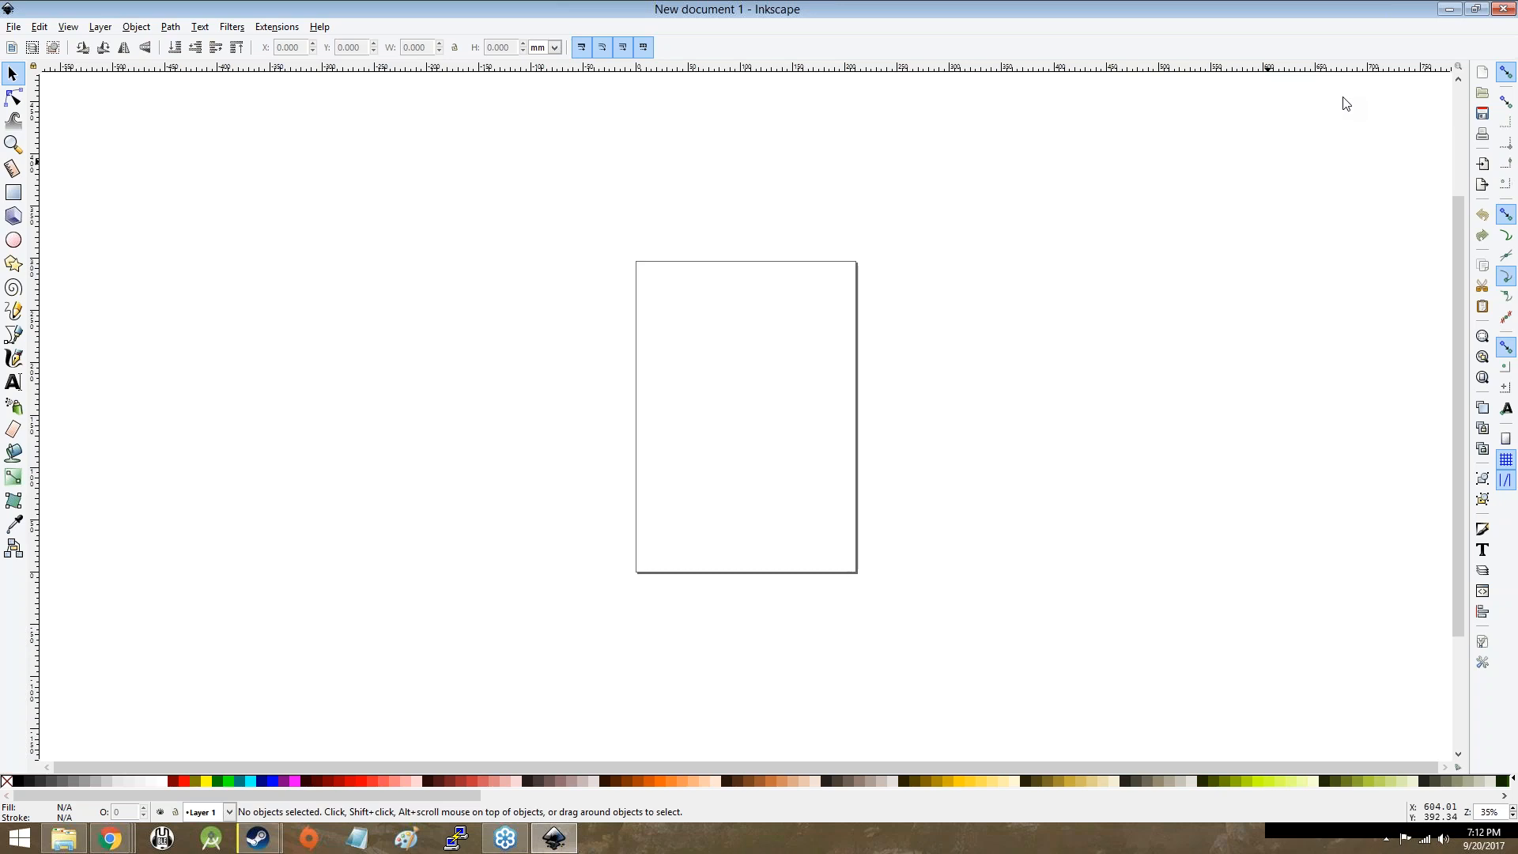
Step: Switch to the Google Slides presentation and read the panning and zooming controls on the Navigating the Canvas slide
{"action": "key", "text": "alt+Tab"}
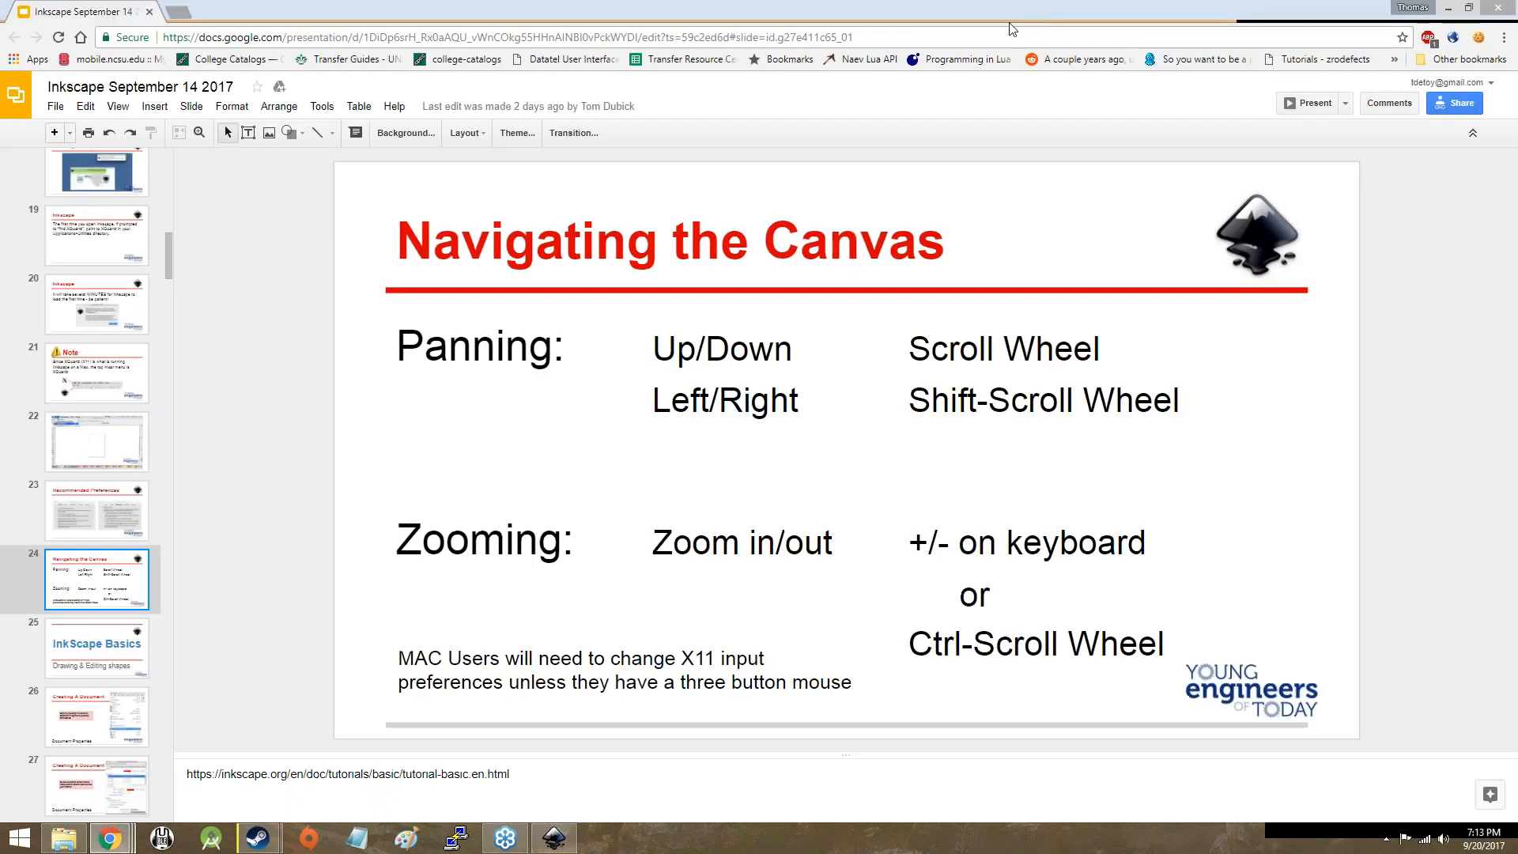
{"action": "key", "text": "alt+Tab"}
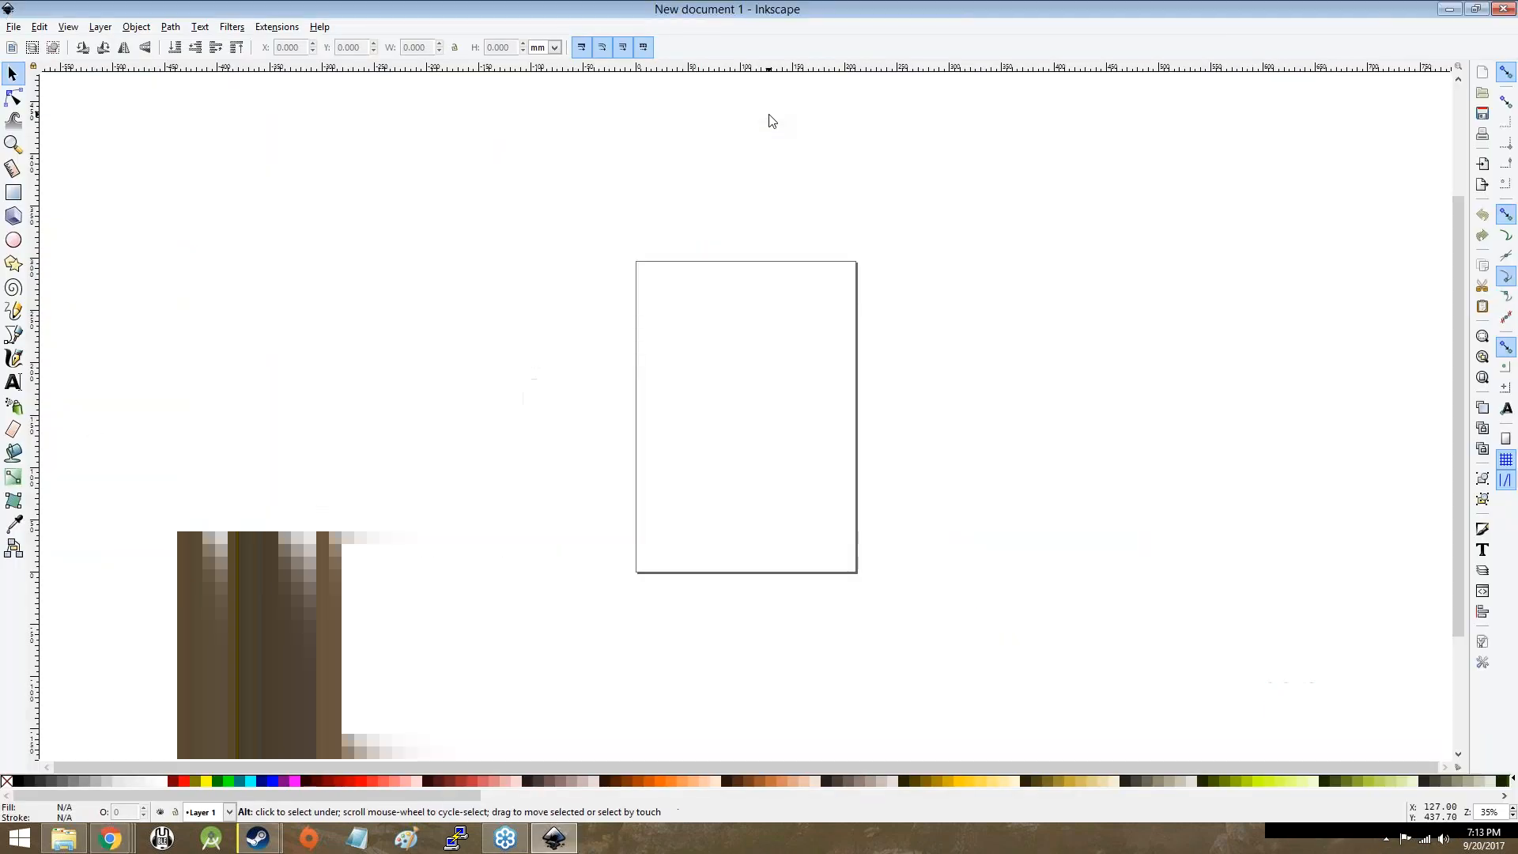
{"action": "key", "text": "alt+Tab"}
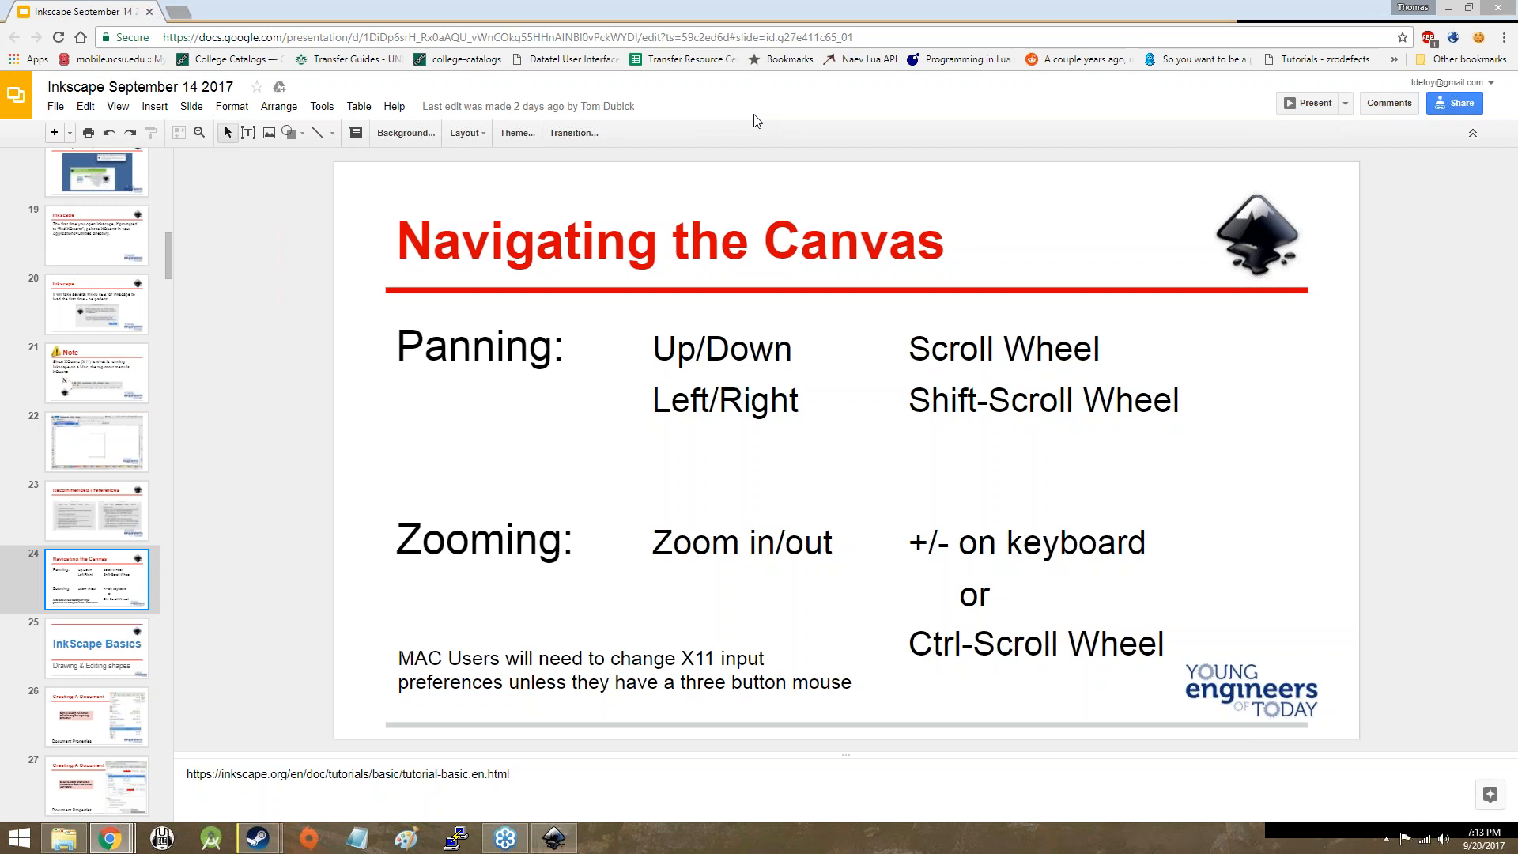
Step: Return to Inkscape and pan the canvas up and down around the blank page
{"action": "key", "text": "alt+Tab"}
{"action": "scroll", "coordinate": [763, 319], "scroll_direction": "down", "scroll_amount": 7}
{"action": "scroll", "coordinate": [763, 318], "scroll_direction": "up", "scroll_amount": 13}
{"action": "scroll", "coordinate": [763, 323], "scroll_direction": "down", "scroll_amount": 5}
{"action": "scroll", "coordinate": [763, 323], "scroll_direction": "up", "scroll_amount": 6}
{"action": "scroll", "coordinate": [762, 323], "scroll_direction": "down", "scroll_amount": 15}
{"action": "scroll", "coordinate": [764, 327], "scroll_direction": "up", "scroll_amount": 14}
{"action": "scroll", "coordinate": [764, 327], "scroll_direction": "down", "scroll_amount": 5}
{"action": "scroll", "coordinate": [765, 327], "scroll_direction": "up", "scroll_amount": 2}
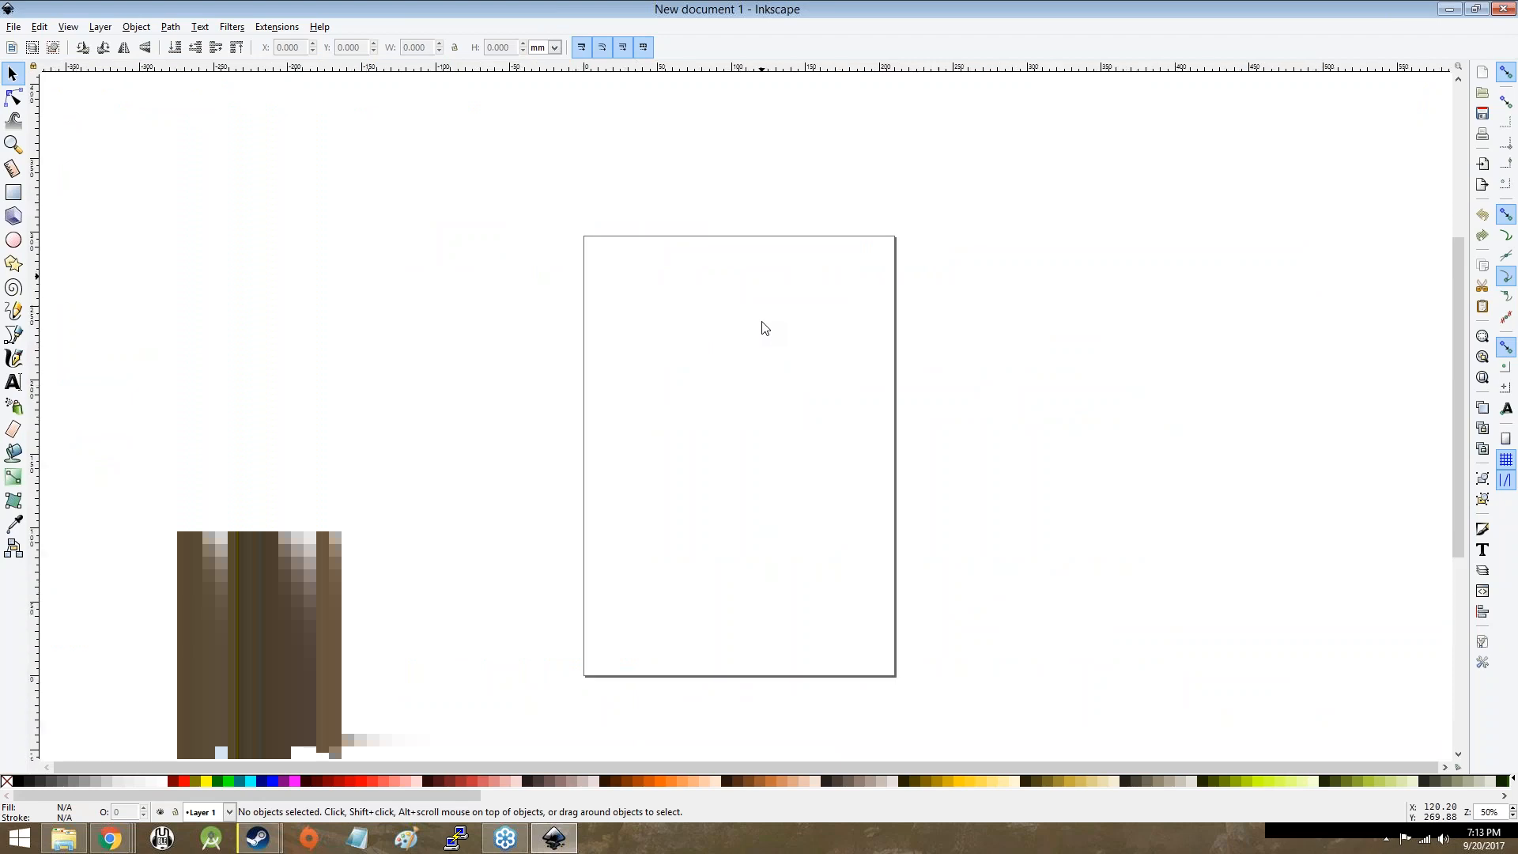
{"action": "scroll", "coordinate": [764, 328], "scroll_direction": "down", "scroll_amount": 1}
{"action": "scroll", "coordinate": [764, 327], "scroll_direction": "up", "scroll_amount": 1}
{"action": "scroll", "coordinate": [765, 327], "scroll_direction": "up", "scroll_amount": 2}
{"action": "scroll", "coordinate": [765, 328], "scroll_direction": "down", "scroll_amount": 2}
{"action": "scroll", "coordinate": [765, 327], "scroll_direction": "up", "scroll_amount": 1}
Step: Pan the canvas left and right to view the areas on both sides of the page
{"action": "key", "text": "alt"}
{"action": "key", "text": "shift"}
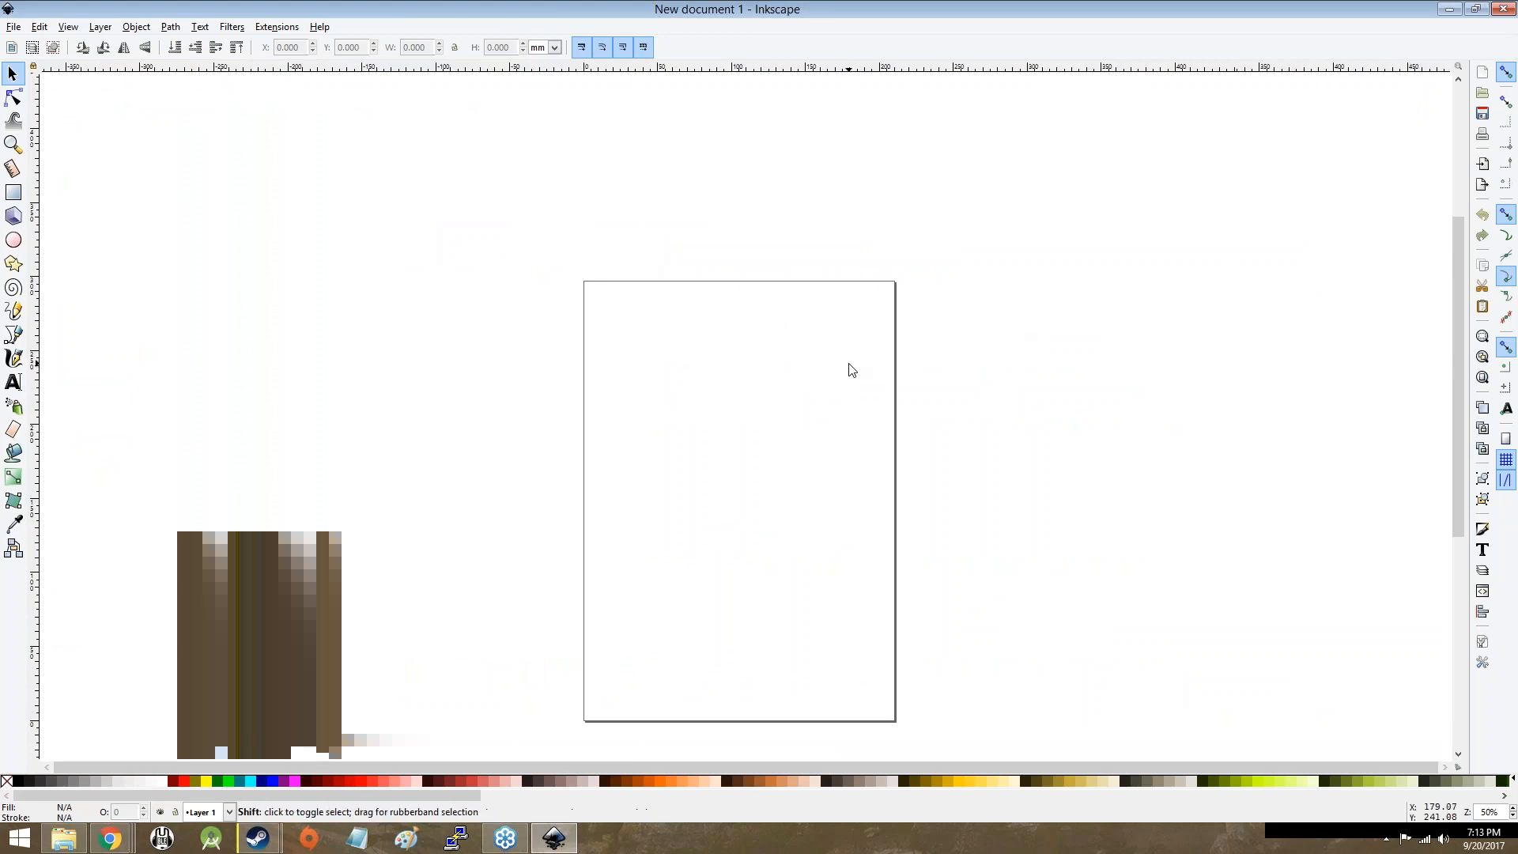
{"action": "scroll", "coordinate": [851, 370], "scroll_direction": "left", "scroll_amount": 5}
{"action": "scroll", "coordinate": [851, 370], "scroll_direction": "right", "scroll_amount": 9}
{"action": "scroll", "coordinate": [851, 370], "scroll_direction": "left", "scroll_amount": 6}
{"action": "scroll", "coordinate": [852, 370], "scroll_direction": "right", "scroll_amount": 7}
{"action": "scroll", "coordinate": [852, 370], "scroll_direction": "left", "scroll_amount": 7}
{"action": "scroll", "coordinate": [852, 370], "scroll_direction": "right", "scroll_amount": 3}
{"action": "scroll", "coordinate": [852, 370], "scroll_direction": "right", "scroll_amount": 4}
{"action": "scroll", "coordinate": [852, 370], "scroll_direction": "left", "scroll_amount": 5}
{"action": "key", "text": "Page_Up"}
{"action": "key", "text": "Page_Down"}
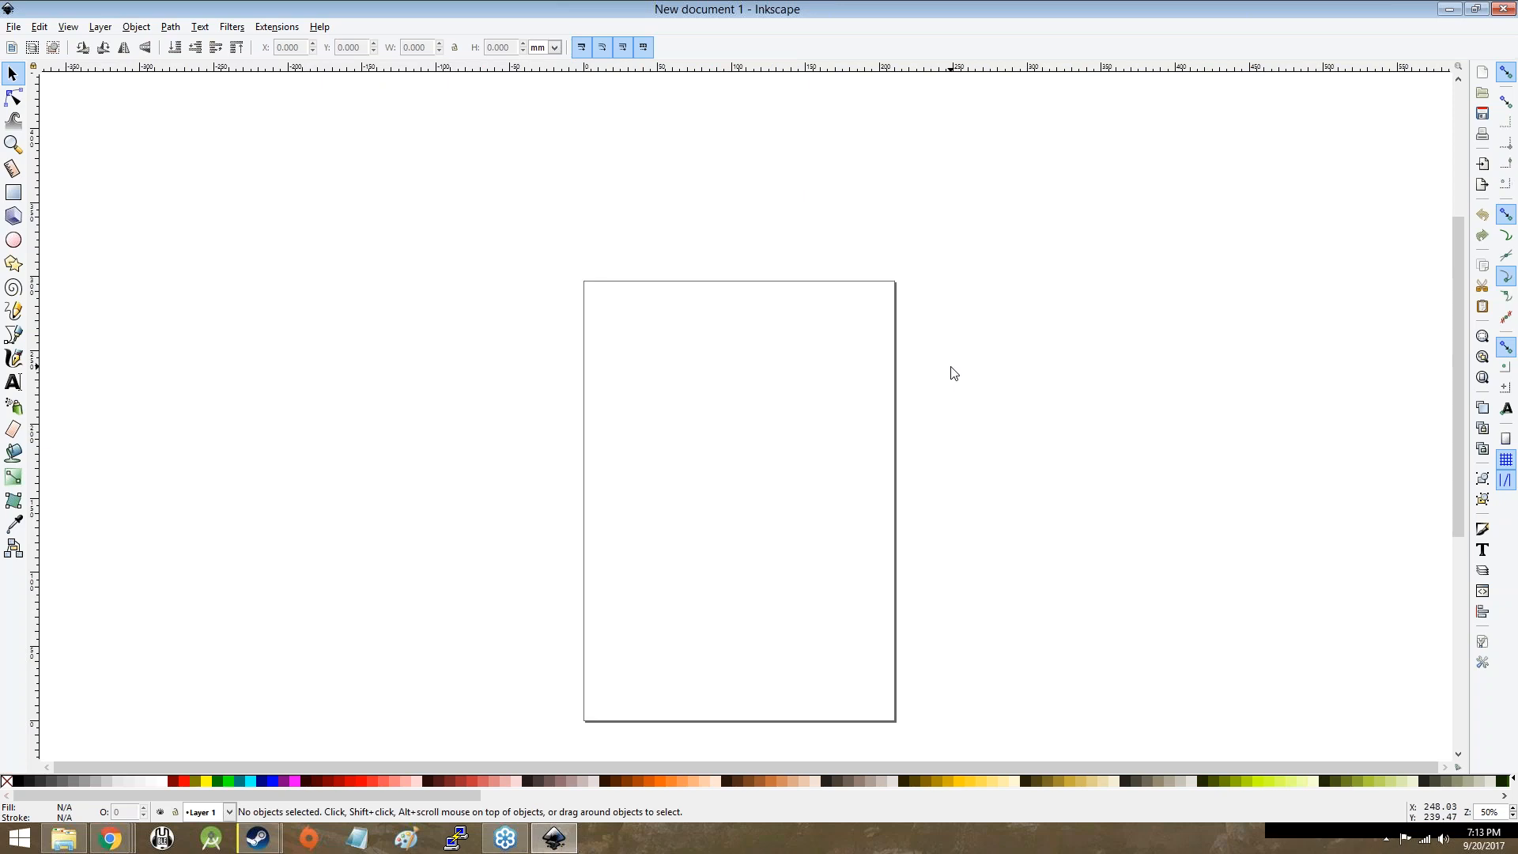
Step: Zoom the canvas in and out repeatedly around the page, finishing at 99% zoom
{"action": "scroll", "coordinate": [769, 393], "scroll_direction": "up", "scroll_amount": 5}
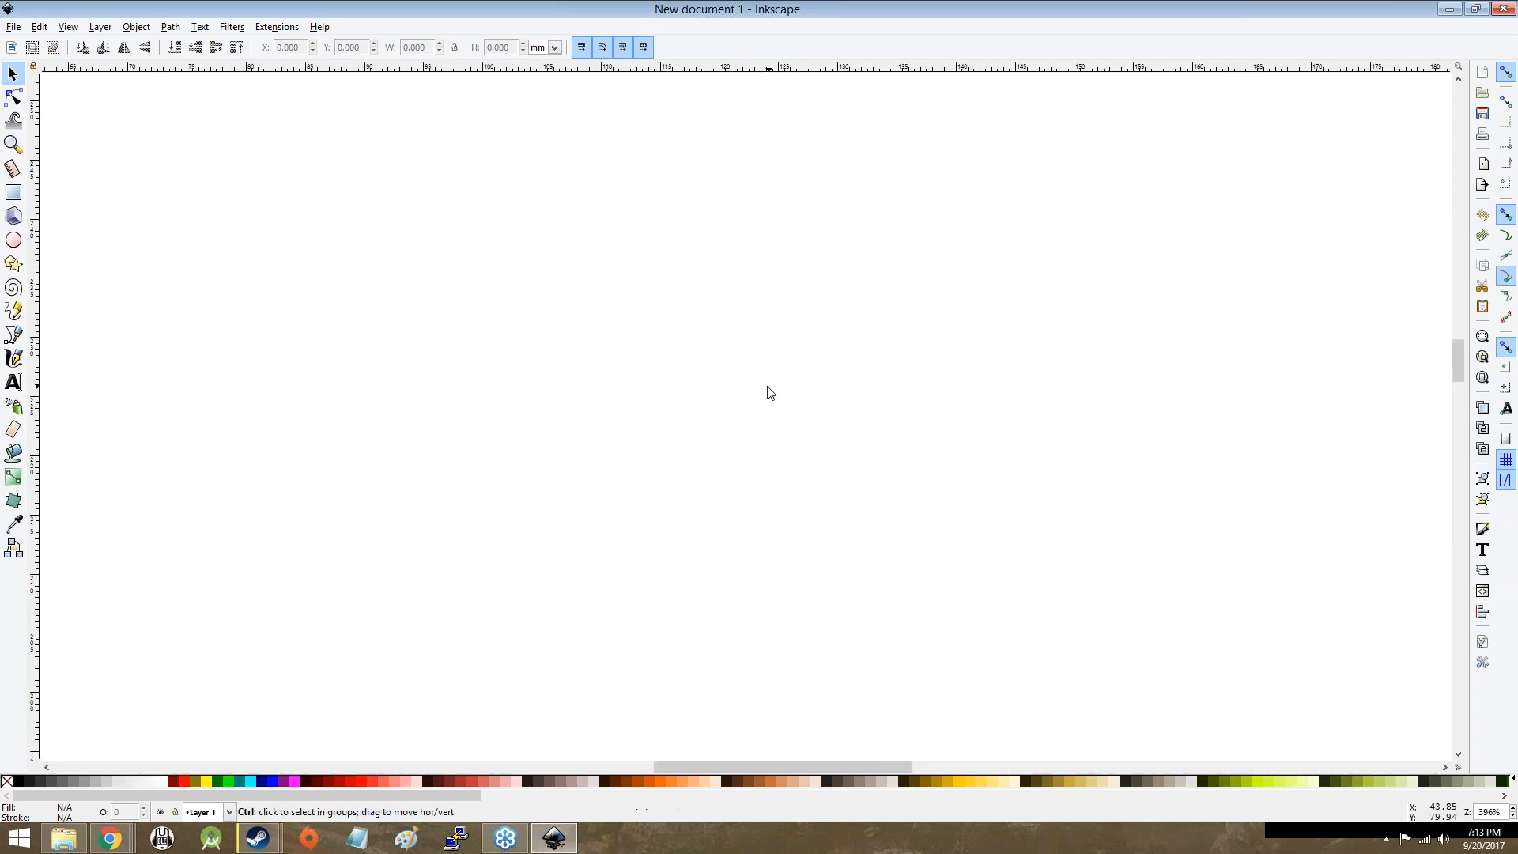
{"action": "scroll", "coordinate": [769, 393], "scroll_direction": "down", "scroll_amount": 2}
{"action": "key", "text": "Page_Up"}
{"action": "key", "text": "Page_Down"}
{"action": "key", "text": "Page_Up"}
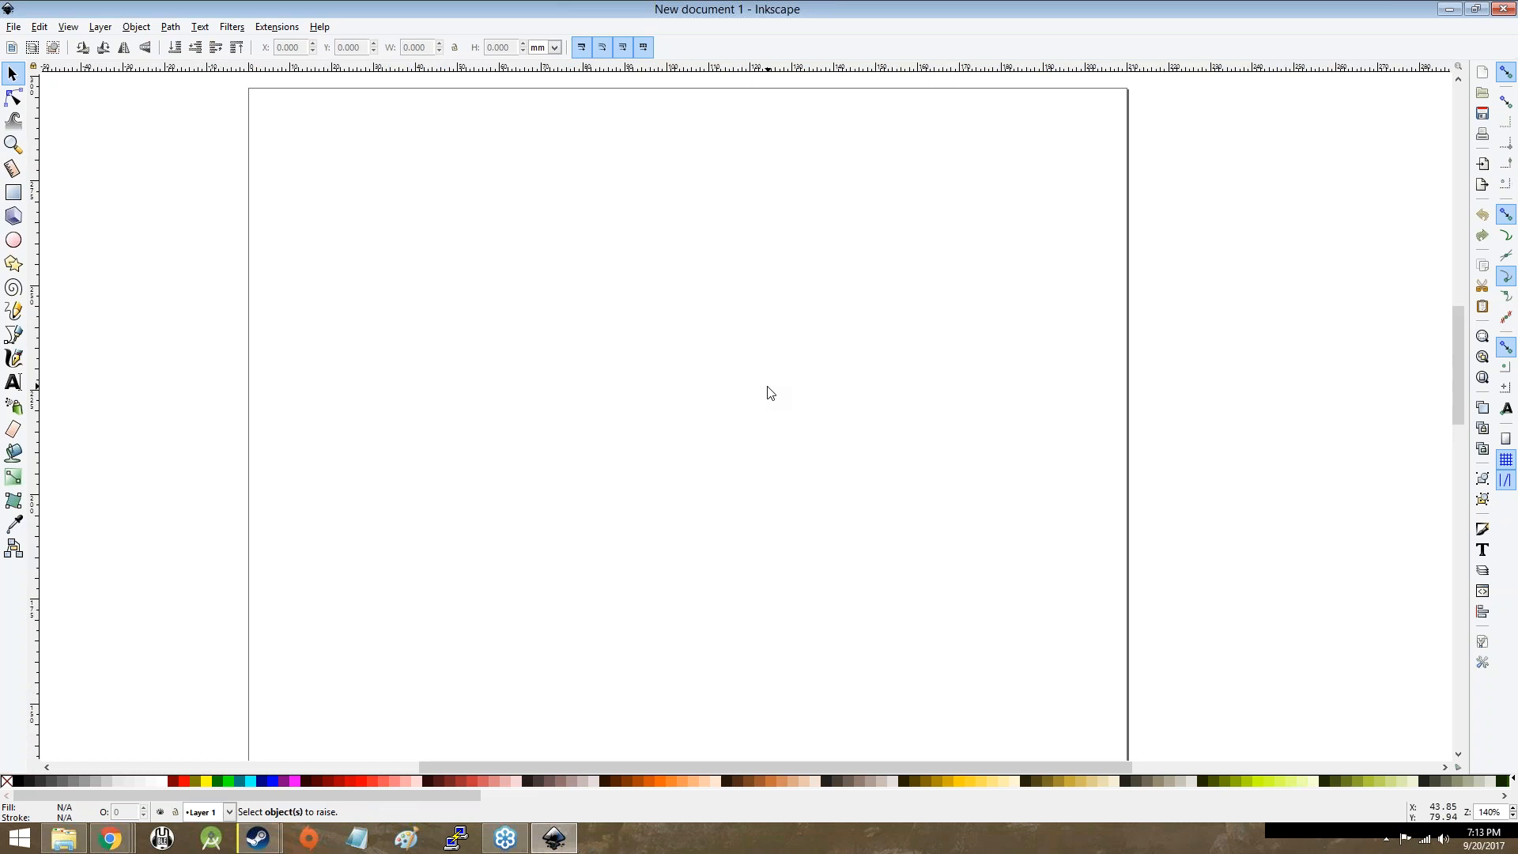
{"action": "key", "text": "ctrl"}
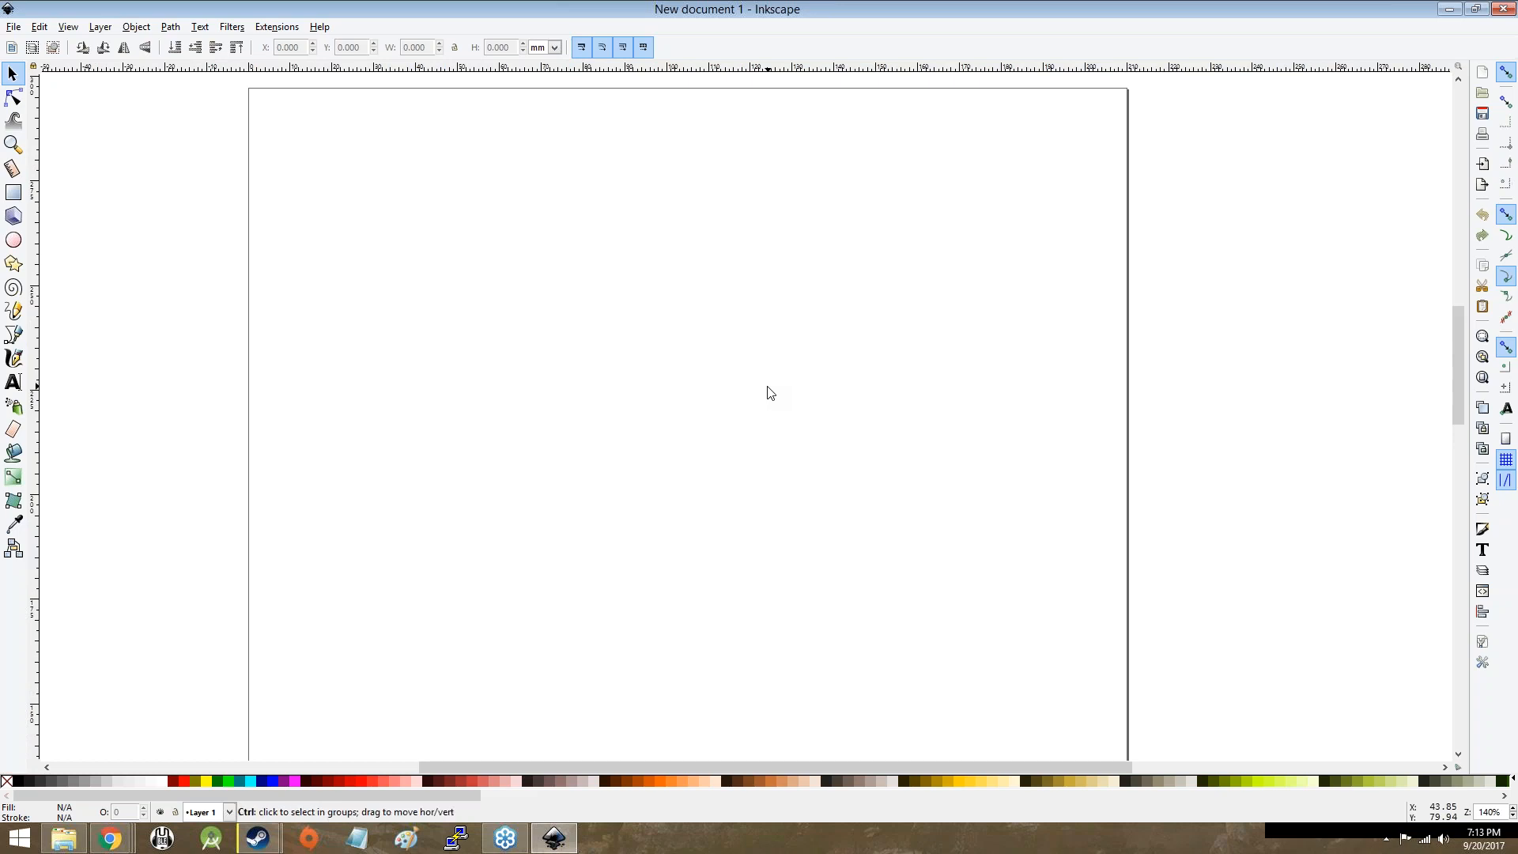
{"action": "scroll", "coordinate": [769, 393], "scroll_direction": "down", "scroll_amount": 2}
{"action": "scroll", "coordinate": [769, 392], "scroll_direction": "down", "scroll_amount": 1}
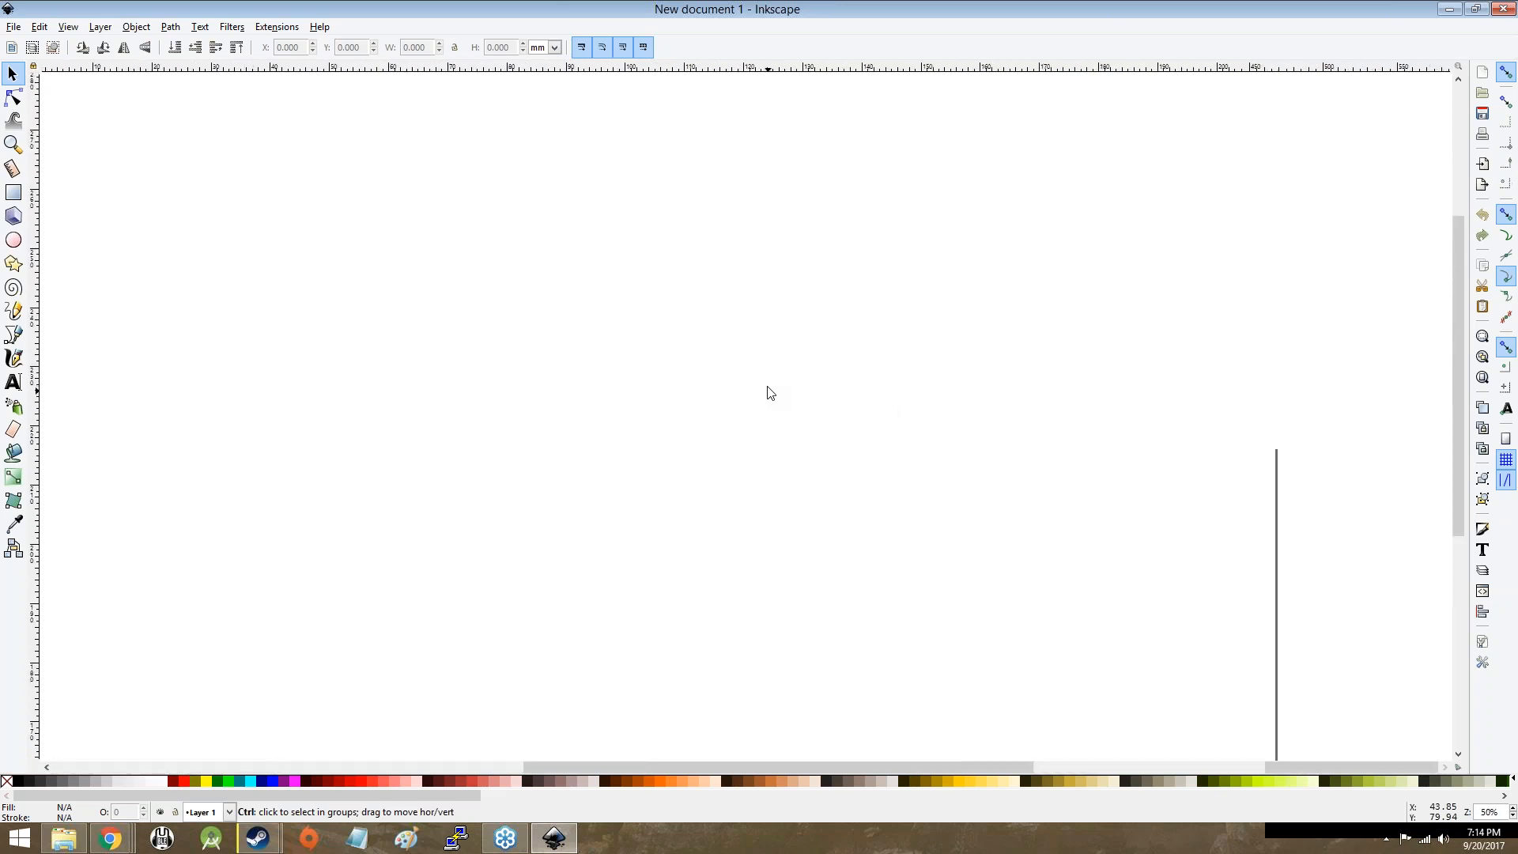
{"action": "scroll", "coordinate": [769, 393], "scroll_direction": "down", "scroll_amount": 2}
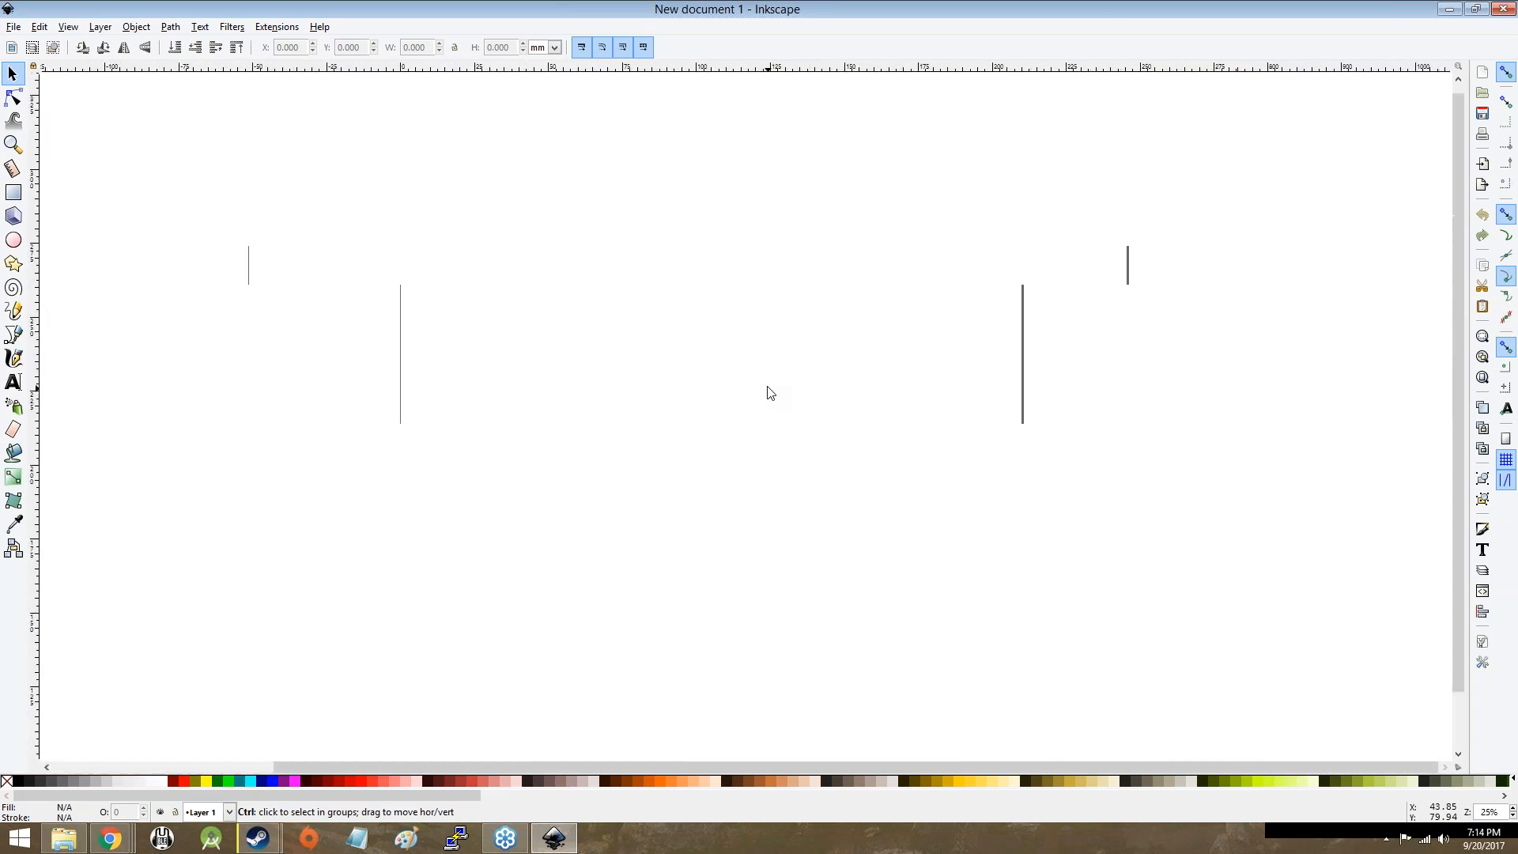
{"action": "scroll", "coordinate": [769, 393], "scroll_direction": "up", "scroll_amount": 4}
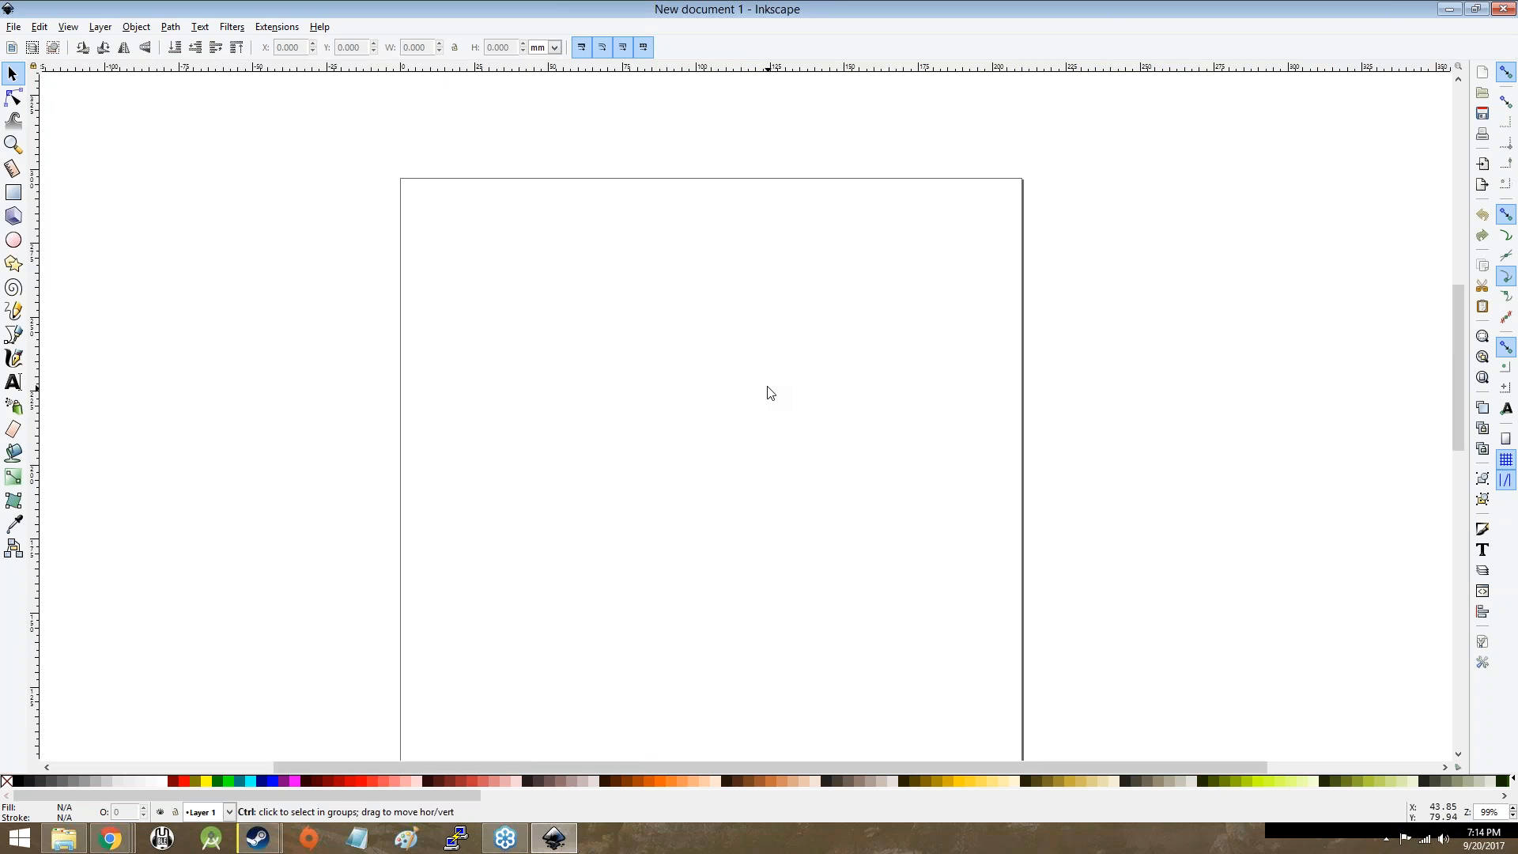
{"action": "scroll", "coordinate": [769, 393], "scroll_direction": "down", "scroll_amount": 3}
{"action": "scroll", "coordinate": [769, 393], "scroll_direction": "up", "scroll_amount": 4}
{"action": "scroll", "coordinate": [767, 394], "scroll_direction": "down", "scroll_amount": 4}
{"action": "scroll", "coordinate": [767, 396], "scroll_direction": "up", "scroll_amount": 1}
{"action": "scroll", "coordinate": [767, 395], "scroll_direction": "down", "scroll_amount": 3}
{"action": "scroll", "coordinate": [764, 394], "scroll_direction": "up", "scroll_amount": 4}
{"action": "scroll", "coordinate": [764, 394], "scroll_direction": "down", "scroll_amount": 4}
{"action": "scroll", "coordinate": [762, 392], "scroll_direction": "up", "scroll_amount": 4}
{"action": "scroll", "coordinate": [762, 392], "scroll_direction": "up", "scroll_amount": 3}
{"action": "scroll", "coordinate": [752, 356], "scroll_direction": "down", "scroll_amount": 4}
{"action": "scroll", "coordinate": [747, 353], "scroll_direction": "up", "scroll_amount": 4}
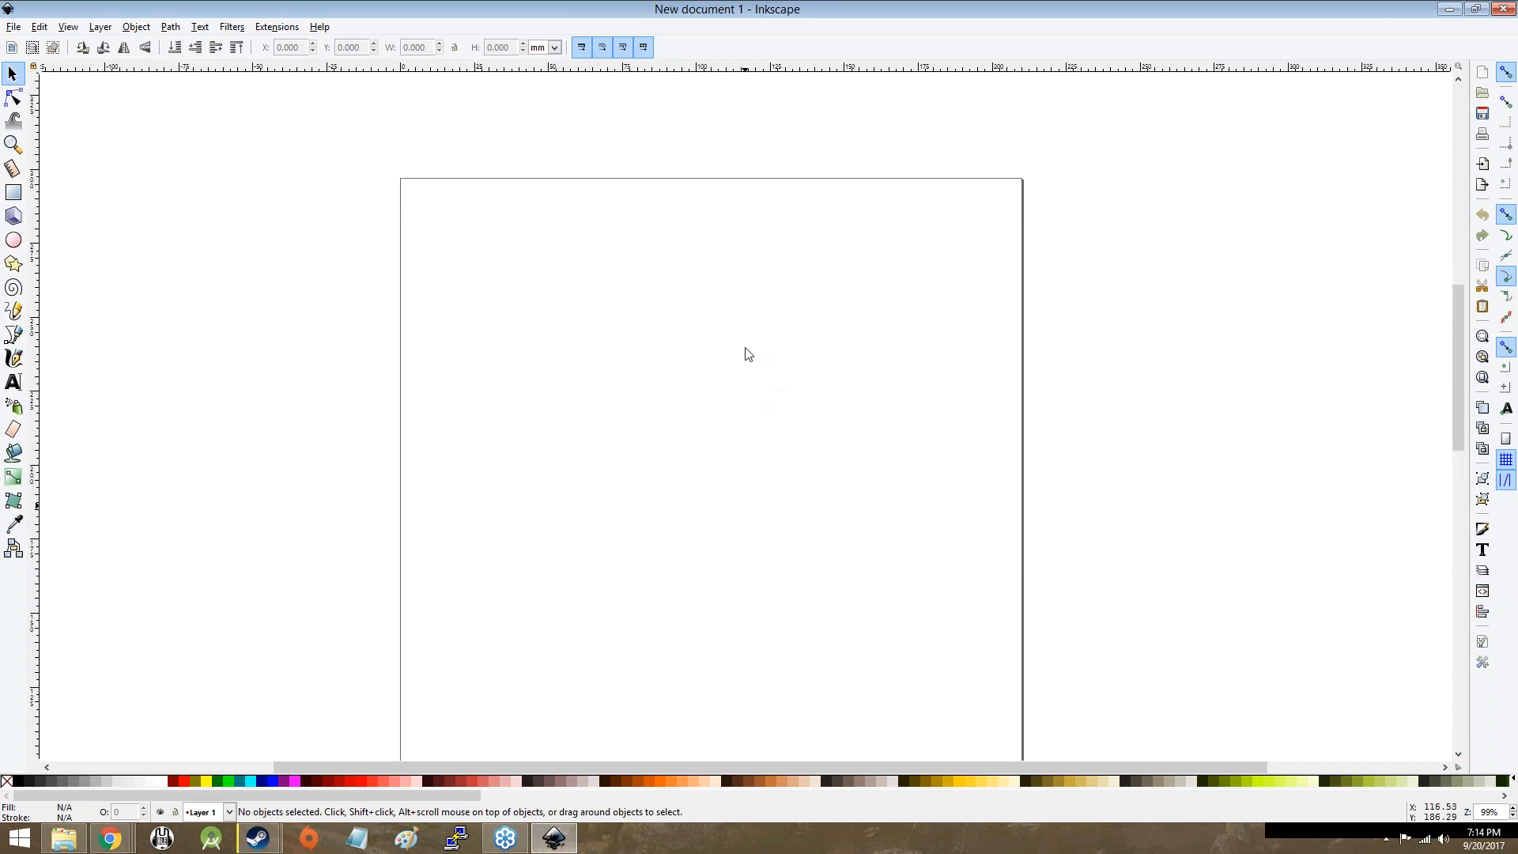
Step: Pan the zoomed-in page horizontally in both directions
{"action": "scroll", "coordinate": [747, 354], "scroll_direction": "left", "scroll_amount": 4}
{"action": "scroll", "coordinate": [747, 354], "scroll_direction": "right", "scroll_amount": 5}
{"action": "scroll", "coordinate": [745, 349], "scroll_direction": "left", "scroll_amount": 4}
{"action": "scroll", "coordinate": [746, 349], "scroll_direction": "right", "scroll_amount": 1}
Step: Zoom in and out around the upper part of the page, finishing at 70% zoom
{"action": "scroll", "coordinate": [745, 347], "scroll_direction": "down", "scroll_amount": 2}
{"action": "scroll", "coordinate": [745, 346], "scroll_direction": "up", "scroll_amount": 3}
{"action": "scroll", "coordinate": [748, 352], "scroll_direction": "down", "scroll_amount": 6}
{"action": "scroll", "coordinate": [749, 332], "scroll_direction": "up", "scroll_amount": 5}
{"action": "scroll", "coordinate": [749, 325], "scroll_direction": "down", "scroll_amount": 3}
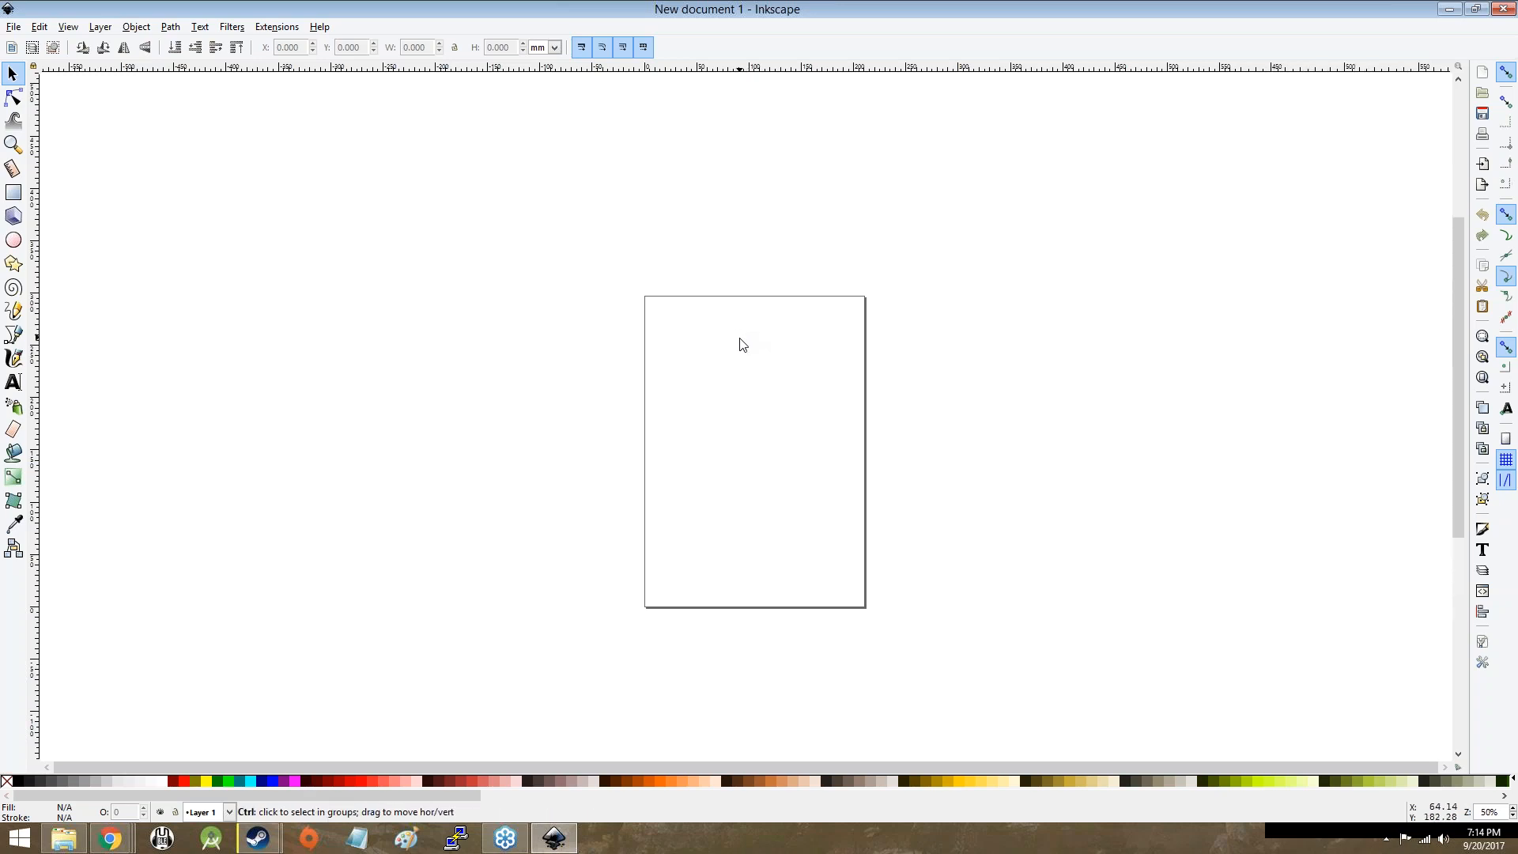
{"action": "scroll", "coordinate": [743, 340], "scroll_direction": "up", "scroll_amount": 2}
{"action": "scroll", "coordinate": [743, 344], "scroll_direction": "up", "scroll_amount": 3}
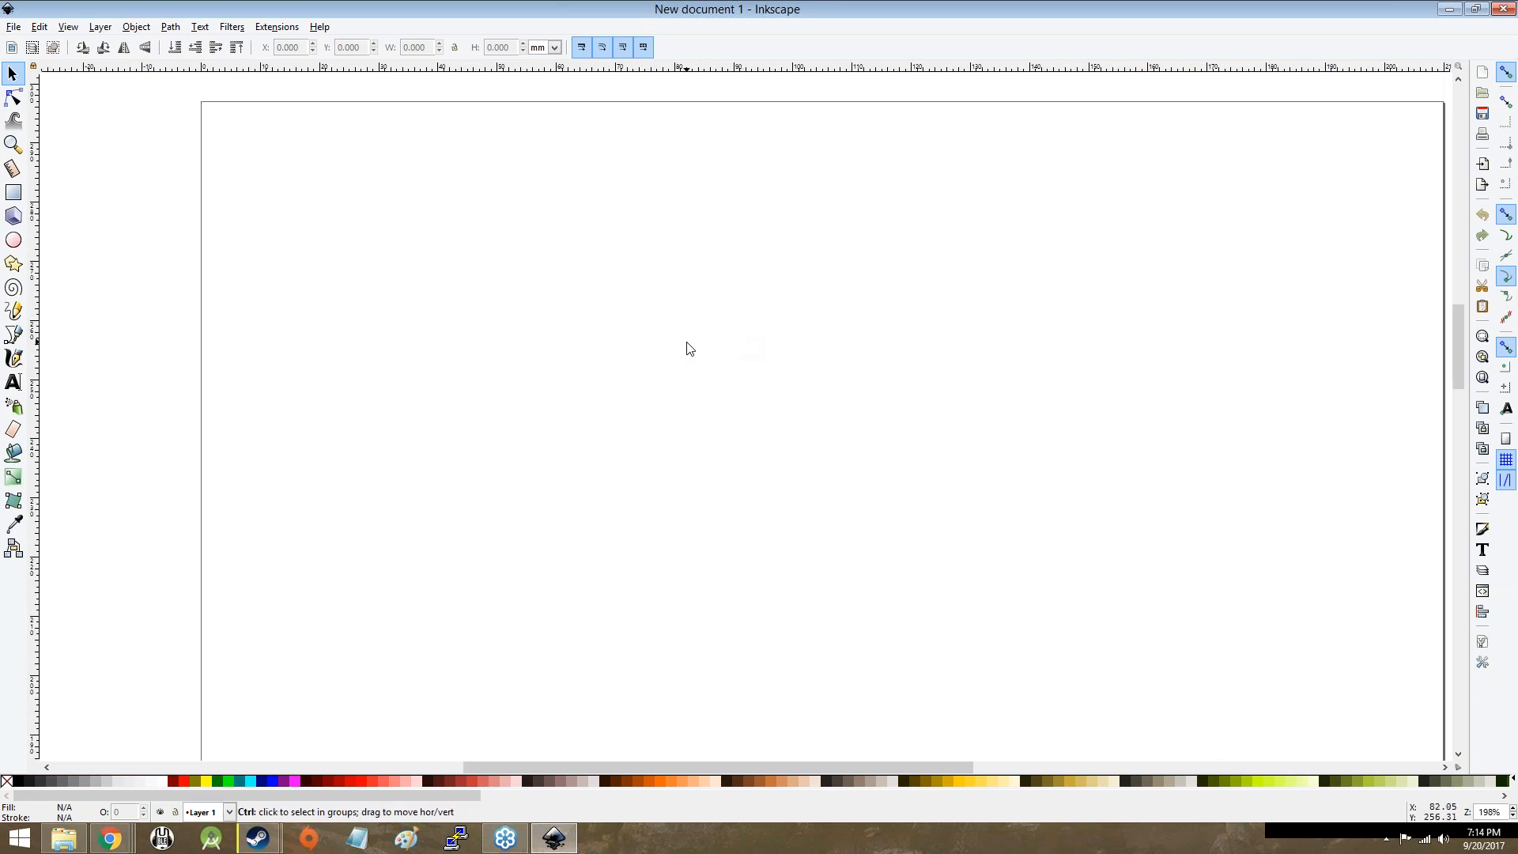
{"action": "scroll", "coordinate": [690, 349], "scroll_direction": "down", "scroll_amount": 2}
{"action": "scroll", "coordinate": [689, 348], "scroll_direction": "down", "scroll_amount": 3}
{"action": "scroll", "coordinate": [689, 348], "scroll_direction": "up", "scroll_amount": 5}
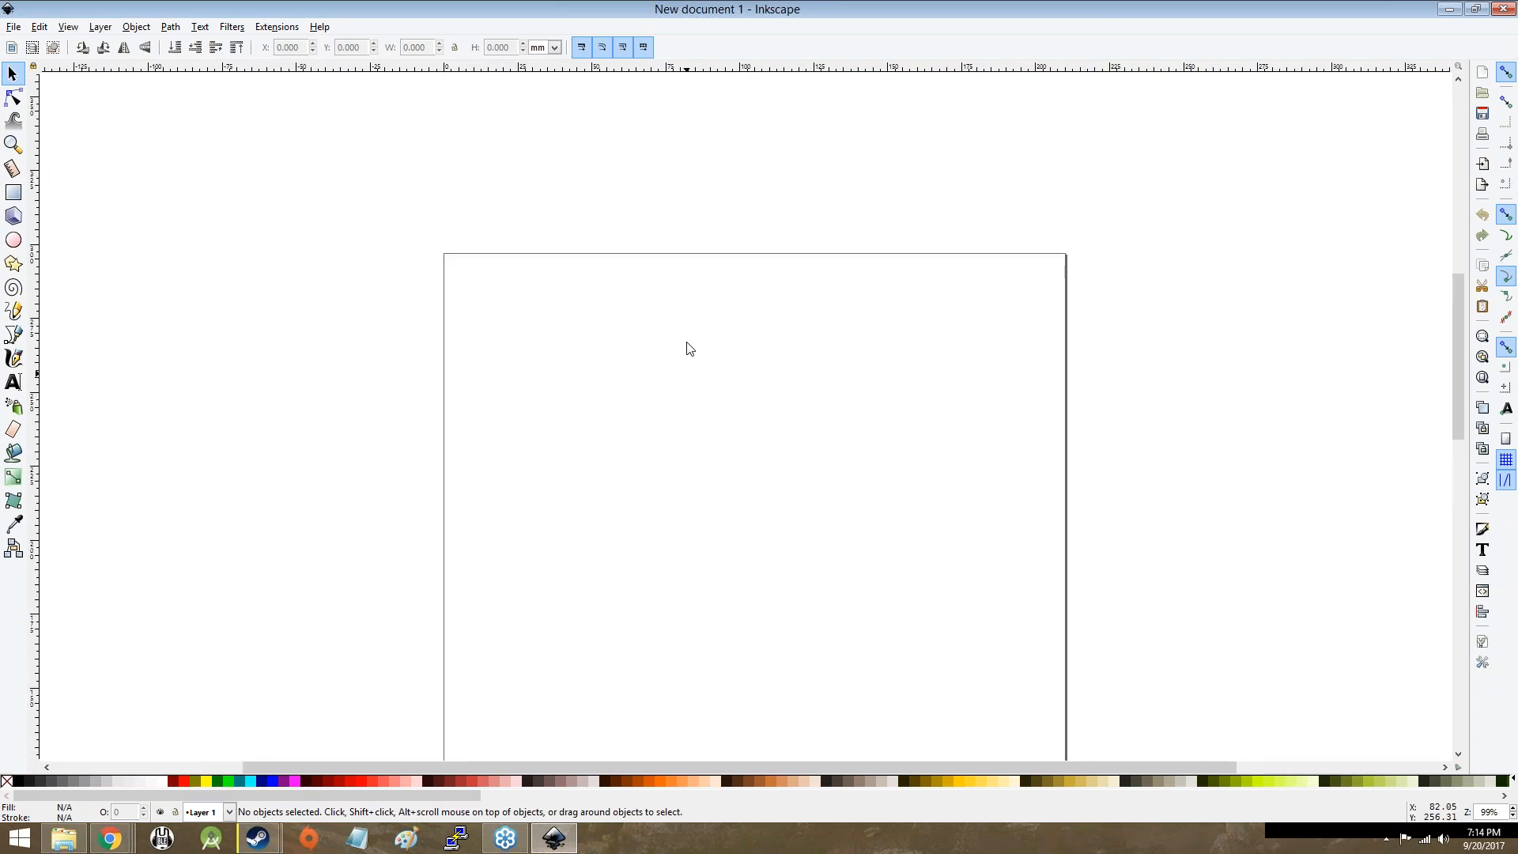
{"action": "scroll", "coordinate": [690, 348], "scroll_direction": "down", "scroll_amount": 1}
{"action": "scroll", "coordinate": [689, 349], "scroll_direction": "down", "scroll_amount": 3}
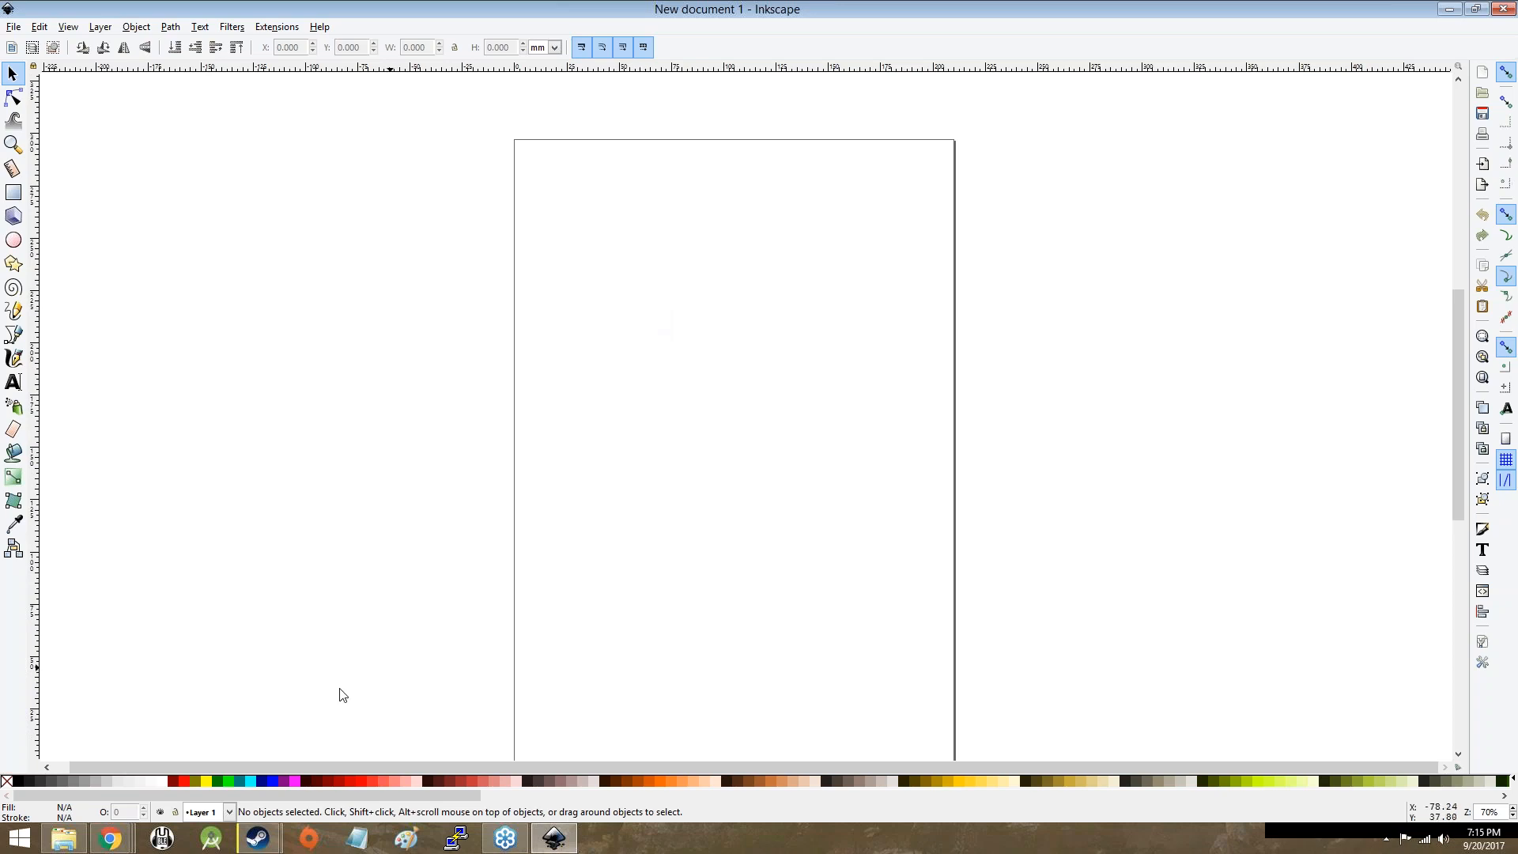
Step: Switch to the presentation and go through the InkScape Basics and two Creating A Document slides
{"action": "key", "text": "alt+Tab"}
{"action": "left_click", "coordinate": [119, 672]}
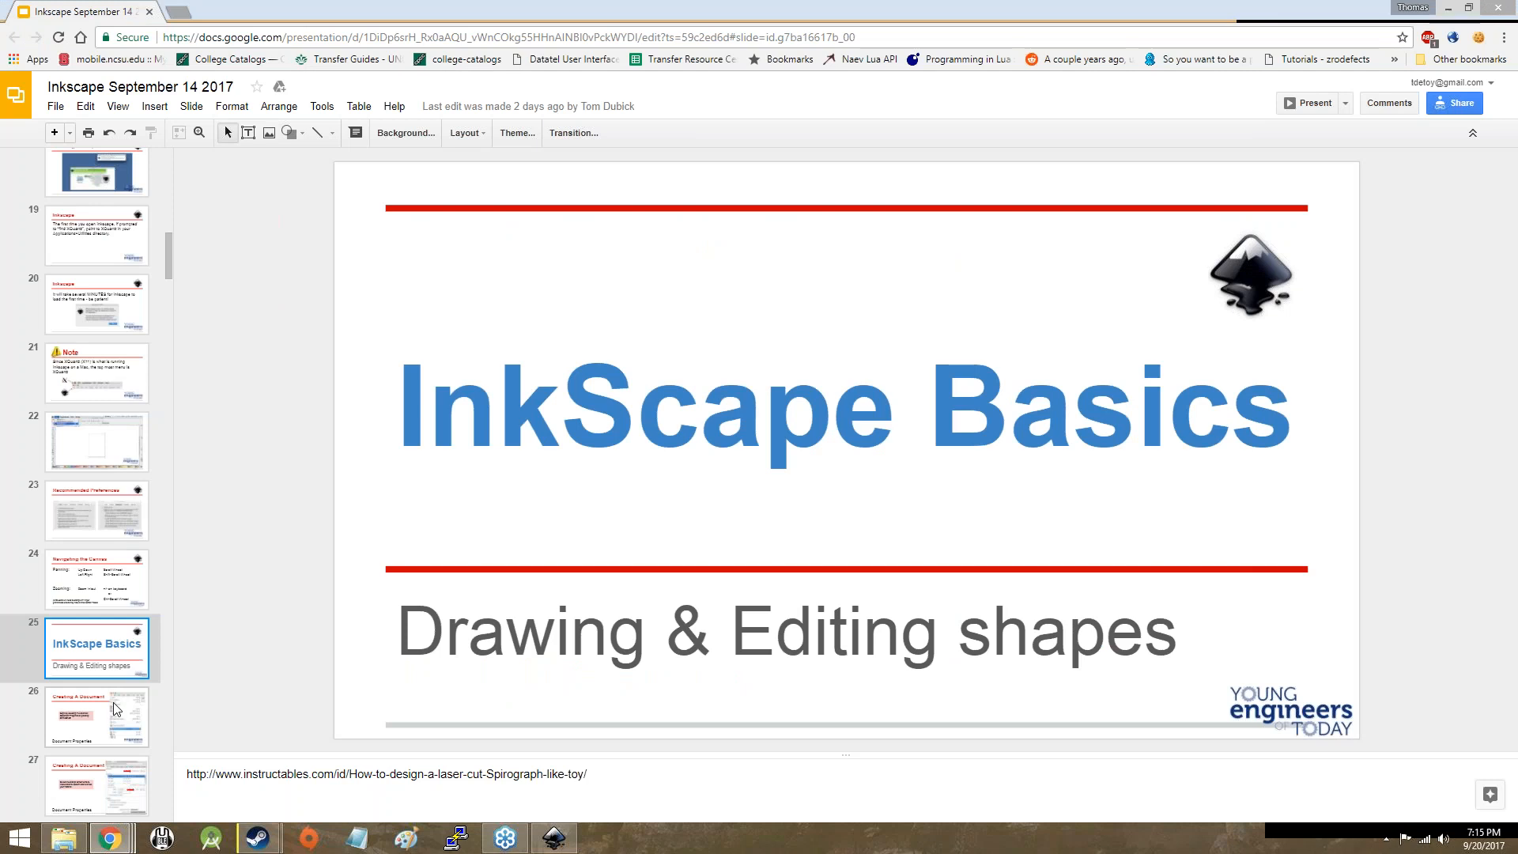
{"action": "left_click", "coordinate": [112, 702]}
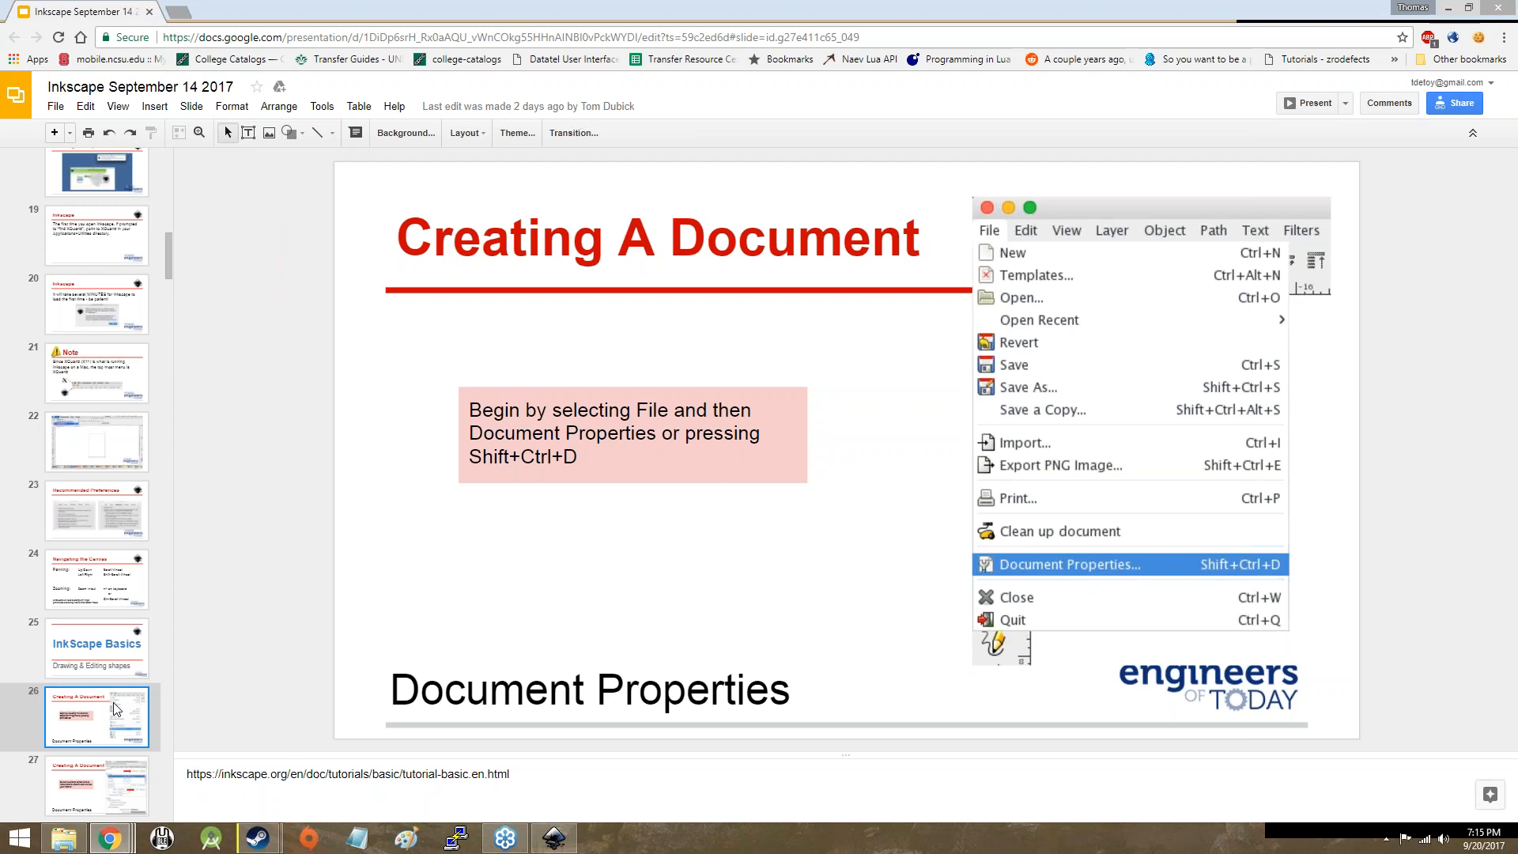
{"action": "key", "text": "Down"}
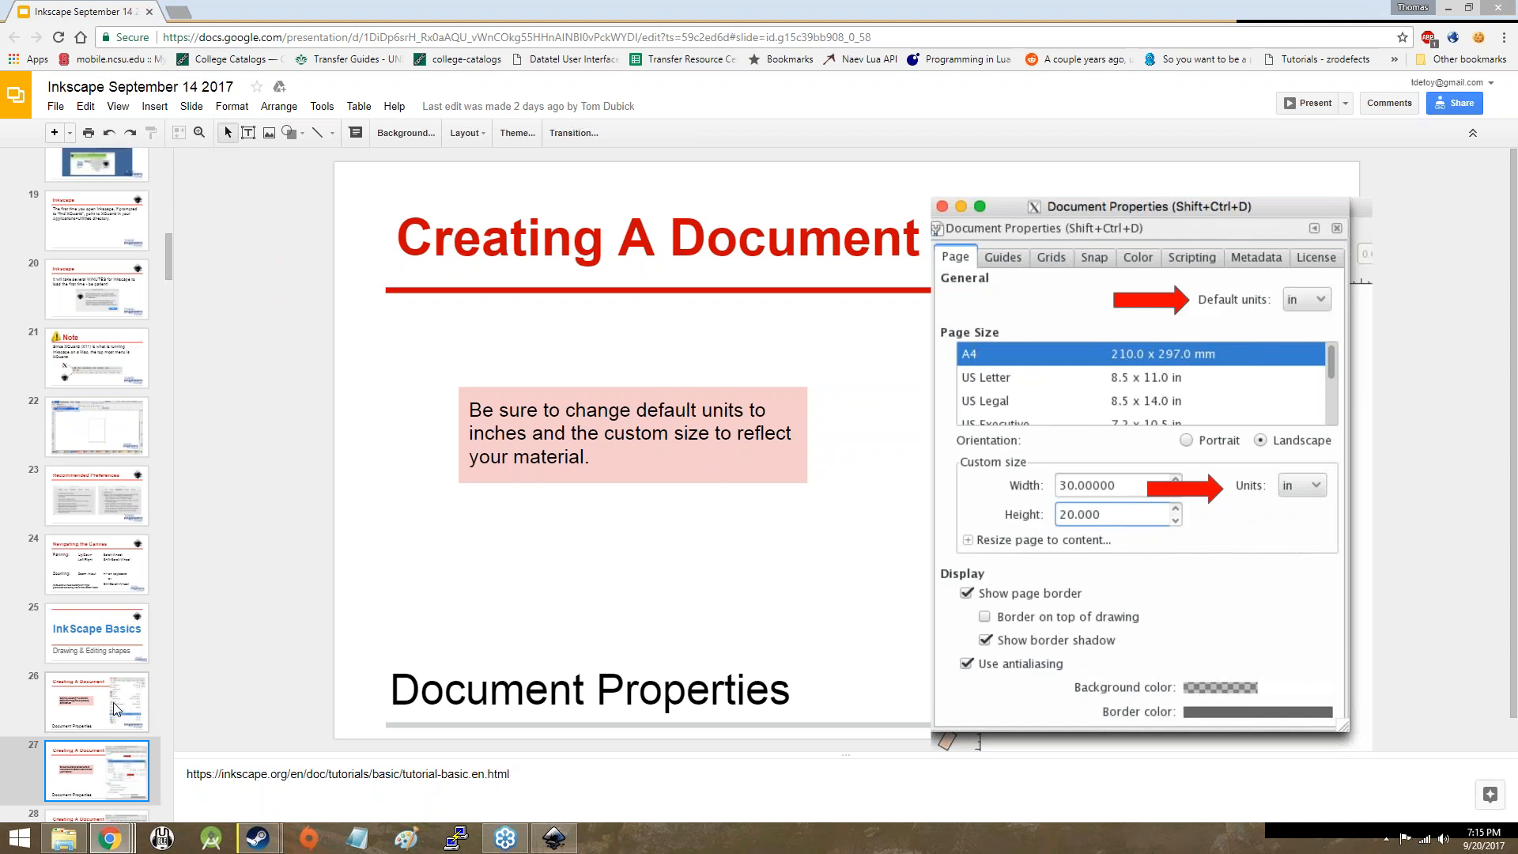
Step: Return to Inkscape, open Document Properties and move its window over the middle of the canvas
{"action": "key", "text": "alt+Tab"}
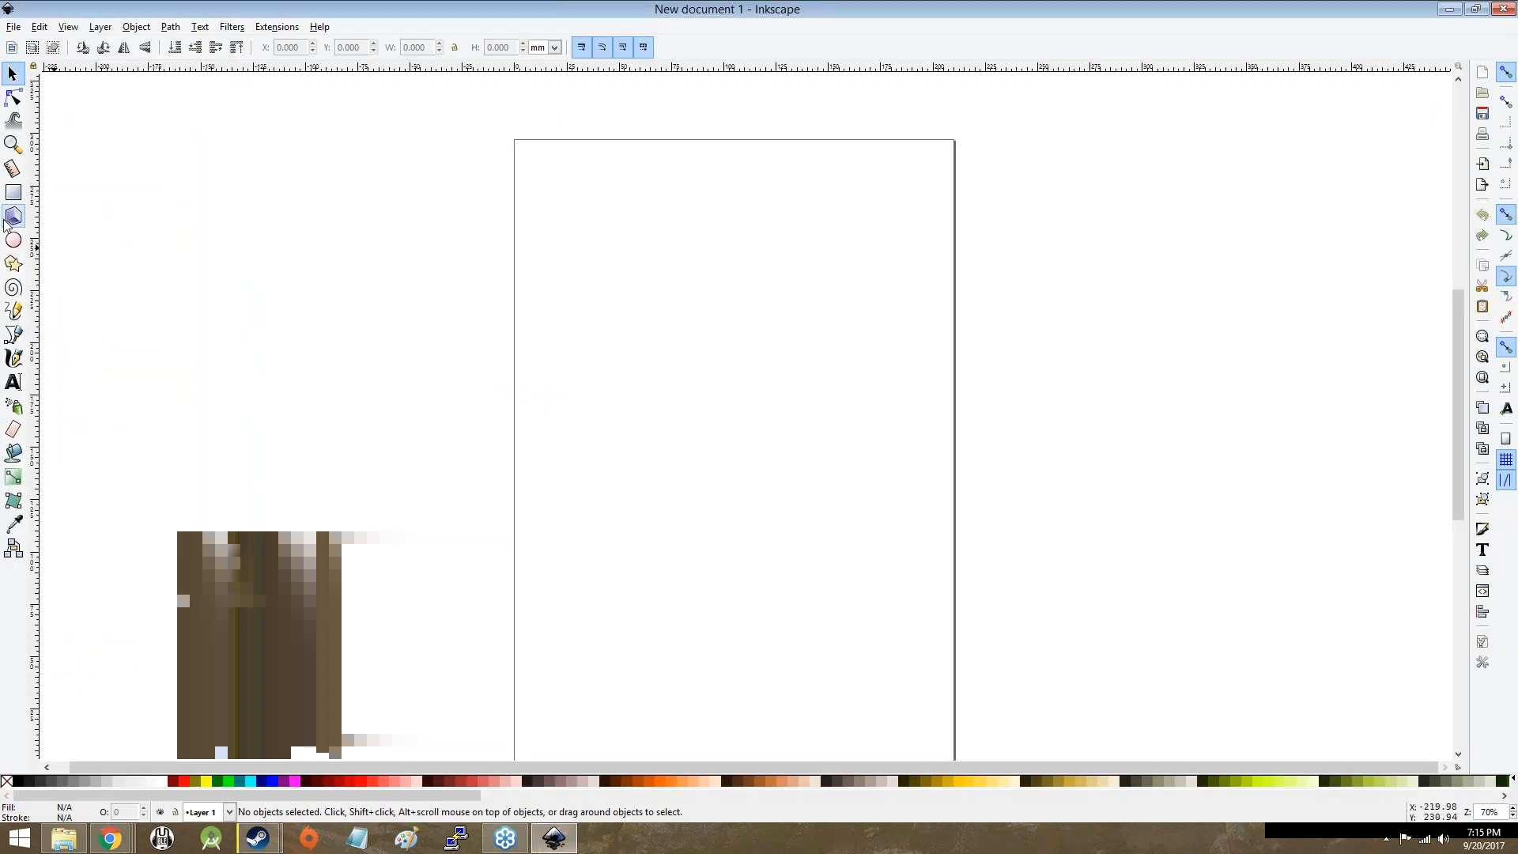
{"action": "left_click", "coordinate": [13, 28]}
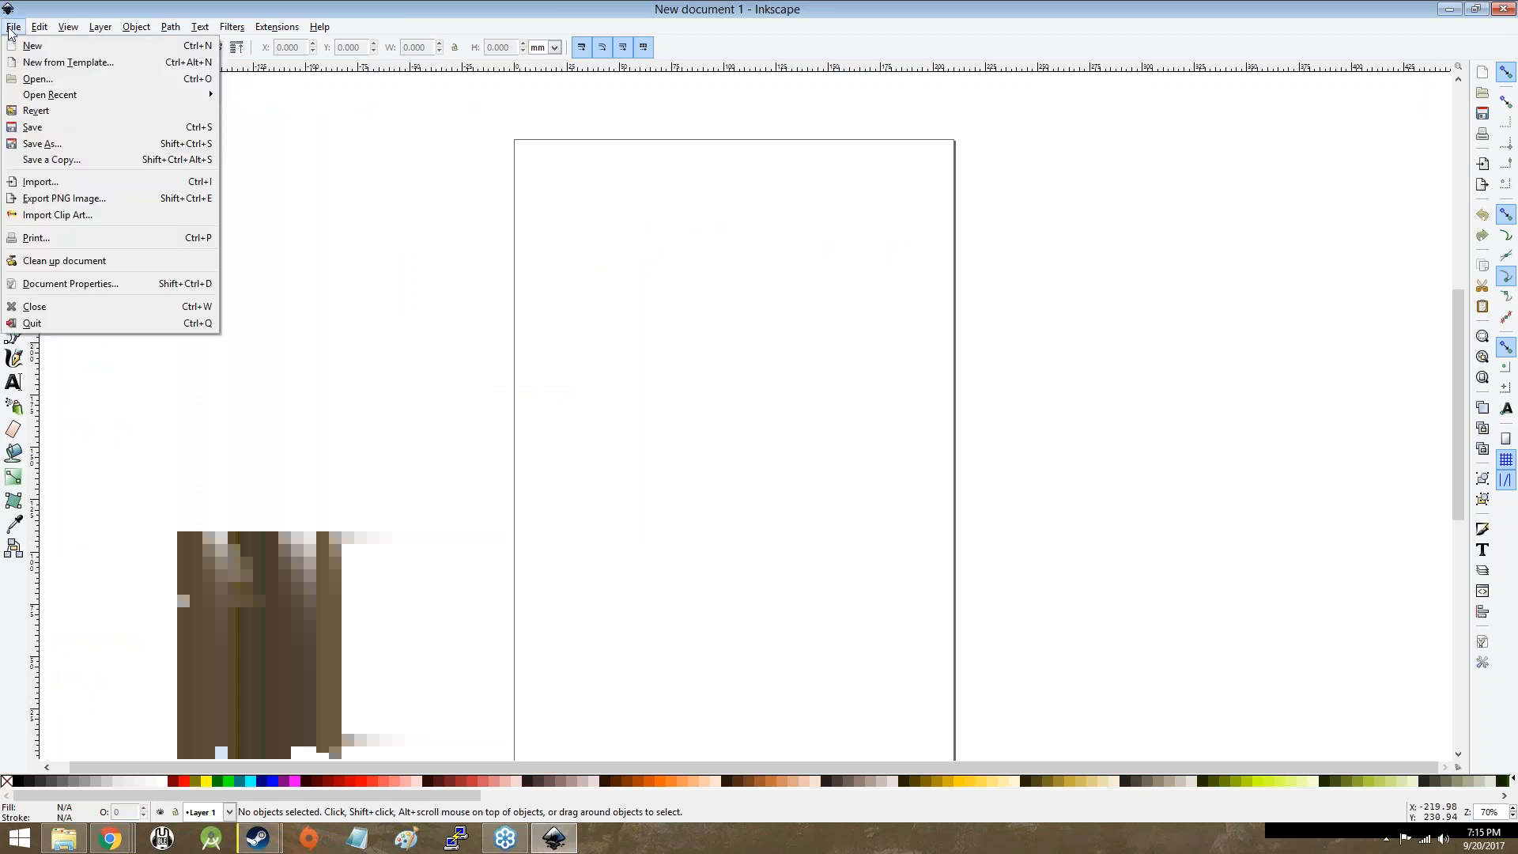
{"action": "left_click", "coordinate": [64, 286]}
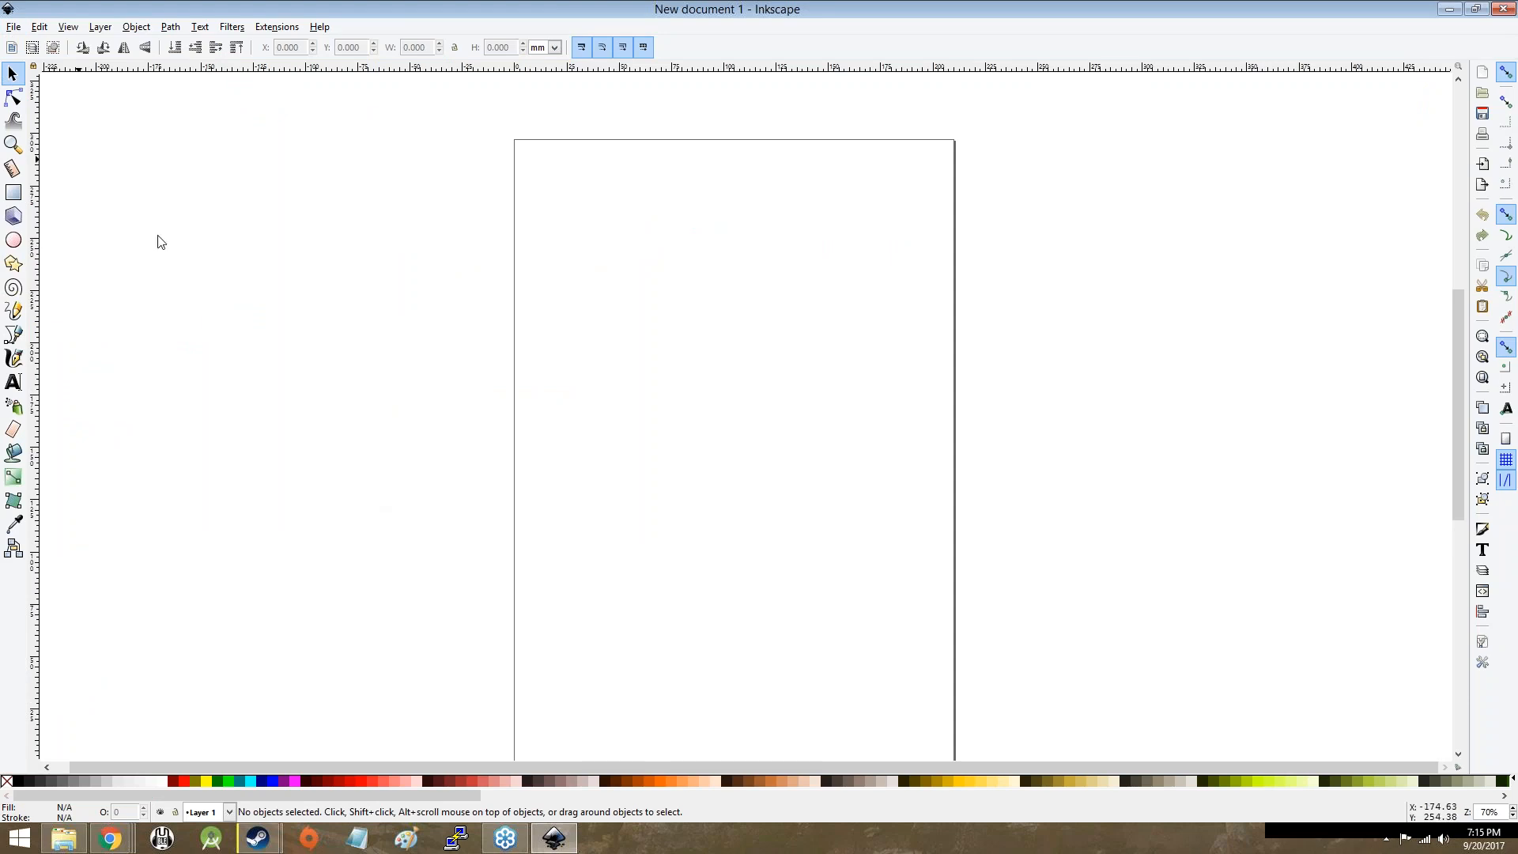
{"action": "left_click", "coordinate": [18, 29]}
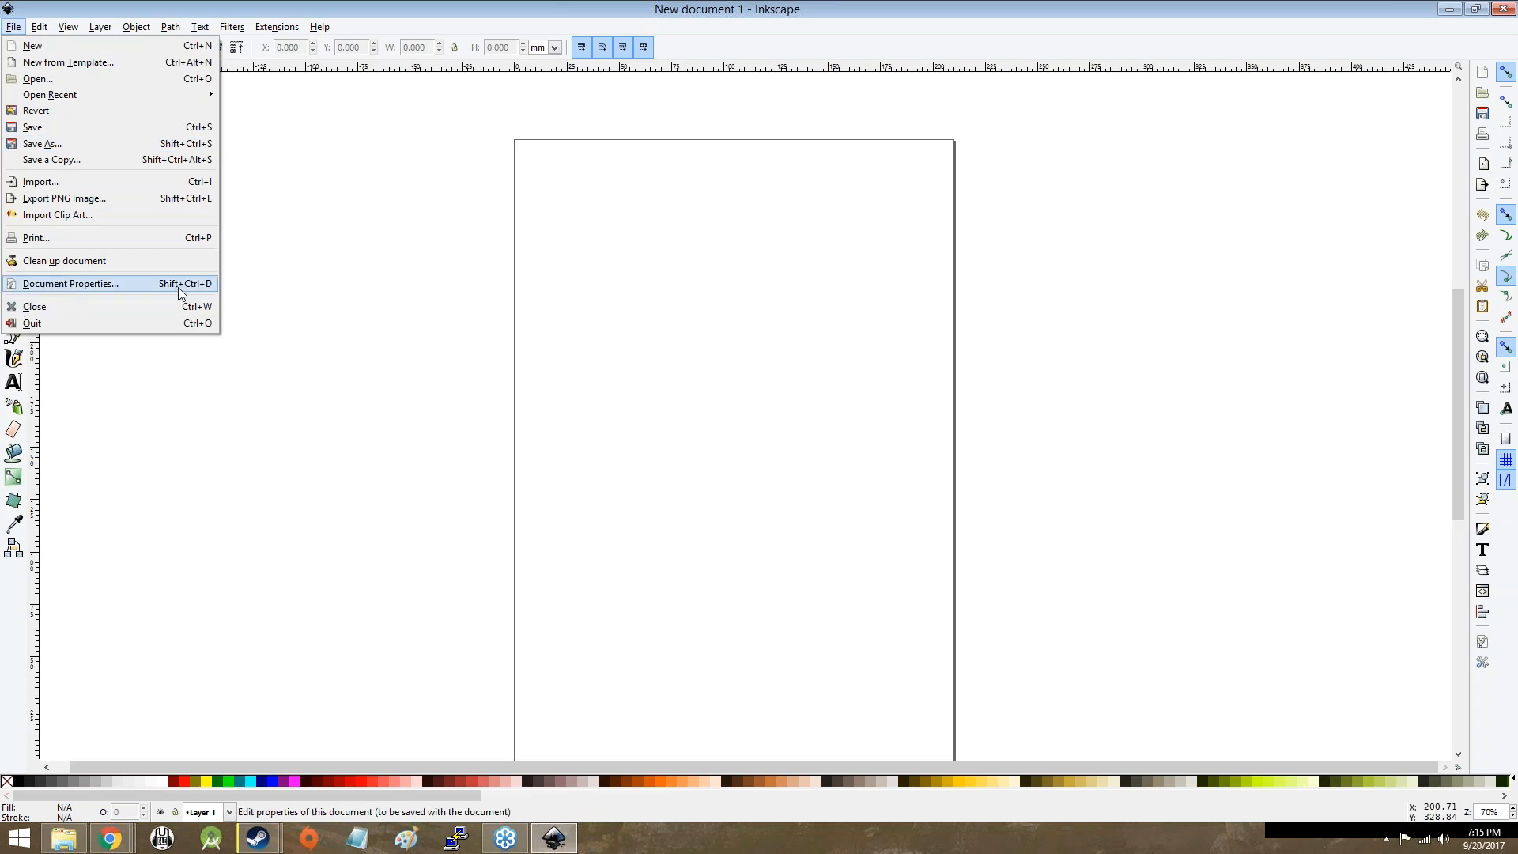
{"action": "left_click", "coordinate": [207, 289]}
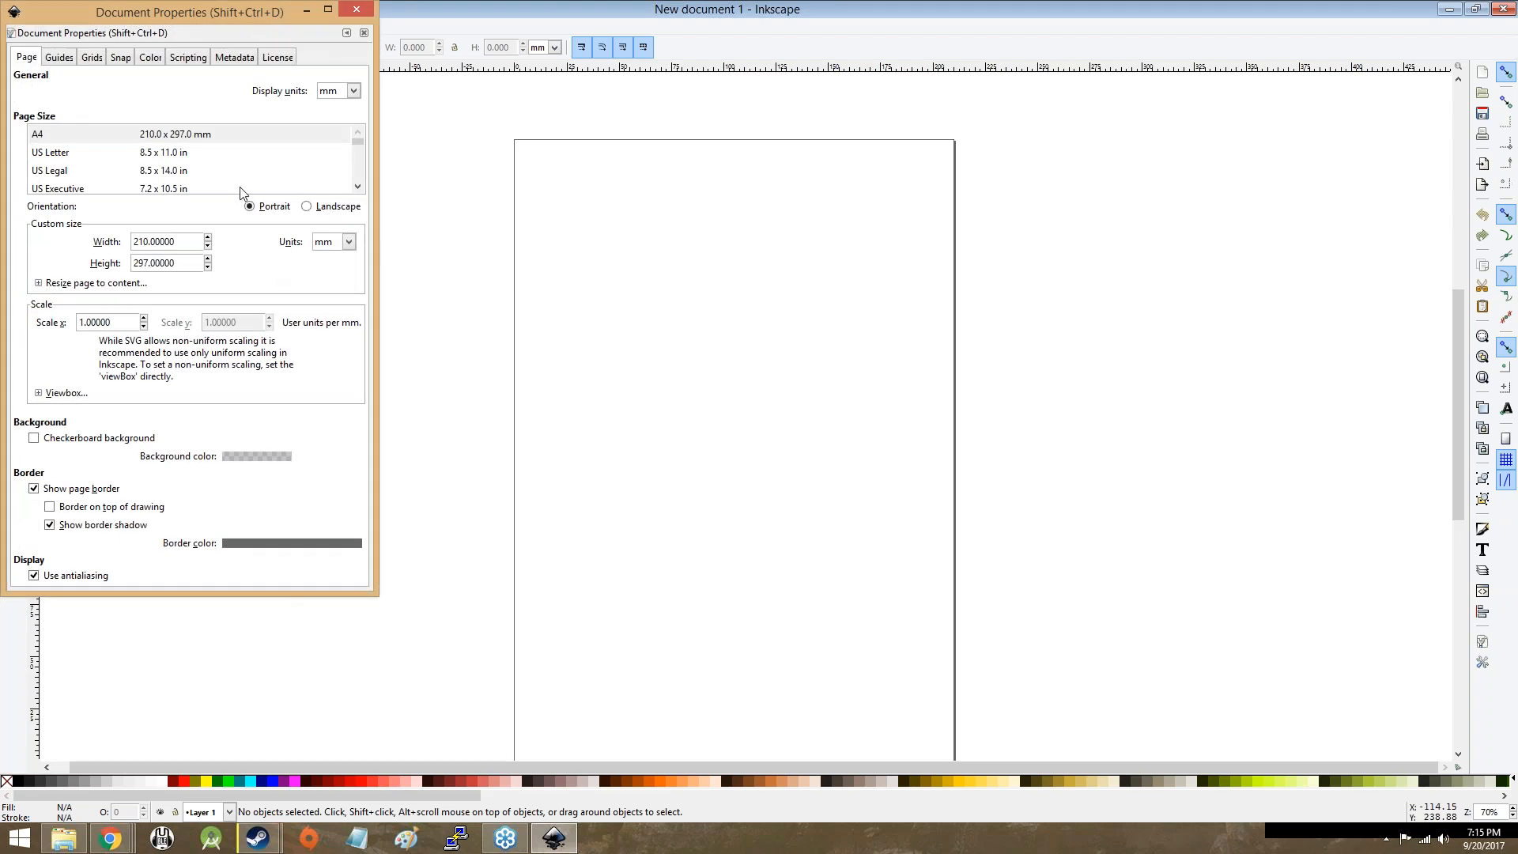
{"action": "left_click_drag", "start_coordinate": [169, 16], "coordinate": [832, 136]}
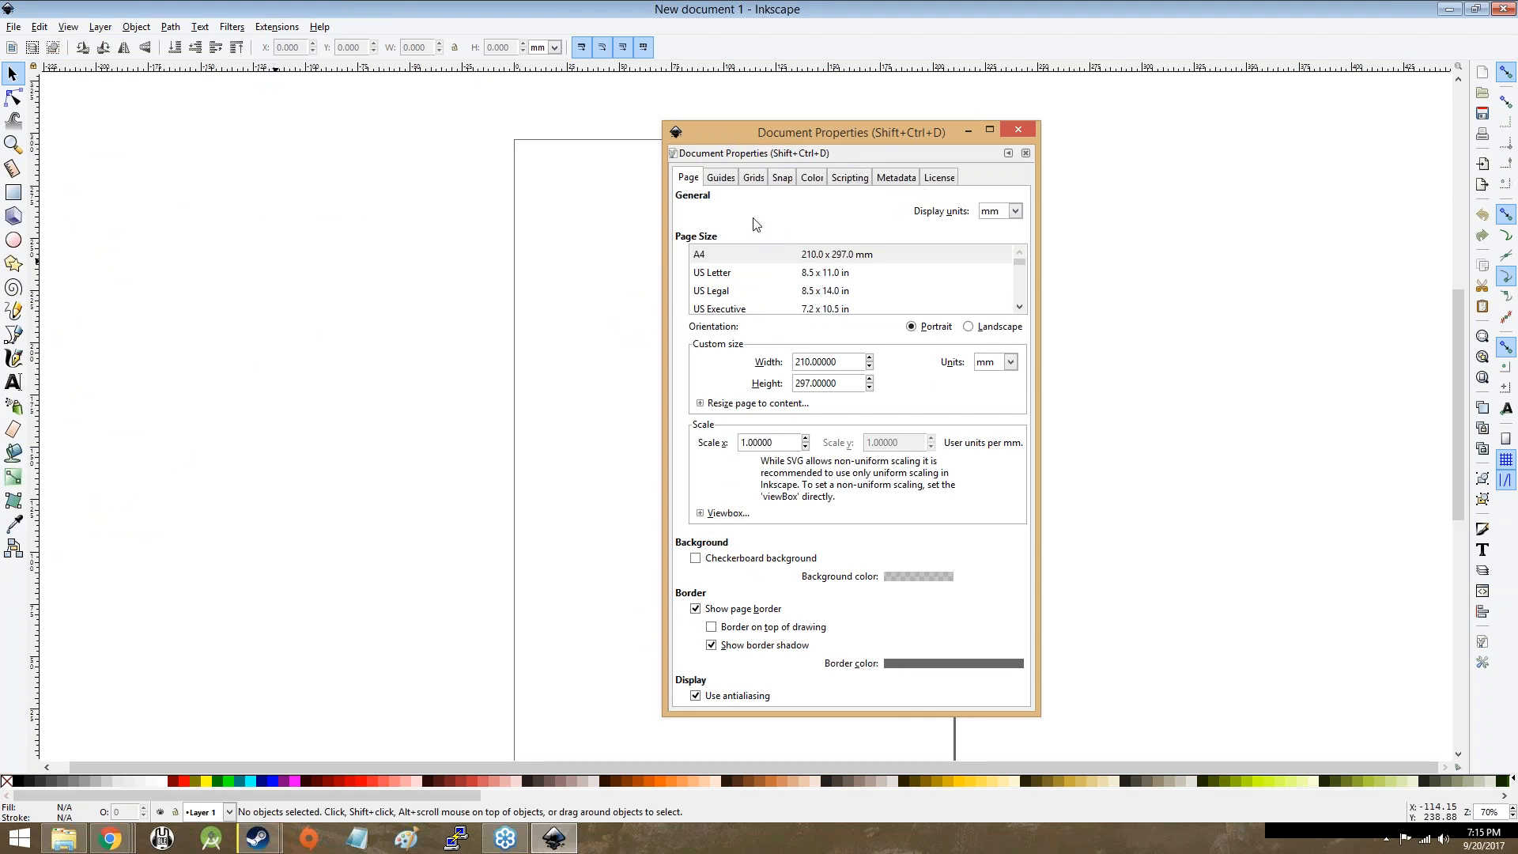
Step: Look through the Guides, Grids, Snap, Color, Scripting, Metadata and License settings of Document Properties, then return to the Page settings
{"action": "left_click", "coordinate": [731, 180]}
{"action": "left_click", "coordinate": [754, 179]}
{"action": "left_click", "coordinate": [784, 180]}
{"action": "left_click", "coordinate": [810, 181]}
{"action": "left_click", "coordinate": [851, 182]}
{"action": "left_click", "coordinate": [896, 181]}
{"action": "left_click", "coordinate": [932, 180]}
{"action": "left_click", "coordinate": [688, 180]}
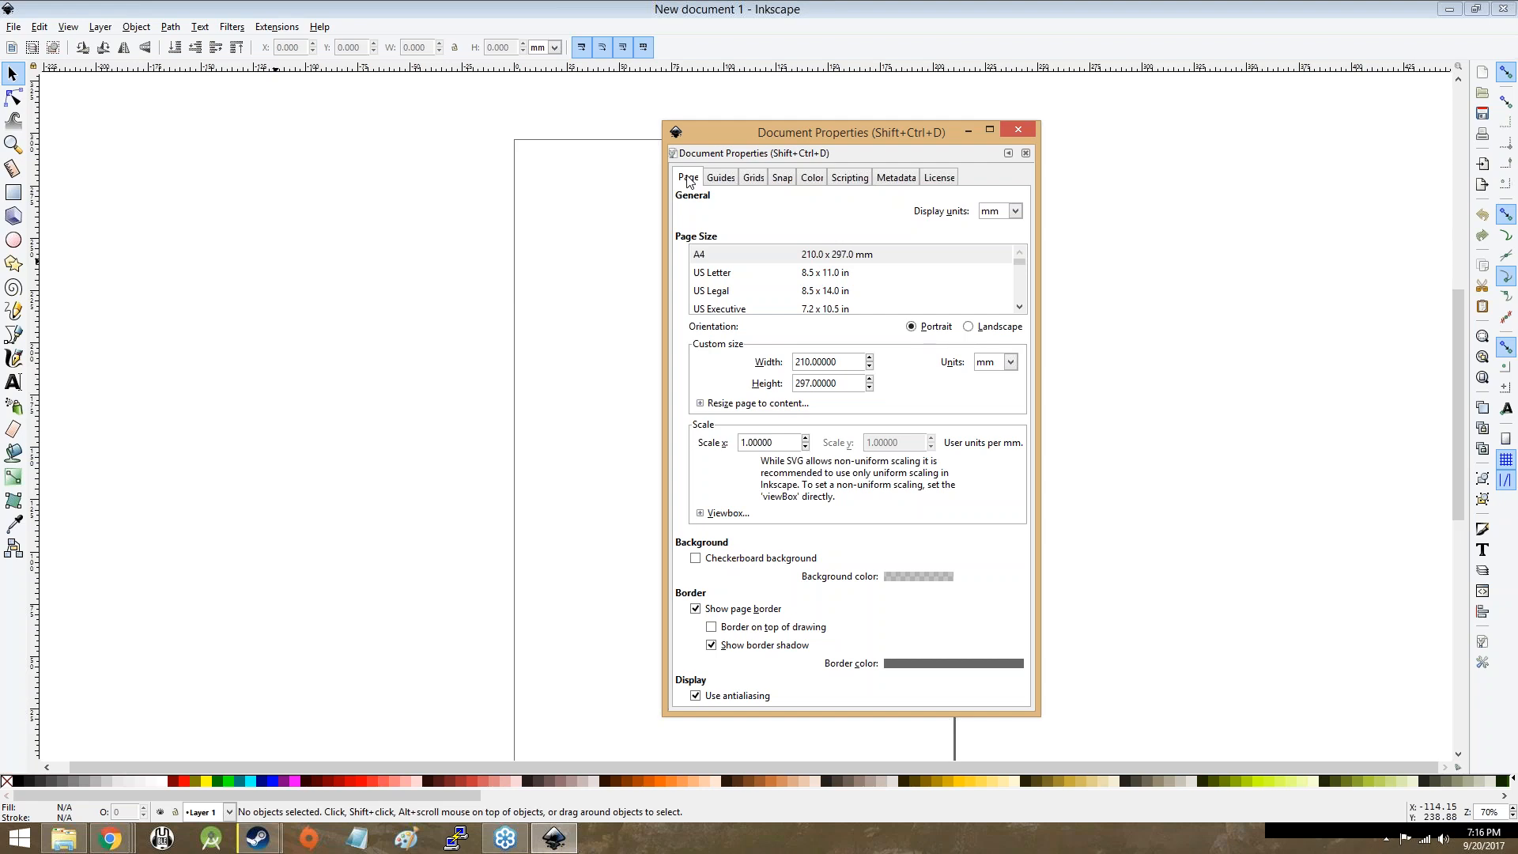
Step: Set the custom page size units to inches
{"action": "left_click", "coordinate": [1010, 363]}
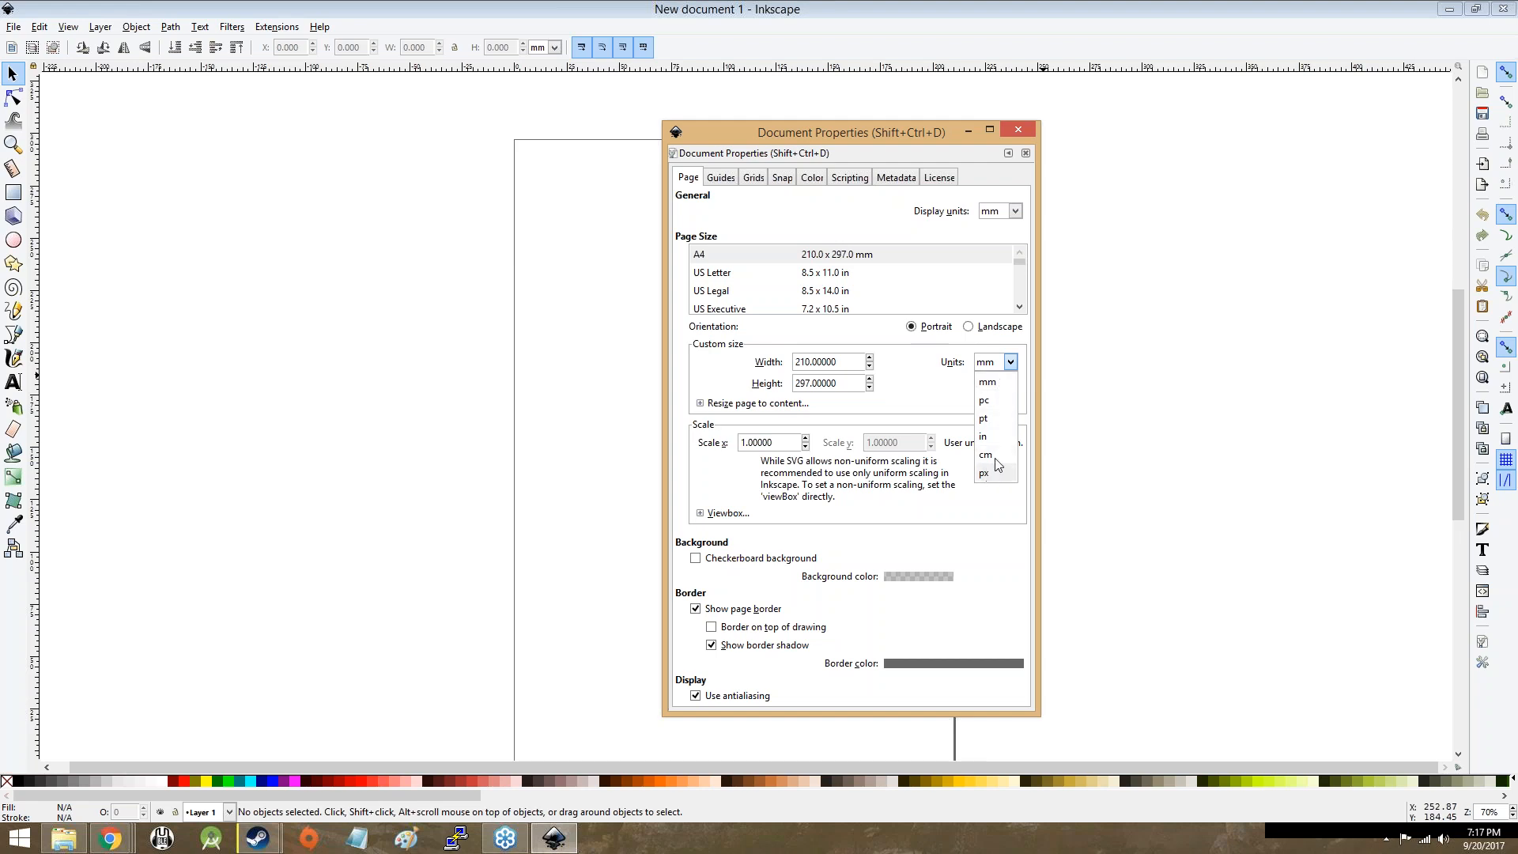
{"action": "left_click", "coordinate": [988, 436]}
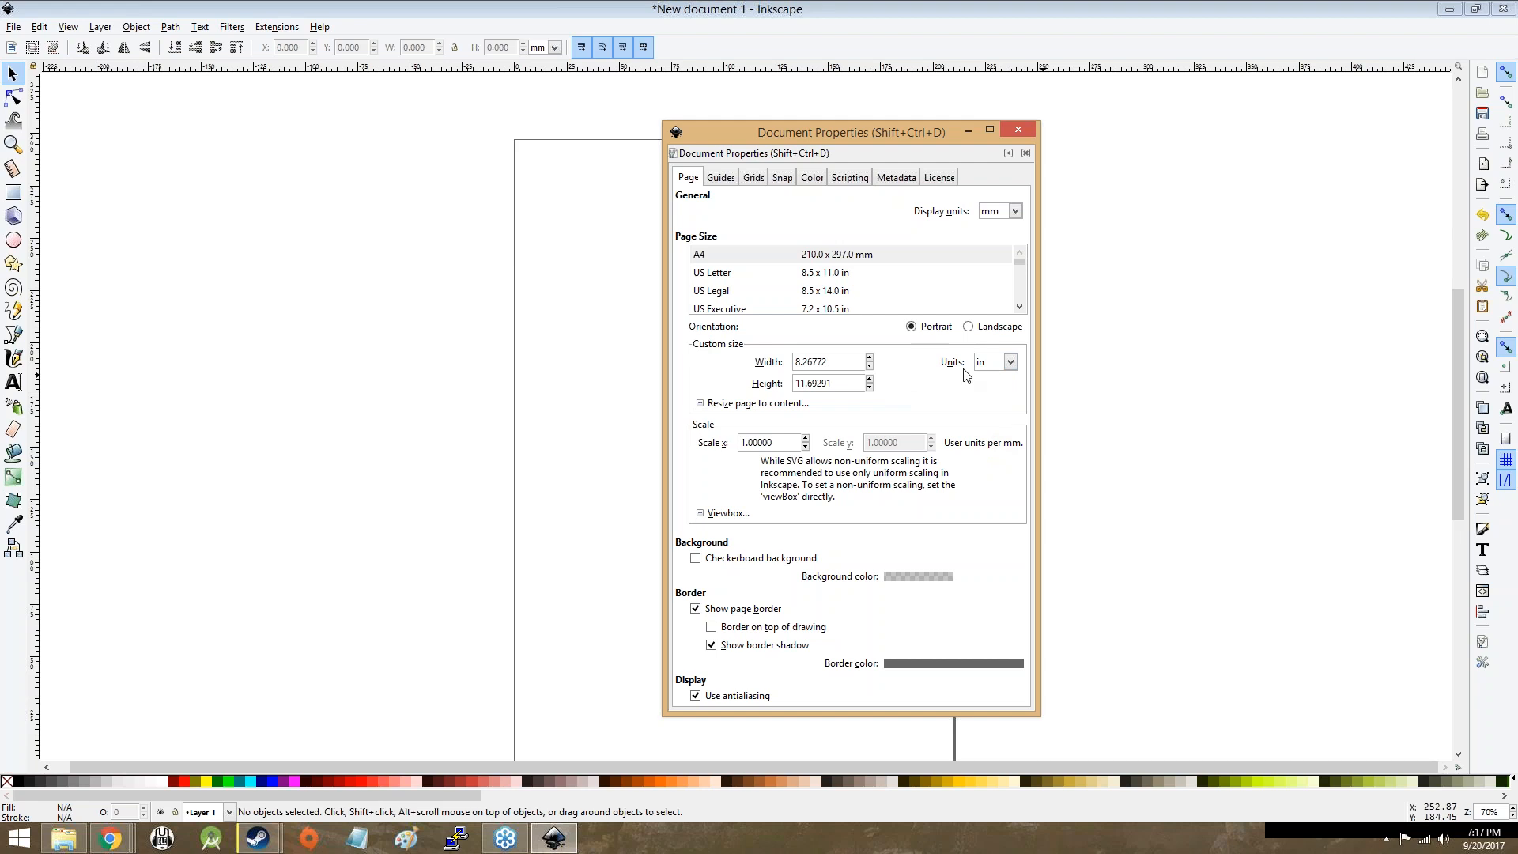
{"action": "left_click", "coordinate": [1010, 362]}
{"action": "left_click", "coordinate": [992, 409]}
{"action": "left_click", "coordinate": [1011, 362]}
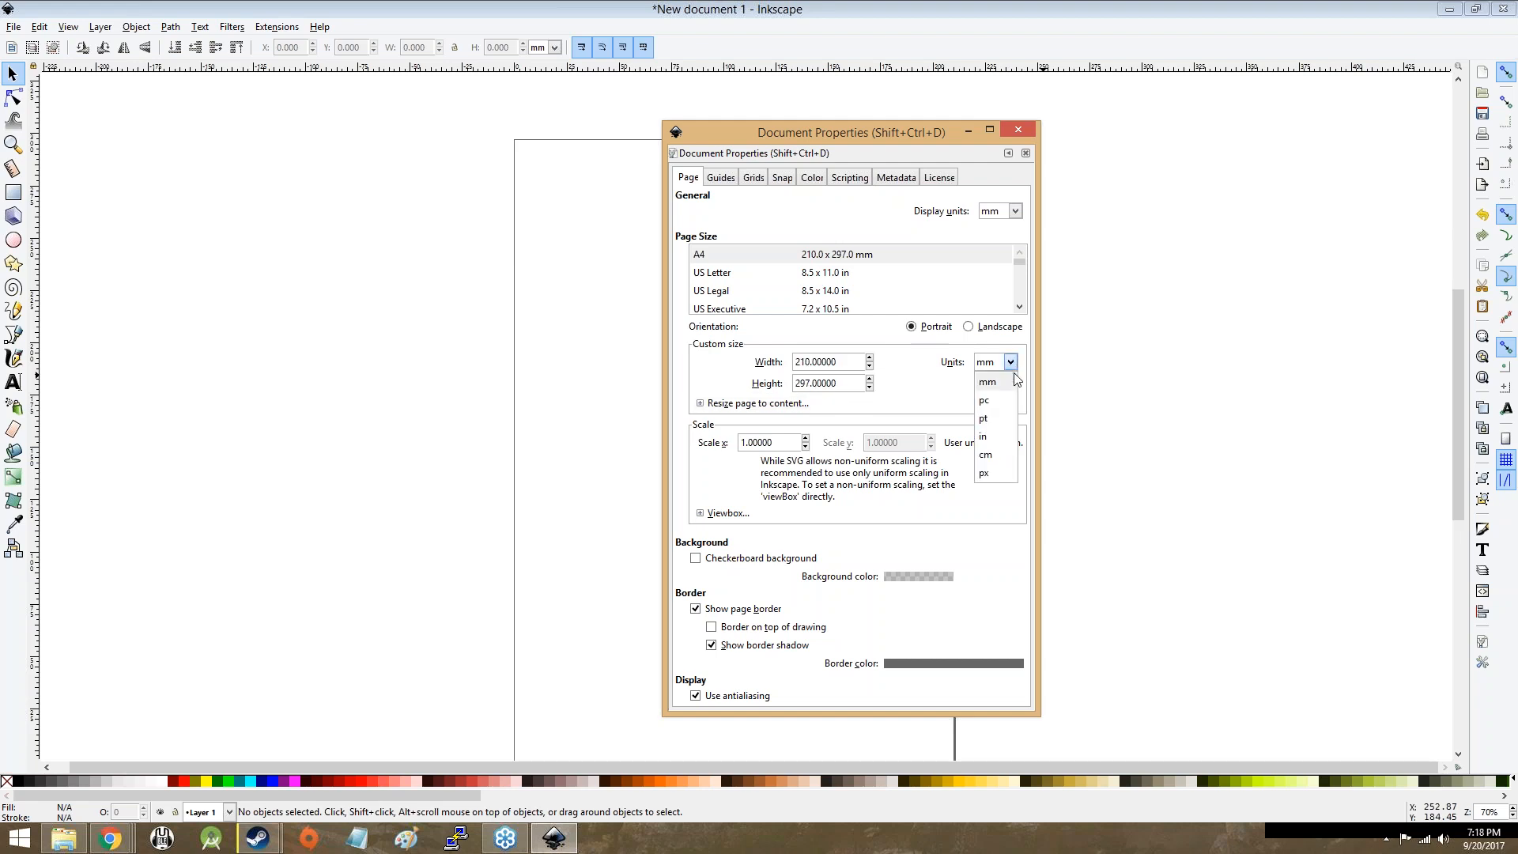
{"action": "left_click", "coordinate": [998, 439]}
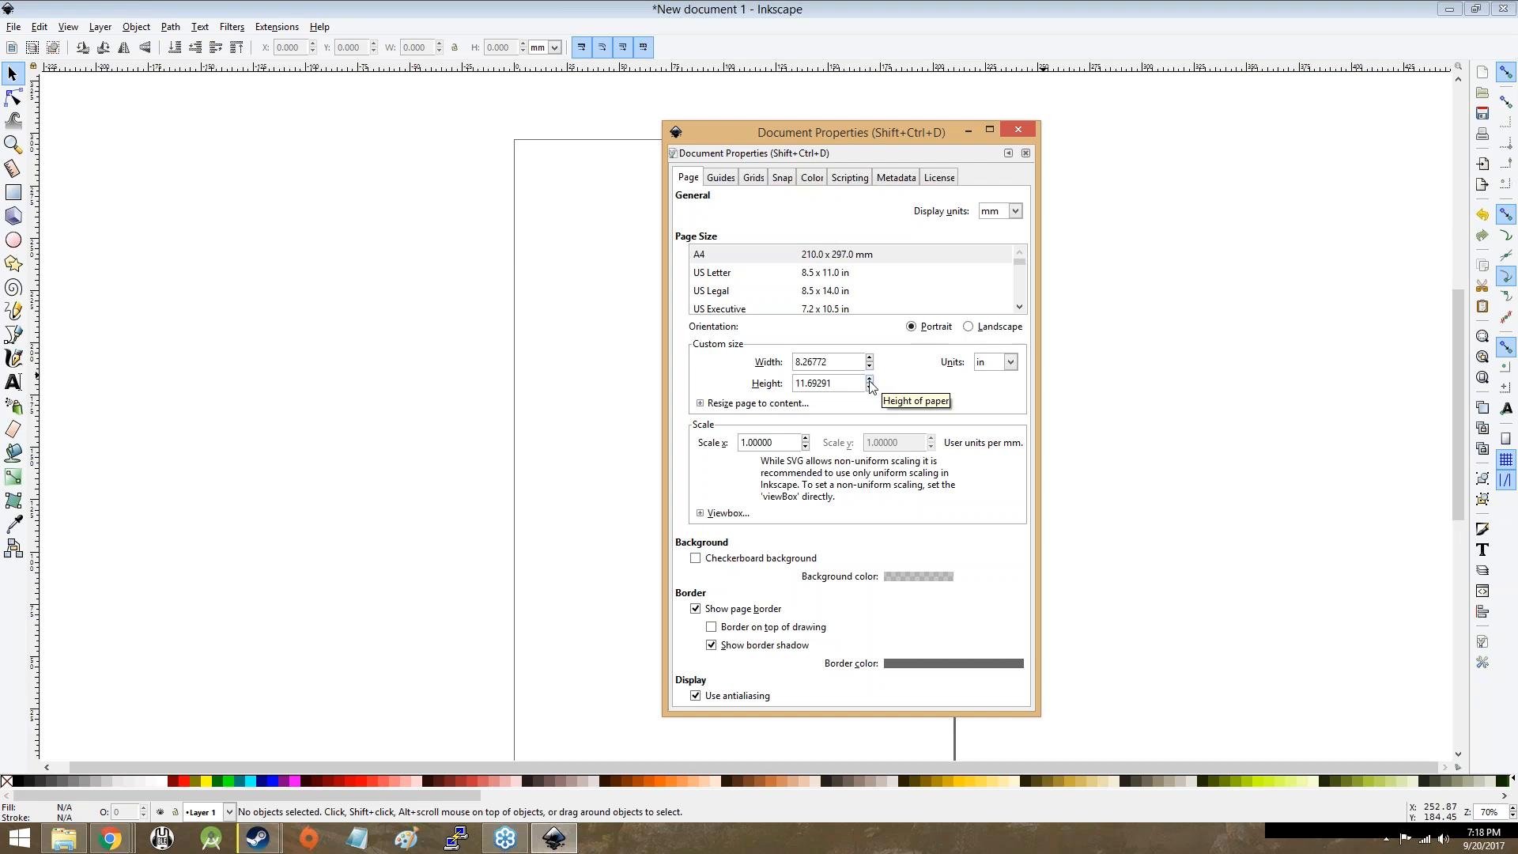
Step: Check the custom size on the presentation slide, return to Inkscape and set the page width to 30 in and height to 20 in
{"action": "key", "text": "alt+Tab"}
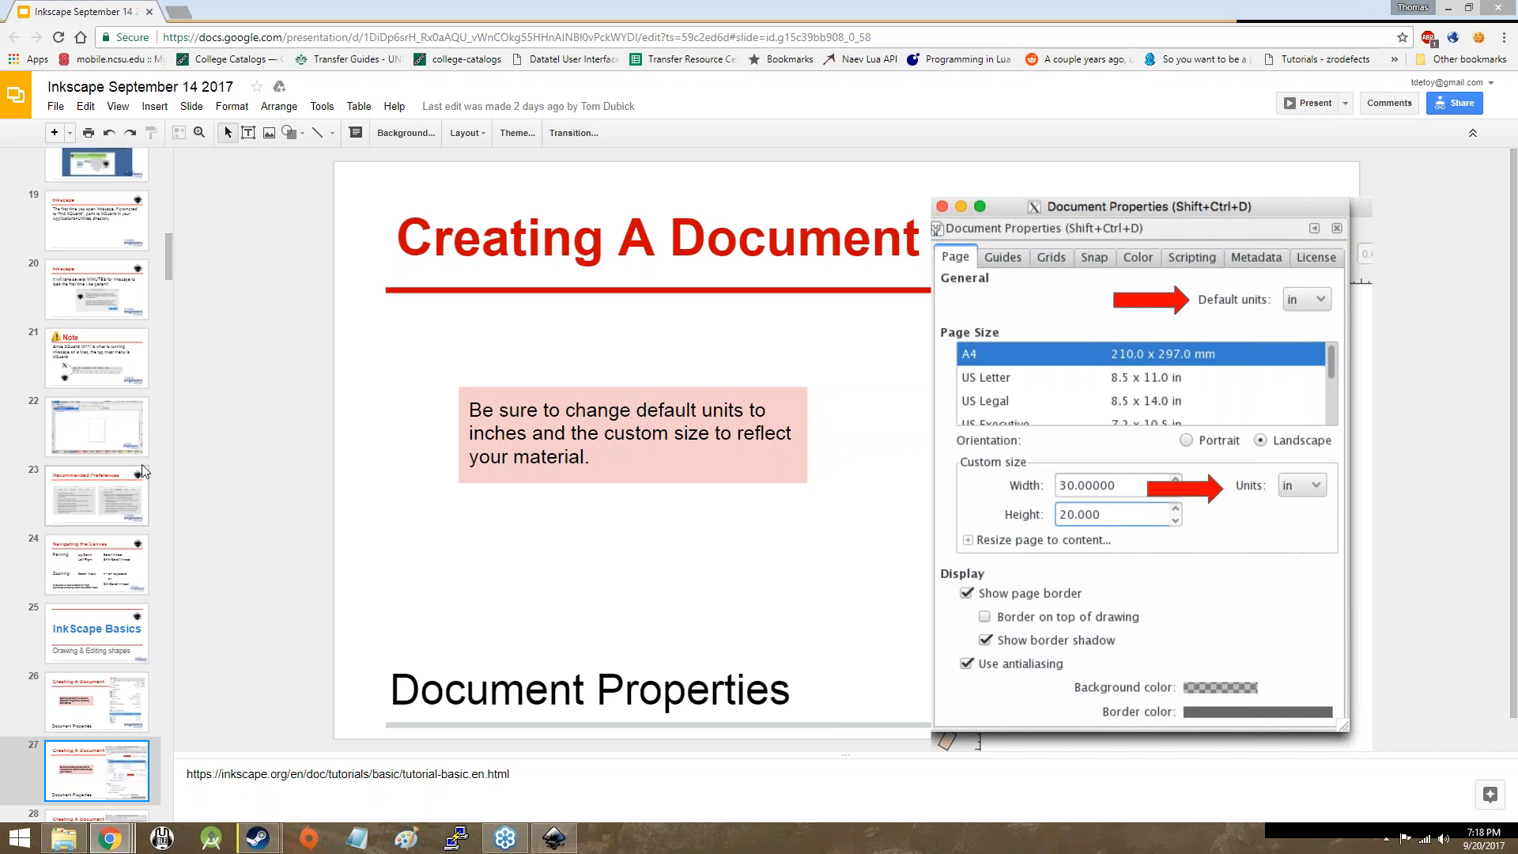
{"action": "key", "text": "alt+Tab"}
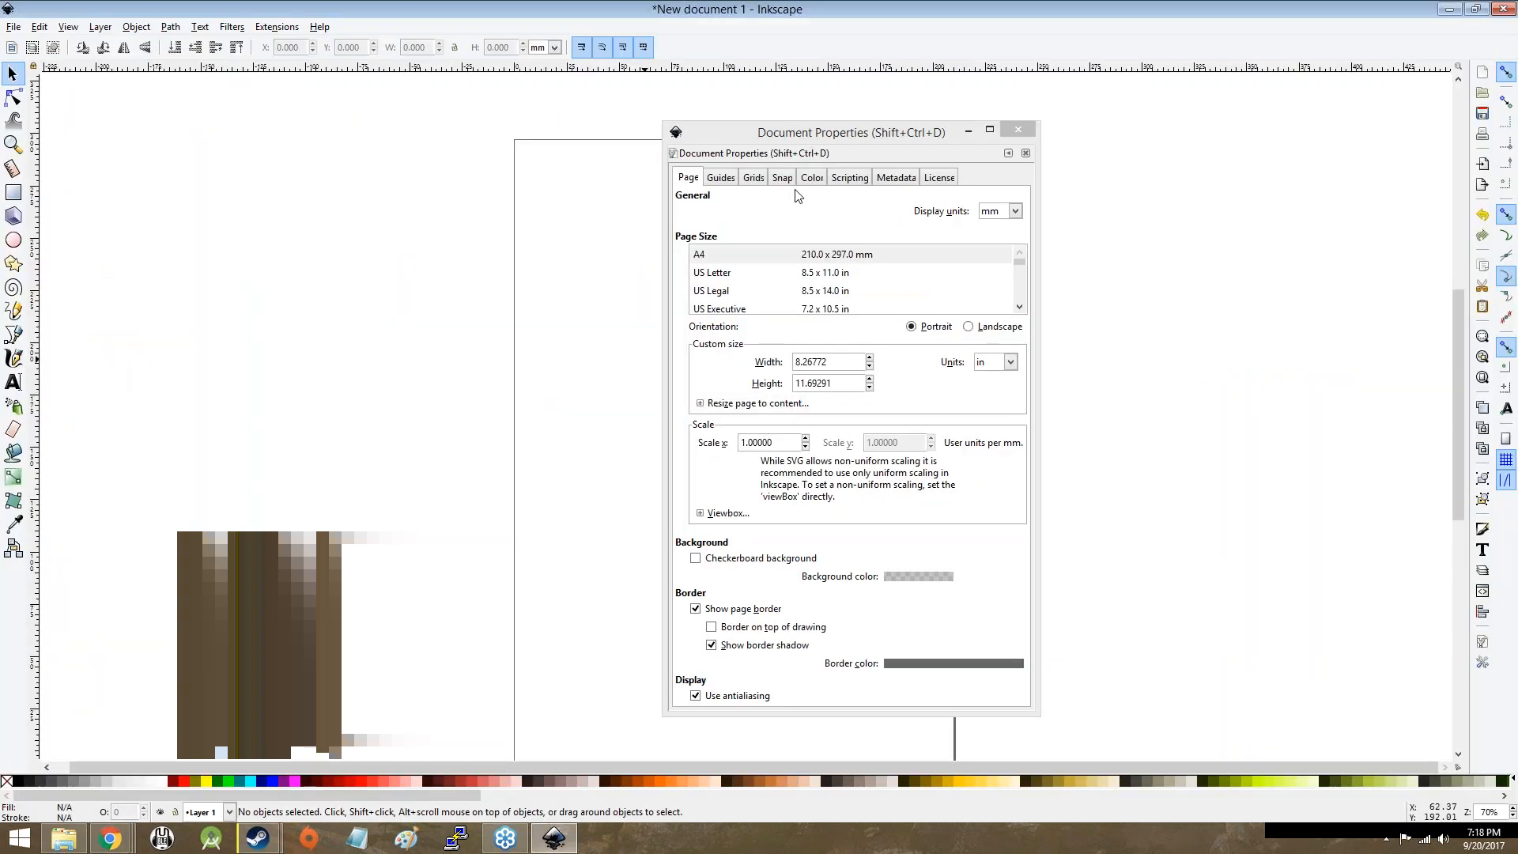
{"action": "left_click_drag", "start_coordinate": [843, 364], "coordinate": [793, 362]}
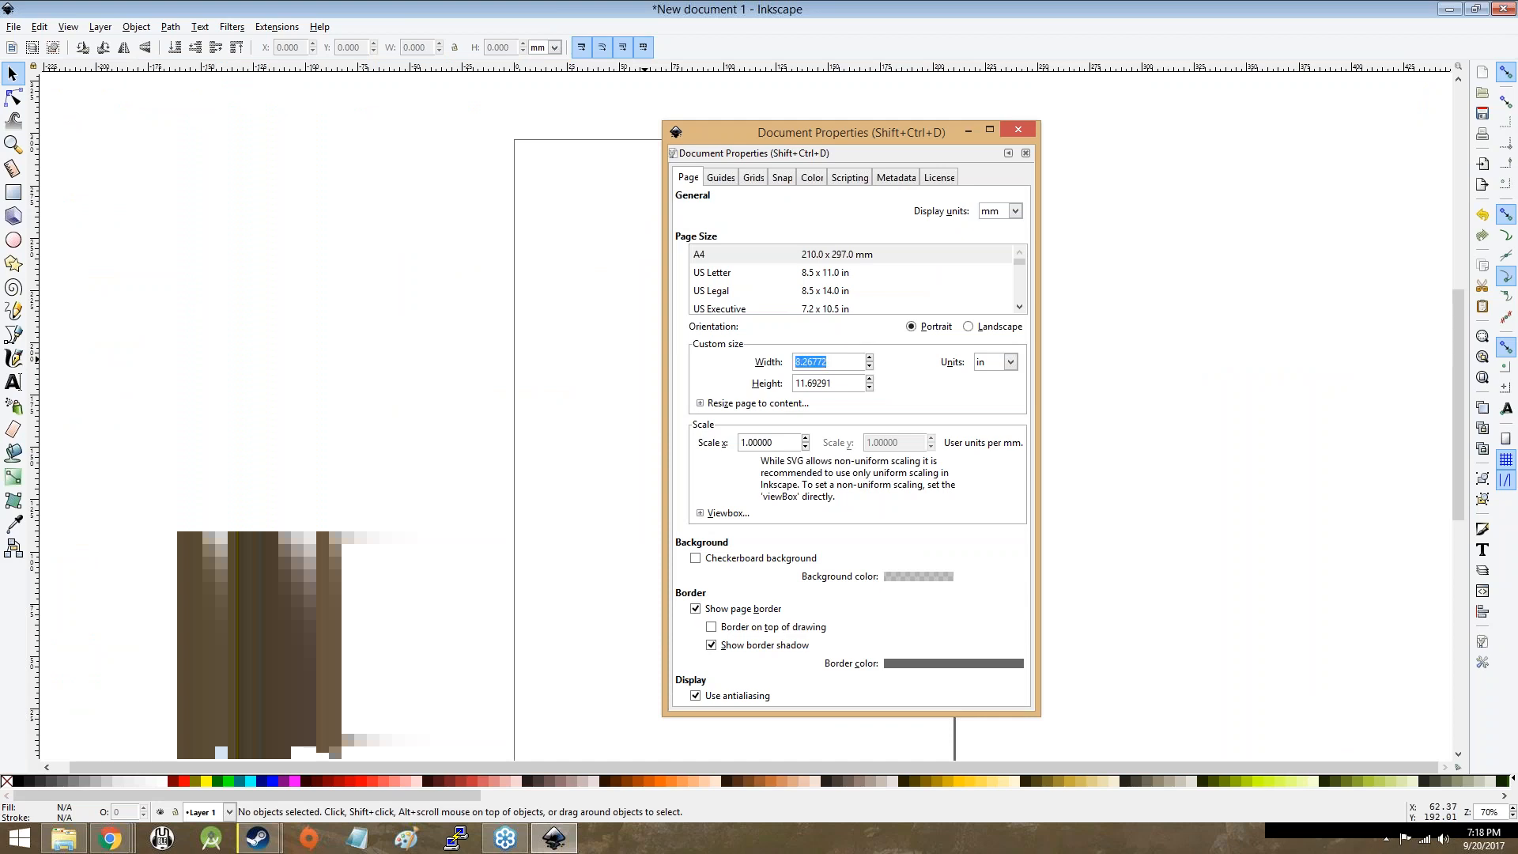
{"action": "key", "text": "alt+Tab"}
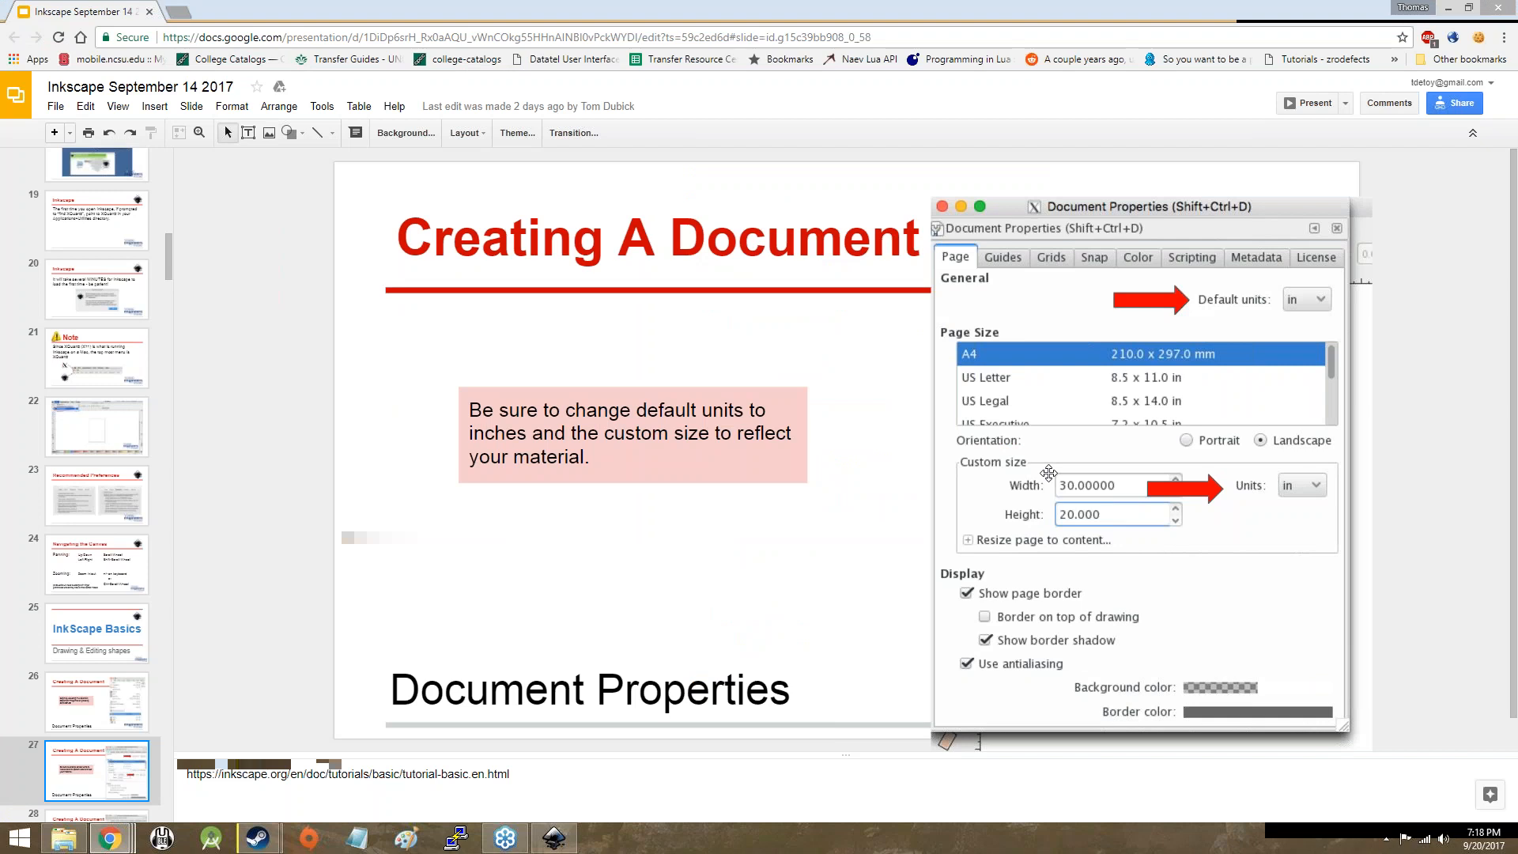
{"action": "key", "text": "alt+Tab"}
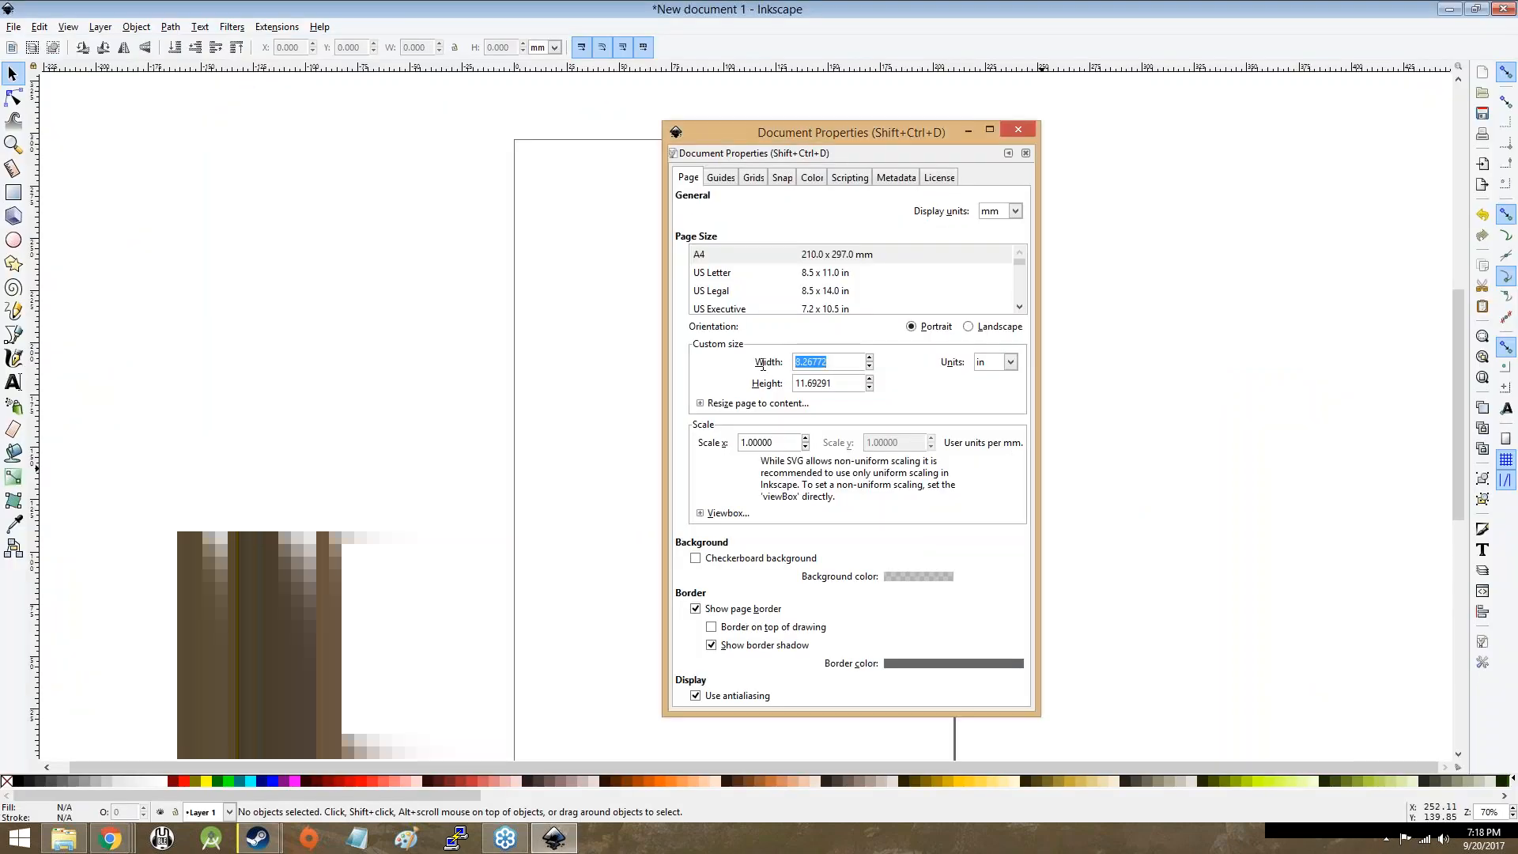
{"action": "type", "text": "30"}
{"action": "key", "text": "Tab"}
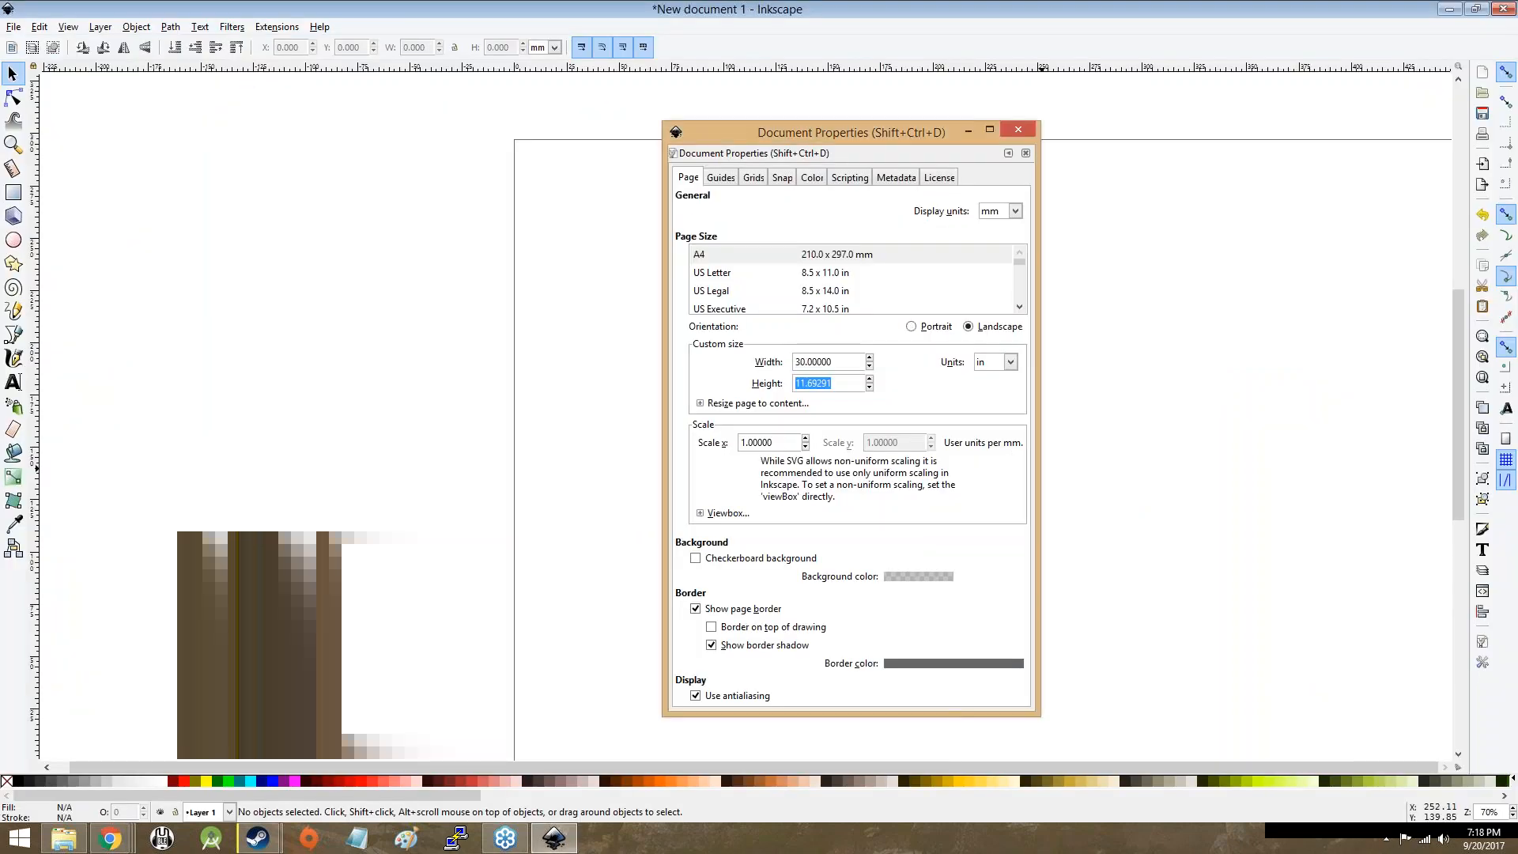
{"action": "type", "text": "20"}
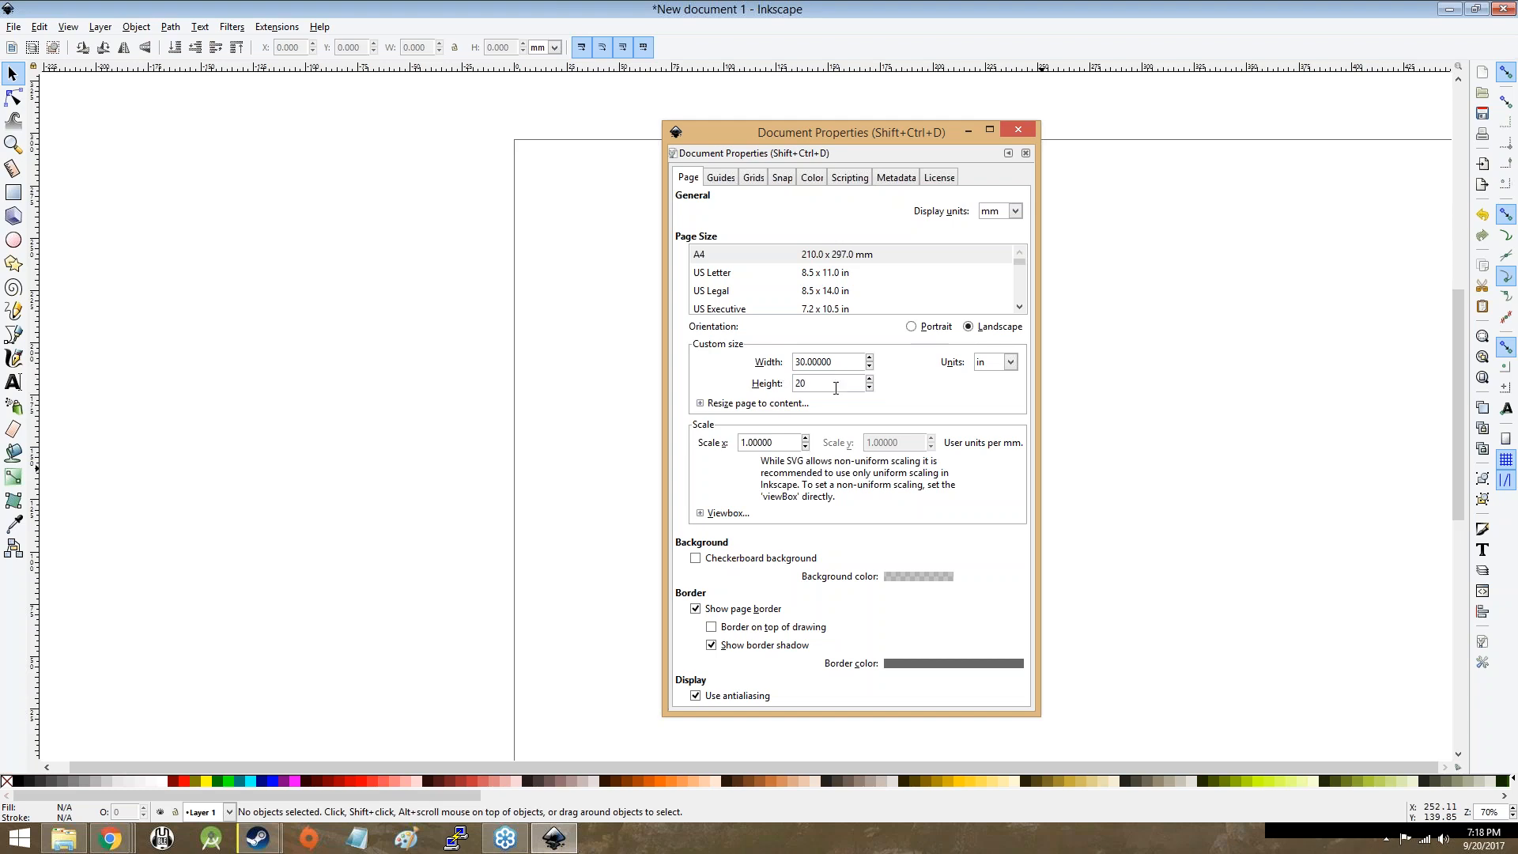
{"action": "key", "text": "Return"}
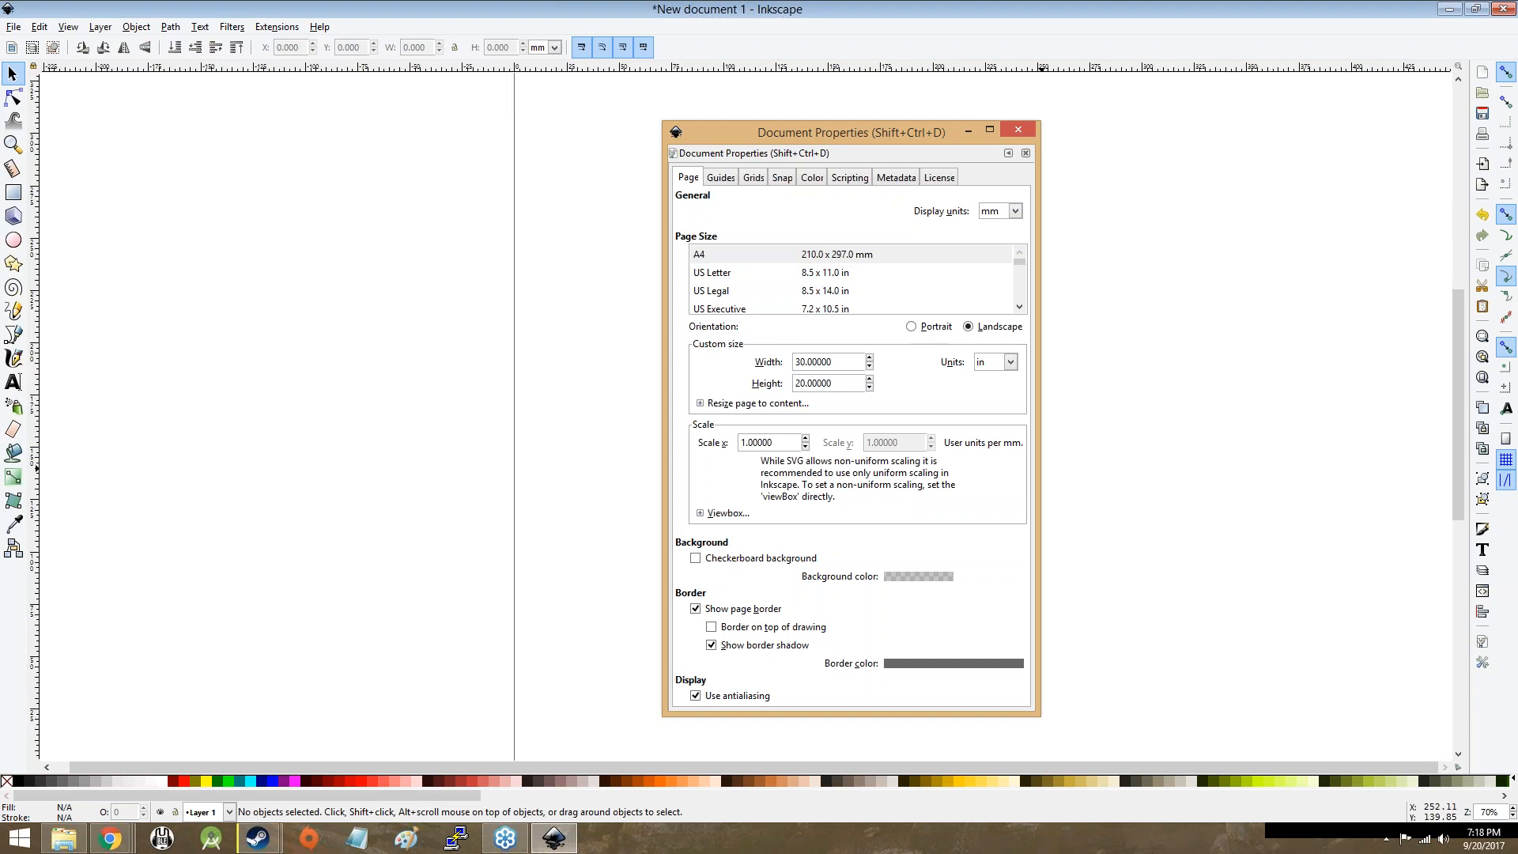
Step: Fit the whole page in view and move the Document Properties window over beside the page's left edge
{"action": "scroll", "coordinate": [586, 293], "scroll_direction": "down", "scroll_amount": 4, "text": "ctrl"}
{"action": "left_click_drag", "start_coordinate": [782, 137], "coordinate": [1179, 164]}
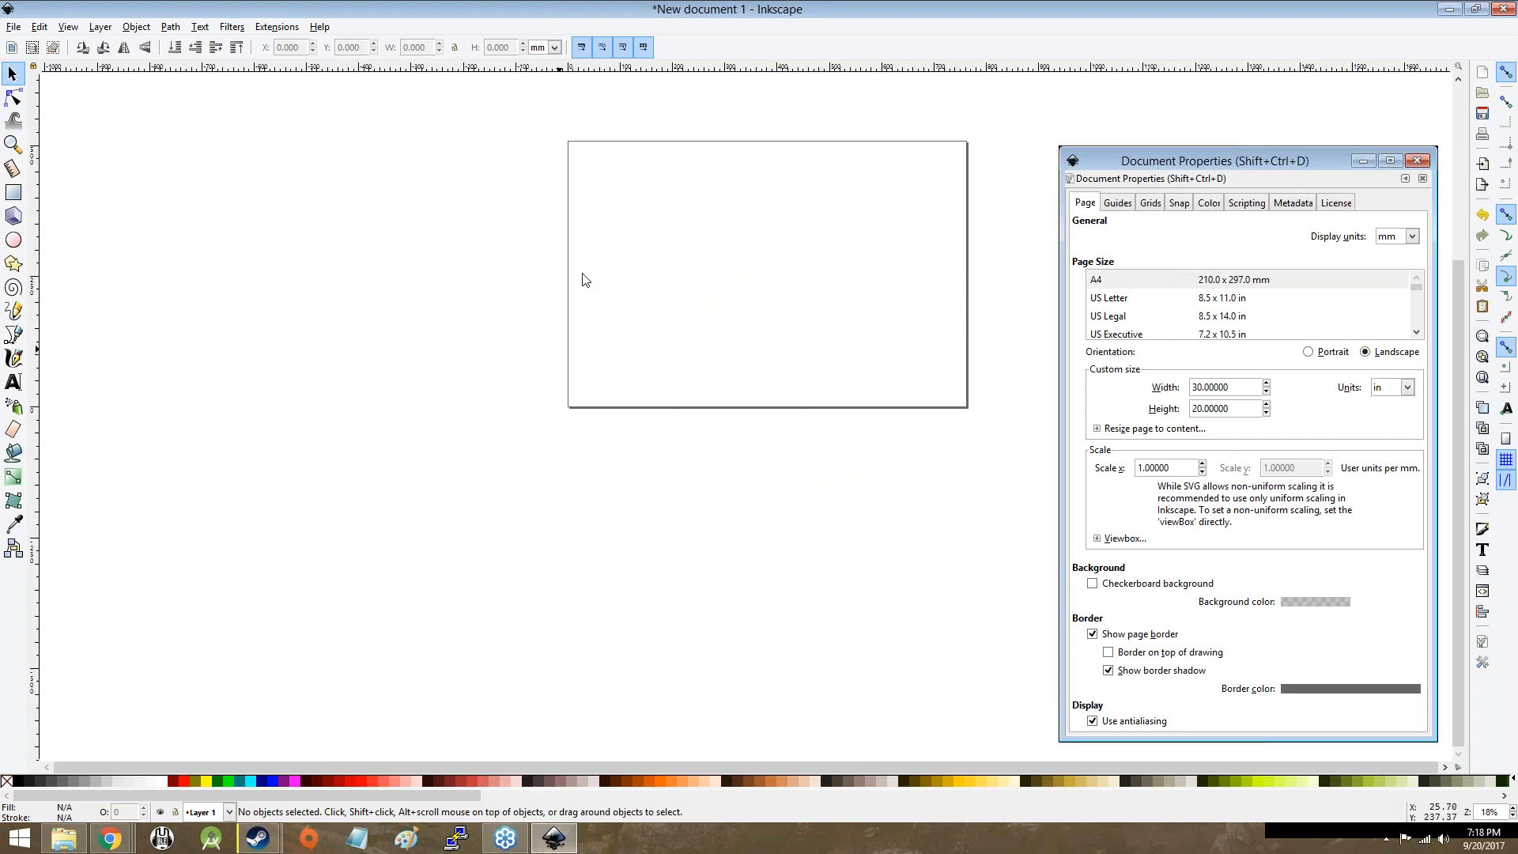
{"action": "left_click_drag", "start_coordinate": [1087, 166], "coordinate": [222, 173]}
{"action": "scroll", "coordinate": [786, 282], "scroll_direction": "up", "scroll_amount": 1, "text": "ctrl"}
Step: Switch the custom size units to mm and back to inches
{"action": "left_click", "coordinate": [542, 395]}
{"action": "left_click", "coordinate": [538, 424]}
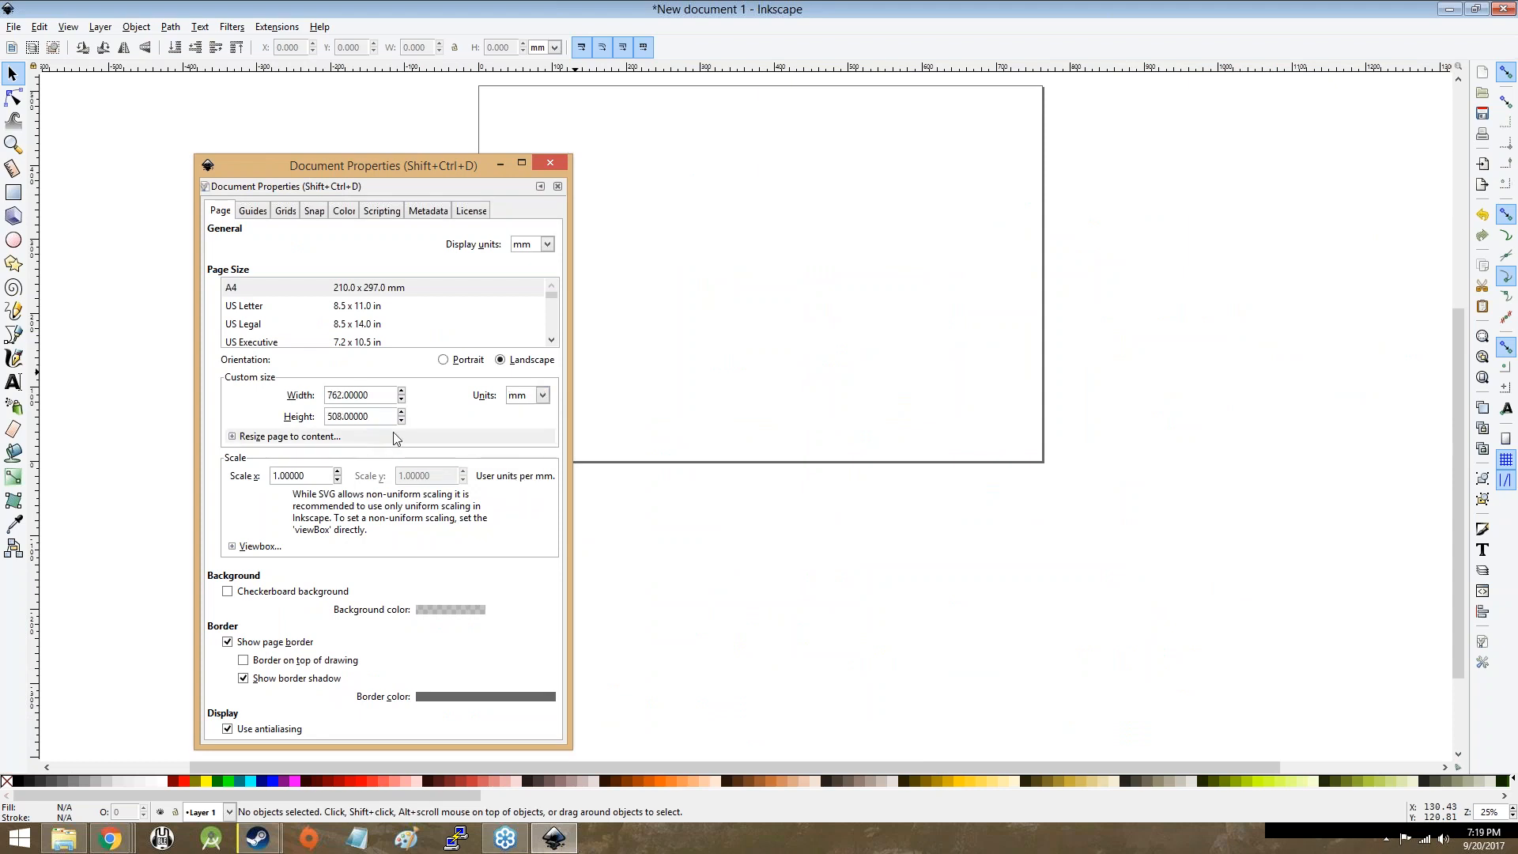
{"action": "left_click", "coordinate": [542, 395]}
{"action": "left_click", "coordinate": [537, 472]}
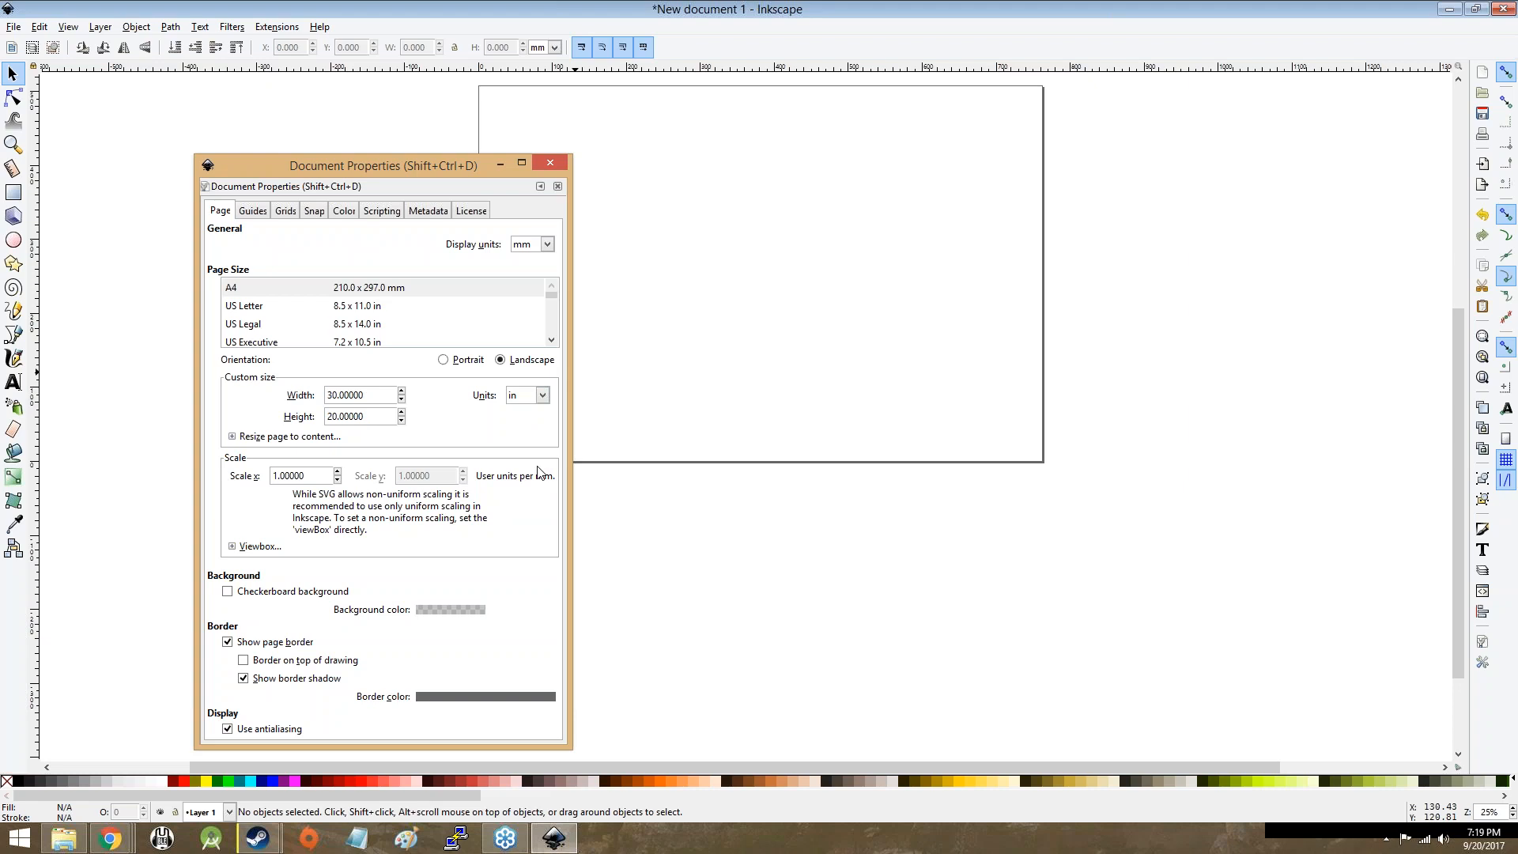
Step: Set the document's display units to inches
{"action": "left_click", "coordinate": [525, 245]}
{"action": "left_click", "coordinate": [528, 327]}
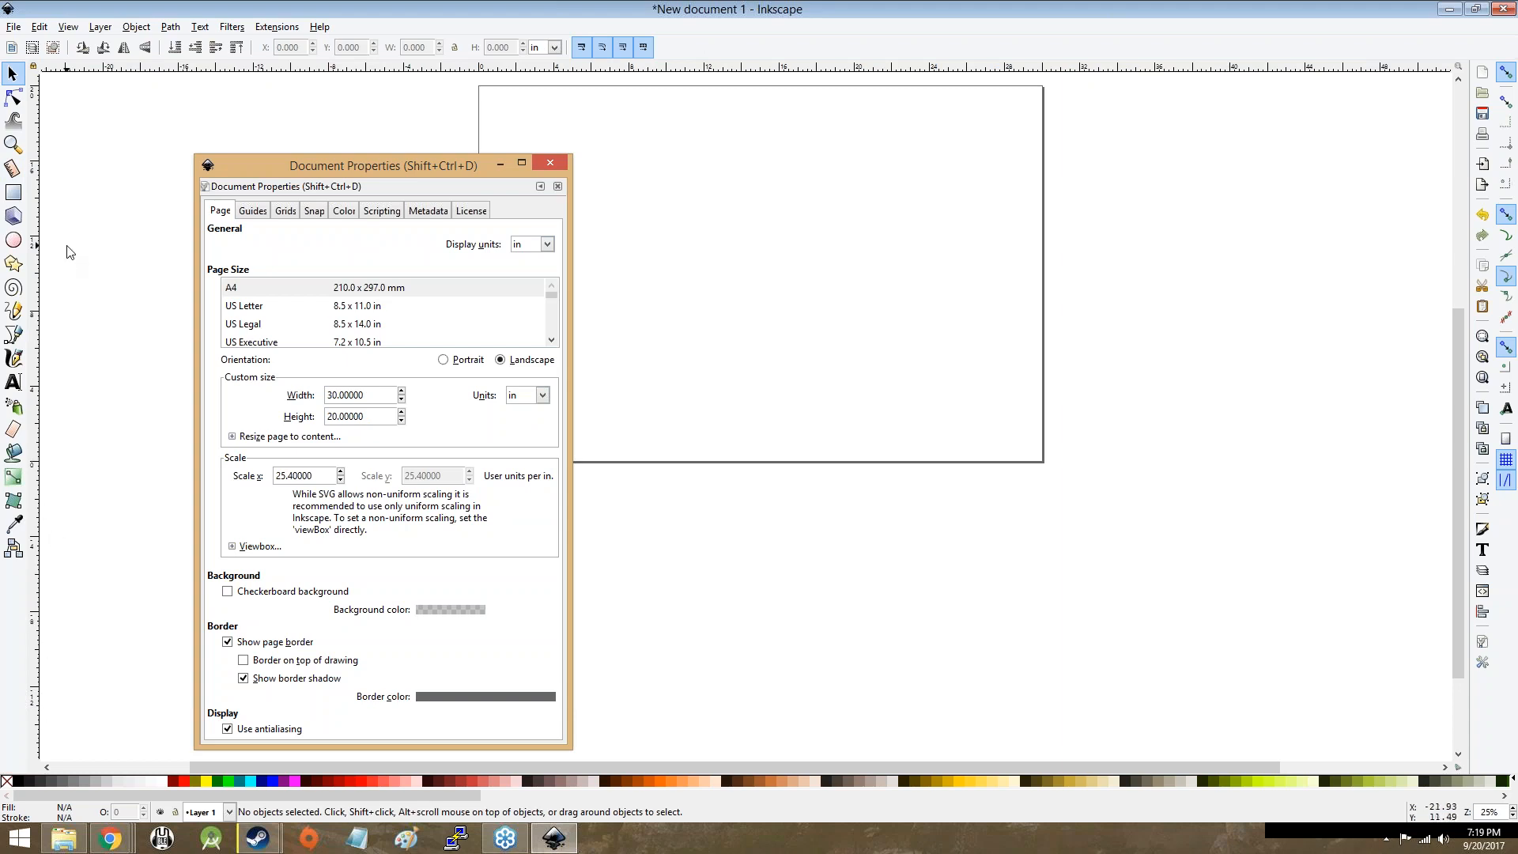
{"action": "scroll", "coordinate": [69, 251], "scroll_direction": "up", "scroll_amount": 2}
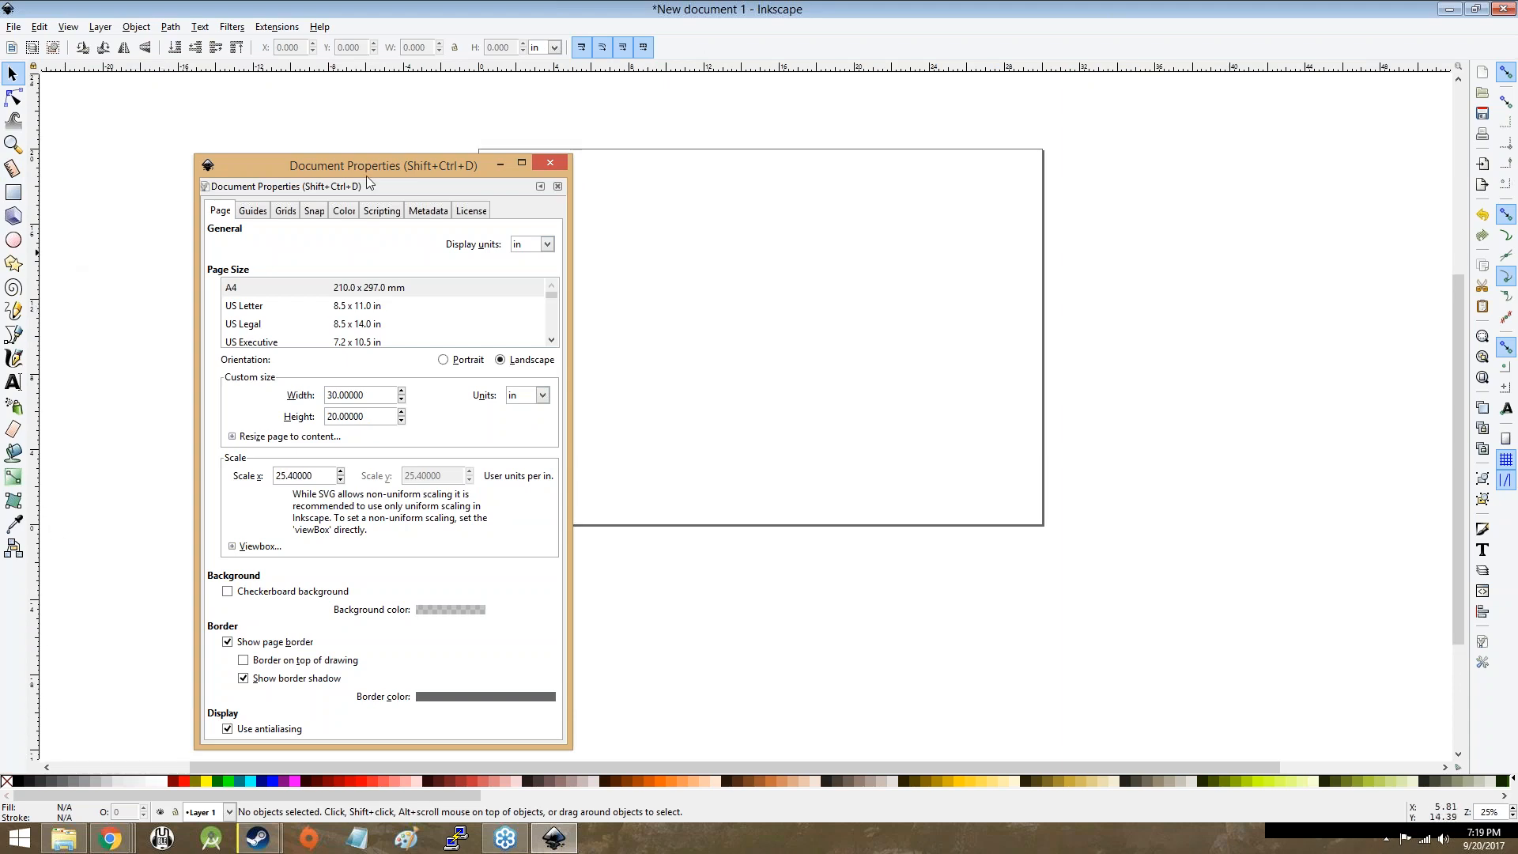
Step: Switch the display units to mm and back to inches, and close Document Properties
{"action": "left_click", "coordinate": [522, 253]}
{"action": "left_click", "coordinate": [528, 265]}
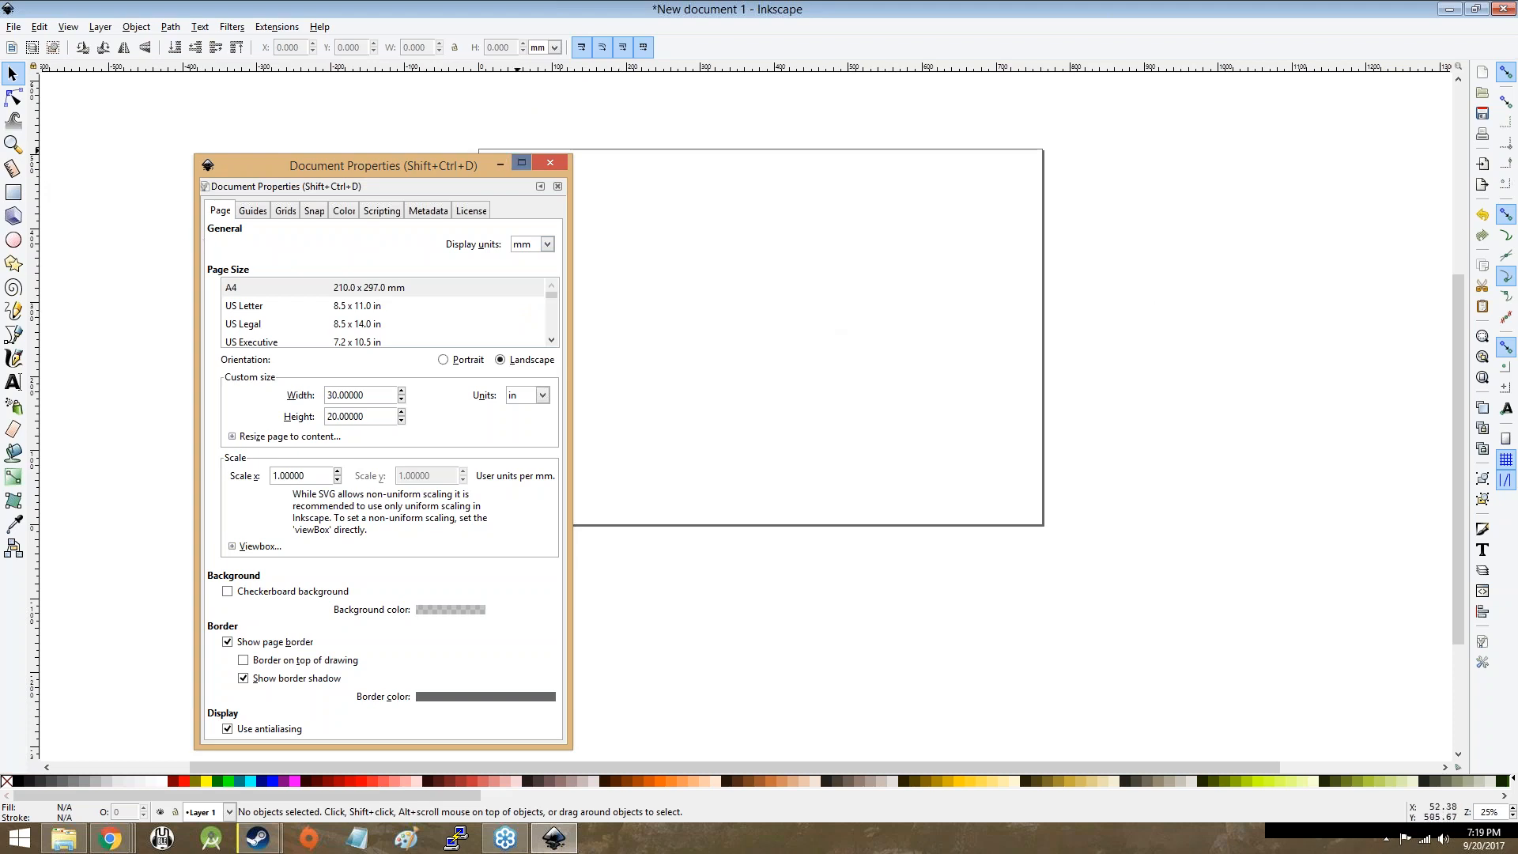
{"action": "left_click", "coordinate": [533, 248]}
{"action": "left_click", "coordinate": [524, 318]}
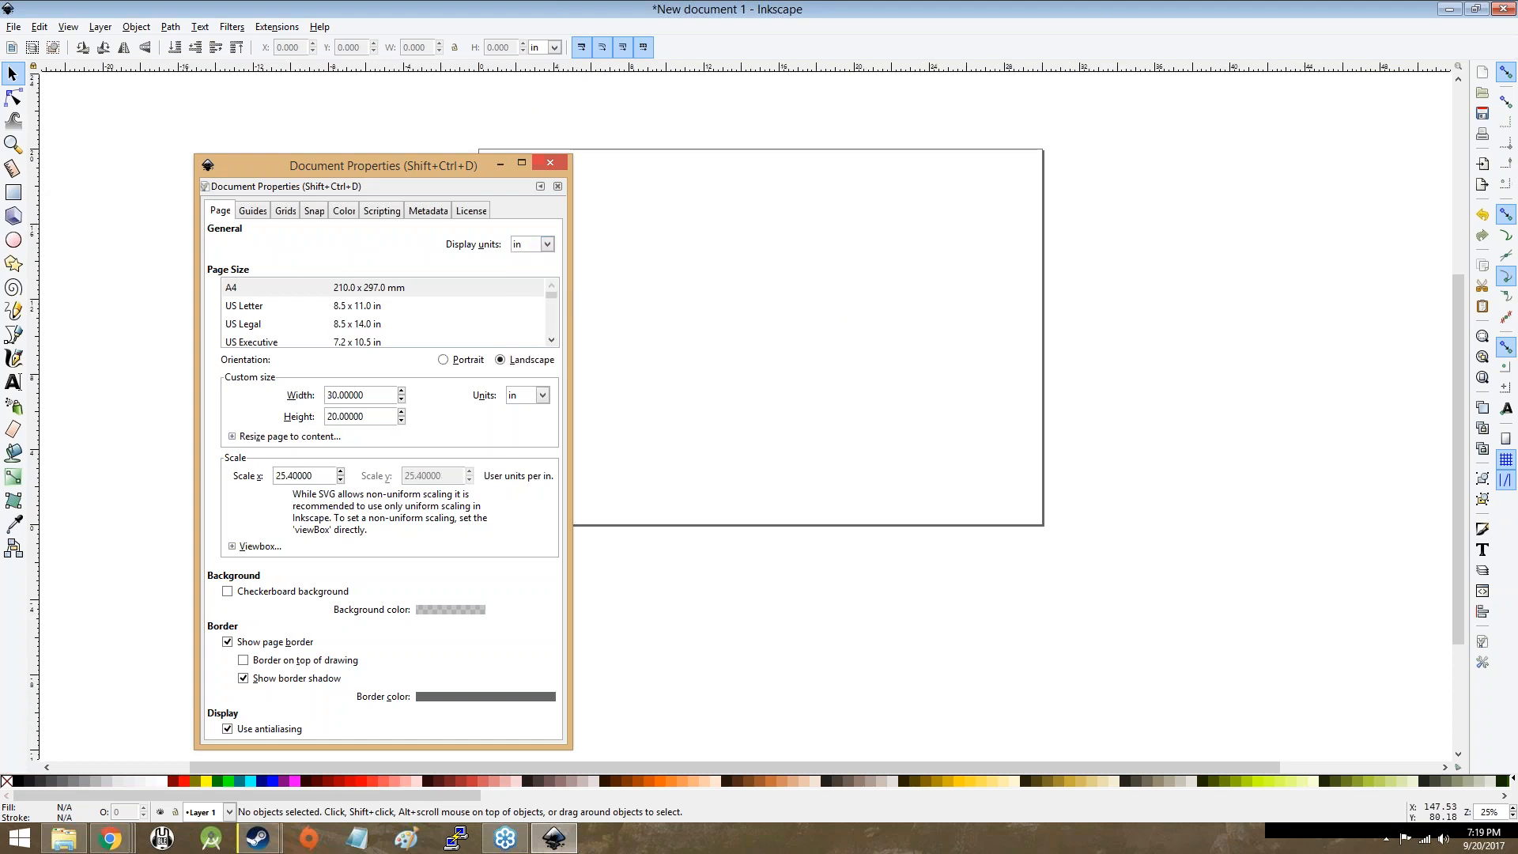
{"action": "left_click", "coordinate": [550, 165]}
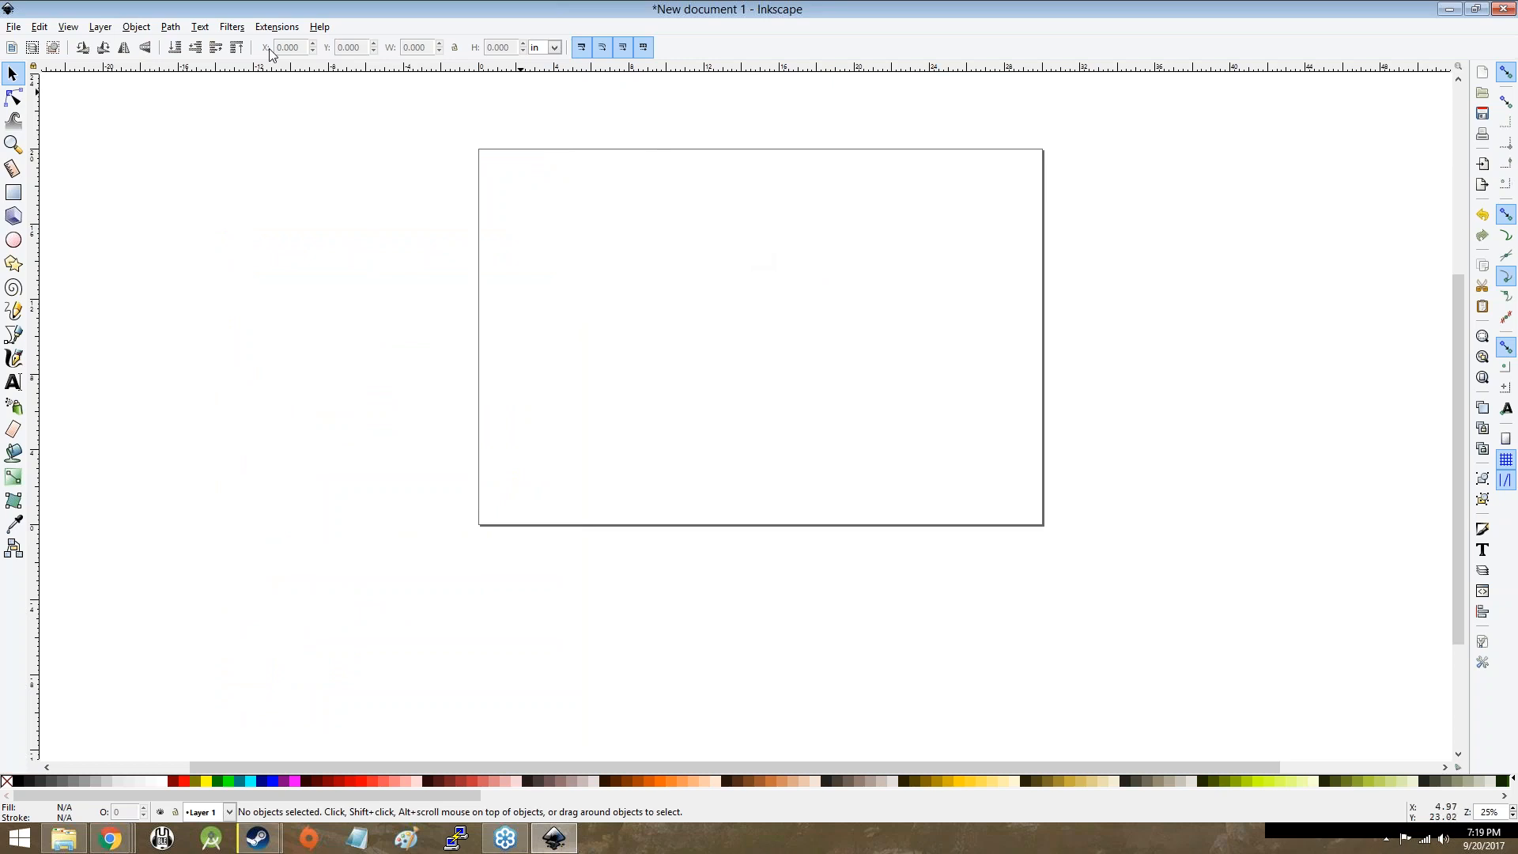
Step: Undo the display unit and custom page size changes back to the original portrait page
{"action": "left_click", "coordinate": [38, 27]}
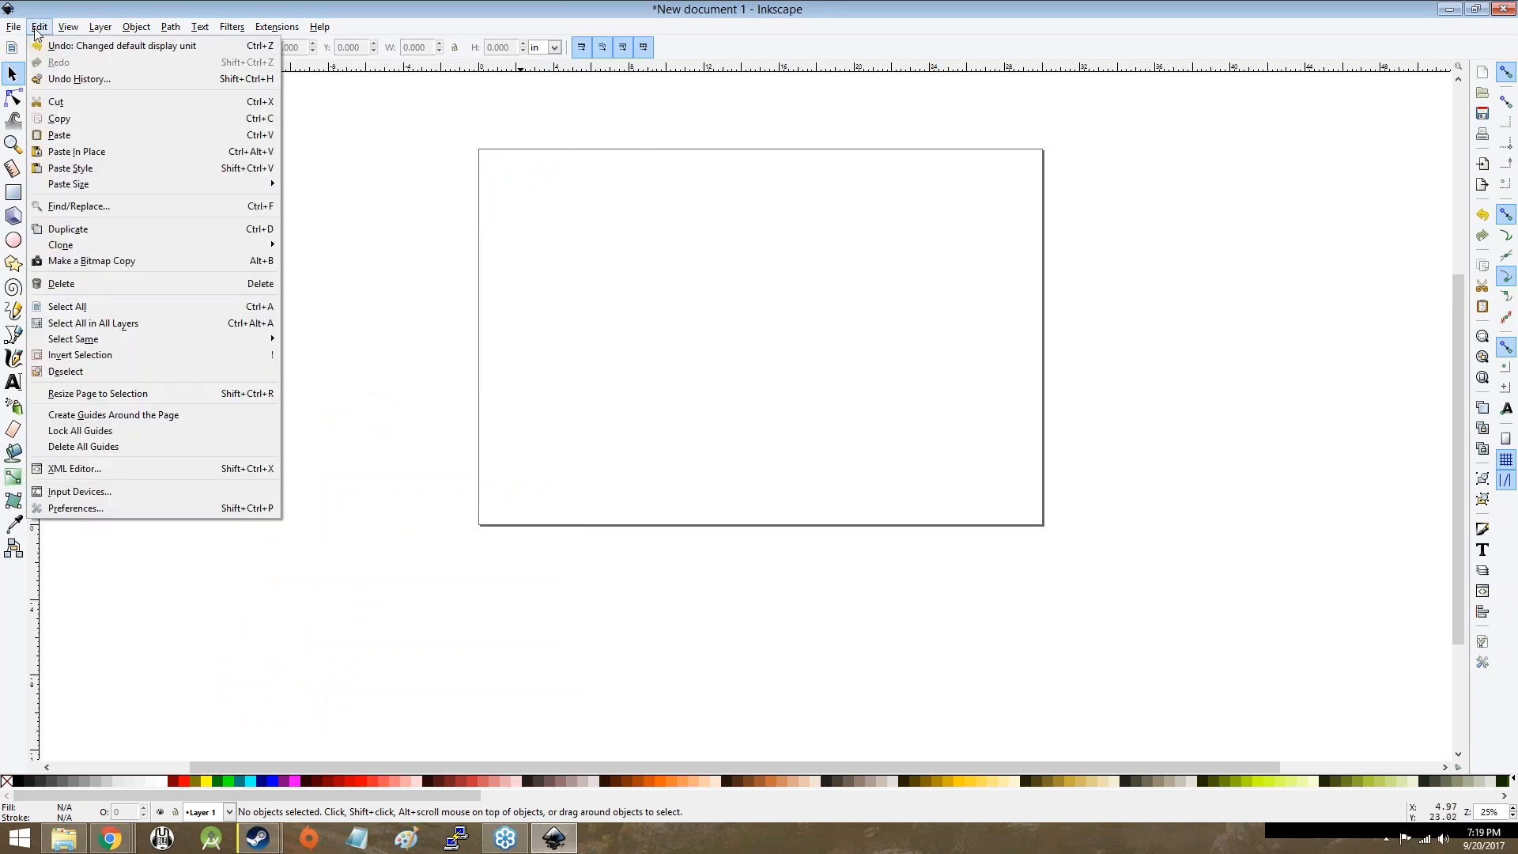
{"action": "left_click", "coordinate": [63, 25]}
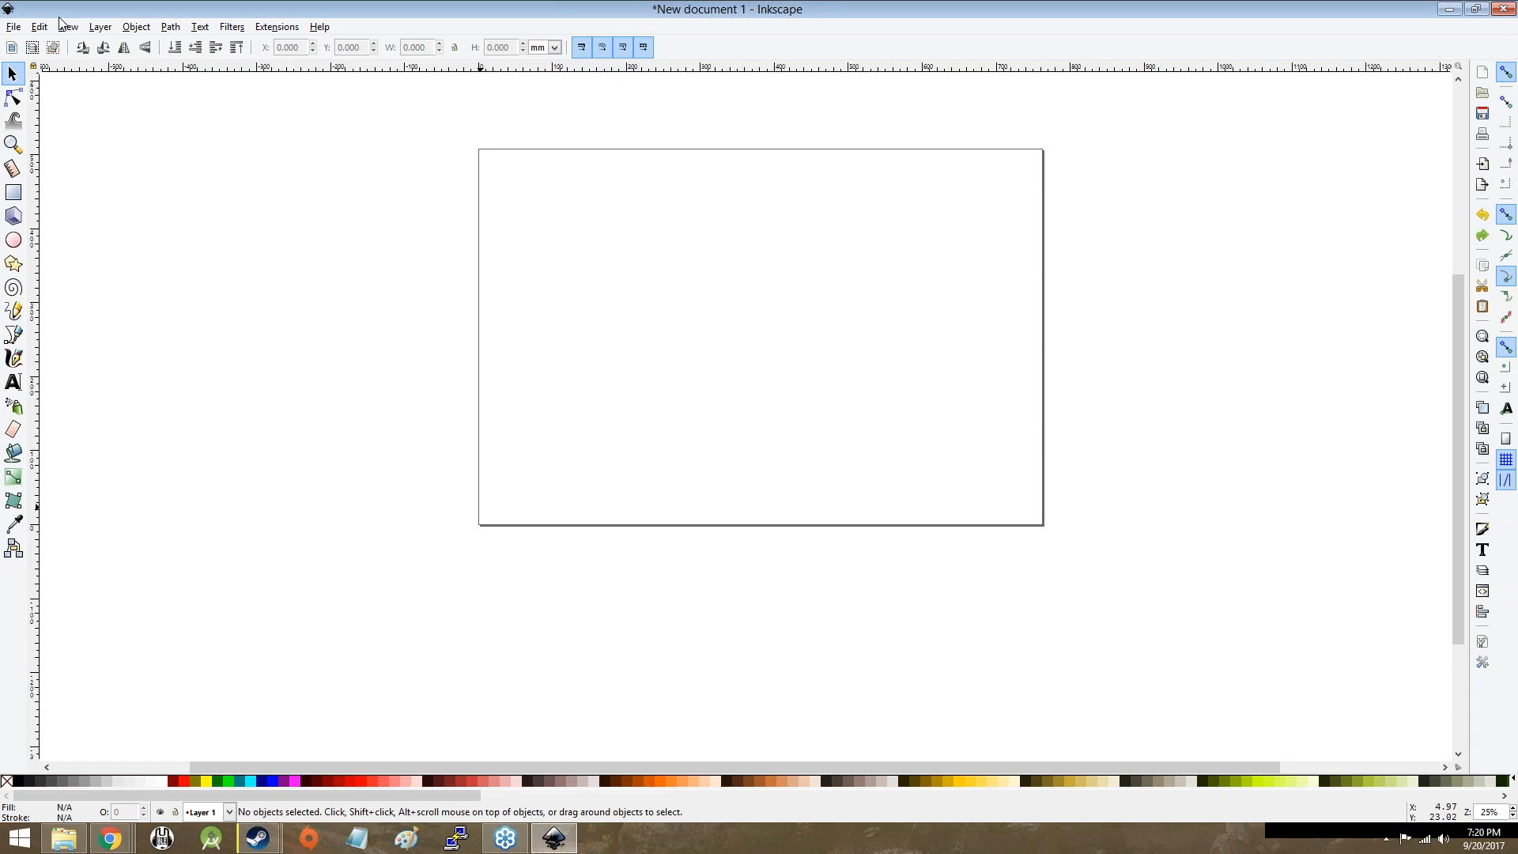
{"action": "key", "text": "ctrl+z"}
{"action": "key", "text": "ctrl+z"}
{"action": "key", "text": "ctrl+z"}
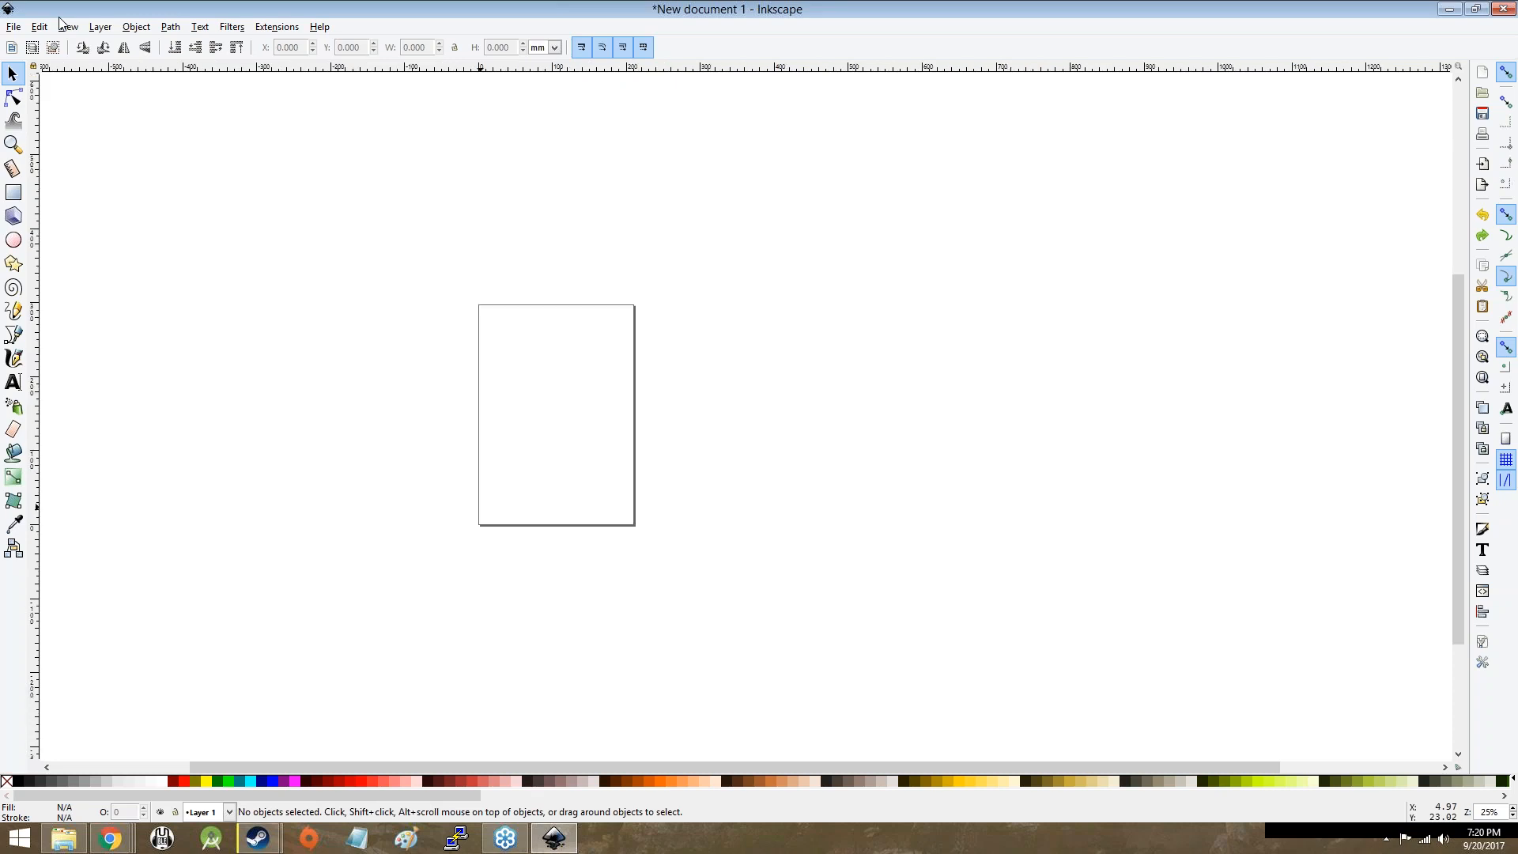
Step: Redo the undone page size and display unit changes
{"action": "key", "text": "ctrl+shift+z"}
{"action": "key", "text": "ctrl+shift+z"}
{"action": "key", "text": "ctrl+shift+z"}
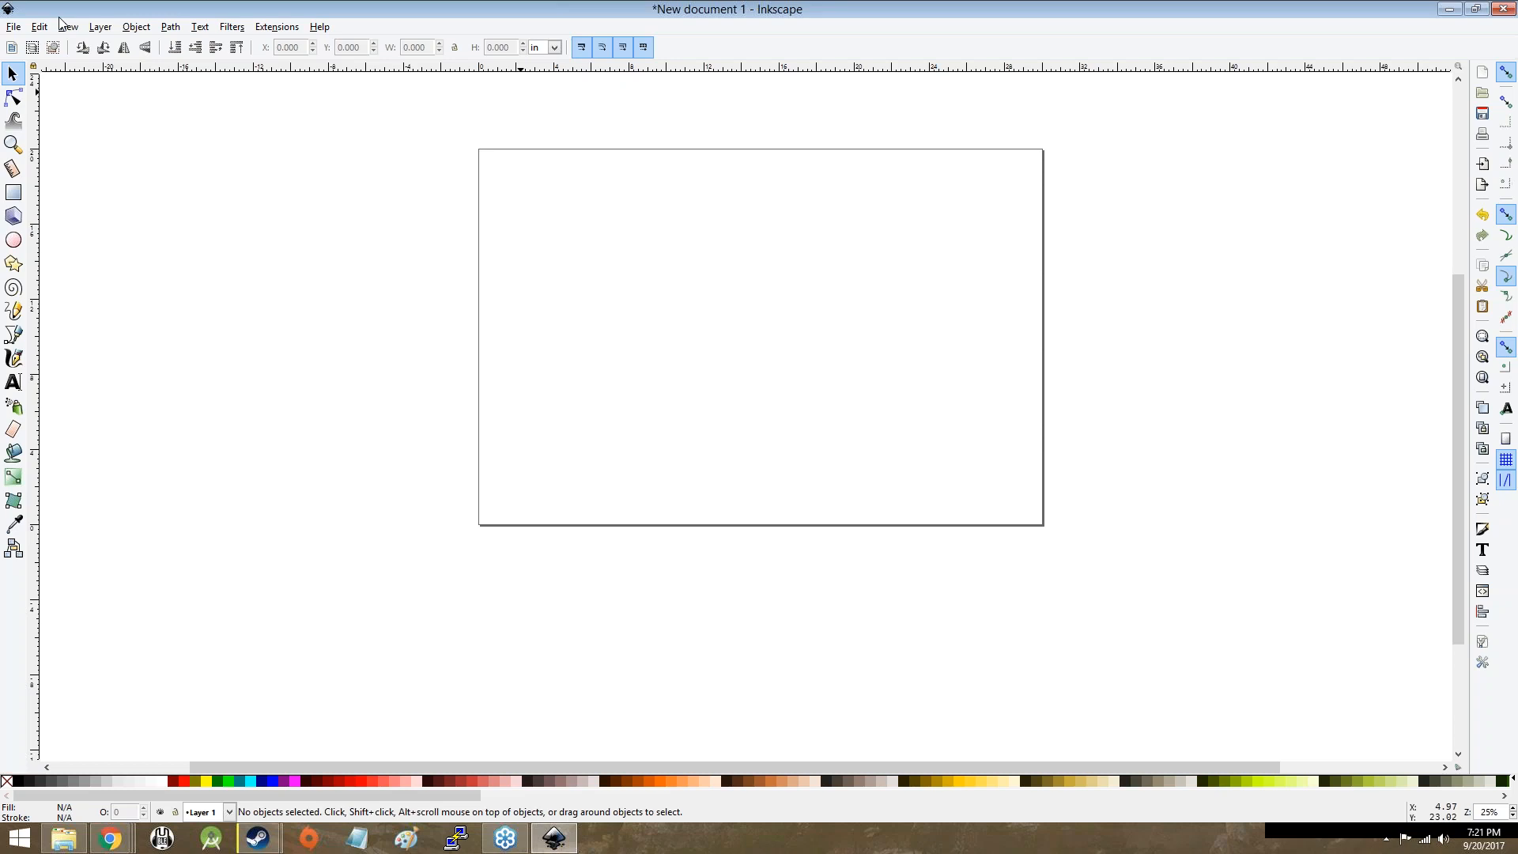
Step: Undo and redo the last display unit change repeatedly, ending with the display units in inches
{"action": "key", "text": "ctrl+z"}
{"action": "key", "text": "ctrl+shift+z"}
{"action": "key", "text": "ctrl+shift+z"}
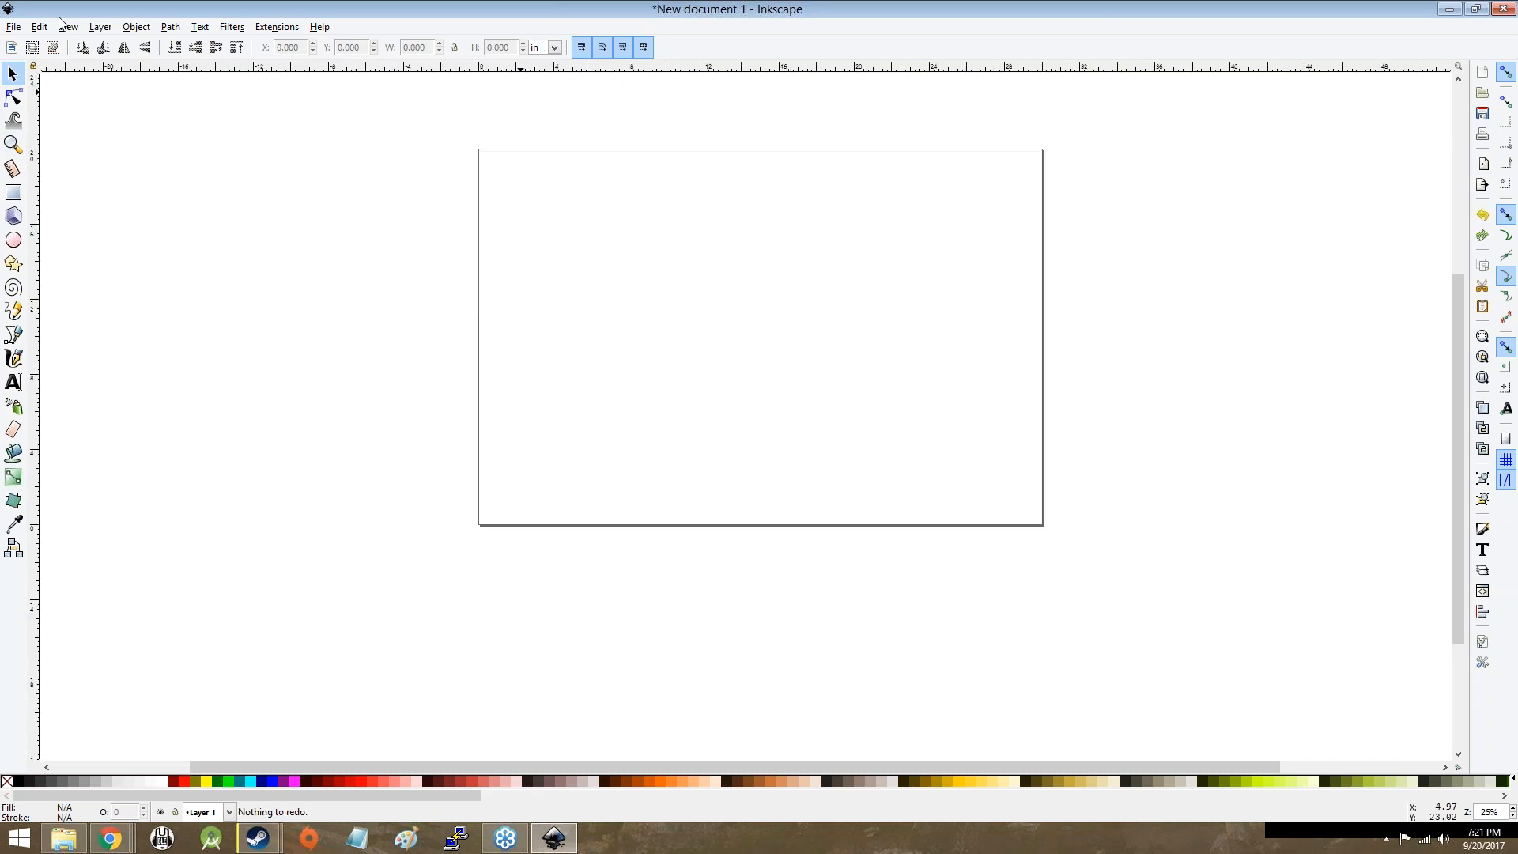
{"action": "key", "text": "ctrl+shift+z"}
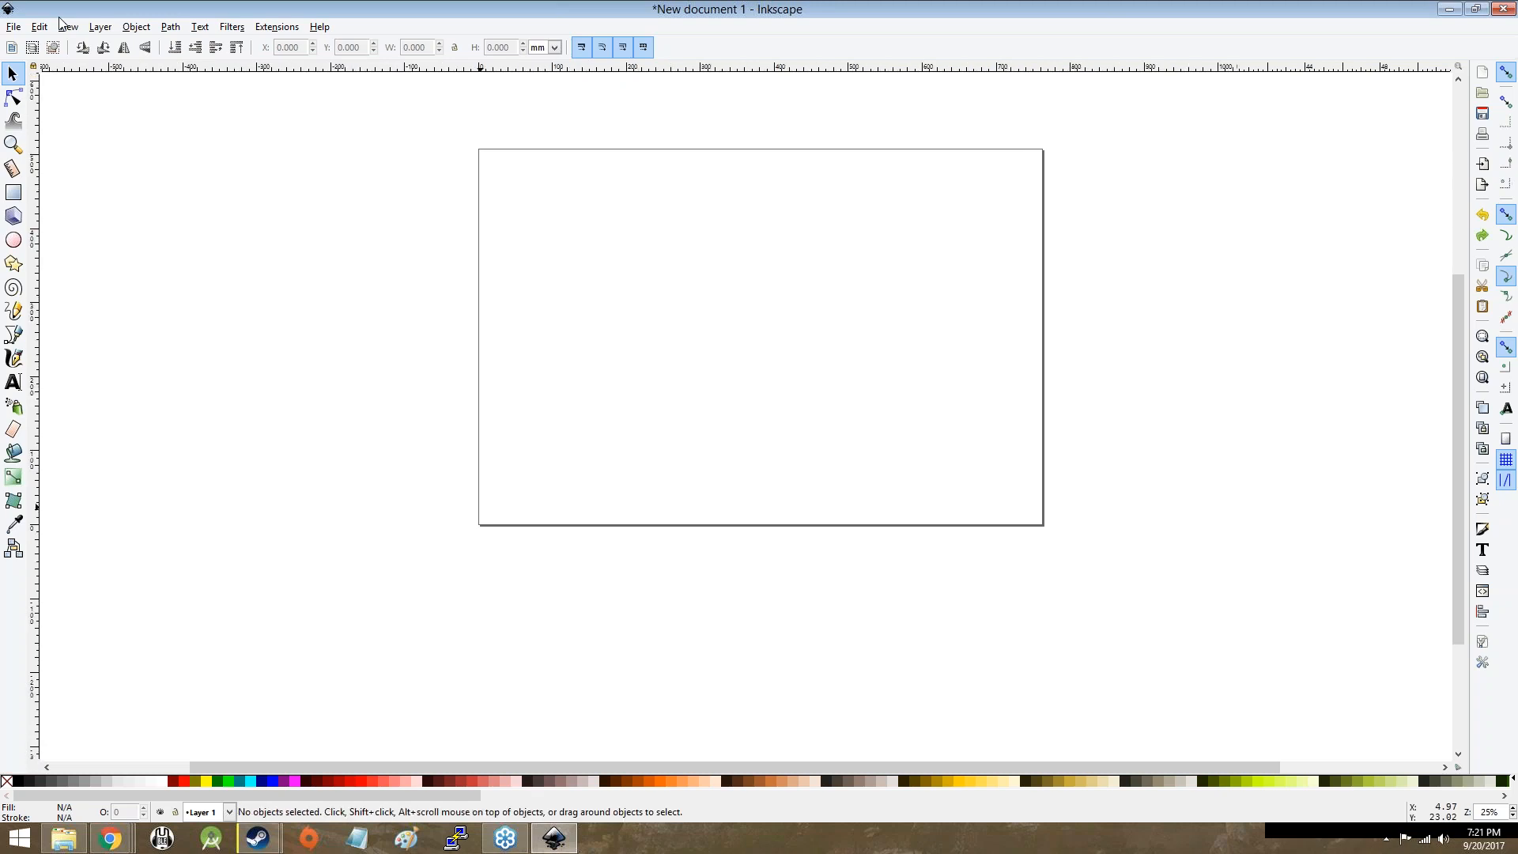
{"action": "key", "text": "ctrl+z"}
{"action": "key", "text": "ctrl+shift+z"}
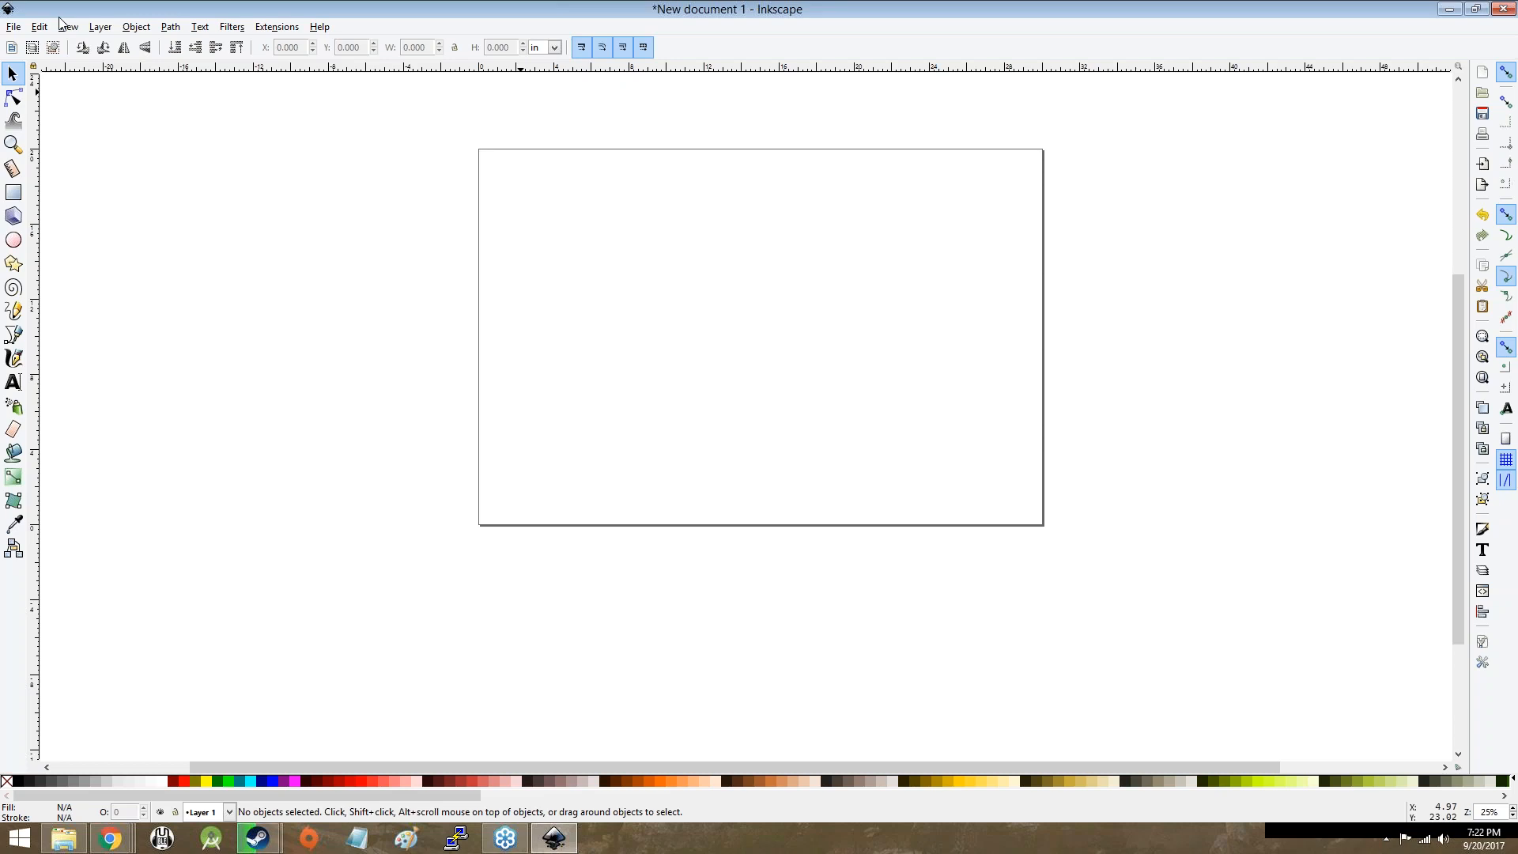
Step: Switch to the presentation and view the Creating A Document slide about 30 x 20 inch cardboard and the Left Side Menu slide
{"action": "key", "text": "alt+Tab"}
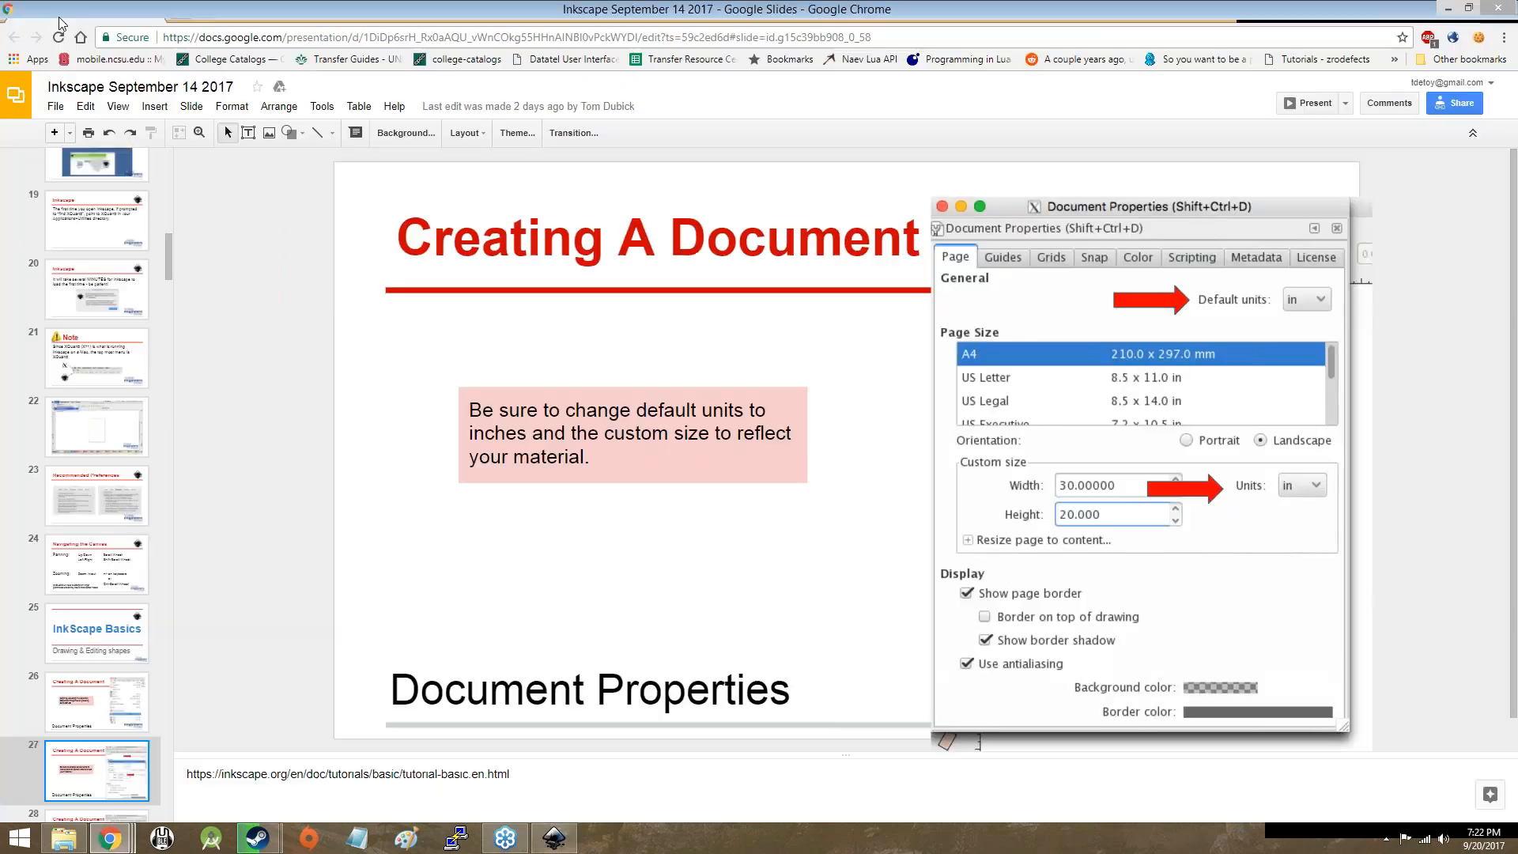
{"action": "scroll", "coordinate": [3, 435], "scroll_direction": "down", "scroll_amount": 2}
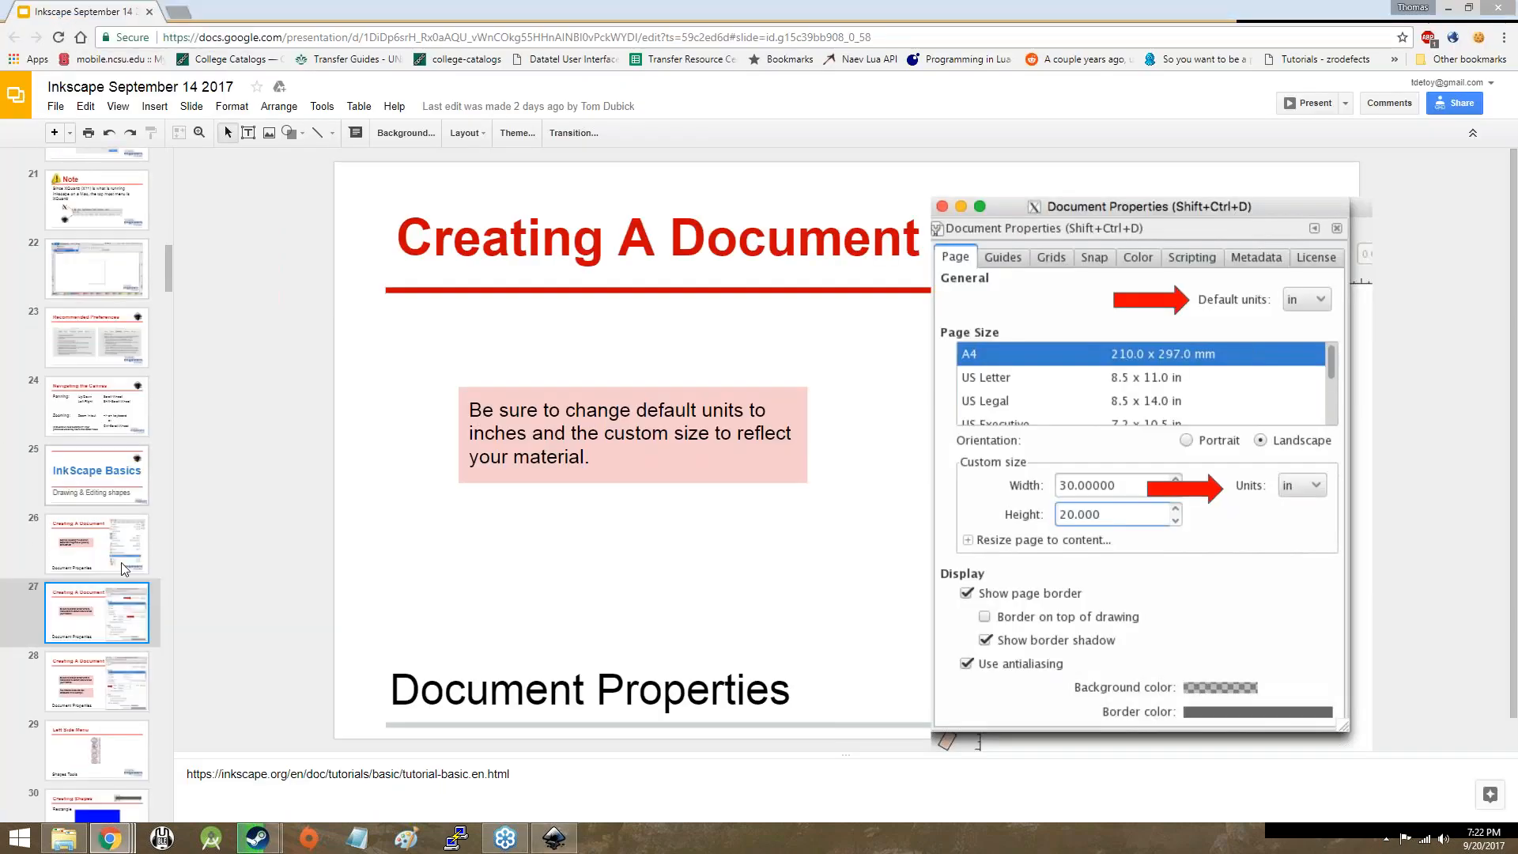
{"action": "left_click", "coordinate": [101, 668]}
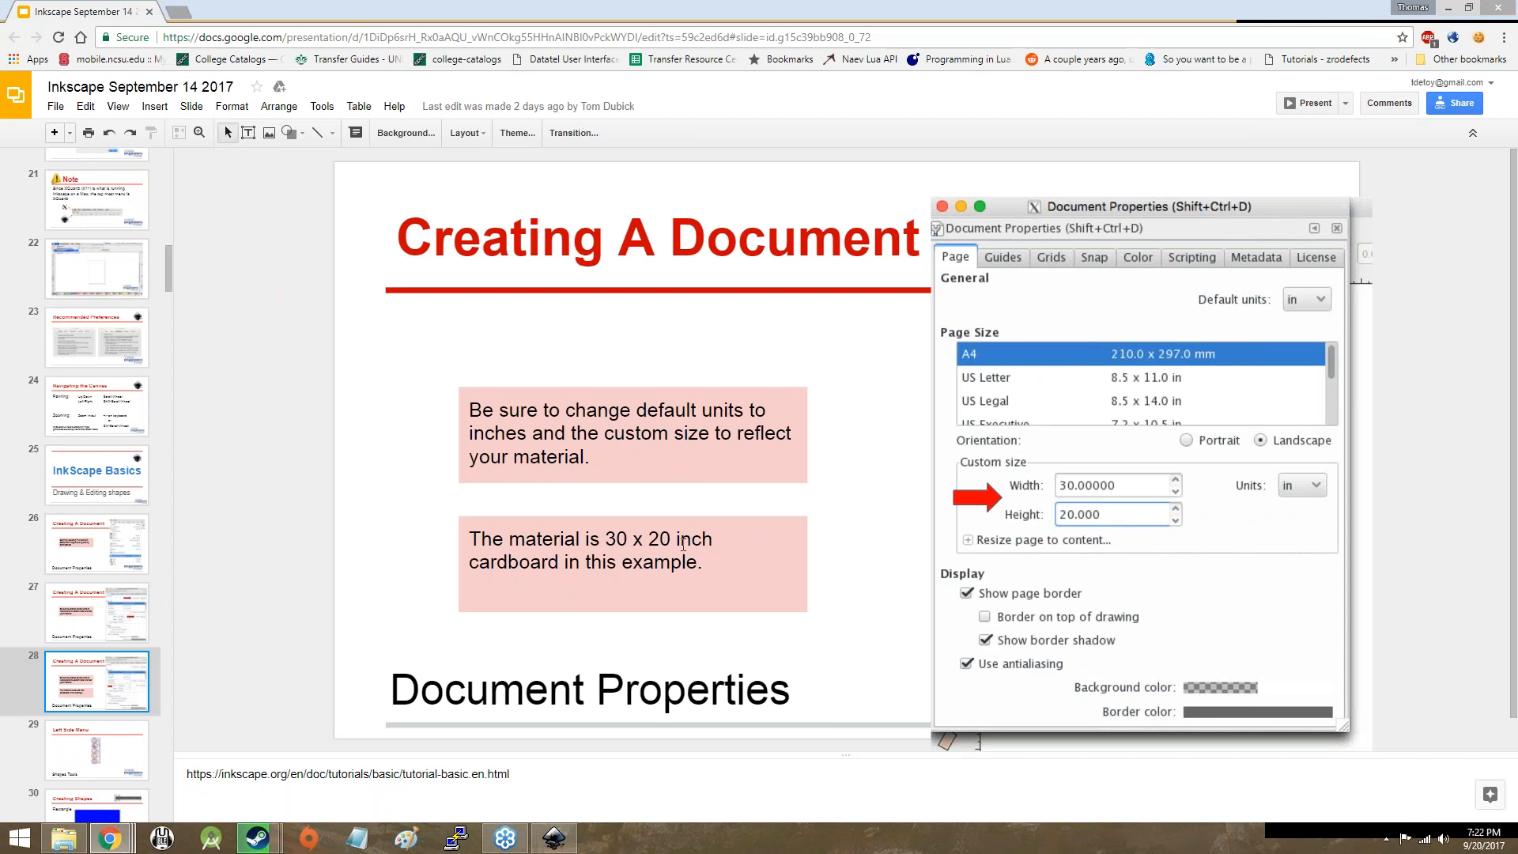
{"action": "scroll", "coordinate": [96, 522], "scroll_direction": "down", "scroll_amount": 3}
{"action": "left_click", "coordinate": [97, 532]}
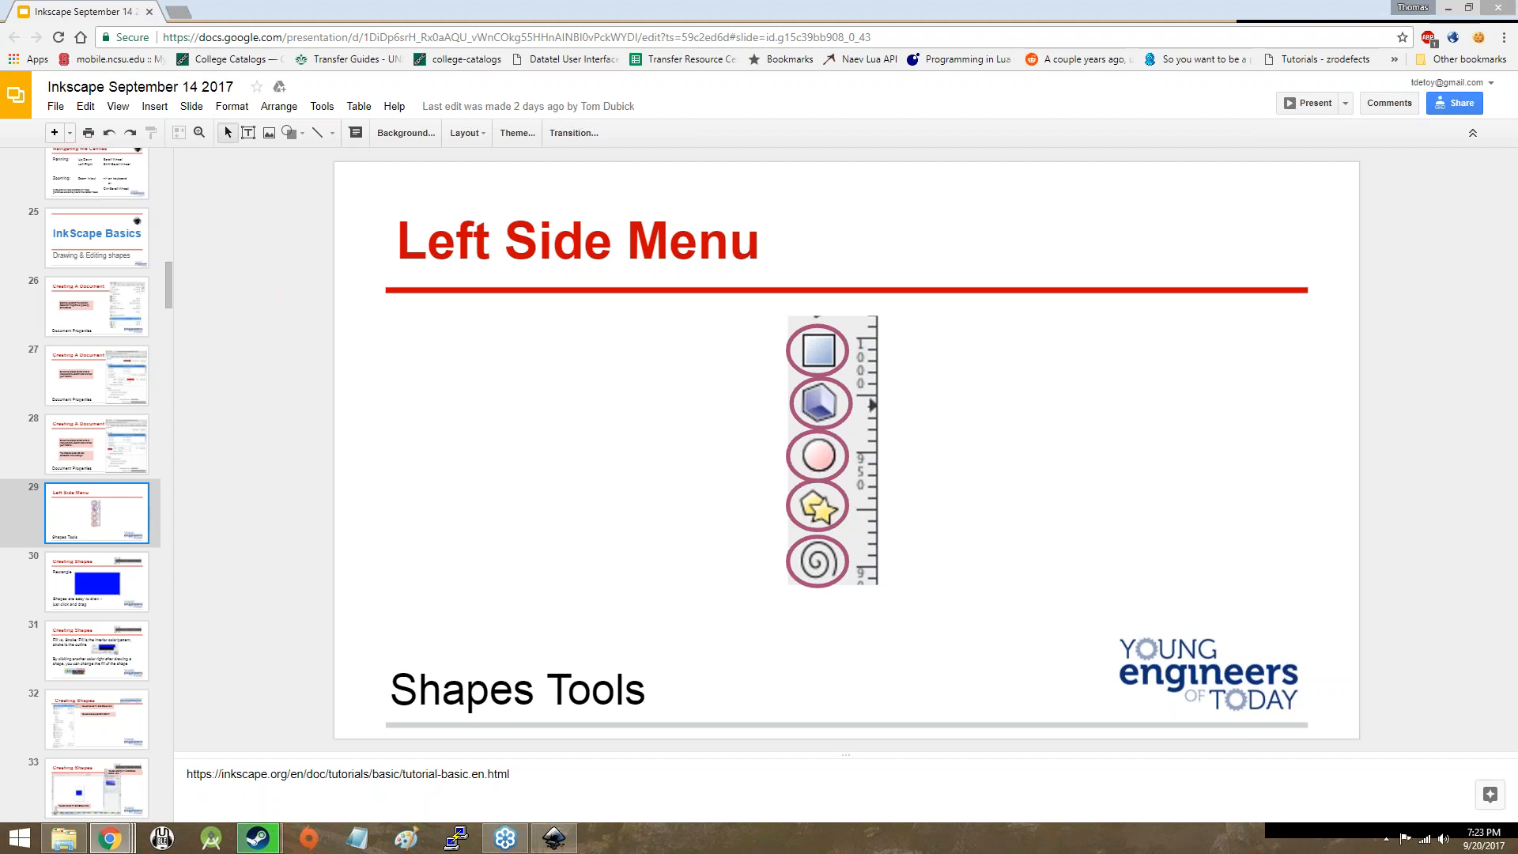
Step: Return to Inkscape and draw two rectangles, about 7.6 x 4.5 in near the page's upper-left corner and about 7.2 x 2.1 in lower down
{"action": "left_click", "coordinate": [554, 838]}
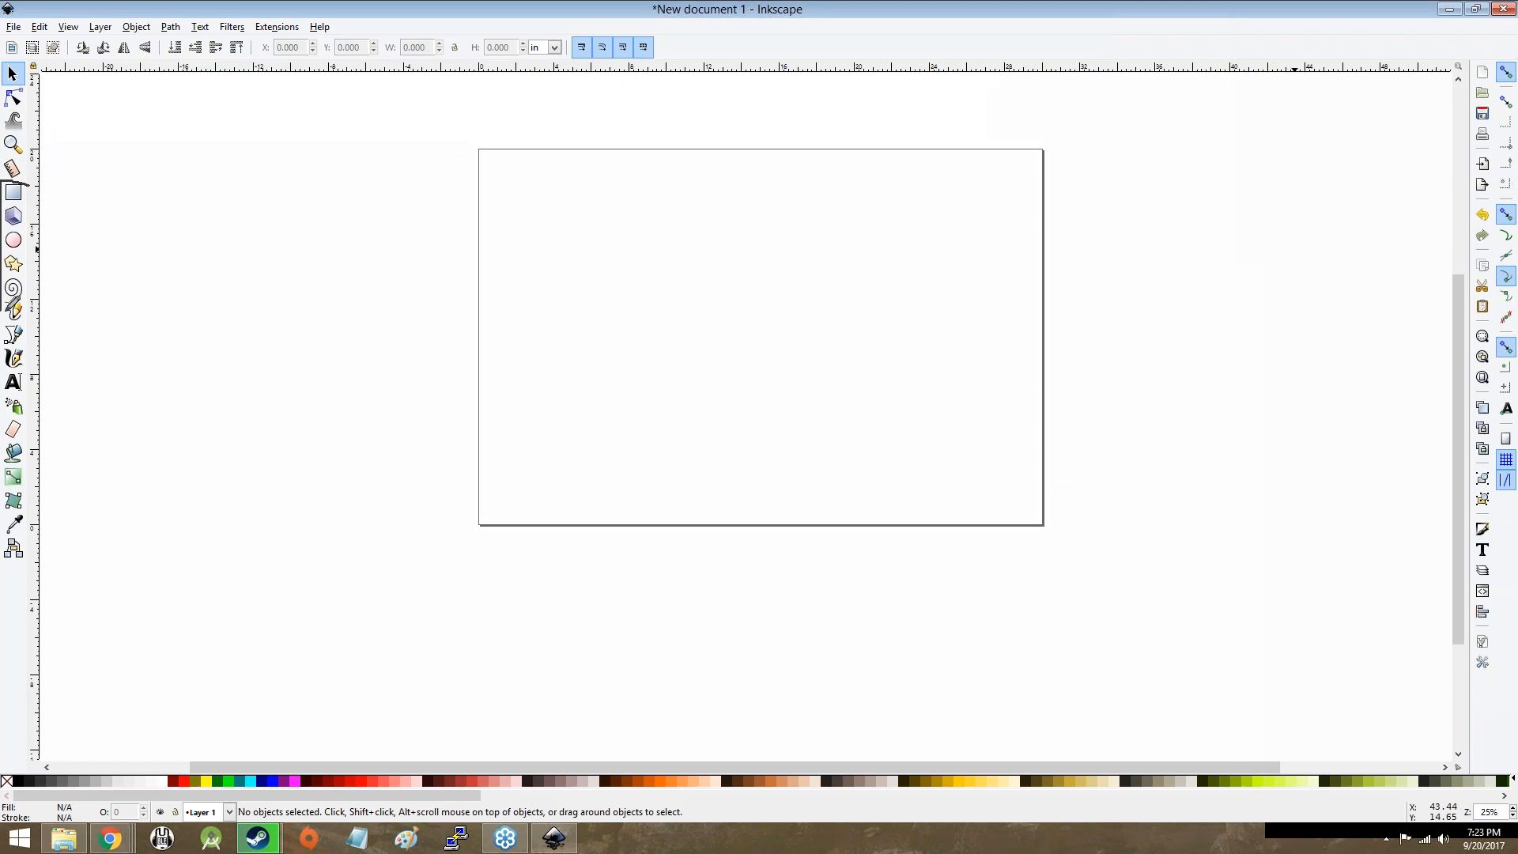
{"action": "left_click_drag", "start_coordinate": [44, 285], "coordinate": [28, 177]}
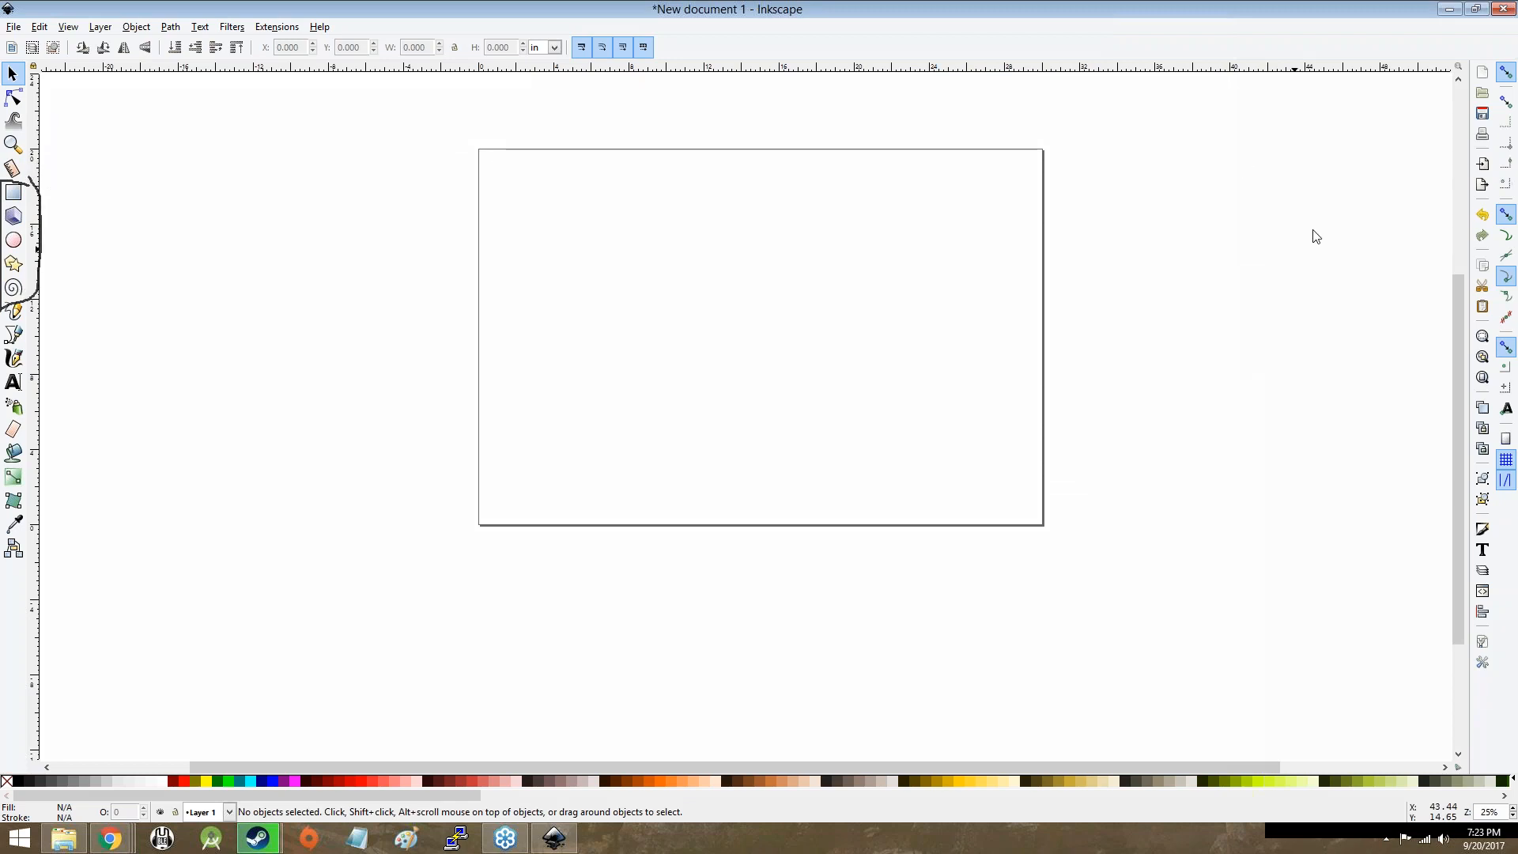
{"action": "left_click", "coordinate": [14, 193]}
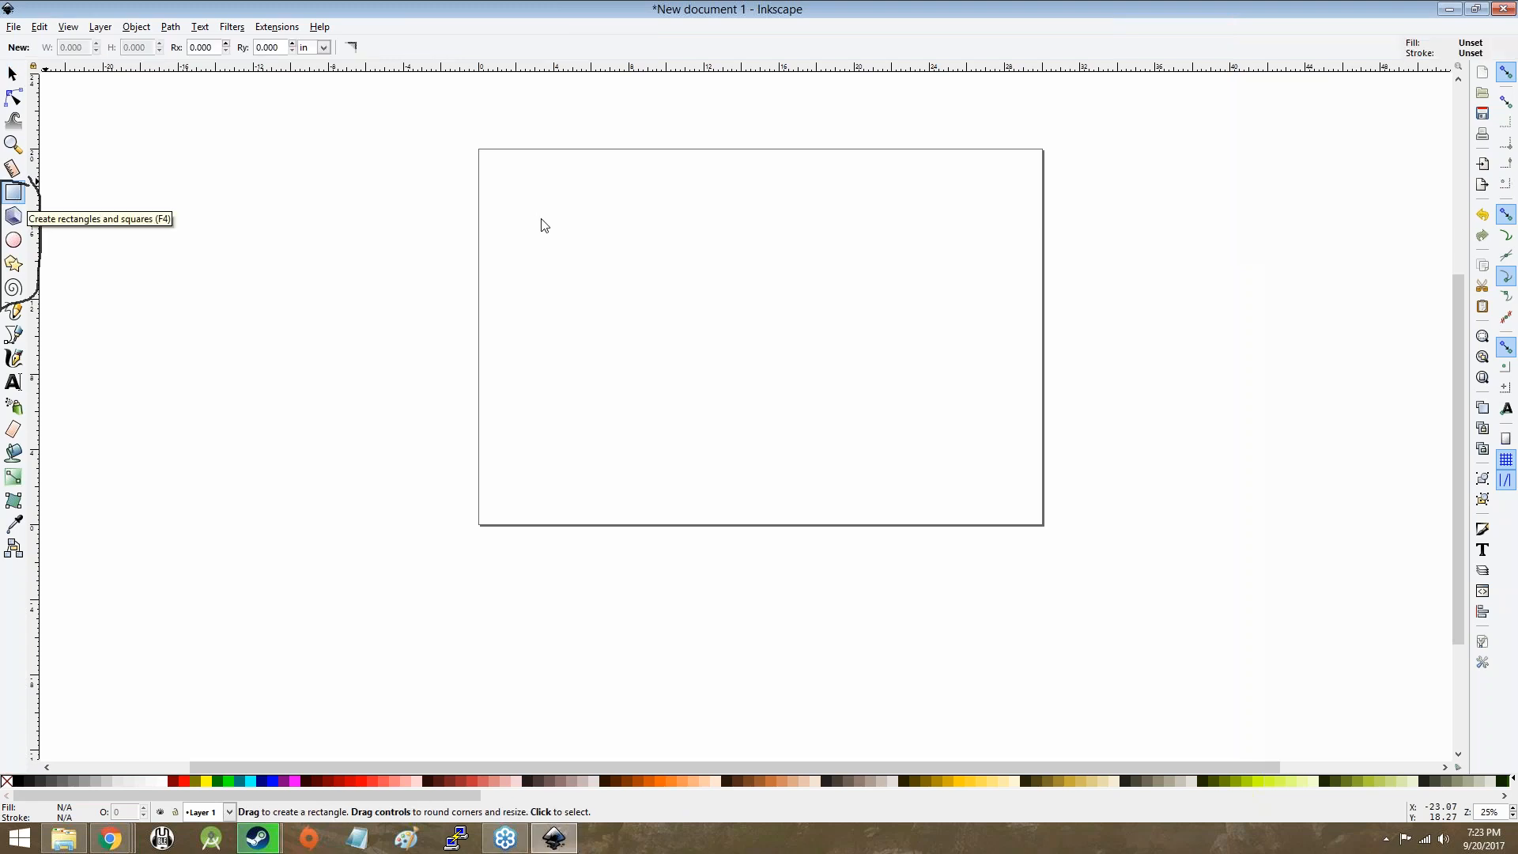
{"action": "left_click_drag", "start_coordinate": [511, 185], "coordinate": [654, 270]}
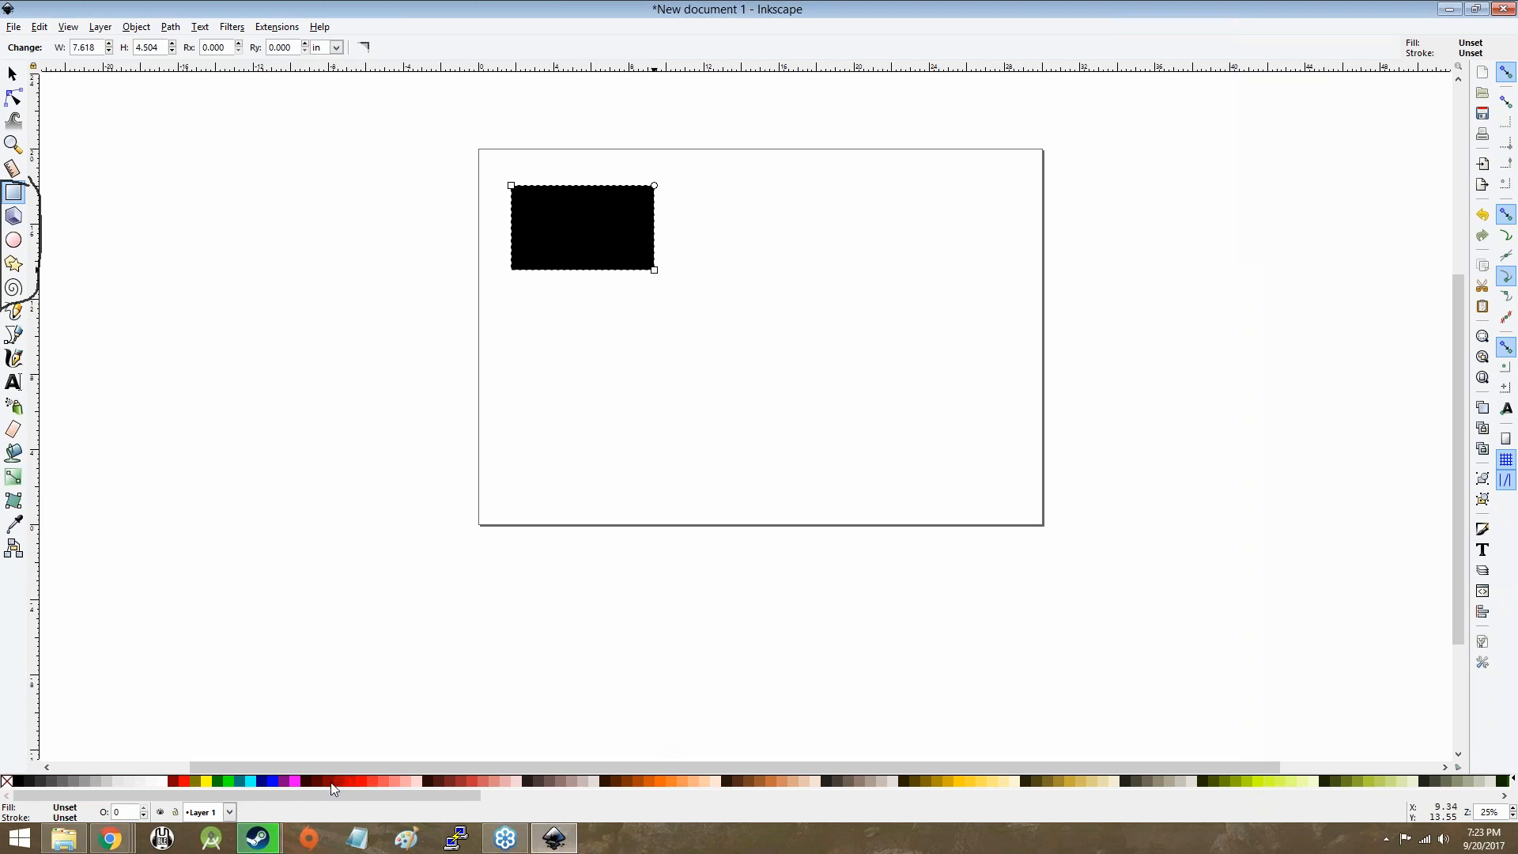
{"action": "left_click_drag", "start_coordinate": [582, 416], "coordinate": [718, 457]}
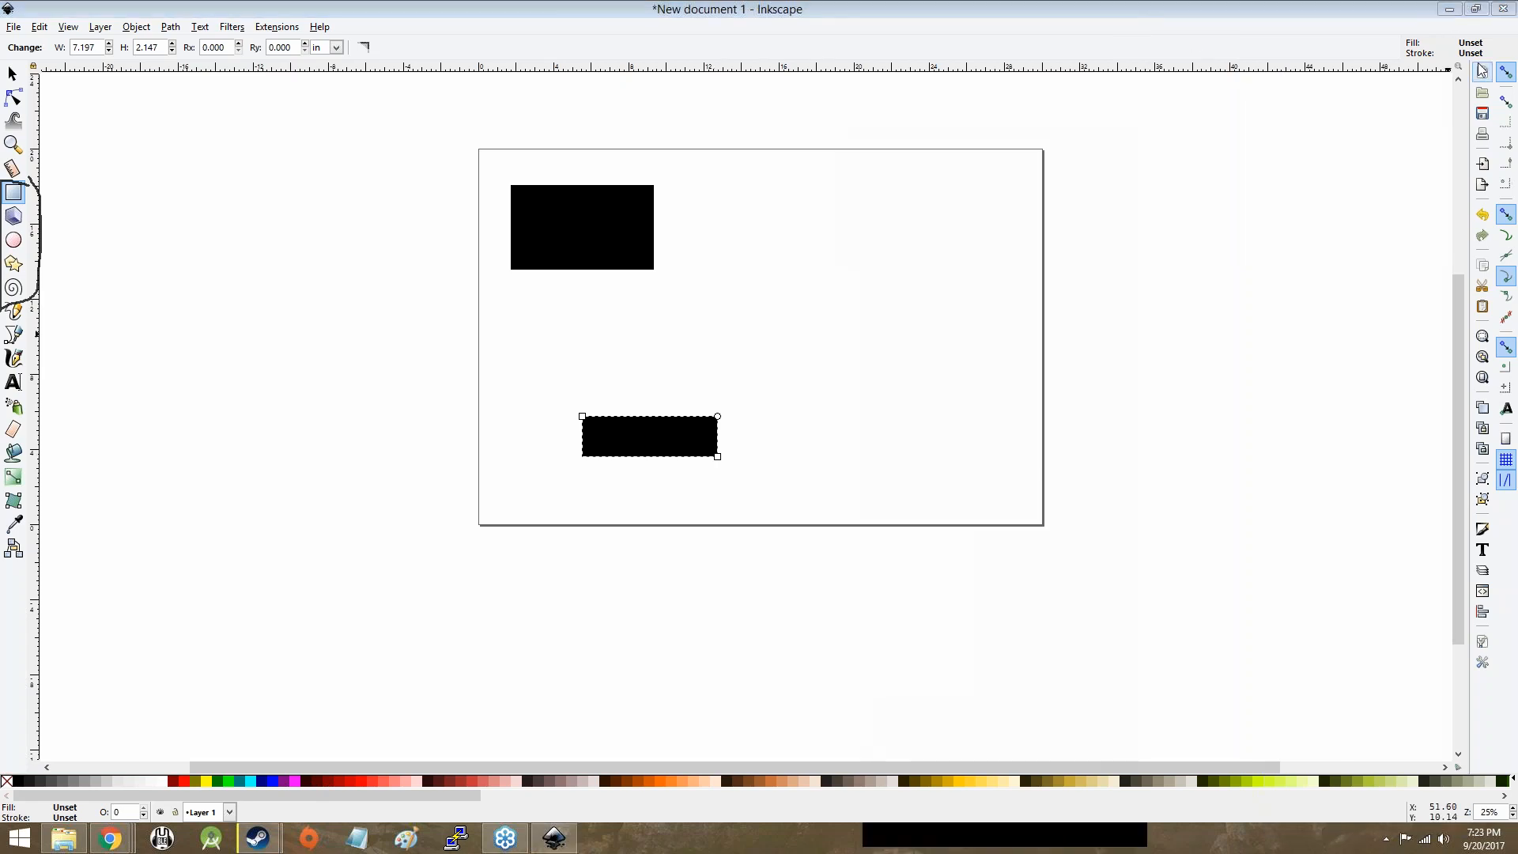
Step: Fill the lower rectangle with a very dark gray from the color palette
{"action": "double_click", "coordinate": [1457, 48]}
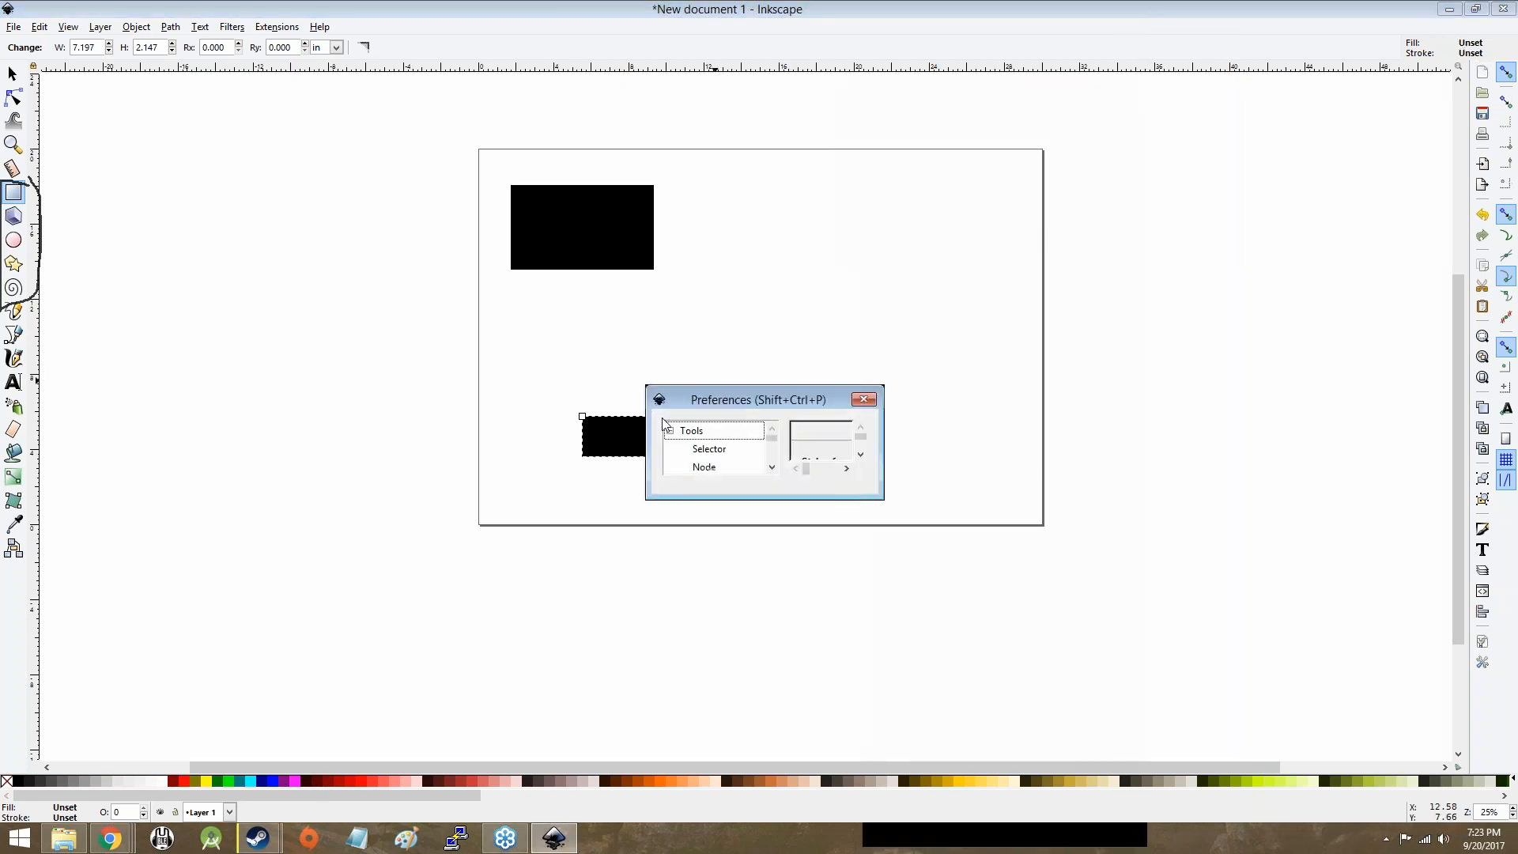
{"action": "key", "text": "Escape"}
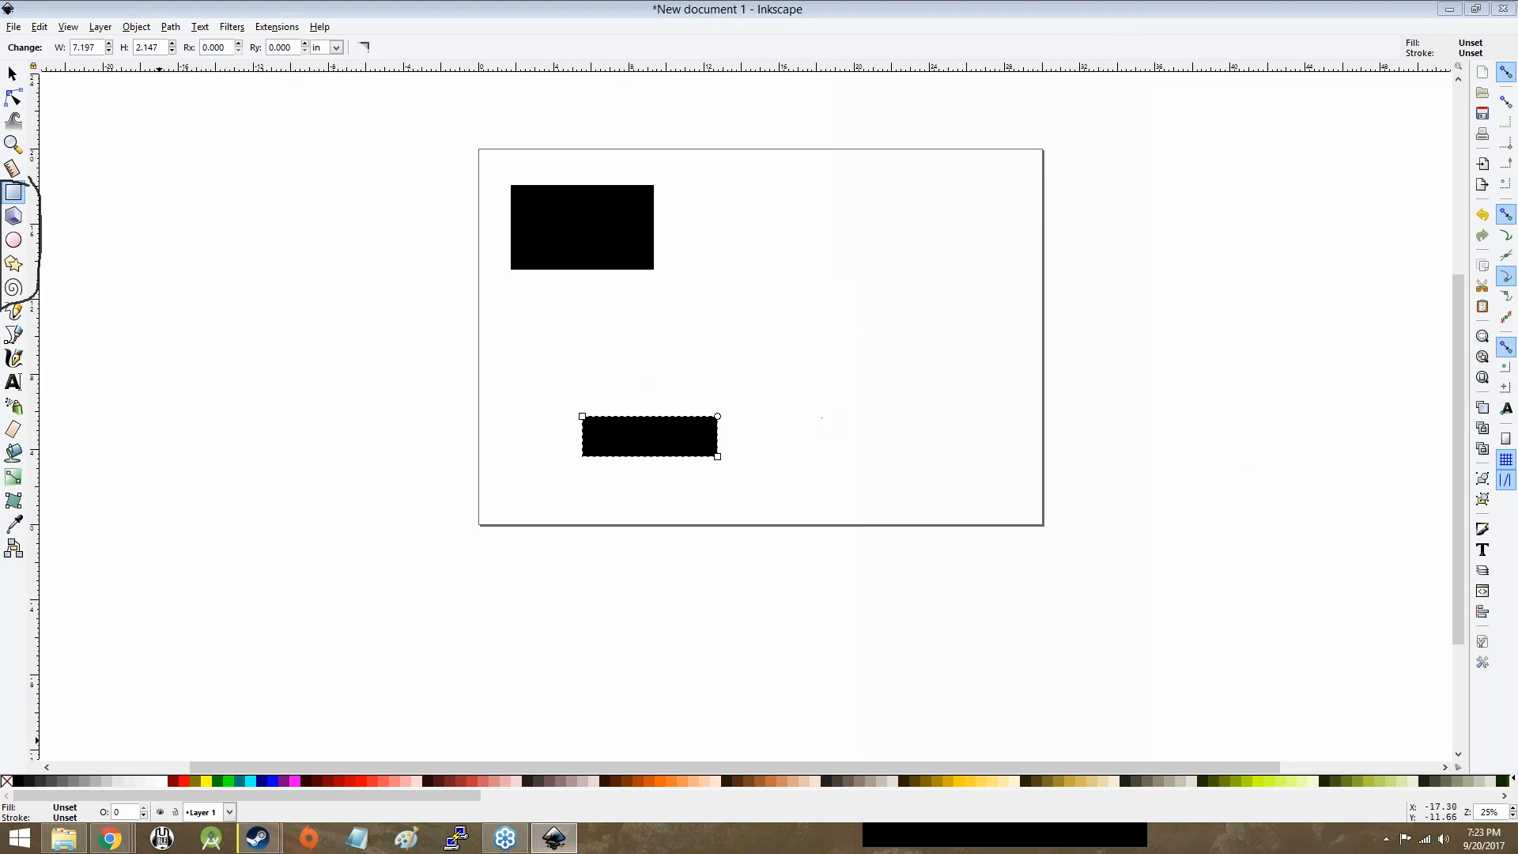
{"action": "left_click", "coordinate": [37, 783]}
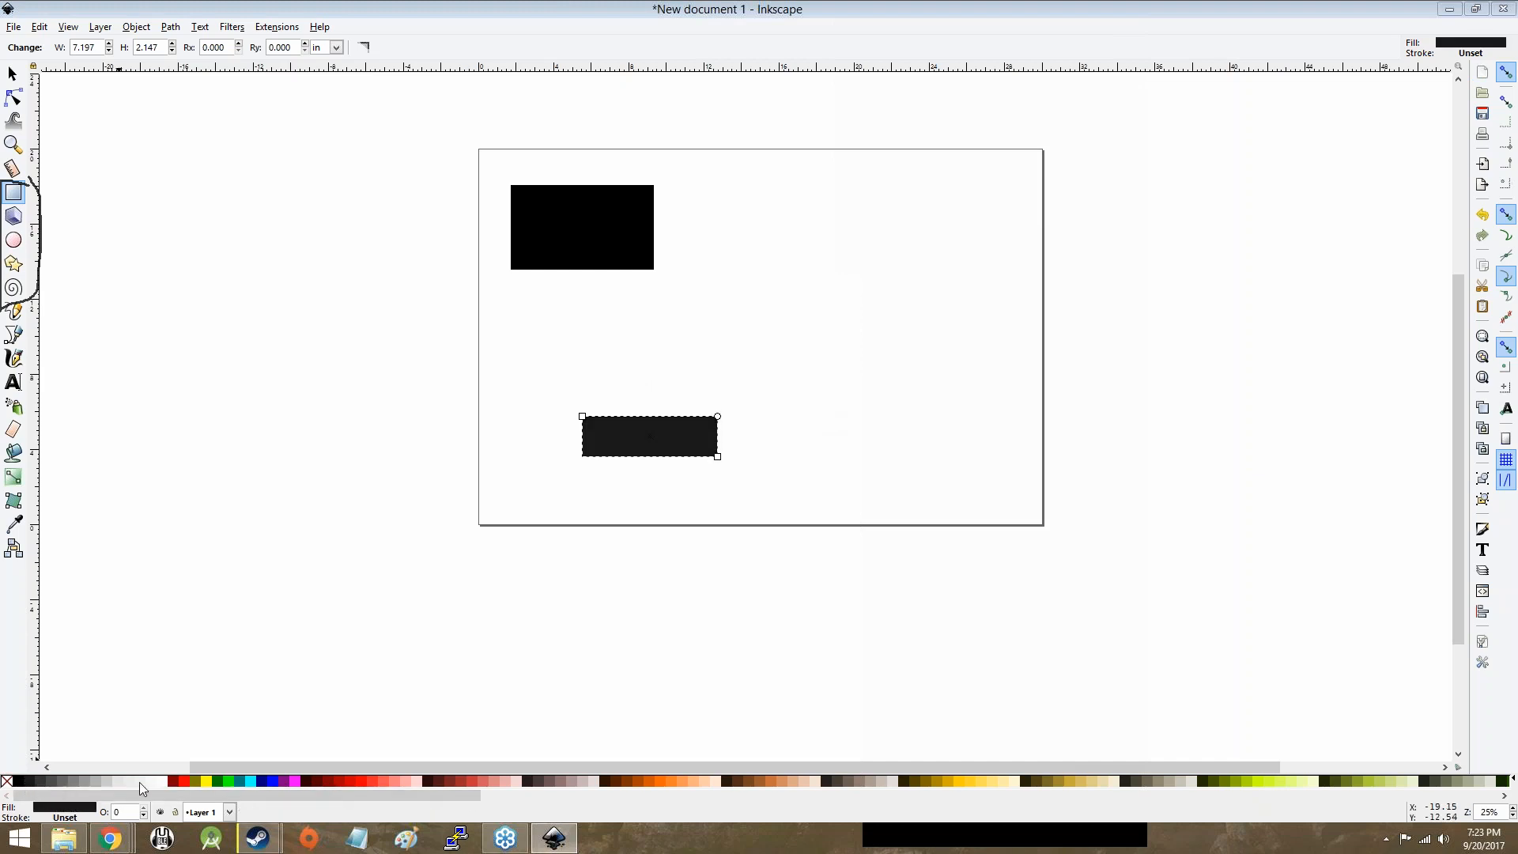
Step: Fill the lower rectangle with purple and draw three more rectangles mid-page, the last two about 3.4 x 2.1 in and 1.7 x 2.9 in
{"action": "left_click", "coordinate": [261, 781]}
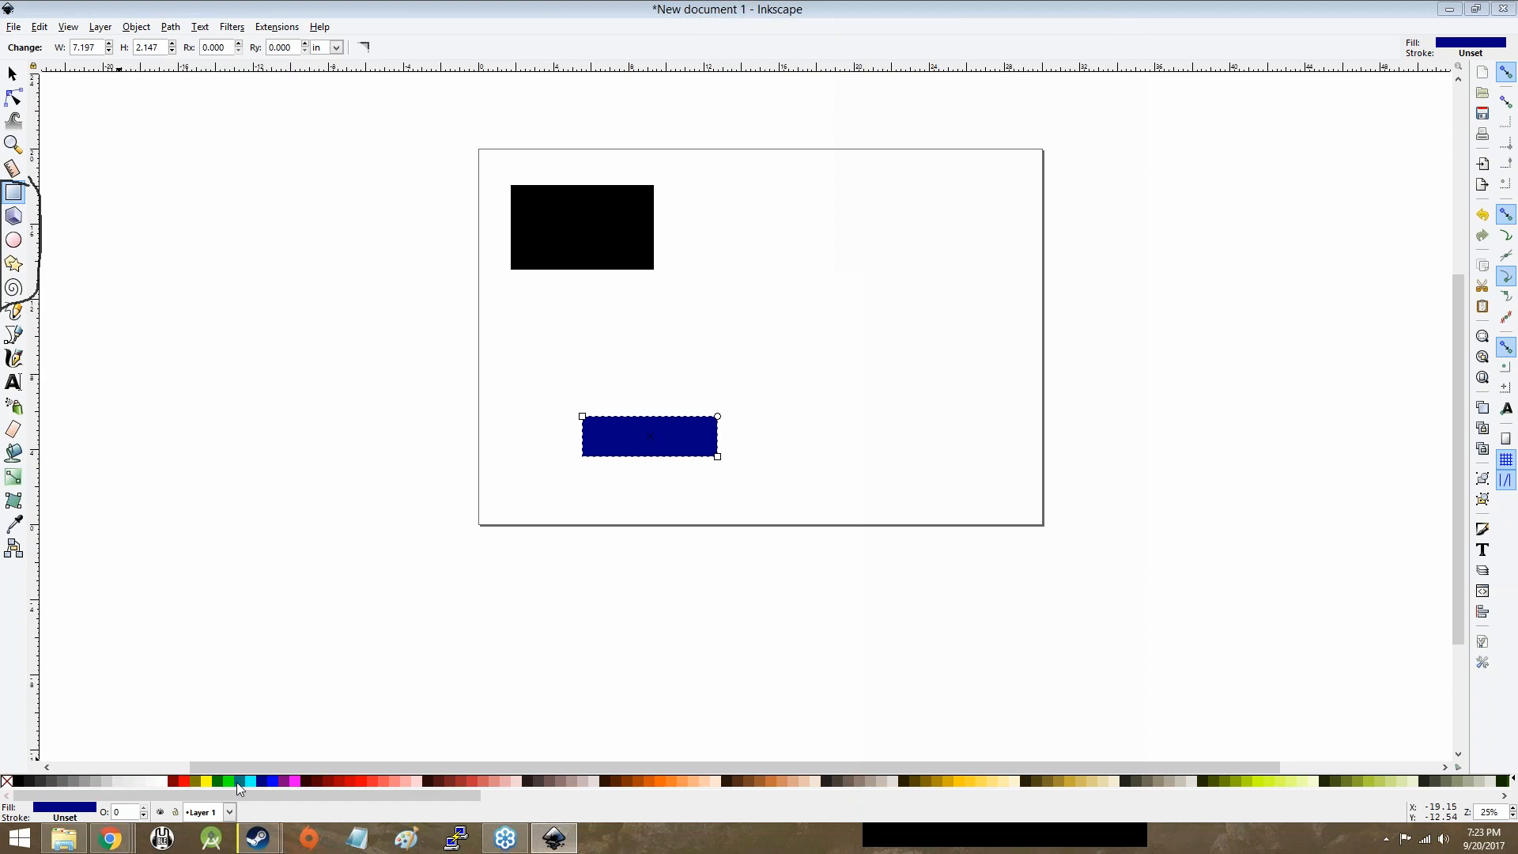
{"action": "left_click", "coordinate": [277, 785]}
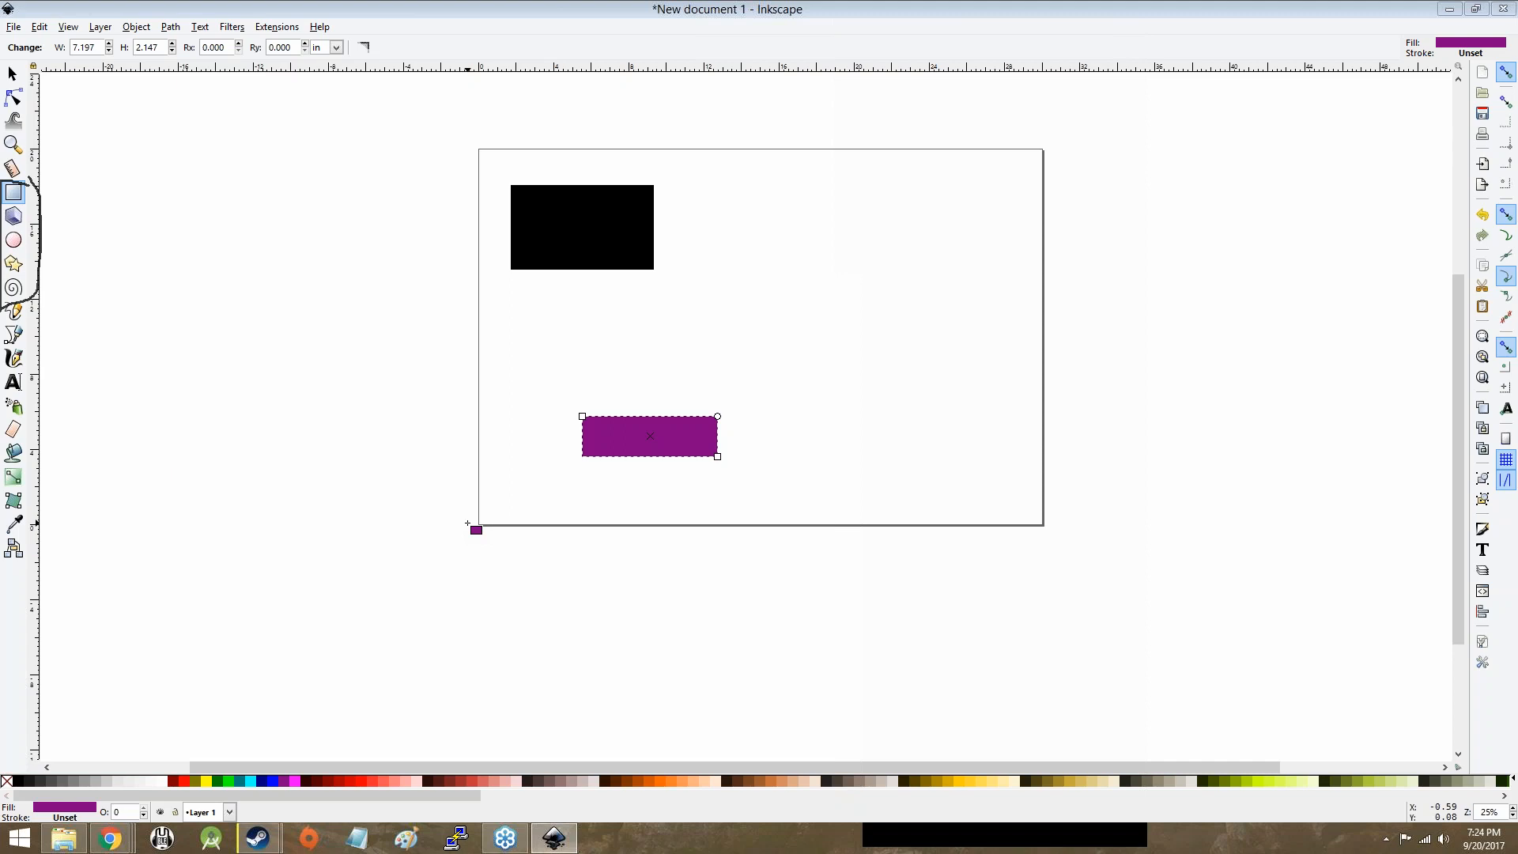
{"action": "left_click_drag", "start_coordinate": [770, 281], "coordinate": [848, 364]}
{"action": "left_click_drag", "start_coordinate": [604, 337], "coordinate": [668, 377]}
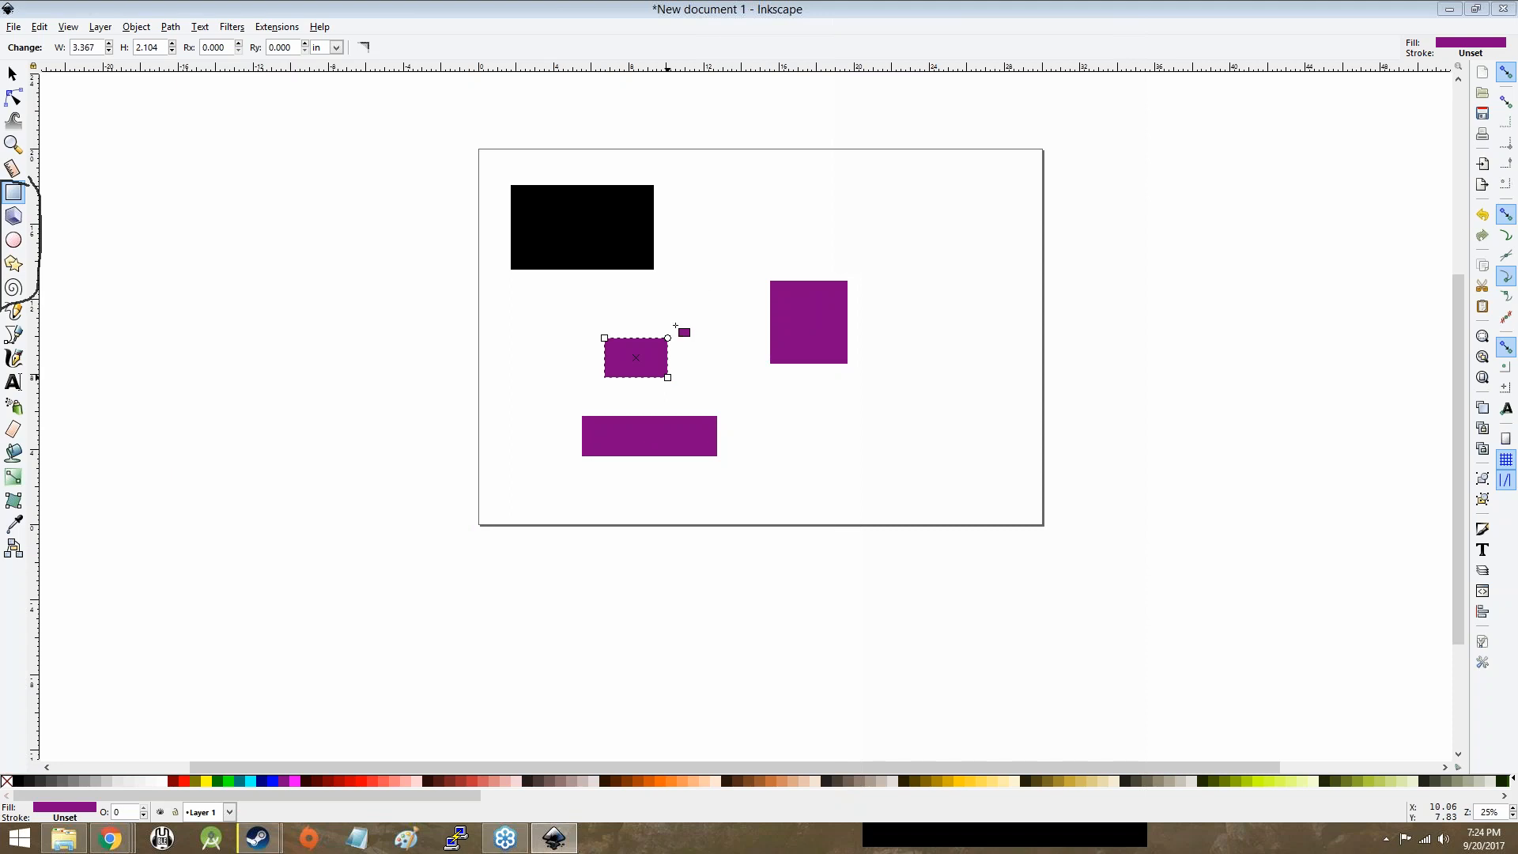
{"action": "left_click_drag", "start_coordinate": [679, 287], "coordinate": [712, 341]}
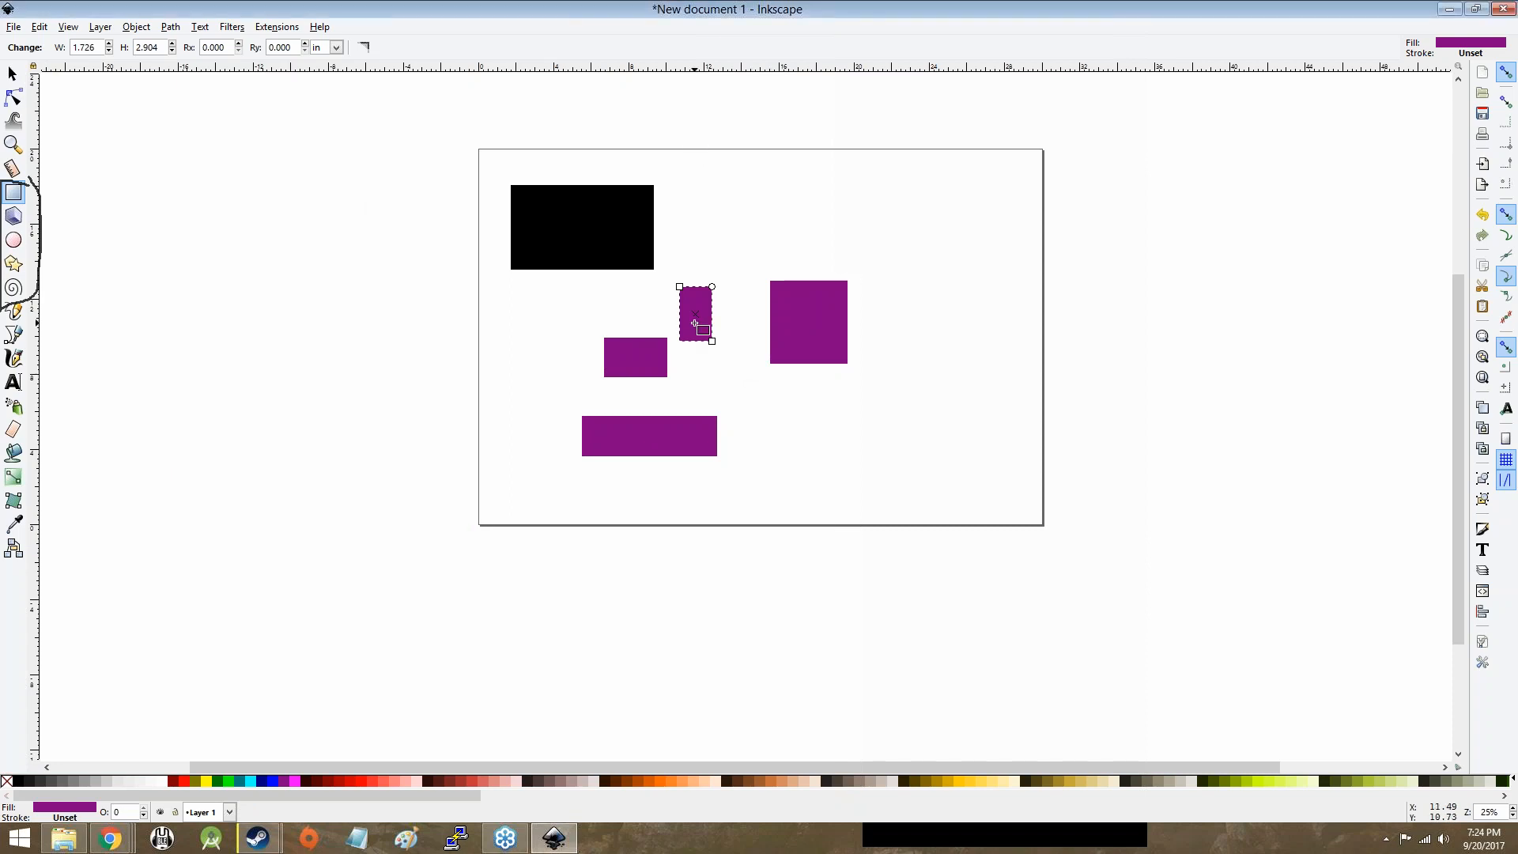
Step: Bring up Task Manager, return to Inkscape and draw two purple rectangles left of the page, the smaller about 3.7 x 2.2 in
{"action": "key", "text": "ctrl+shift+Escape"}
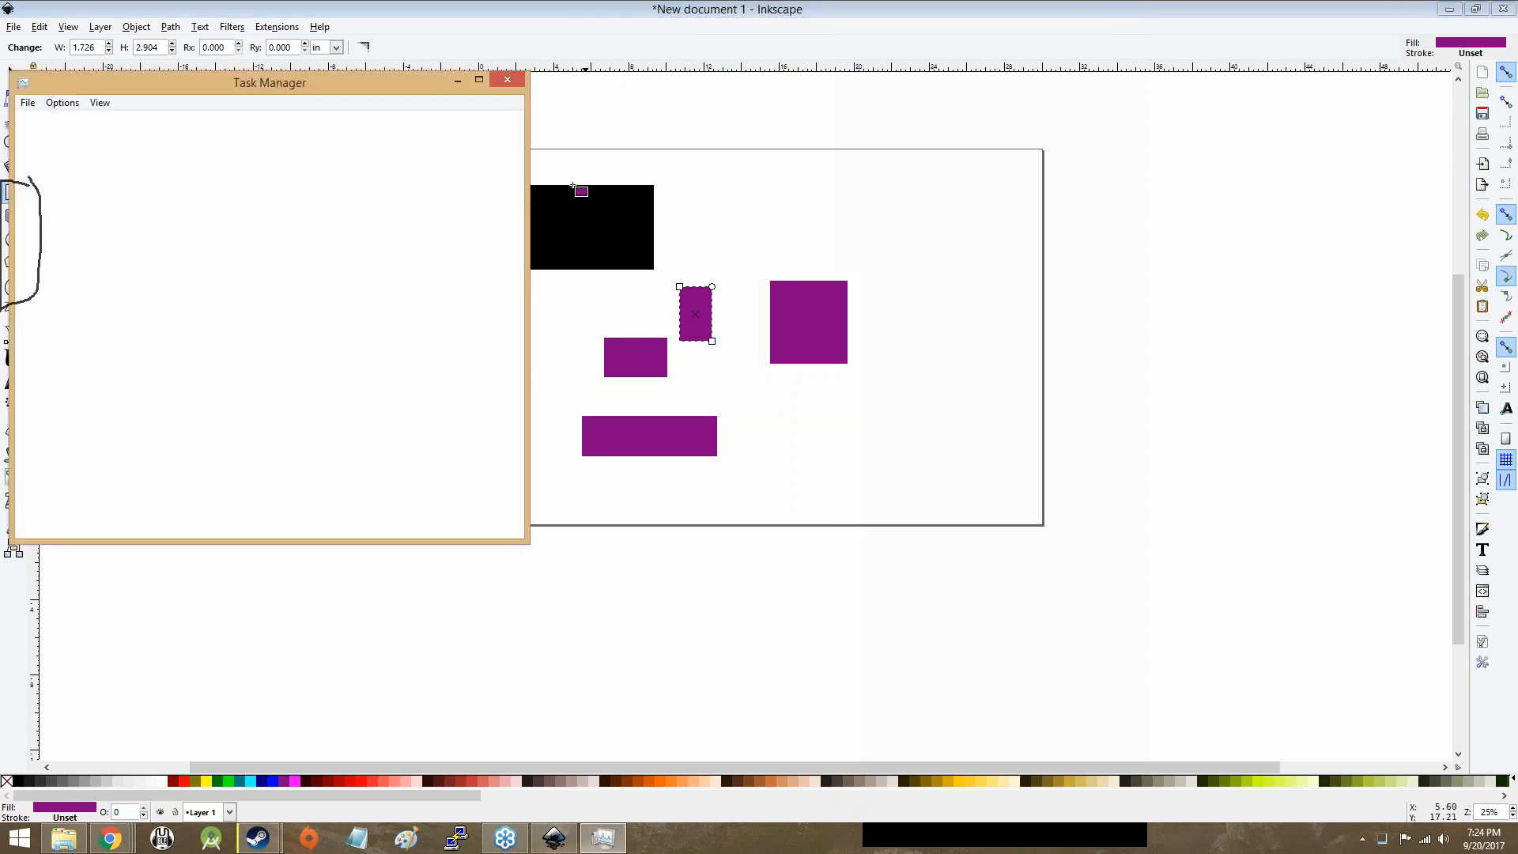
{"action": "left_click", "coordinate": [622, 117]}
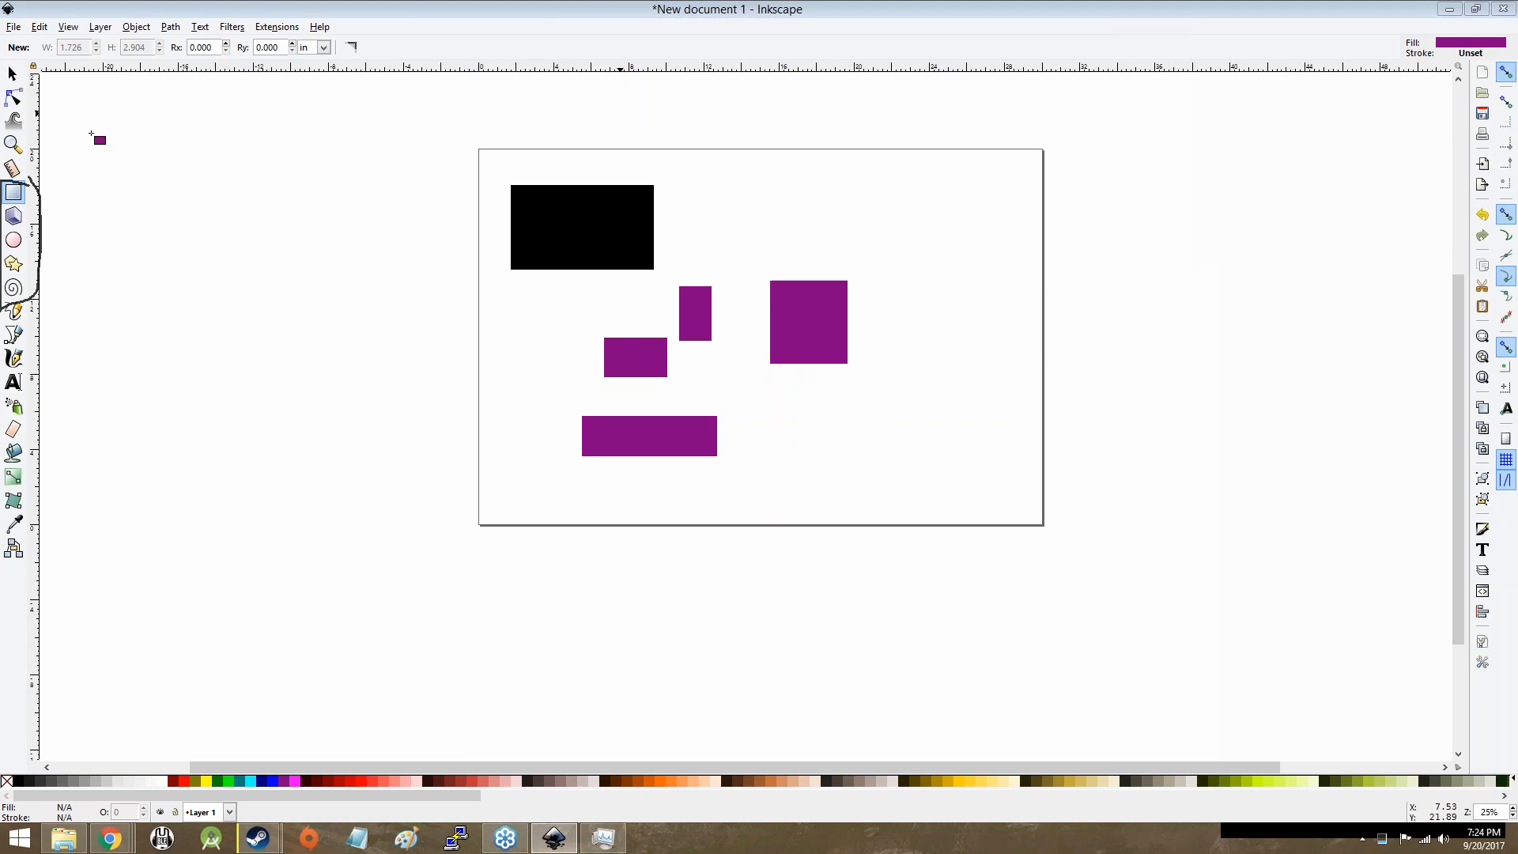
{"action": "left_click_drag", "start_coordinate": [146, 214], "coordinate": [485, 423]}
{"action": "mouse_move", "coordinate": [258, 174]}
{"action": "left_mouse_down"}
{"action": "mouse_move", "coordinate": [260, 293]}
{"action": "mouse_move", "coordinate": [367, 139]}
{"action": "mouse_move", "coordinate": [328, 132]}
{"action": "left_mouse_up"}
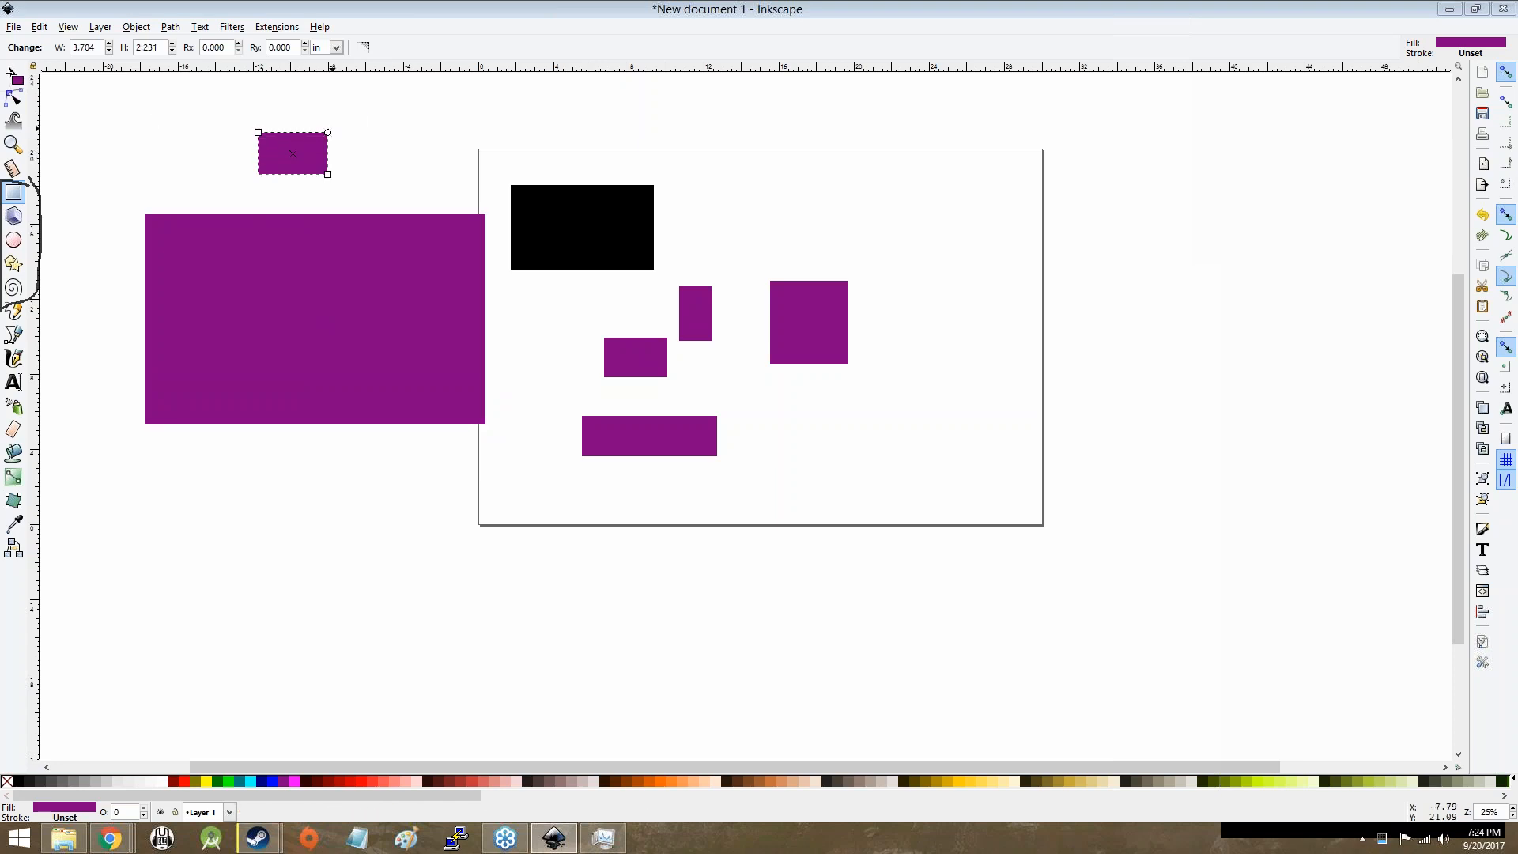
Step: Try to activate the Selector tool, dismissing its preferences and checking the running processes in Task Manager
{"action": "double_click", "coordinate": [10, 71]}
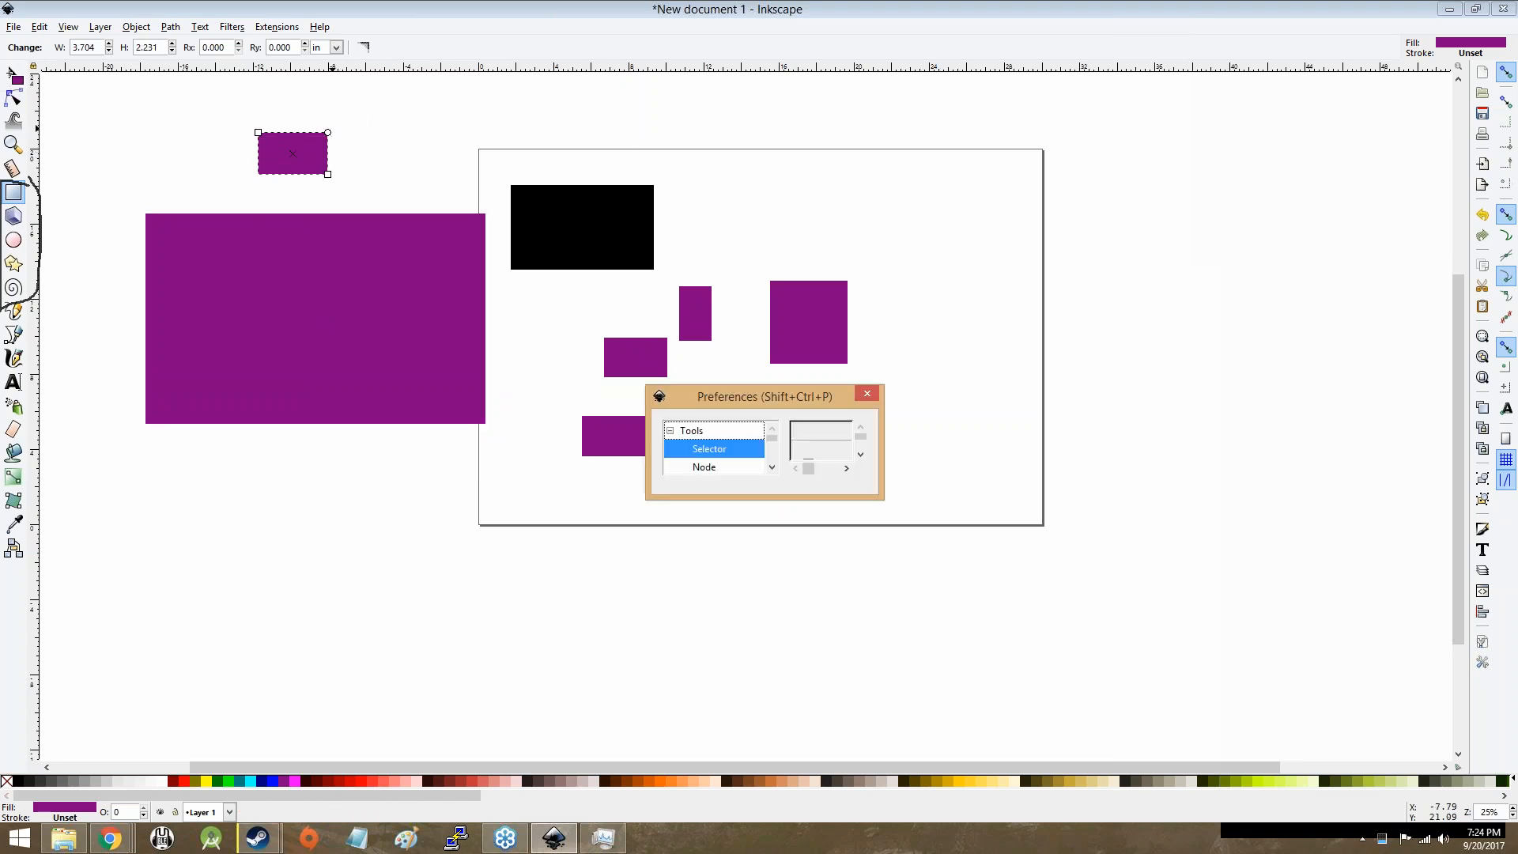
{"action": "left_click", "coordinate": [868, 397]}
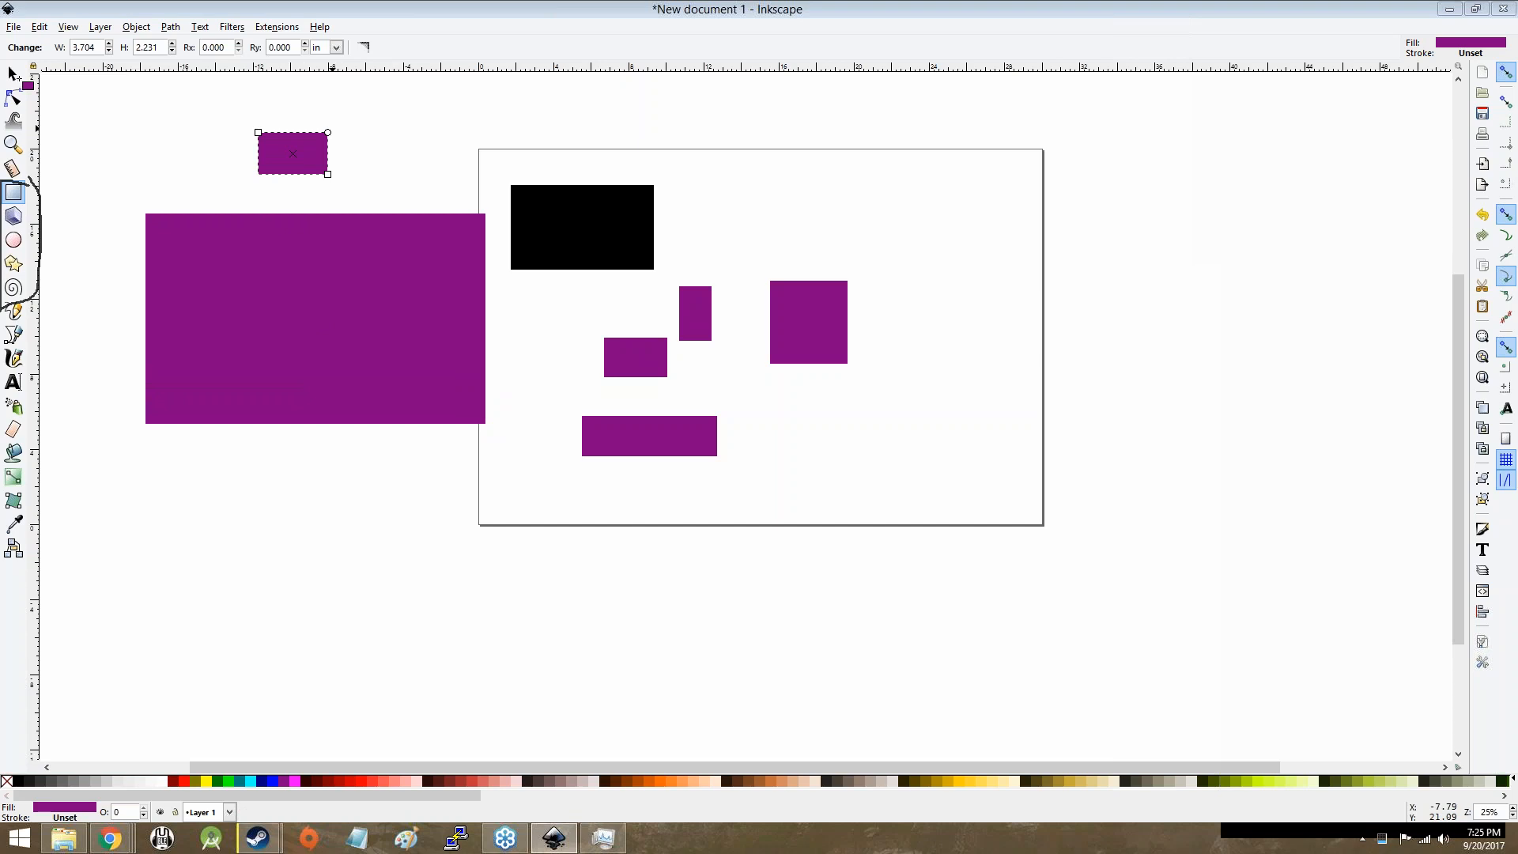
{"action": "left_click", "coordinate": [602, 840]}
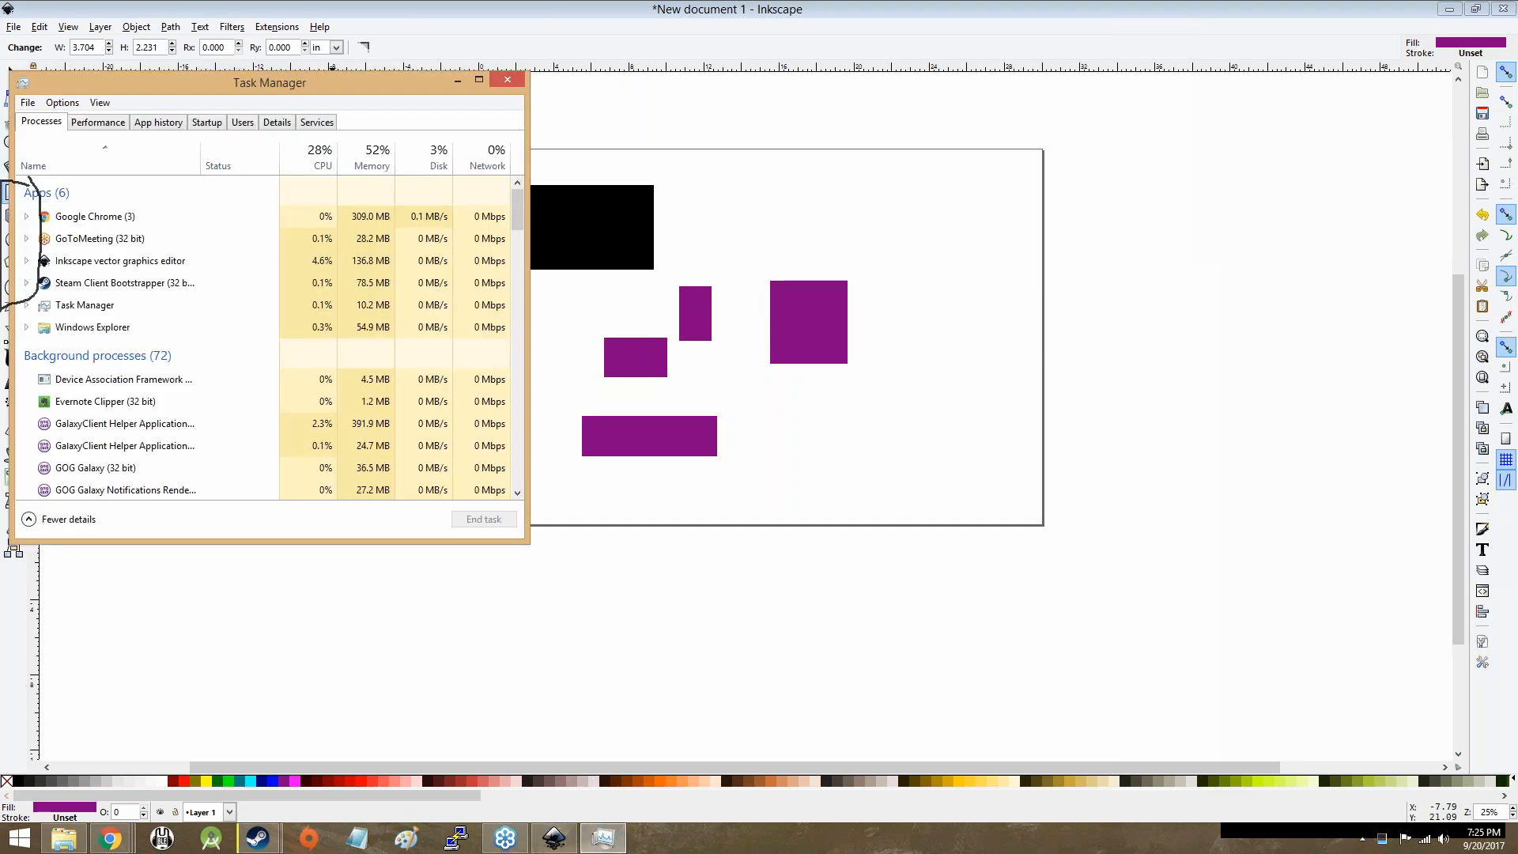
{"action": "left_click", "coordinate": [506, 79]}
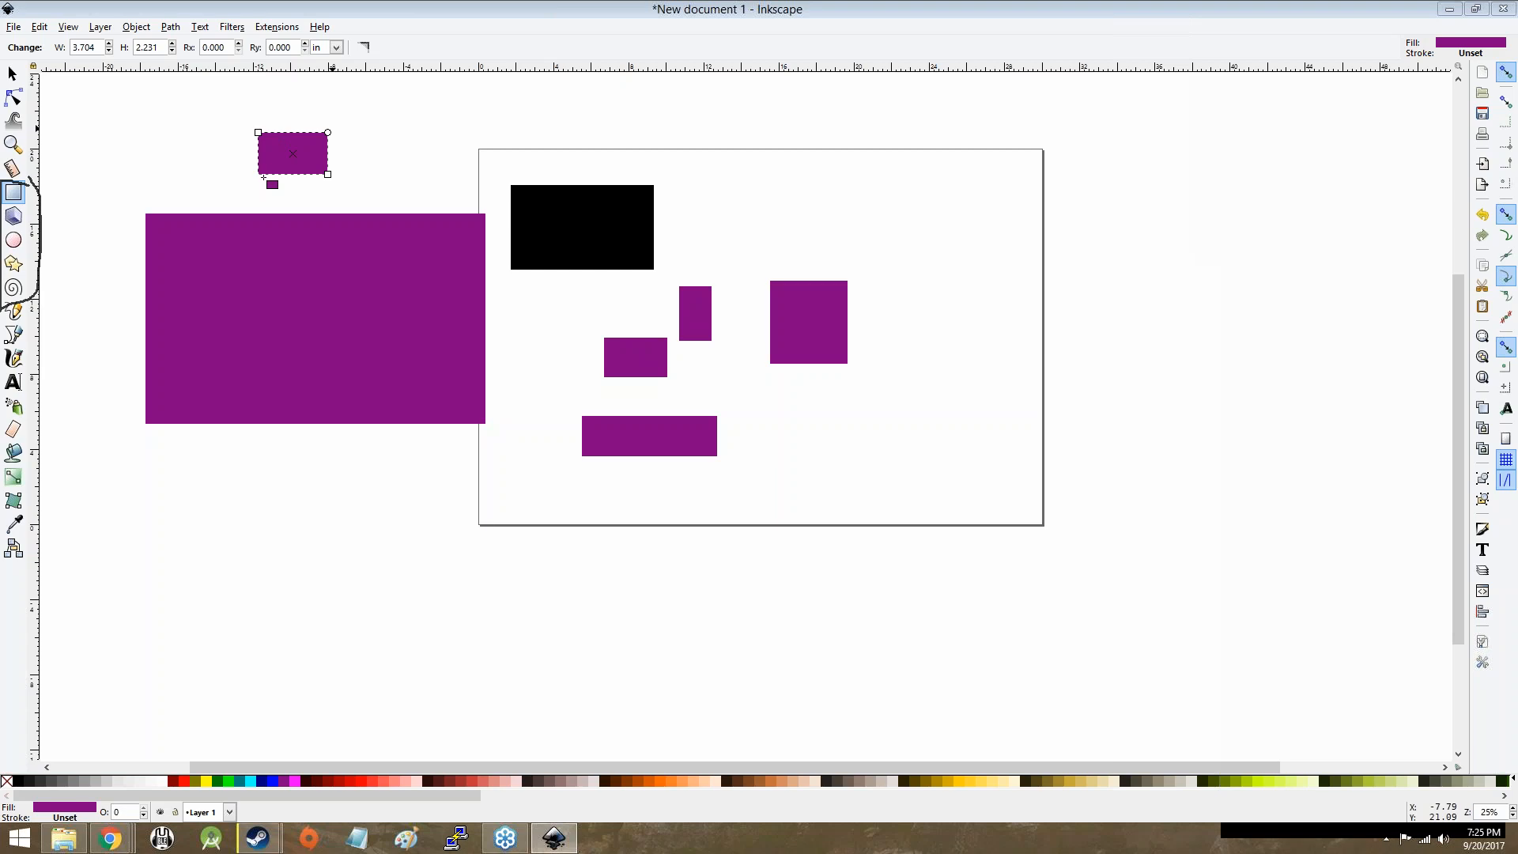
{"action": "key", "text": "ctrl+shift+Escape"}
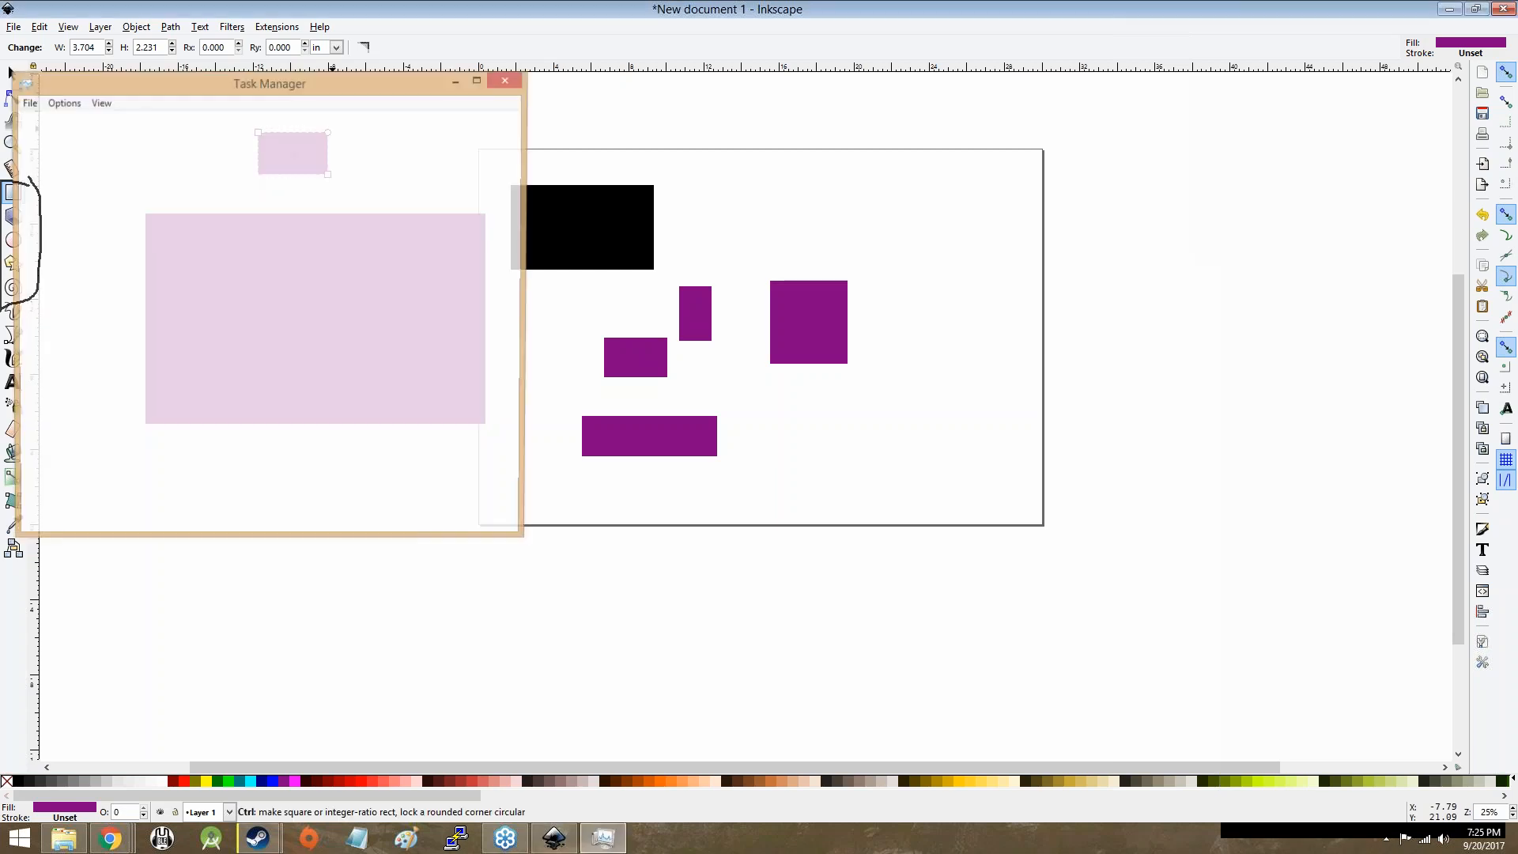
{"action": "left_click_drag", "start_coordinate": [324, 87], "coordinate": [699, 164]}
{"action": "left_click", "coordinate": [11, 76]}
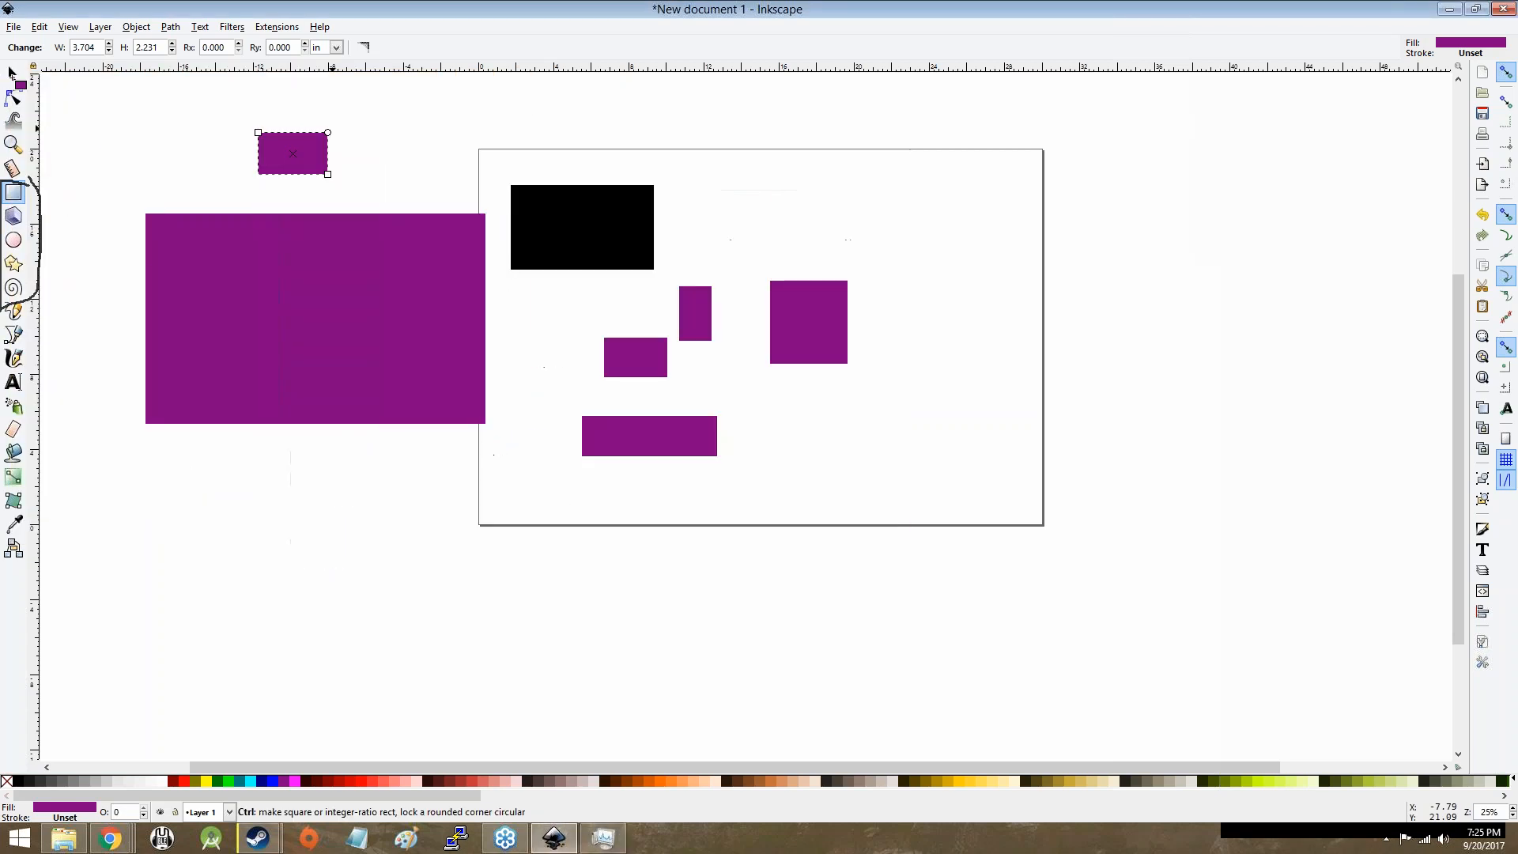
Step: Draw two rectangles below the large purple one, about 4.7 x 4.5 in and 2.4 x 3.1 in
{"action": "left_click", "coordinate": [21, 26]}
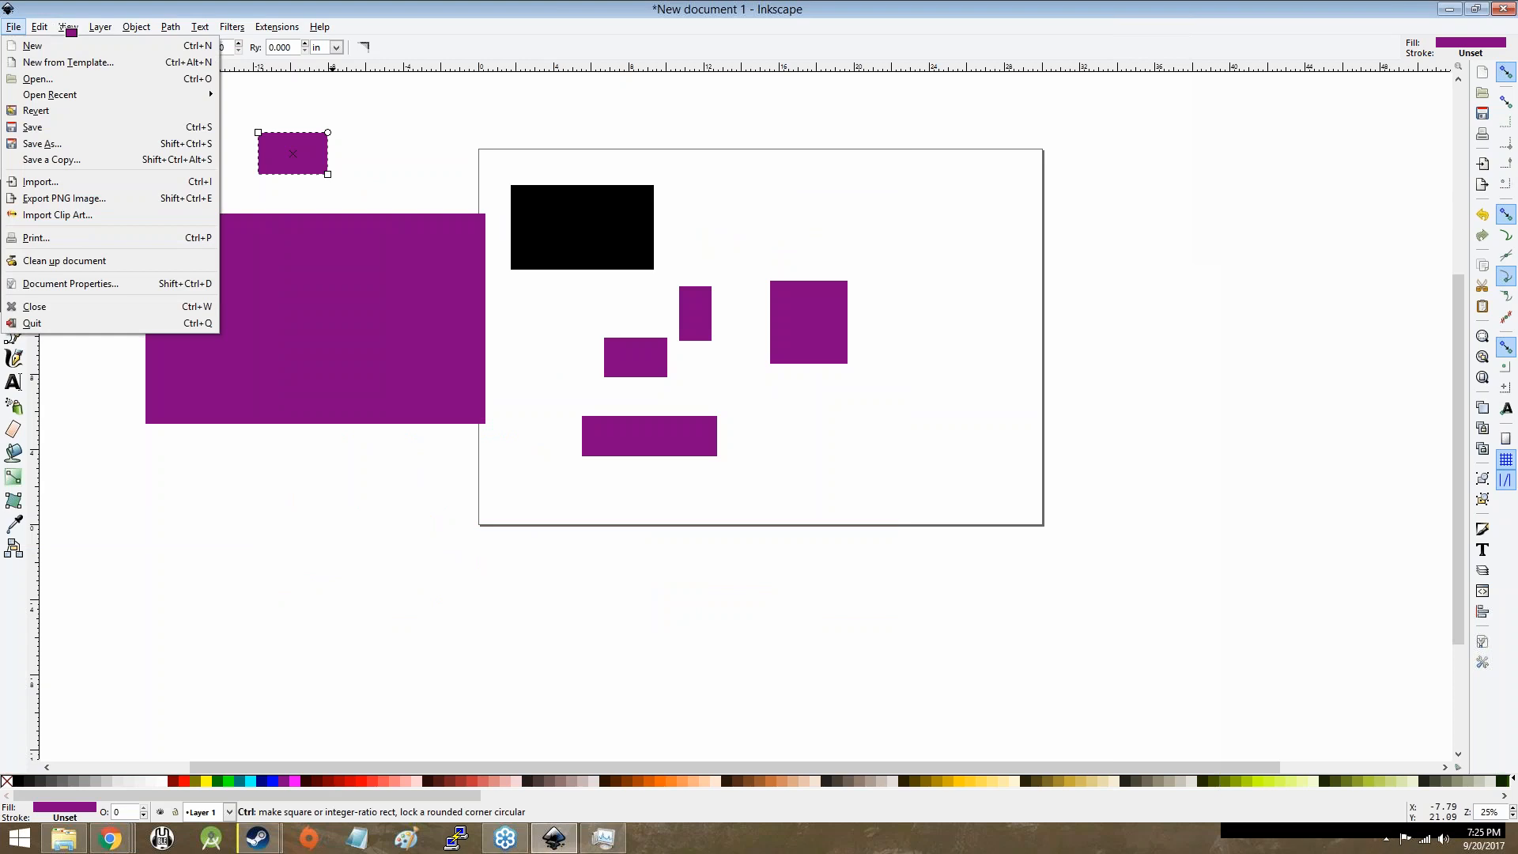
{"action": "left_click", "coordinate": [60, 27]}
{"action": "left_click_drag", "start_coordinate": [411, 474], "coordinate": [499, 559]}
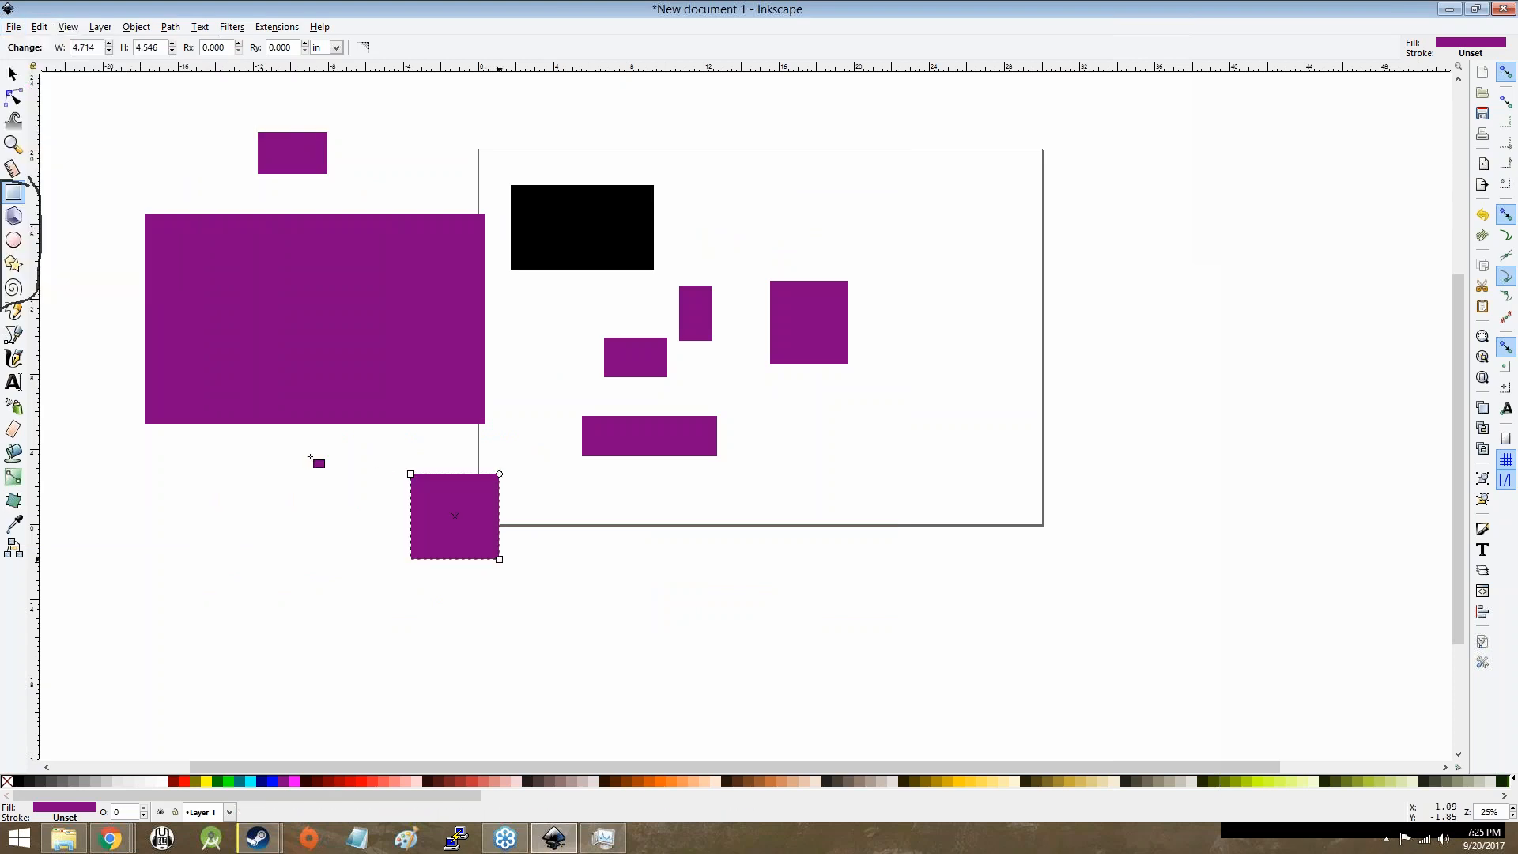
{"action": "left_click_drag", "start_coordinate": [279, 504], "coordinate": [327, 447]}
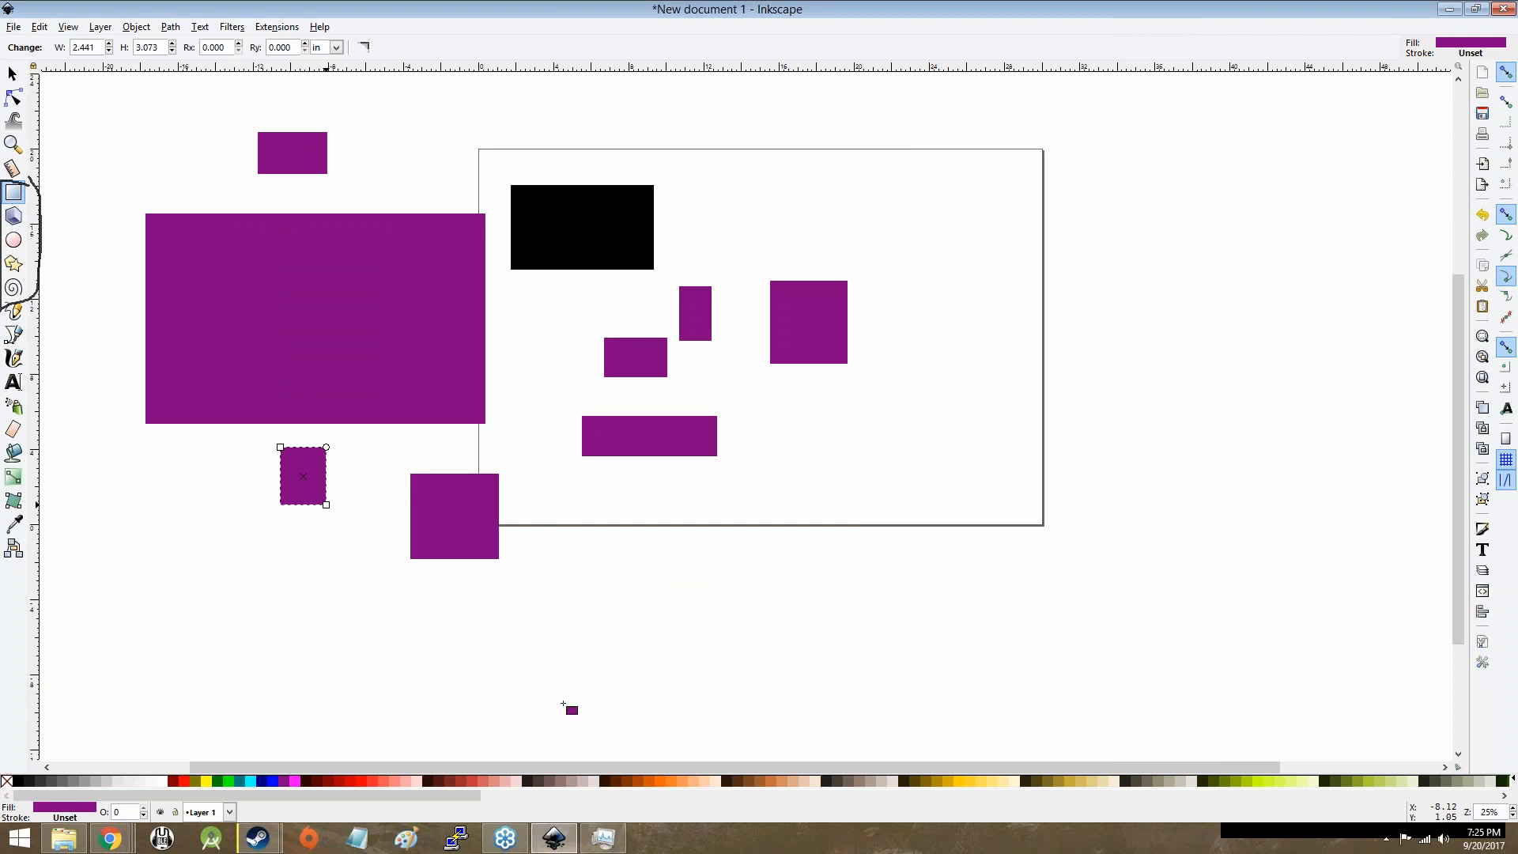
Step: Close and reopen Task Manager, and try again to activate the Selector tool in Inkscape
{"action": "left_click", "coordinate": [604, 837]}
{"action": "left_click", "coordinate": [881, 160]}
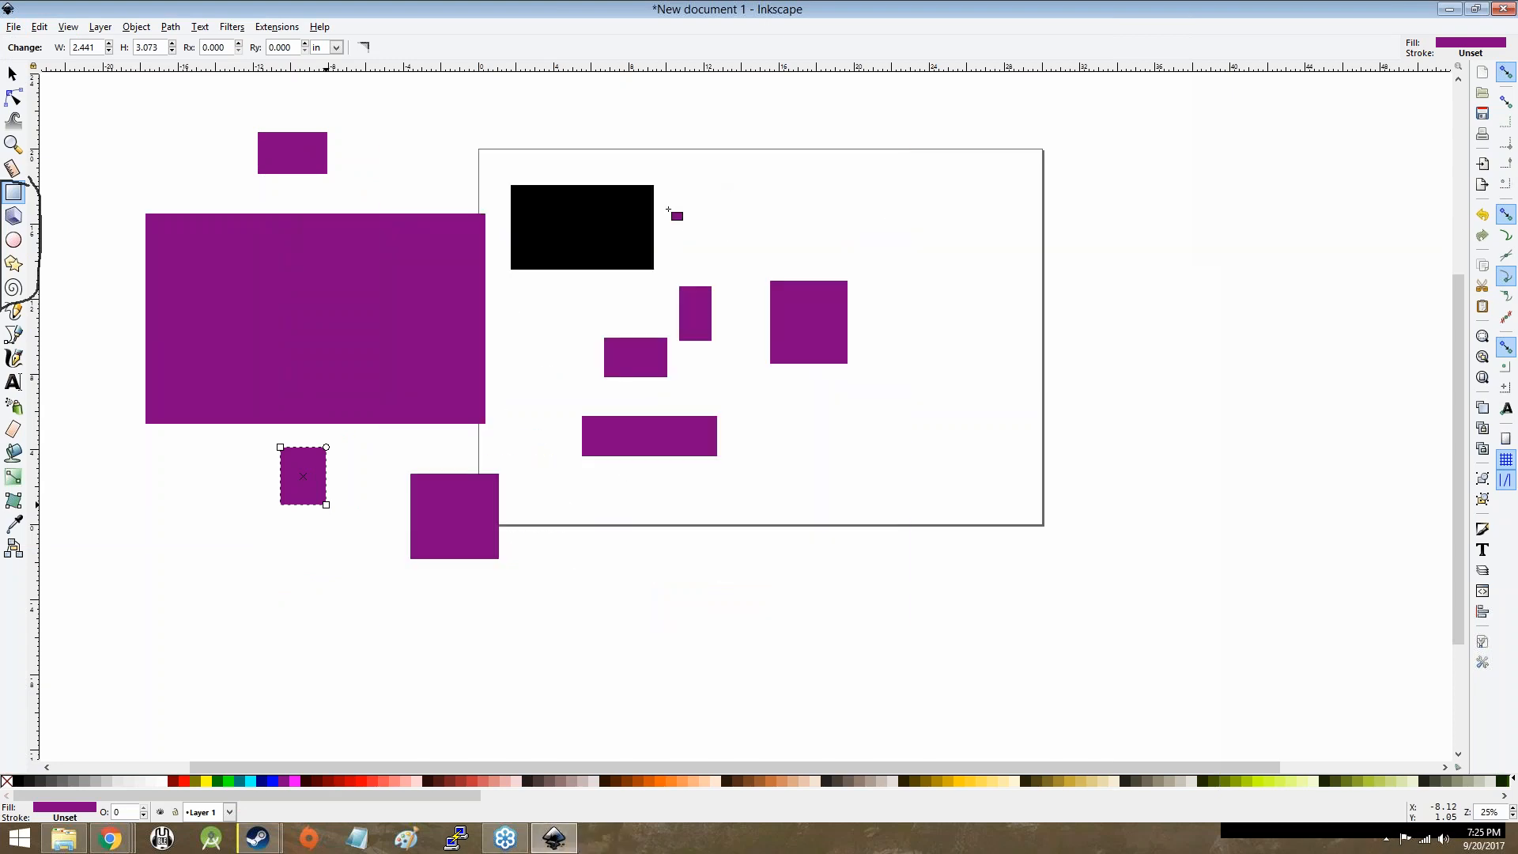
{"action": "key", "text": "ctrl+shift+Escape"}
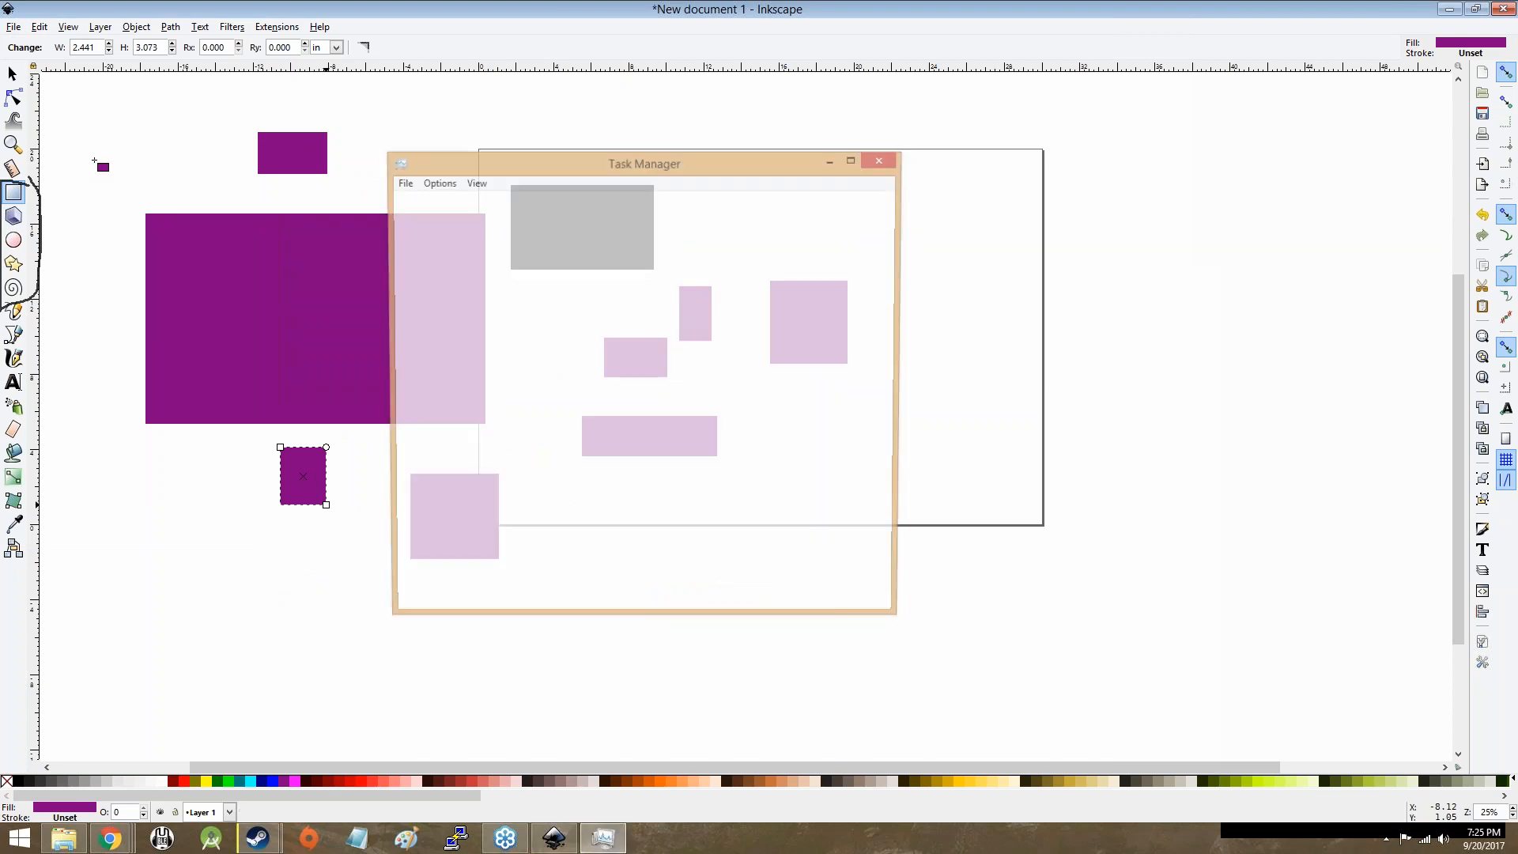
{"action": "left_click", "coordinate": [12, 72]}
{"action": "double_click", "coordinate": [12, 72]}
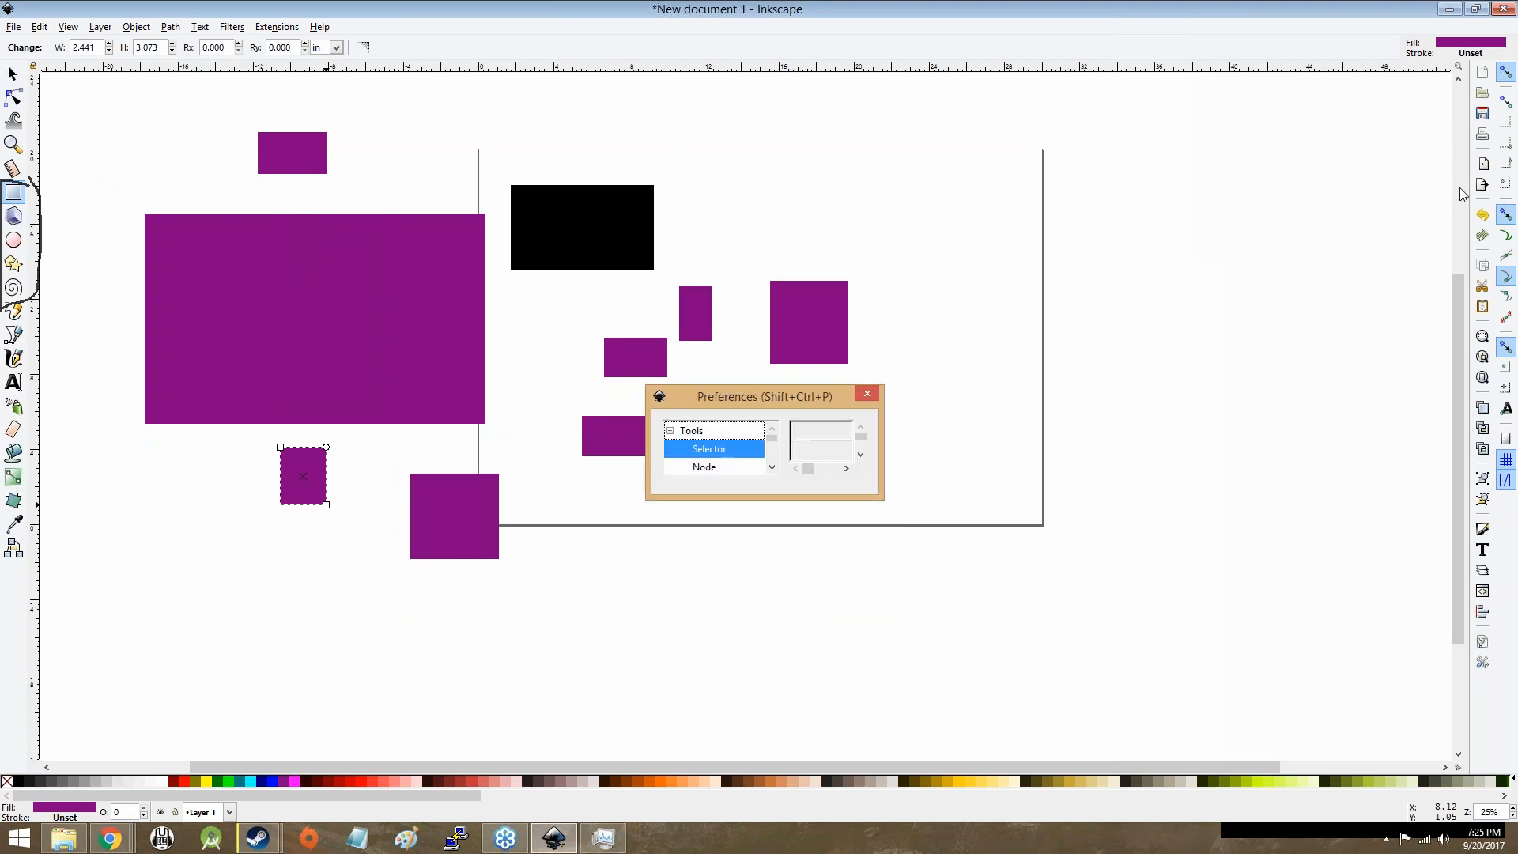
Step: Close Inkscape without saving the changes to New document 1 and dismiss Task Manager
{"action": "left_click", "coordinate": [1492, 9]}
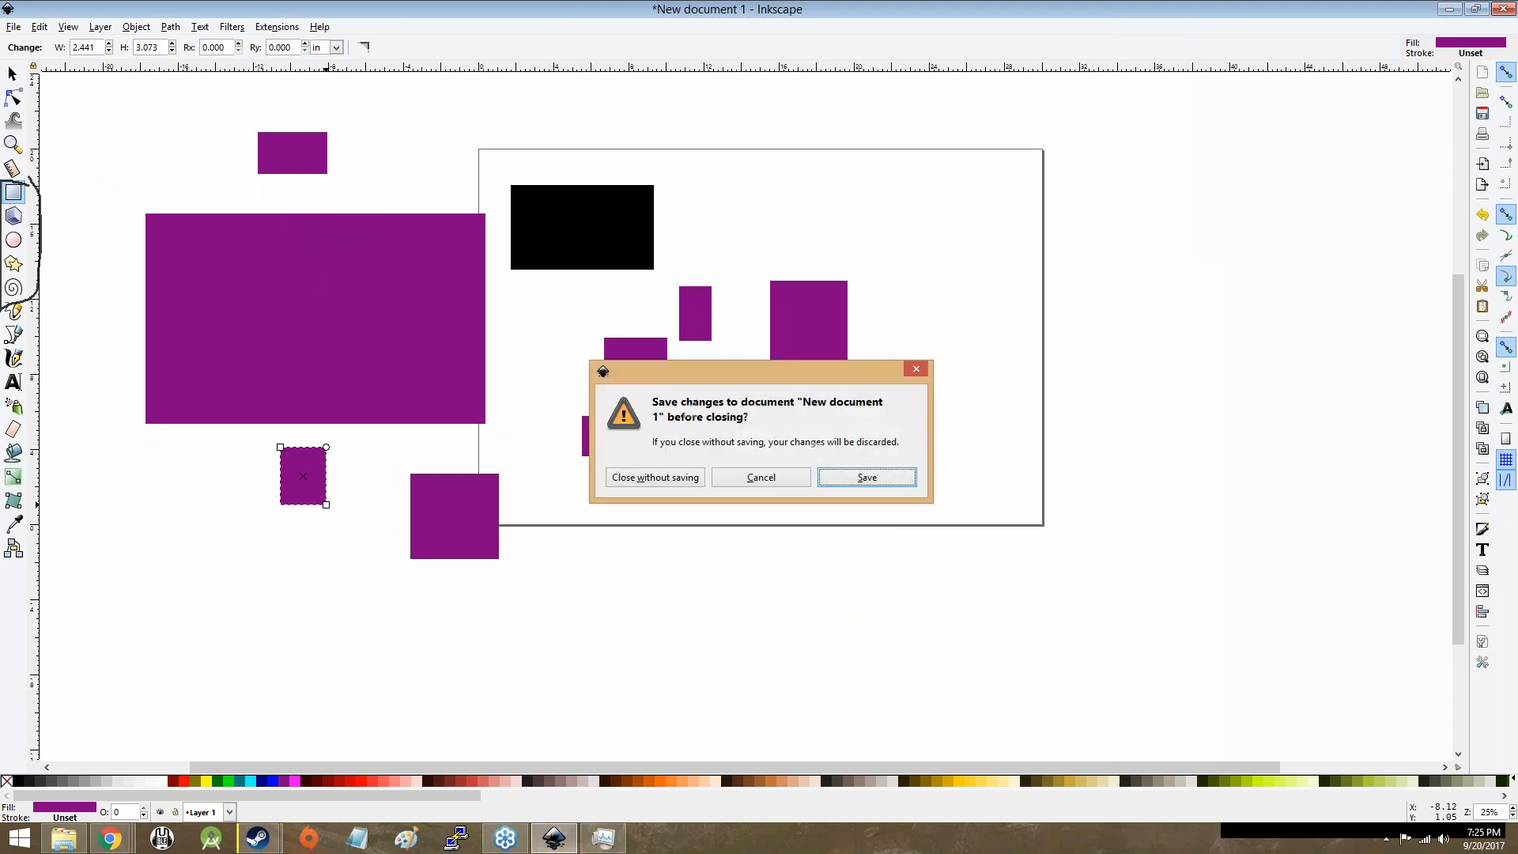
{"action": "left_click", "coordinate": [638, 478]}
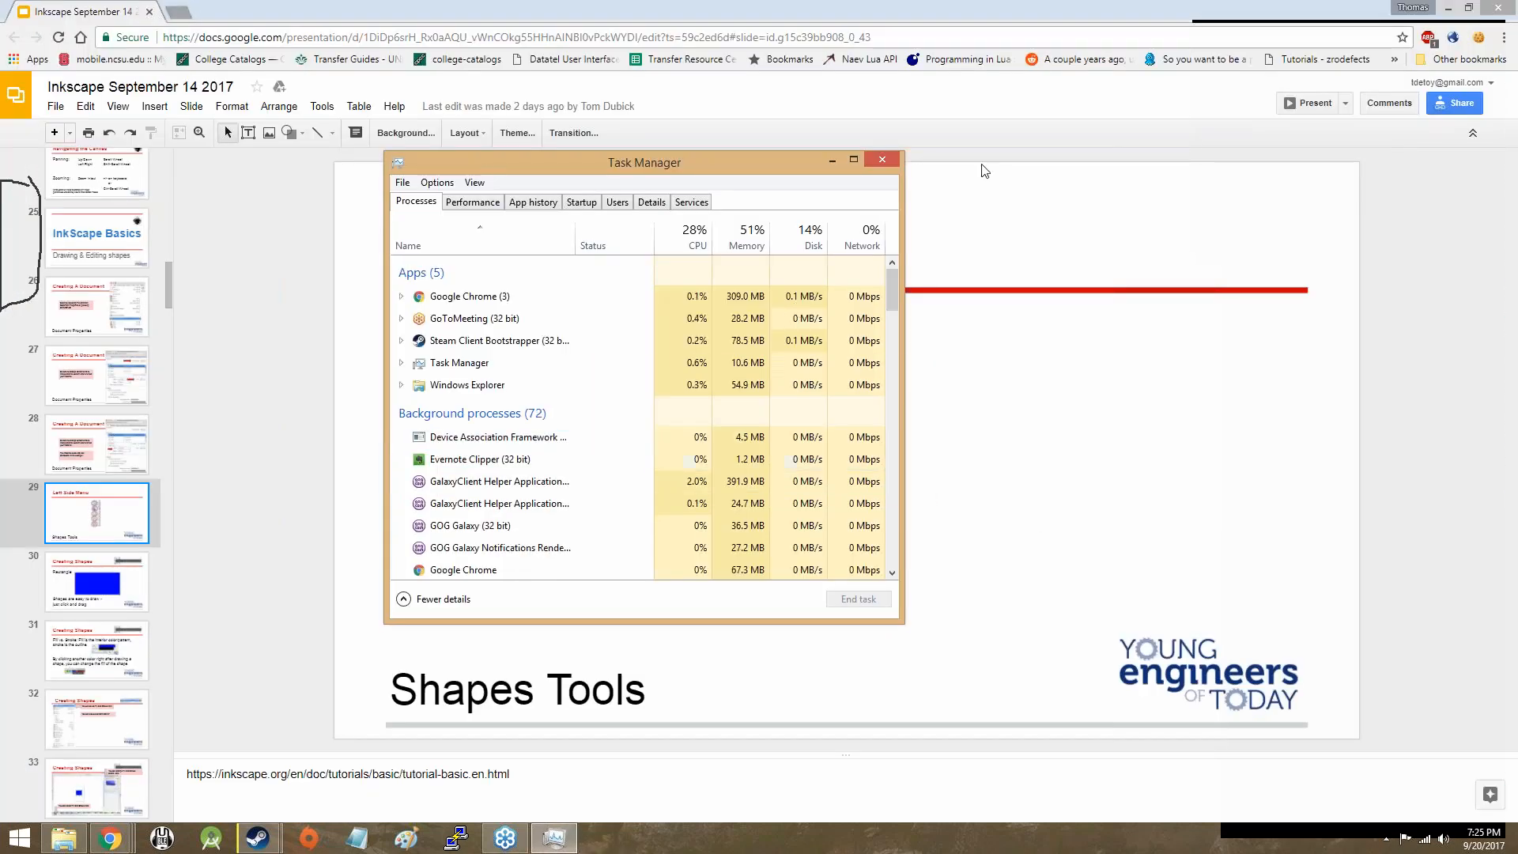
{"action": "left_click", "coordinate": [882, 161]}
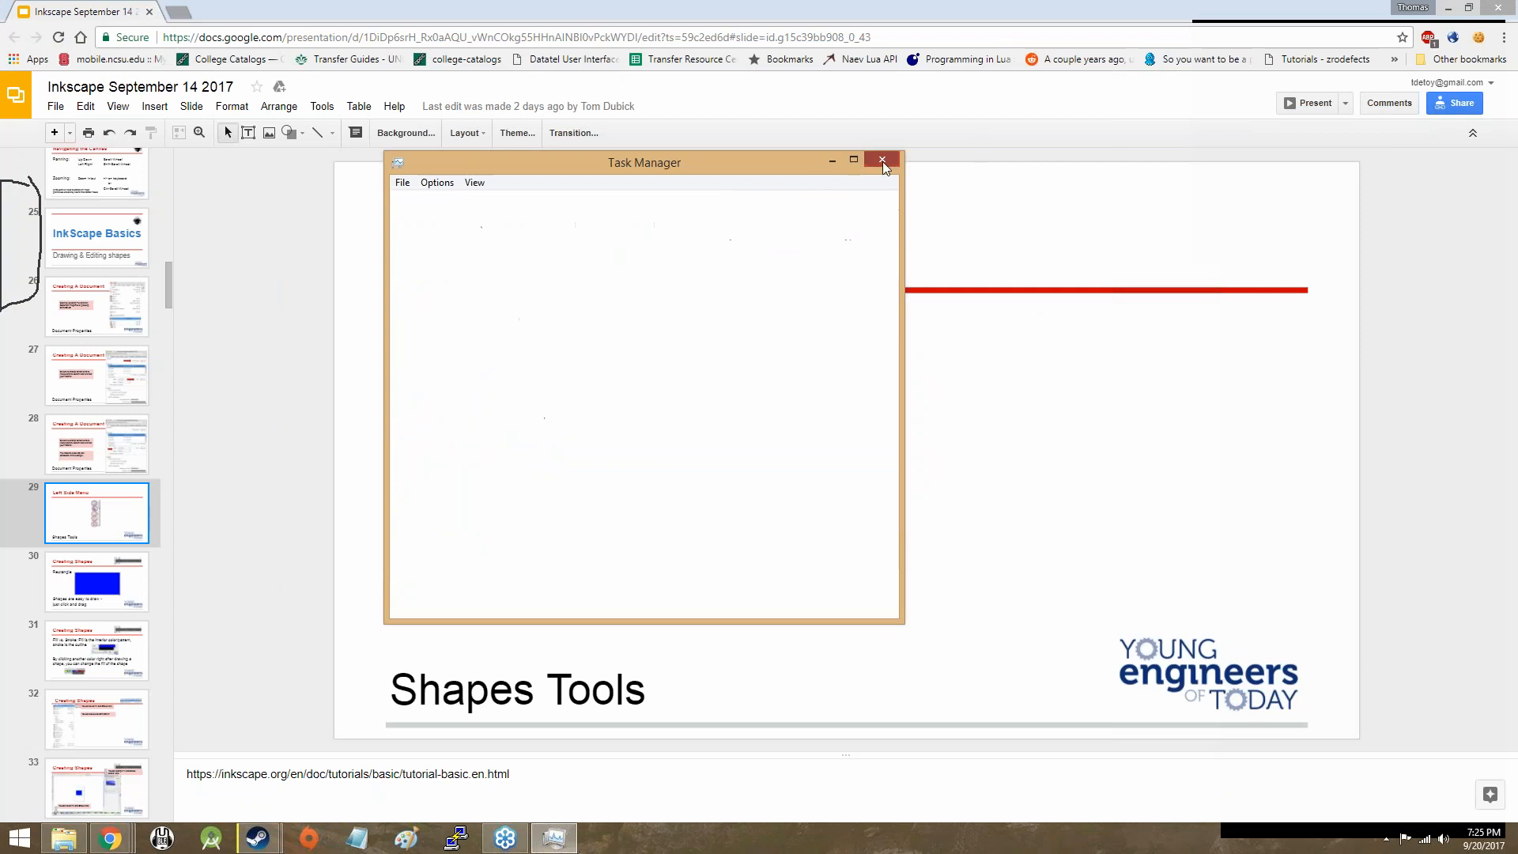
Step: Open the new document's properties and set both the custom size units and the display units to inches
{"action": "mouse_move", "coordinate": [1512, 191]}
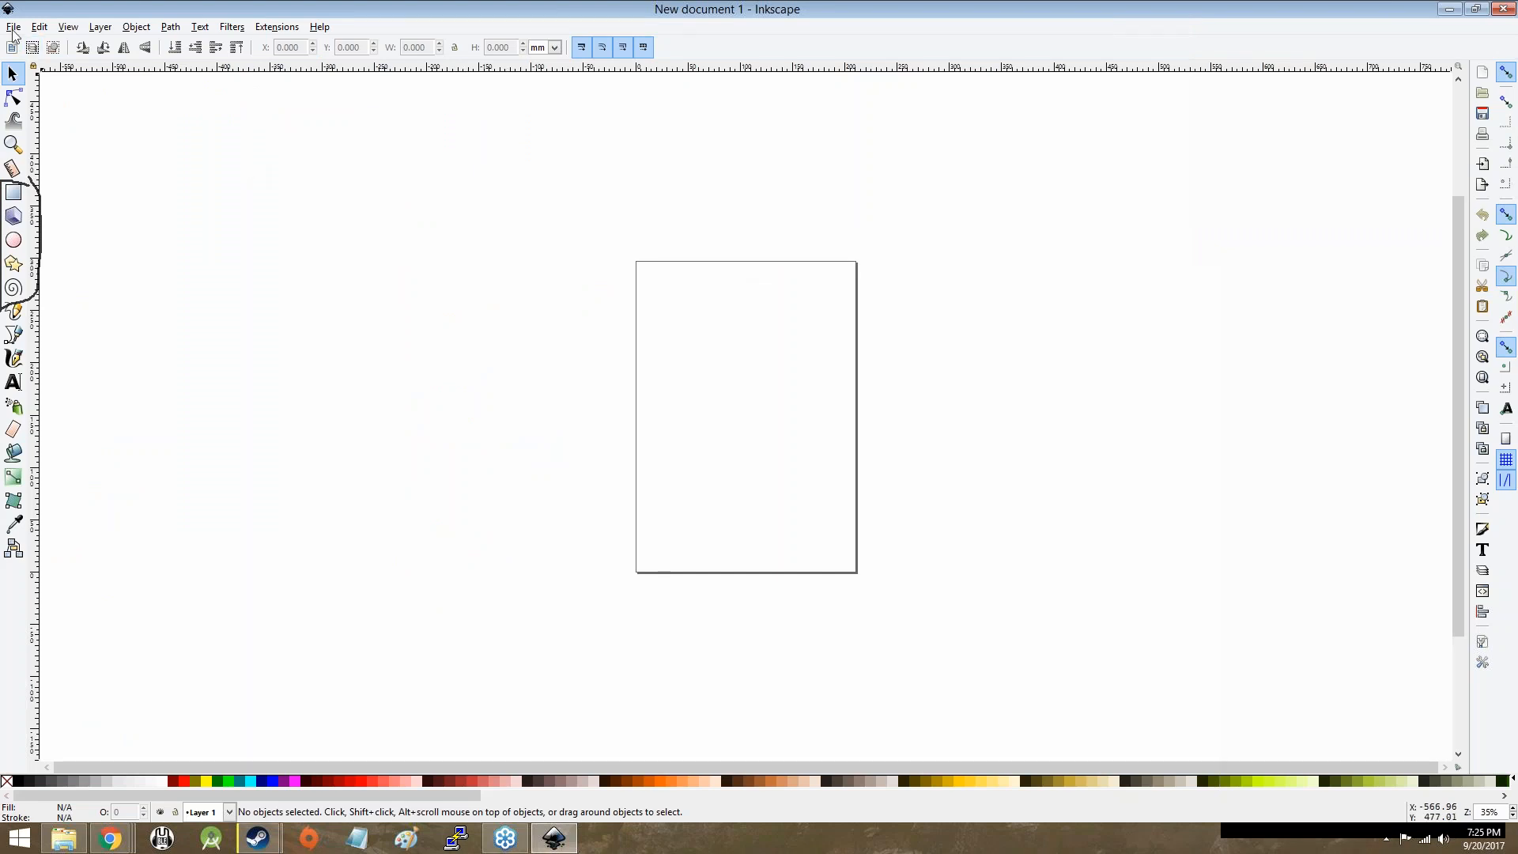
{"action": "left_click", "coordinate": [13, 27]}
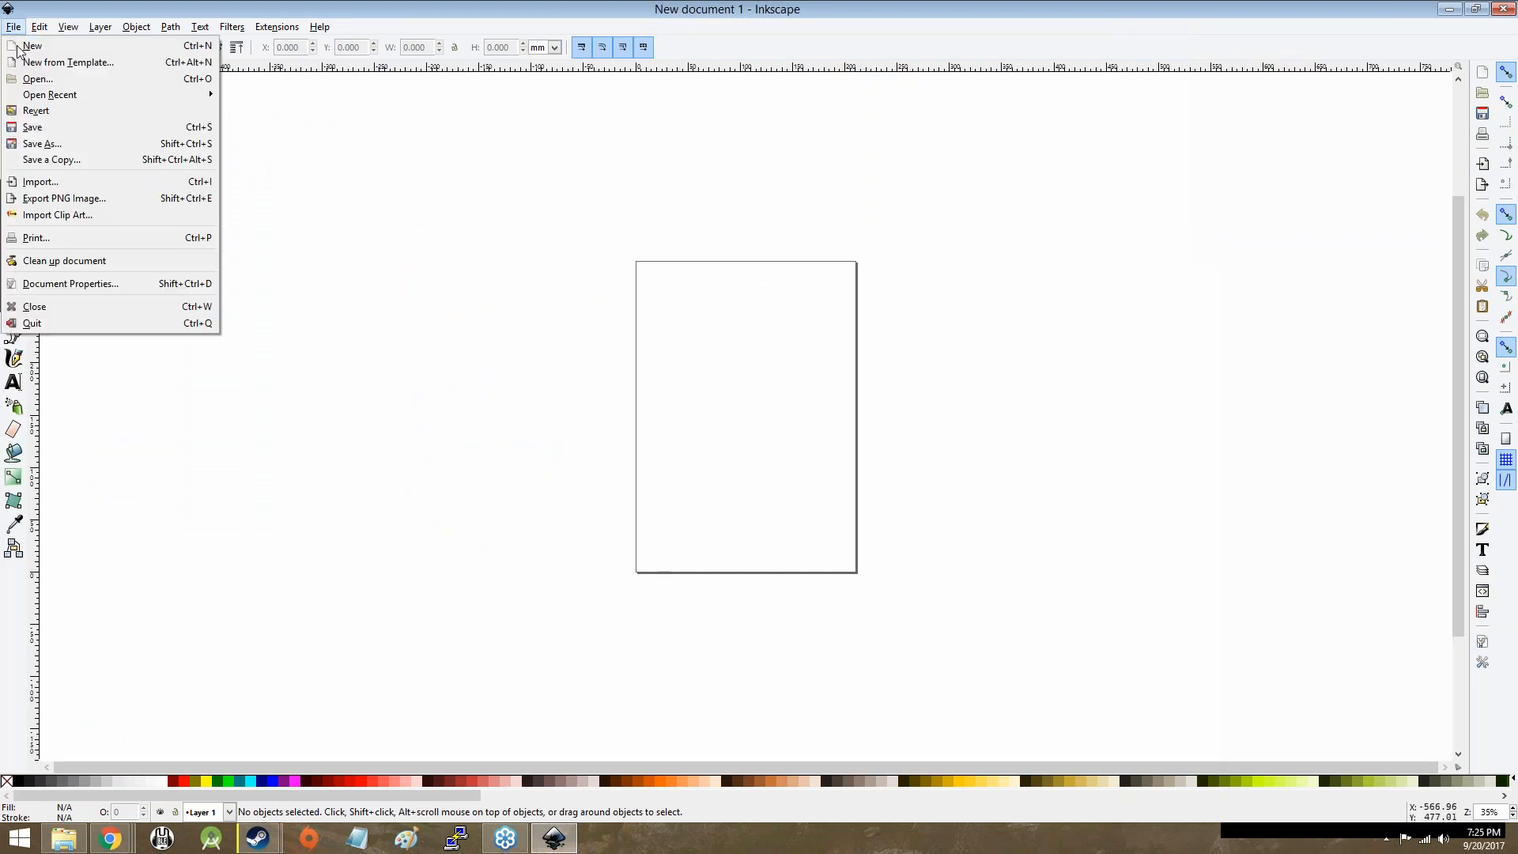
{"action": "left_click", "coordinate": [113, 288]}
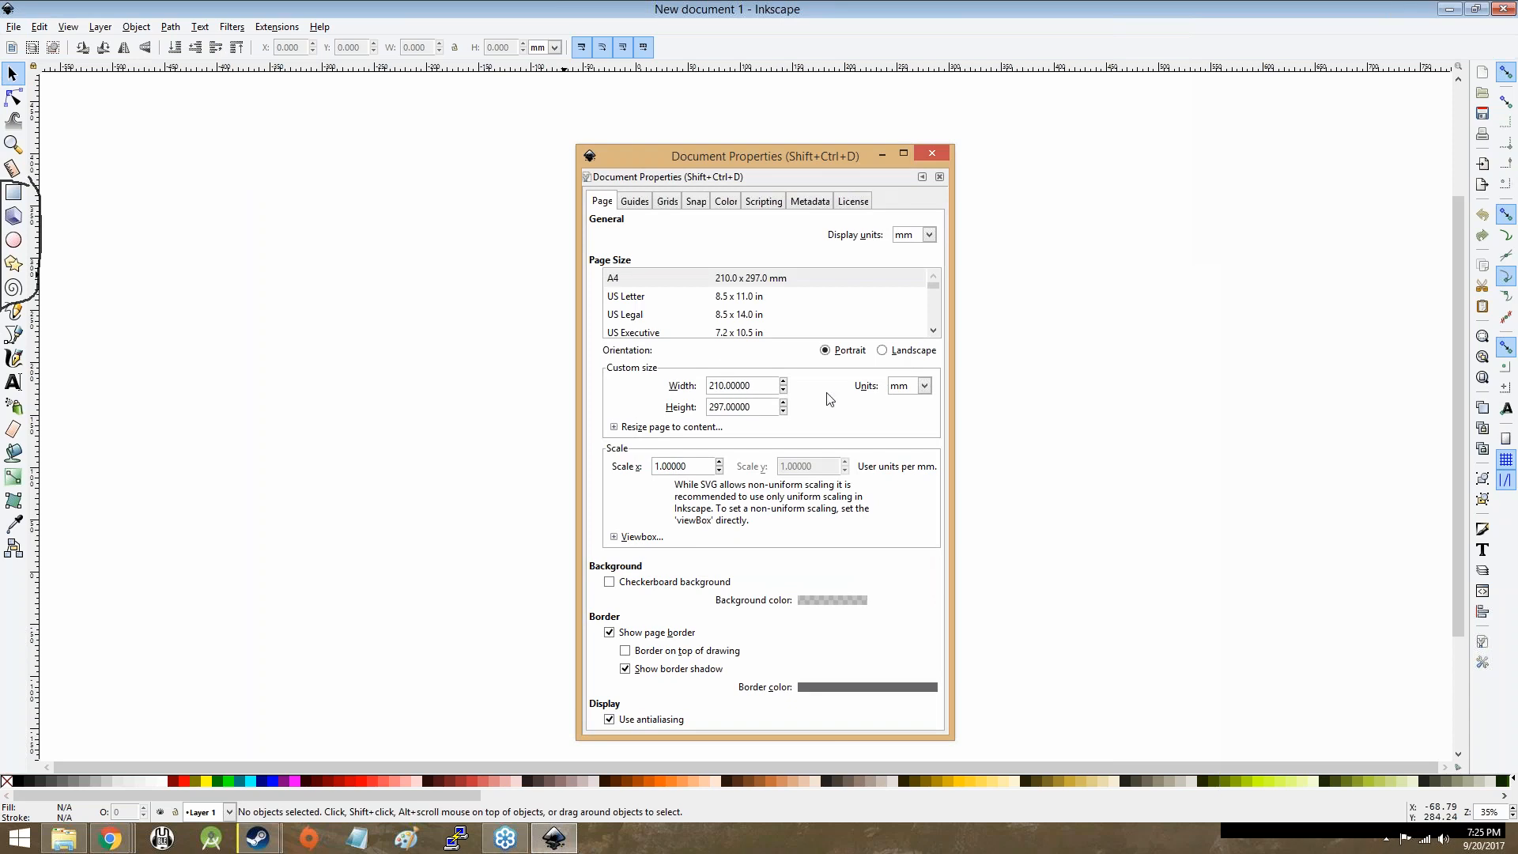
{"action": "left_click", "coordinate": [925, 386]}
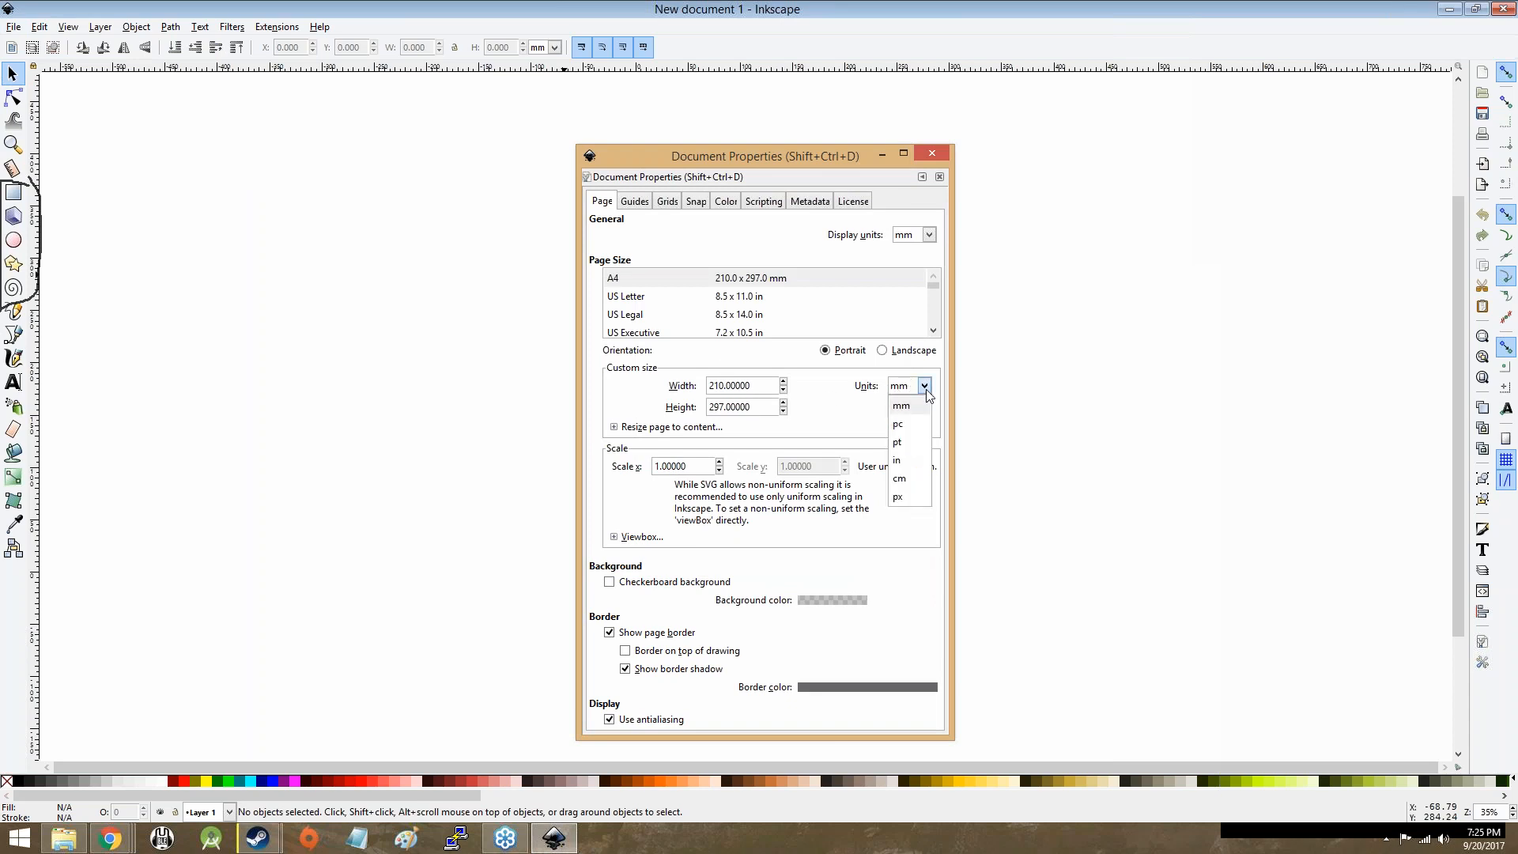
{"action": "left_click", "coordinate": [915, 447]}
{"action": "left_click", "coordinate": [929, 235]}
{"action": "left_click", "coordinate": [910, 310]}
Step: Set the page's custom size to 30 in wide and 20 in high and close the document properties
{"action": "left_click_drag", "start_coordinate": [743, 386], "coordinate": [651, 392]}
{"action": "type", "text": "30"}
{"action": "key", "text": "Tab"}
{"action": "type", "text": "20"}
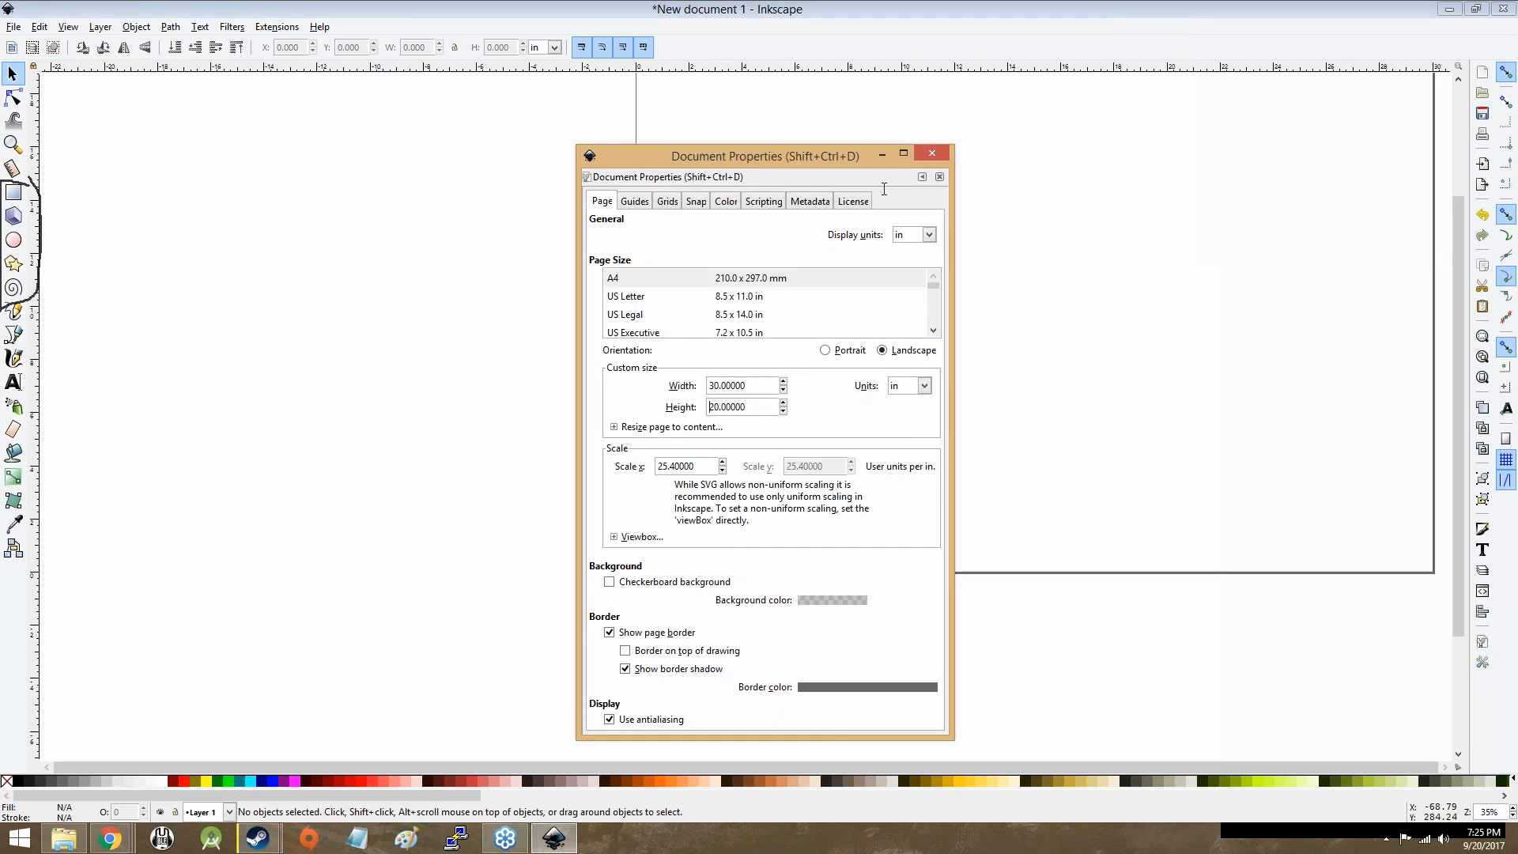
{"action": "left_click", "coordinate": [932, 153]}
{"action": "scroll", "coordinate": [887, 248], "scroll_direction": "down", "scroll_amount": 5}
{"action": "scroll", "coordinate": [886, 247], "scroll_direction": "up", "scroll_amount": 3}
{"action": "left_click_drag", "start_coordinate": [908, 250], "coordinate": [597, 414]}
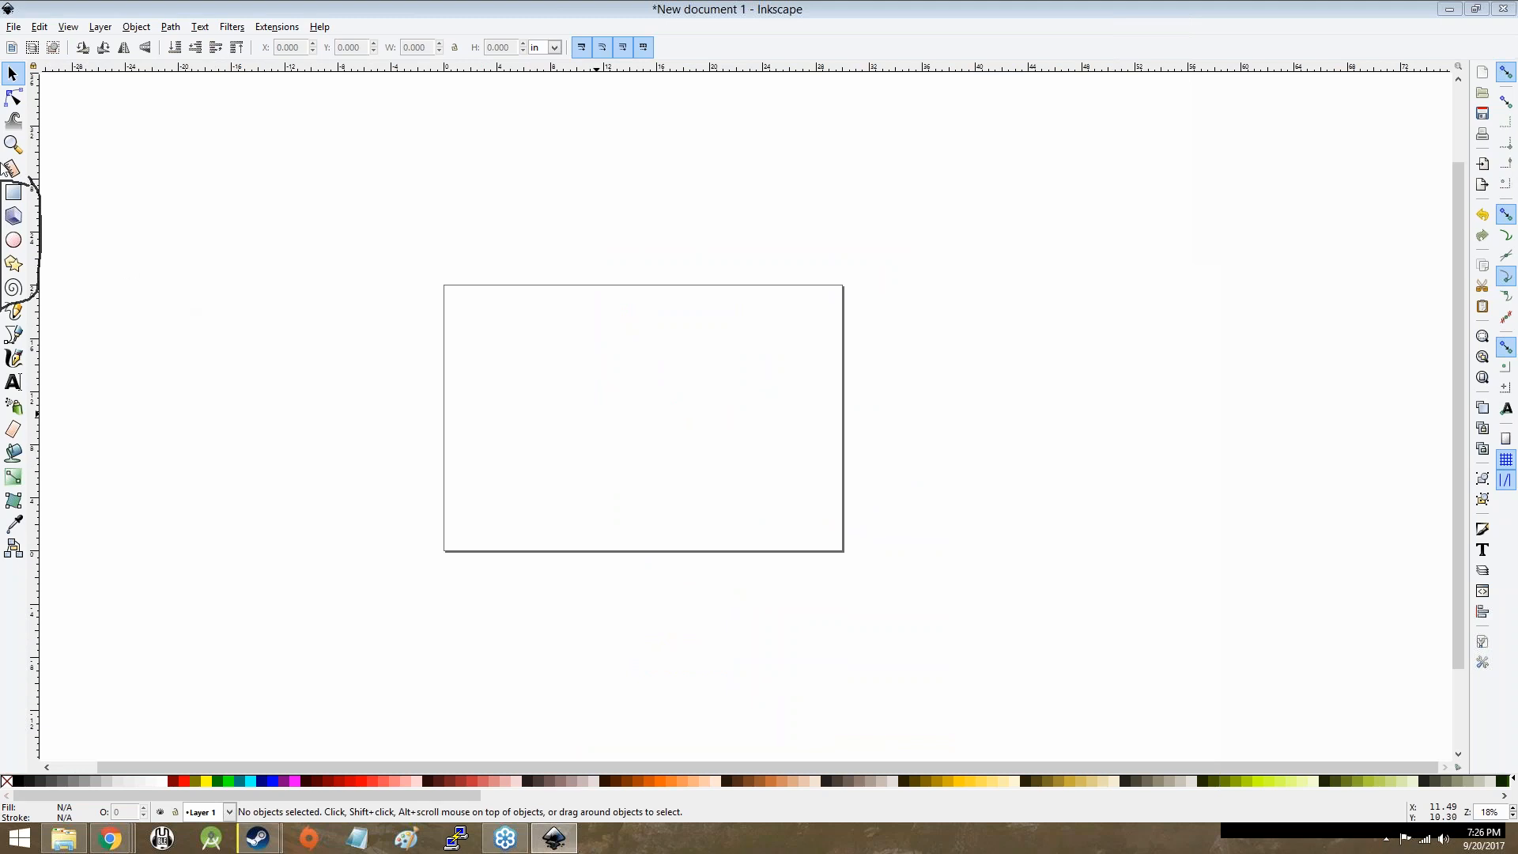
{"action": "left_click_drag", "start_coordinate": [460, 287], "coordinate": [601, 411]}
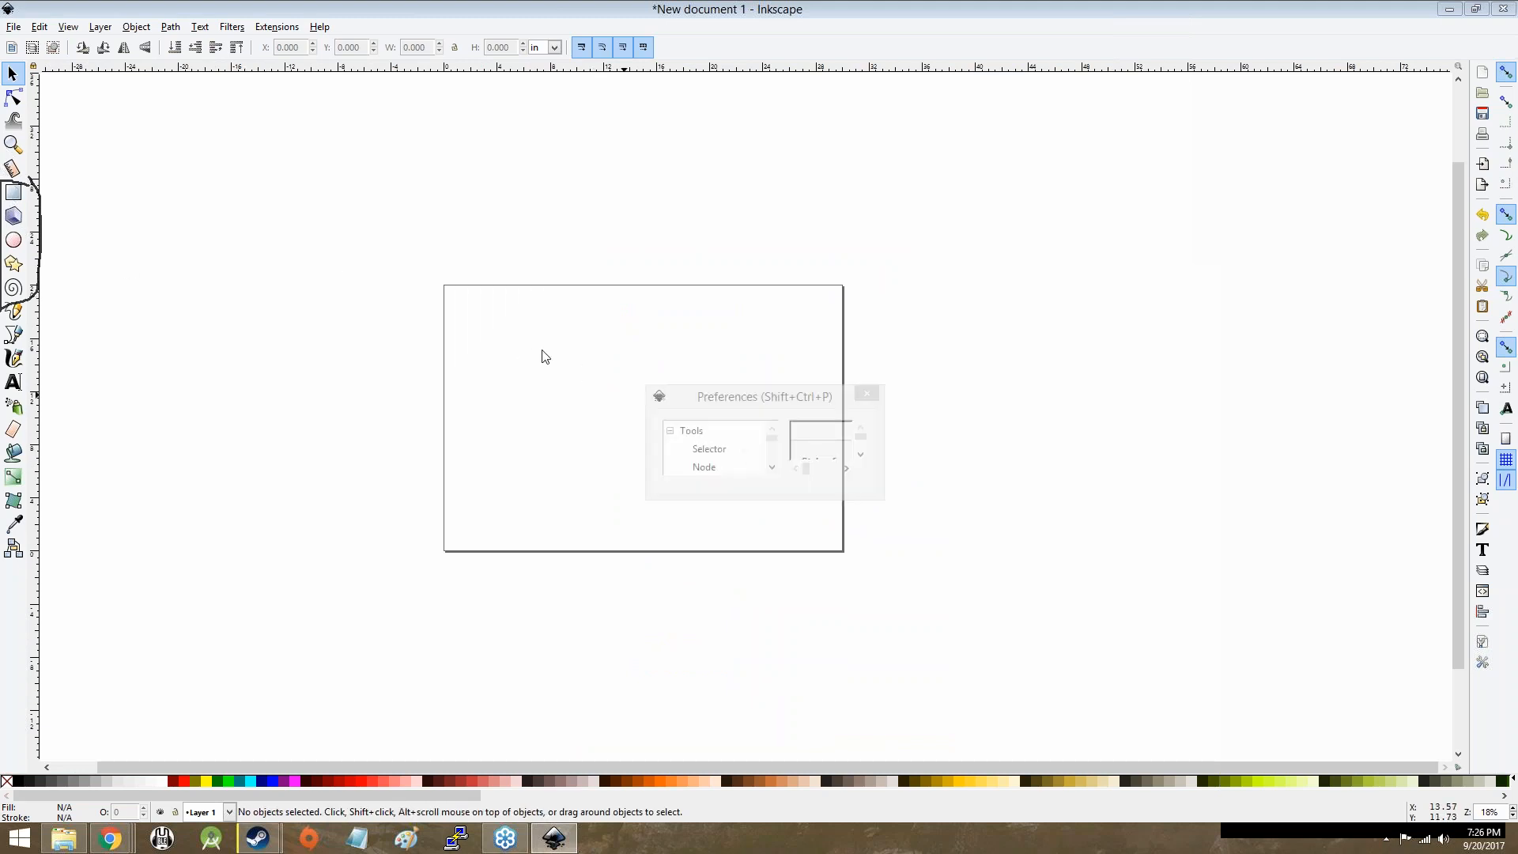
{"action": "left_click", "coordinate": [14, 216]}
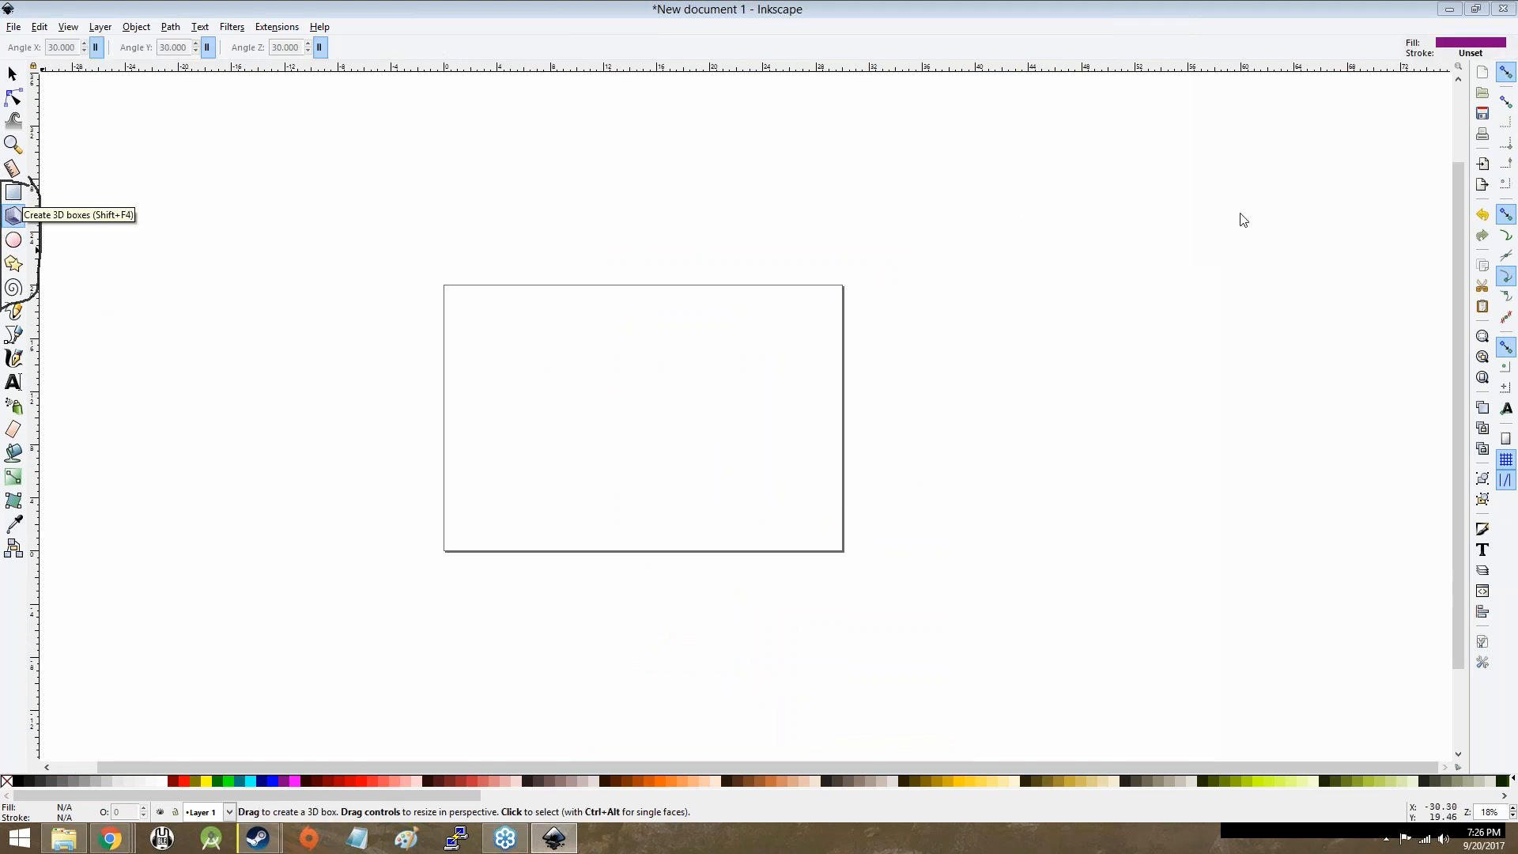
Step: Draw a rectangle about 7.9 x 3.4 in at the page's left side and fill it with dark red #AA0000
{"action": "left_click", "coordinate": [16, 194]}
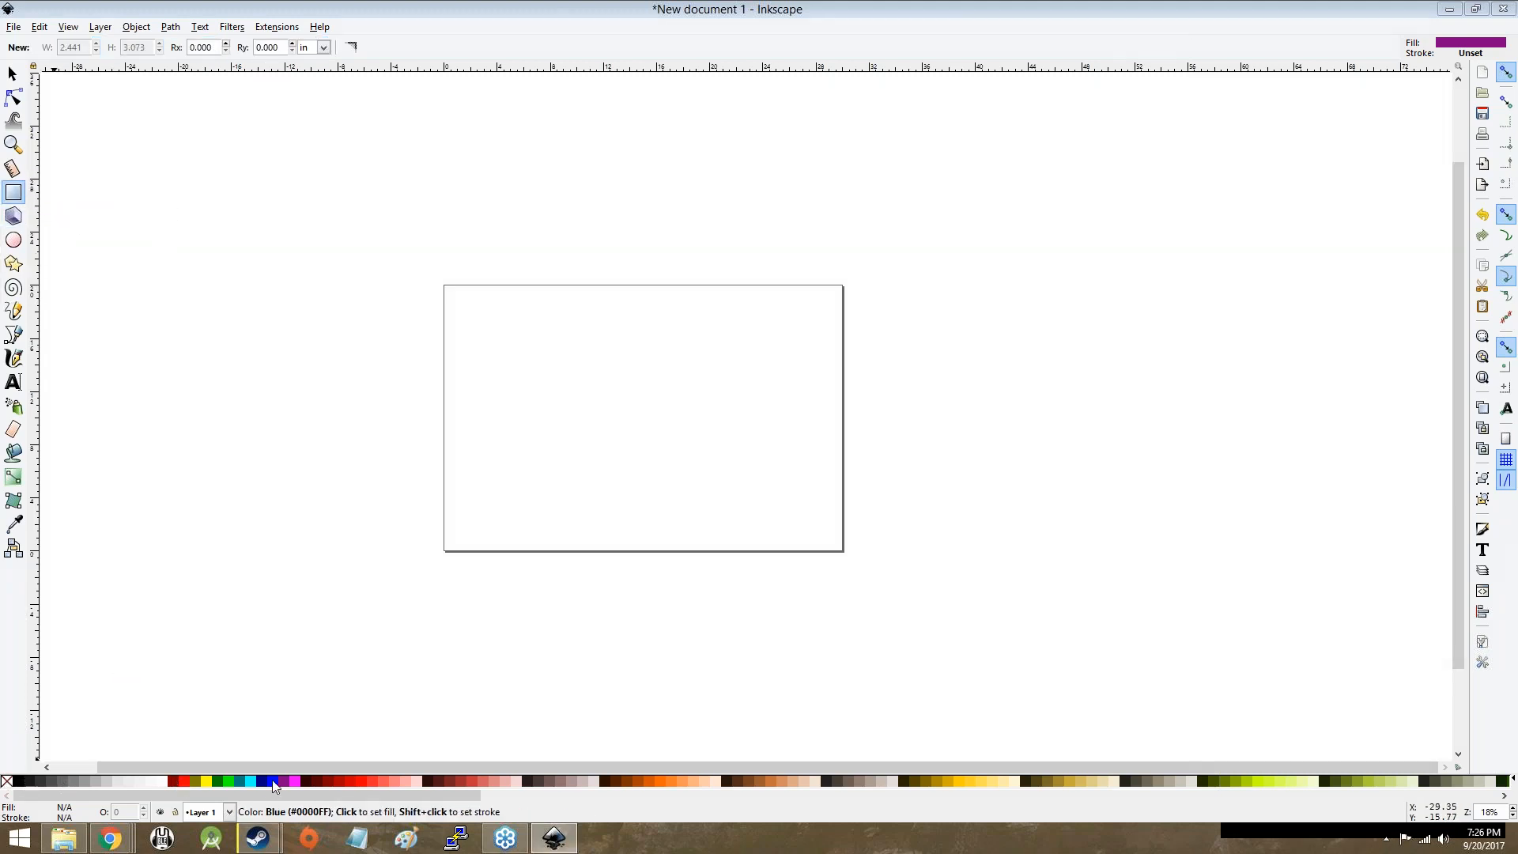
{"action": "left_click_drag", "start_coordinate": [461, 397], "coordinate": [566, 442]}
{"action": "left_click", "coordinate": [339, 783]}
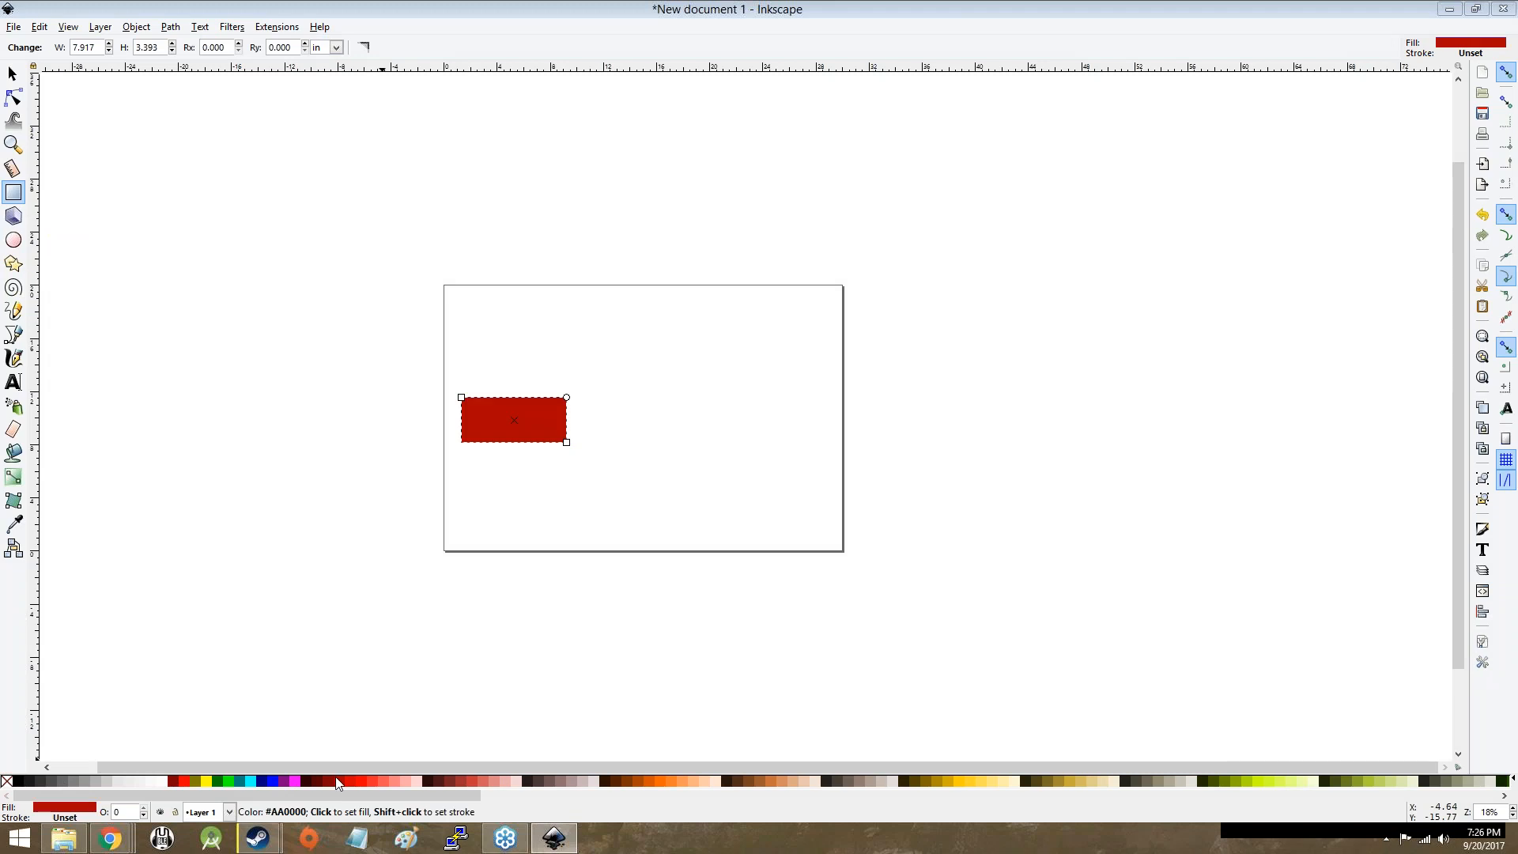
Step: Draw a second rectangle about 2.5 x 3.0 in near the page's centre and try several palette fill colors, ending with red
{"action": "left_click_drag", "start_coordinate": [597, 340], "coordinate": [630, 379]}
{"action": "left_click", "coordinate": [384, 781]}
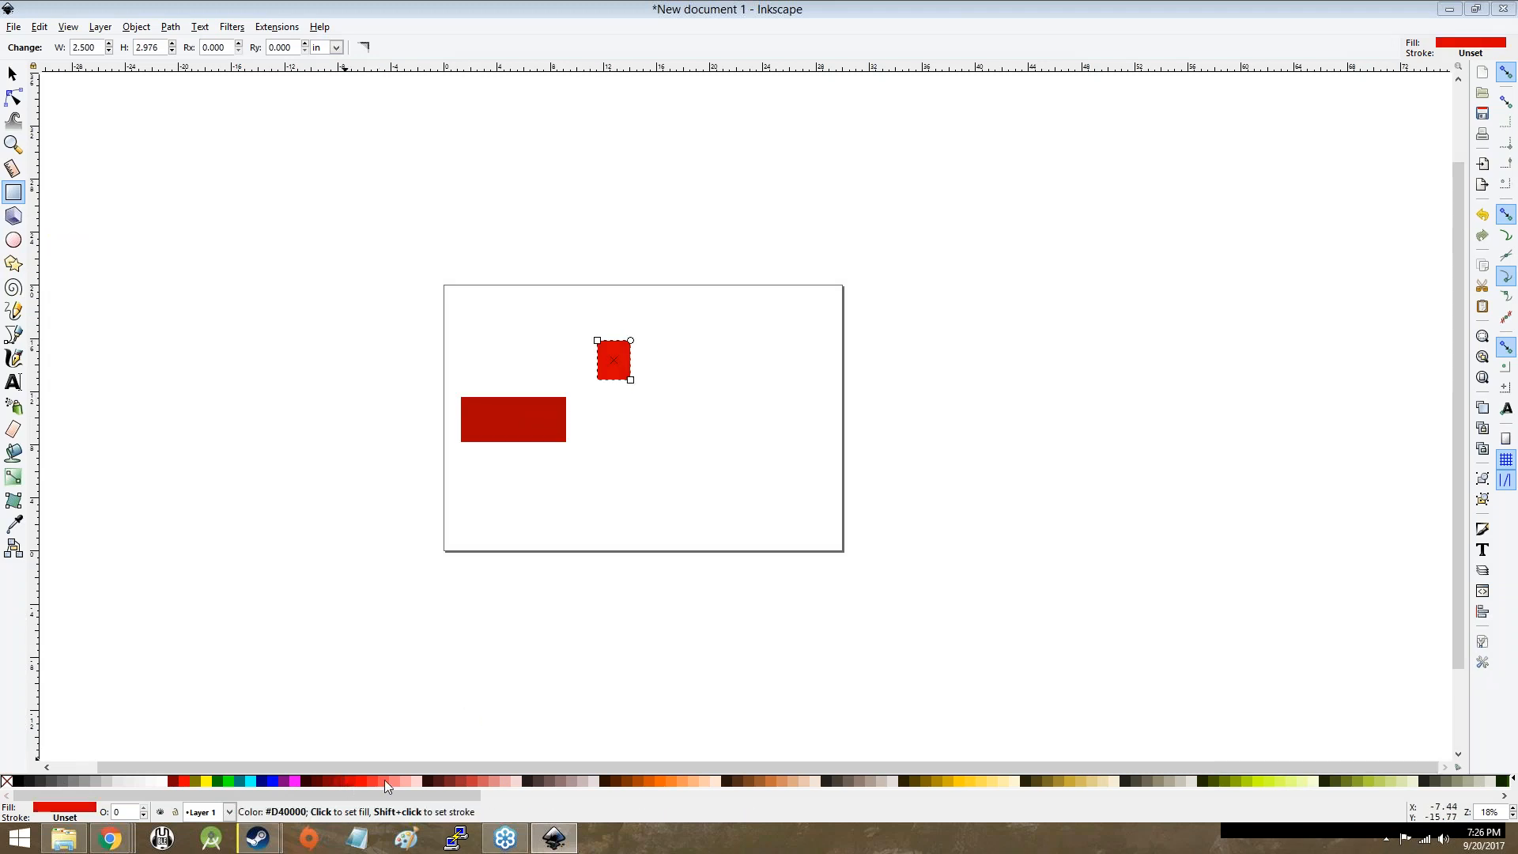
{"action": "left_click", "coordinate": [401, 781]}
{"action": "left_click", "coordinate": [508, 781]}
{"action": "left_click", "coordinate": [569, 781]}
{"action": "left_click", "coordinate": [570, 781]}
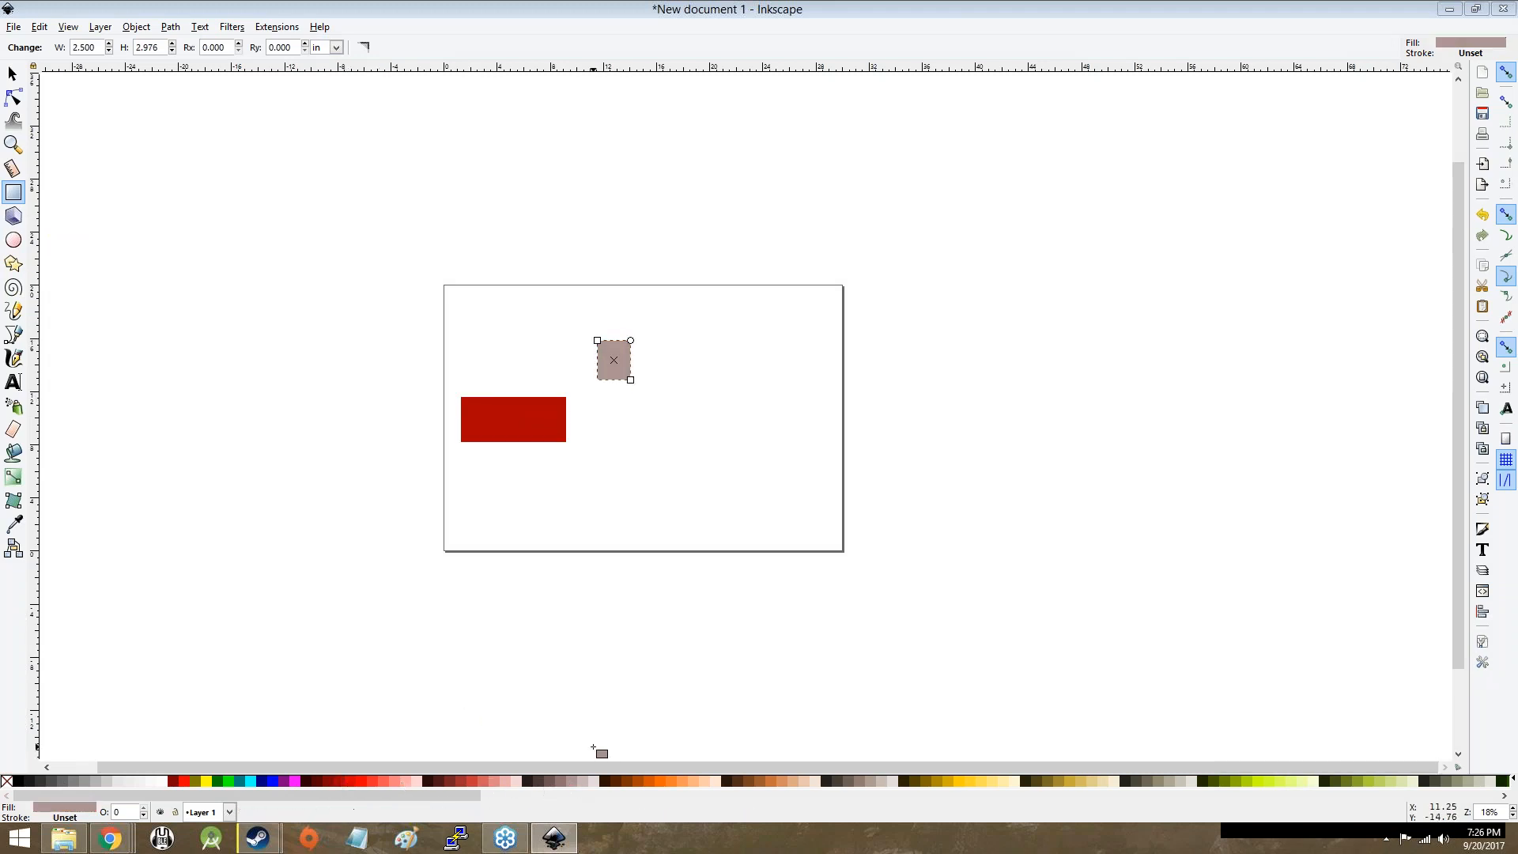
{"action": "left_click", "coordinate": [189, 782]}
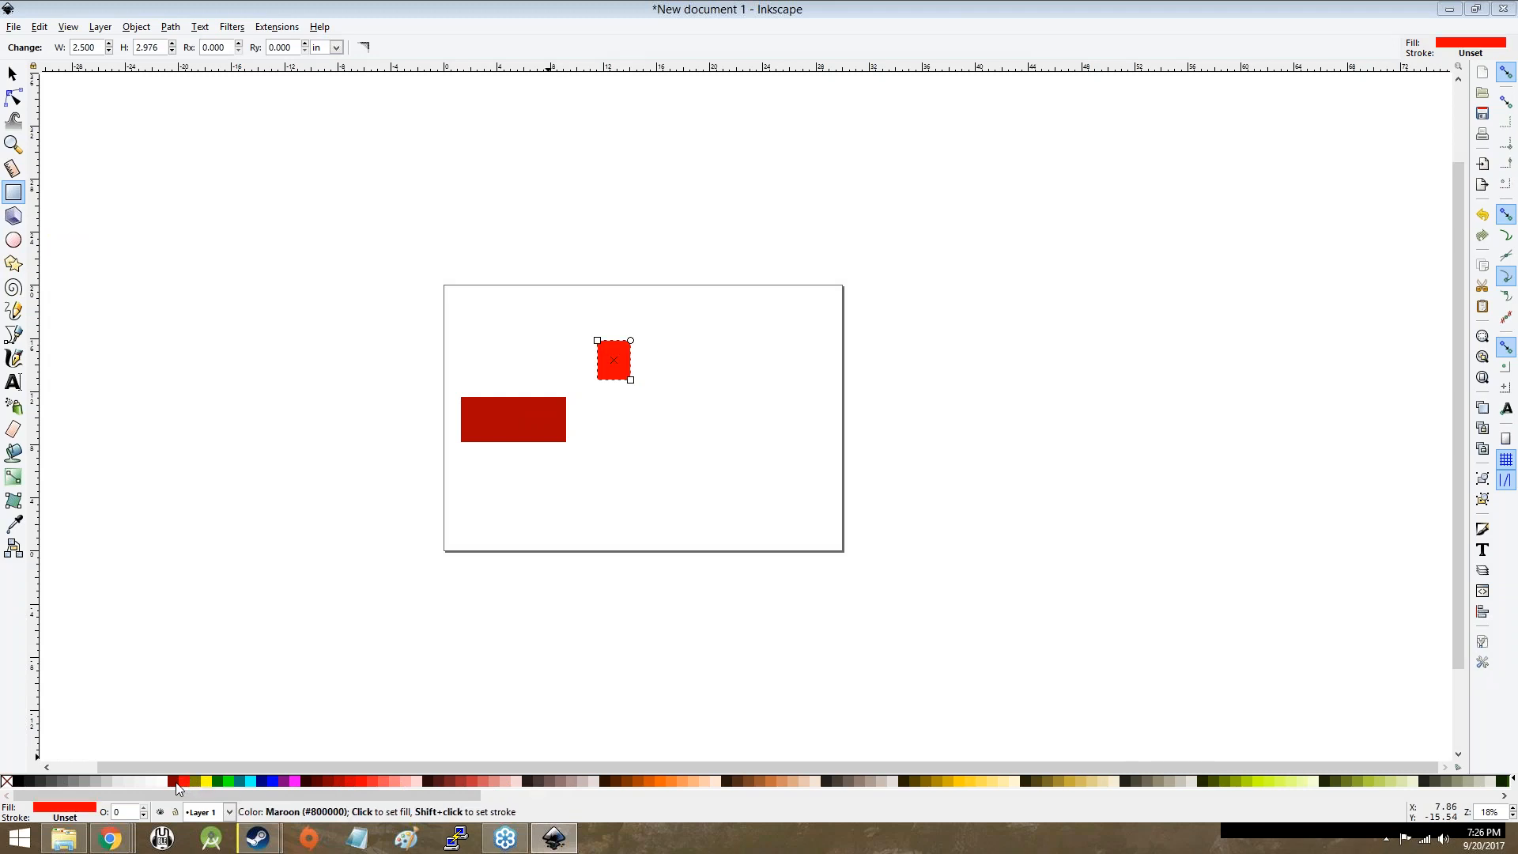
Step: Fill the second rectangle with maroon #800000 and enlarge it to about 4.4 x 4.0 in
{"action": "left_click", "coordinate": [177, 782]}
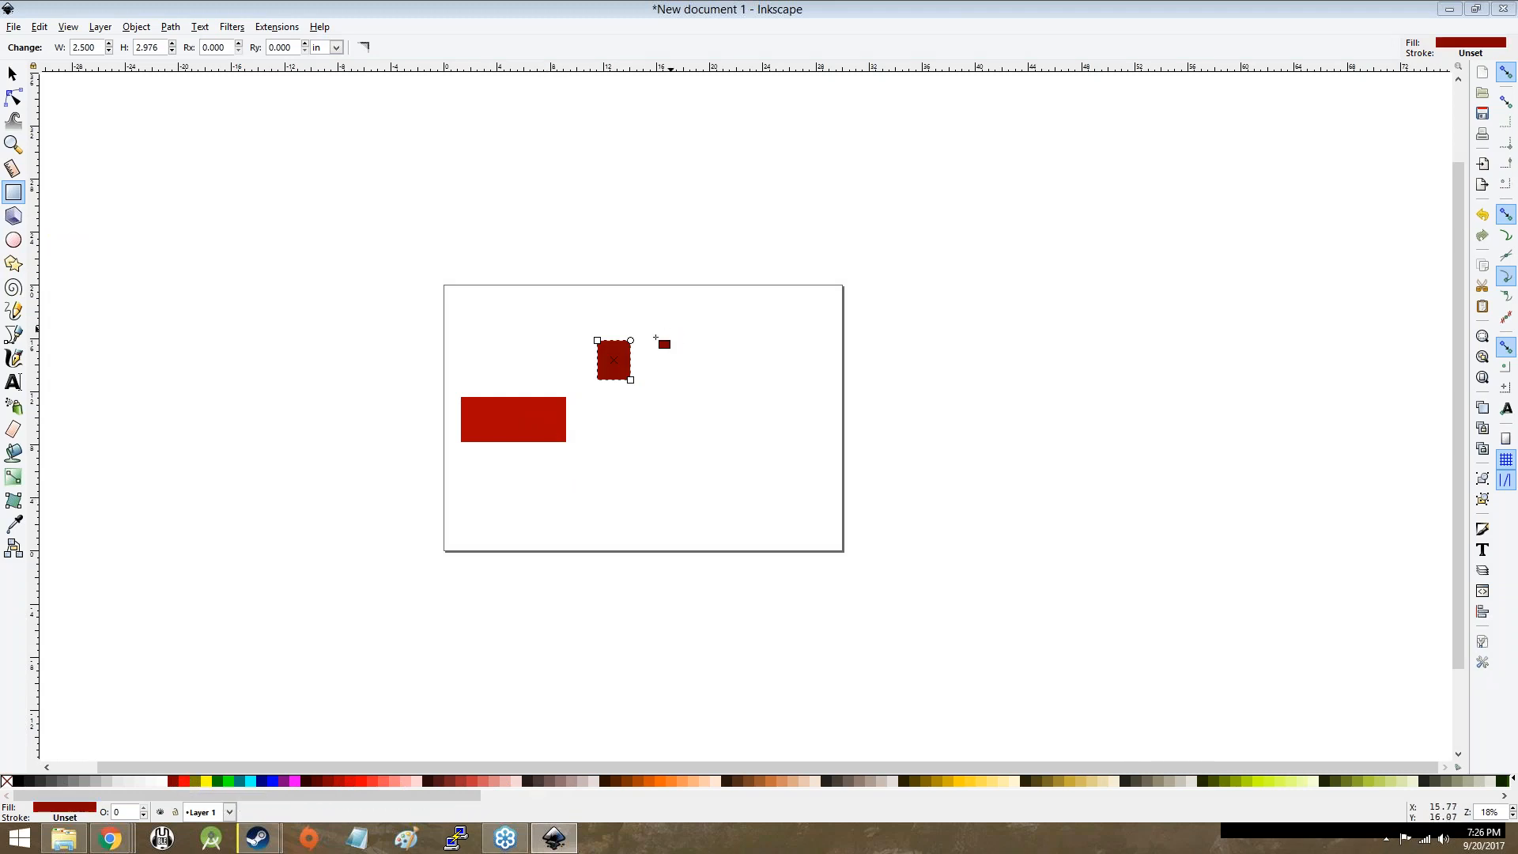
{"action": "left_click", "coordinate": [12, 74]}
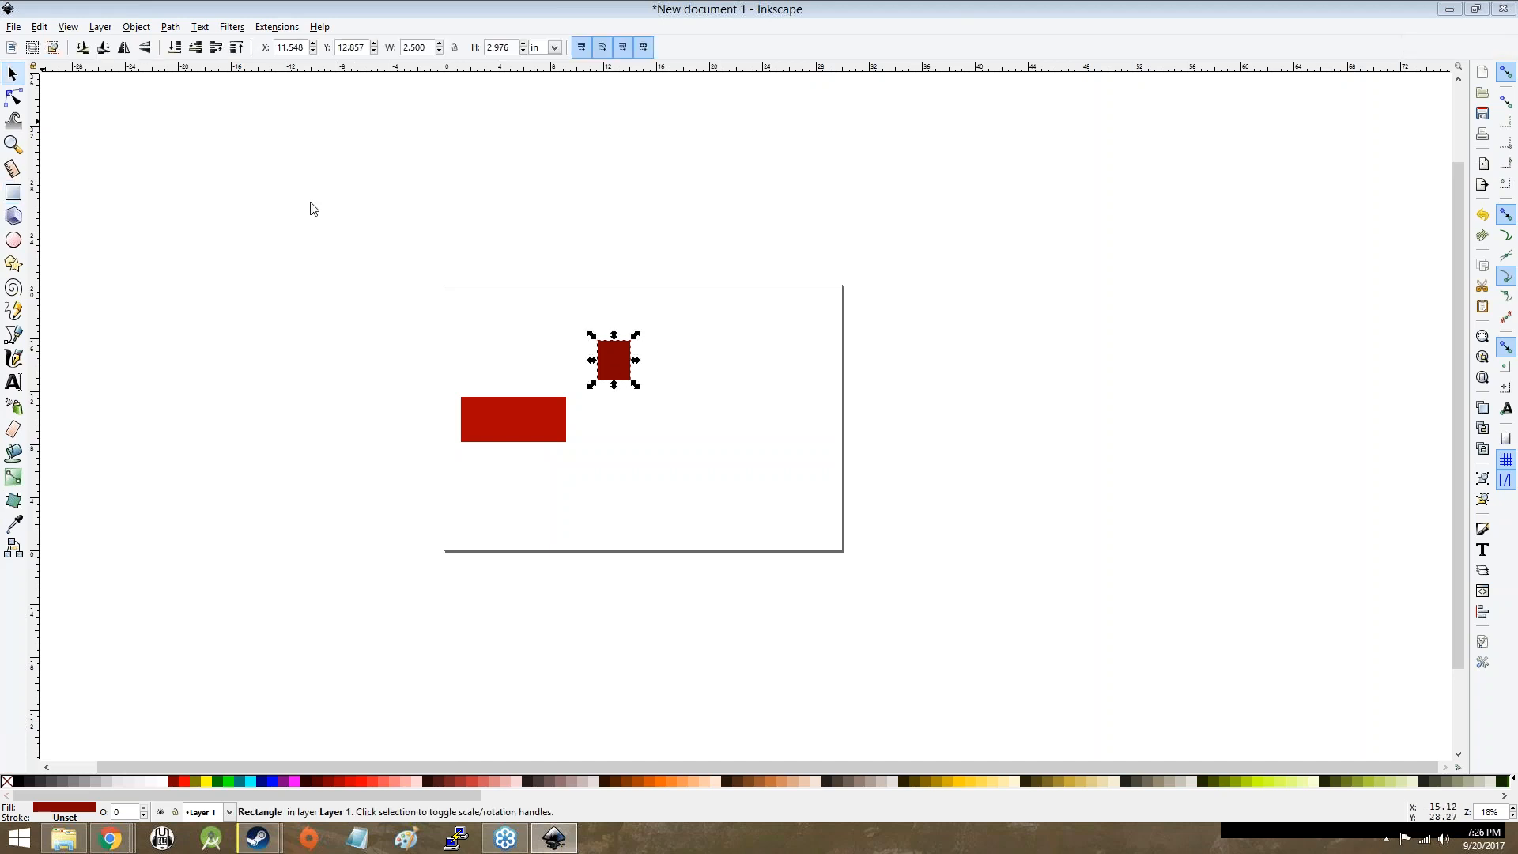
{"action": "key", "text": "r"}
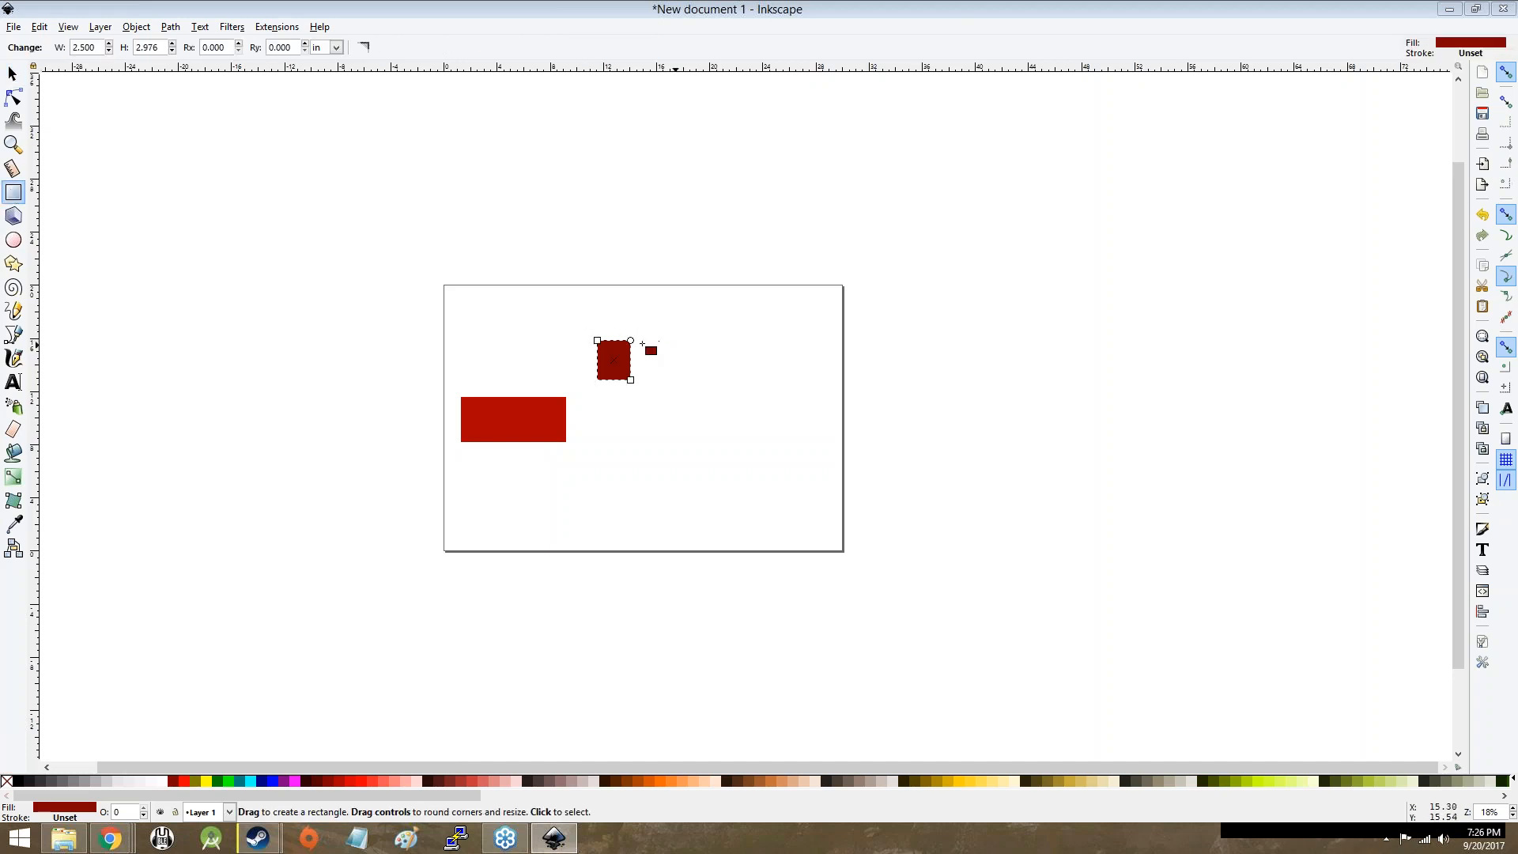
{"action": "scroll", "coordinate": [633, 363], "scroll_direction": "up", "scroll_amount": 5}
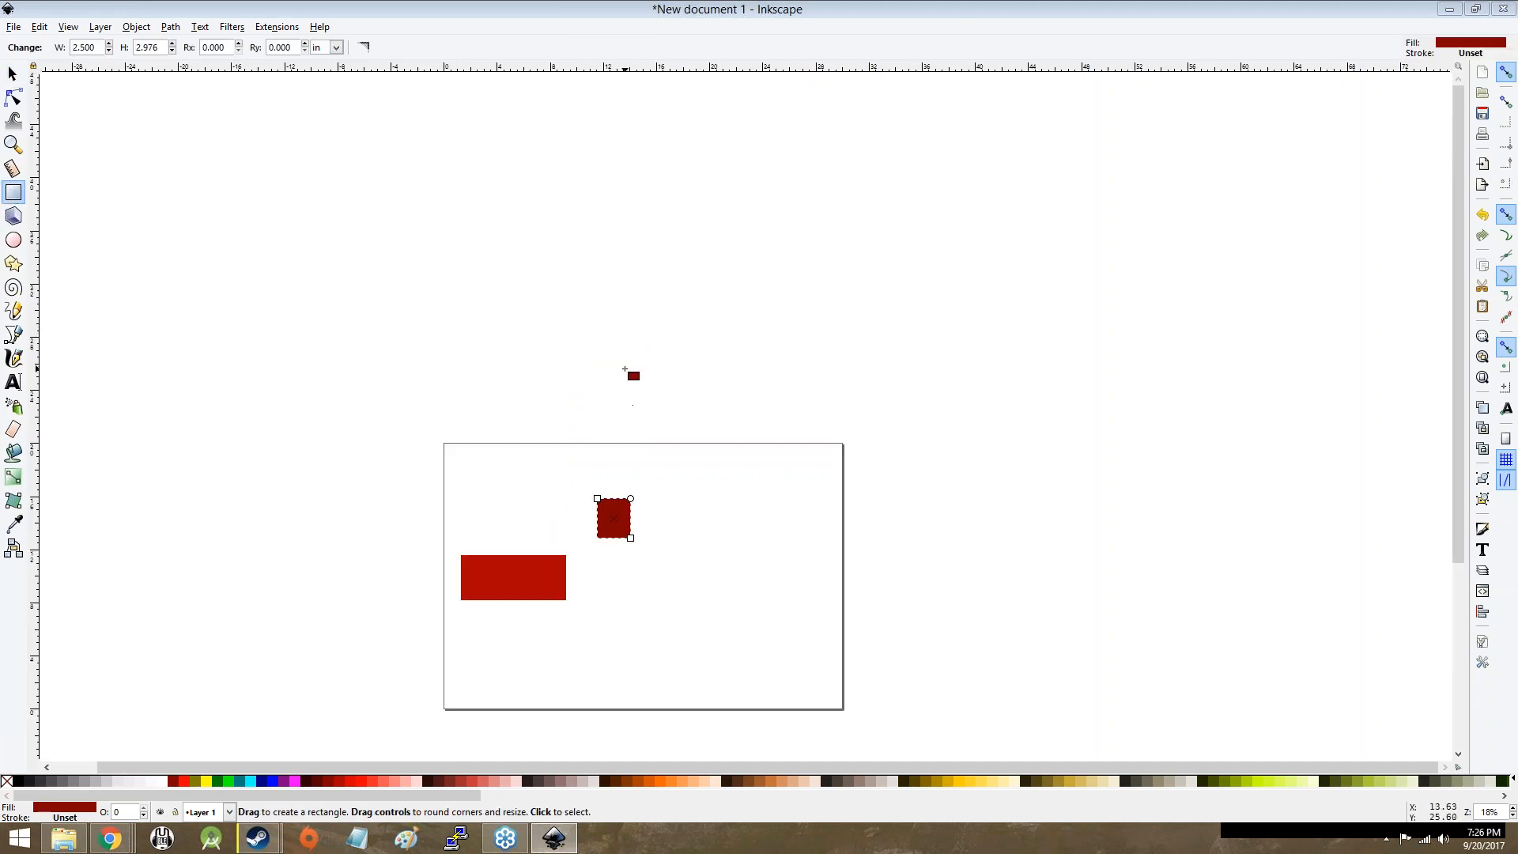
{"action": "scroll", "coordinate": [633, 363], "scroll_direction": "down", "scroll_amount": 2}
{"action": "scroll", "coordinate": [609, 453], "scroll_direction": "up", "scroll_amount": 3}
{"action": "scroll", "coordinate": [613, 456], "scroll_direction": "up", "scroll_amount": 2}
{"action": "mouse_move", "coordinate": [741, 369]}
{"action": "left_mouse_down"}
{"action": "mouse_move", "coordinate": [751, 381]}
{"action": "mouse_move", "coordinate": [741, 365]}
{"action": "left_mouse_up"}
{"action": "left_click_drag", "start_coordinate": [552, 368], "coordinate": [409, 293]}
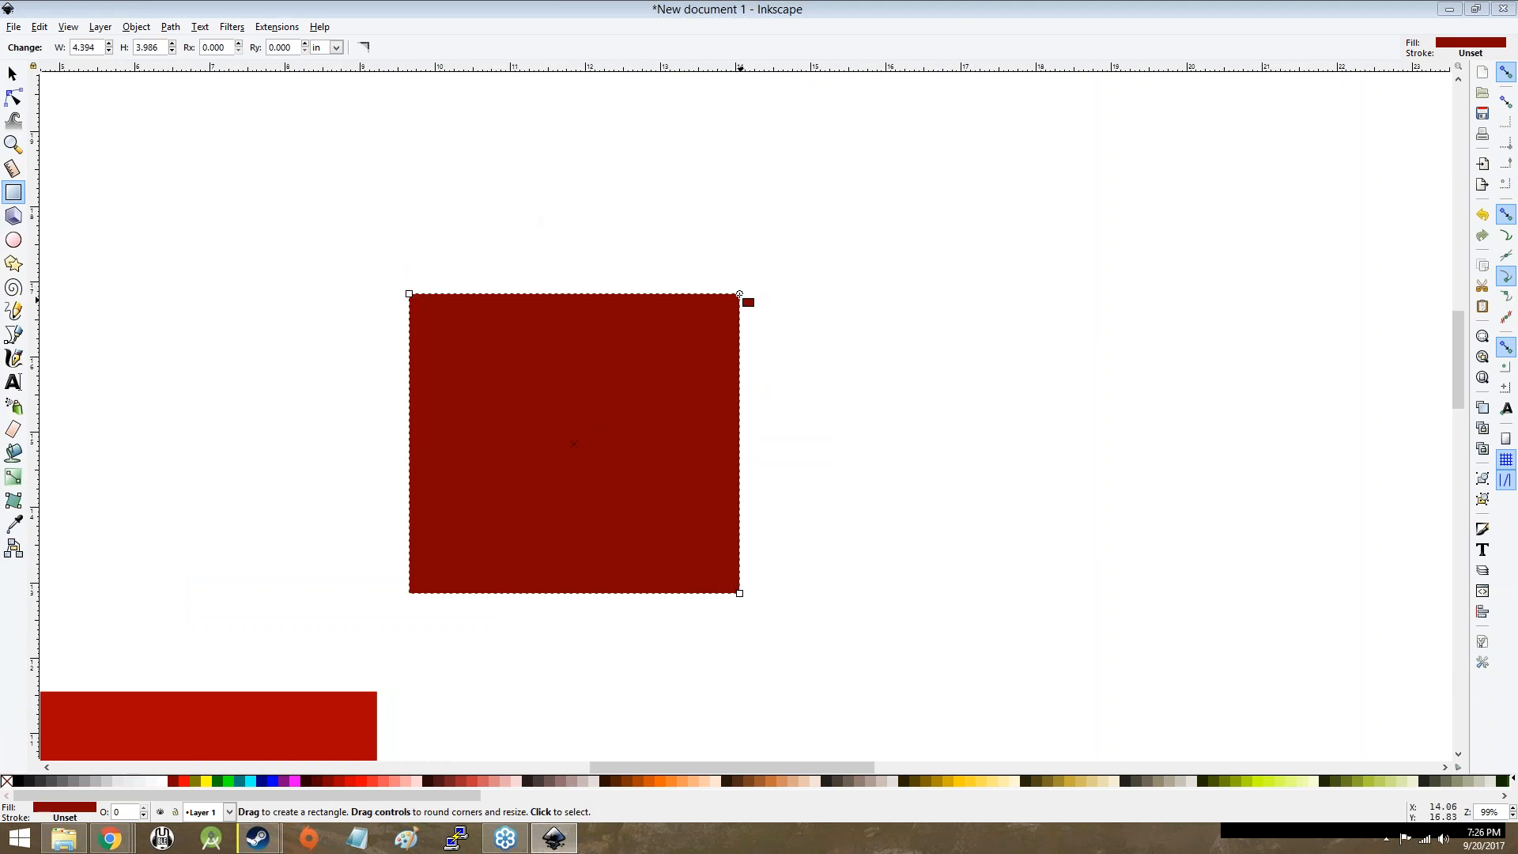
Step: Round the large maroon rectangle's corners and draw two smaller rounded rectangles near it, the one above about 2.8 x 0.7 in
{"action": "left_click_drag", "start_coordinate": [739, 294], "coordinate": [721, 261]}
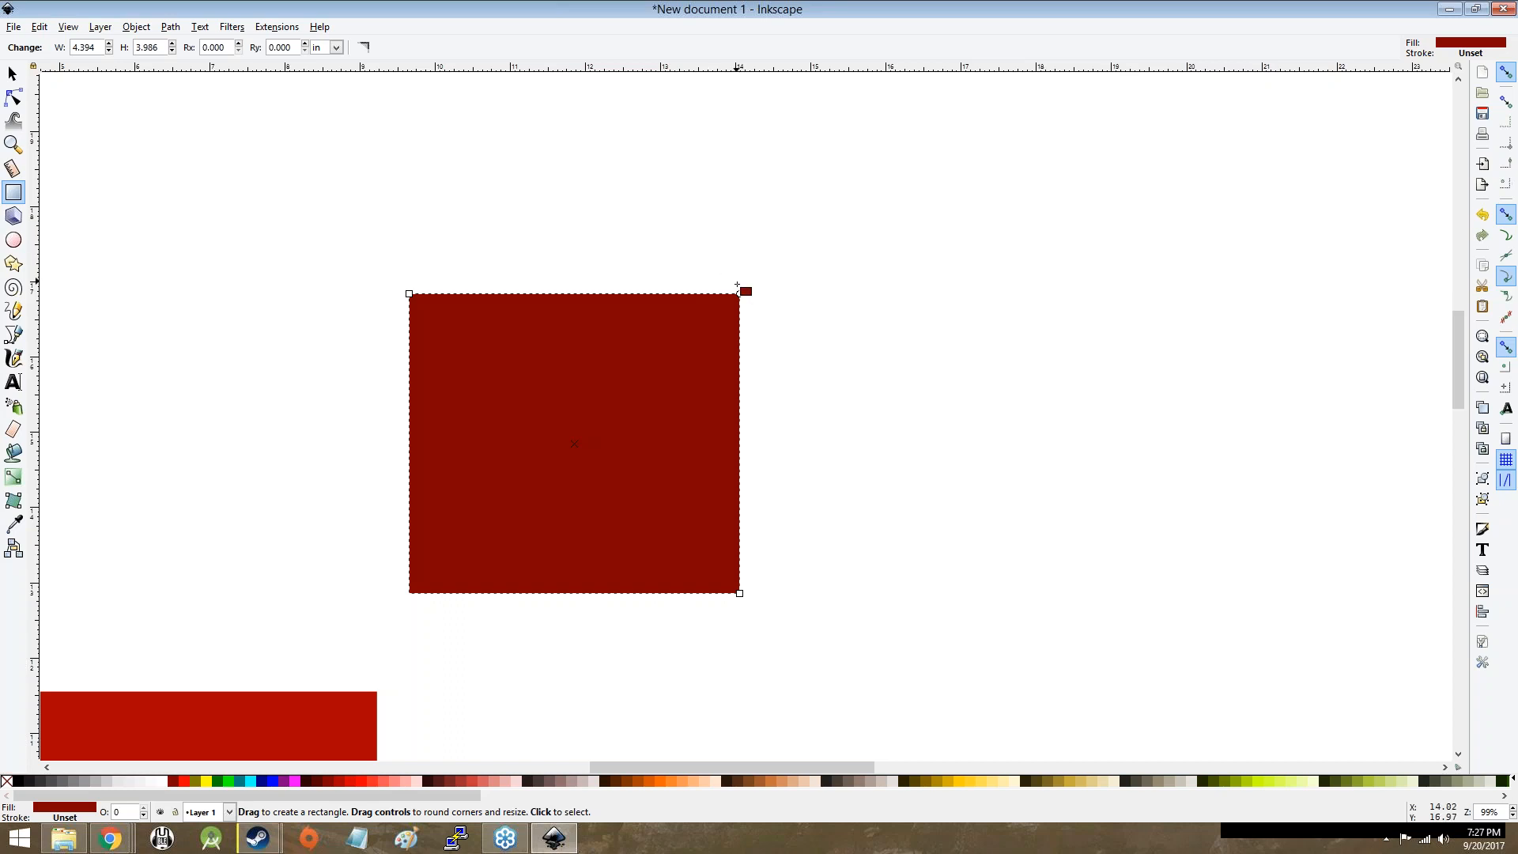
{"action": "mouse_move", "coordinate": [740, 295]}
{"action": "left_mouse_down"}
{"action": "mouse_move", "coordinate": [780, 396]}
{"action": "mouse_move", "coordinate": [749, 346]}
{"action": "mouse_move", "coordinate": [701, 580]}
{"action": "mouse_move", "coordinate": [769, 411]}
{"action": "mouse_move", "coordinate": [764, 450]}
{"action": "mouse_move", "coordinate": [775, 339]}
{"action": "mouse_move", "coordinate": [850, 328]}
{"action": "mouse_move", "coordinate": [889, 397]}
{"action": "left_mouse_up"}
{"action": "left_click_drag", "start_coordinate": [663, 168], "coordinate": [873, 221]}
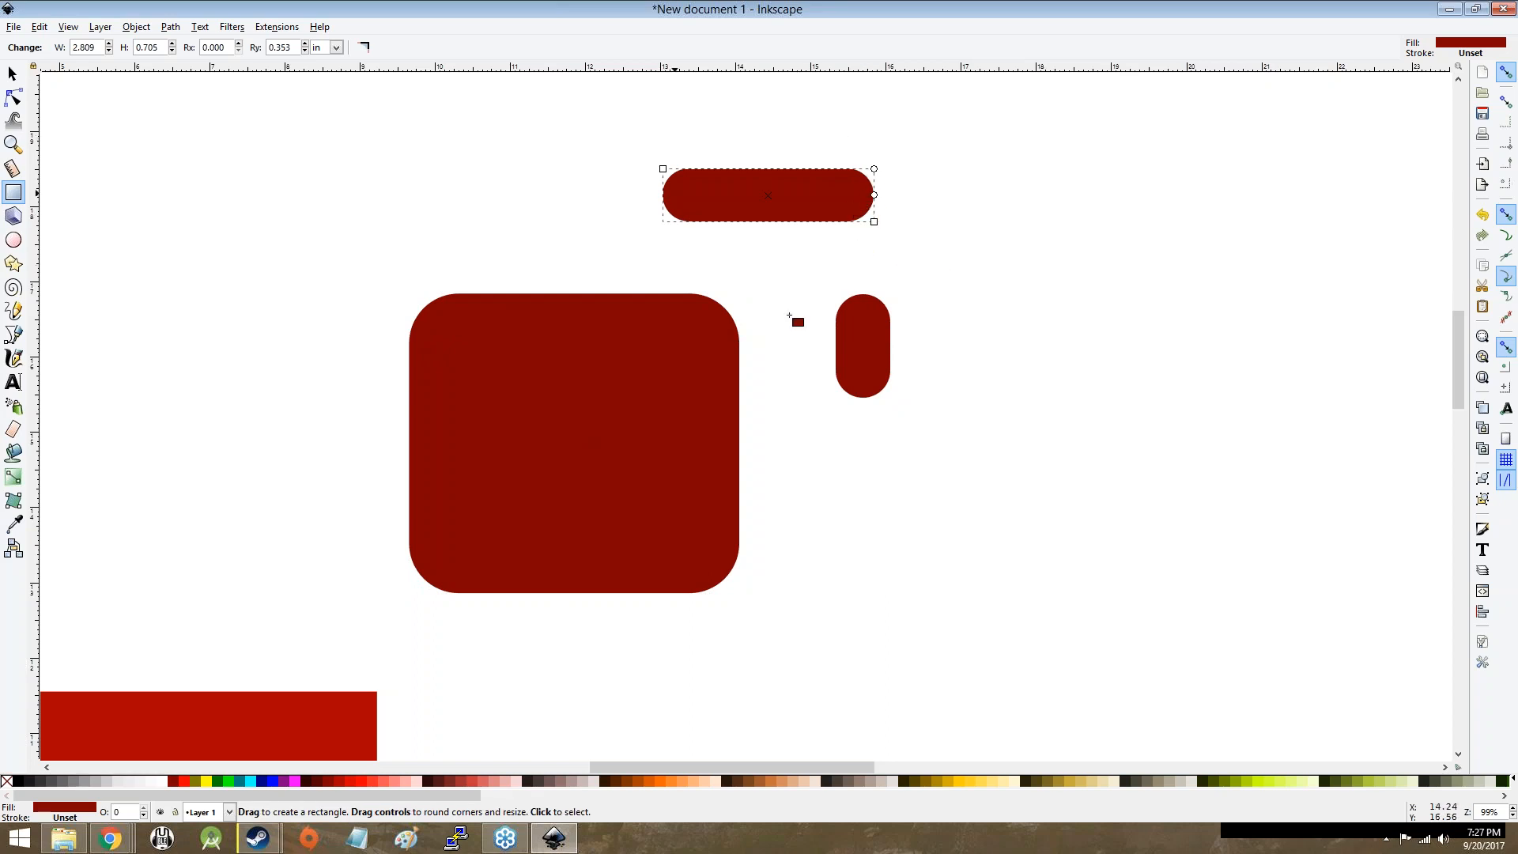
Step: Restore sharp corners on the 2.8 x 0.7 in rectangle and draw an orange rectangle about 0.8 x 0.6 in near the page's upper left
{"action": "left_click", "coordinate": [874, 194], "text": "shift"}
{"action": "left_click_drag", "start_coordinate": [187, 145], "coordinate": [247, 193]}
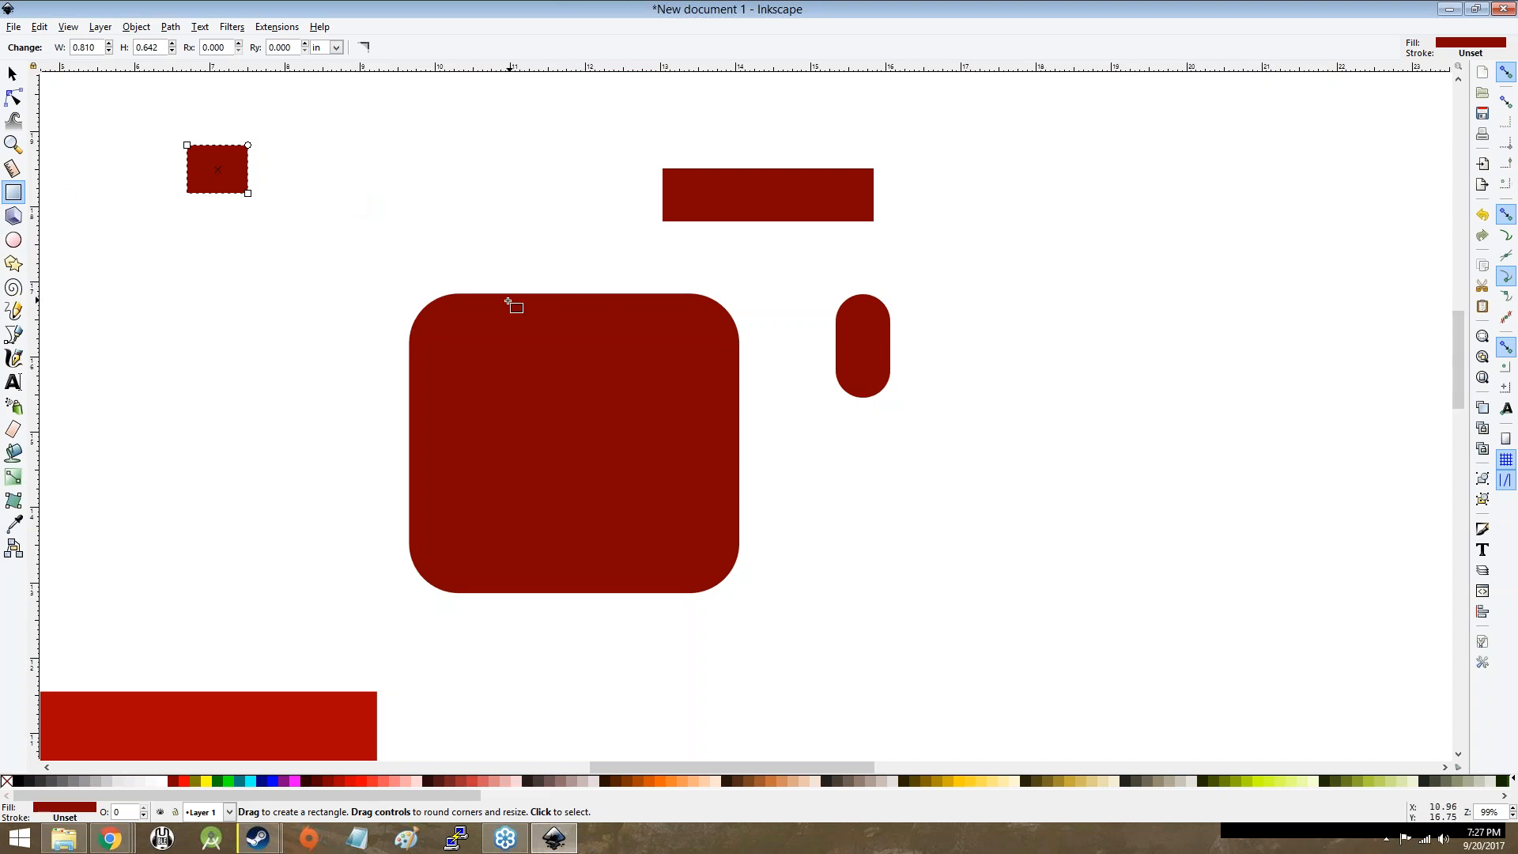
{"action": "scroll", "coordinate": [506, 300], "scroll_direction": "down", "scroll_amount": 1}
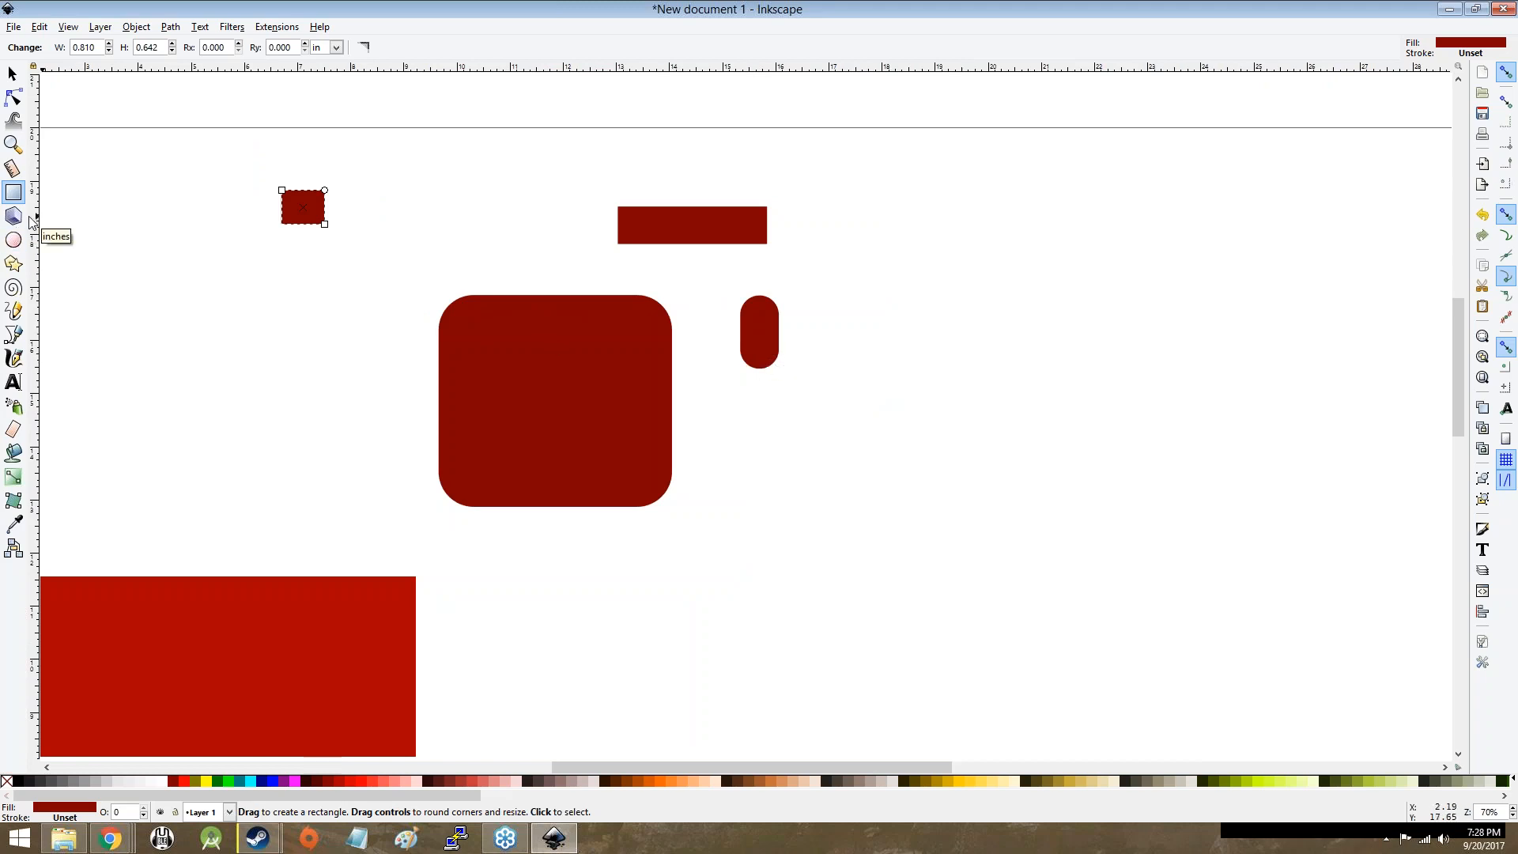
{"action": "left_click", "coordinate": [659, 779]}
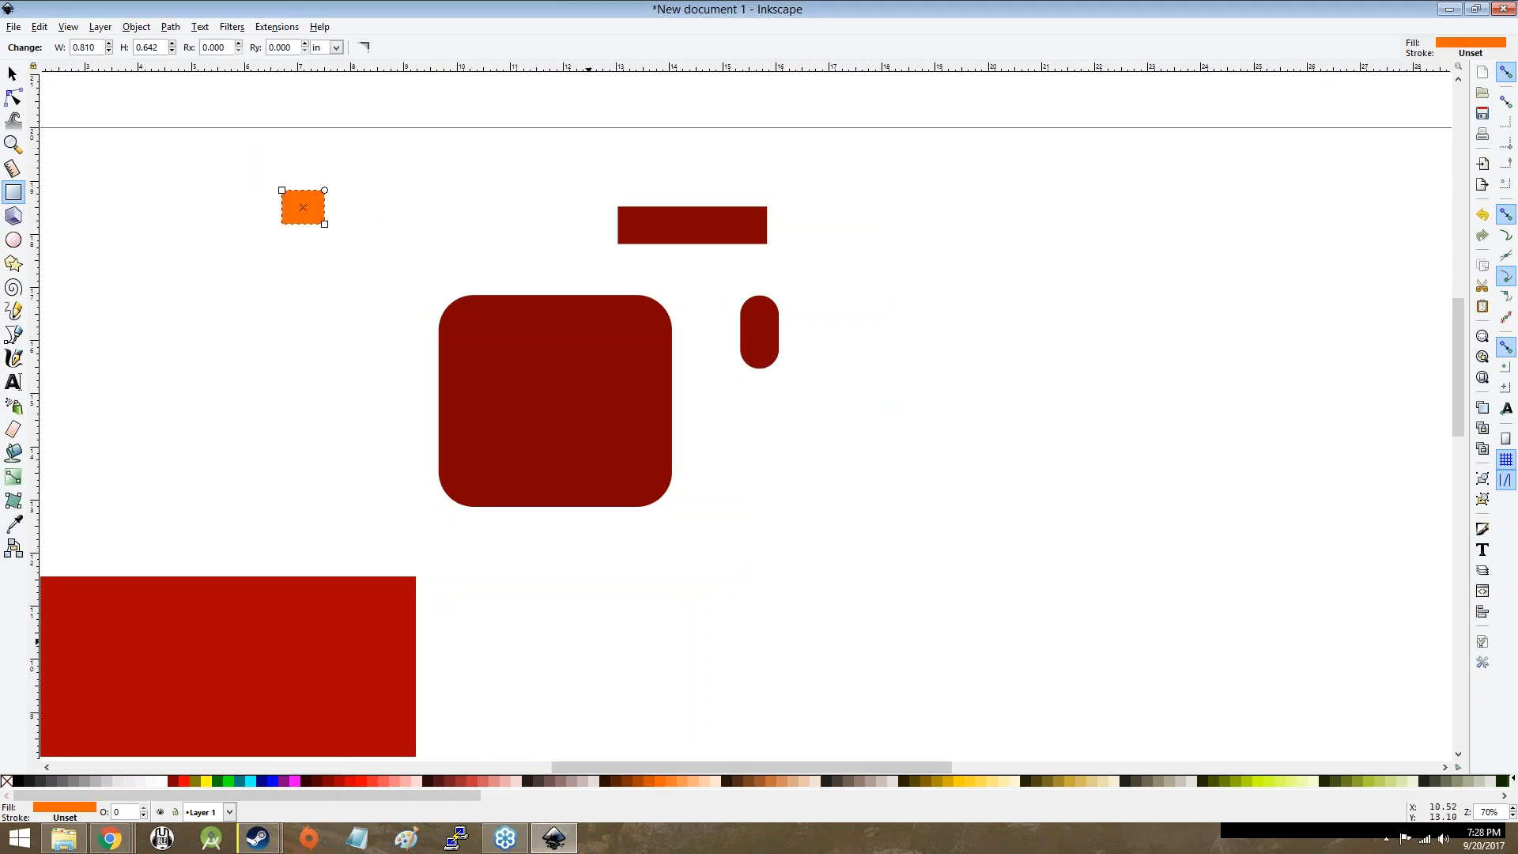
Step: Draw an orange square in the left half of the rounded rectangle with a yellow rectangle about 0.4 x 0.5 in inside it
{"action": "mouse_move", "coordinate": [466, 375]}
{"action": "left_mouse_down"}
{"action": "mouse_move", "coordinate": [518, 426]}
{"action": "mouse_move", "coordinate": [507, 412]}
{"action": "left_mouse_up"}
{"action": "left_click", "coordinate": [959, 781]}
{"action": "left_click", "coordinate": [812, 456]}
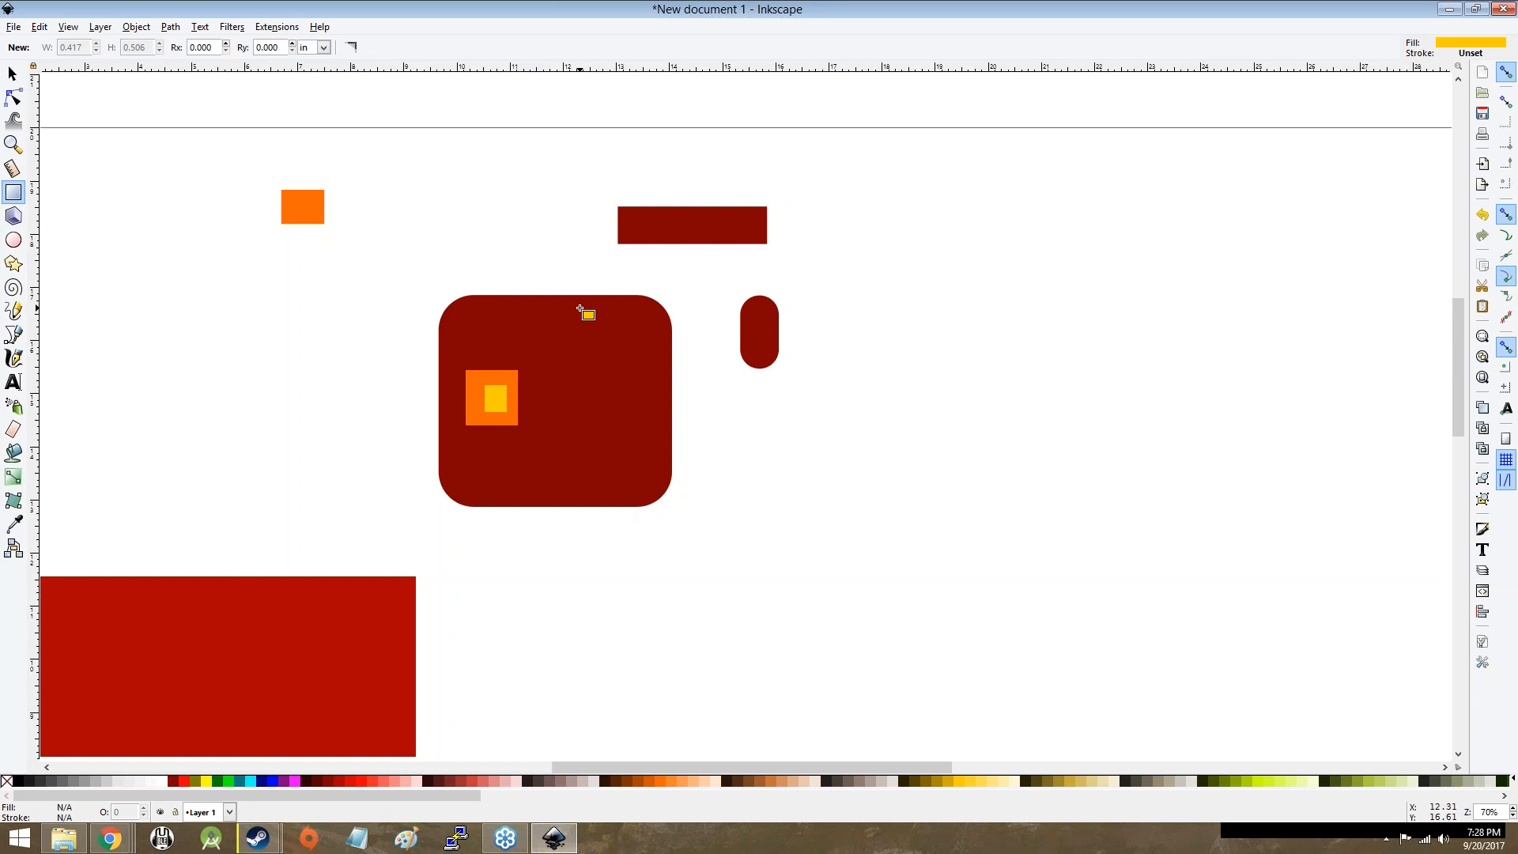
Step: Draw a dark brown rectangle about 1.7 x 2.5 in in the rounded rectangle's right half with an orange one about 0.6 x 1.2 in inside
{"action": "left_click_drag", "start_coordinate": [552, 328], "coordinate": [645, 461]}
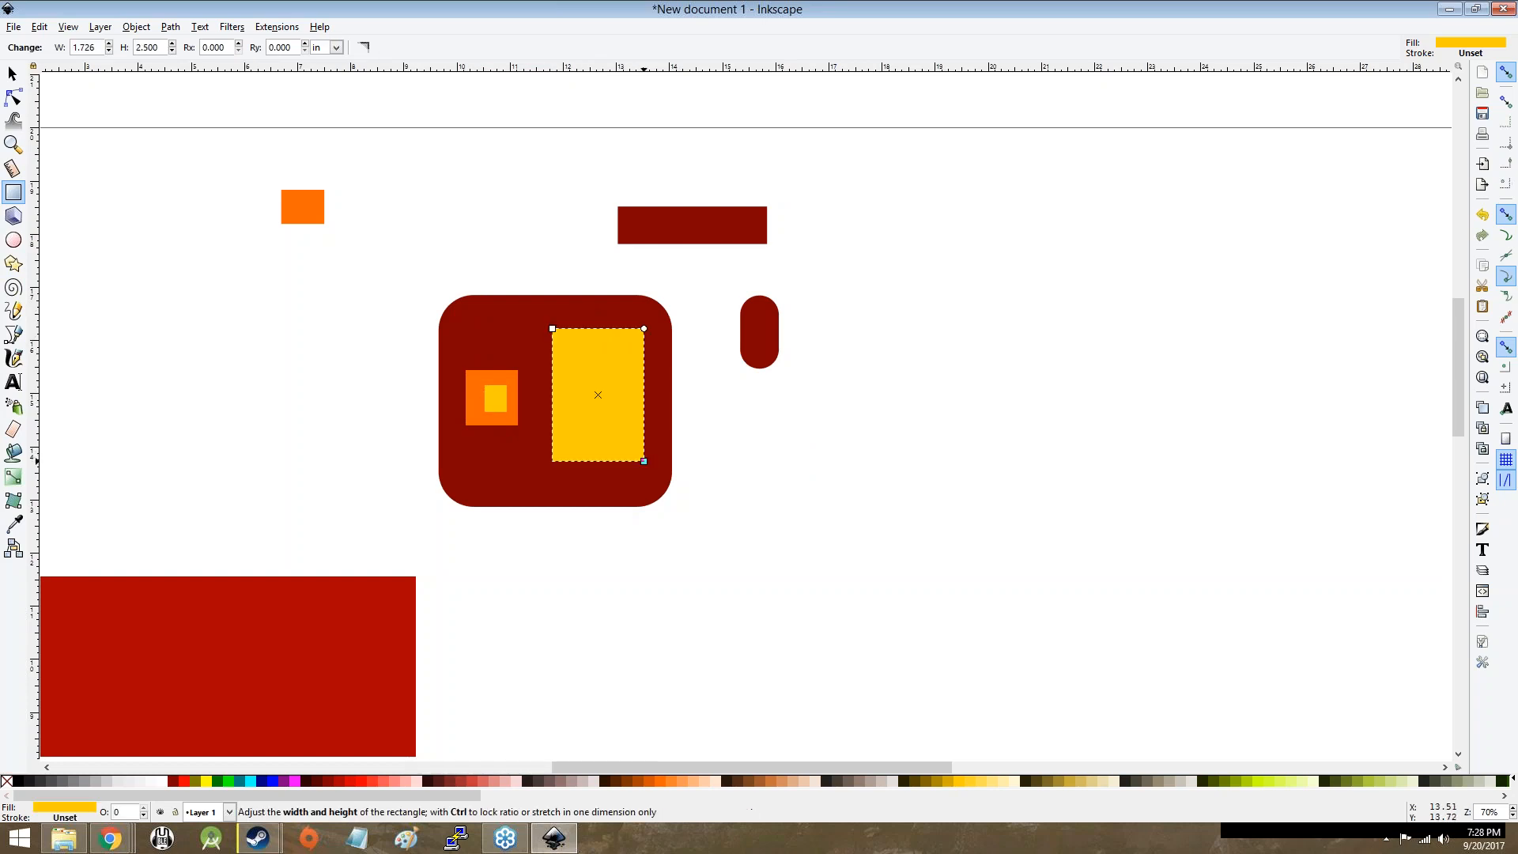
{"action": "left_click", "coordinate": [618, 781]}
{"action": "left_click_drag", "start_coordinate": [615, 424], "coordinate": [582, 358]}
{"action": "left_click", "coordinate": [647, 783]}
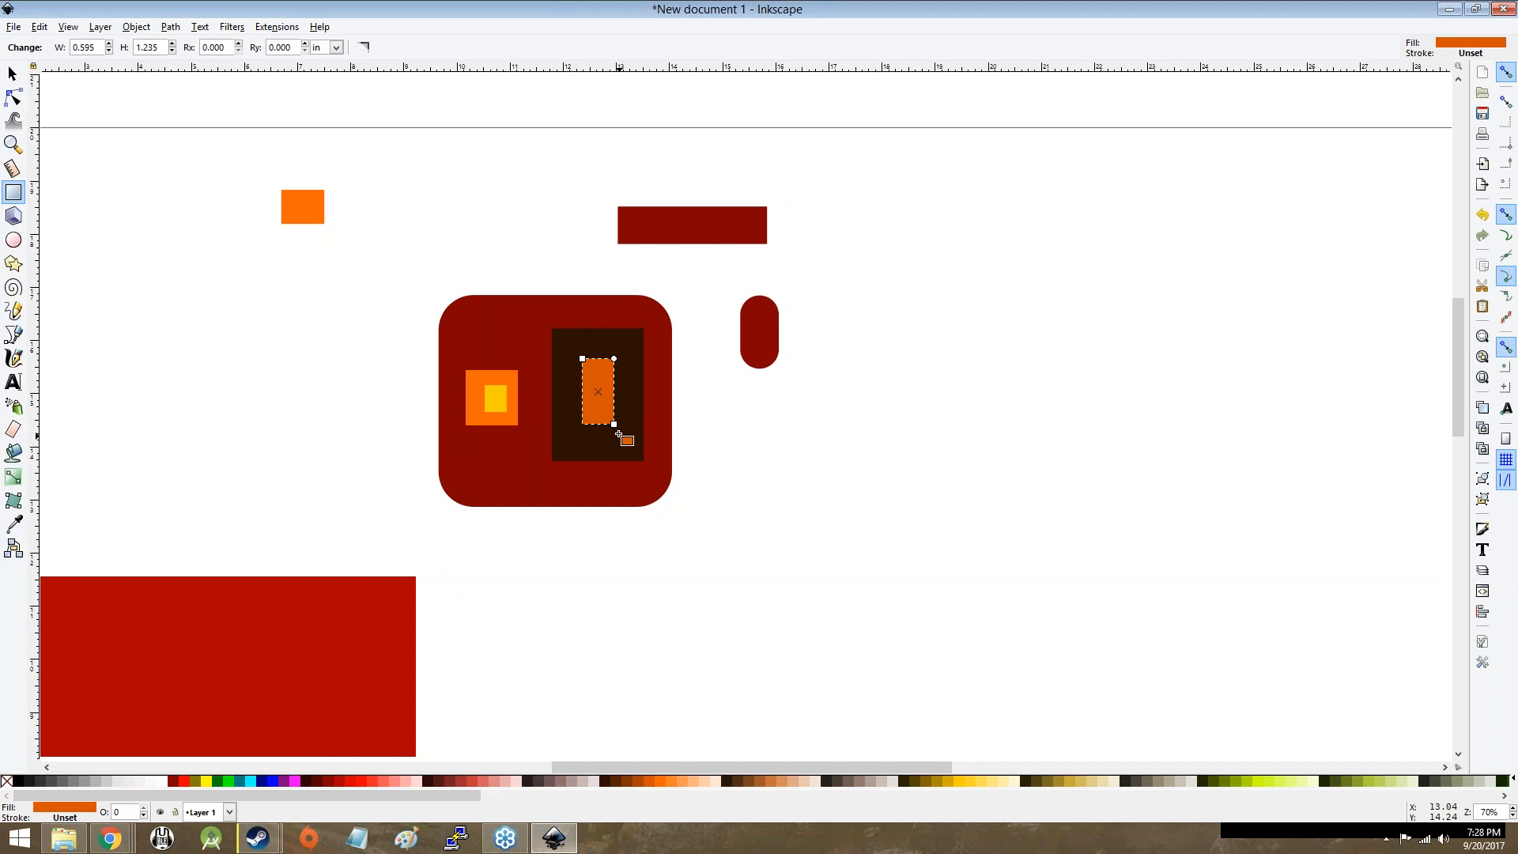
Step: Enlarge the orange rectangle inside the dark brown one to about 1.0 x 1.8 in, leaving an even border
{"action": "left_click_drag", "start_coordinate": [614, 422], "coordinate": [624, 435]}
{"action": "left_click_drag", "start_coordinate": [583, 359], "coordinate": [571, 352]}
{"action": "left_click_drag", "start_coordinate": [624, 435], "coordinate": [623, 444]}
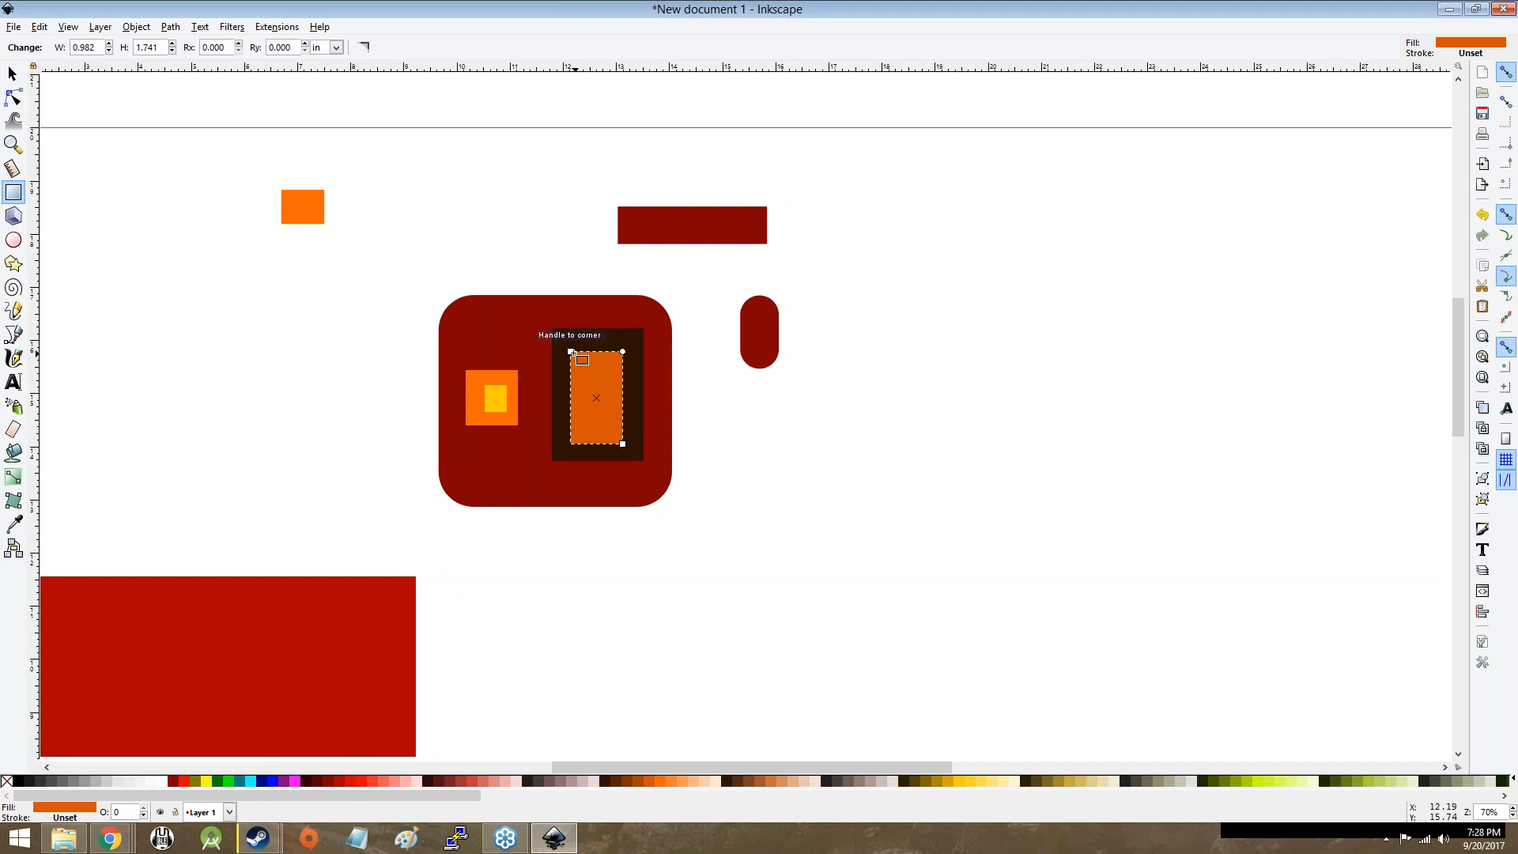
{"action": "left_click_drag", "start_coordinate": [571, 352], "coordinate": [570, 346]}
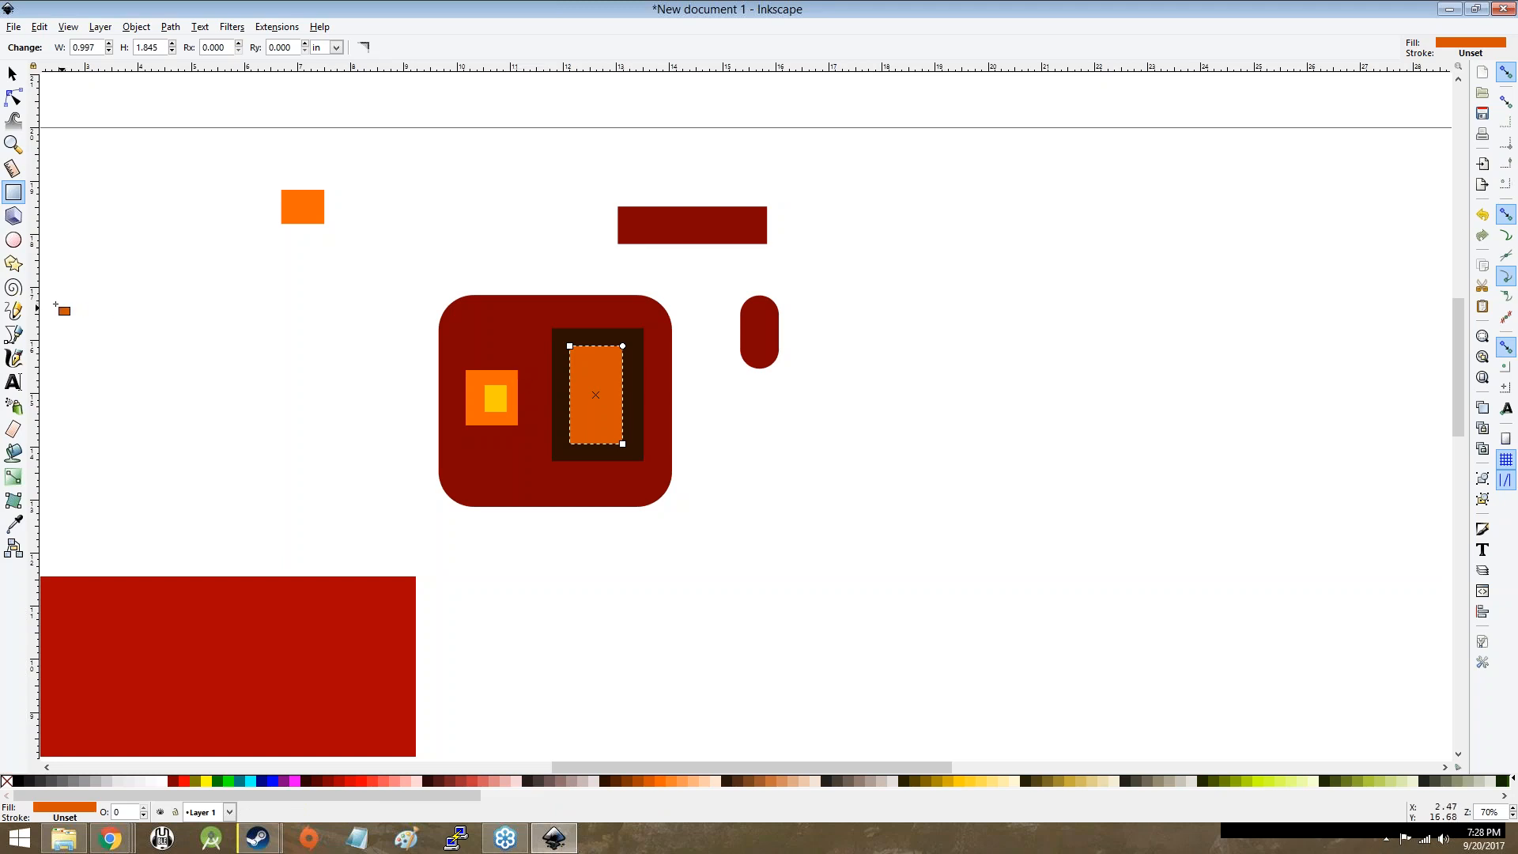
Step: Draw a 3D box to the right of the rounded rectangle and reshape it until its left, right and bottom faces show
{"action": "left_click", "coordinate": [13, 216]}
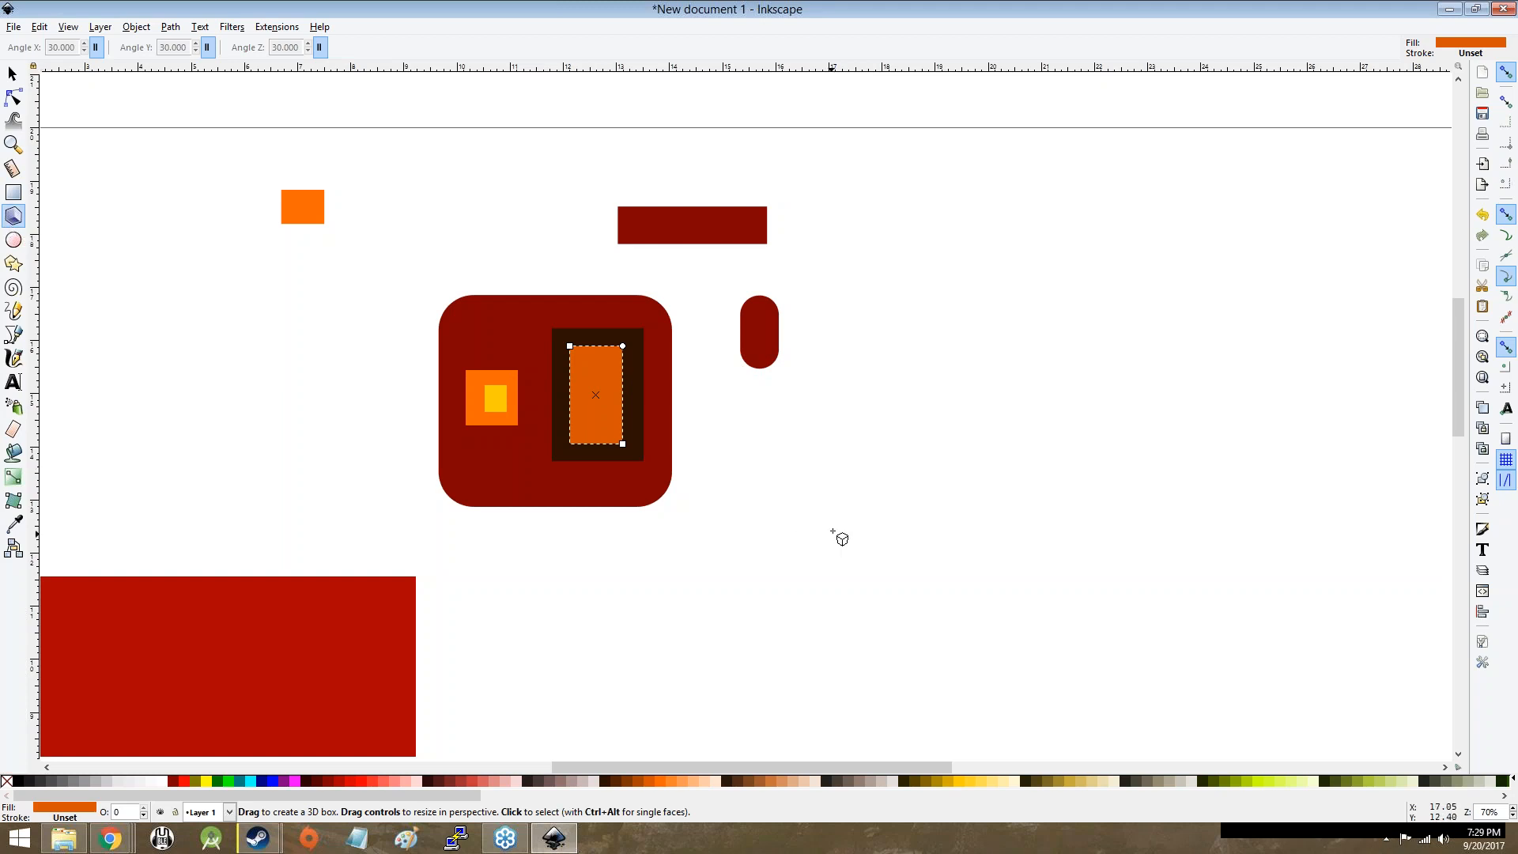
{"action": "left_click_drag", "start_coordinate": [942, 446], "coordinate": [750, 671]}
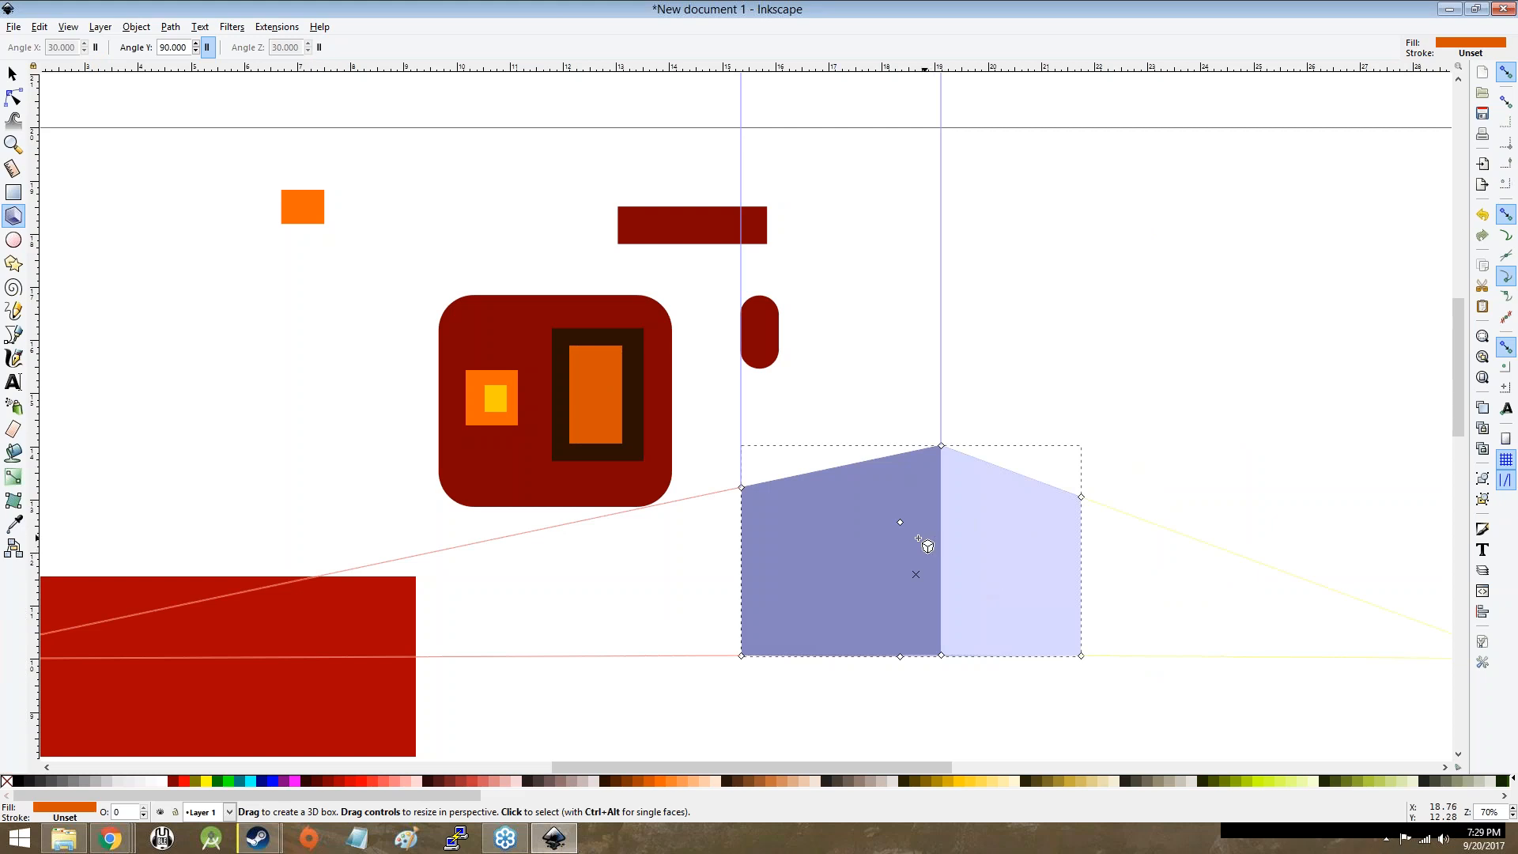
{"action": "left_click_drag", "start_coordinate": [942, 446], "coordinate": [912, 435]}
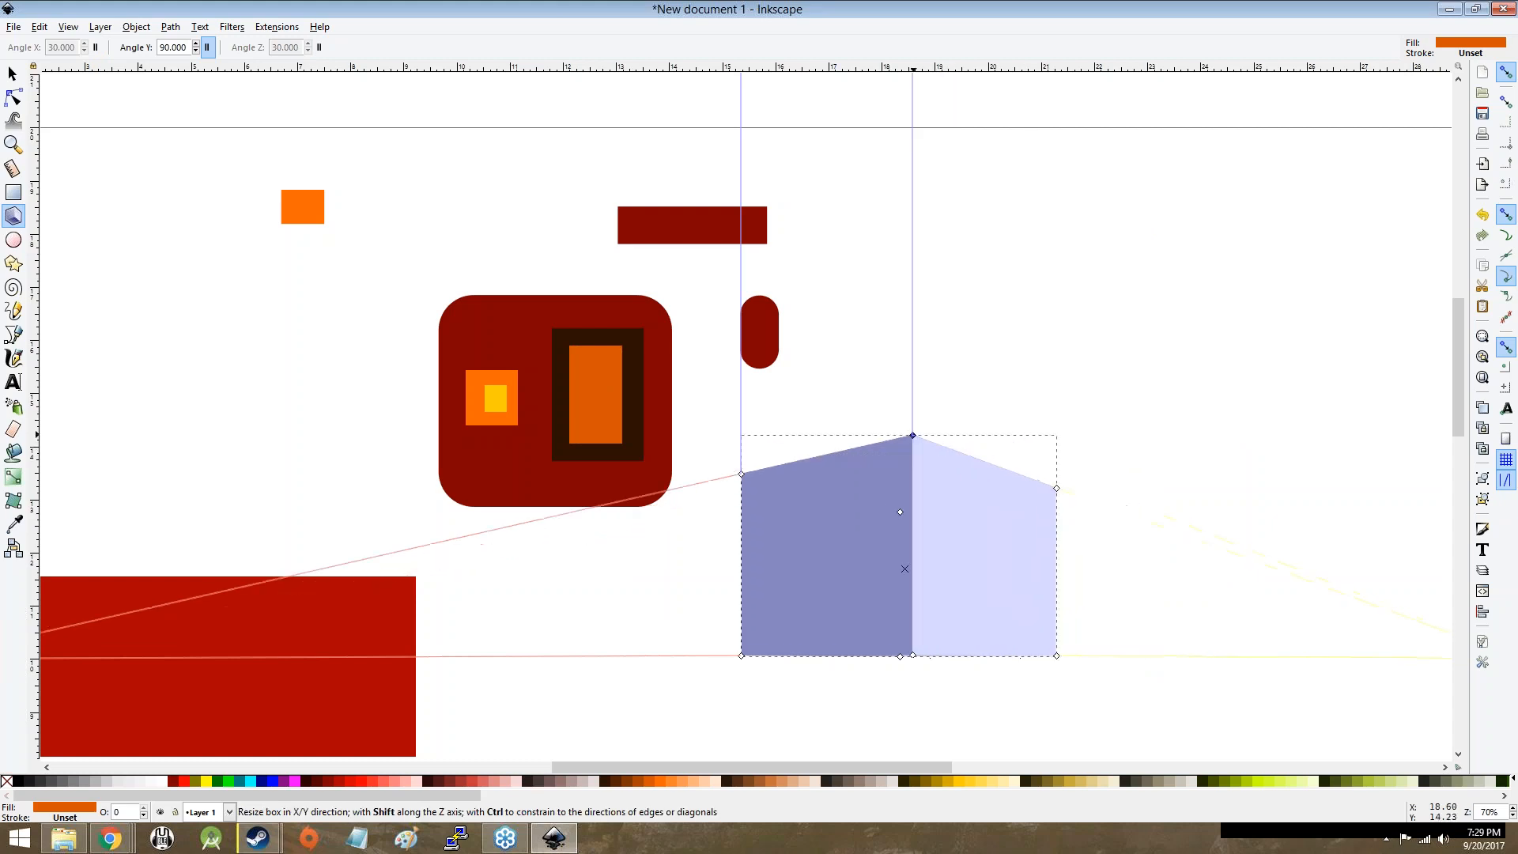
{"action": "left_click_drag", "start_coordinate": [1056, 487], "coordinate": [1078, 560]}
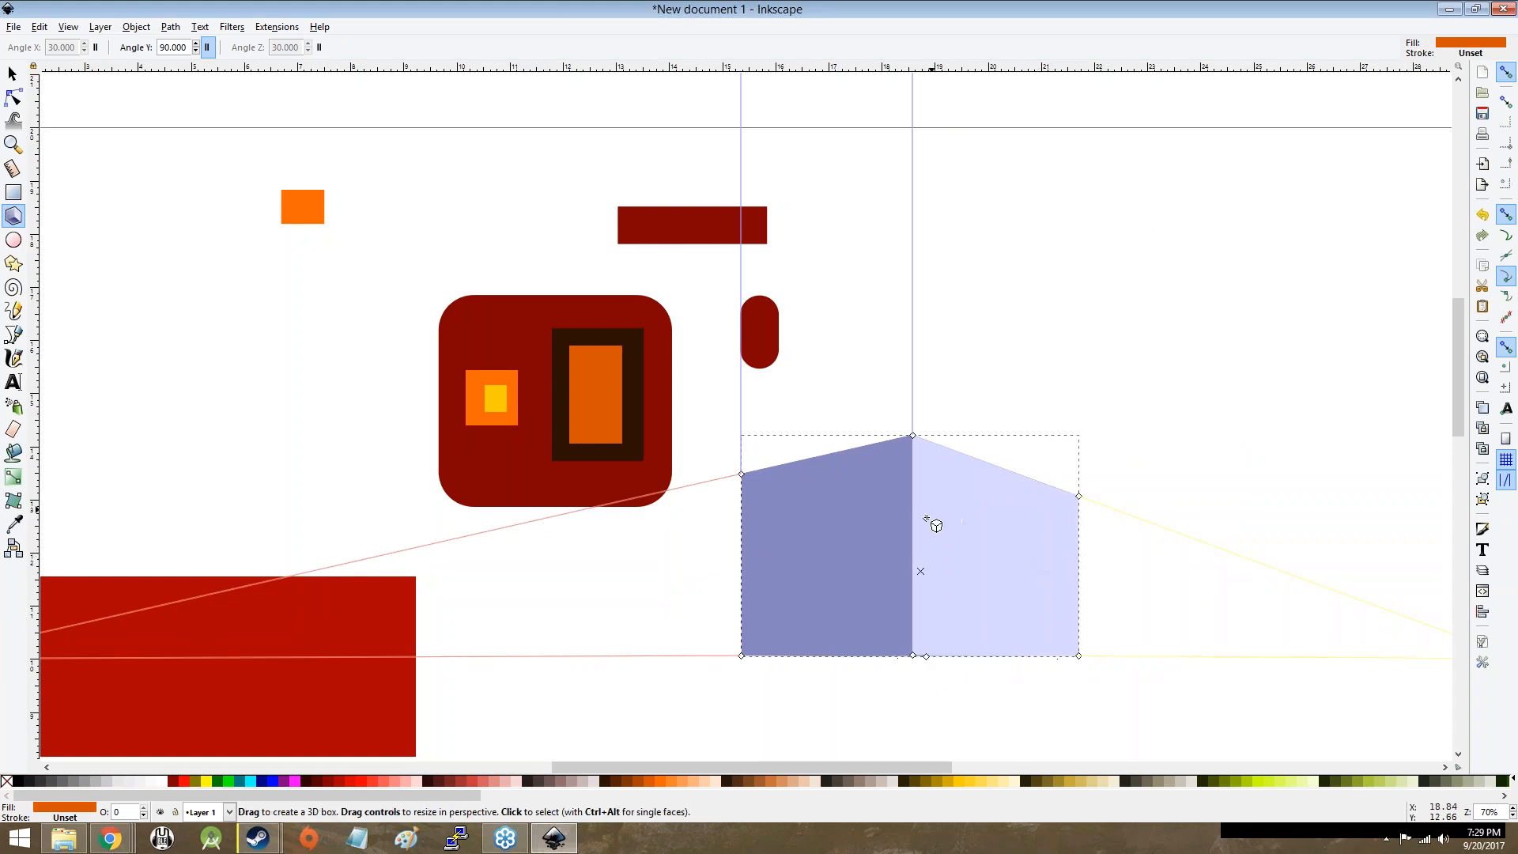
{"action": "left_click_drag", "start_coordinate": [920, 518], "coordinate": [942, 523]}
{"action": "left_click_drag", "start_coordinate": [941, 656], "coordinate": [1067, 573]}
{"action": "left_click_drag", "start_coordinate": [741, 599], "coordinate": [857, 615]}
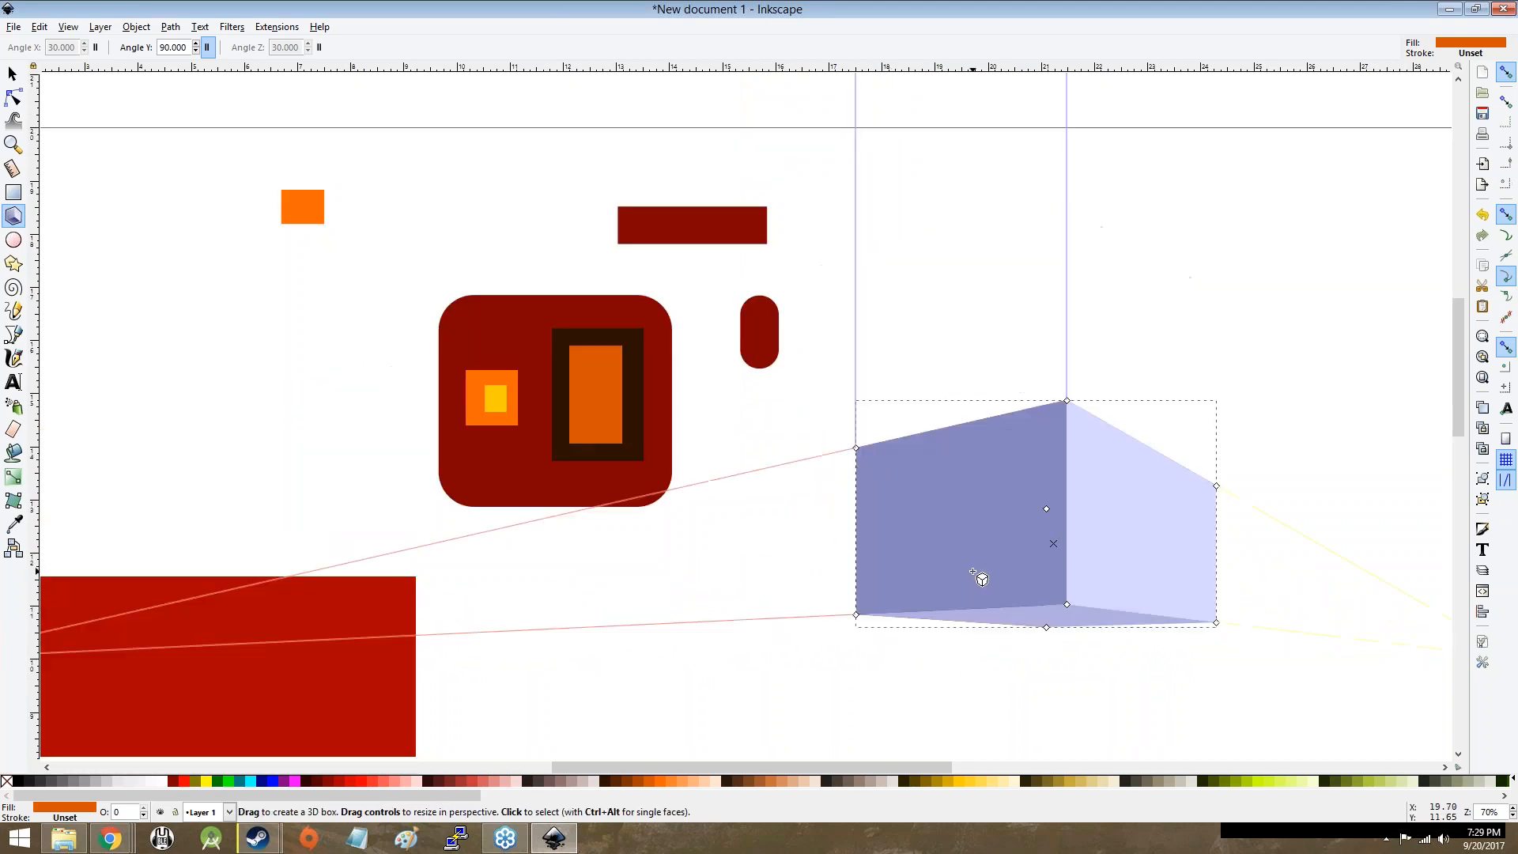
Step: Extend the 3D box's right side slightly toward the vanishing point at the page's right edge
{"action": "scroll", "coordinate": [973, 571], "scroll_direction": "right", "scroll_amount": 2}
{"action": "scroll", "coordinate": [975, 569], "scroll_direction": "up", "scroll_amount": 1}
{"action": "scroll", "coordinate": [975, 569], "scroll_direction": "right", "scroll_amount": 10}
{"action": "scroll", "coordinate": [975, 566], "scroll_direction": "down", "scroll_amount": 2}
{"action": "scroll", "coordinate": [975, 564], "scroll_direction": "right", "scroll_amount": 1}
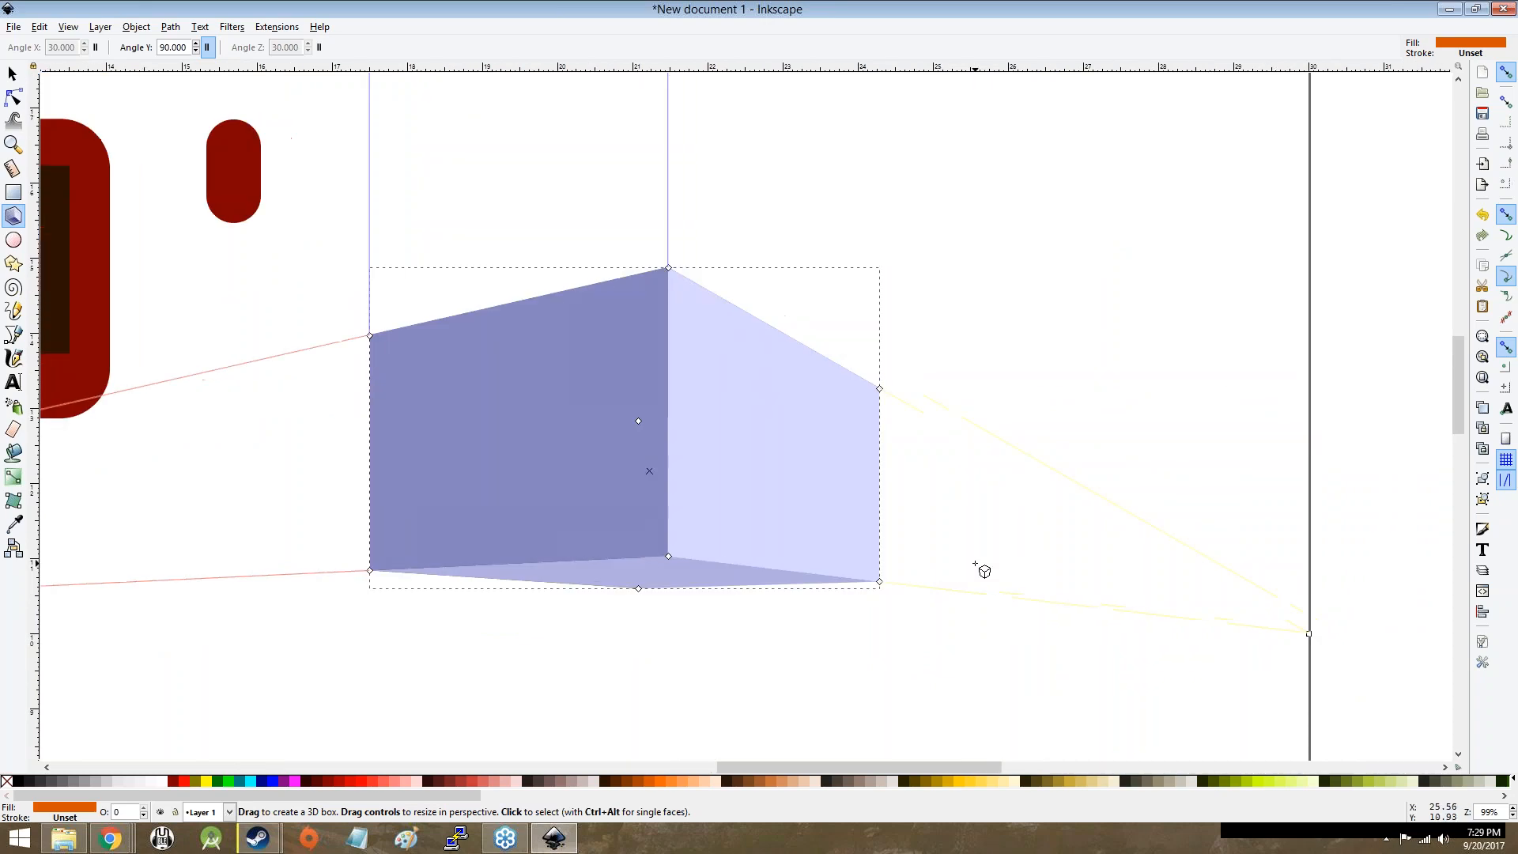
{"action": "scroll", "coordinate": [973, 562], "scroll_direction": "down", "scroll_amount": 1}
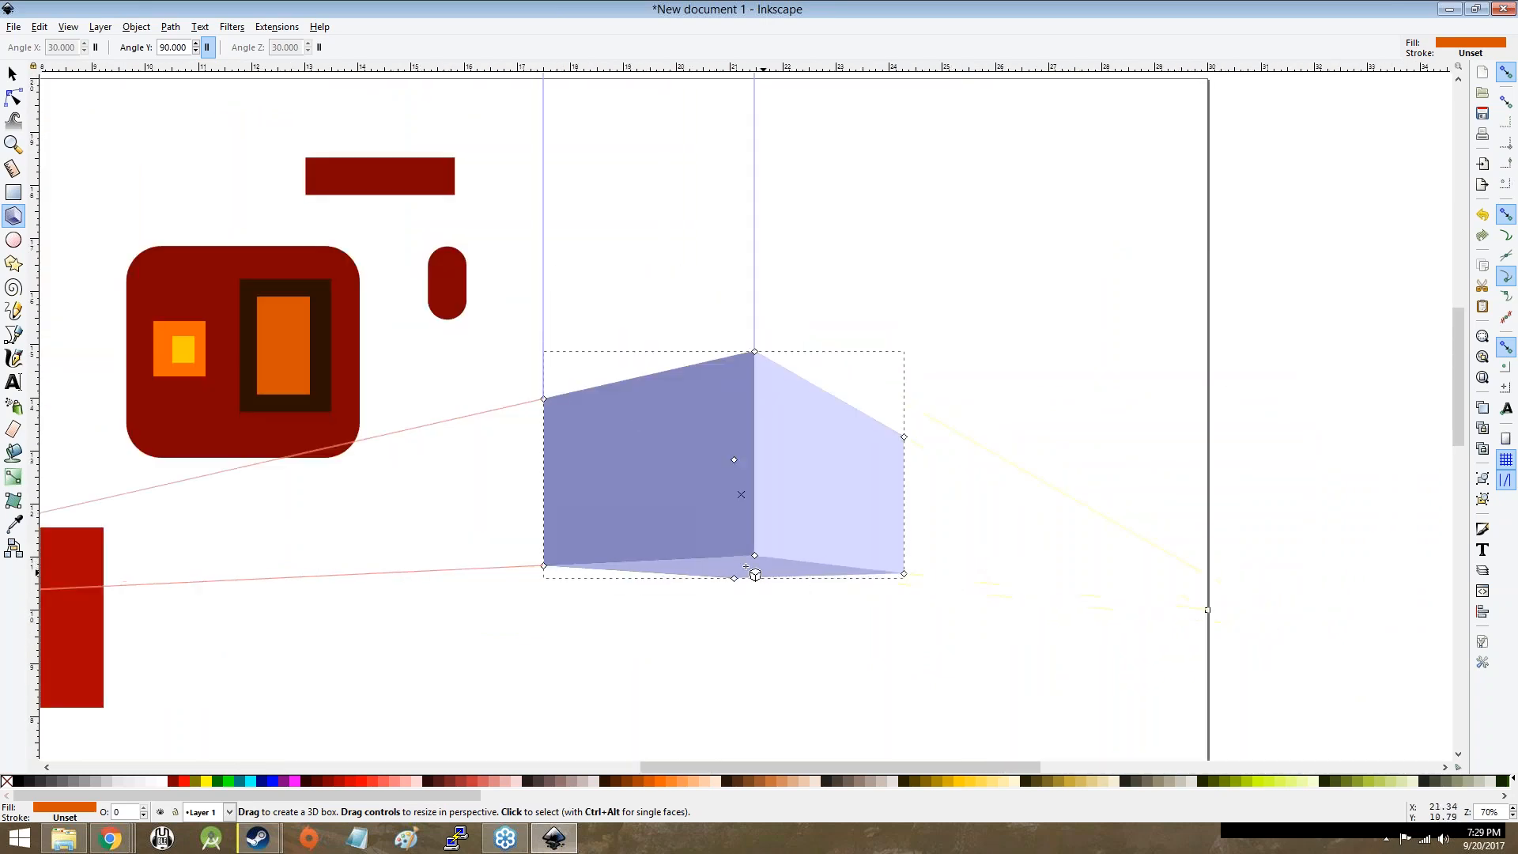
{"action": "mouse_move", "coordinate": [738, 576]}
{"action": "left_mouse_down"}
{"action": "mouse_move", "coordinate": [759, 610]}
{"action": "mouse_move", "coordinate": [749, 632]}
{"action": "mouse_move", "coordinate": [716, 556]}
{"action": "left_mouse_up"}
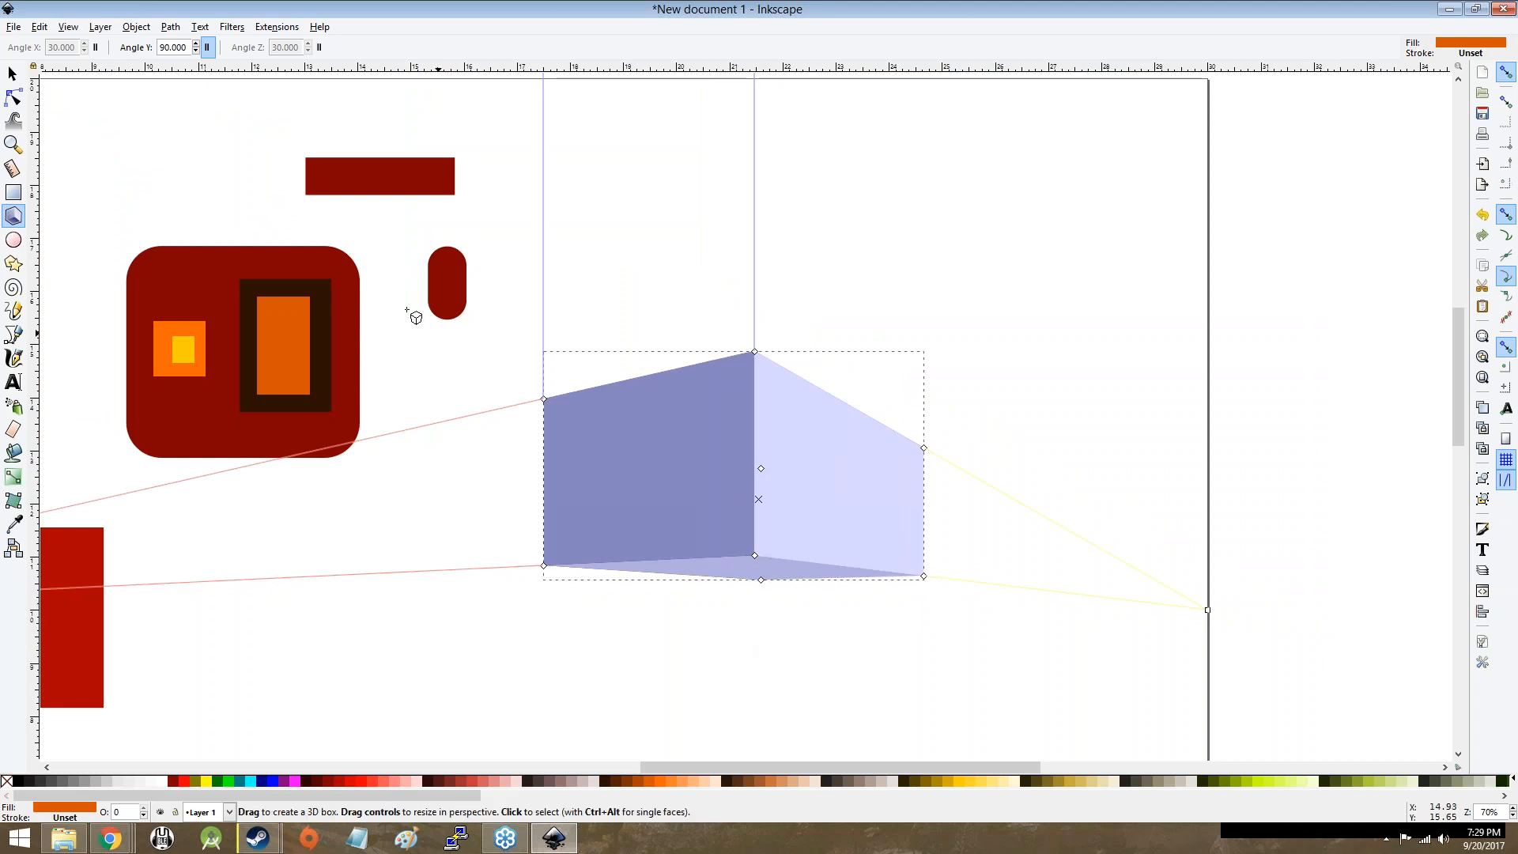
Step: Draw an orange rectangle about 1.6 x 1.7 in on the 3D box's left face and rotate it slightly counterclockwise
{"action": "key", "text": "r"}
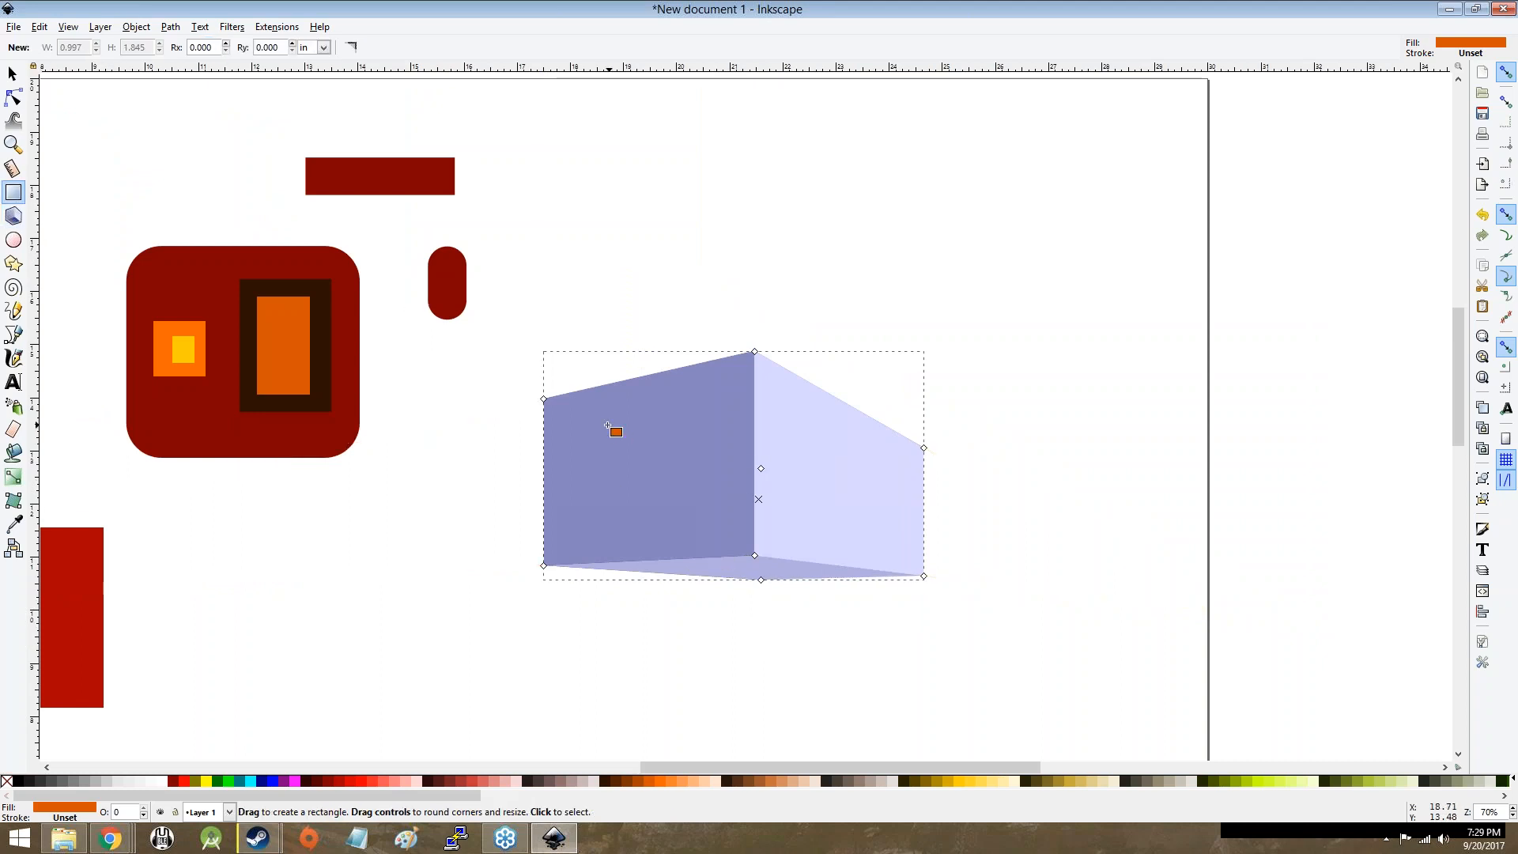
{"action": "left_click_drag", "start_coordinate": [595, 432], "coordinate": [678, 524]}
{"action": "left_click", "coordinate": [13, 74]}
{"action": "left_click", "coordinate": [676, 443]}
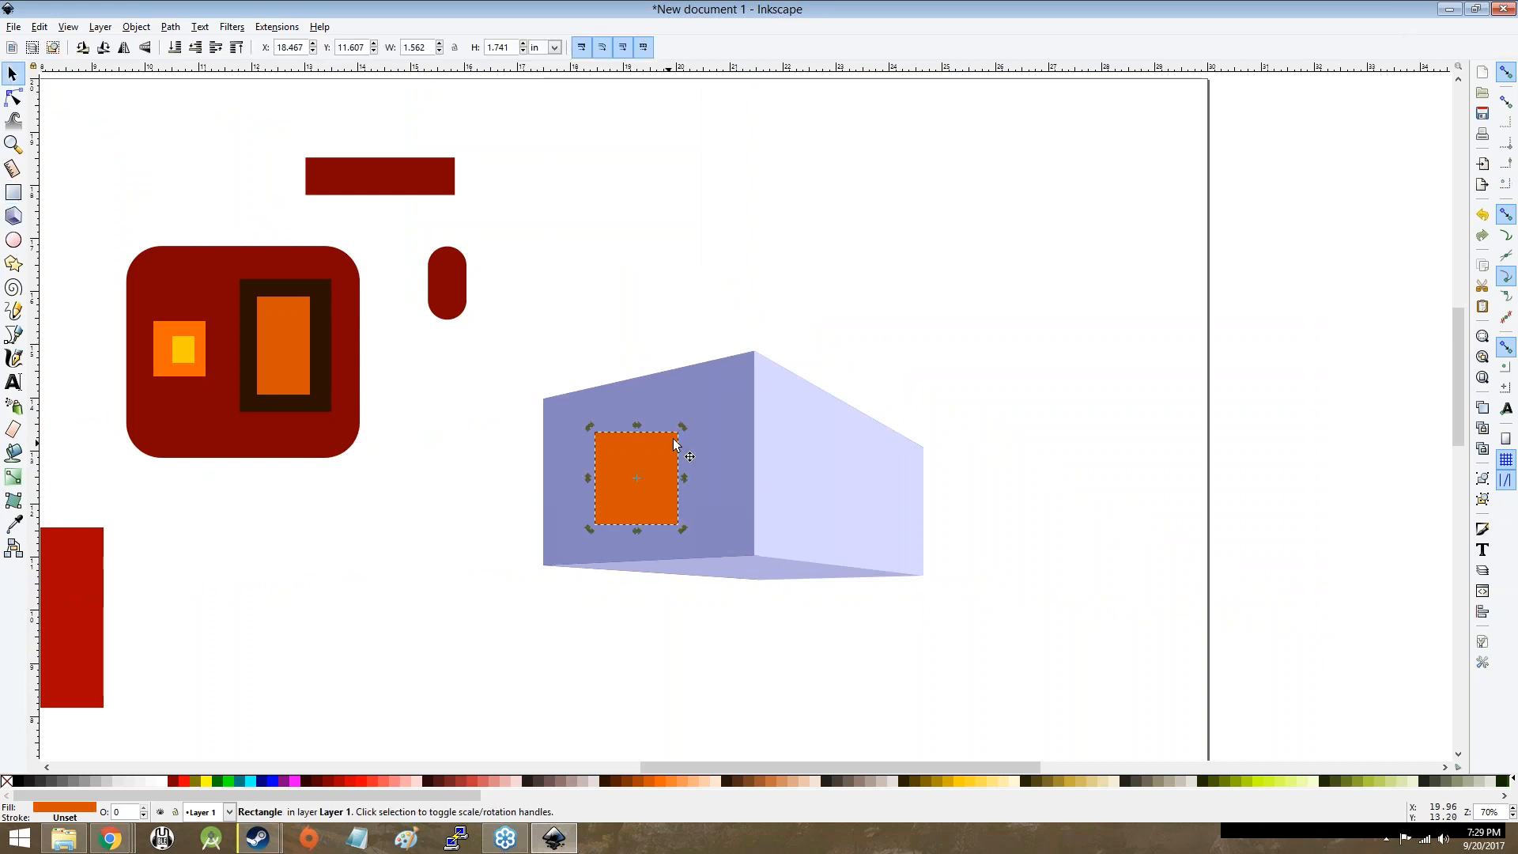
{"action": "left_click_drag", "start_coordinate": [684, 432], "coordinate": [680, 427]}
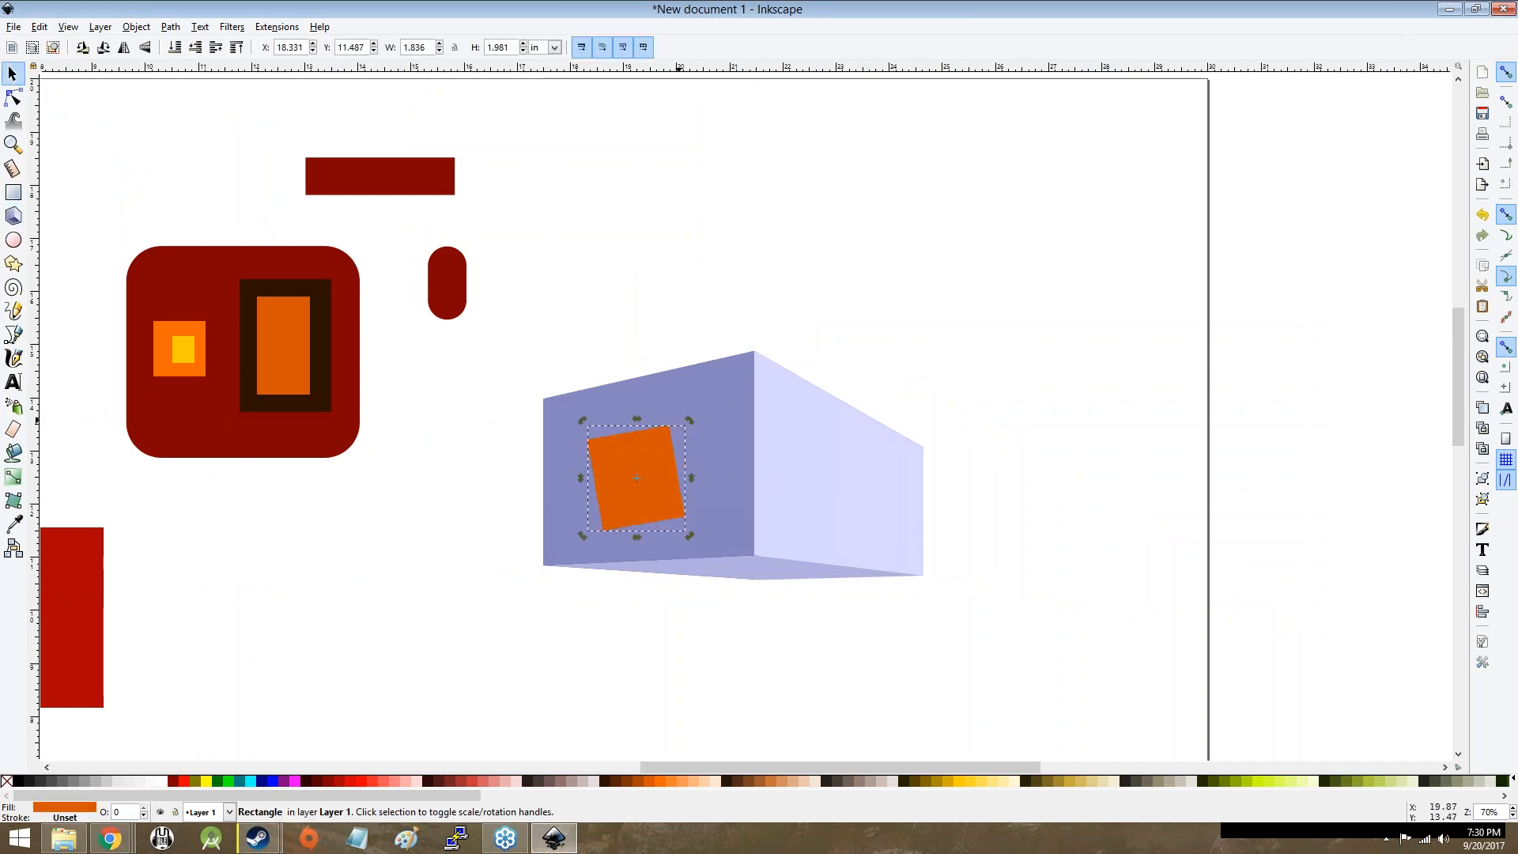
{"action": "key", "text": "ctrl+z"}
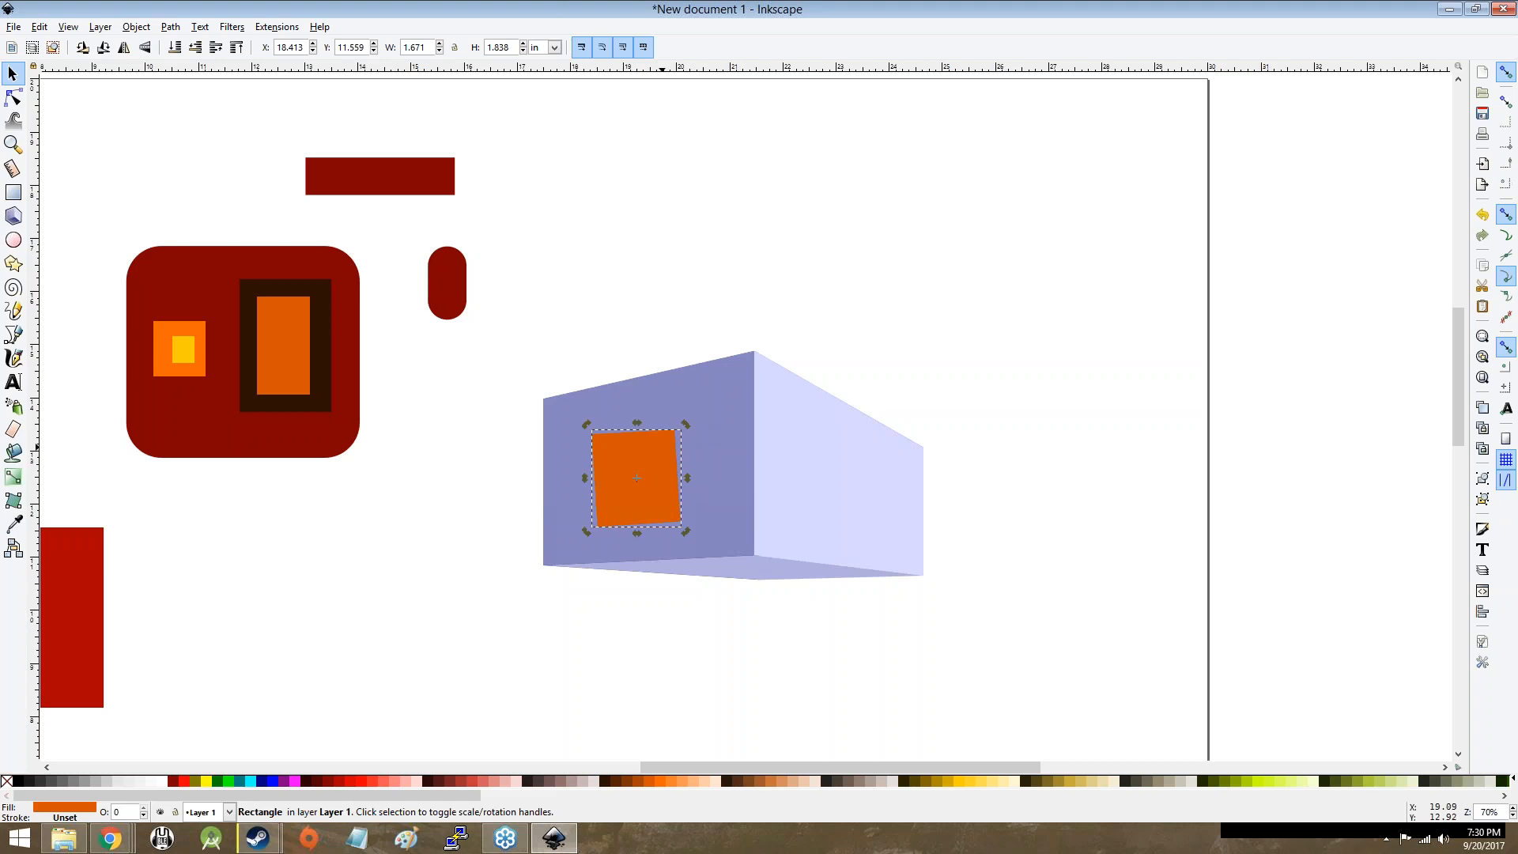
Step: Enlarge the tilted orange rectangle to about 2.4 x 2.4 in by its corners and undo the stray changes
{"action": "left_click", "coordinate": [13, 215]}
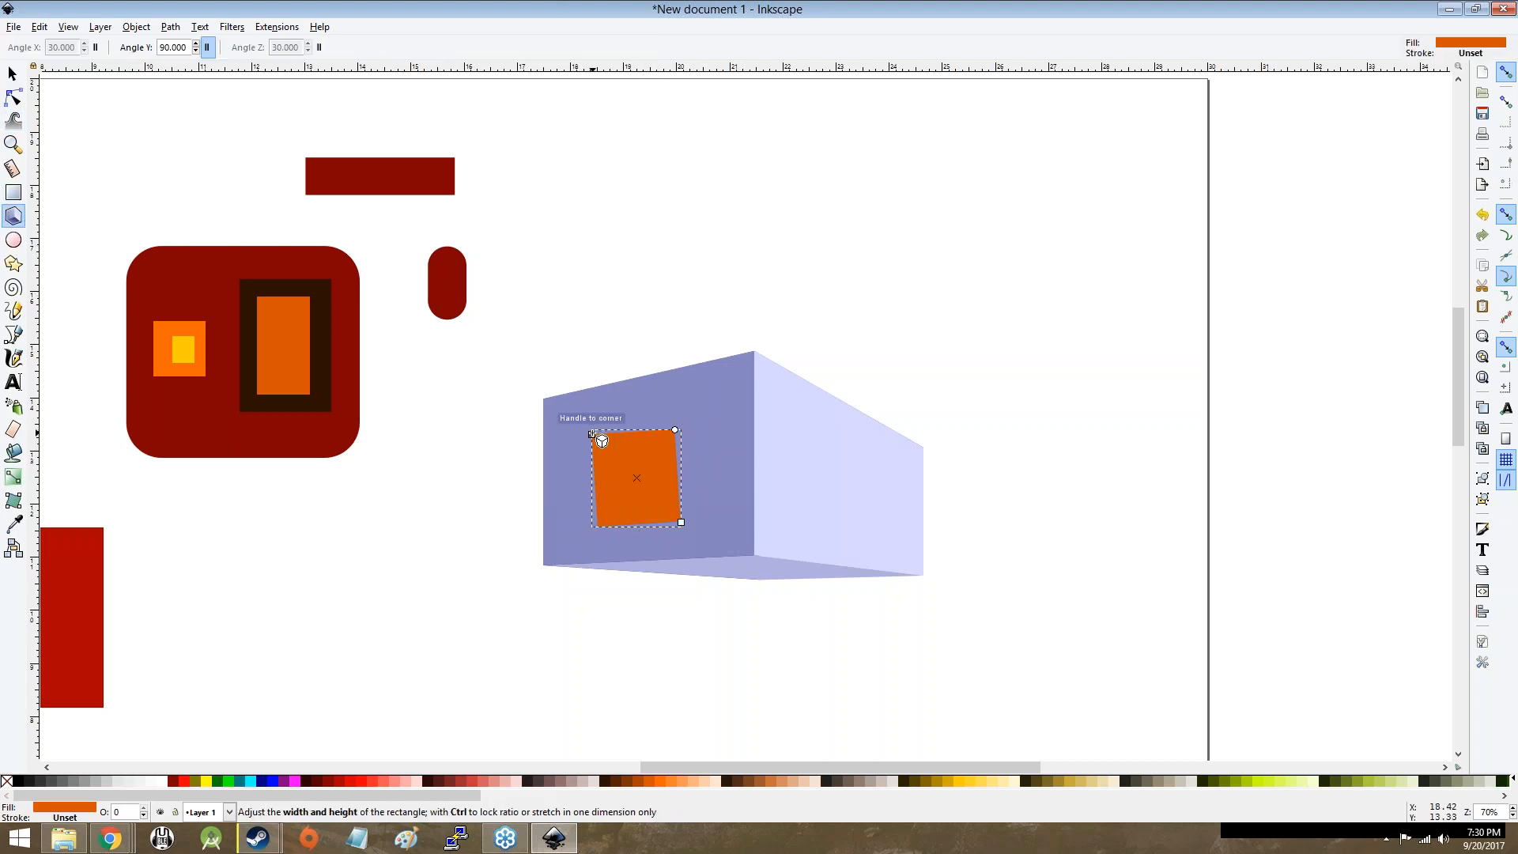
{"action": "left_click_drag", "start_coordinate": [592, 433], "coordinate": [569, 415]}
{"action": "left_click_drag", "start_coordinate": [691, 528], "coordinate": [696, 532]}
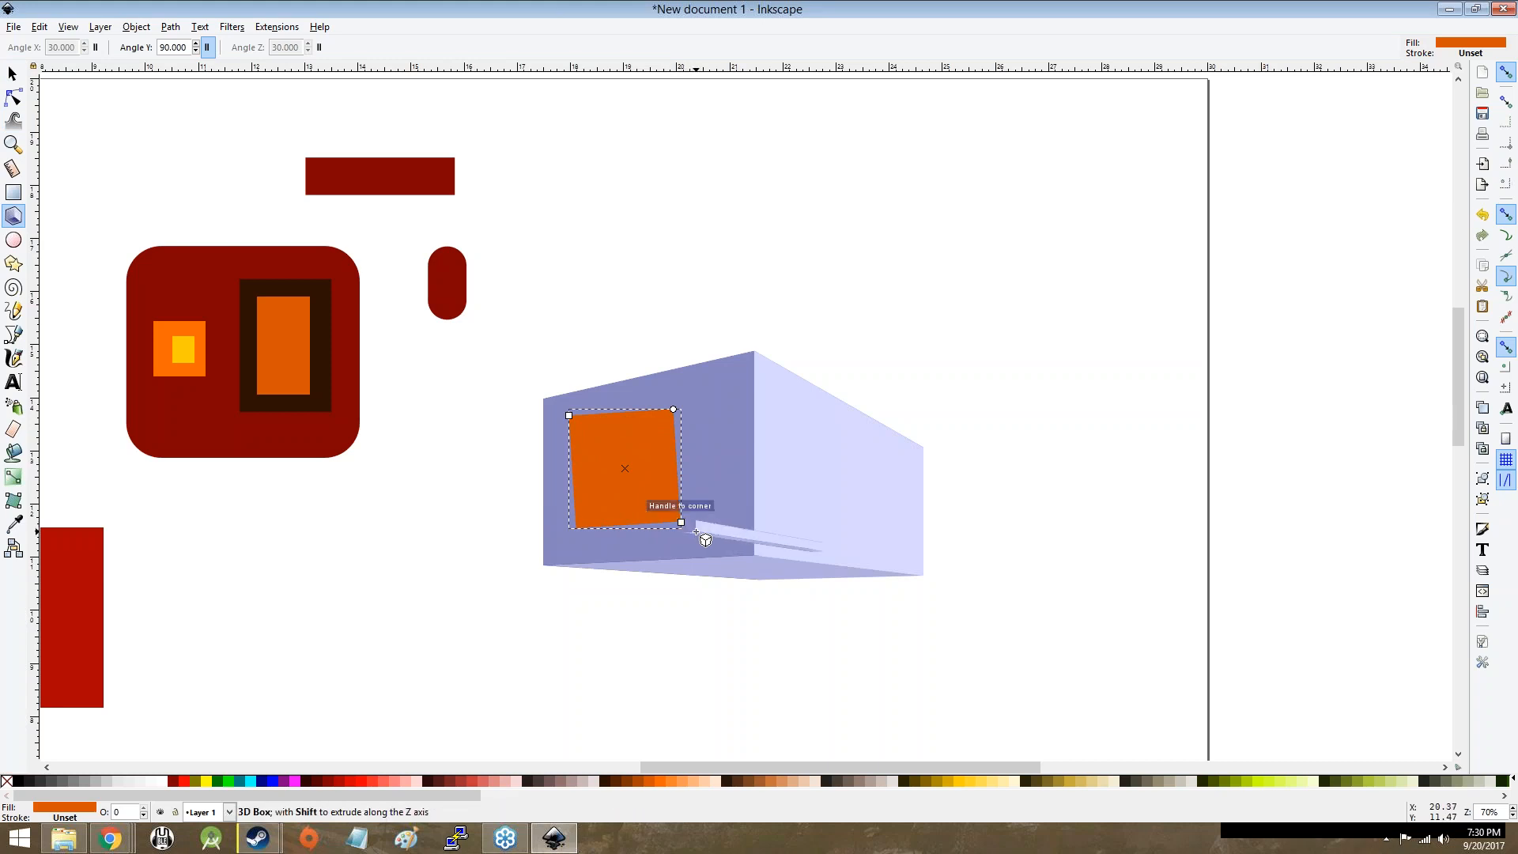
{"action": "key", "text": "ctrl+z"}
{"action": "left_click", "coordinate": [662, 507]}
{"action": "left_click_drag", "start_coordinate": [680, 522], "coordinate": [697, 530]}
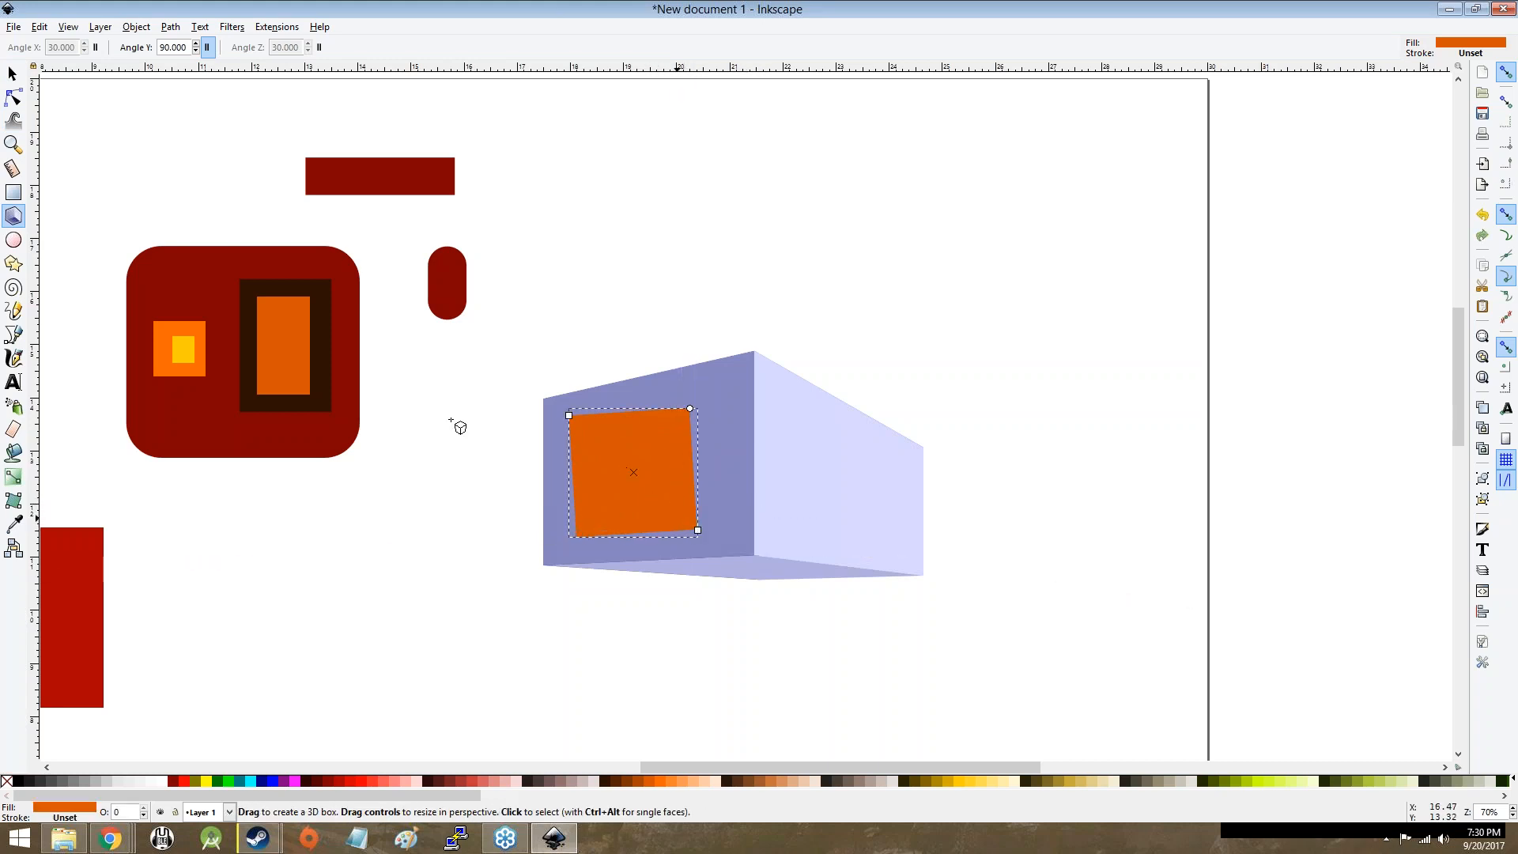
{"action": "key", "text": "s"}
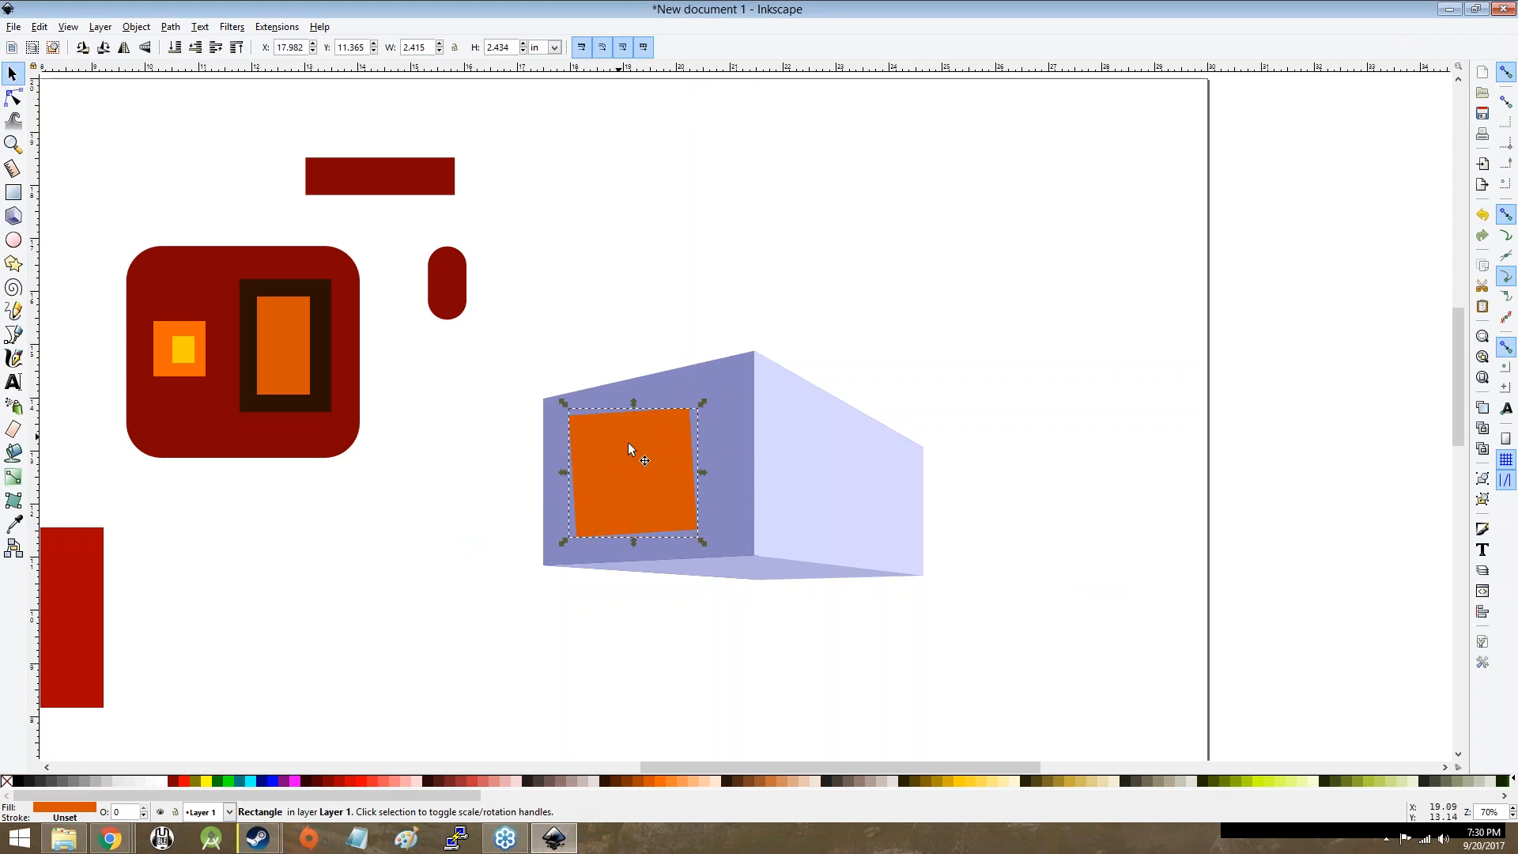
{"action": "key", "text": "ctrl+z"}
{"action": "key", "text": "ctrl+z"}
Step: Try to reshape the tilted orange rectangle by moving its upper-right corner with the node editing tool
{"action": "left_click", "coordinate": [13, 97]}
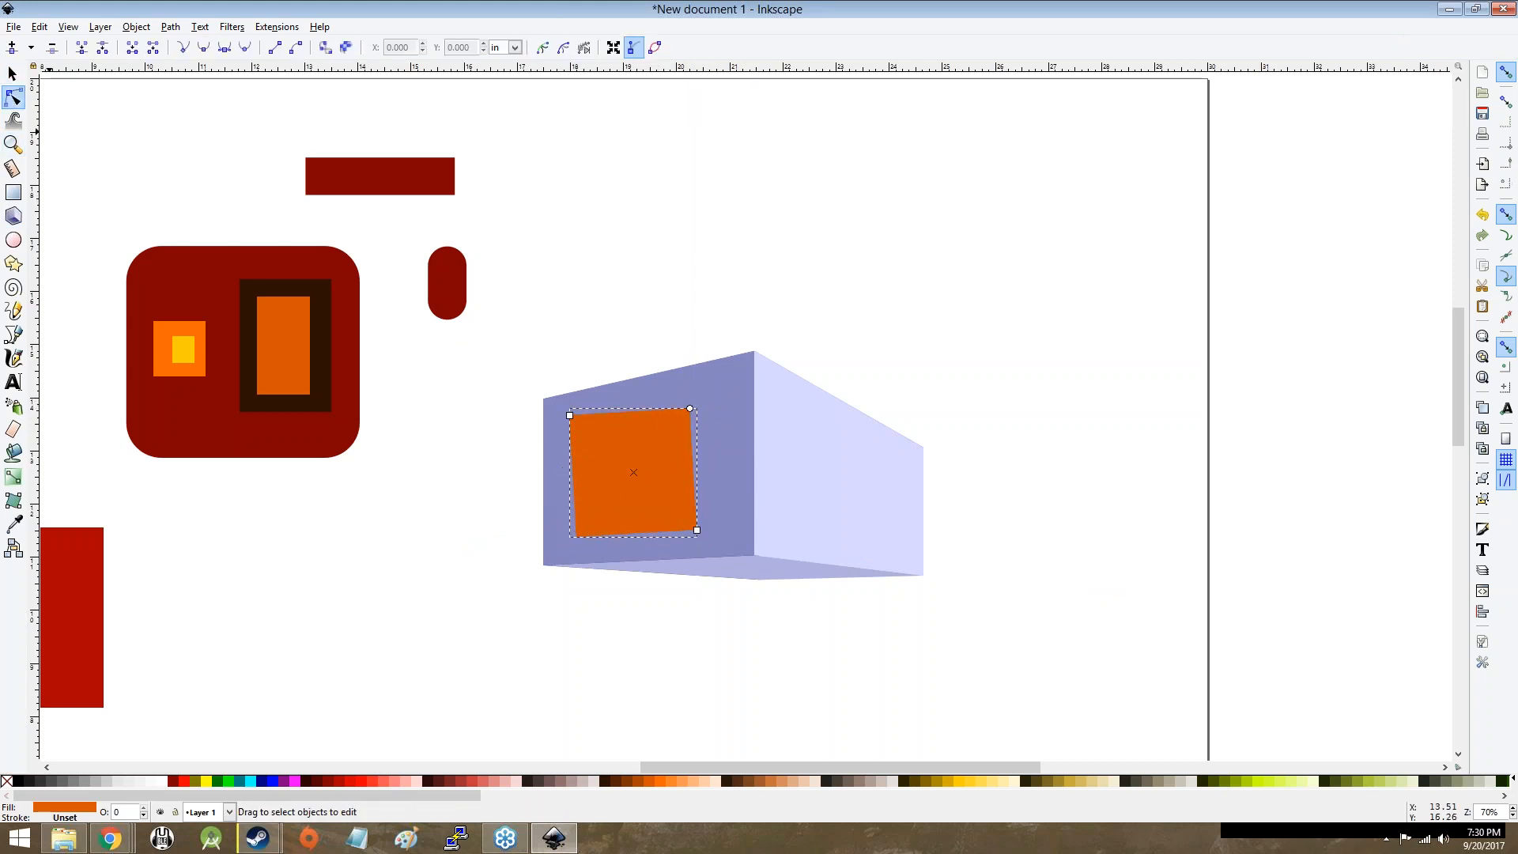
{"action": "scroll", "coordinate": [613, 448], "scroll_direction": "up", "scroll_amount": 5}
{"action": "scroll", "coordinate": [614, 452], "scroll_direction": "down", "scroll_amount": 4}
{"action": "scroll", "coordinate": [615, 468], "scroll_direction": "up", "scroll_amount": 3}
{"action": "scroll", "coordinate": [617, 467], "scroll_direction": "up", "scroll_amount": 1}
{"action": "scroll", "coordinate": [616, 467], "scroll_direction": "down", "scroll_amount": 1}
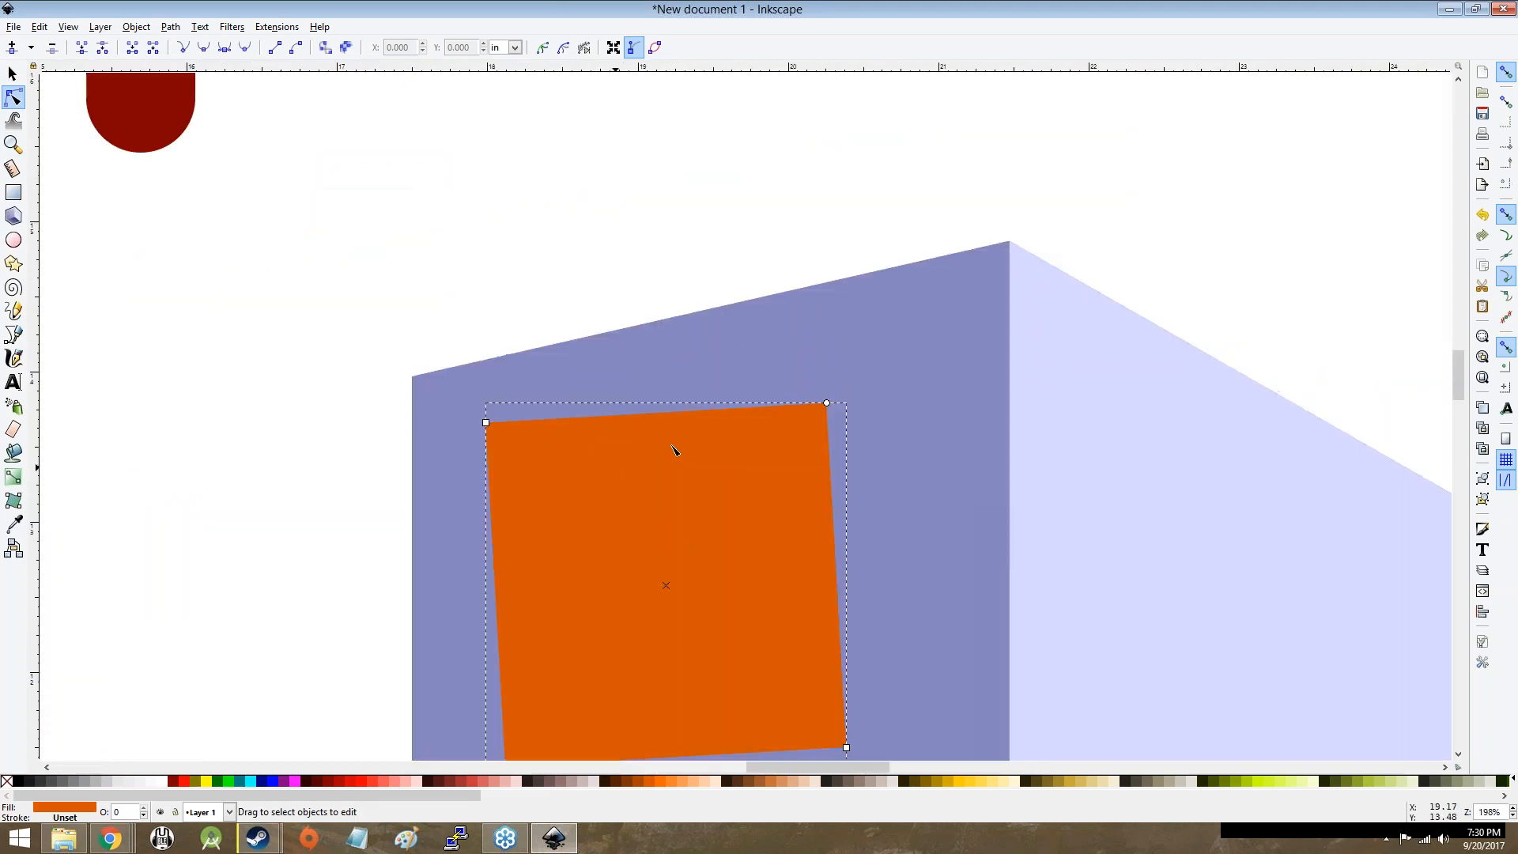
{"action": "mouse_move", "coordinate": [829, 412]}
{"action": "left_mouse_down"}
{"action": "mouse_move", "coordinate": [843, 426]}
{"action": "mouse_move", "coordinate": [824, 388]}
{"action": "left_mouse_up"}
Step: Create a one-row, one-column mesh gradient on the tilted orange rectangle
{"action": "right_click", "coordinate": [666, 586]}
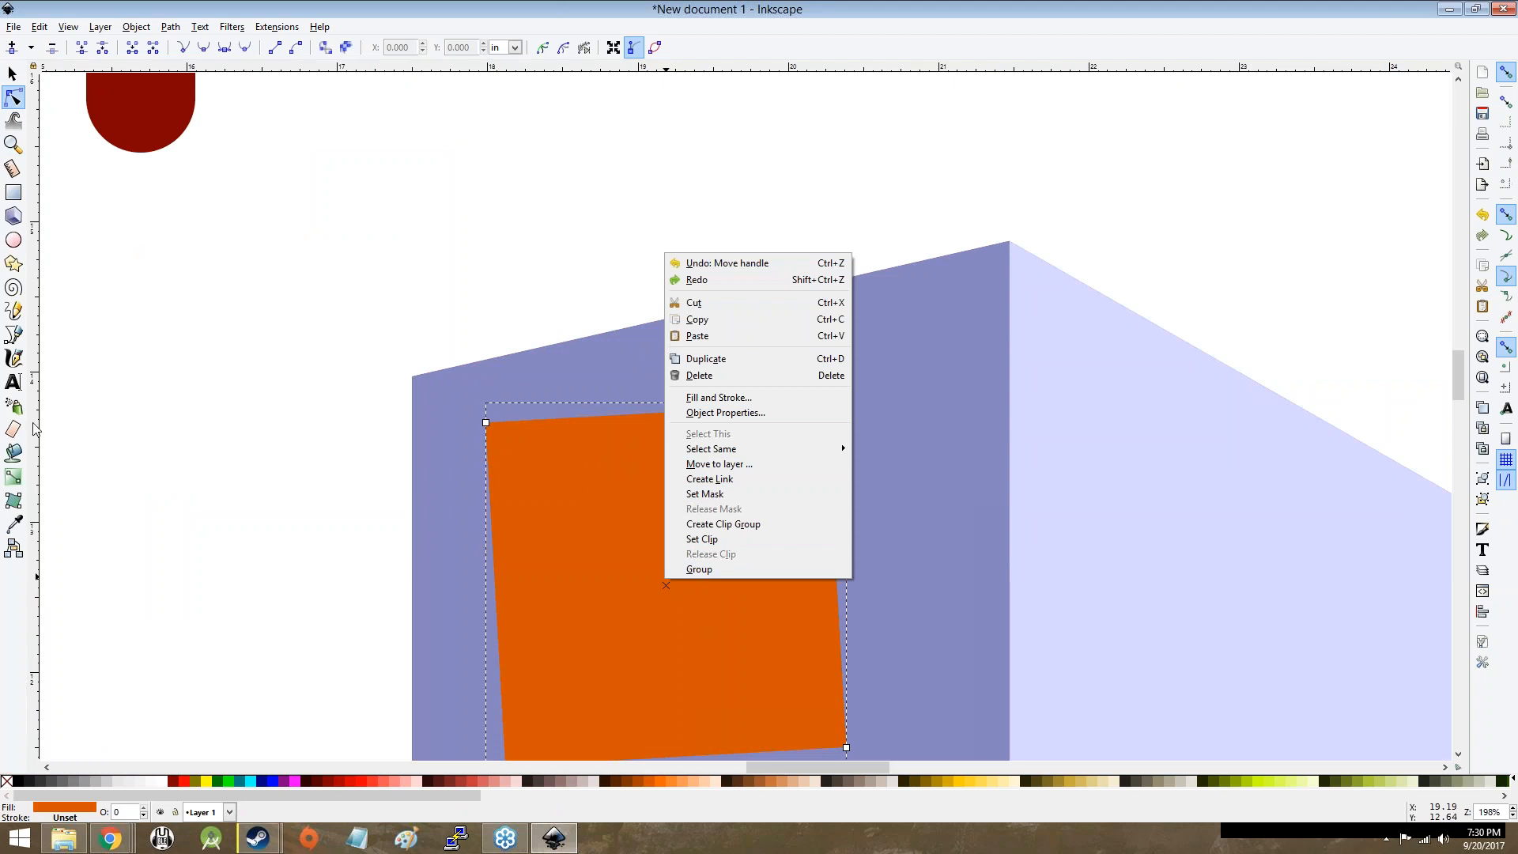
{"action": "left_click", "coordinate": [17, 489]}
{"action": "left_click", "coordinate": [13, 500]}
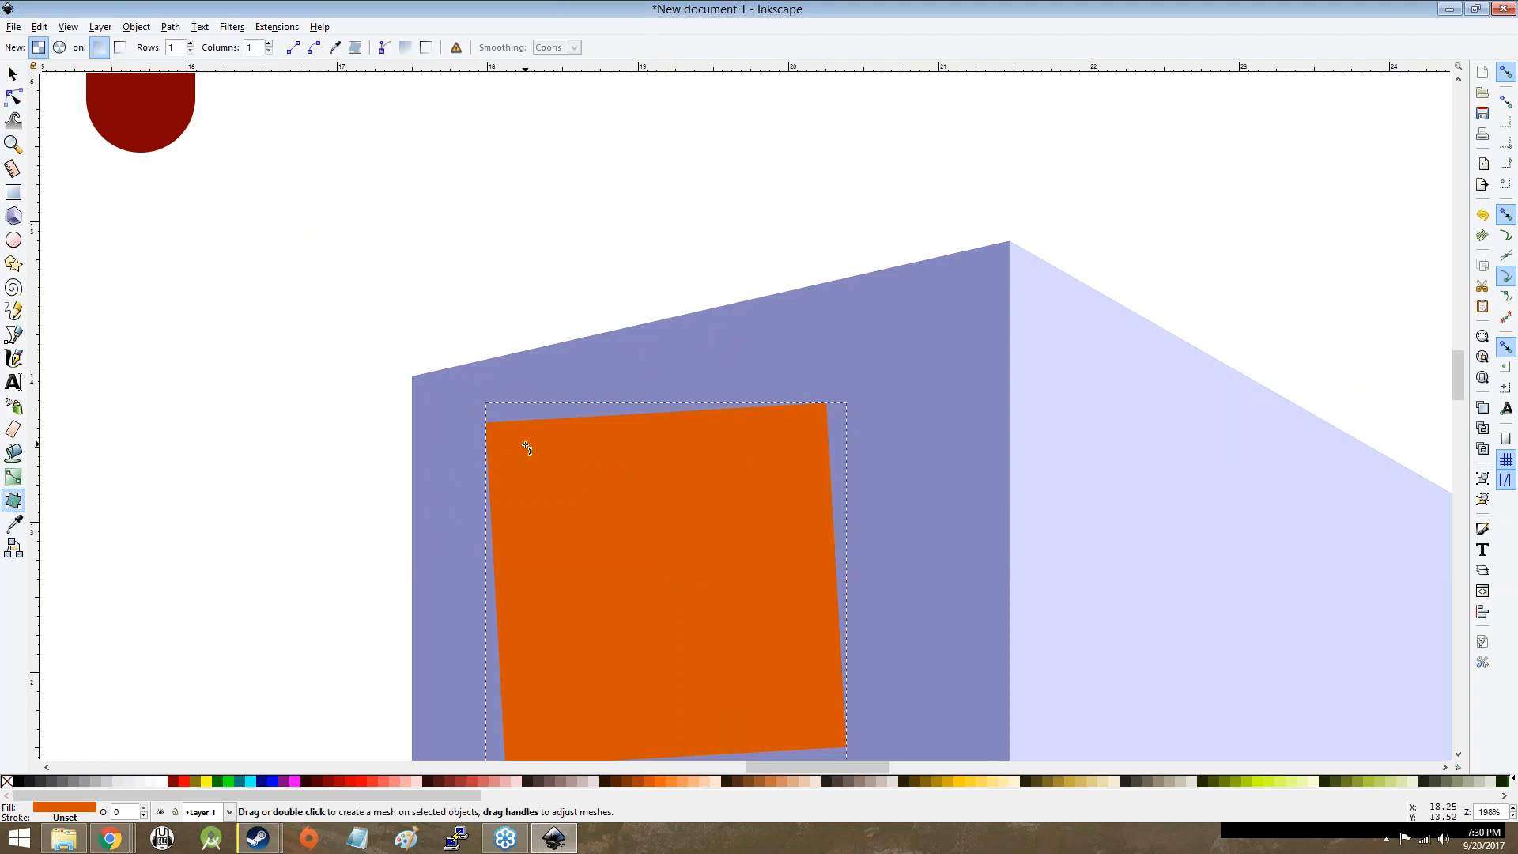
{"action": "double_click", "coordinate": [592, 445]}
Step: Pull the mesh gradient's upper-left edge handle and all four corners outward beyond the tilted rectangle's outline
{"action": "left_click_drag", "start_coordinate": [601, 417], "coordinate": [449, 406]}
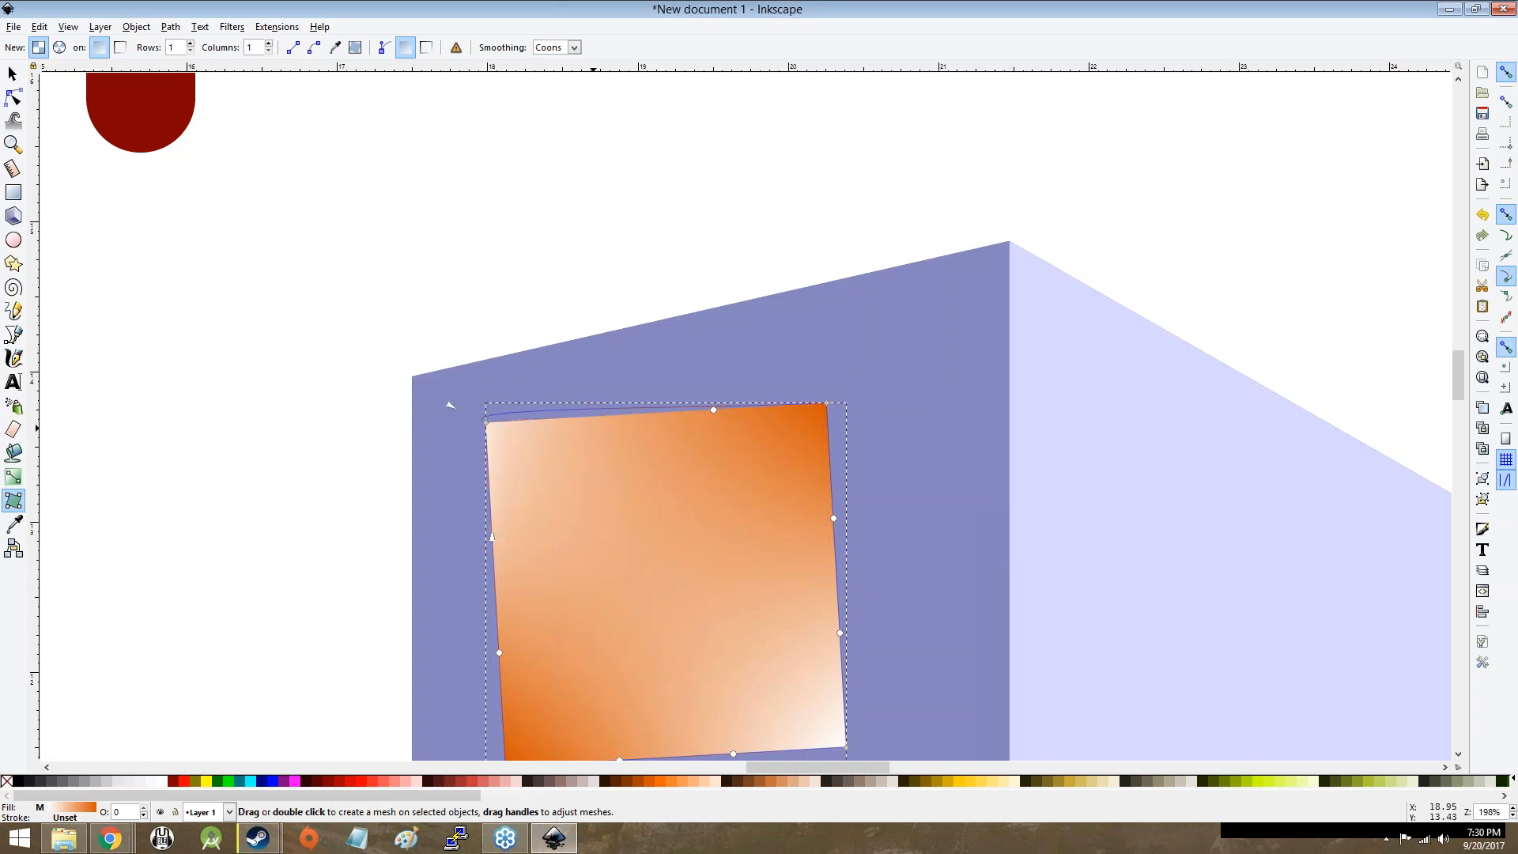
{"action": "scroll", "coordinate": [793, 545], "scroll_direction": "down", "scroll_amount": 2}
{"action": "left_click_drag", "start_coordinate": [870, 640], "coordinate": [880, 653]}
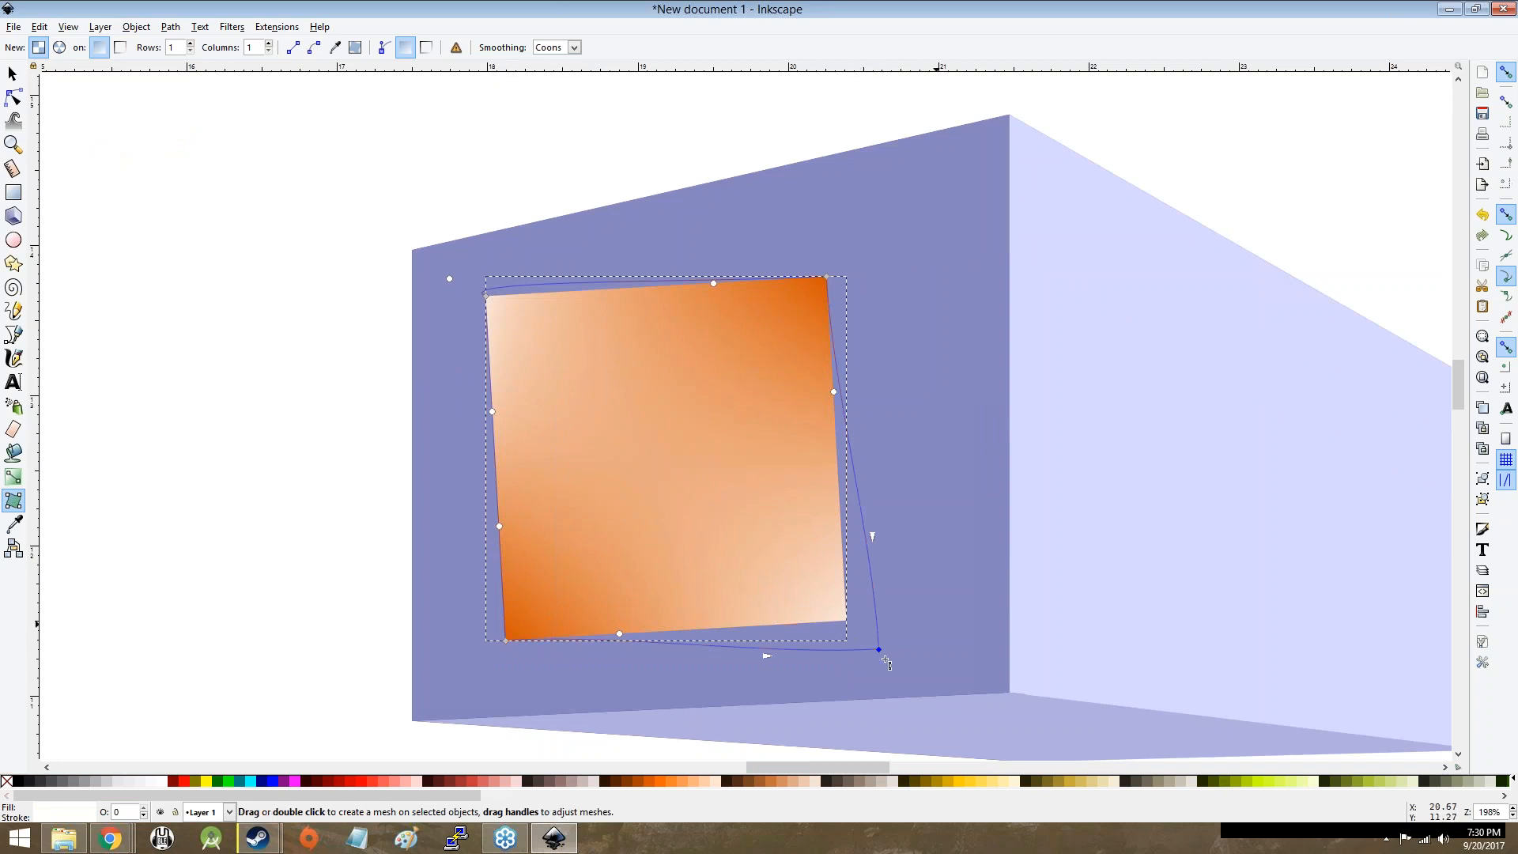
{"action": "left_click_drag", "start_coordinate": [878, 650], "coordinate": [883, 637]}
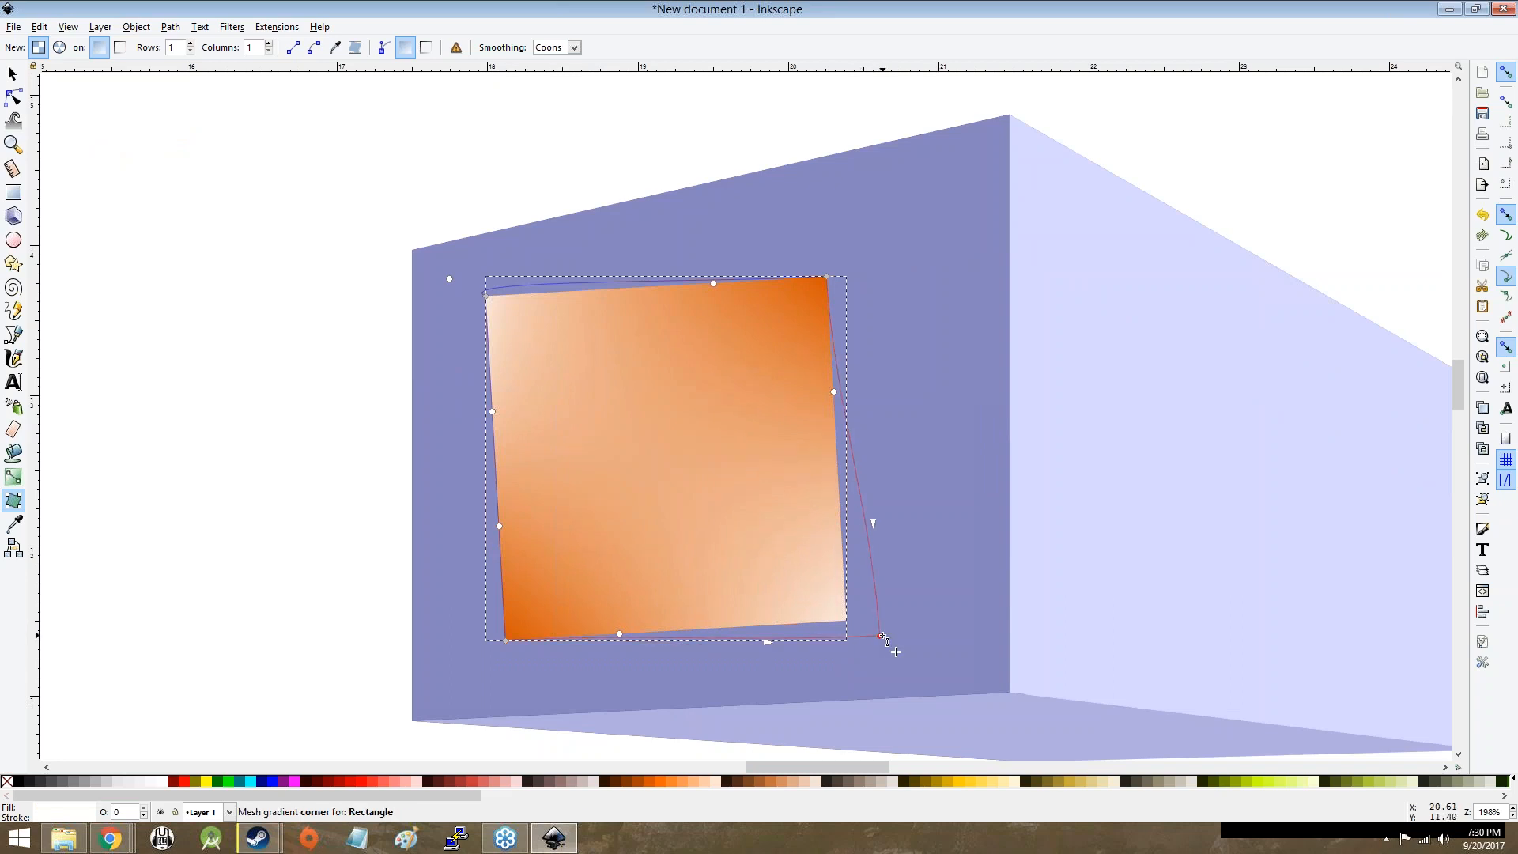
{"action": "left_click", "coordinate": [451, 279]}
{"action": "left_click_drag", "start_coordinate": [456, 285], "coordinate": [465, 289]}
{"action": "left_click_drag", "start_coordinate": [828, 278], "coordinate": [859, 246]}
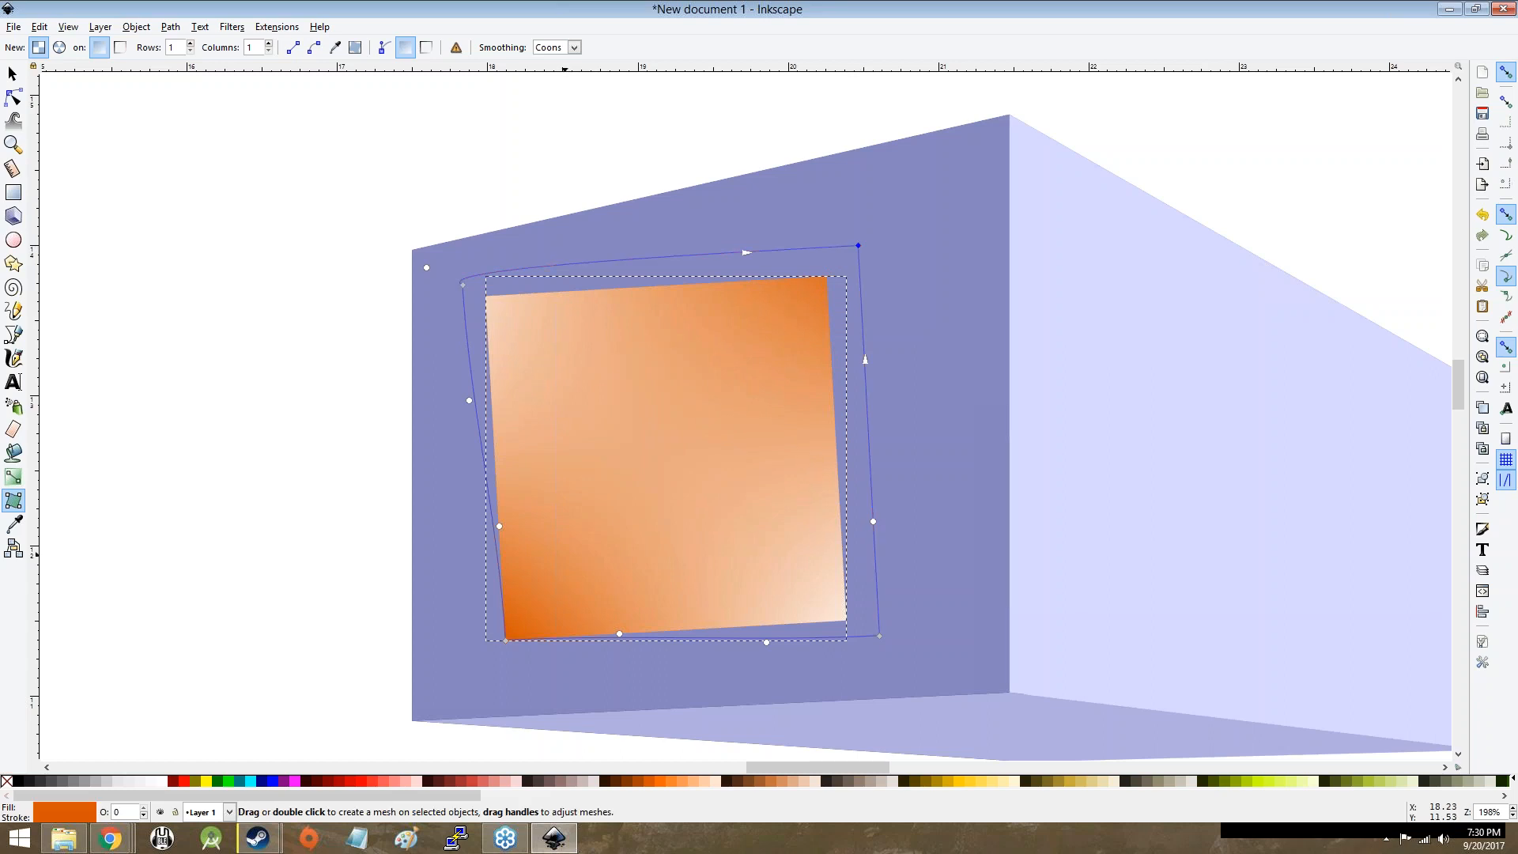
{"action": "left_click_drag", "start_coordinate": [504, 640], "coordinate": [464, 661]}
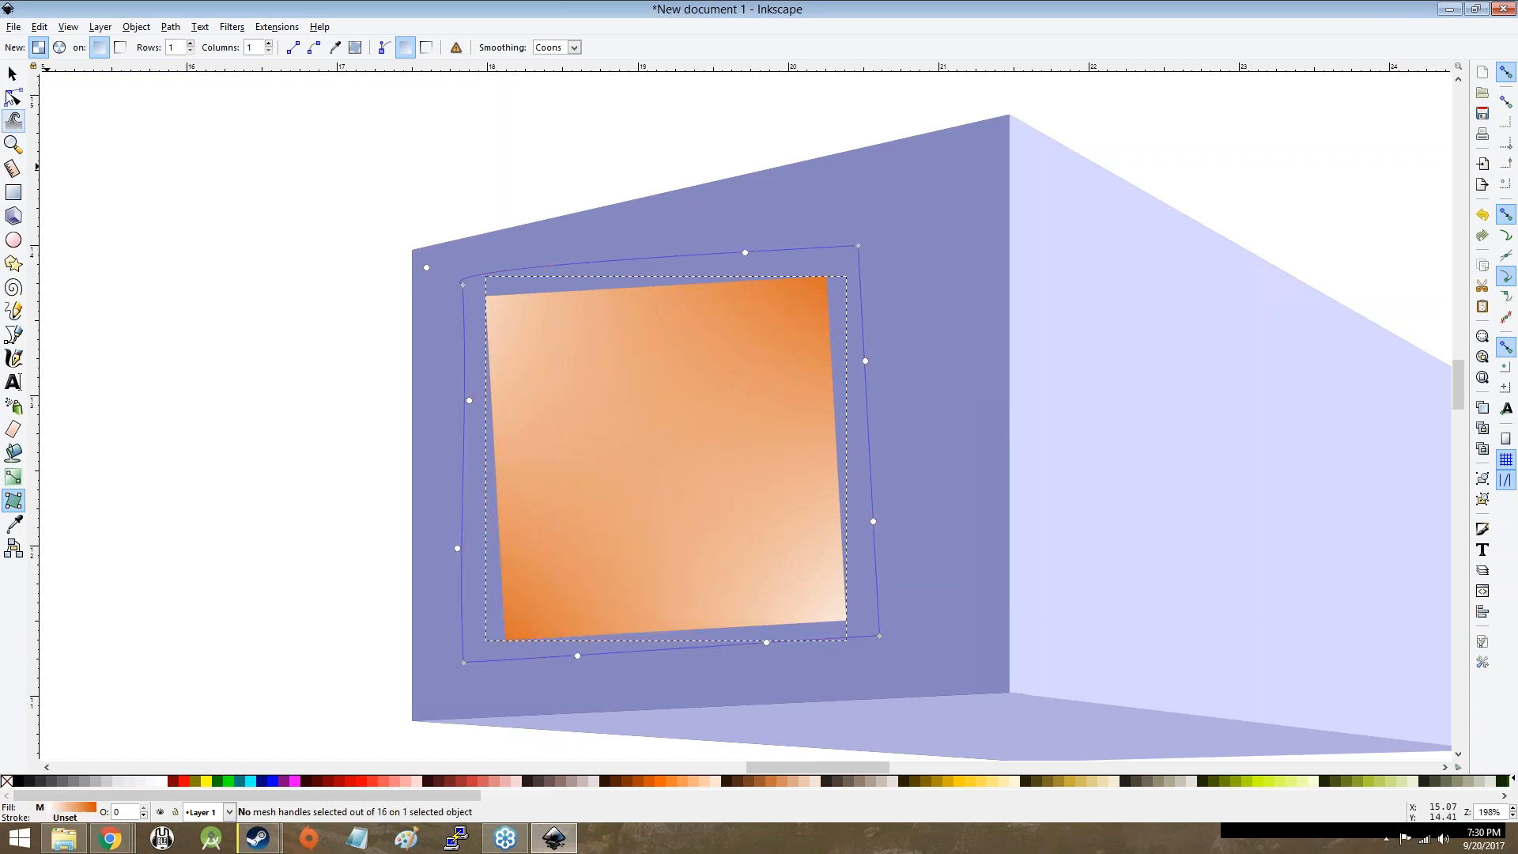
{"action": "key", "text": "s"}
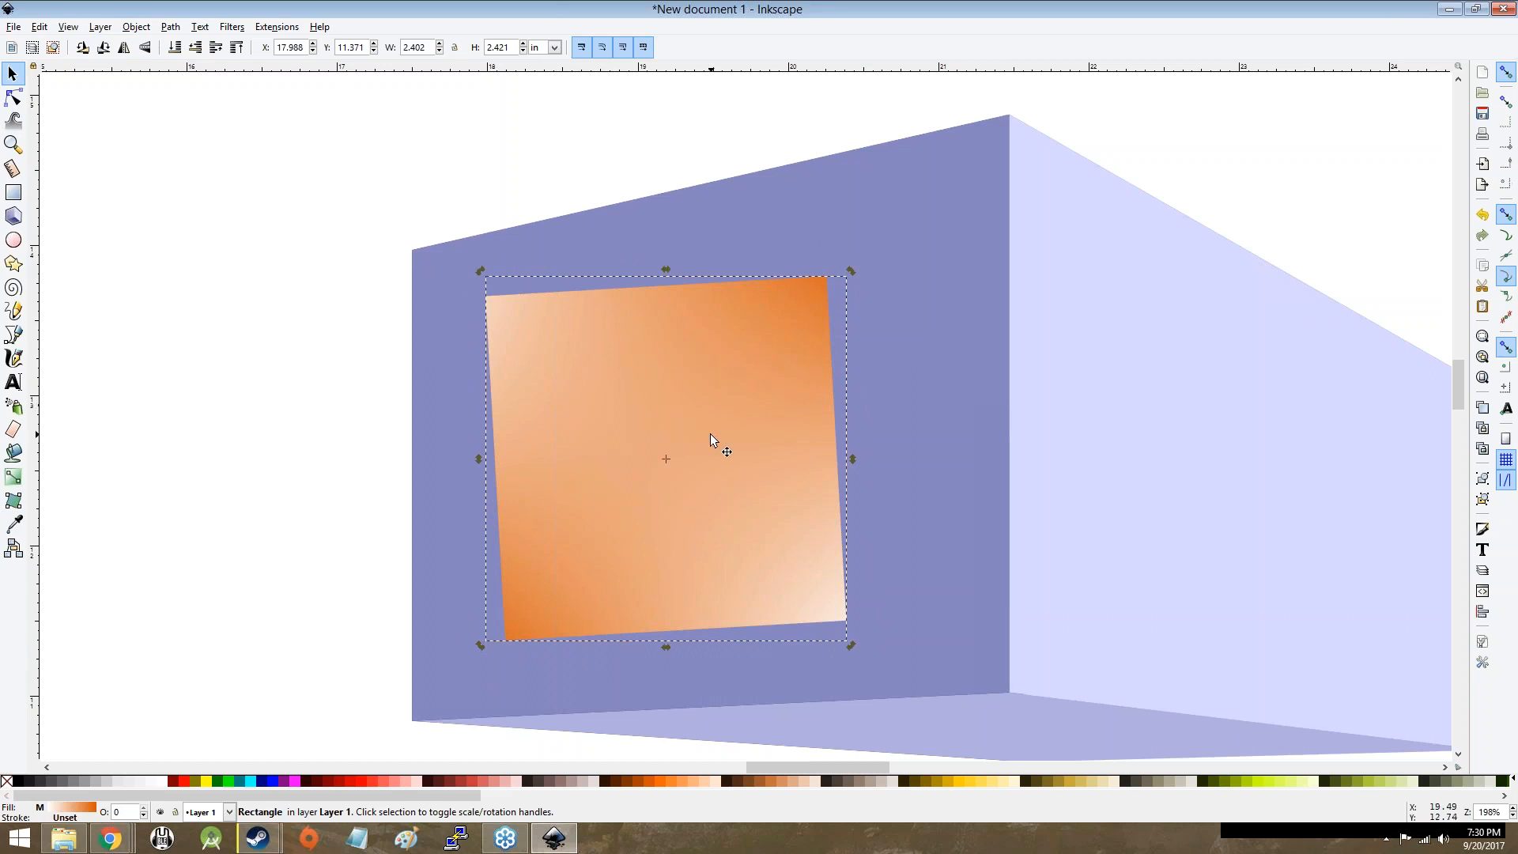
Step: Try red, dark brown, green, gray and orange palette colors as the fill of the whole 3D box
{"action": "scroll", "coordinate": [801, 473], "scroll_direction": "down", "scroll_amount": 3}
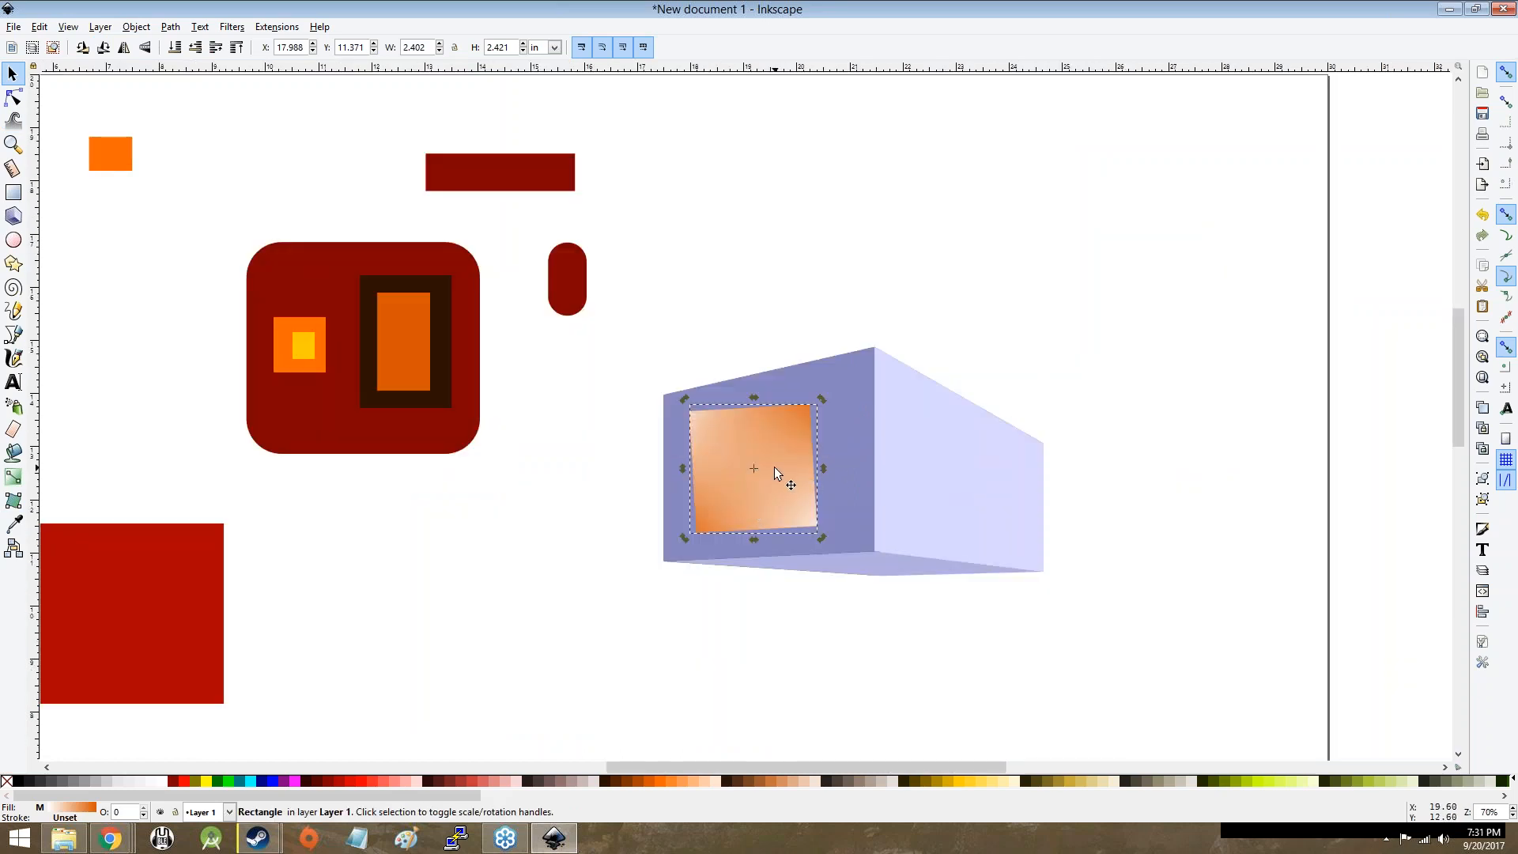
{"action": "scroll", "coordinate": [774, 468], "scroll_direction": "up", "scroll_amount": 2}
{"action": "scroll", "coordinate": [775, 468], "scroll_direction": "down", "scroll_amount": 2}
{"action": "scroll", "coordinate": [778, 468], "scroll_direction": "up", "scroll_amount": 2}
{"action": "scroll", "coordinate": [929, 435], "scroll_direction": "down", "scroll_amount": 2}
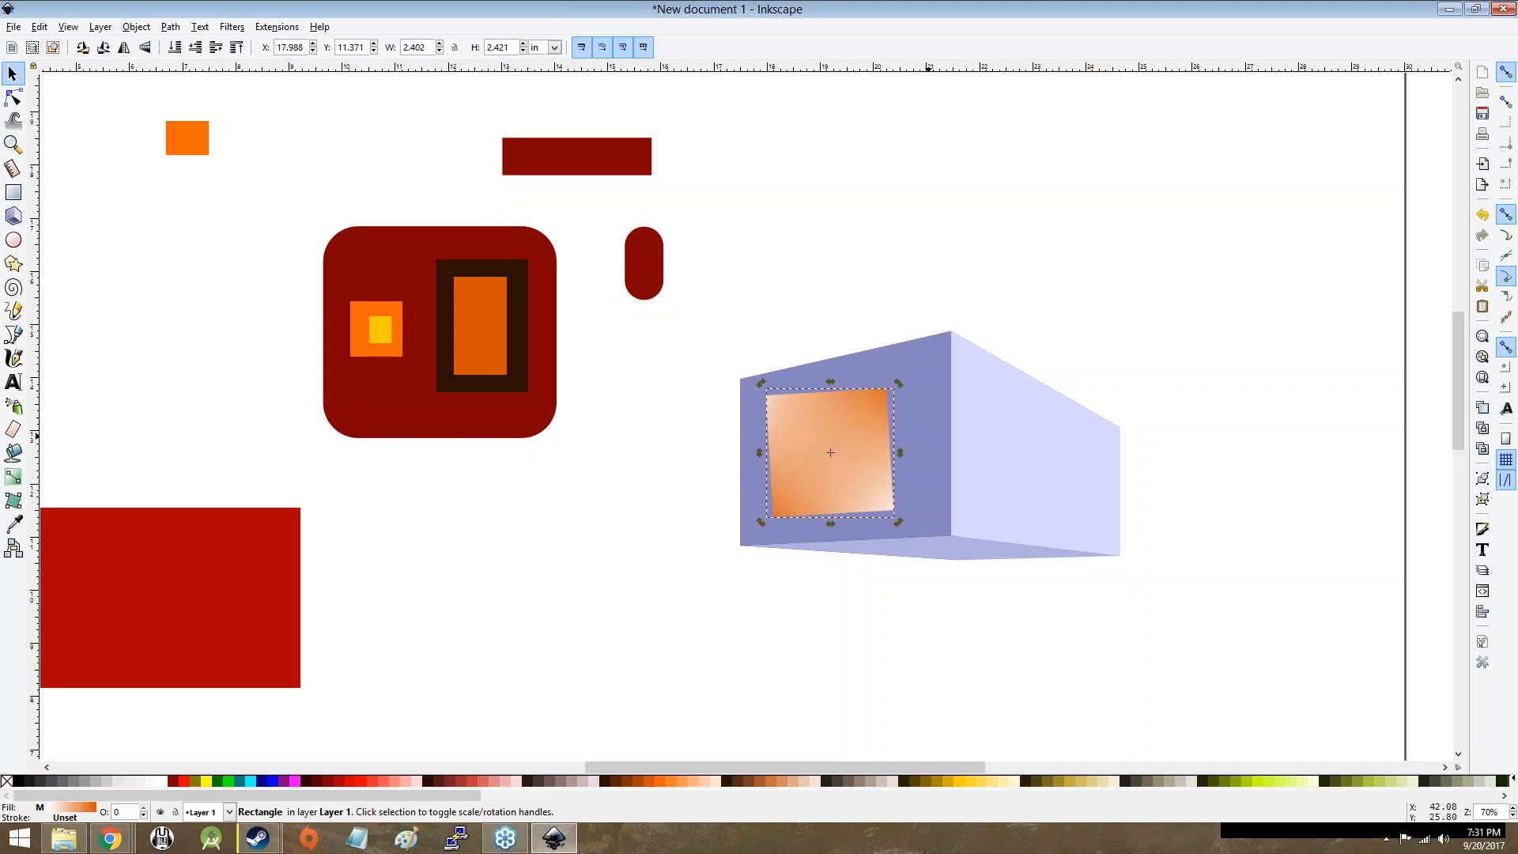
{"action": "left_click", "coordinate": [962, 453]}
{"action": "left_click", "coordinate": [374, 784]}
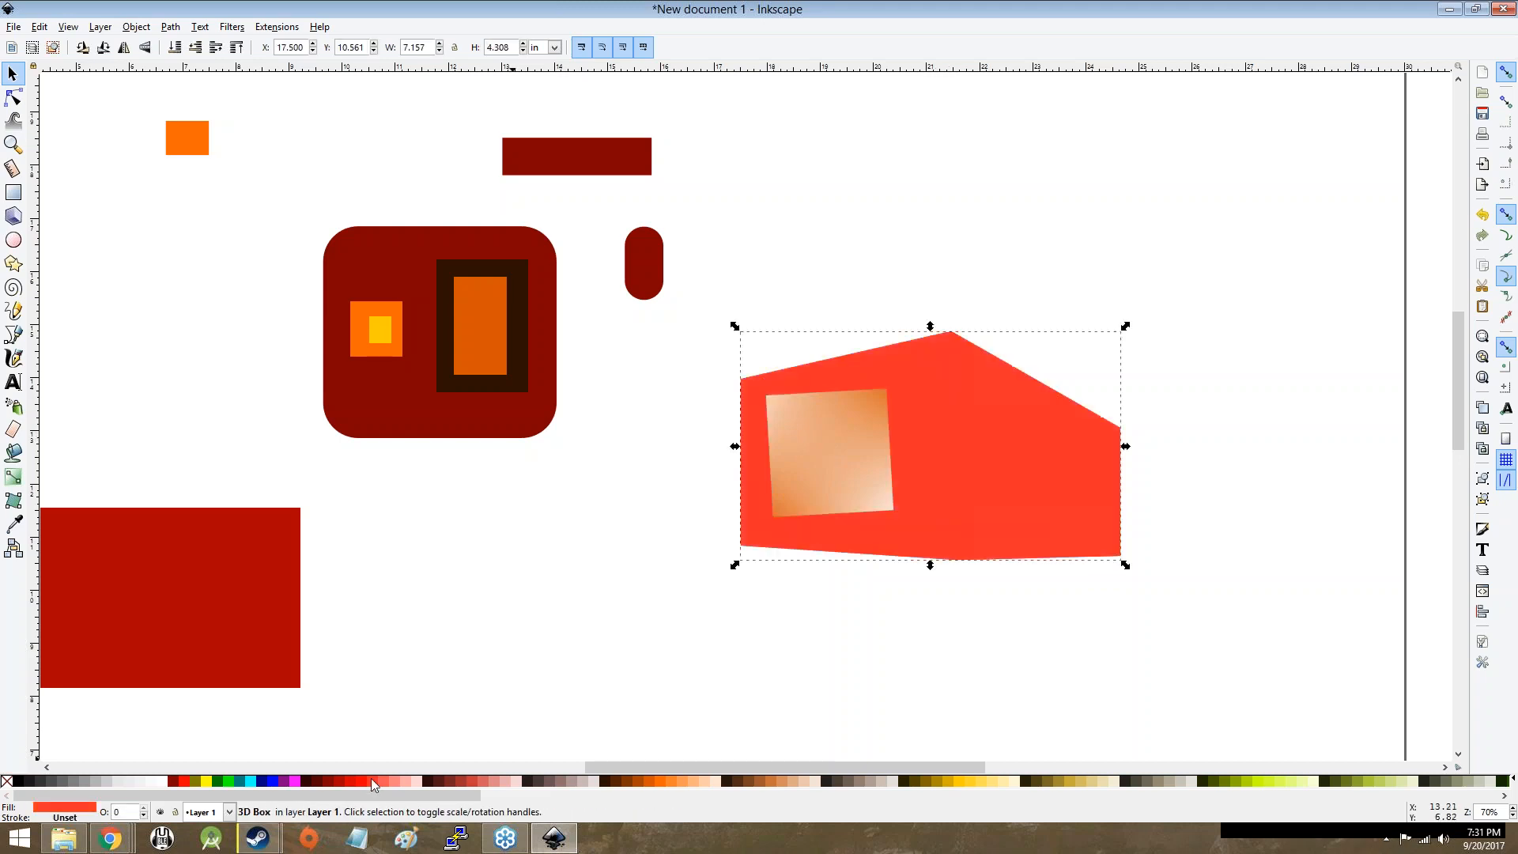
{"action": "left_click", "coordinate": [345, 783]}
{"action": "left_click", "coordinate": [308, 782]}
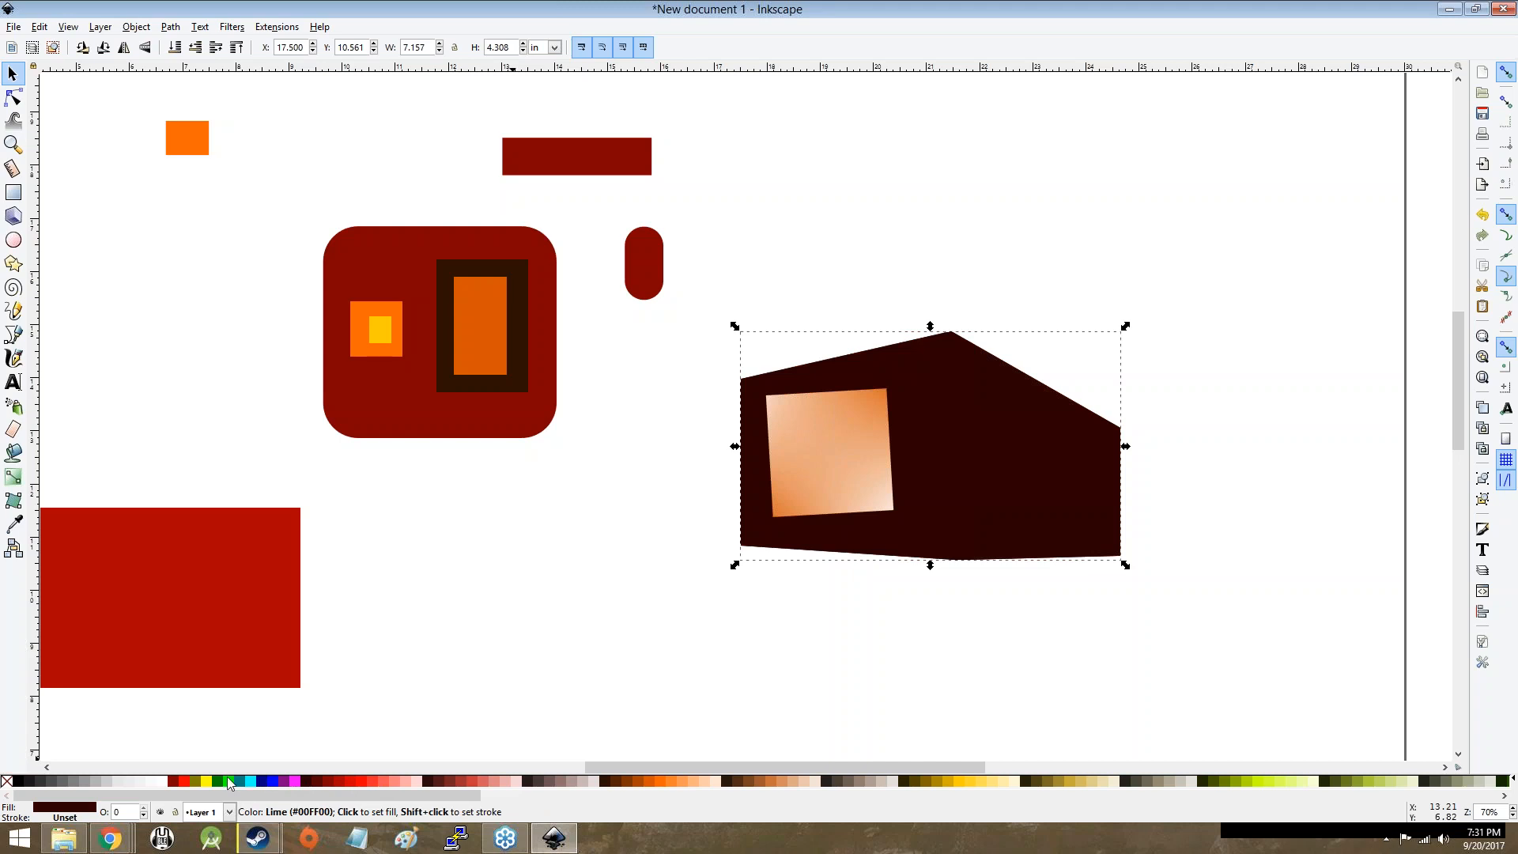
{"action": "left_click", "coordinate": [229, 783]}
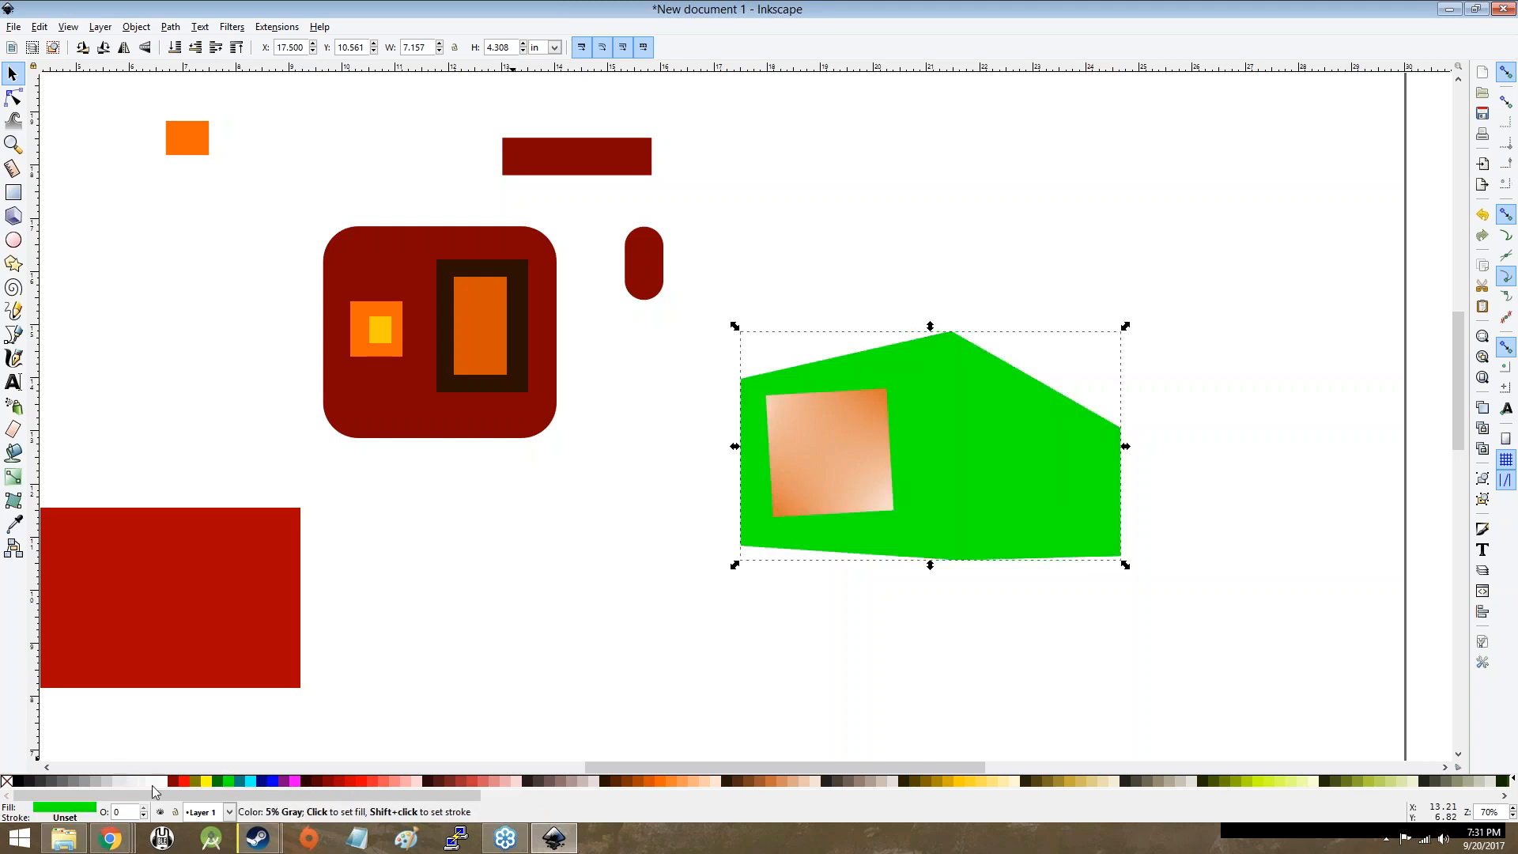
{"action": "left_click", "coordinate": [158, 785]}
{"action": "left_click", "coordinate": [128, 782]}
{"action": "left_click", "coordinate": [106, 782]}
{"action": "left_click", "coordinate": [84, 782]}
{"action": "left_click", "coordinate": [51, 782]}
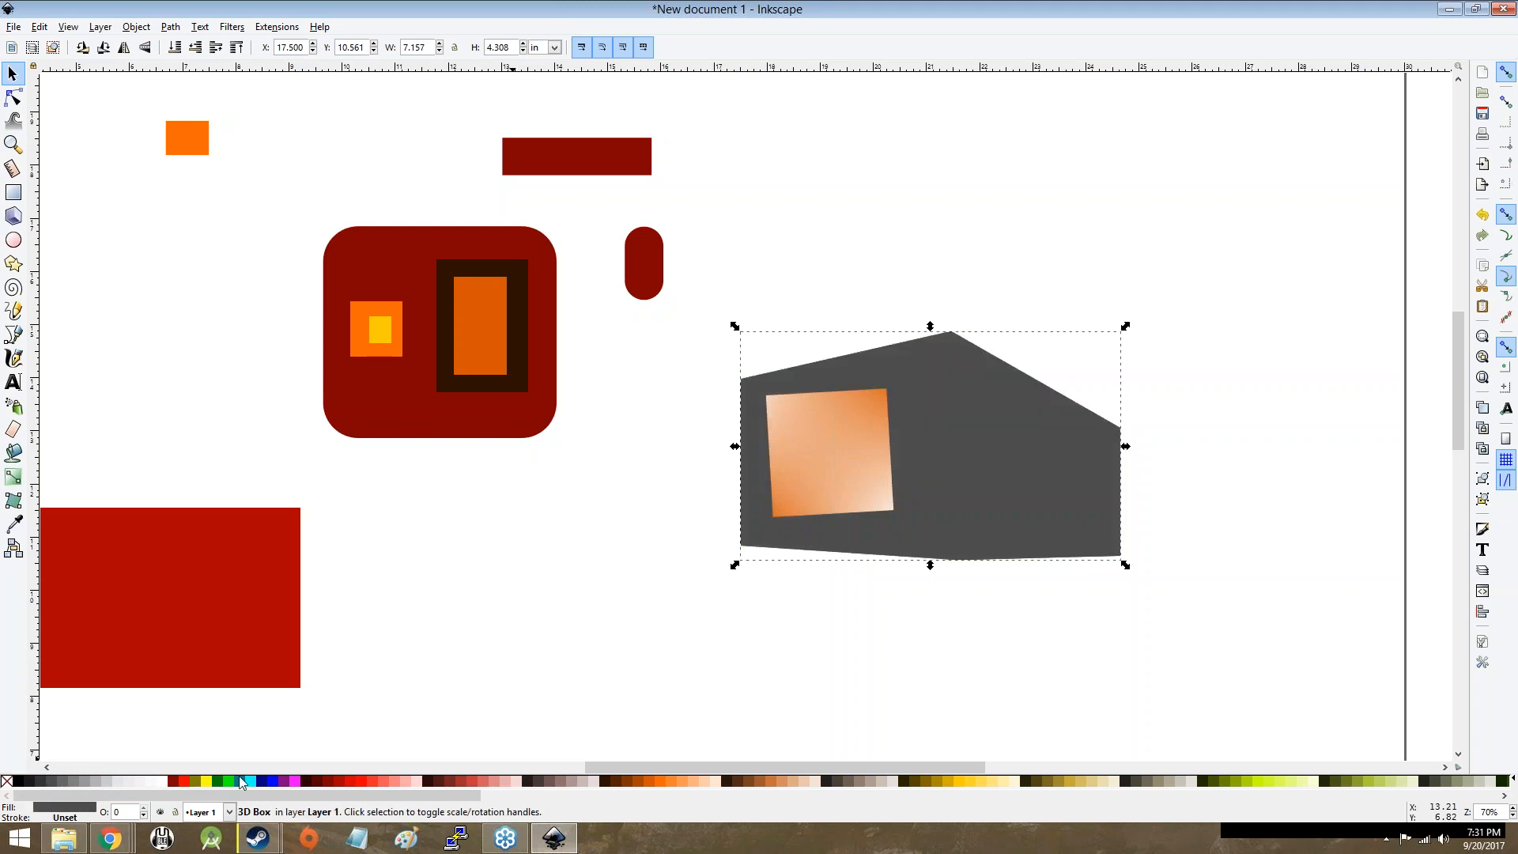
{"action": "left_click", "coordinate": [283, 782]}
{"action": "left_click", "coordinate": [355, 782]}
{"action": "left_click", "coordinate": [428, 782]}
{"action": "left_click", "coordinate": [513, 782]}
{"action": "left_click", "coordinate": [615, 783]}
{"action": "left_click", "coordinate": [688, 782]}
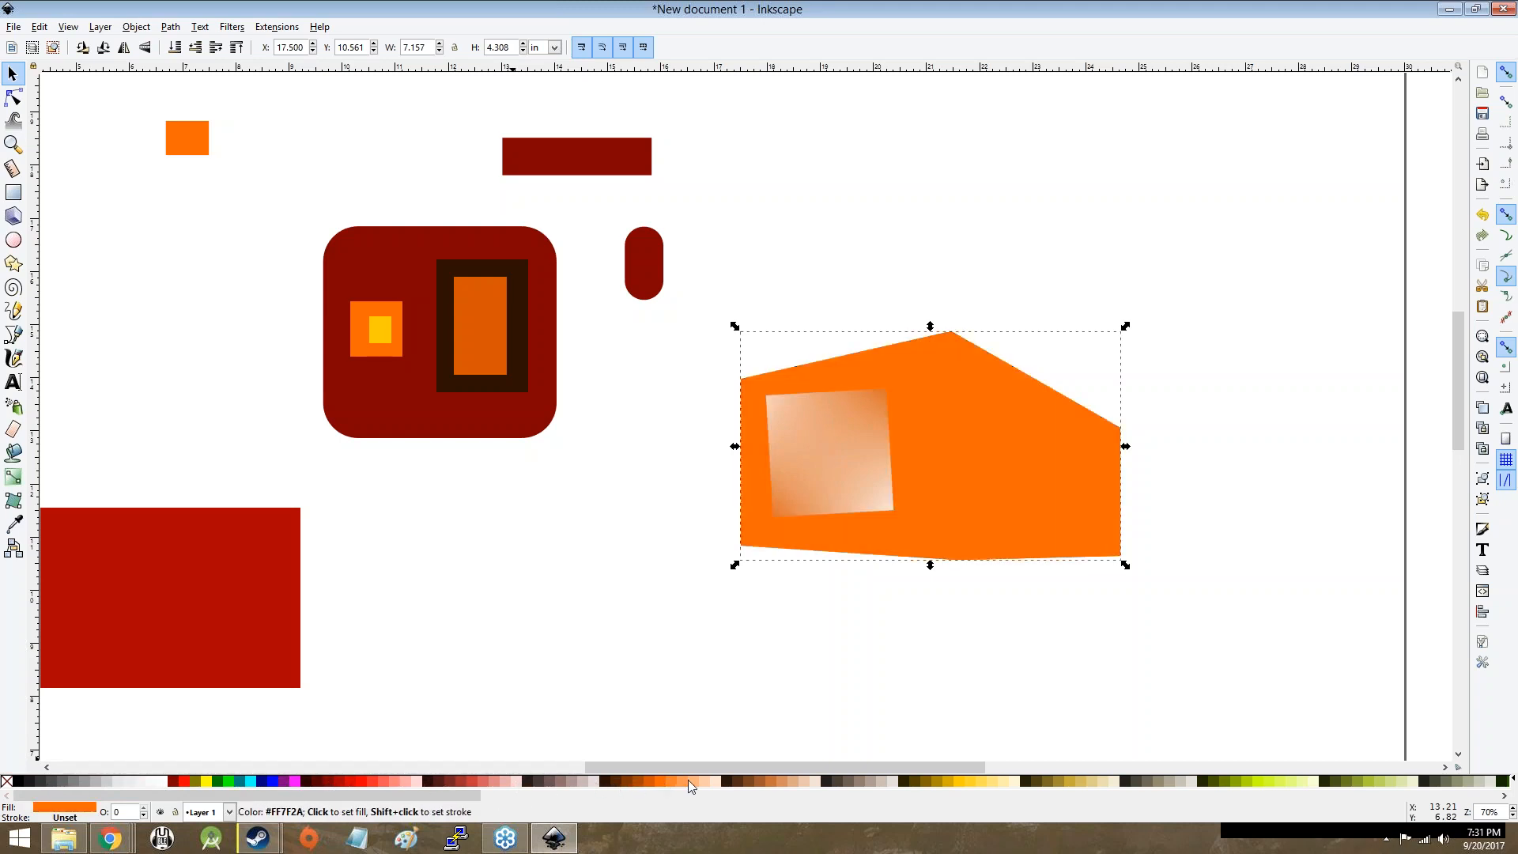
Step: Fill the whole 3D box with dark green from the color palette and keep it selected
{"action": "left_click", "coordinate": [748, 781]}
{"action": "left_click", "coordinate": [871, 793]}
{"action": "left_click", "coordinate": [941, 782]}
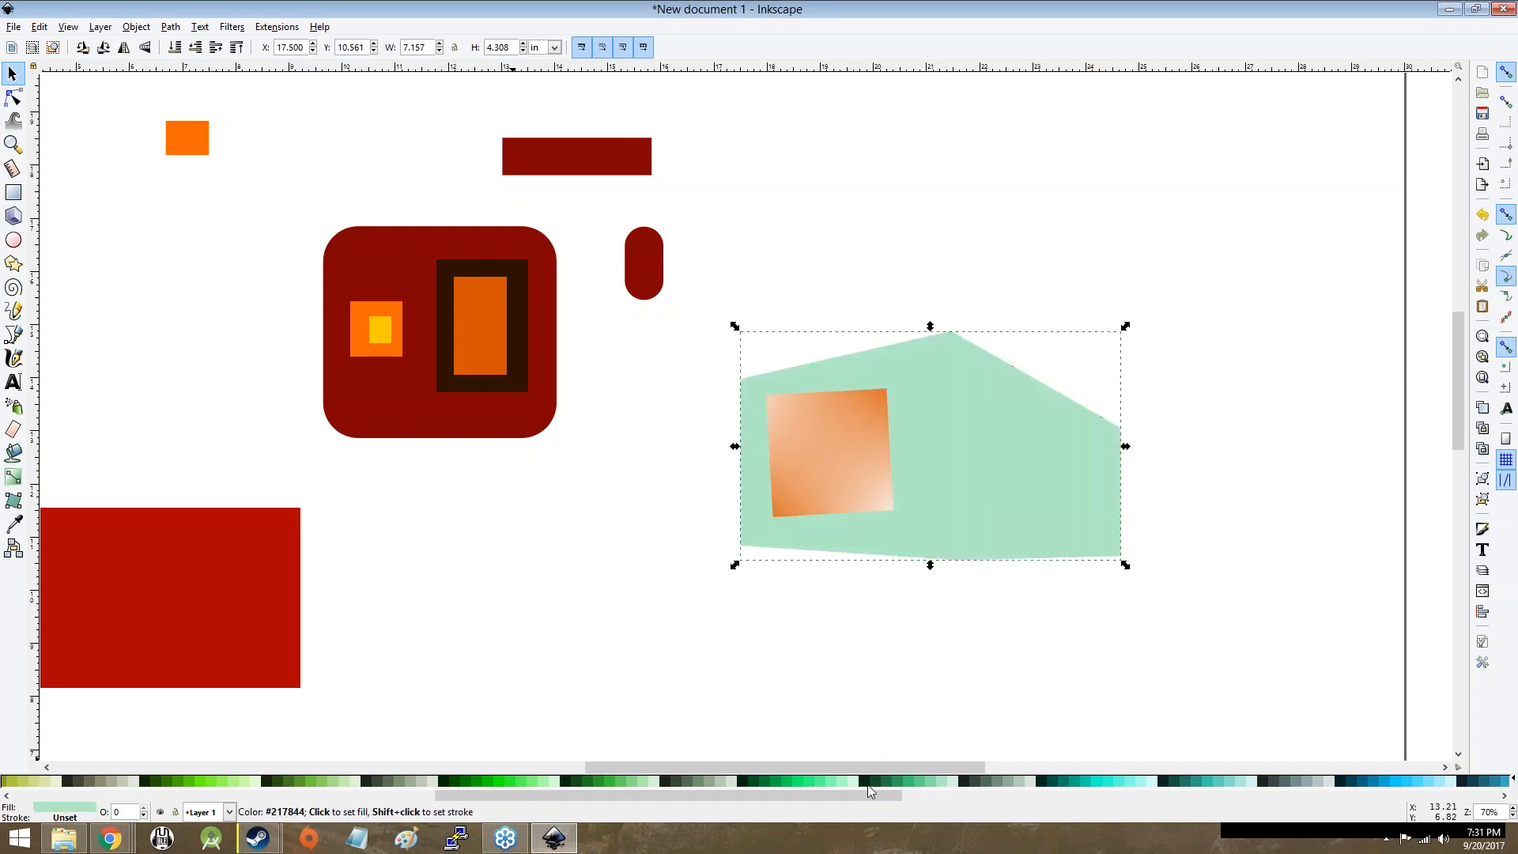
{"action": "left_click", "coordinate": [745, 782]}
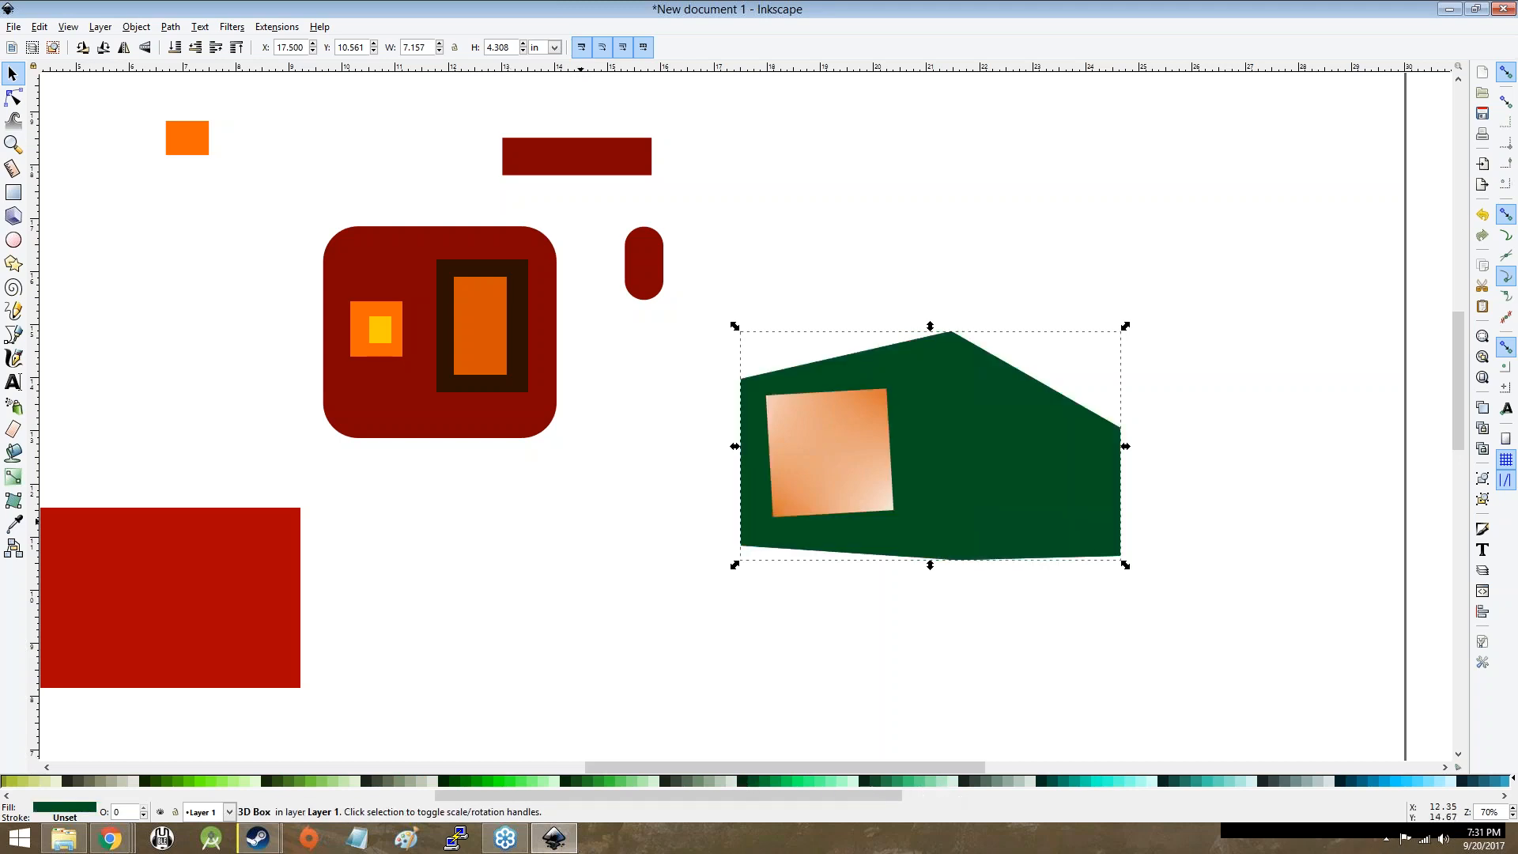
{"action": "left_click", "coordinate": [197, 144]}
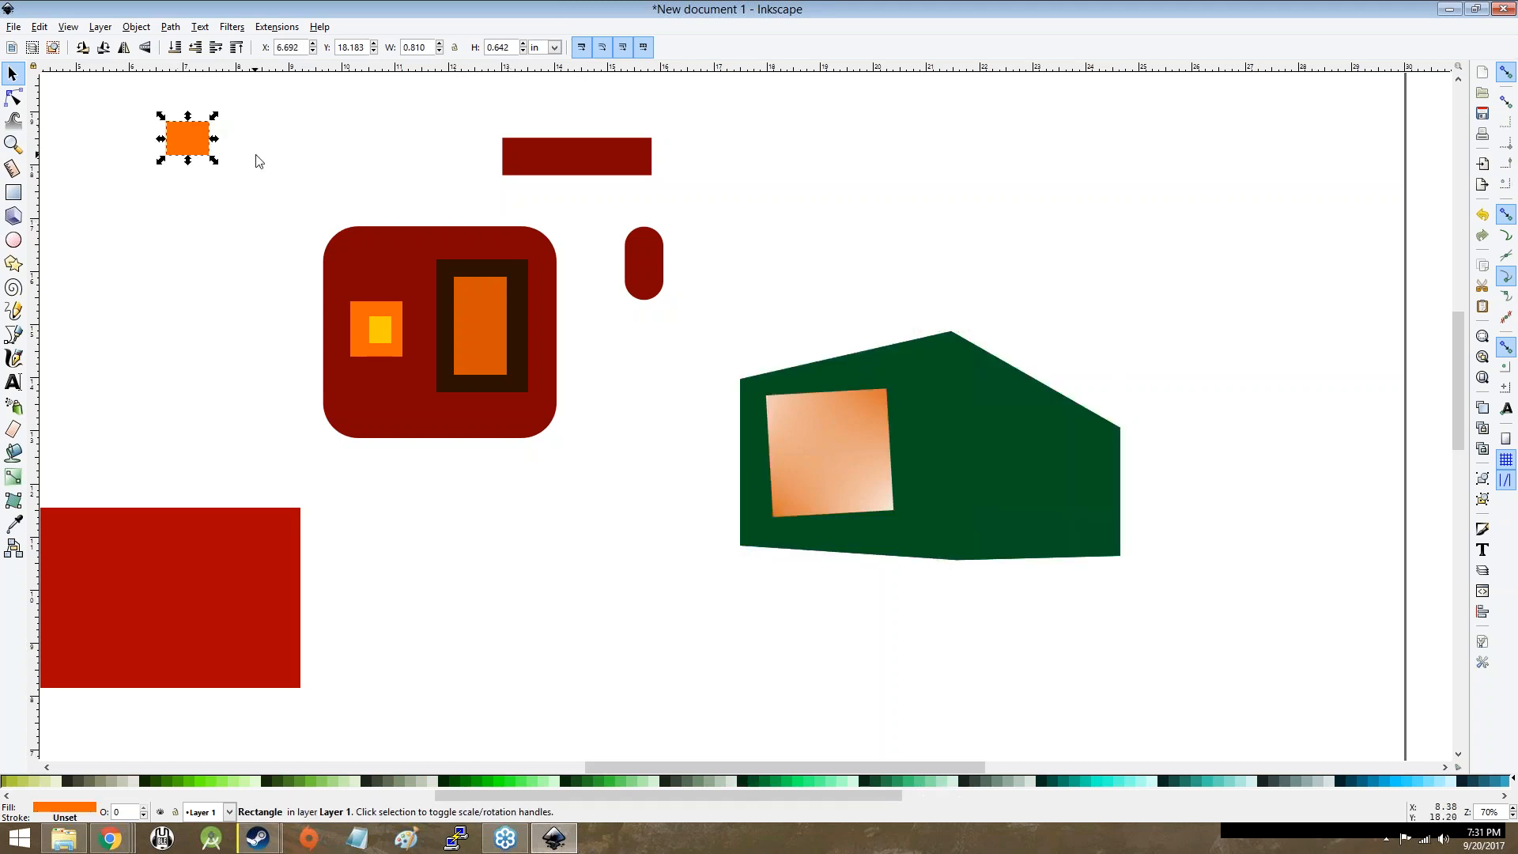
{"action": "left_click", "coordinate": [920, 386]}
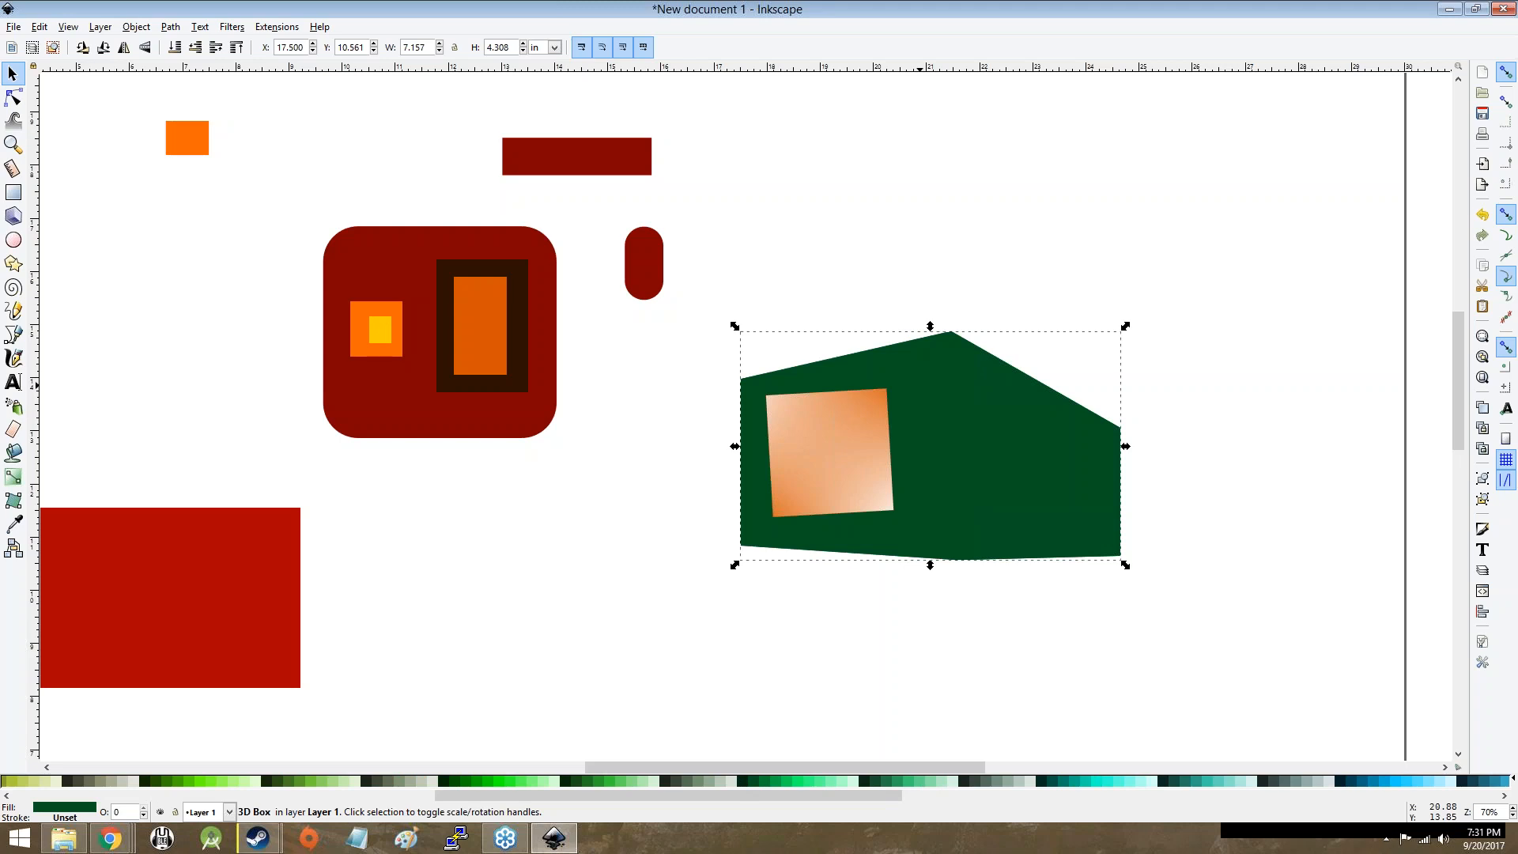
Step: Draw trial 3D boxes below the green box and over the dark-framed orange rectangle, and remove them
{"action": "left_click", "coordinate": [14, 216]}
{"action": "left_click_drag", "start_coordinate": [662, 593], "coordinate": [1031, 675]}
{"action": "right_click", "coordinate": [1030, 675]}
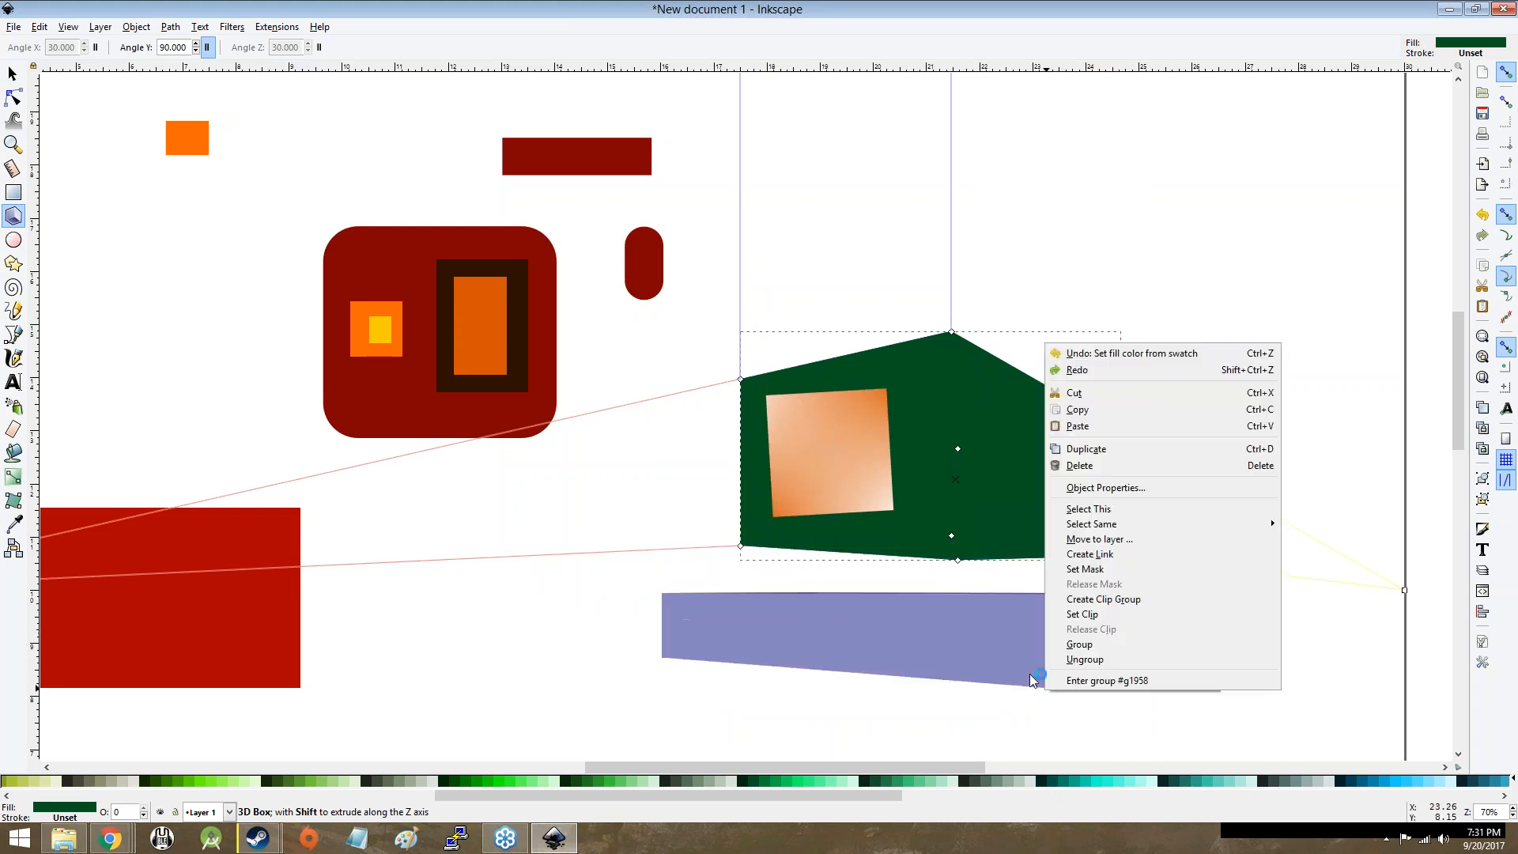
{"action": "left_click", "coordinate": [1178, 658]}
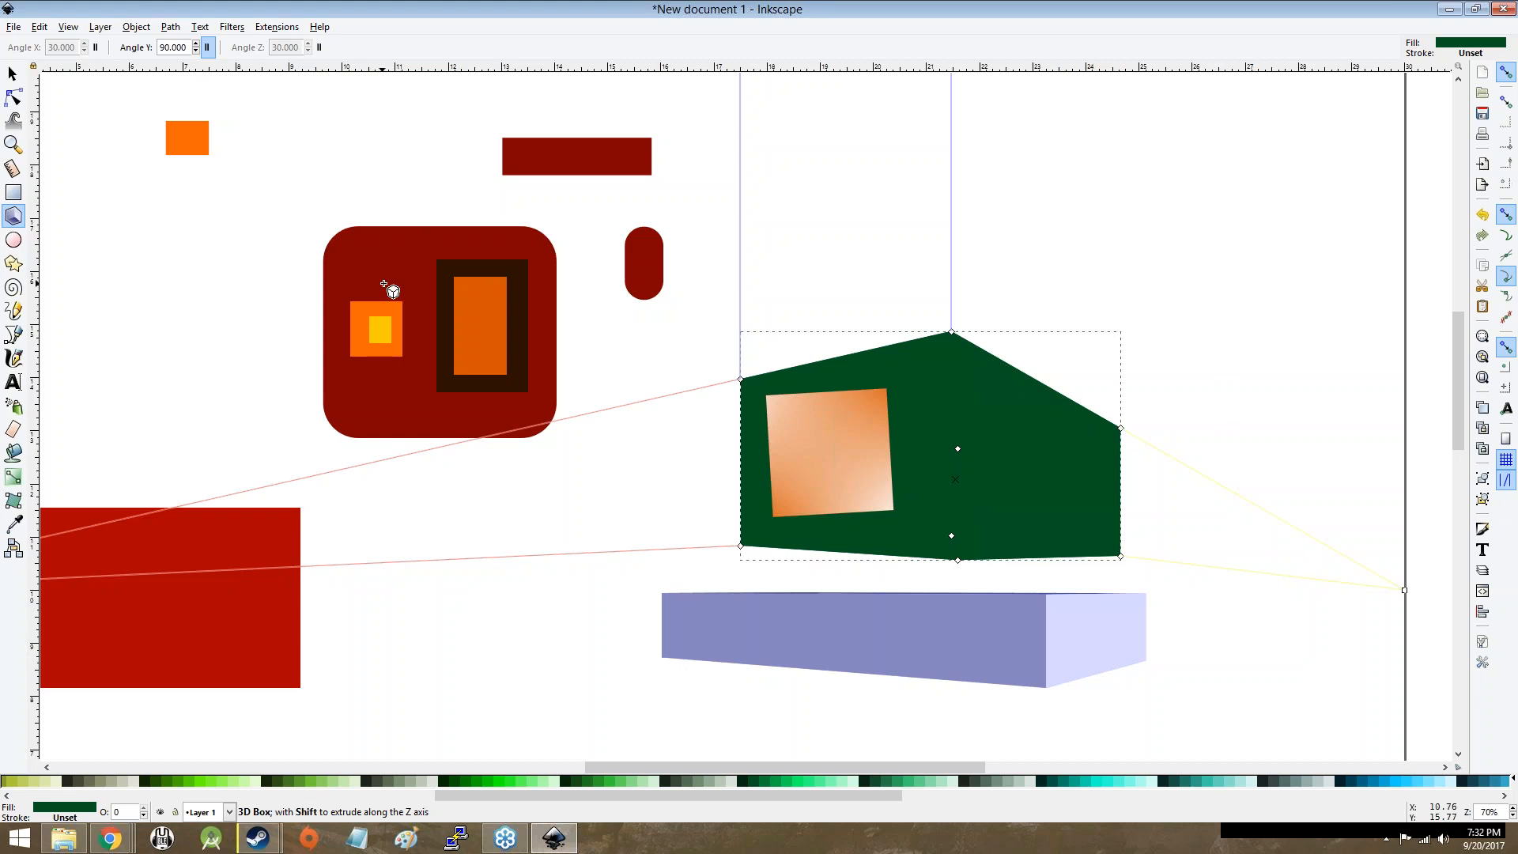
{"action": "left_click_drag", "start_coordinate": [454, 296], "coordinate": [488, 319]}
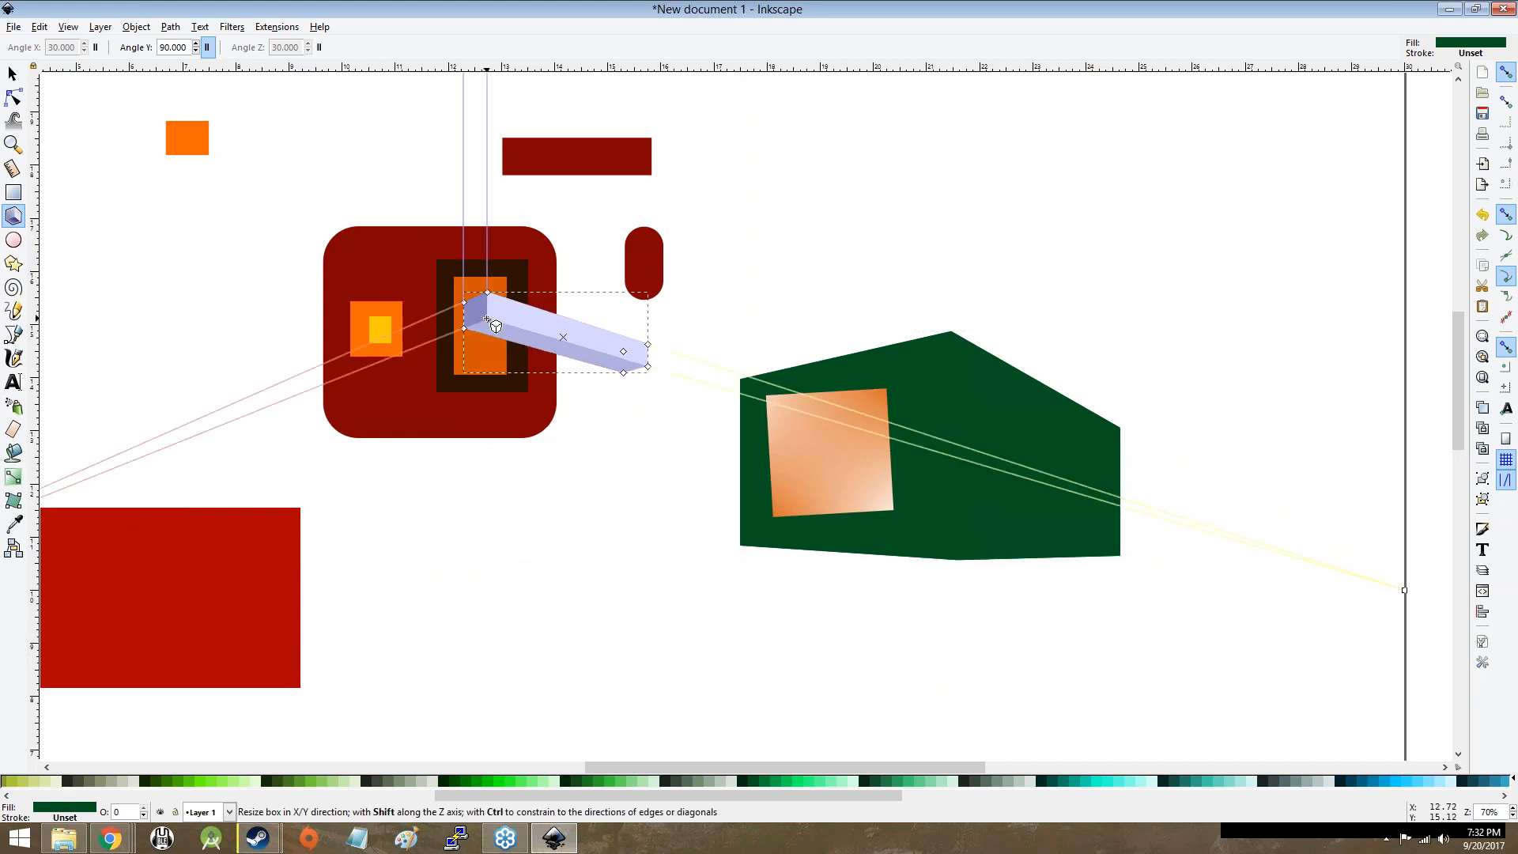
{"action": "key", "text": "Delete"}
Step: Draw ten 3D boxes of varying sizes around the vanishing point on the page's right edge, both inside and outside the page
{"action": "scroll", "coordinate": [973, 396], "scroll_direction": "right", "scroll_amount": 2}
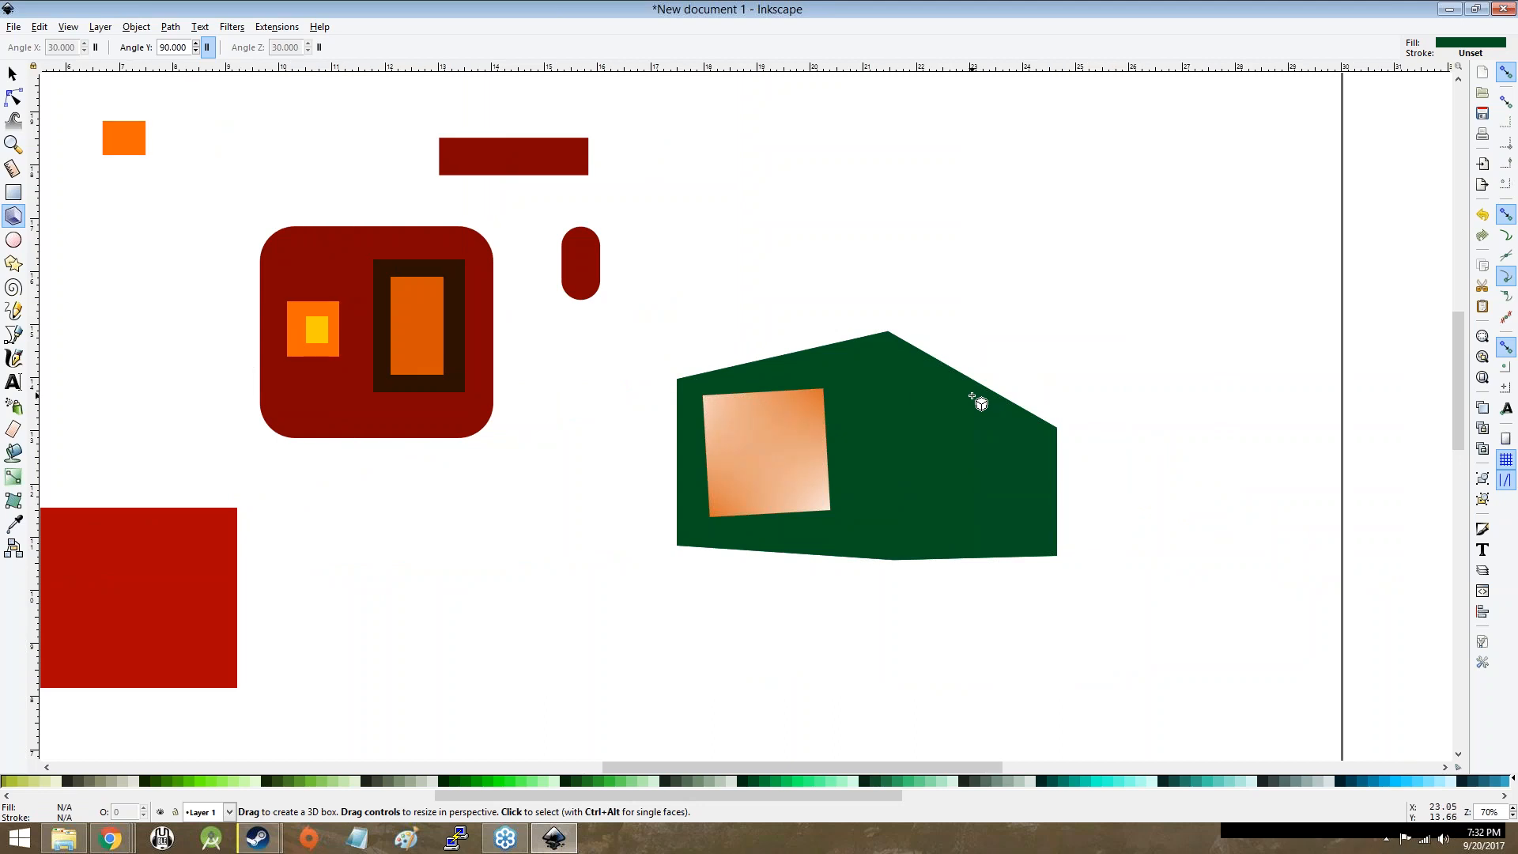
{"action": "scroll", "coordinate": [972, 396], "scroll_direction": "down", "scroll_amount": 3}
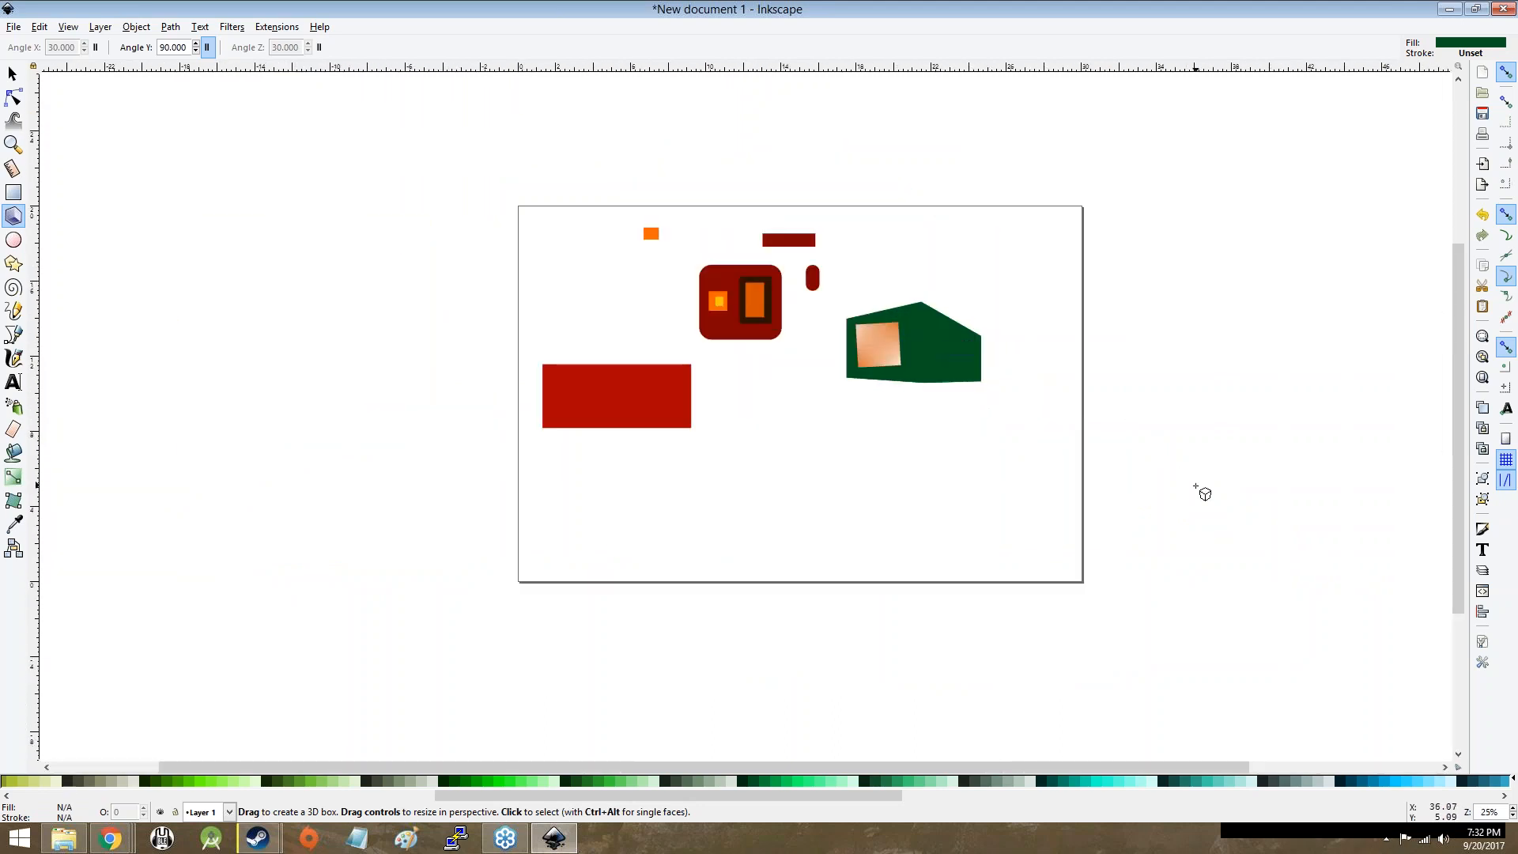
{"action": "left_click_drag", "start_coordinate": [1062, 482], "coordinate": [1104, 562]}
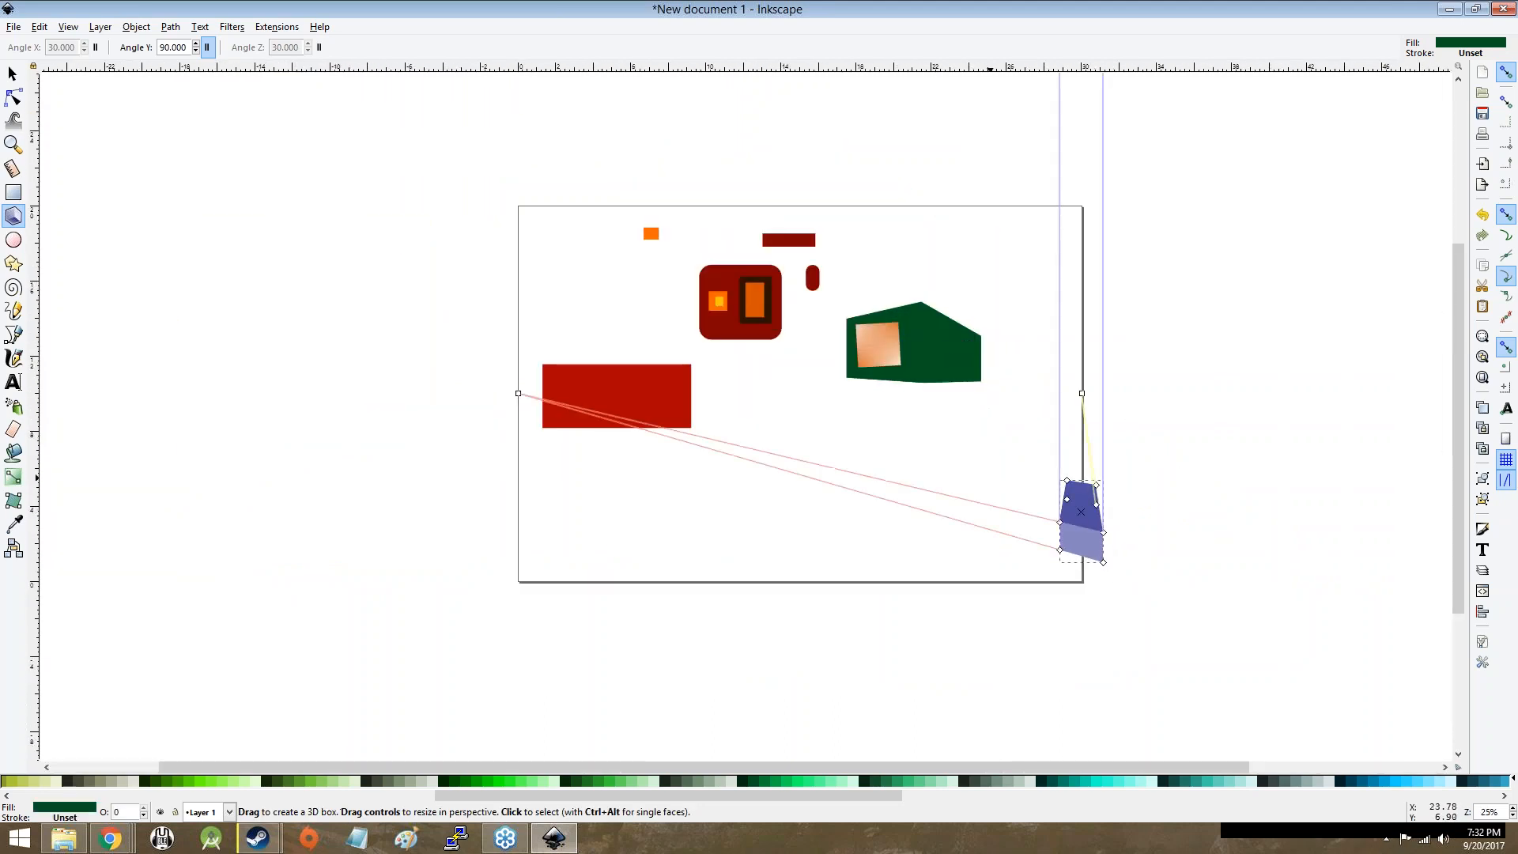
{"action": "left_click_drag", "start_coordinate": [1016, 404], "coordinate": [1072, 462]}
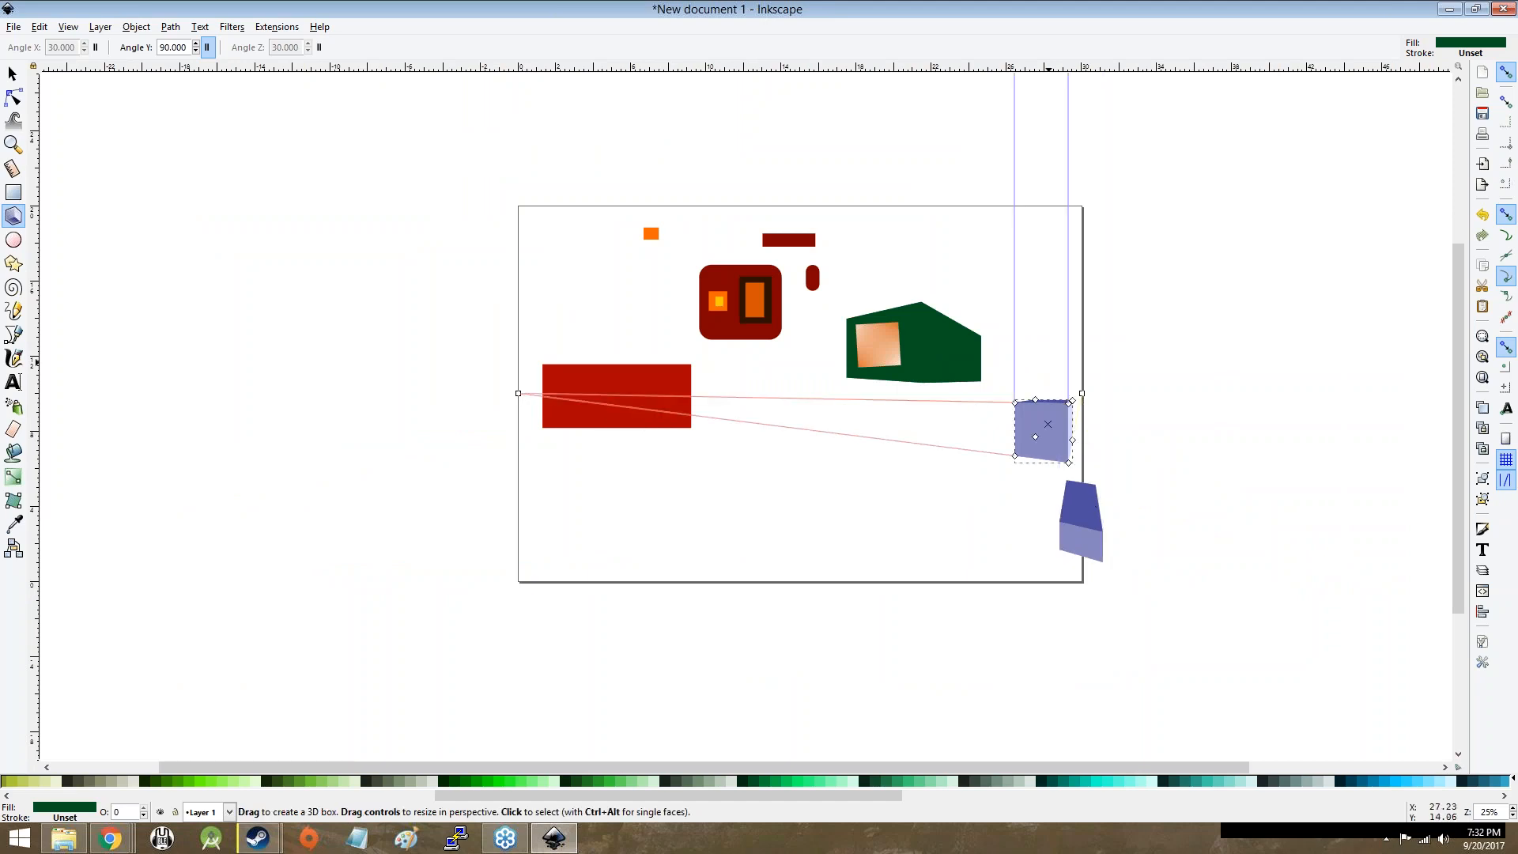
{"action": "left_click_drag", "start_coordinate": [1036, 301], "coordinate": [1076, 340]}
{"action": "left_click_drag", "start_coordinate": [1161, 278], "coordinate": [1221, 362]}
{"action": "left_click_drag", "start_coordinate": [1167, 445], "coordinate": [1227, 518]}
{"action": "left_click_drag", "start_coordinate": [969, 514], "coordinate": [868, 564]}
{"action": "left_click_drag", "start_coordinate": [1176, 613], "coordinate": [1239, 685]}
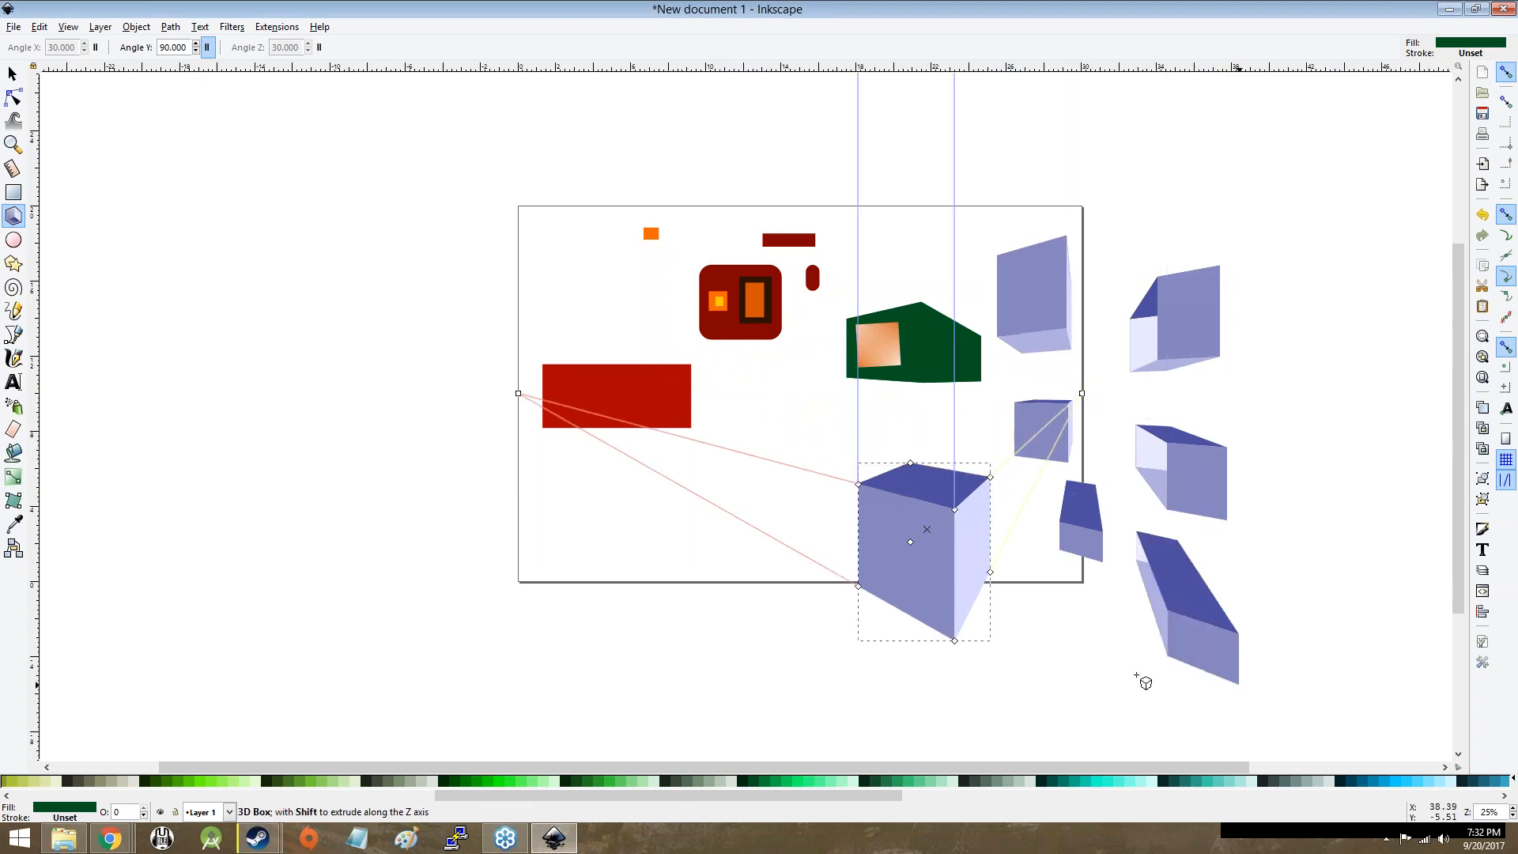
{"action": "left_click_drag", "start_coordinate": [1005, 643], "coordinate": [1089, 720]}
{"action": "left_click_drag", "start_coordinate": [1073, 188], "coordinate": [1154, 218]}
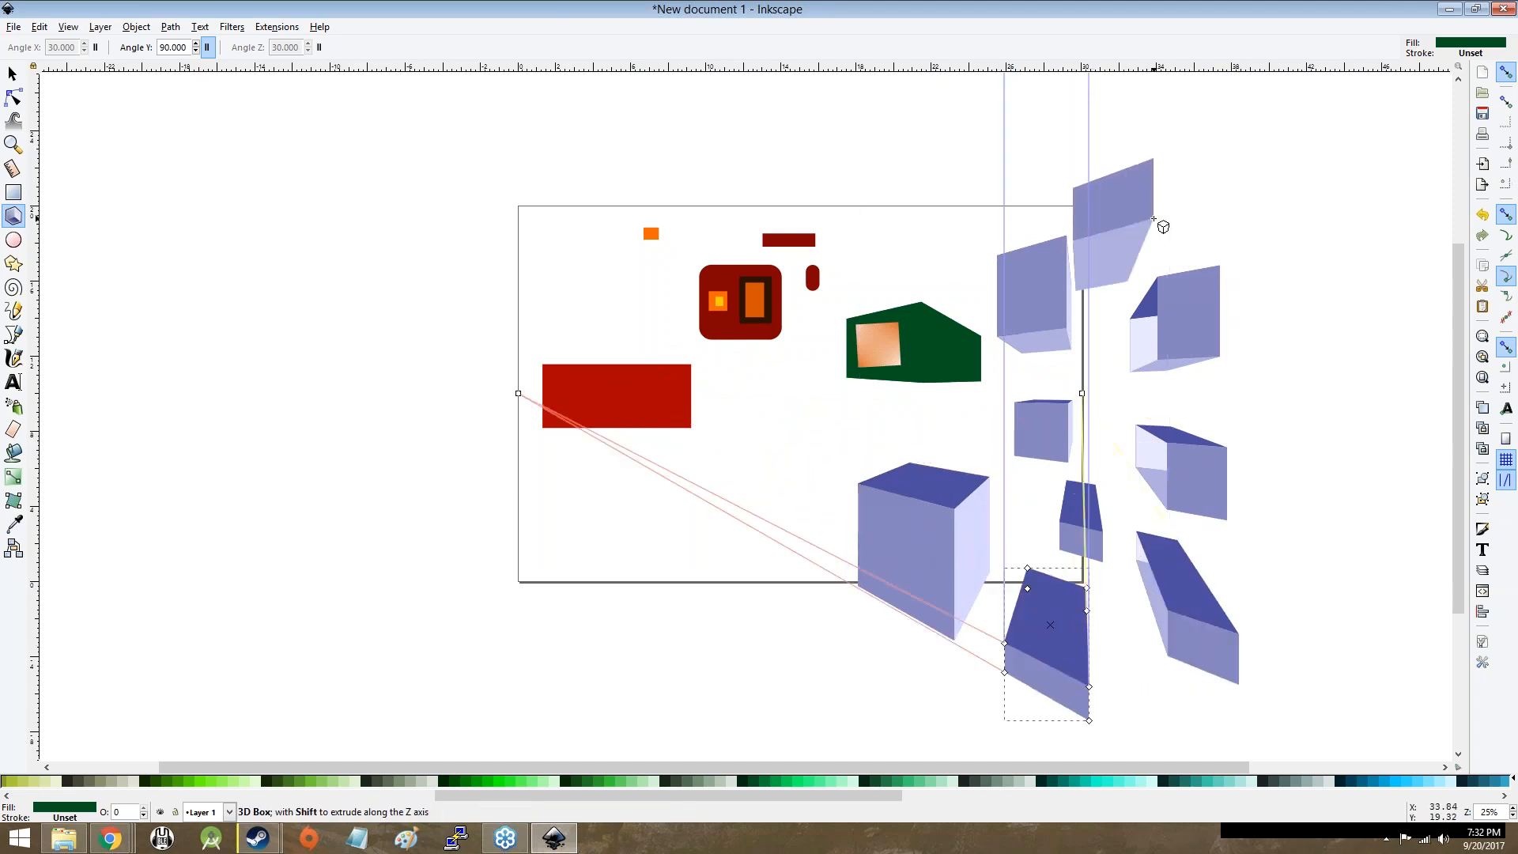
{"action": "left_click_drag", "start_coordinate": [916, 135], "coordinate": [1050, 156]}
Step: Draw five more, mostly larger 3D boxes farther out beyond the page's right edge, above, level with and below the vanishing point
{"action": "scroll", "coordinate": [1132, 253], "scroll_direction": "right", "scroll_amount": 4}
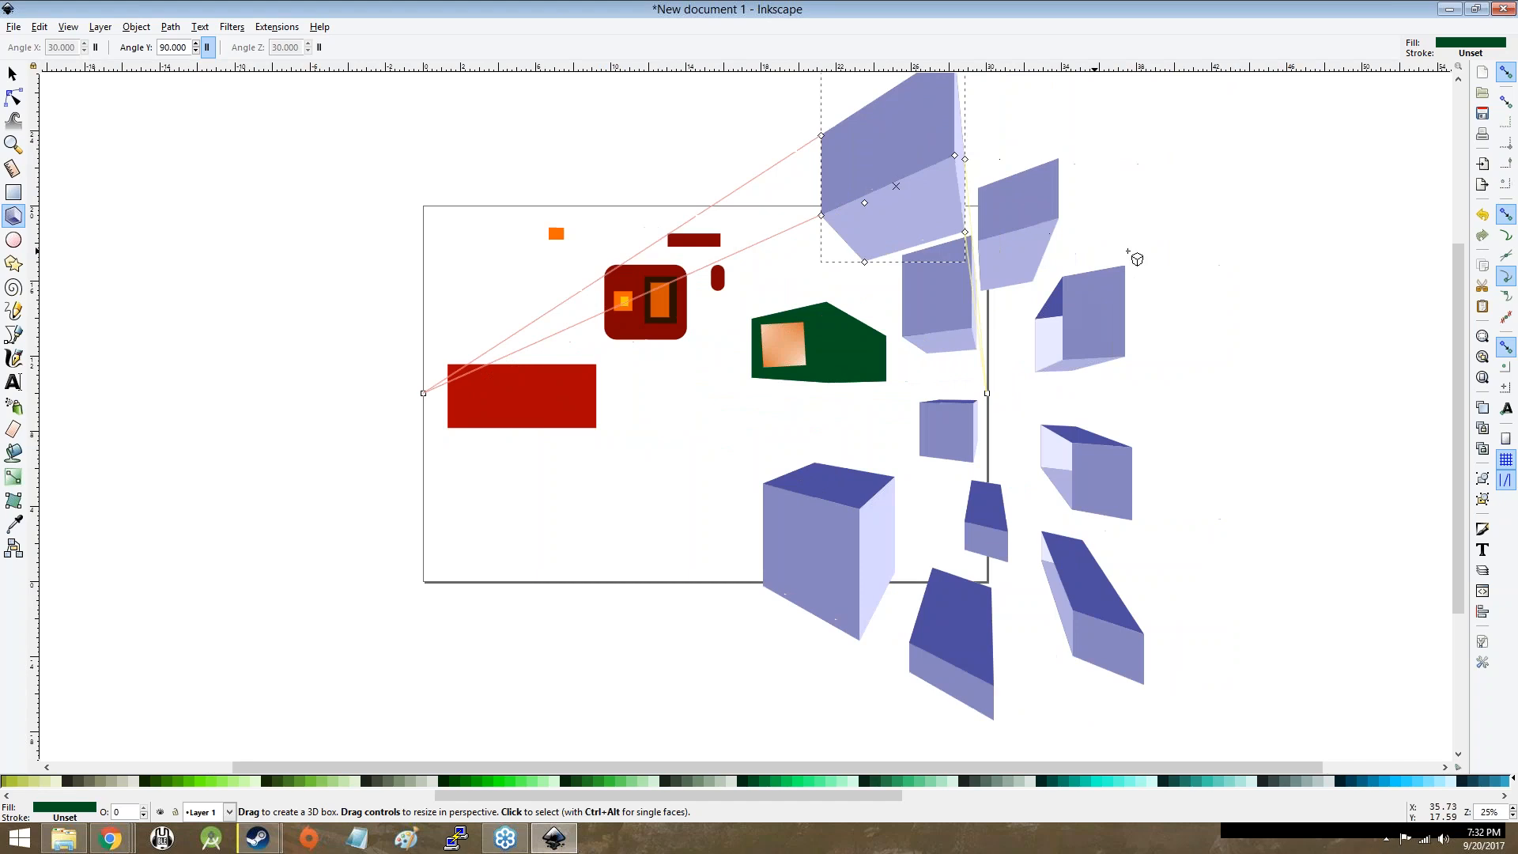
{"action": "scroll", "coordinate": [1138, 260], "scroll_direction": "right", "scroll_amount": 2}
{"action": "left_click_drag", "start_coordinate": [1152, 292], "coordinate": [1257, 468]}
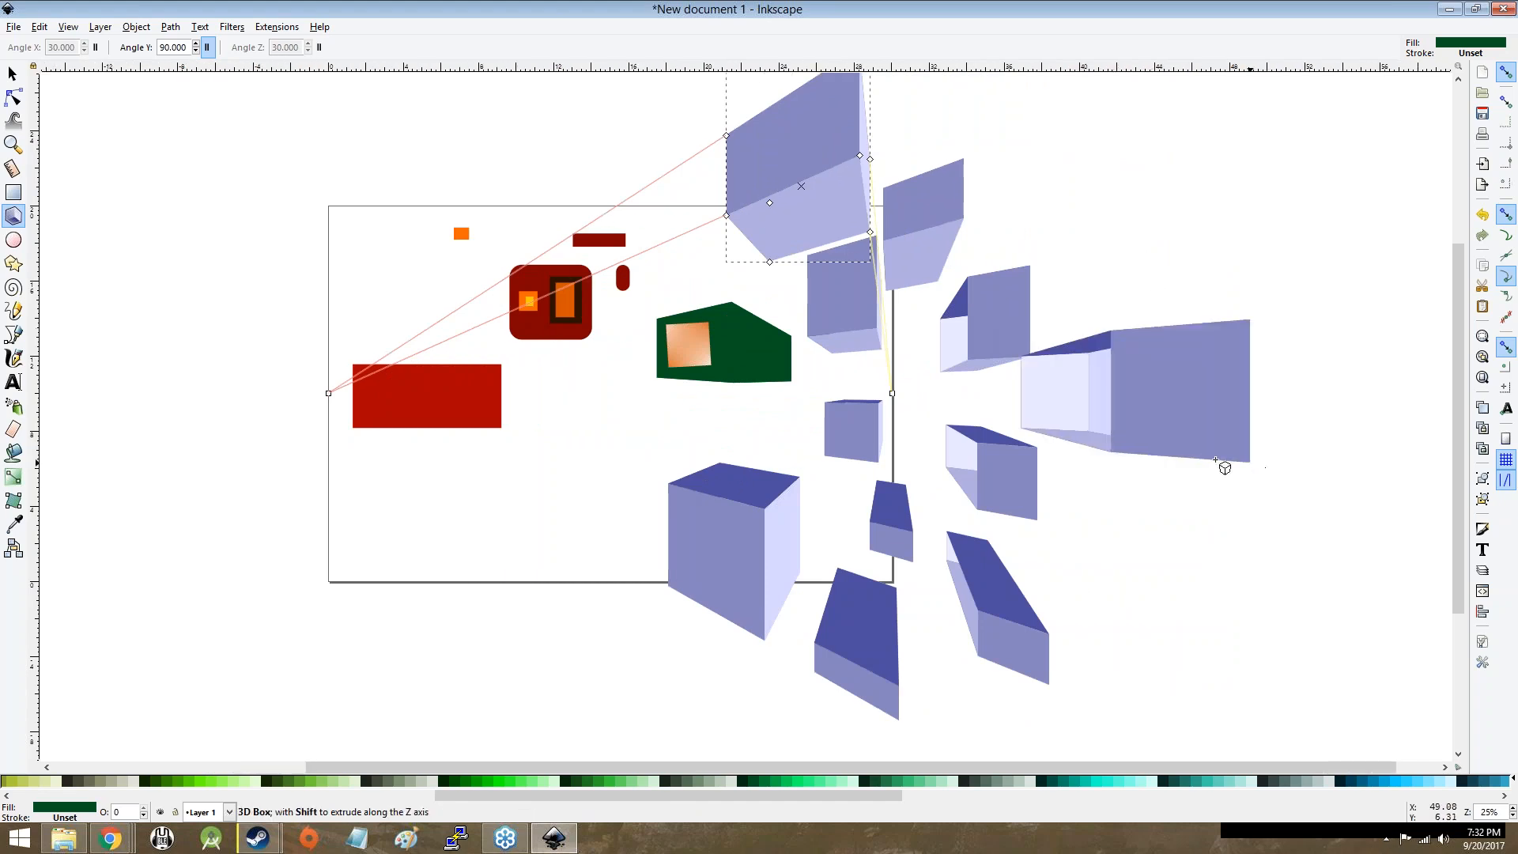
{"action": "left_click_drag", "start_coordinate": [1070, 190], "coordinate": [1179, 234]}
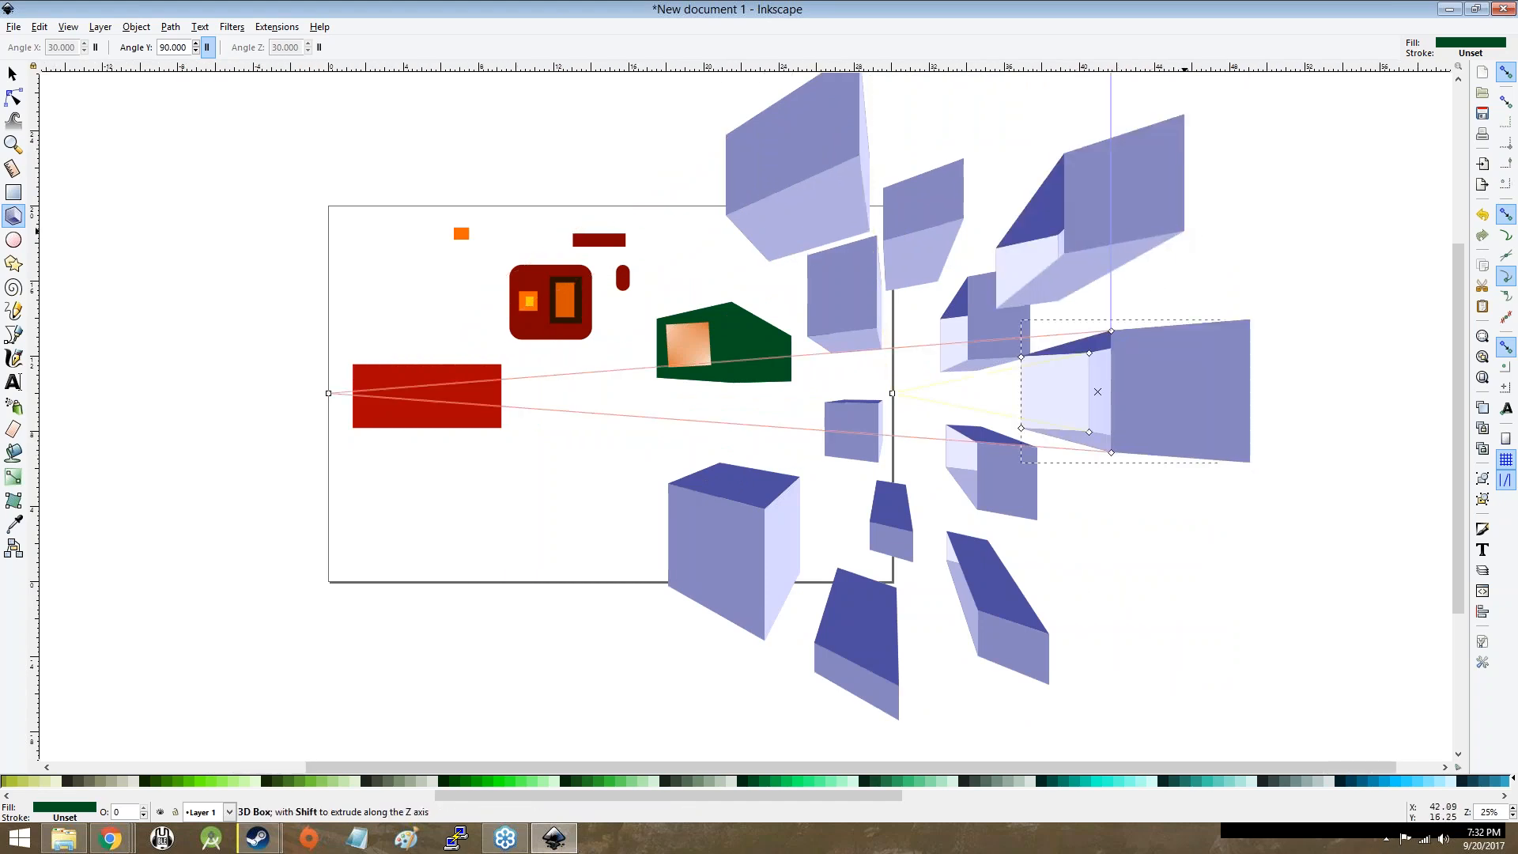
{"action": "scroll", "coordinate": [1122, 294], "scroll_direction": "right", "scroll_amount": 3}
{"action": "left_click_drag", "start_coordinate": [1167, 608], "coordinate": [1317, 759]}
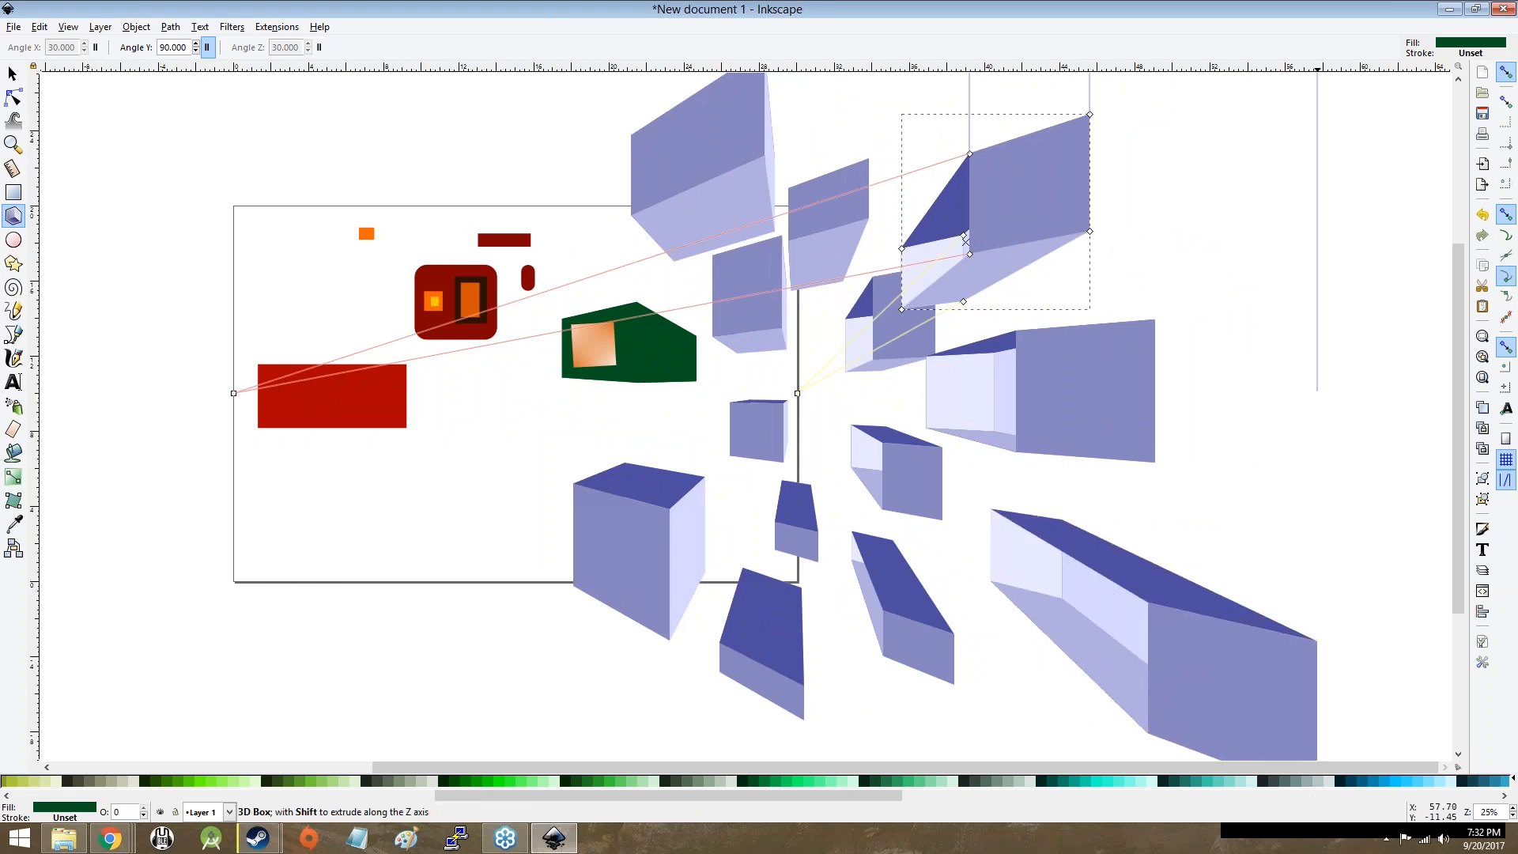
{"action": "scroll", "coordinate": [1025, 531], "scroll_direction": "right", "scroll_amount": 3}
{"action": "scroll", "coordinate": [1025, 531], "scroll_direction": "right", "scroll_amount": 6}
{"action": "left_click_drag", "start_coordinate": [999, 264], "coordinate": [1153, 399]}
{"action": "left_click_drag", "start_coordinate": [950, 111], "coordinate": [1030, 185]}
Step: Draw a large 3D box over the page's upper middle and another beside the lower-edge box, and select the long box beyond the page
{"action": "left_click_drag", "start_coordinate": [61, 126], "coordinate": [270, 295]}
{"action": "left_click_drag", "start_coordinate": [193, 467], "coordinate": [352, 582]}
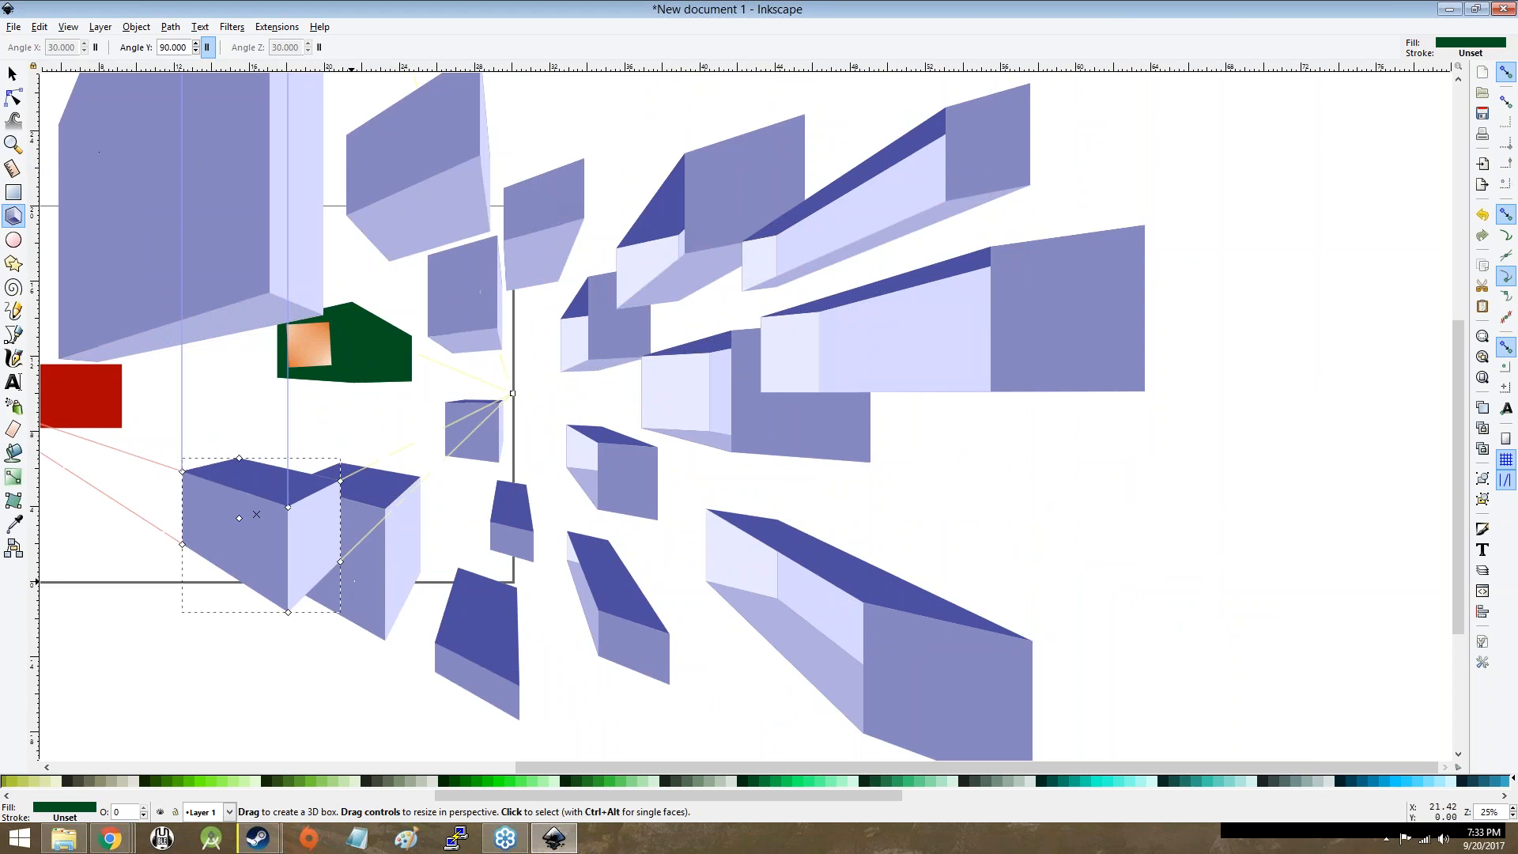
{"action": "left_click", "coordinate": [851, 352]}
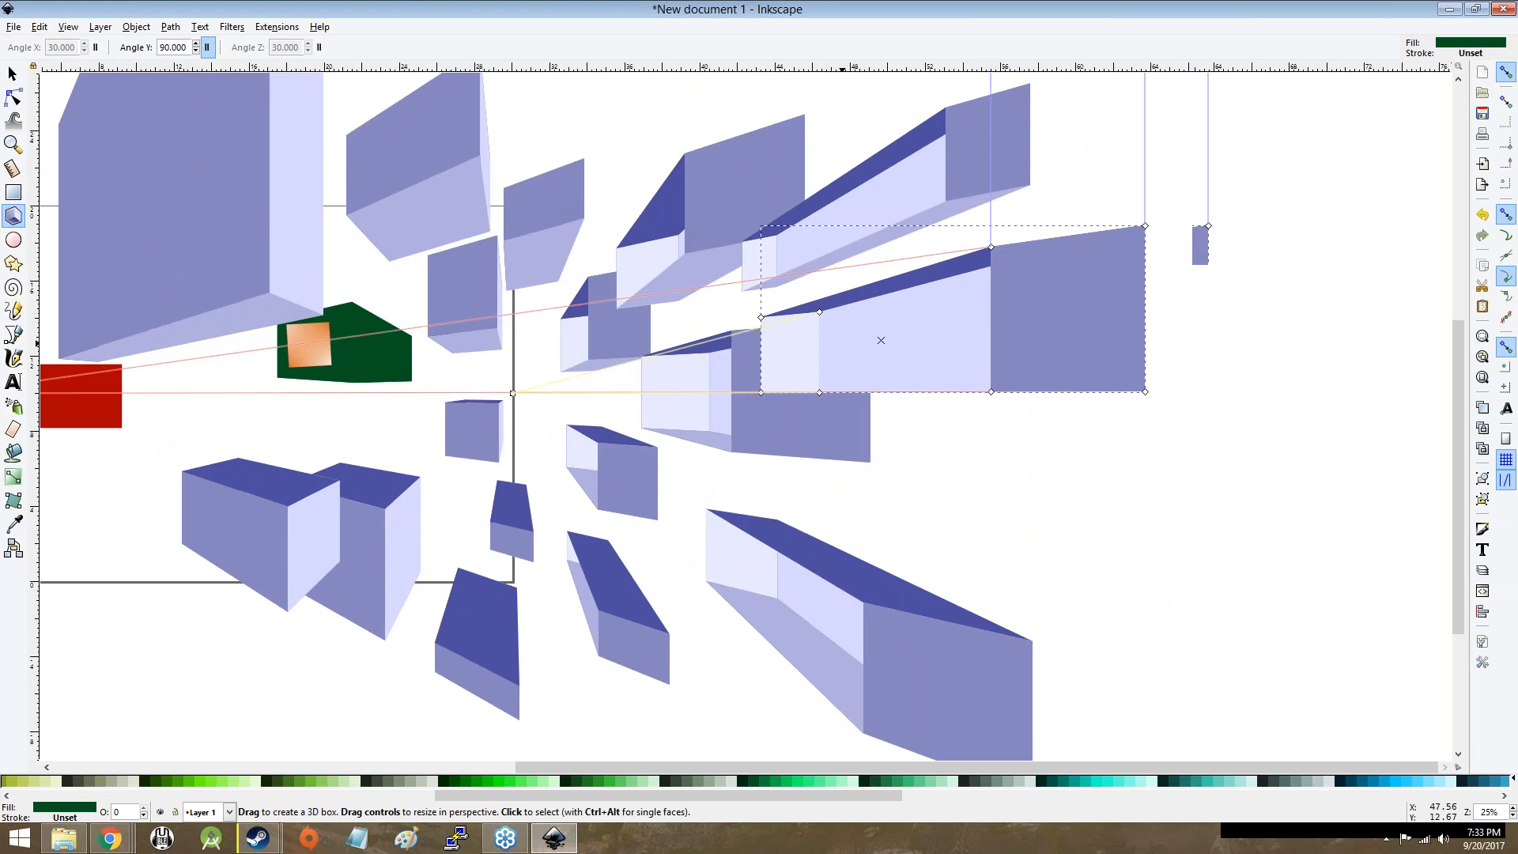
{"action": "scroll", "coordinate": [851, 351], "scroll_direction": "left", "scroll_amount": 3}
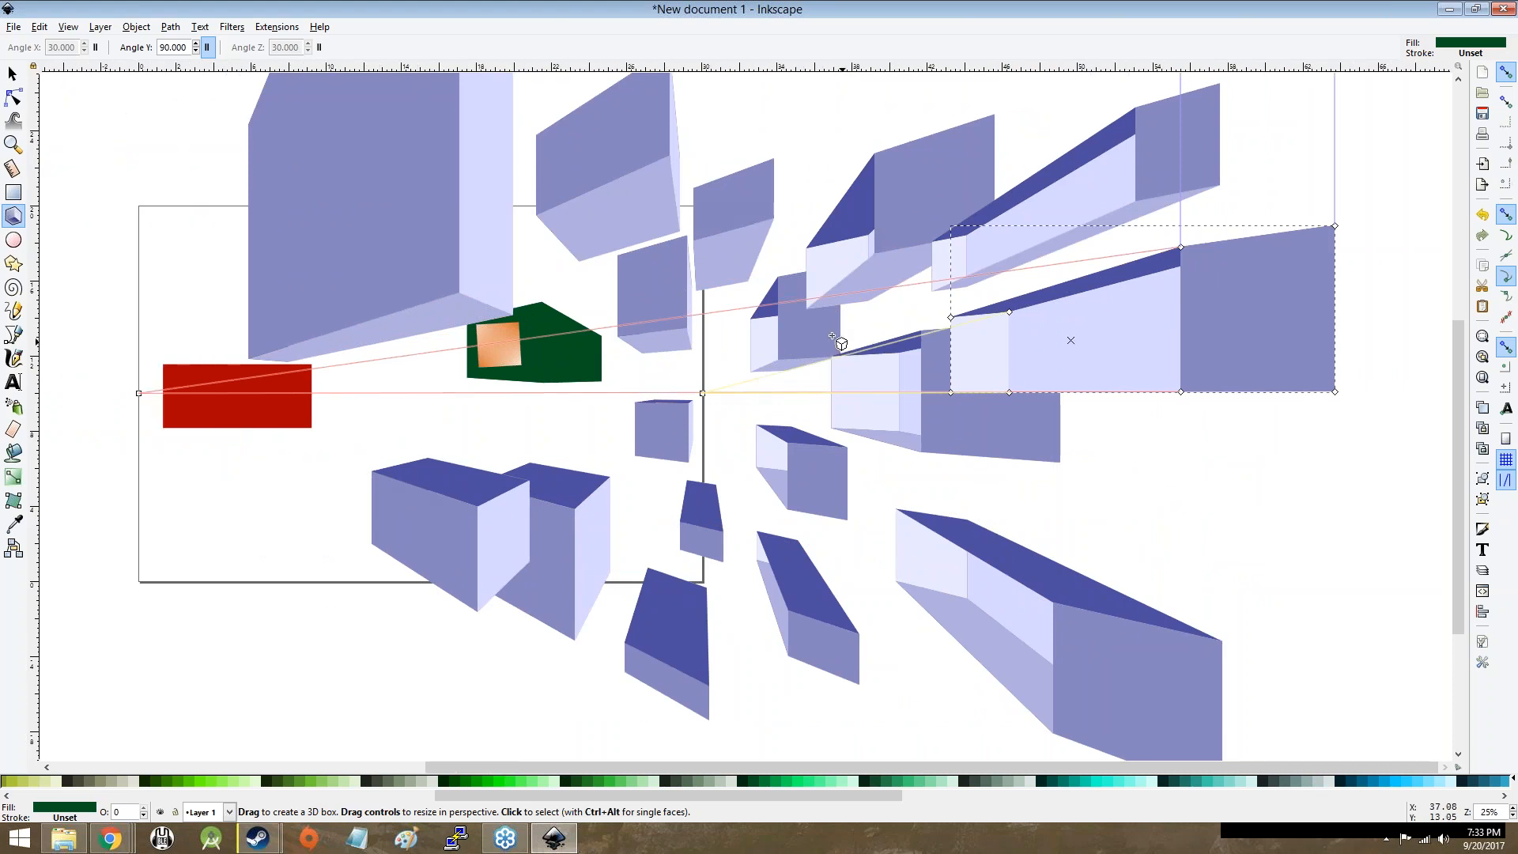
Step: Try several positions for the 3D boxes' shared vanishing point, ending beyond the page's right edge and slightly above mid-height
{"action": "left_click", "coordinate": [11, 74]}
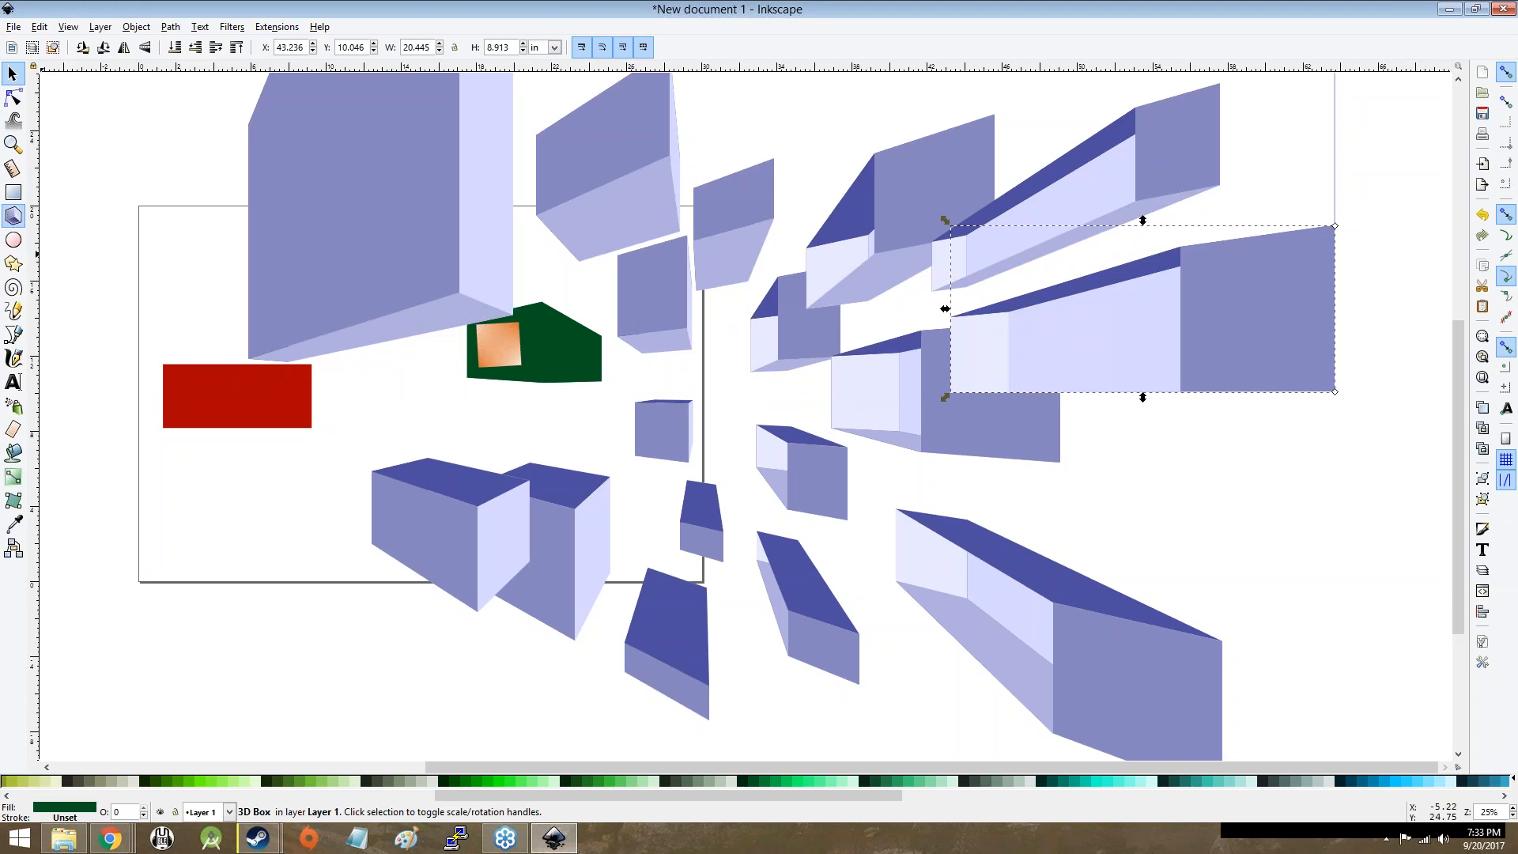
{"action": "left_click", "coordinate": [12, 216]}
{"action": "left_click_drag", "start_coordinate": [715, 401], "coordinate": [637, 399]}
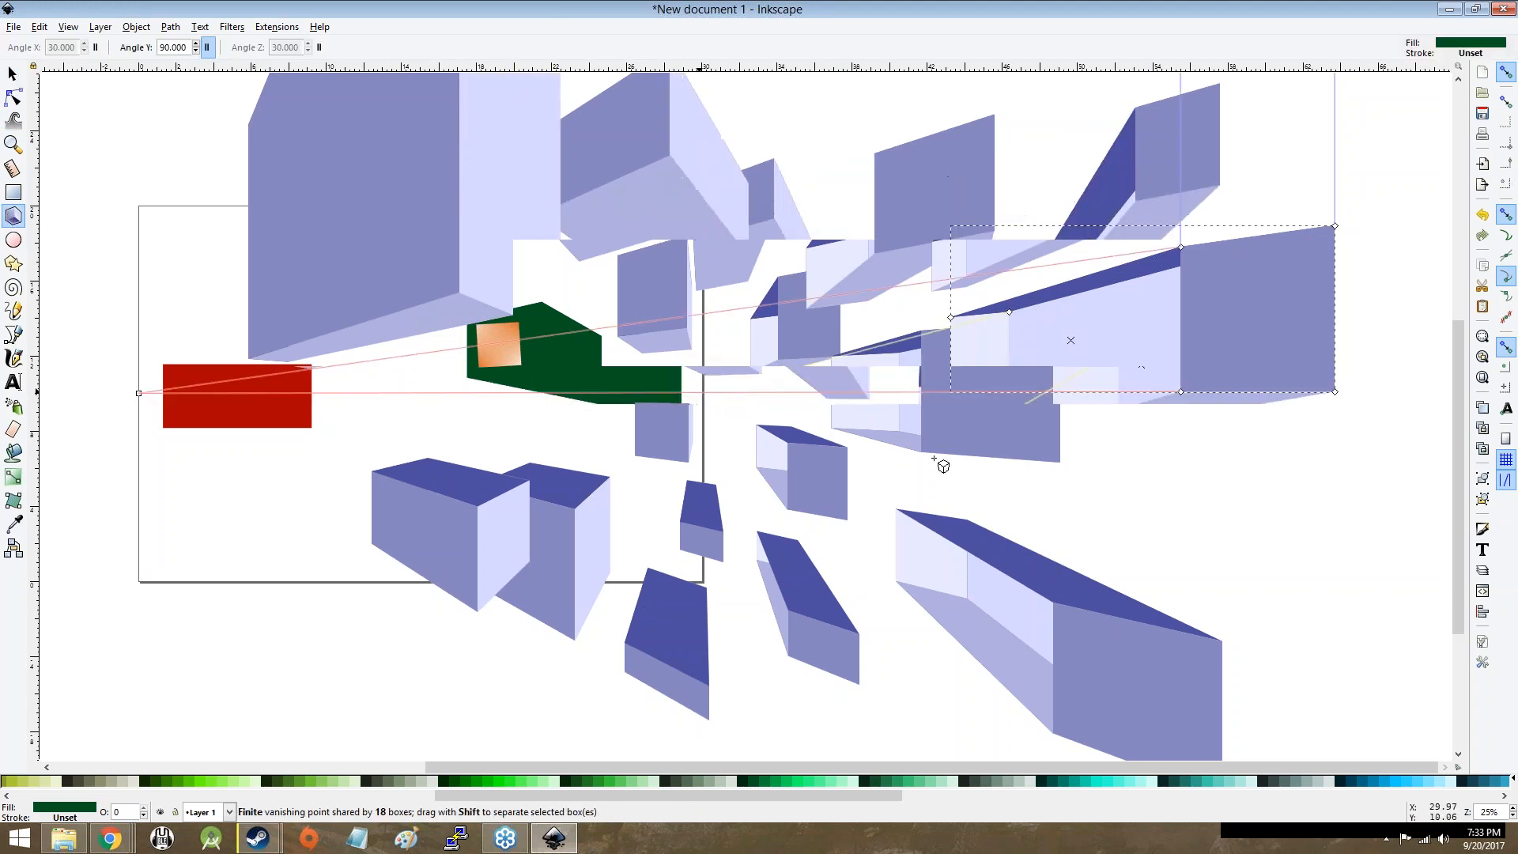
{"action": "left_click_drag", "start_coordinate": [760, 491], "coordinate": [789, 702]}
{"action": "left_click_drag", "start_coordinate": [760, 426], "coordinate": [835, 350]}
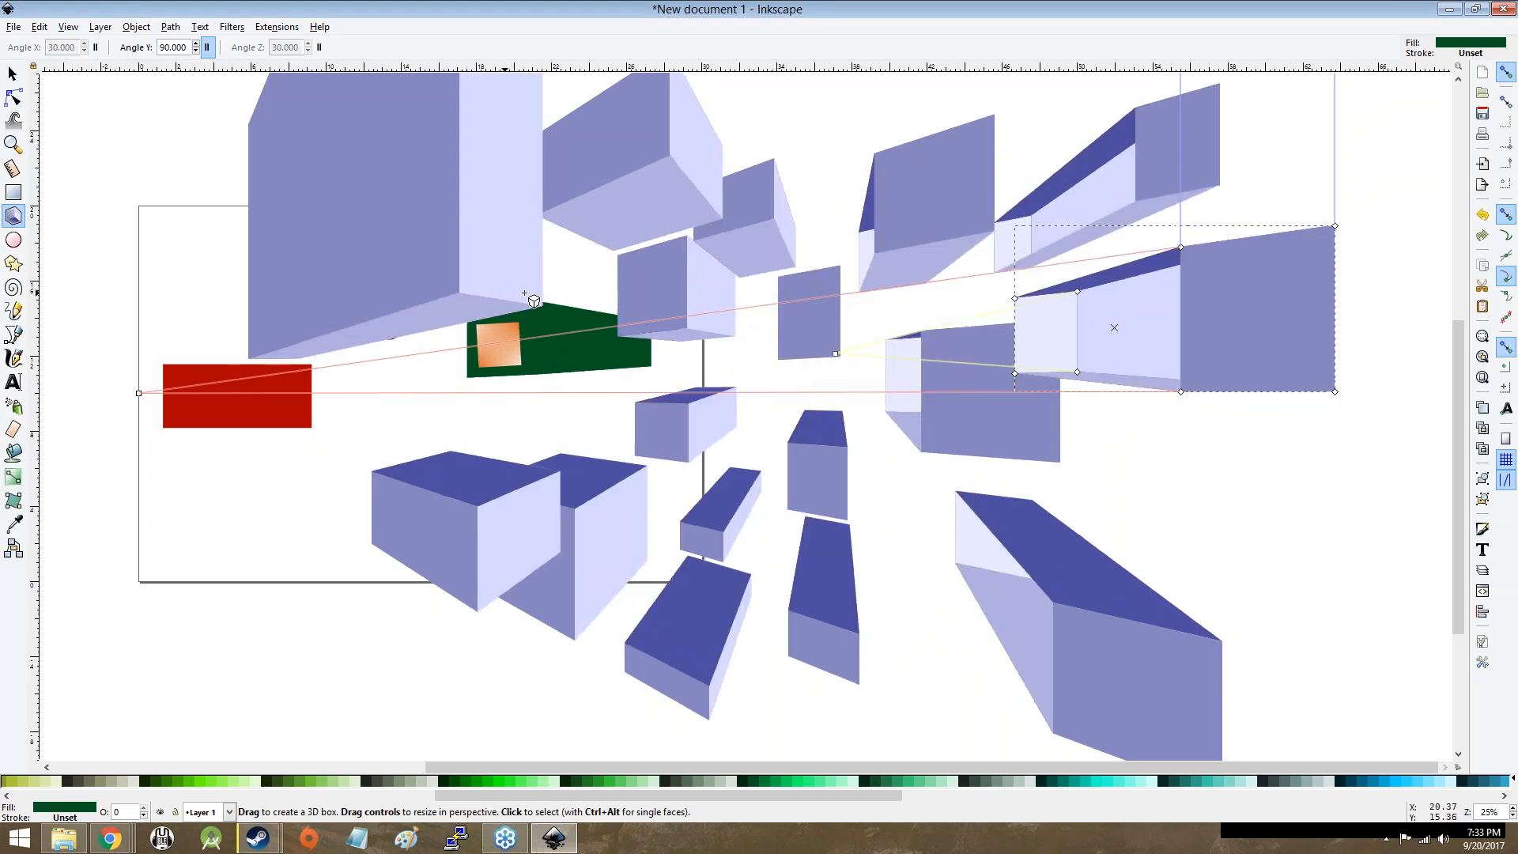
Step: Delete the large 3D box over the page's upper middle and the six boxes along the page's right edge
{"action": "scroll", "coordinate": [570, 290], "scroll_direction": "down", "scroll_amount": 2}
{"action": "scroll", "coordinate": [579, 298], "scroll_direction": "down", "scroll_amount": 1}
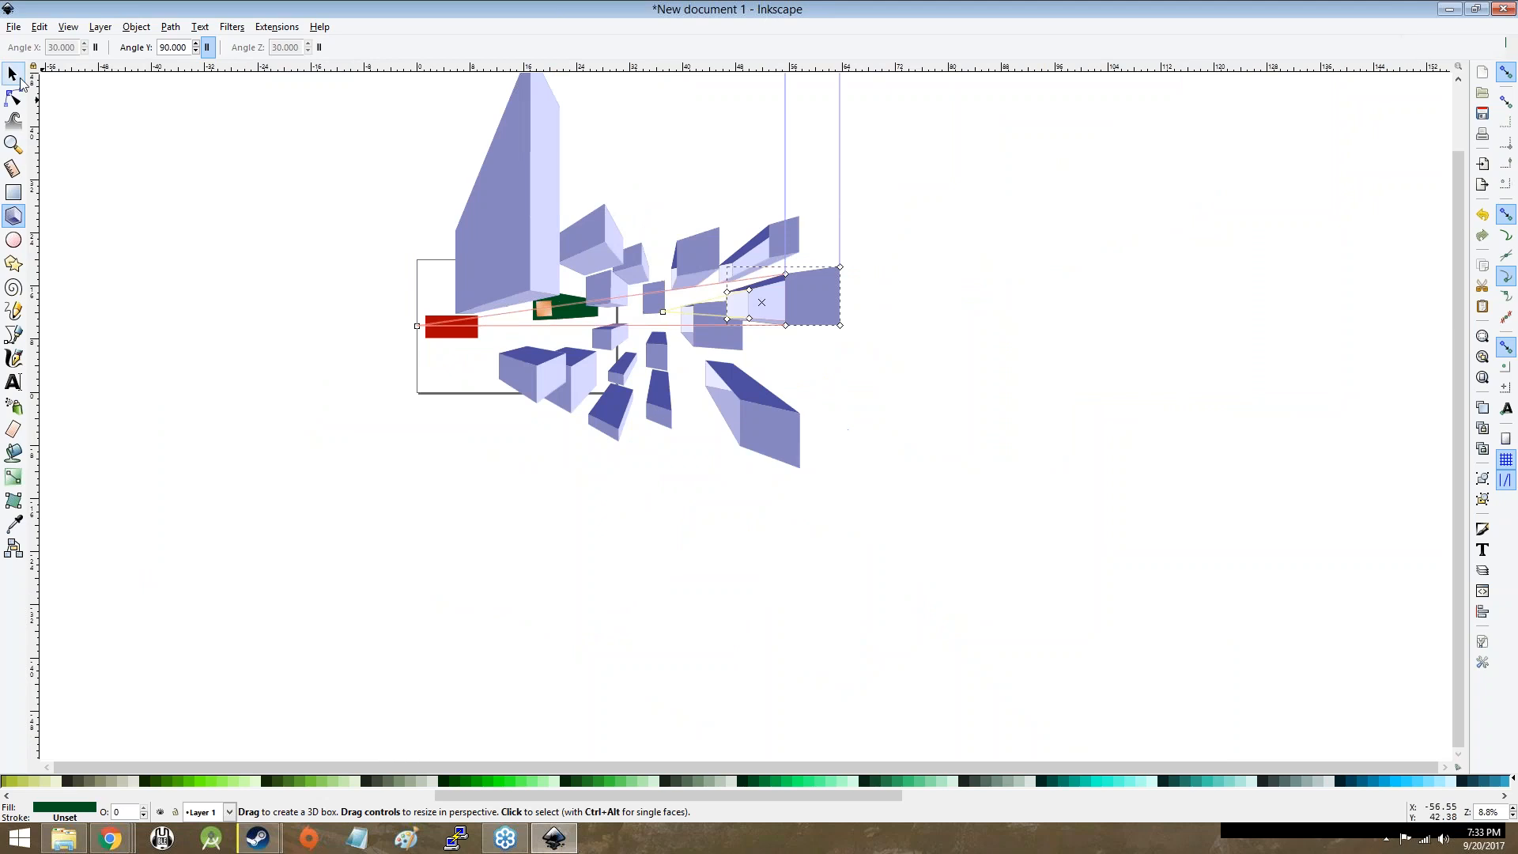
{"action": "left_click", "coordinate": [13, 73]}
{"action": "left_click", "coordinate": [480, 189]}
{"action": "key", "text": "Delete"}
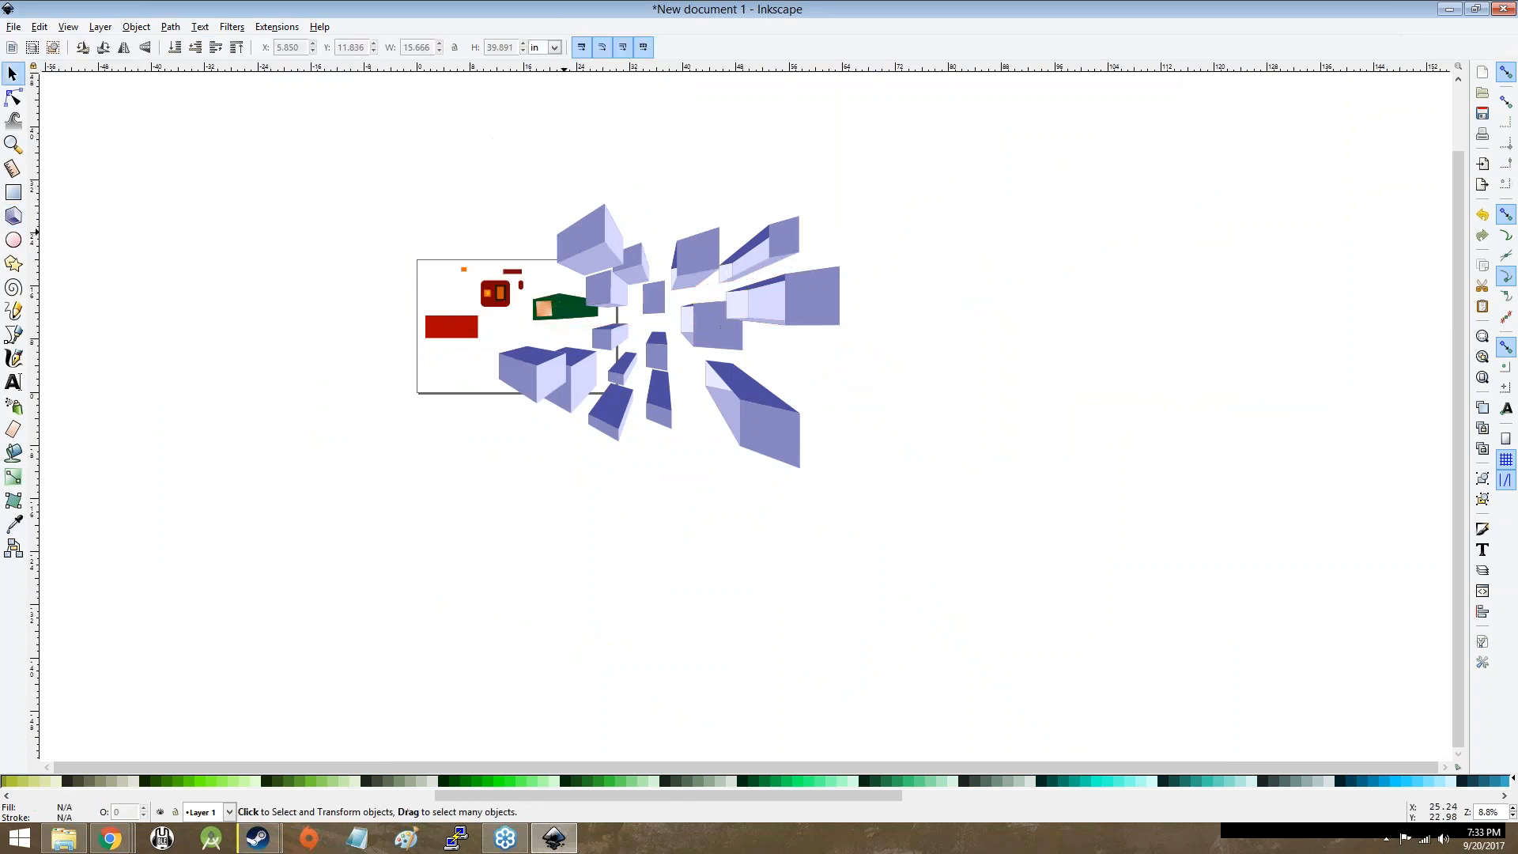
{"action": "left_click", "coordinate": [587, 240]}
{"action": "key", "text": "Delete"}
{"action": "left_click", "coordinate": [632, 264]}
{"action": "key", "text": "Delete"}
{"action": "left_click", "coordinate": [609, 289]}
{"action": "key", "text": "Delete"}
{"action": "left_click", "coordinate": [609, 336]}
{"action": "key", "text": "Delete"}
{"action": "left_click", "coordinate": [610, 411]}
{"action": "key", "text": "Delete"}
{"action": "left_click", "coordinate": [622, 368]}
{"action": "key", "text": "Delete"}
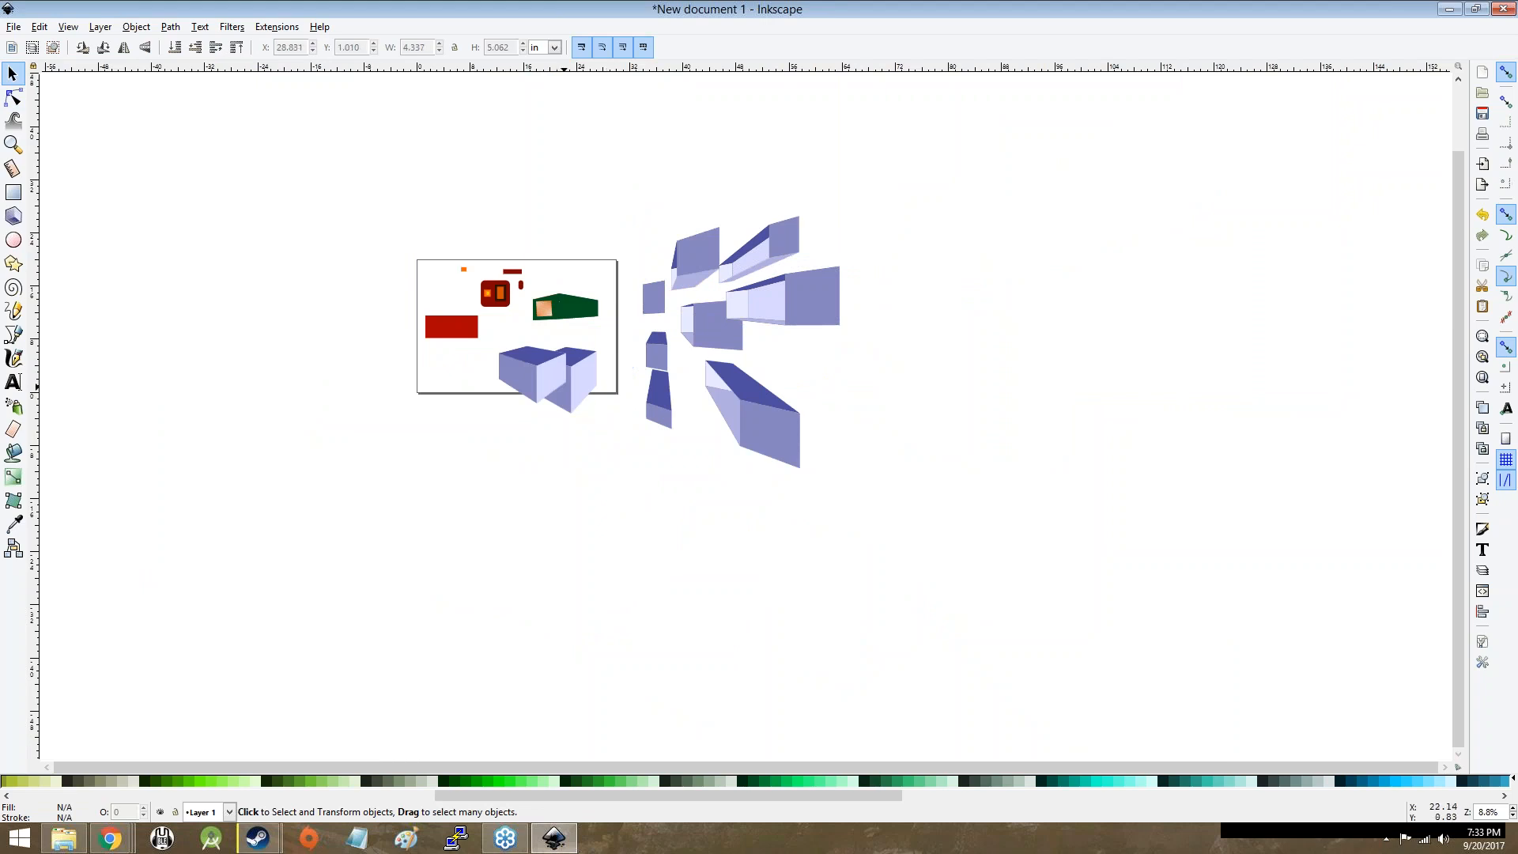
Step: Delete the two overlapping 3D boxes at the page's lower edge and the eight boxes beyond the page's right edge
{"action": "left_click", "coordinate": [528, 376]}
{"action": "key", "text": "Delete"}
{"action": "left_click", "coordinate": [566, 381]}
{"action": "key", "text": "Delete"}
{"action": "left_click", "coordinate": [656, 351]}
{"action": "key", "text": "Delete"}
{"action": "left_click", "coordinate": [653, 297]}
{"action": "key", "text": "Delete"}
{"action": "left_click", "coordinate": [696, 255]}
{"action": "key", "text": "Delete"}
{"action": "left_click", "coordinate": [712, 329]}
{"action": "key", "text": "Delete"}
{"action": "left_click", "coordinate": [807, 296]}
{"action": "key", "text": "Delete"}
{"action": "left_click", "coordinate": [779, 238]}
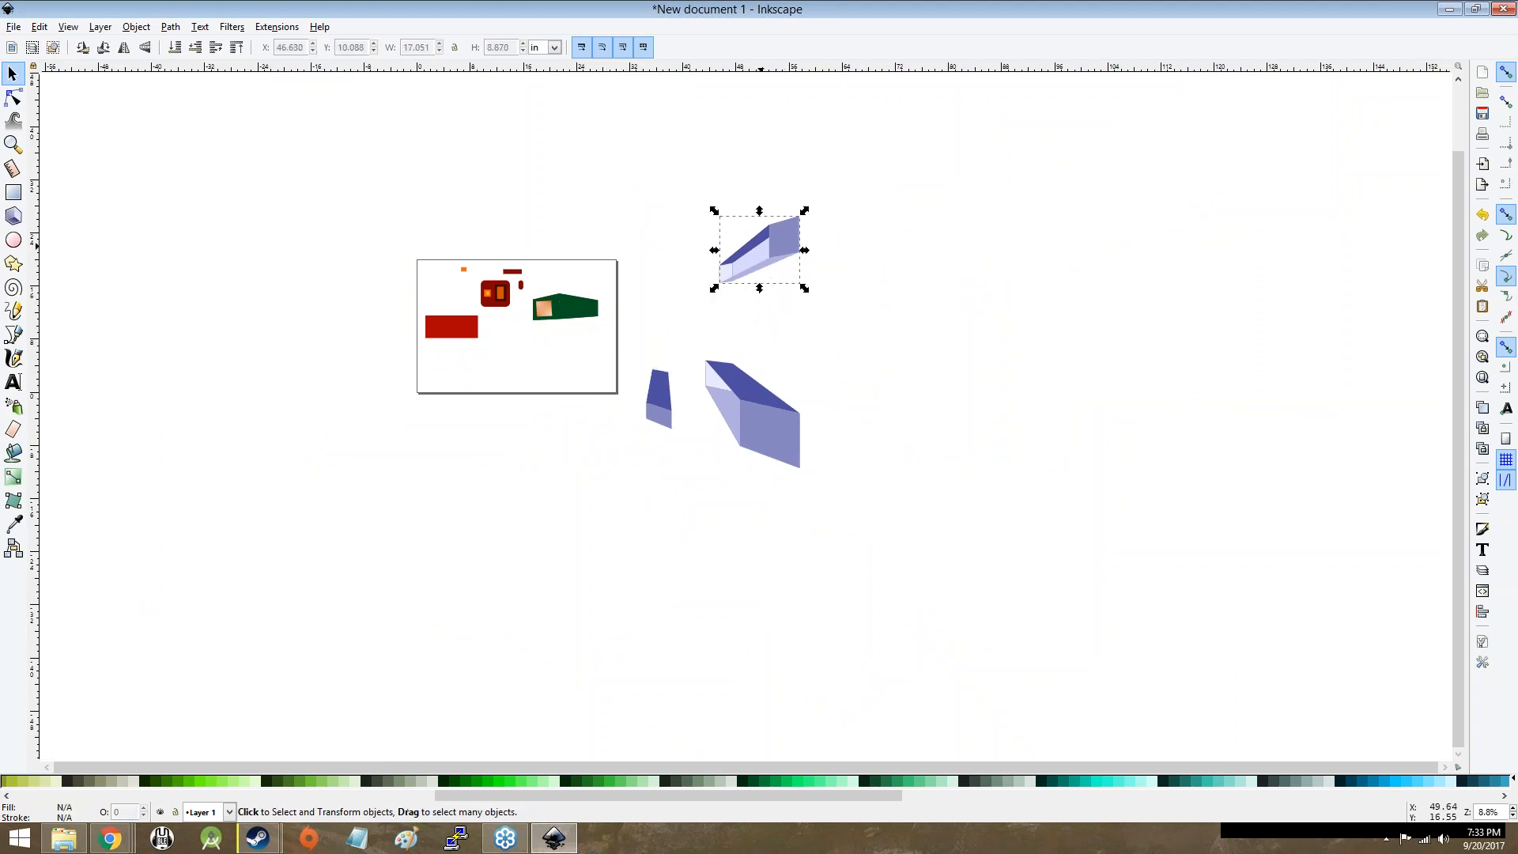
{"action": "key", "text": "Delete"}
{"action": "left_click", "coordinate": [767, 427]}
{"action": "key", "text": "Delete"}
{"action": "left_click", "coordinate": [661, 399]}
{"action": "key", "text": "Delete"}
Step: Draw a large dark green ellipse in the page's lower middle and a smaller one to its right, filled with brighter green
{"action": "scroll", "coordinate": [401, 347], "scroll_direction": "up", "scroll_amount": 4}
{"action": "scroll", "coordinate": [405, 348], "scroll_direction": "down", "scroll_amount": 3}
{"action": "scroll", "coordinate": [411, 349], "scroll_direction": "up", "scroll_amount": 5, "text": "ctrl"}
{"action": "key", "text": "5"}
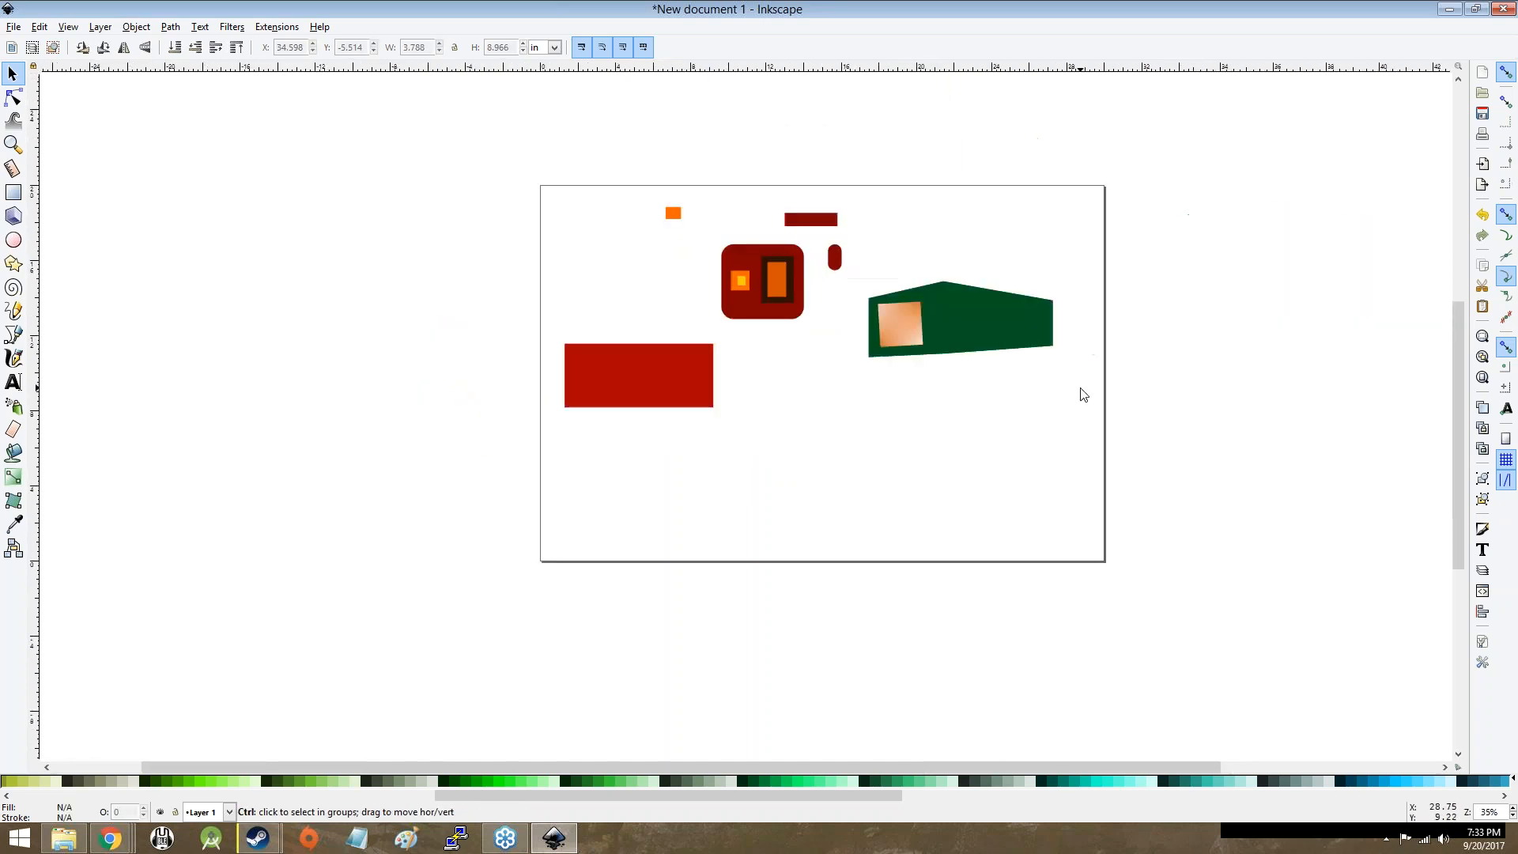
{"action": "scroll", "coordinate": [1078, 396], "scroll_direction": "up", "scroll_amount": 1, "text": "ctrl"}
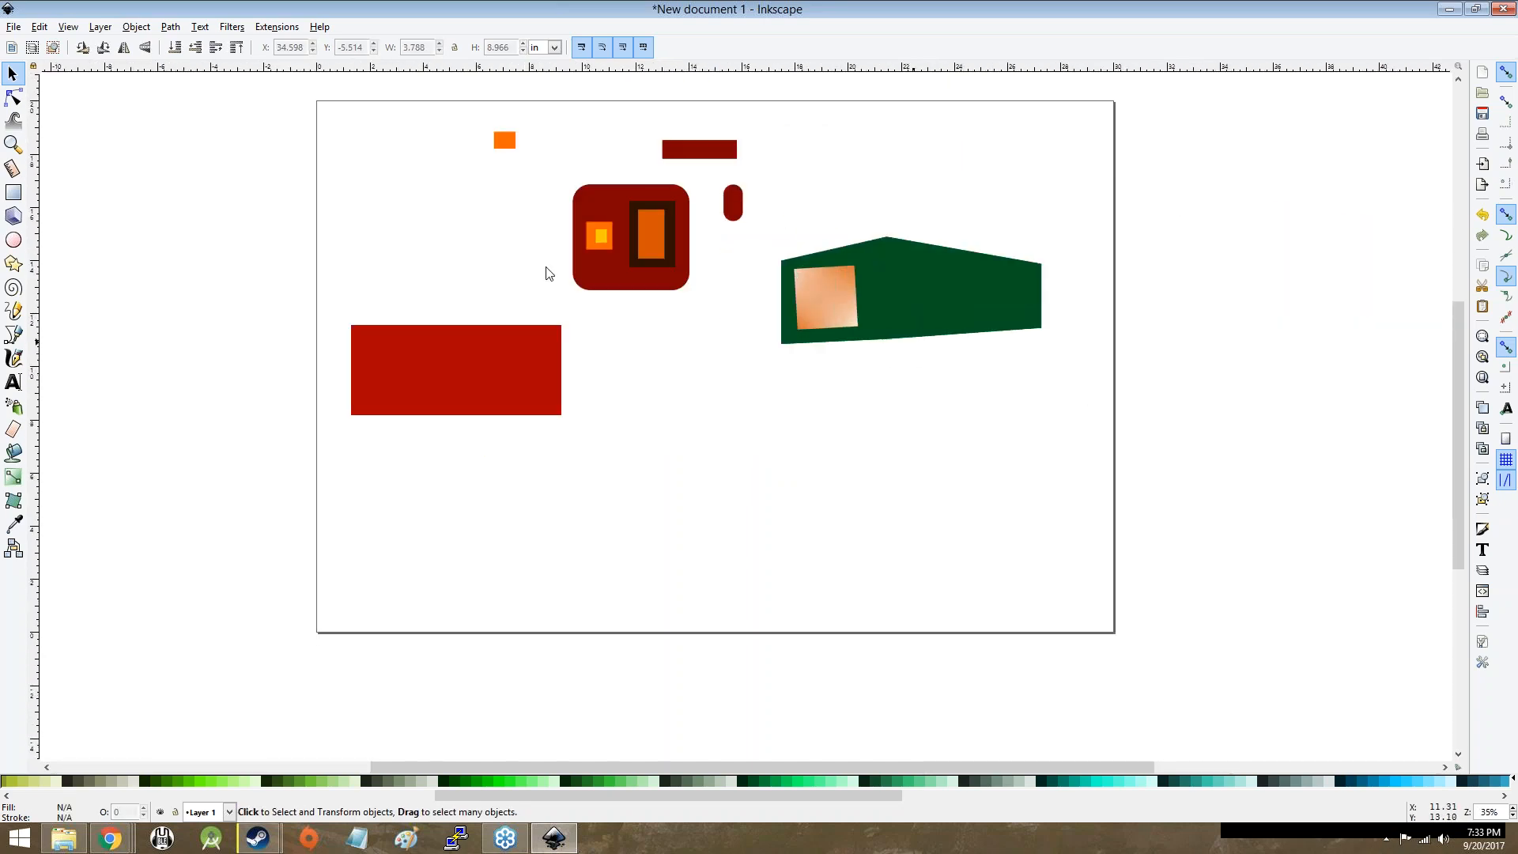
{"action": "left_click", "coordinate": [9, 247]}
{"action": "left_click_drag", "start_coordinate": [639, 381], "coordinate": [866, 586]}
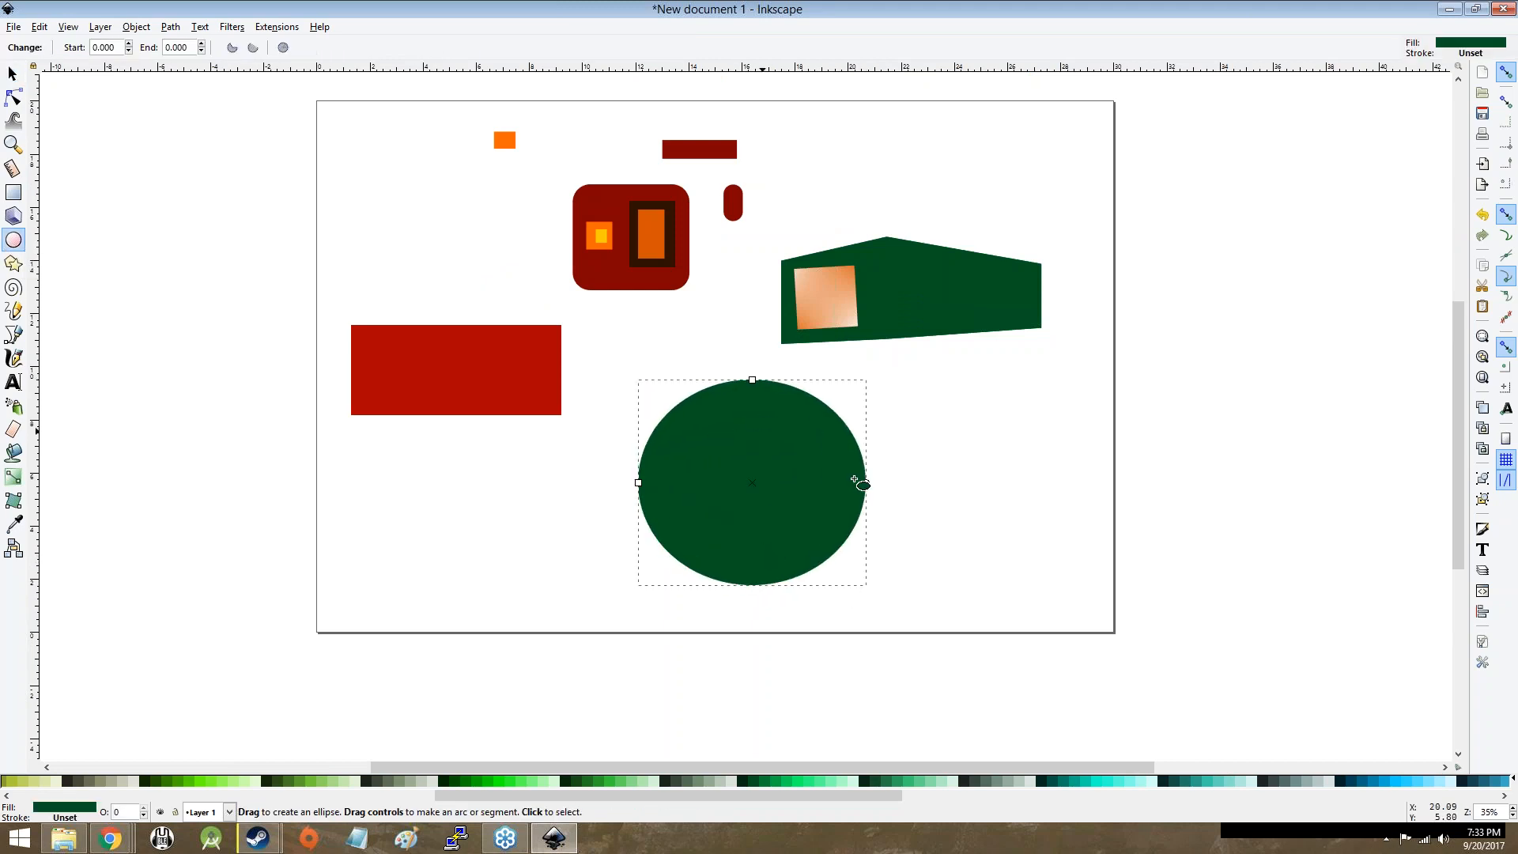
{"action": "left_click_drag", "start_coordinate": [865, 483], "coordinate": [992, 513]}
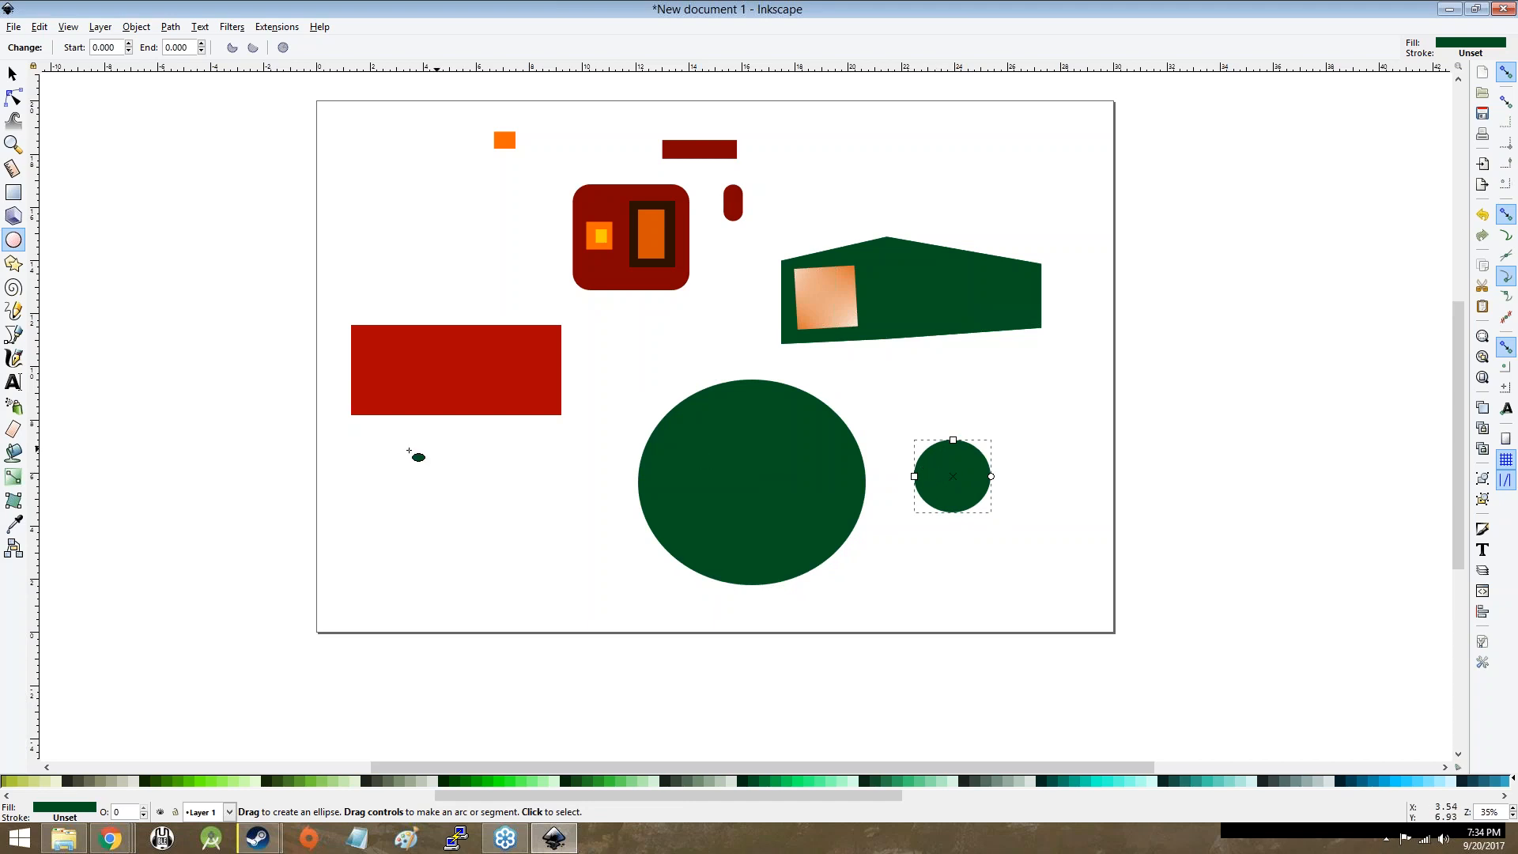
{"action": "left_click", "coordinate": [474, 783]}
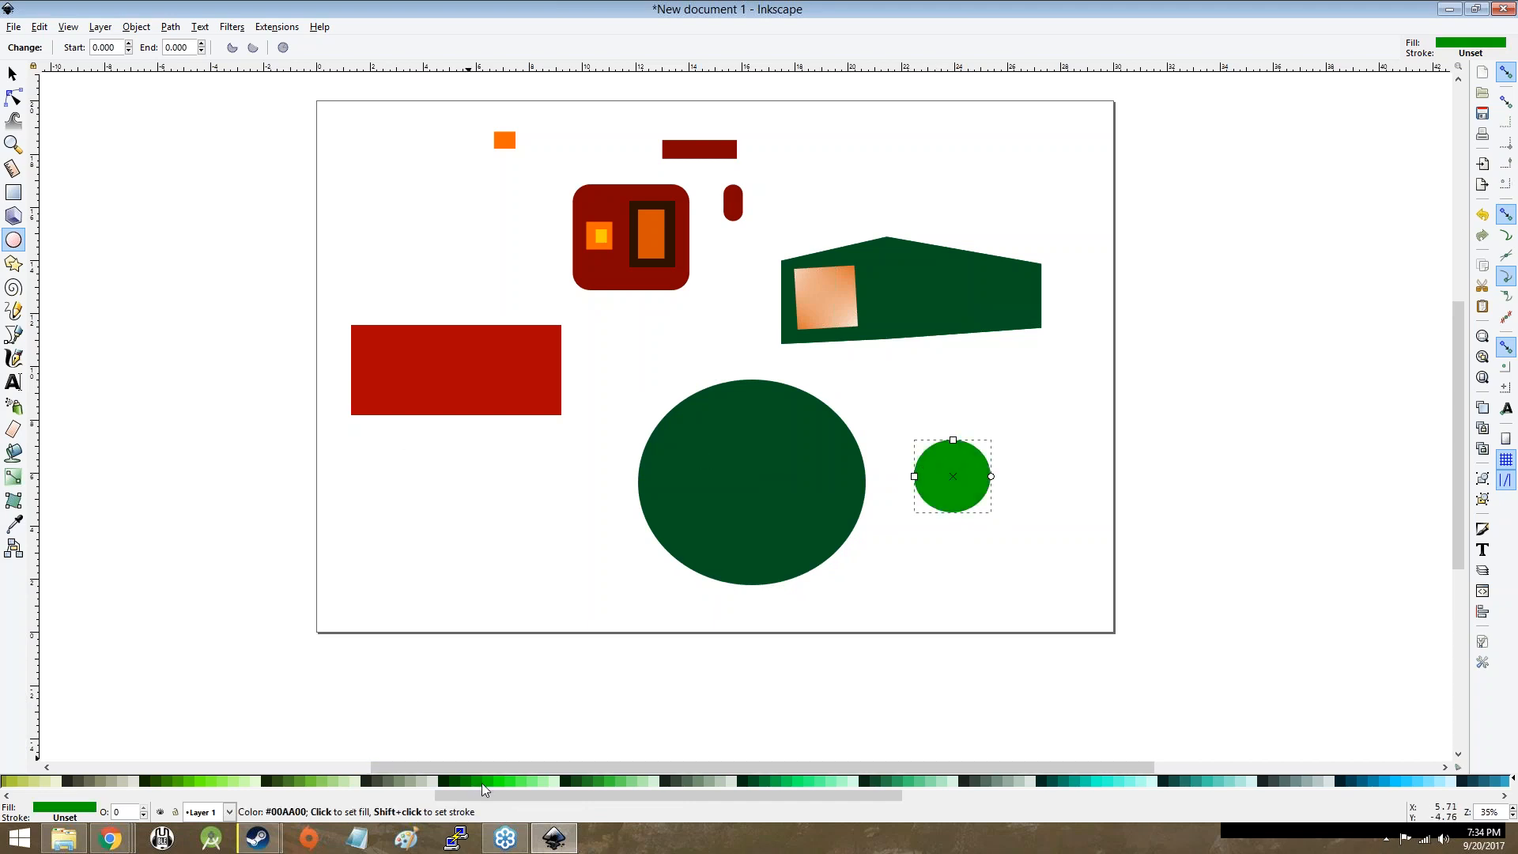
Step: Draw two small ellipses below the red rectangle, coloring the upper one green and the lower one pale gray-green
{"action": "left_click_drag", "start_coordinate": [436, 473], "coordinate": [581, 621]}
{"action": "left_click", "coordinate": [588, 781]}
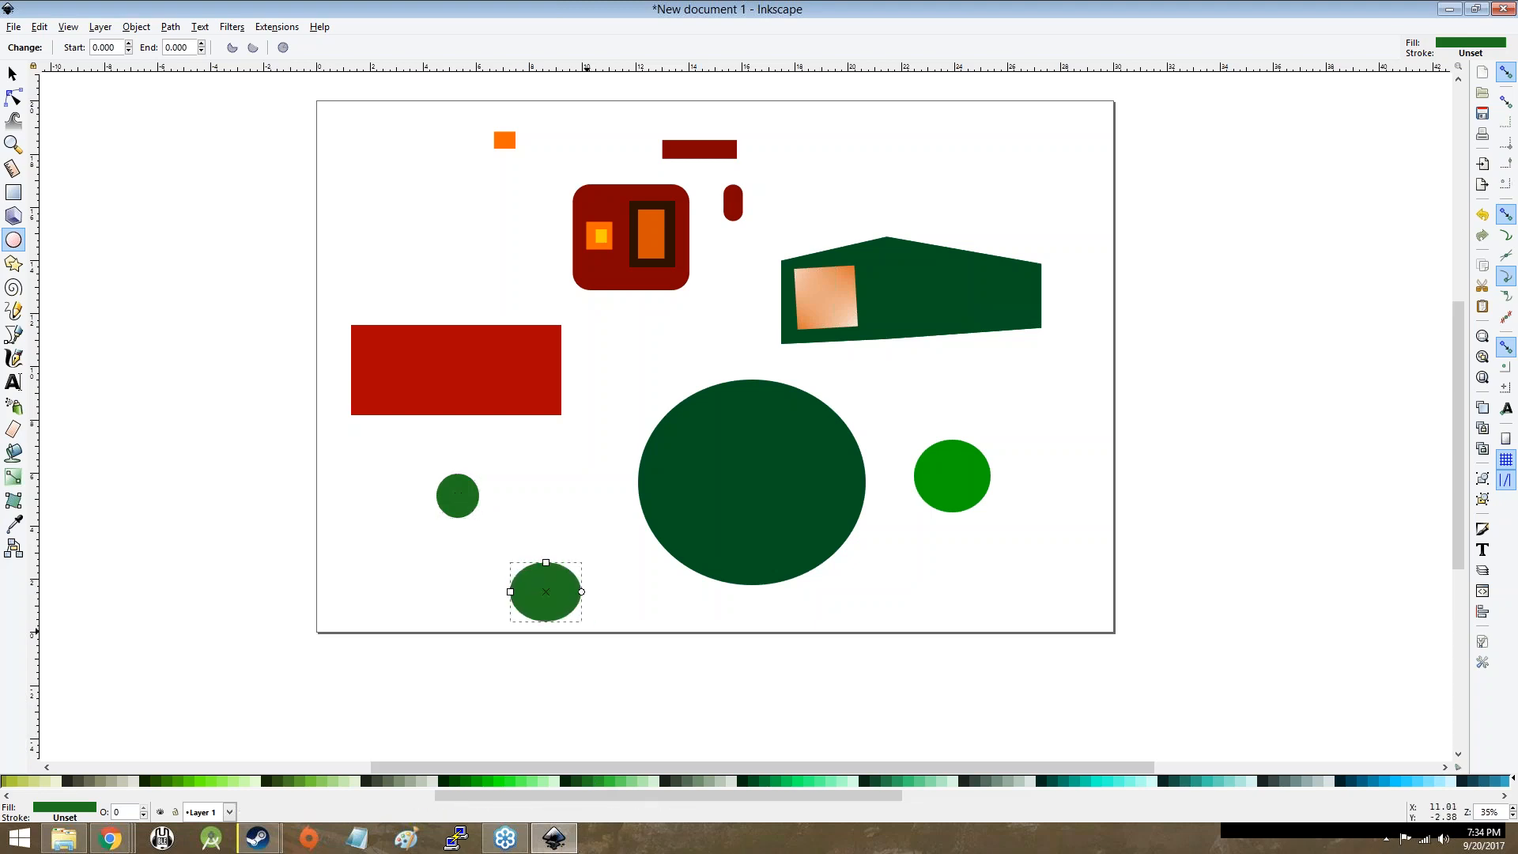
{"action": "left_click", "coordinate": [718, 783]}
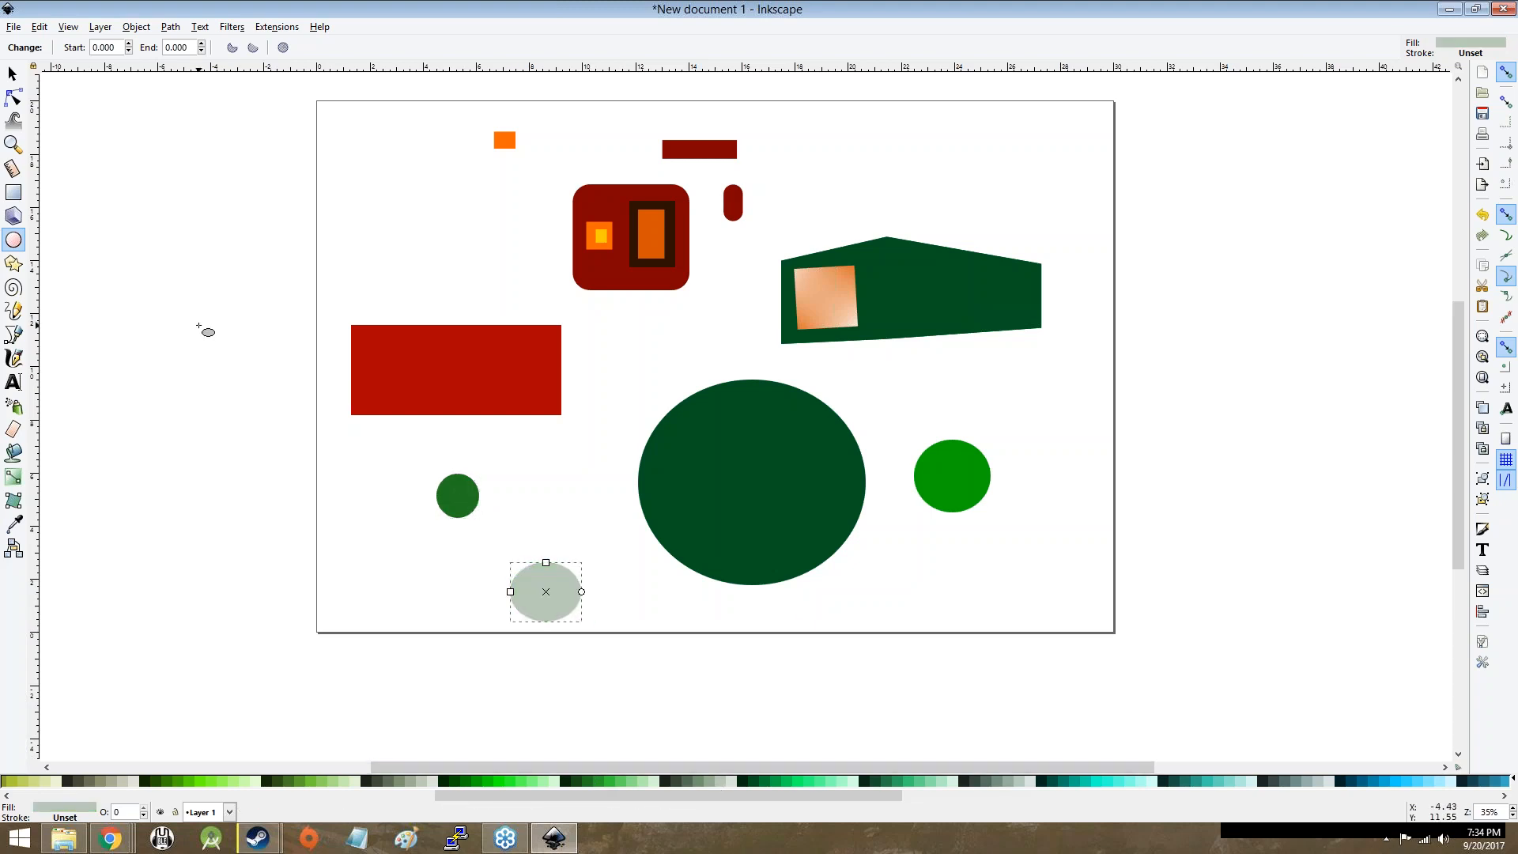
Step: Draw six tiny five-pointed stars with a spoke ratio of 0.500 in the empty area of the page's upper left
{"action": "left_click", "coordinate": [15, 266]}
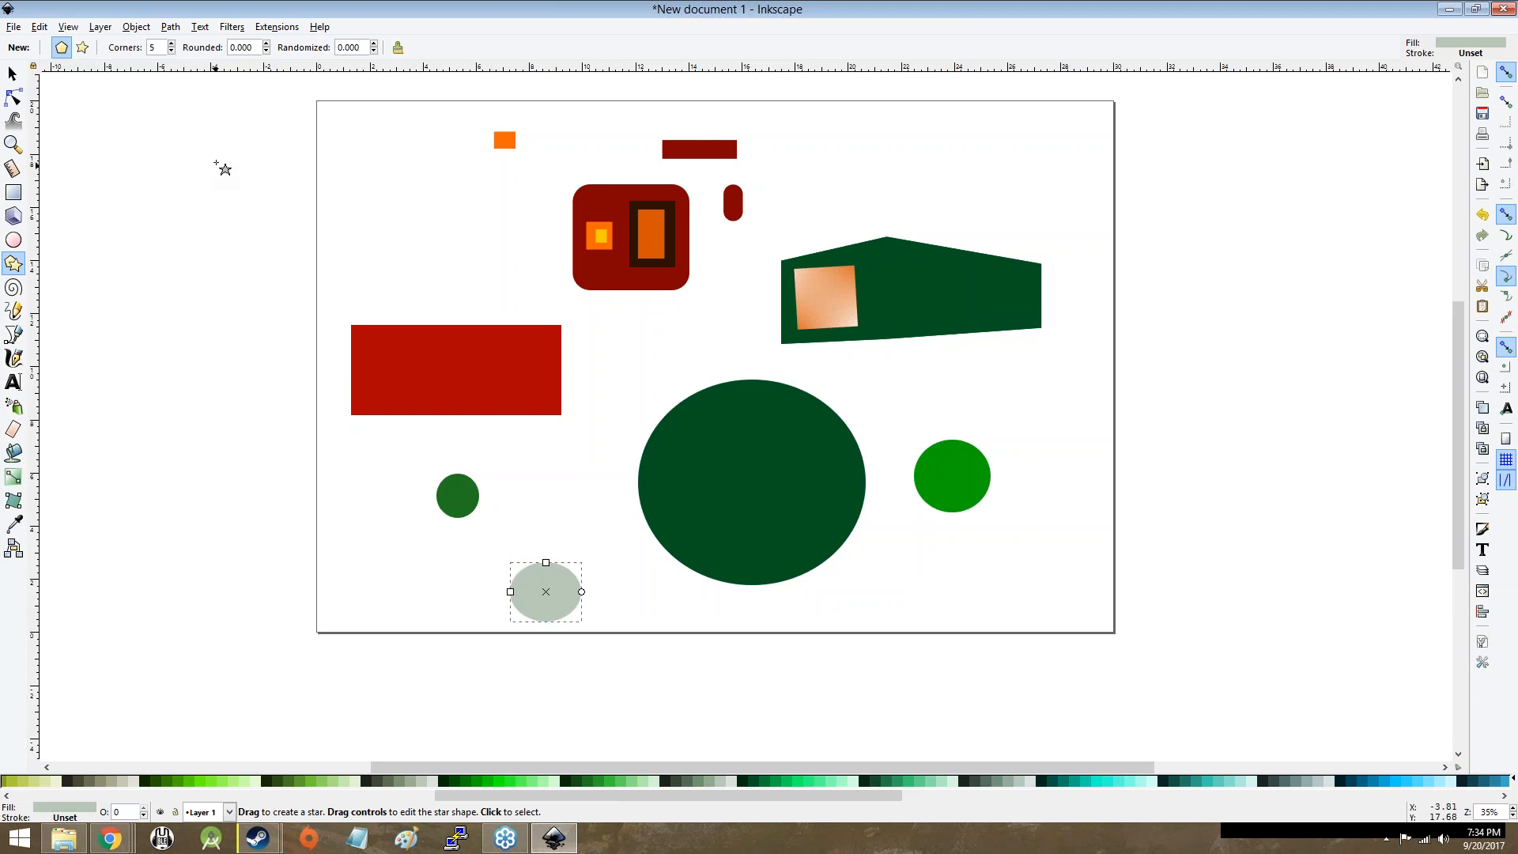
{"action": "scroll", "coordinate": [400, 217], "scroll_direction": "up", "scroll_amount": 2}
{"action": "scroll", "coordinate": [400, 221], "scroll_direction": "up", "scroll_amount": 11}
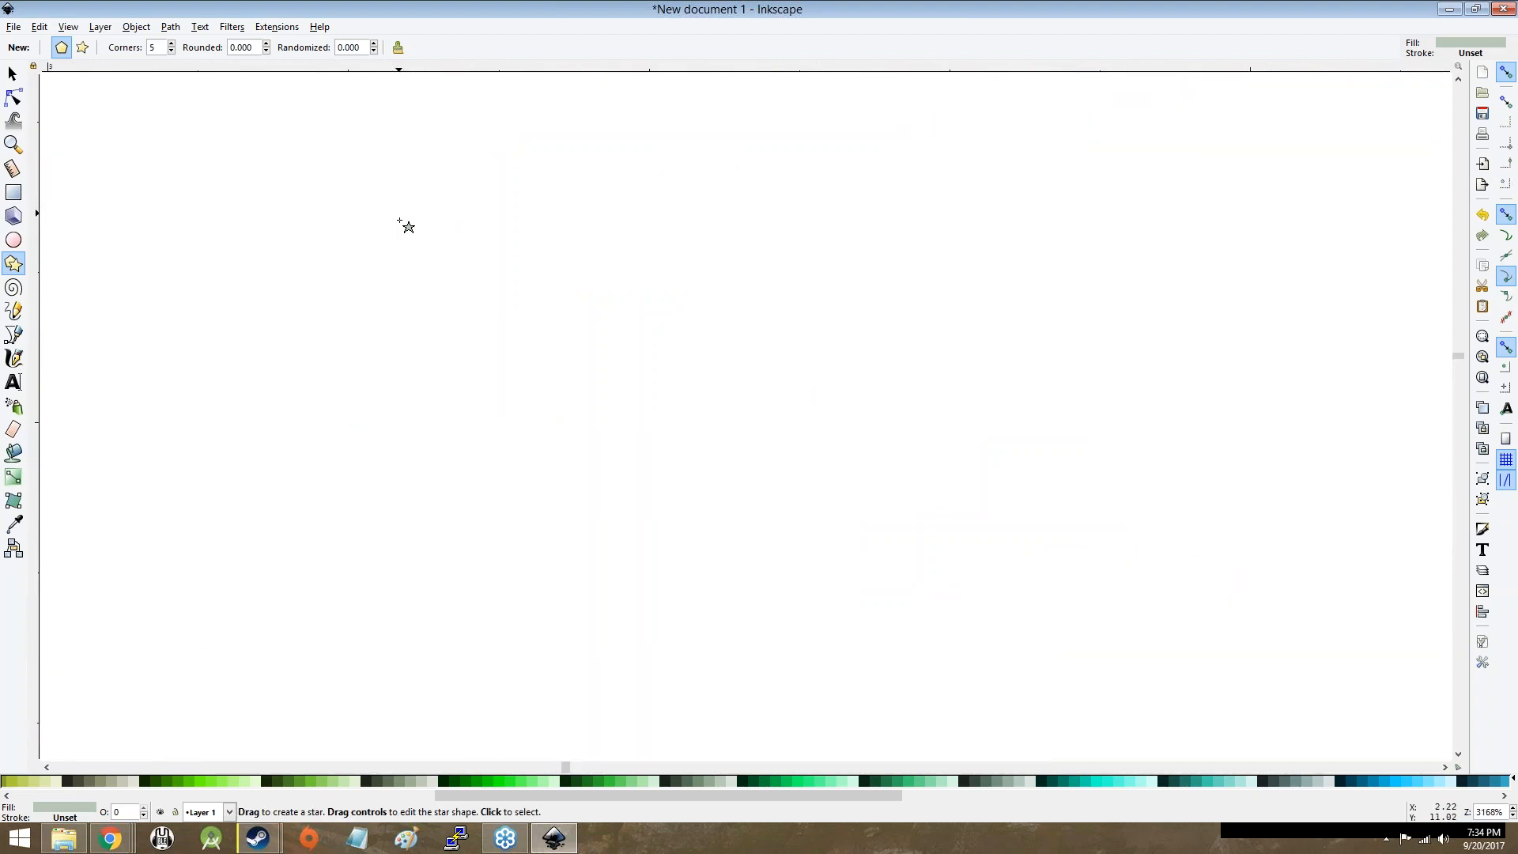
{"action": "left_click_drag", "start_coordinate": [404, 310], "coordinate": [468, 380]}
{"action": "left_click_drag", "start_coordinate": [649, 398], "coordinate": [751, 370]}
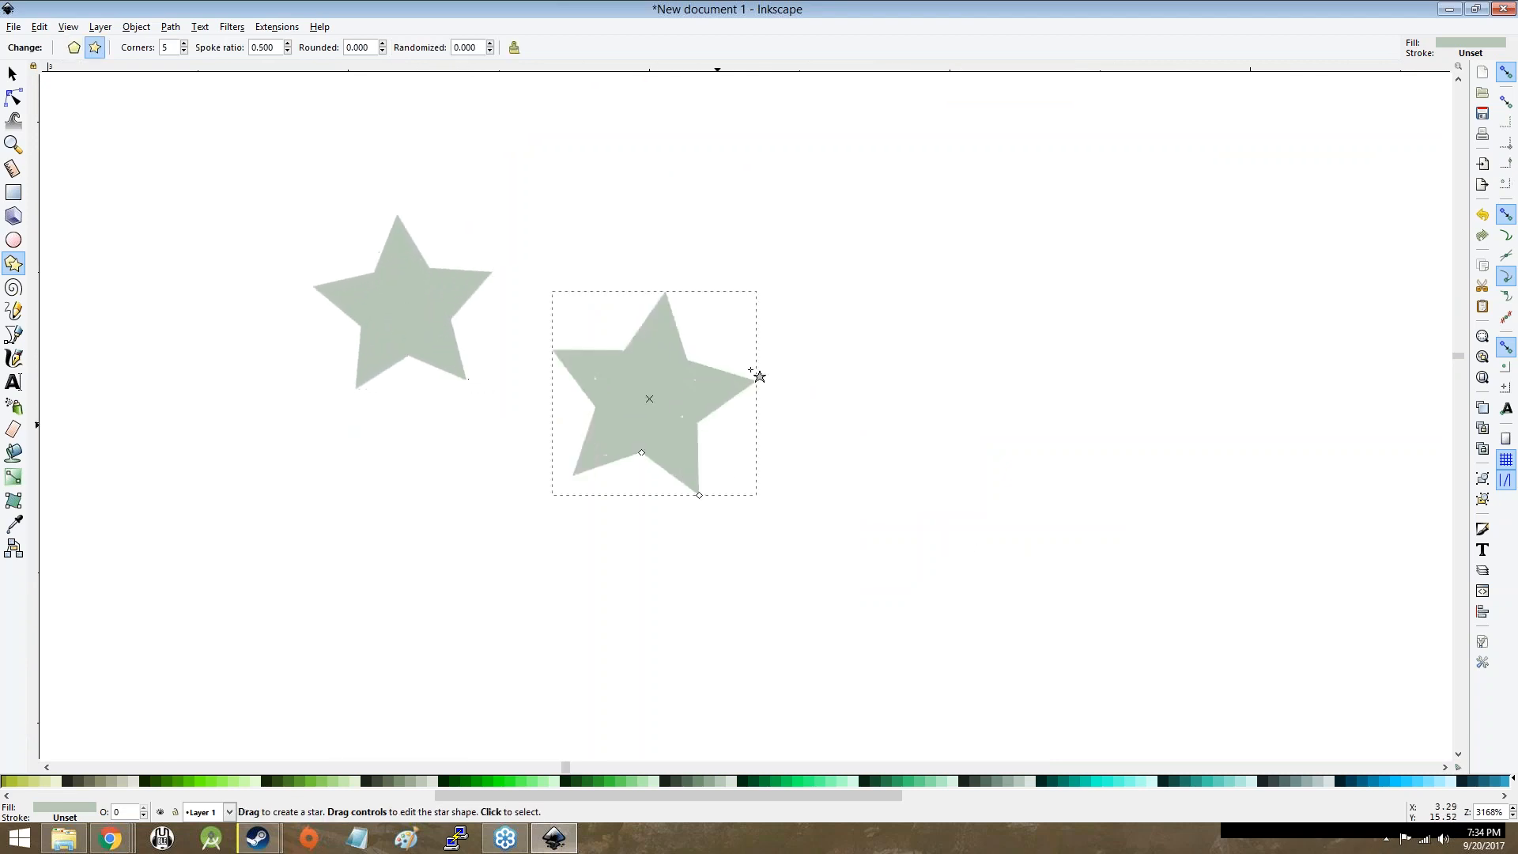
{"action": "left_click_drag", "start_coordinate": [575, 155], "coordinate": [634, 224]}
{"action": "left_click_drag", "start_coordinate": [377, 480], "coordinate": [490, 587]}
{"action": "key", "text": "ctrl+z"}
{"action": "left_click_drag", "start_coordinate": [639, 567], "coordinate": [696, 623]}
{"action": "left_click_drag", "start_coordinate": [778, 236], "coordinate": [813, 295]}
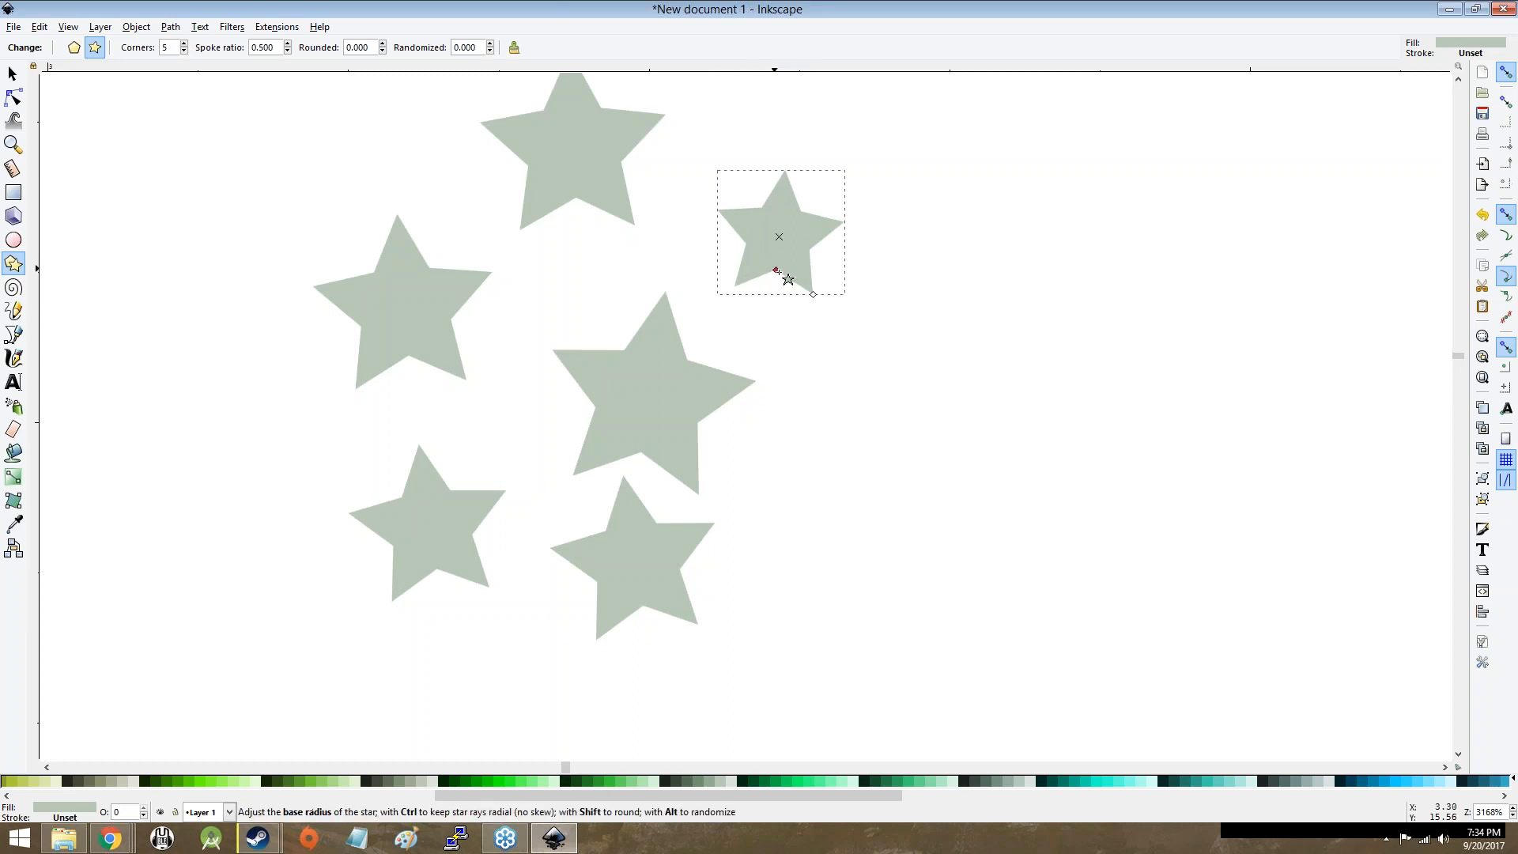
Step: Rotate, enlarge and twist the rightmost star with its tip and base handles into a pinwheel with a 0.555 spoke ratio
{"action": "mouse_move", "coordinate": [813, 295]}
{"action": "left_mouse_down"}
{"action": "mouse_move", "coordinate": [838, 354]}
{"action": "mouse_move", "coordinate": [804, 415]}
{"action": "mouse_move", "coordinate": [820, 531]}
{"action": "mouse_move", "coordinate": [785, 428]}
{"action": "mouse_move", "coordinate": [794, 317]}
{"action": "left_mouse_up"}
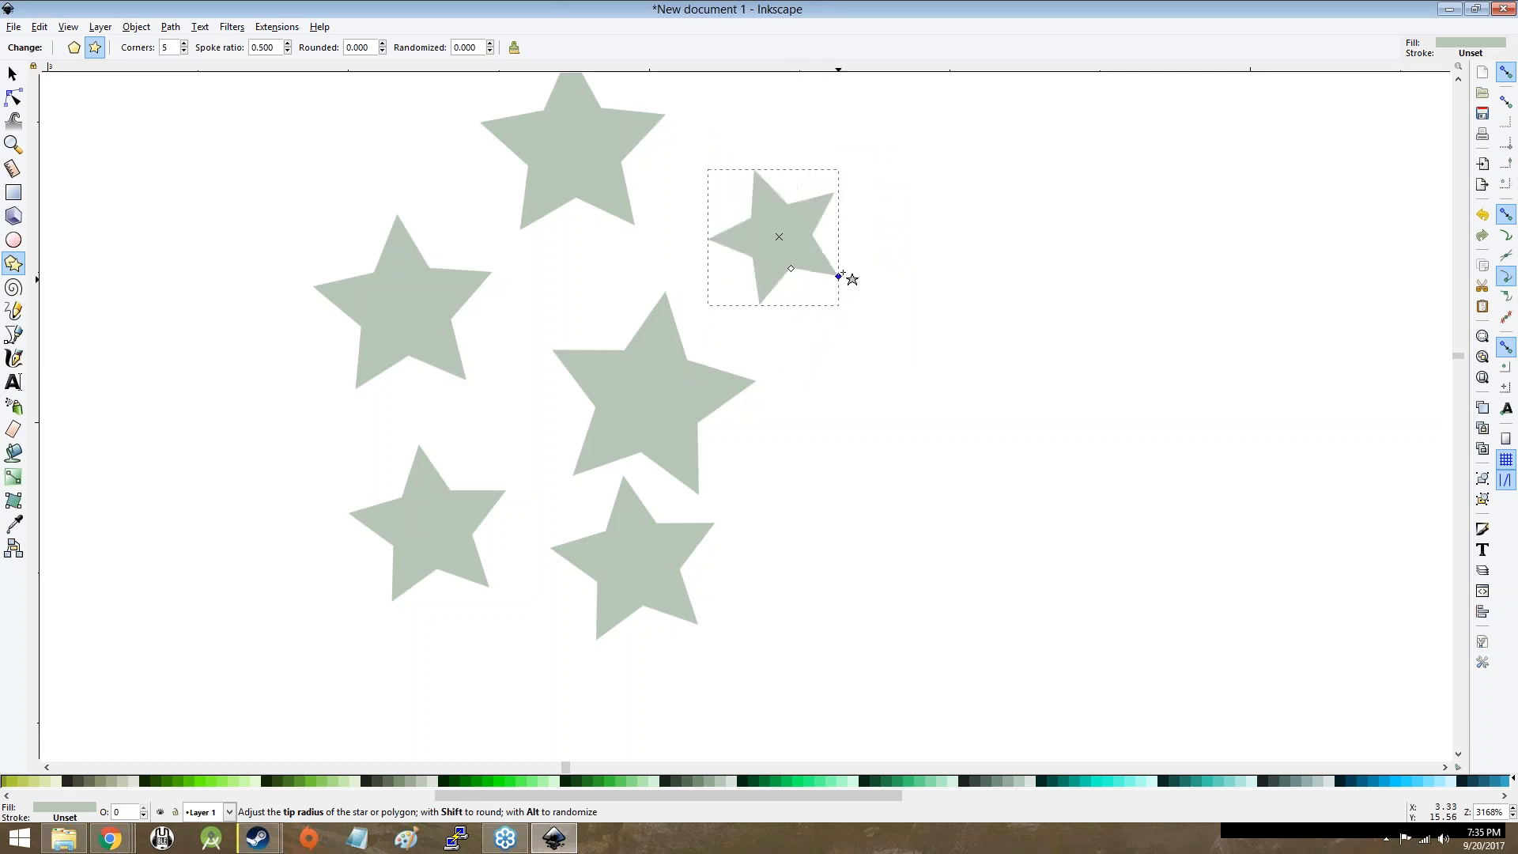
{"action": "left_click_drag", "start_coordinate": [941, 264], "coordinate": [793, 344]}
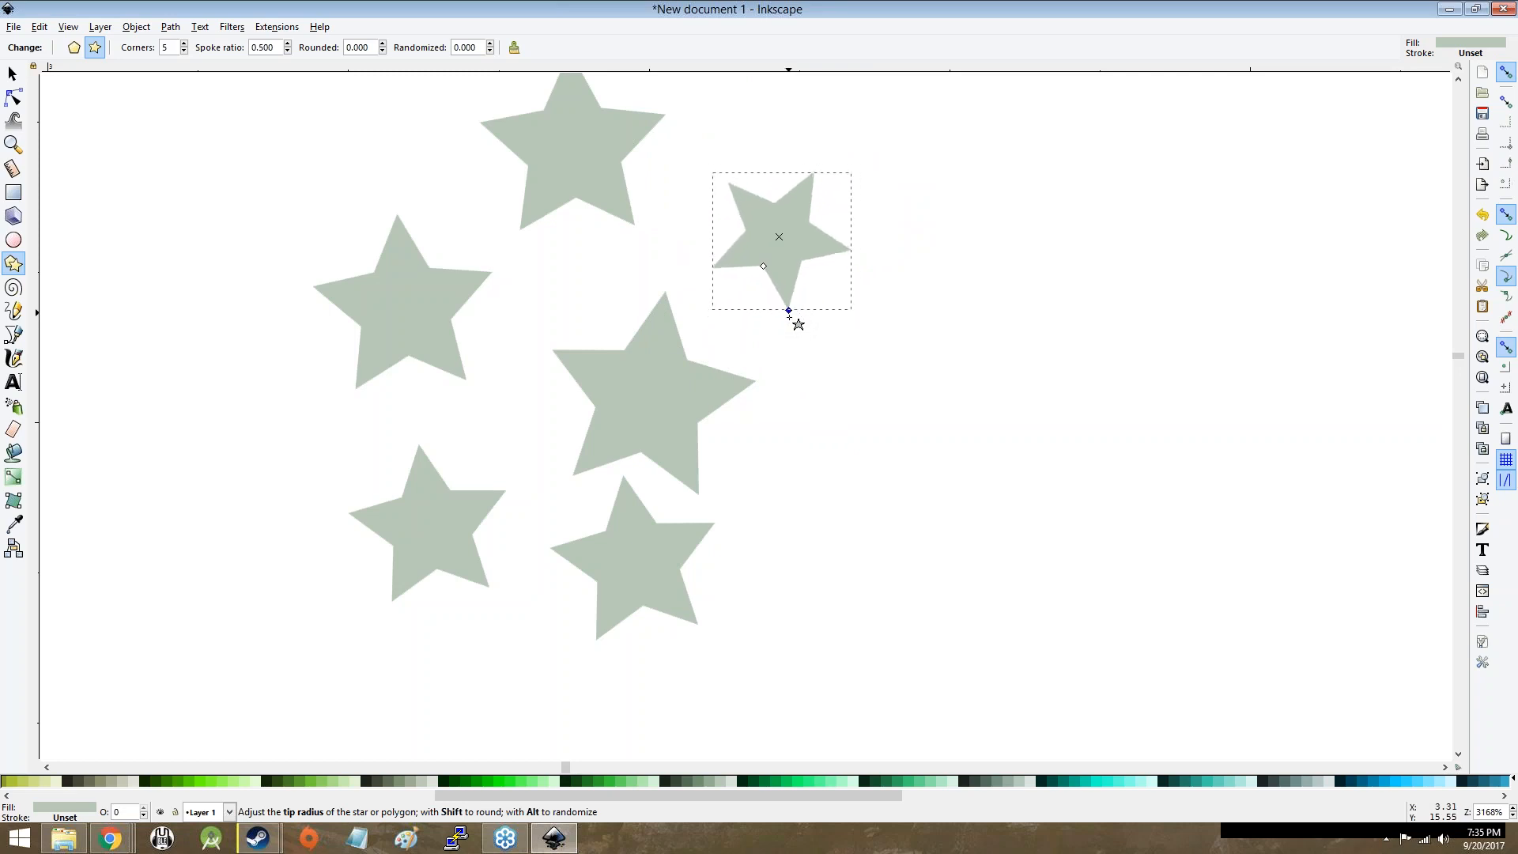
{"action": "left_click_drag", "start_coordinate": [784, 315], "coordinate": [779, 326]}
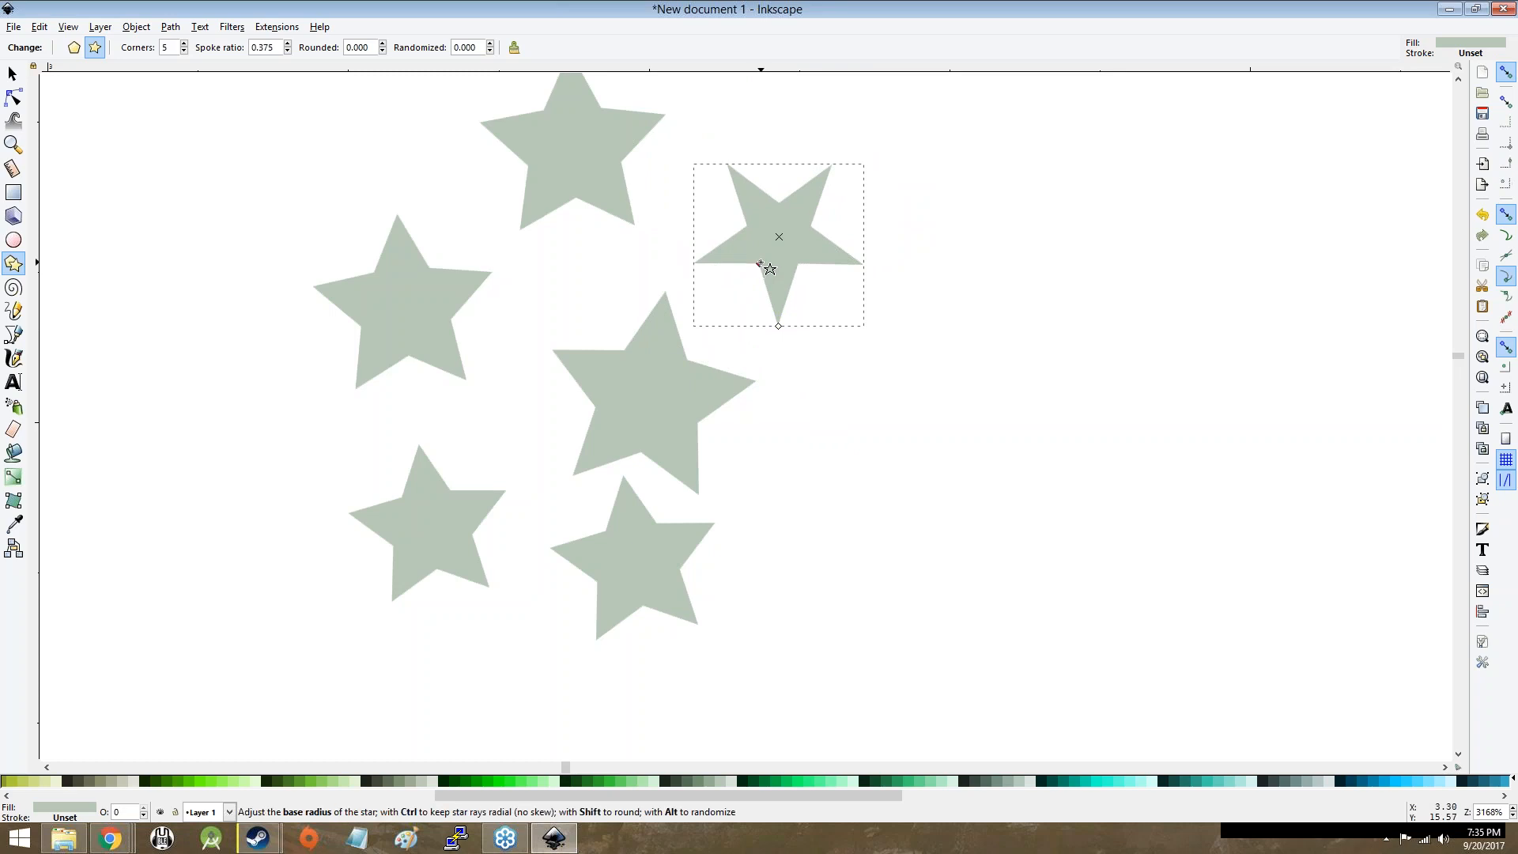
{"action": "left_click_drag", "start_coordinate": [760, 263], "coordinate": [778, 238]}
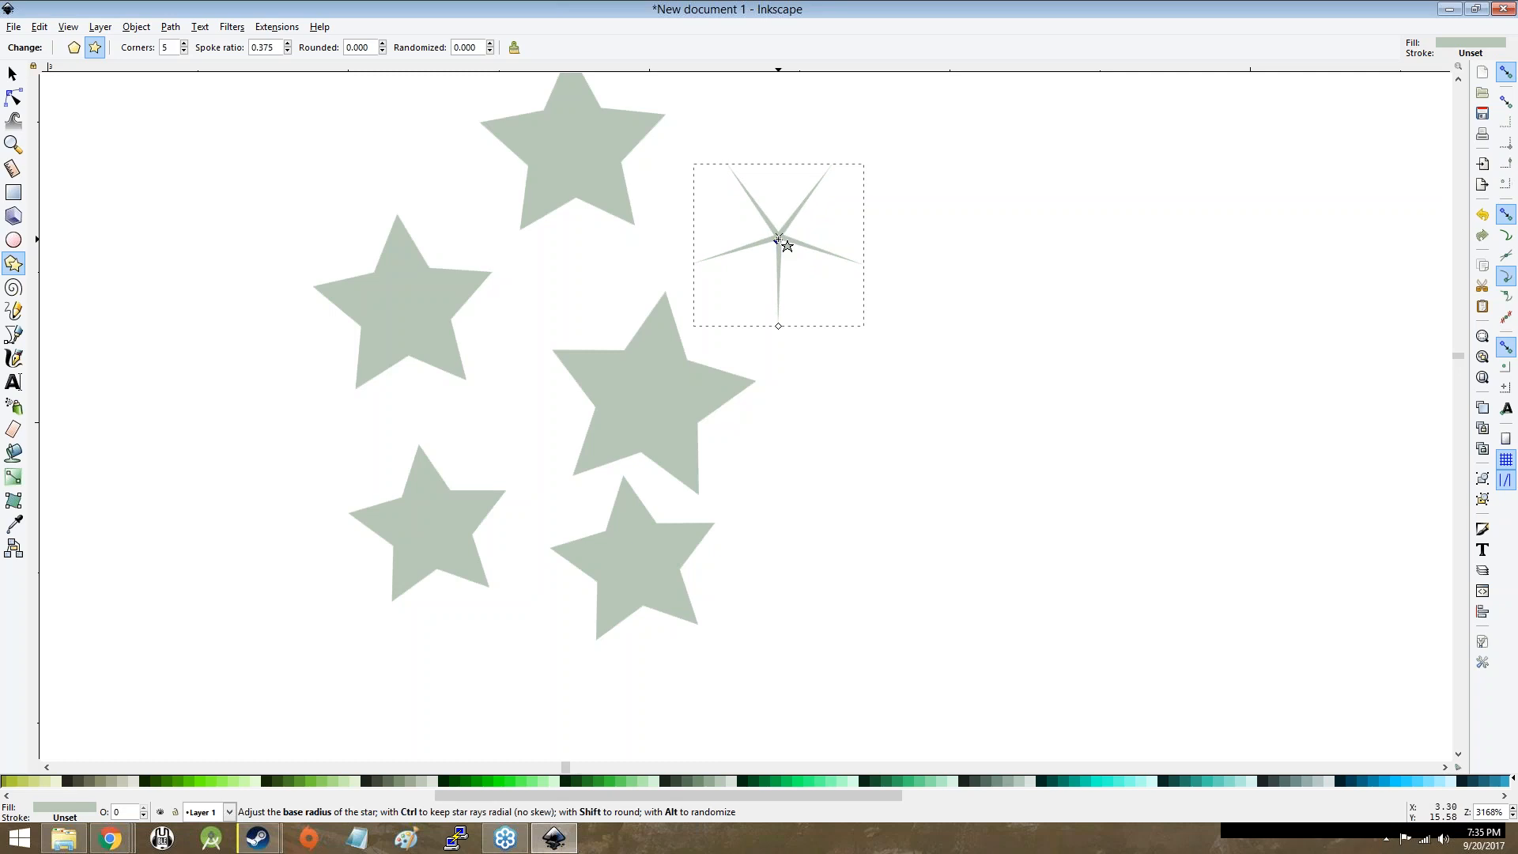
{"action": "left_click_drag", "start_coordinate": [778, 240], "coordinate": [725, 319]}
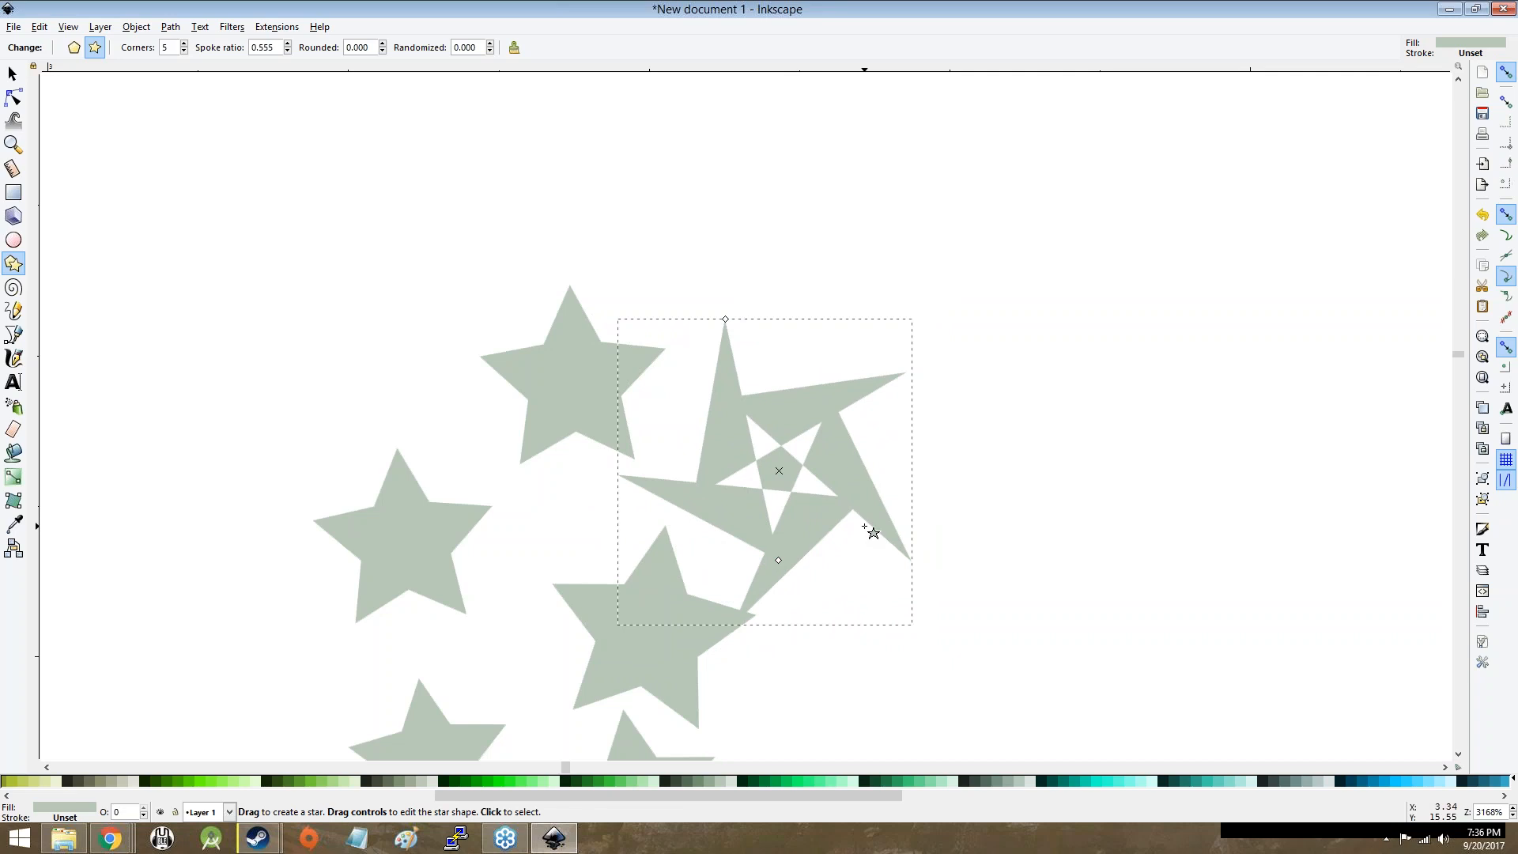
Step: Draw a star with a spoke ratio of 0.329 above the pinwheel star and two overlapping smaller stars beside it
{"action": "mouse_move", "coordinate": [736, 238]}
{"action": "left_mouse_down"}
{"action": "mouse_move", "coordinate": [776, 275]}
{"action": "mouse_move", "coordinate": [767, 219]}
{"action": "mouse_move", "coordinate": [736, 208]}
{"action": "mouse_move", "coordinate": [732, 237]}
{"action": "mouse_move", "coordinate": [767, 257]}
{"action": "mouse_move", "coordinate": [918, 261]}
{"action": "mouse_move", "coordinate": [704, 237]}
{"action": "mouse_move", "coordinate": [826, 249]}
{"action": "left_mouse_up"}
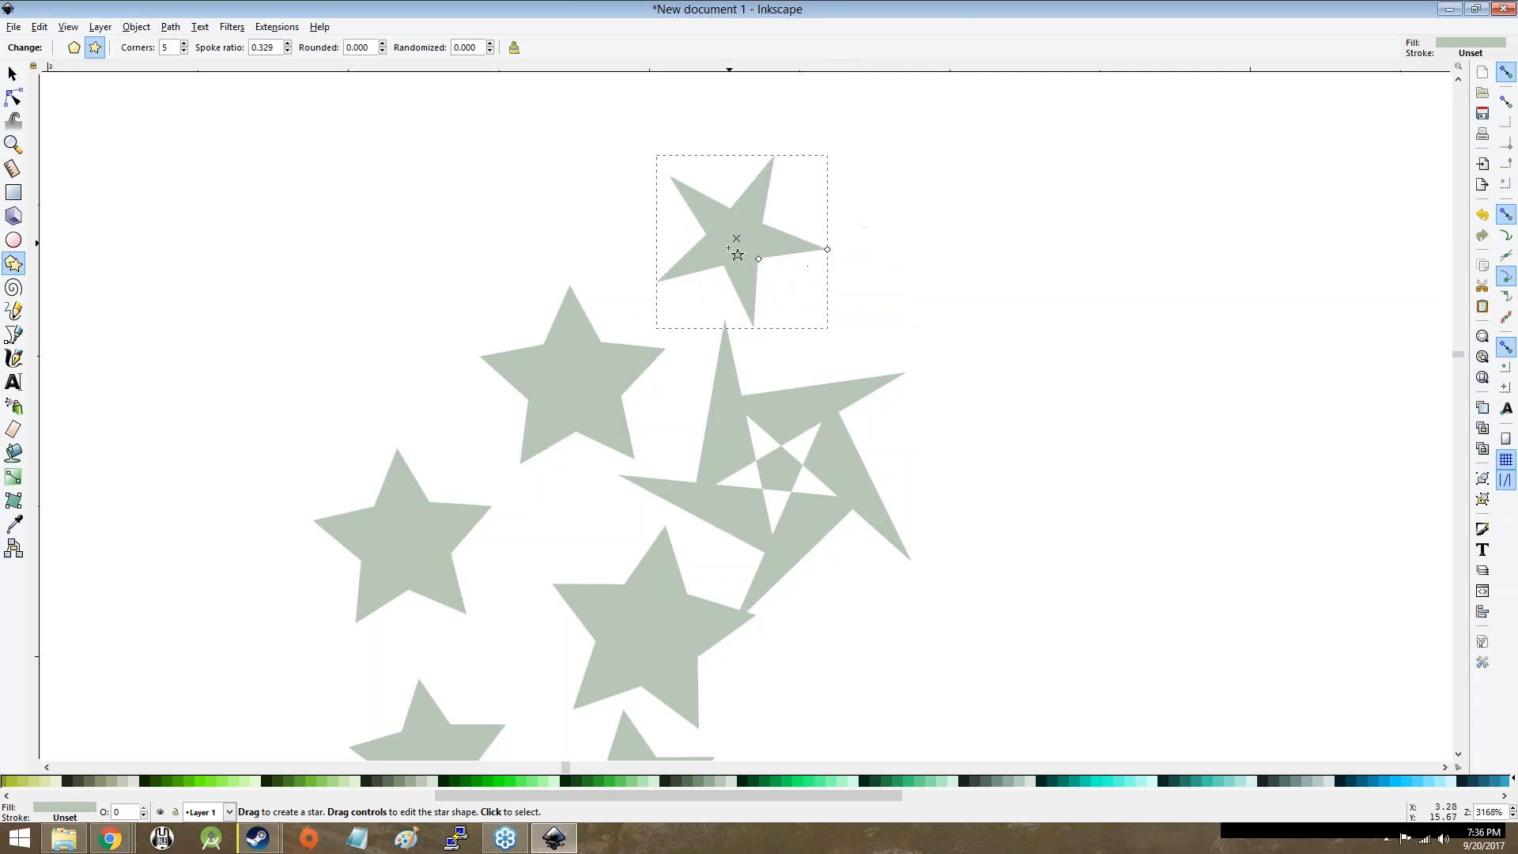
{"action": "mouse_move", "coordinate": [917, 255]}
{"action": "left_mouse_down"}
{"action": "mouse_move", "coordinate": [961, 326]}
{"action": "mouse_move", "coordinate": [917, 273]}
{"action": "mouse_move", "coordinate": [933, 237]}
{"action": "left_mouse_up"}
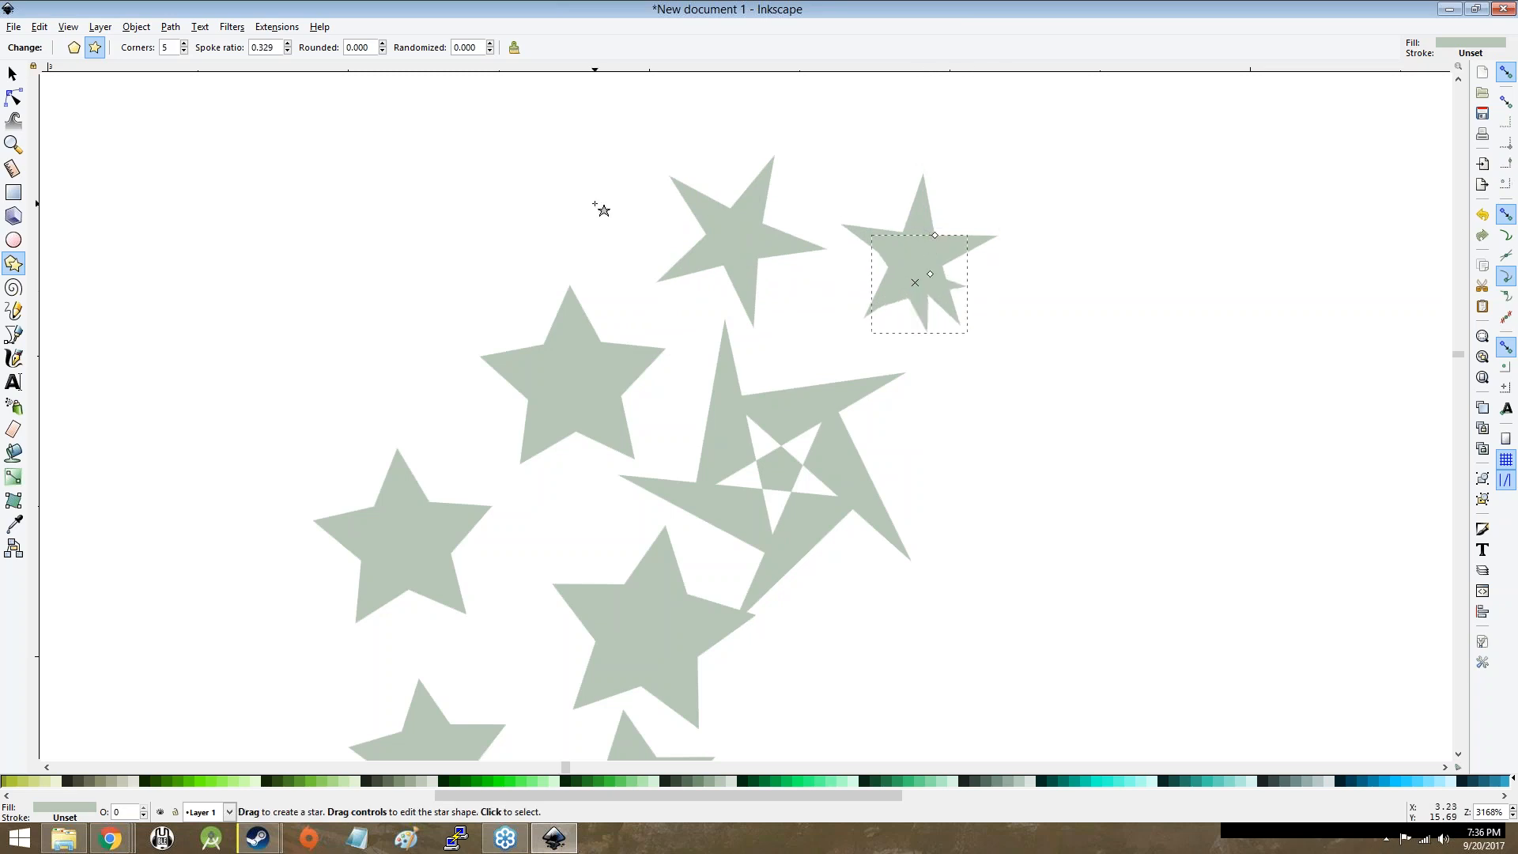
Step: Circle the group of tiny stars with the annotation pen and erase the annotation
{"action": "scroll", "coordinate": [587, 212], "scroll_direction": "down", "scroll_amount": 3}
{"action": "scroll", "coordinate": [586, 212], "scroll_direction": "down", "scroll_amount": 13}
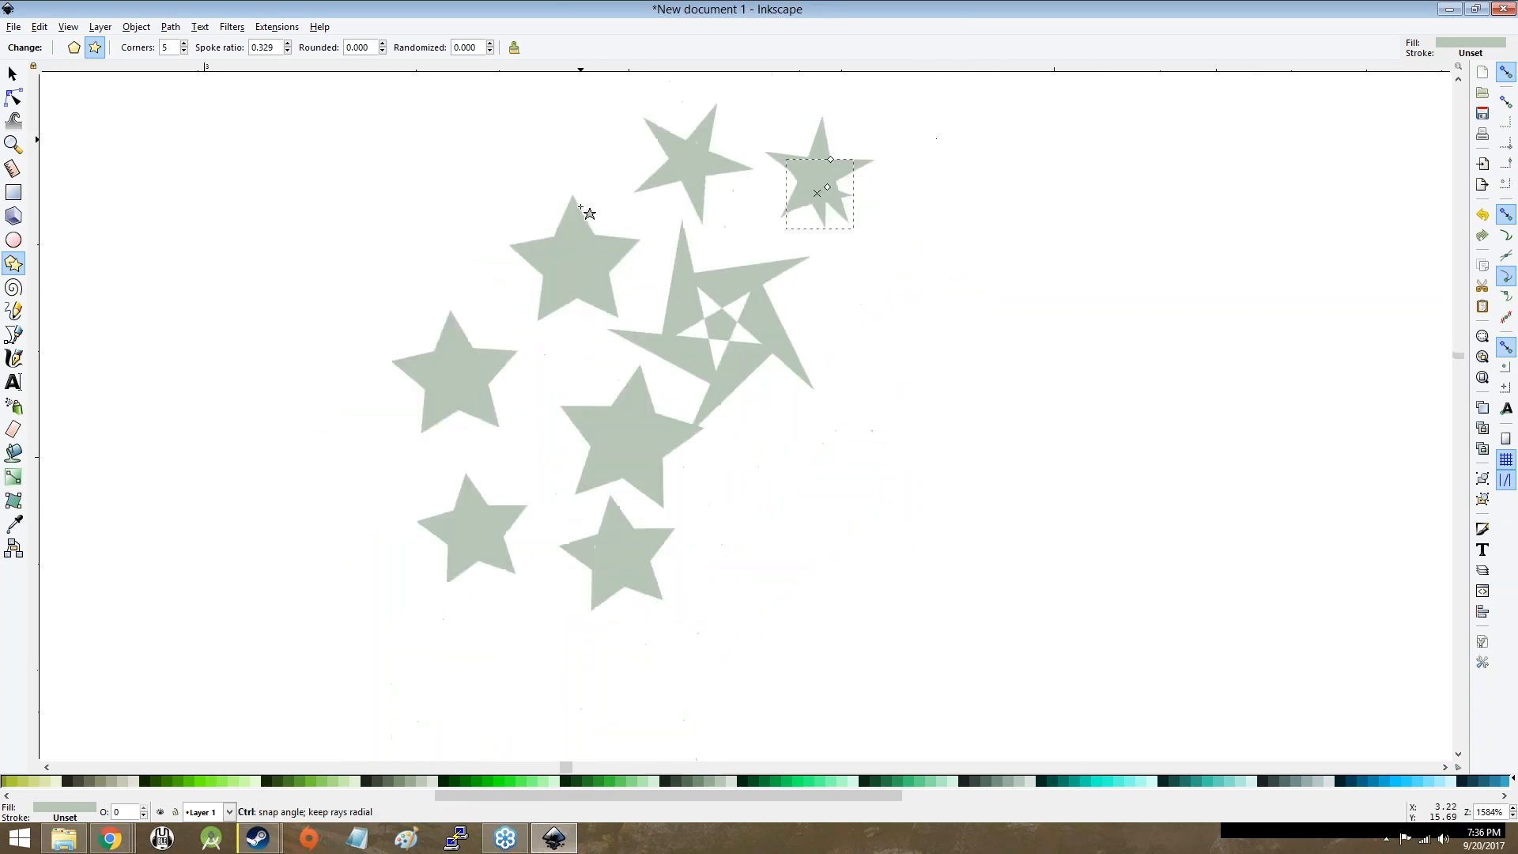
{"action": "scroll", "coordinate": [799, 272], "scroll_direction": "down", "scroll_amount": 2}
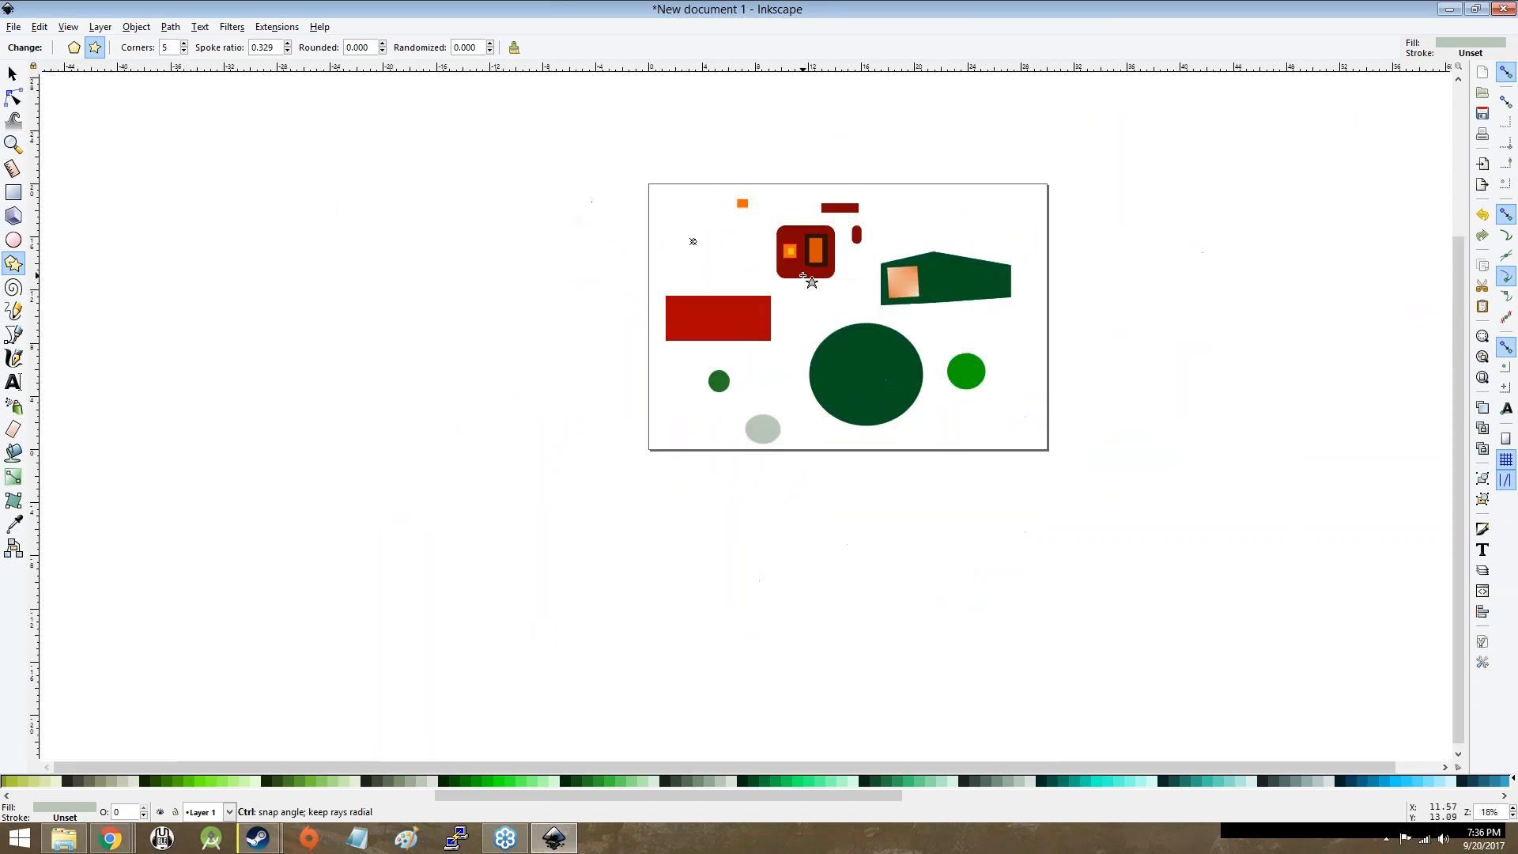
{"action": "scroll", "coordinate": [798, 273], "scroll_direction": "up", "scroll_amount": 6}
{"action": "scroll", "coordinate": [459, 238], "scroll_direction": "down", "scroll_amount": 4}
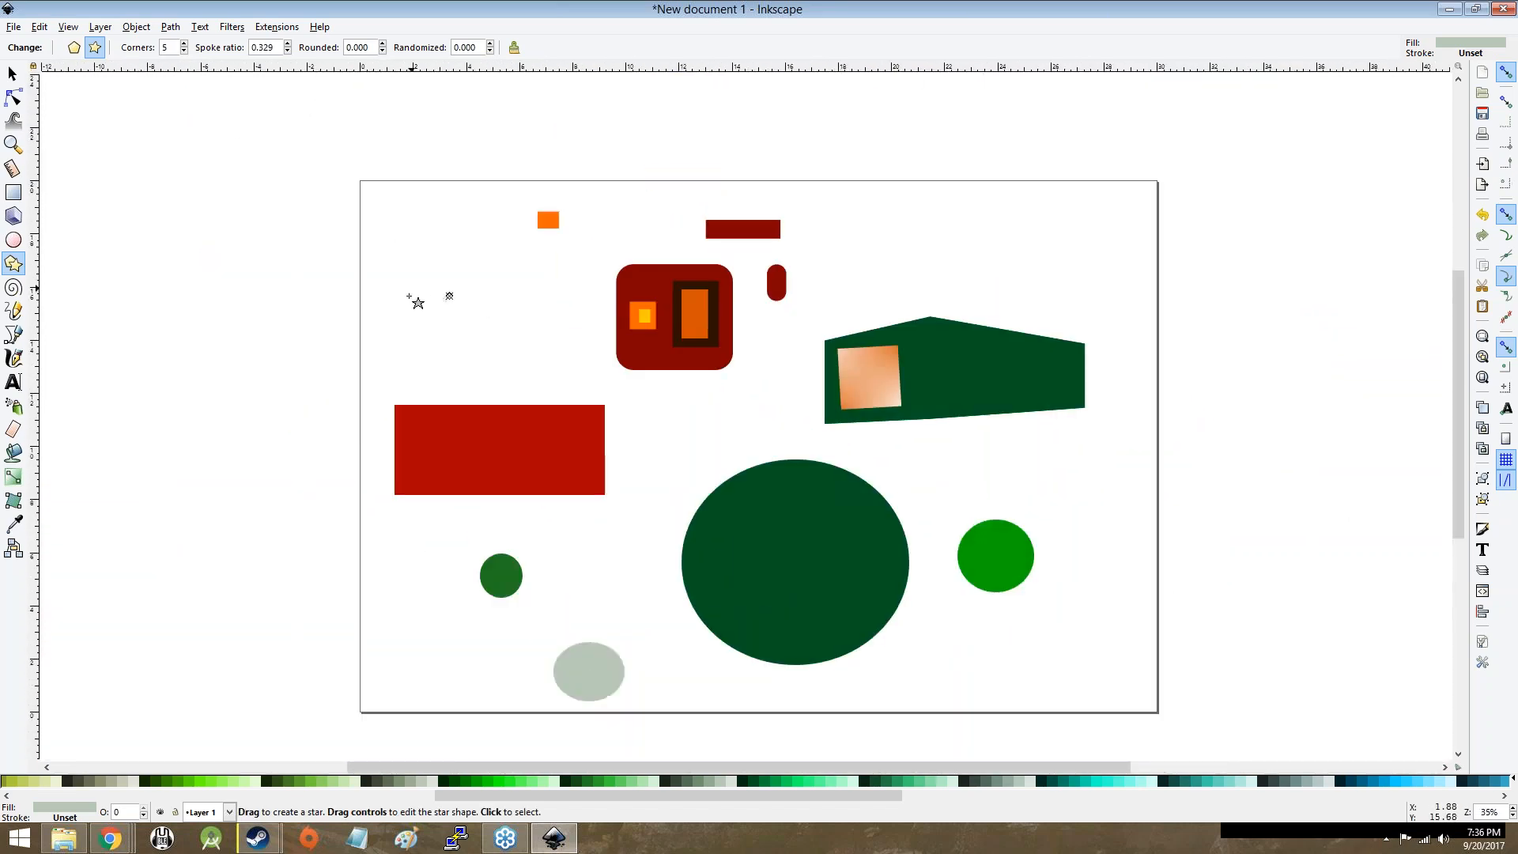
{"action": "left_click", "coordinate": [12, 74]}
{"action": "left_click", "coordinate": [507, 352]}
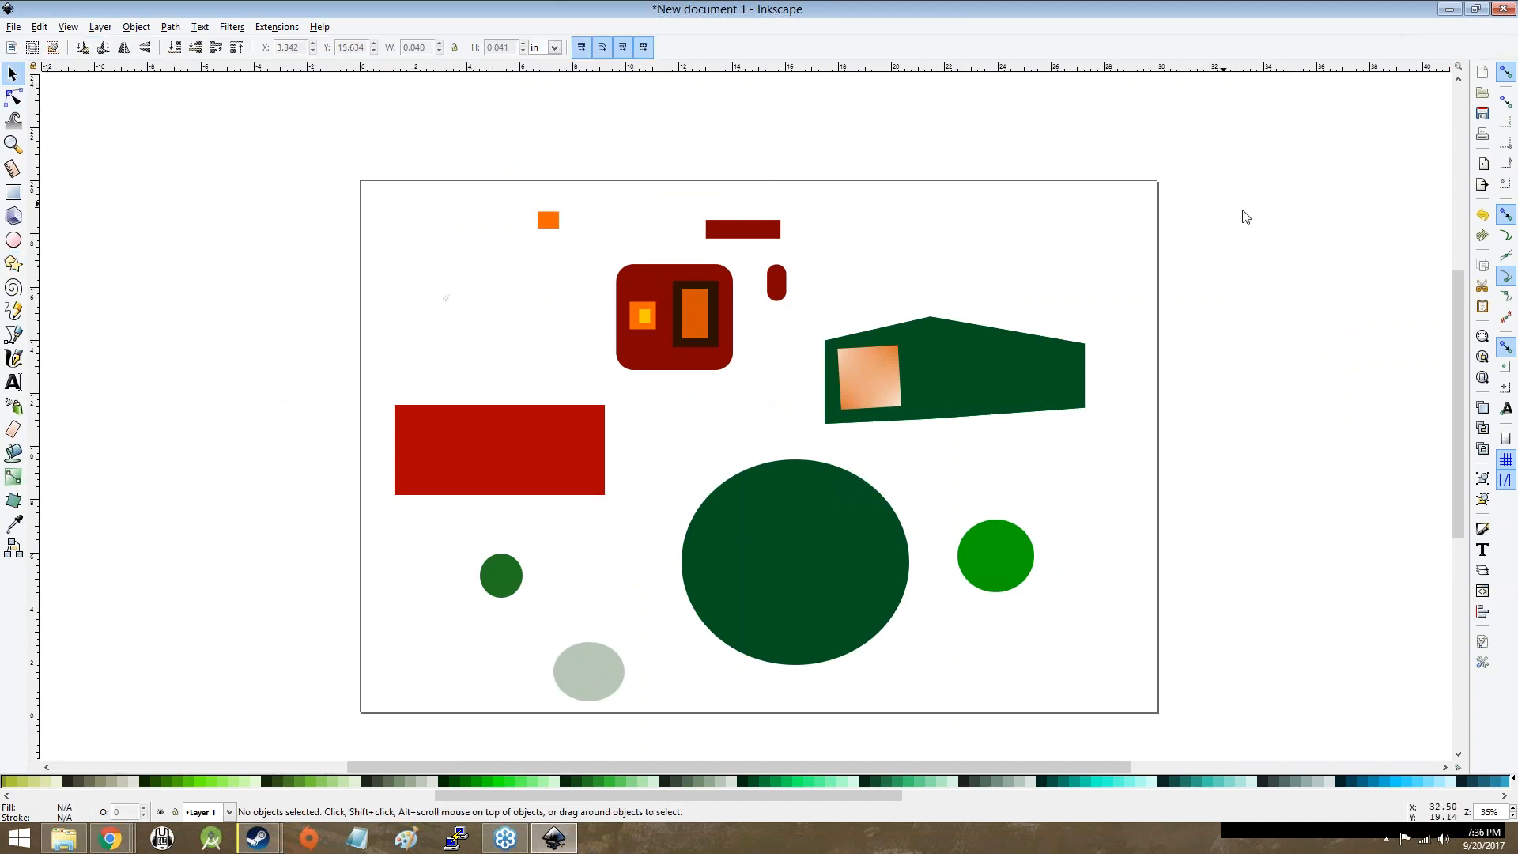
{"action": "left_click", "coordinate": [1284, 251]}
{"action": "left_click", "coordinate": [1275, 248]}
{"action": "mouse_move", "coordinate": [435, 272]}
{"action": "left_mouse_down"}
{"action": "mouse_move", "coordinate": [477, 284]}
{"action": "mouse_move", "coordinate": [453, 276]}
{"action": "left_mouse_up"}
{"action": "left_click", "coordinate": [1253, 246]}
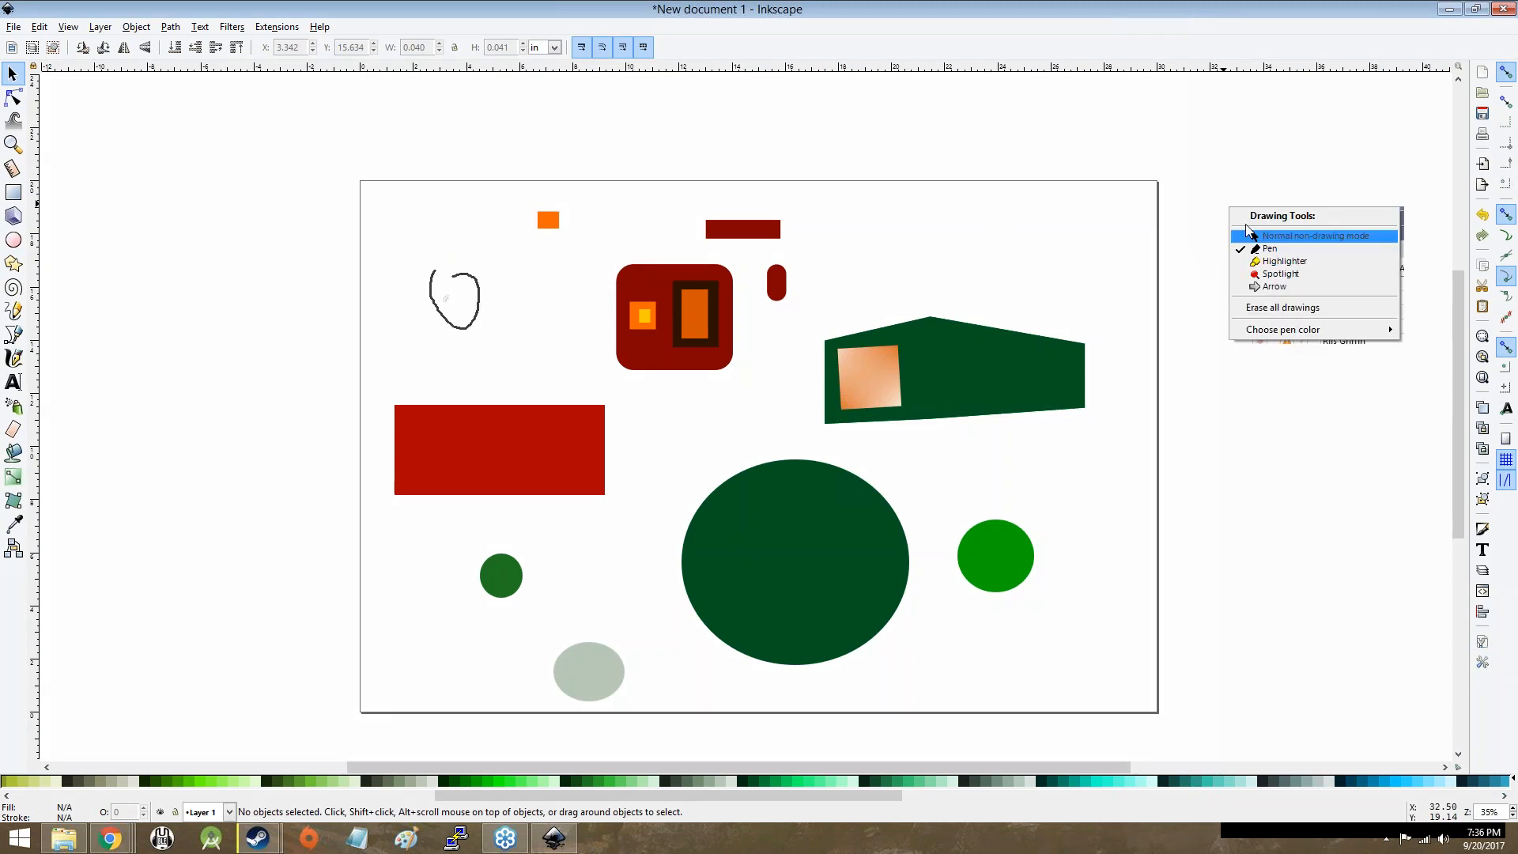
{"action": "left_click", "coordinate": [1267, 307]}
{"action": "left_click", "coordinate": [1263, 253]}
{"action": "left_click", "coordinate": [1264, 317]}
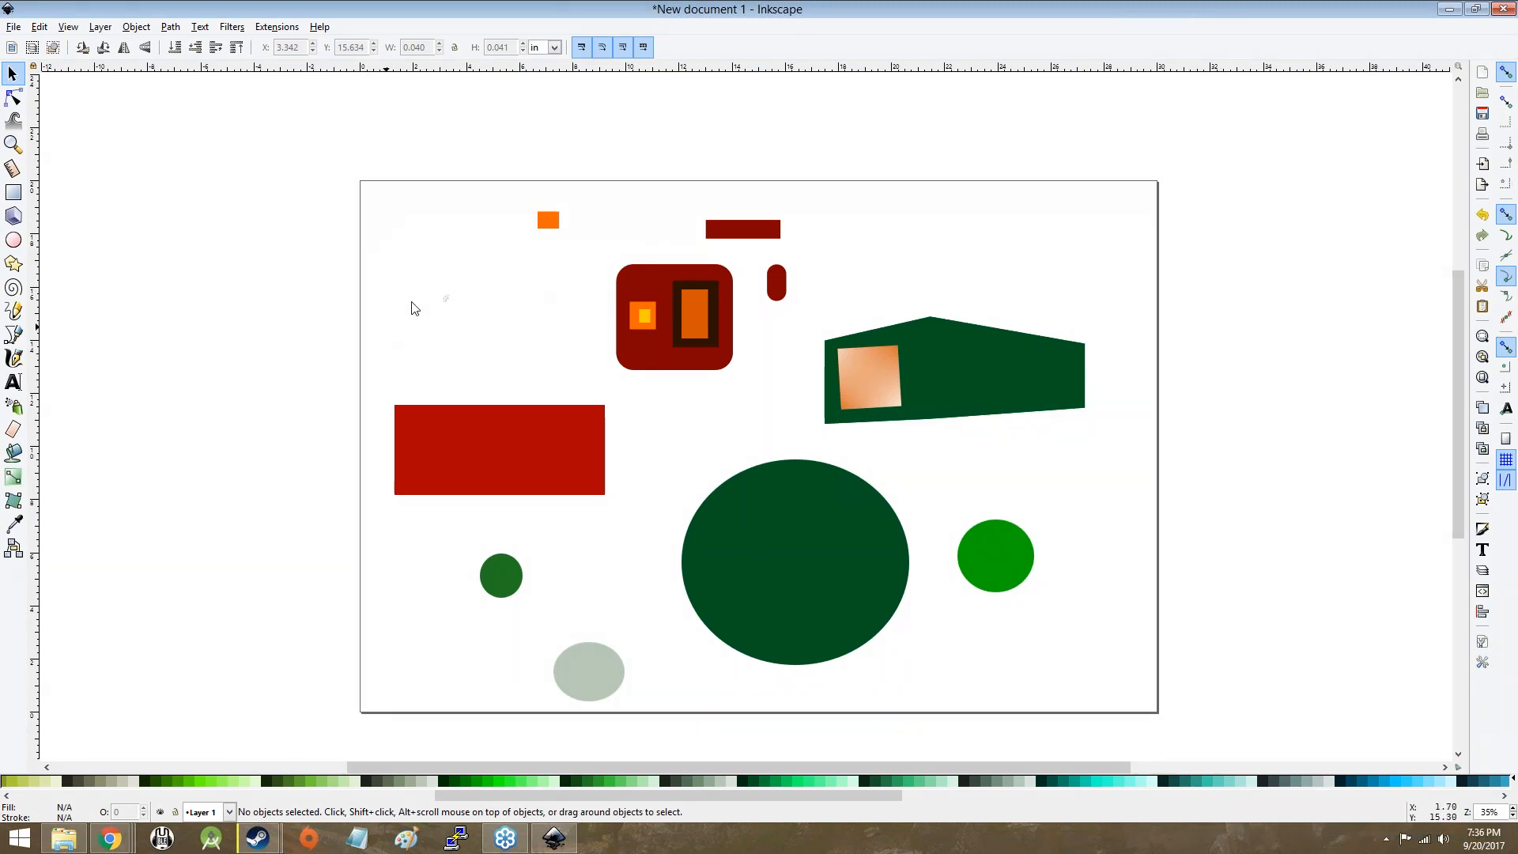
Step: Examine how small the group of tiny stars is compared with the other shapes on the page
{"action": "left_click", "coordinate": [457, 287]}
{"action": "scroll", "coordinate": [451, 288], "scroll_direction": "up", "scroll_amount": 4}
{"action": "scroll", "coordinate": [438, 442], "scroll_direction": "up", "scroll_amount": 10}
{"action": "scroll", "coordinate": [355, 393], "scroll_direction": "up", "scroll_amount": 8}
{"action": "scroll", "coordinate": [474, 298], "scroll_direction": "down", "scroll_amount": 18}
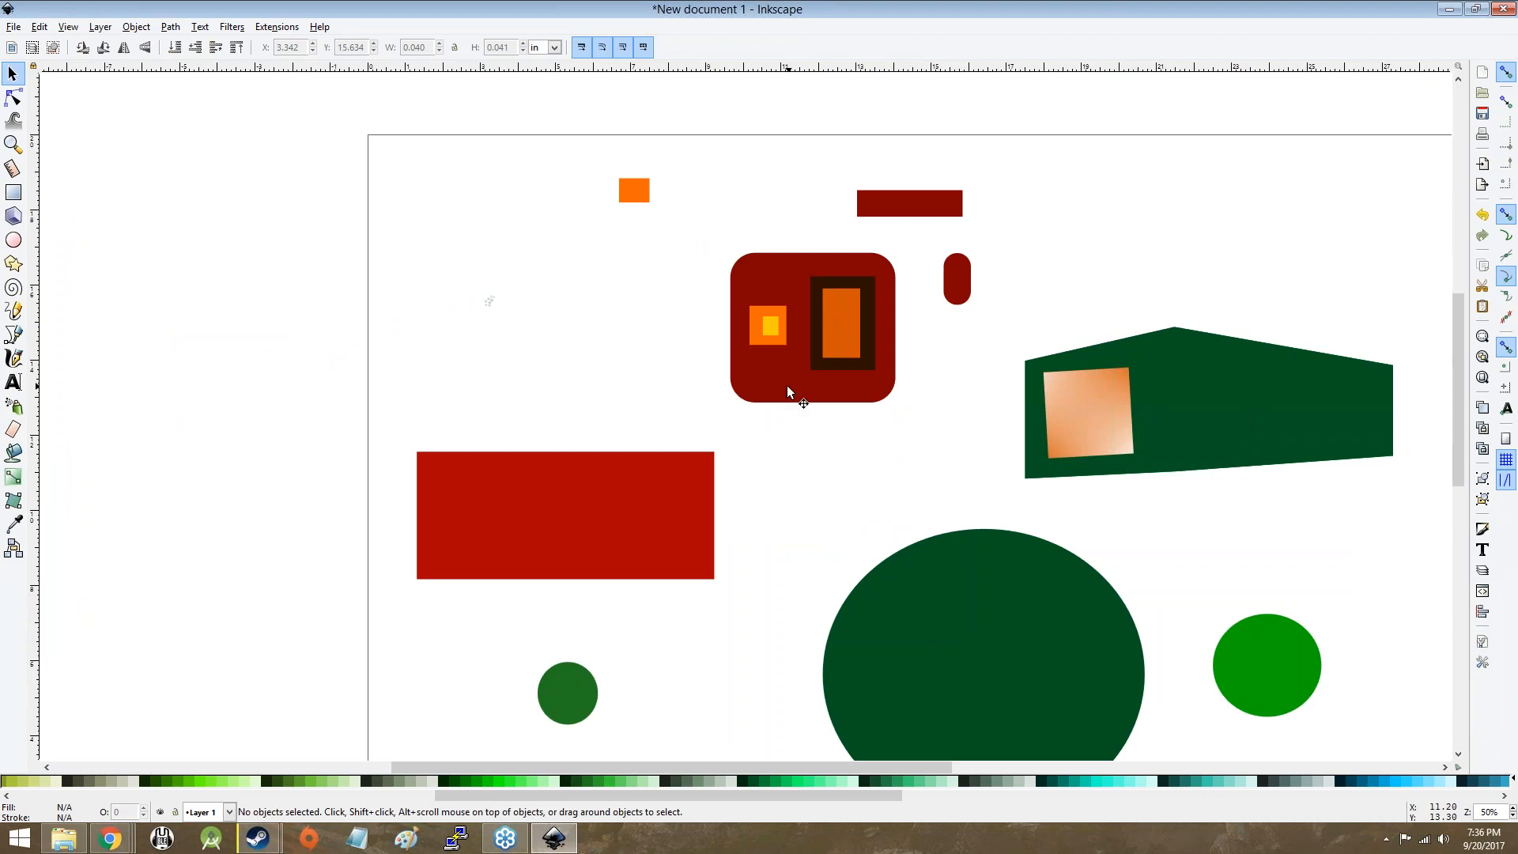
{"action": "scroll", "coordinate": [482, 322], "scroll_direction": "up", "scroll_amount": 9}
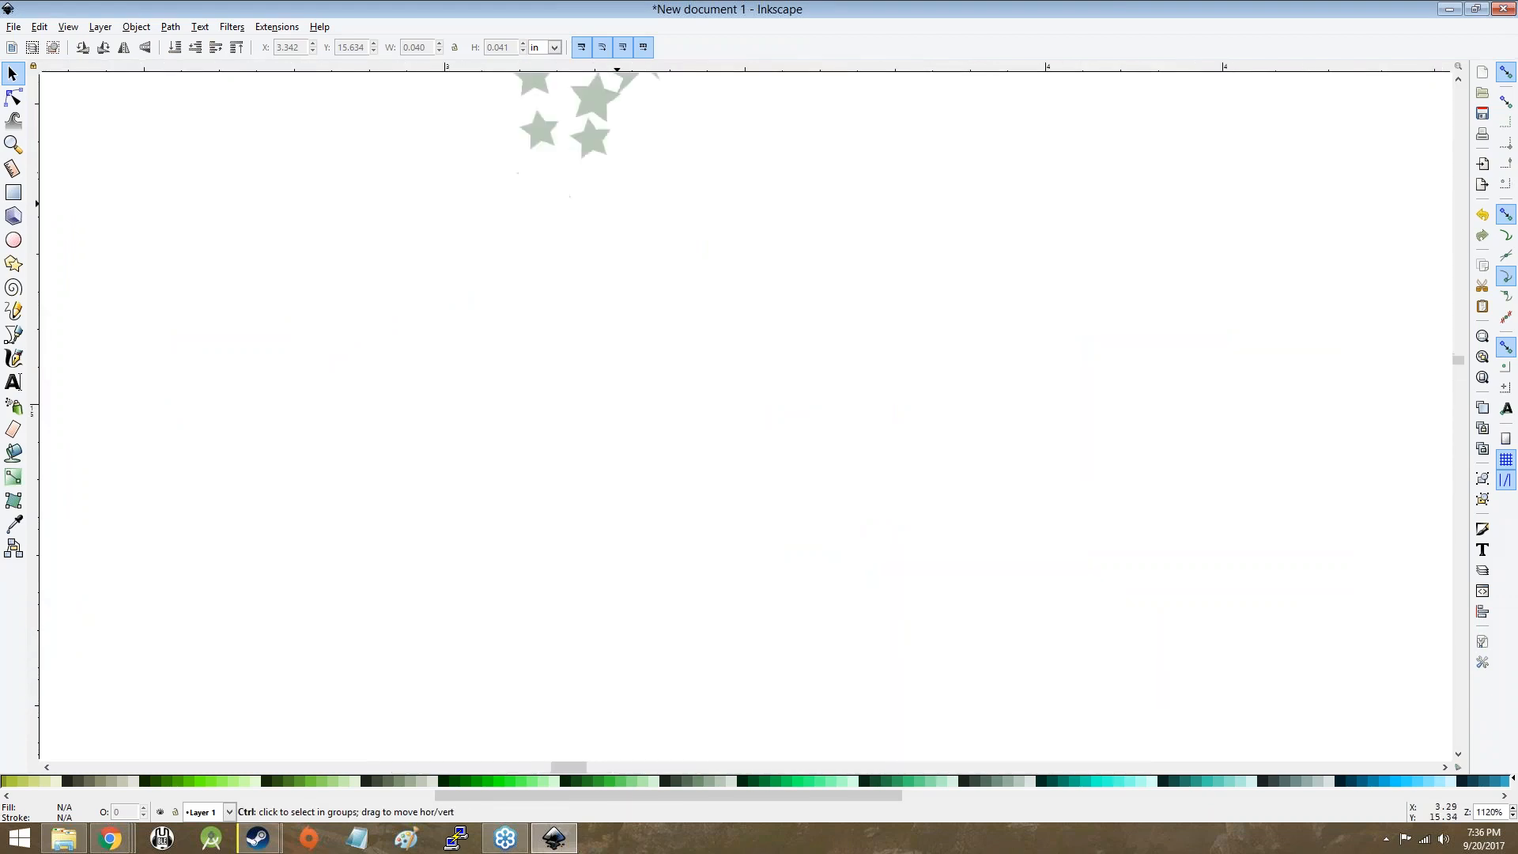
{"action": "scroll", "coordinate": [570, 480], "scroll_direction": "down", "scroll_amount": 13}
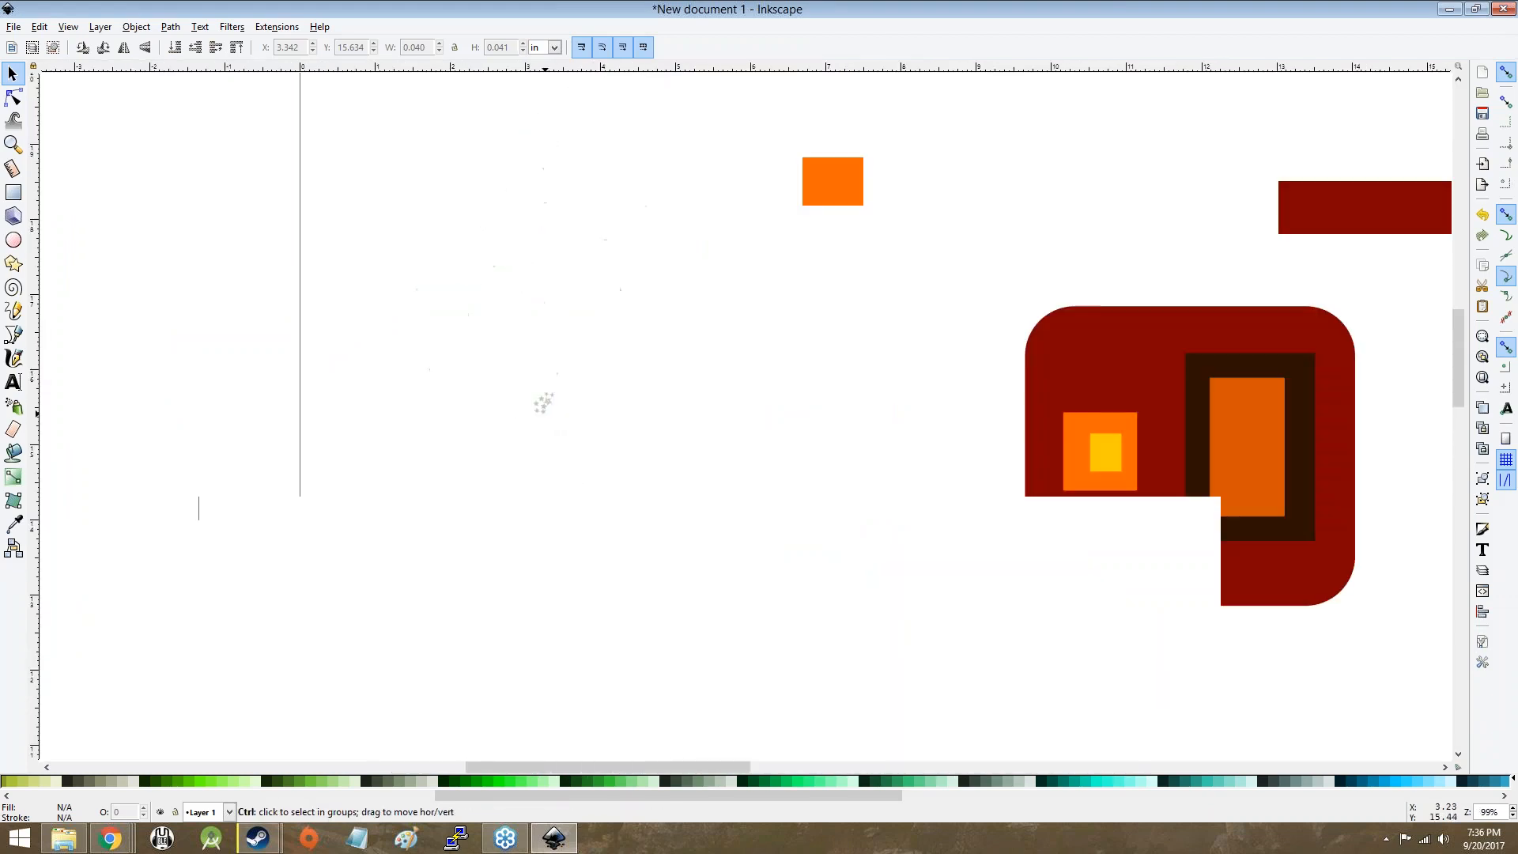
Step: Draw a large five-pointed star with a spoke ratio of 0.329 outside the page, beyond its upper left corner
{"action": "left_click", "coordinate": [13, 265]}
{"action": "left_click_drag", "start_coordinate": [301, 221], "coordinate": [389, 296]}
{"action": "mouse_move", "coordinate": [270, 245]}
{"action": "left_mouse_down"}
{"action": "mouse_move", "coordinate": [333, 334]}
{"action": "mouse_move", "coordinate": [518, 424]}
{"action": "left_mouse_up"}
{"action": "scroll", "coordinate": [590, 410], "scroll_direction": "up", "scroll_amount": 20}
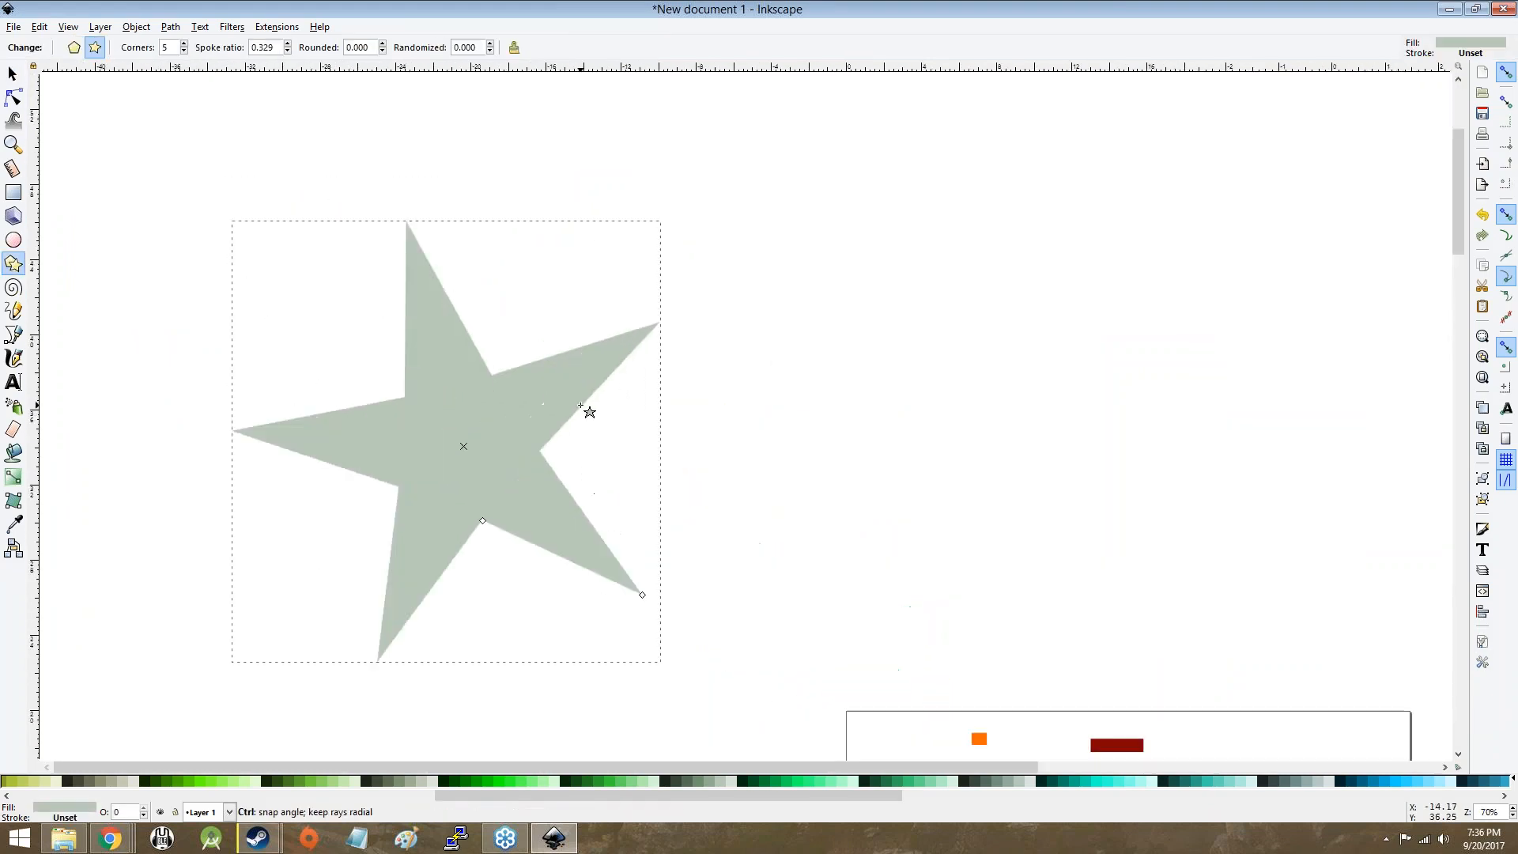
Step: Delete the large five-pointed star outside the page, beyond its upper left corner
{"action": "scroll", "coordinate": [745, 403], "scroll_direction": "up", "scroll_amount": 2}
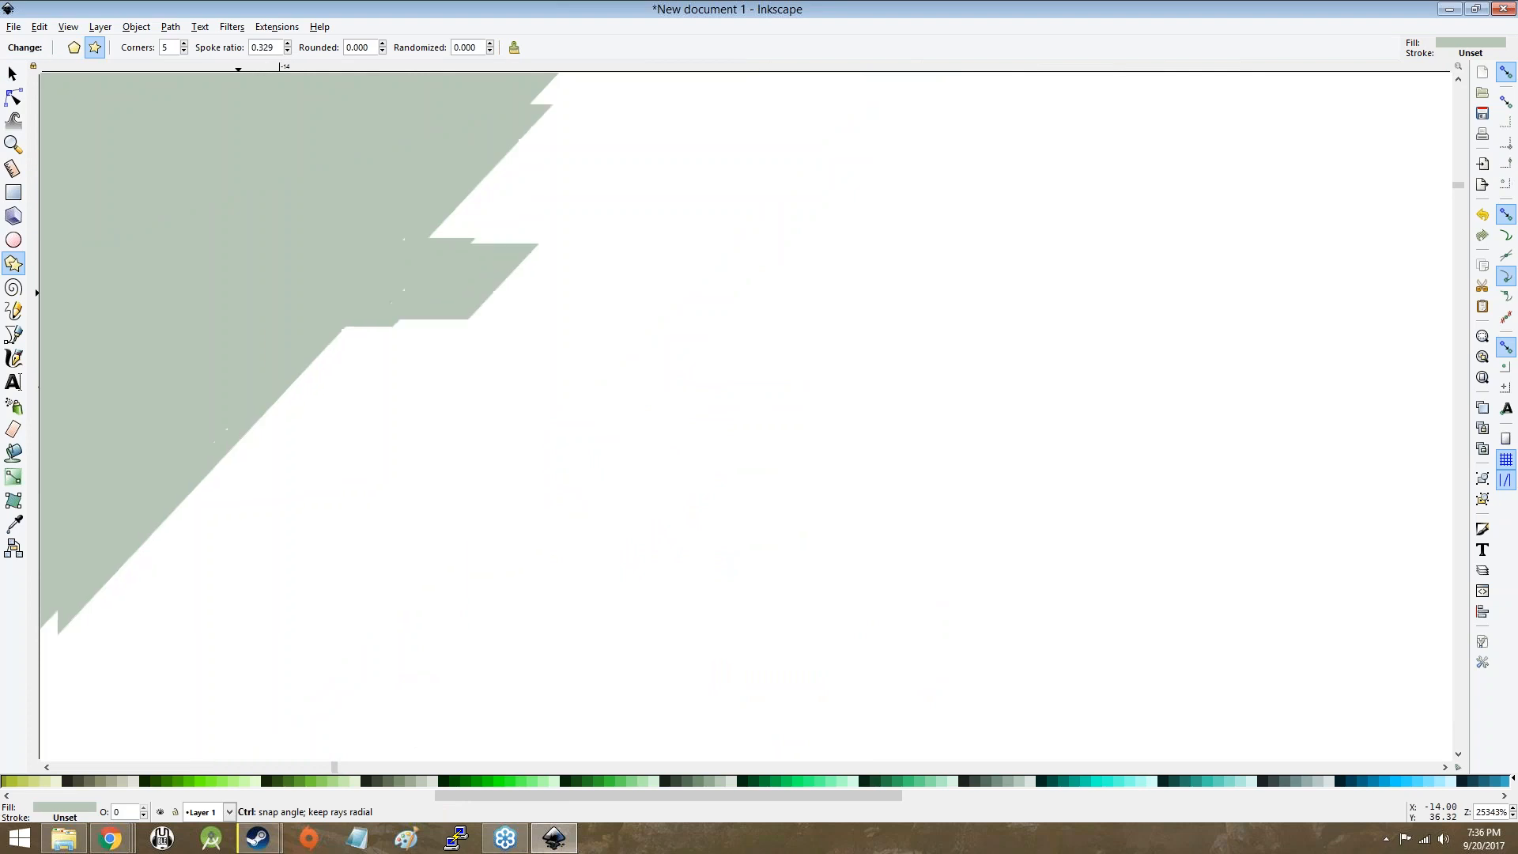
{"action": "scroll", "coordinate": [576, 382], "scroll_direction": "up", "scroll_amount": 1}
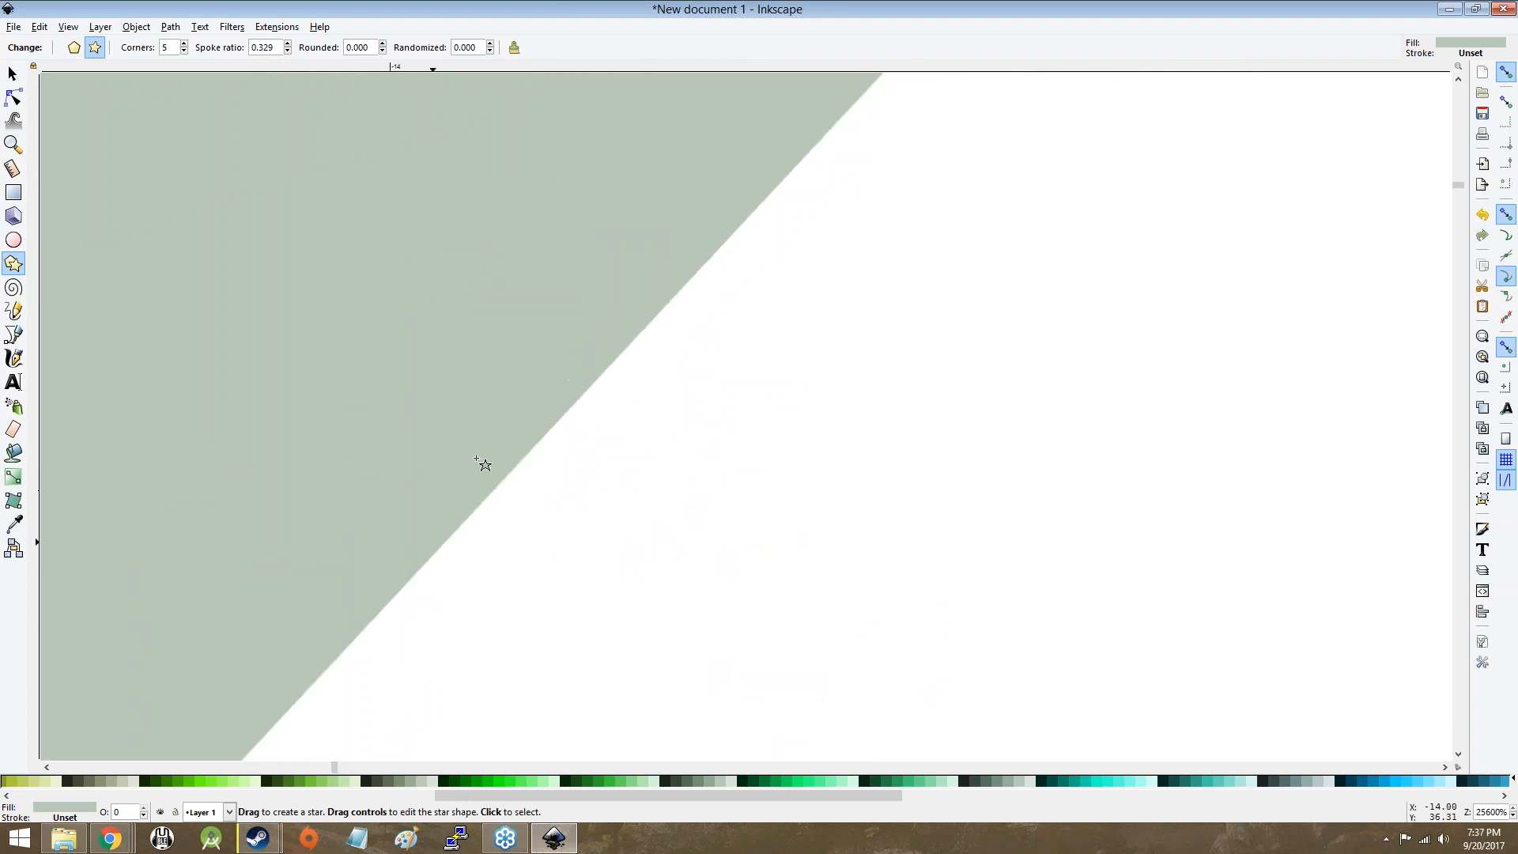
{"action": "scroll", "coordinate": [657, 362], "scroll_direction": "down", "scroll_amount": 20}
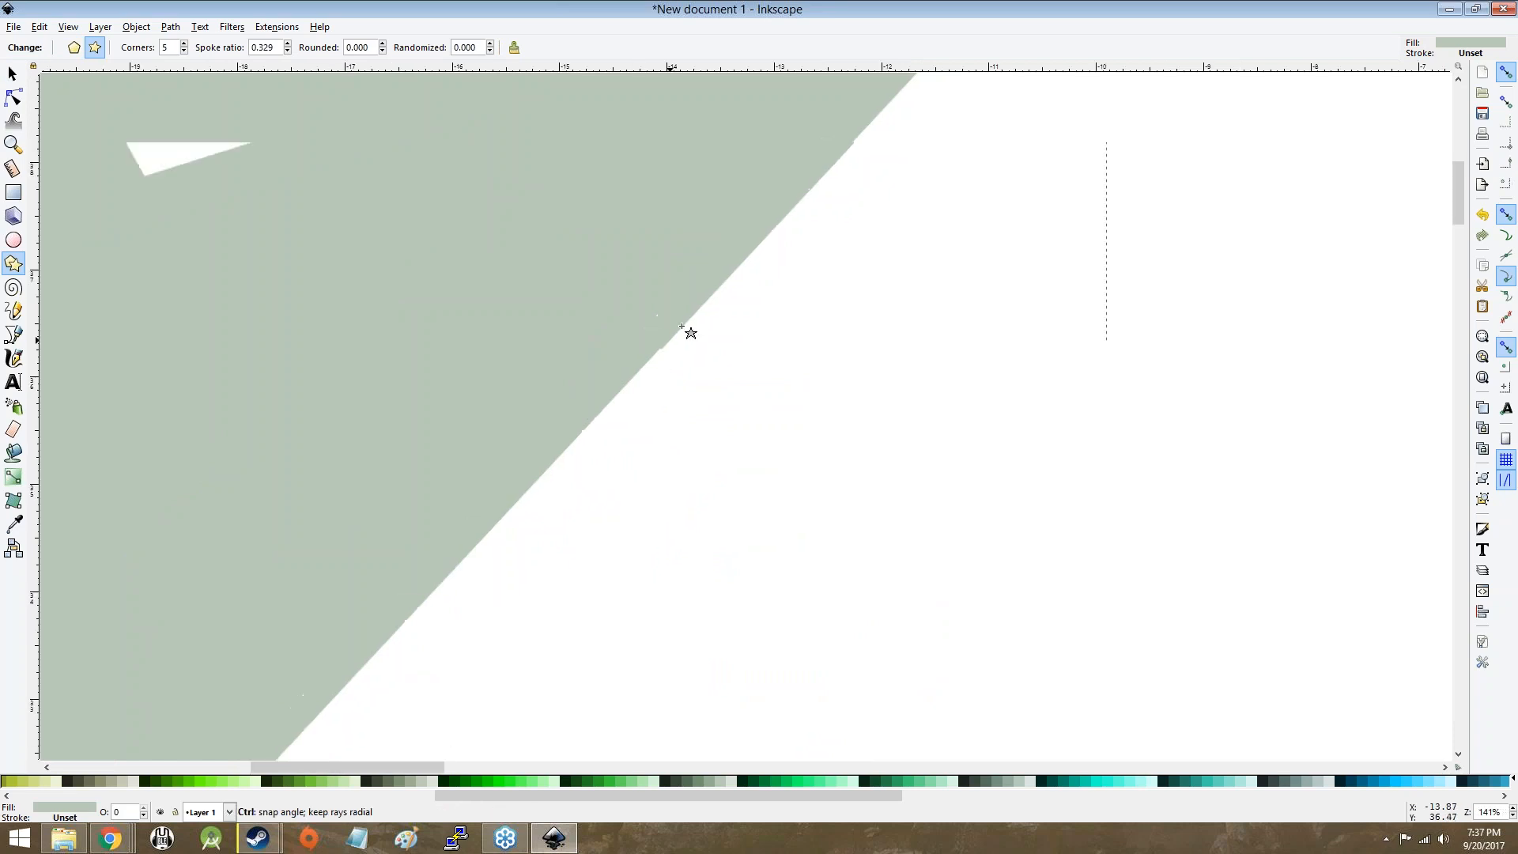
{"action": "scroll", "coordinate": [722, 316], "scroll_direction": "up", "scroll_amount": 13}
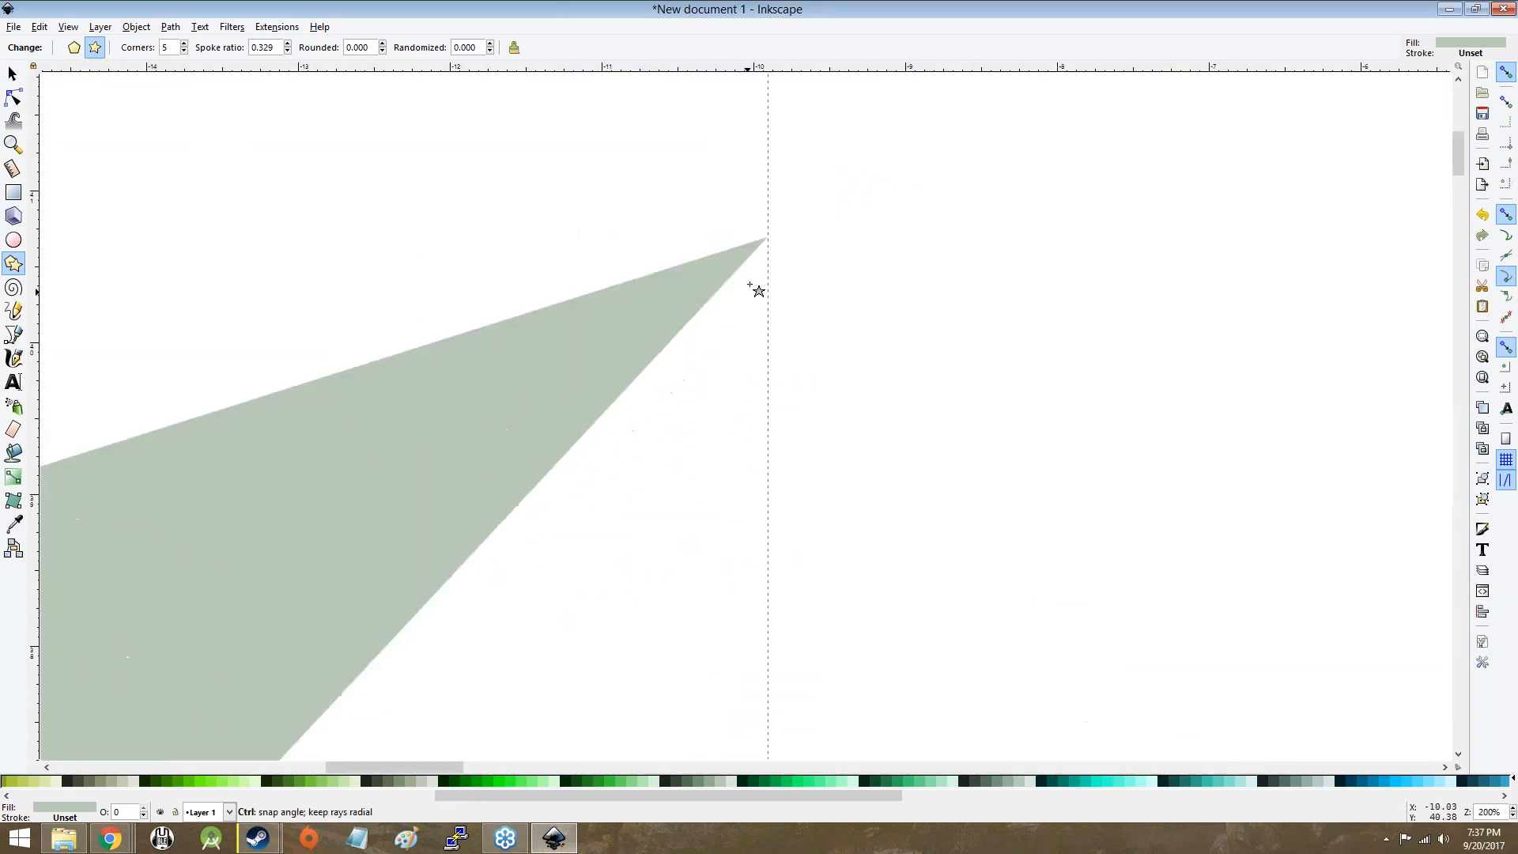
{"action": "scroll", "coordinate": [772, 228], "scroll_direction": "up", "scroll_amount": 8}
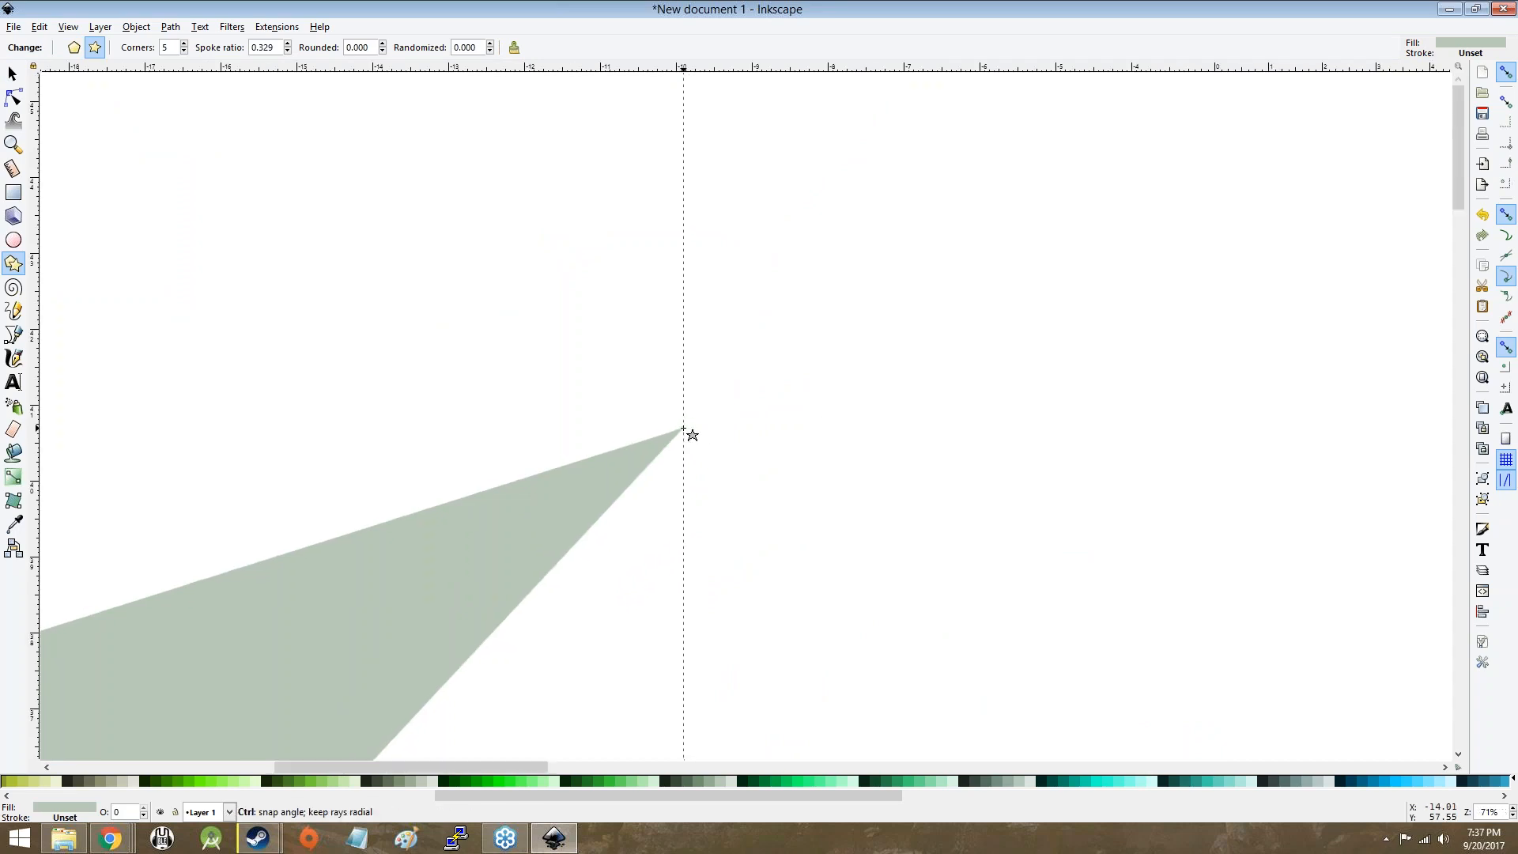
{"action": "scroll", "coordinate": [690, 433], "scroll_direction": "down", "scroll_amount": 20}
{"action": "scroll", "coordinate": [689, 433], "scroll_direction": "up", "scroll_amount": 6}
{"action": "key", "text": "Delete"}
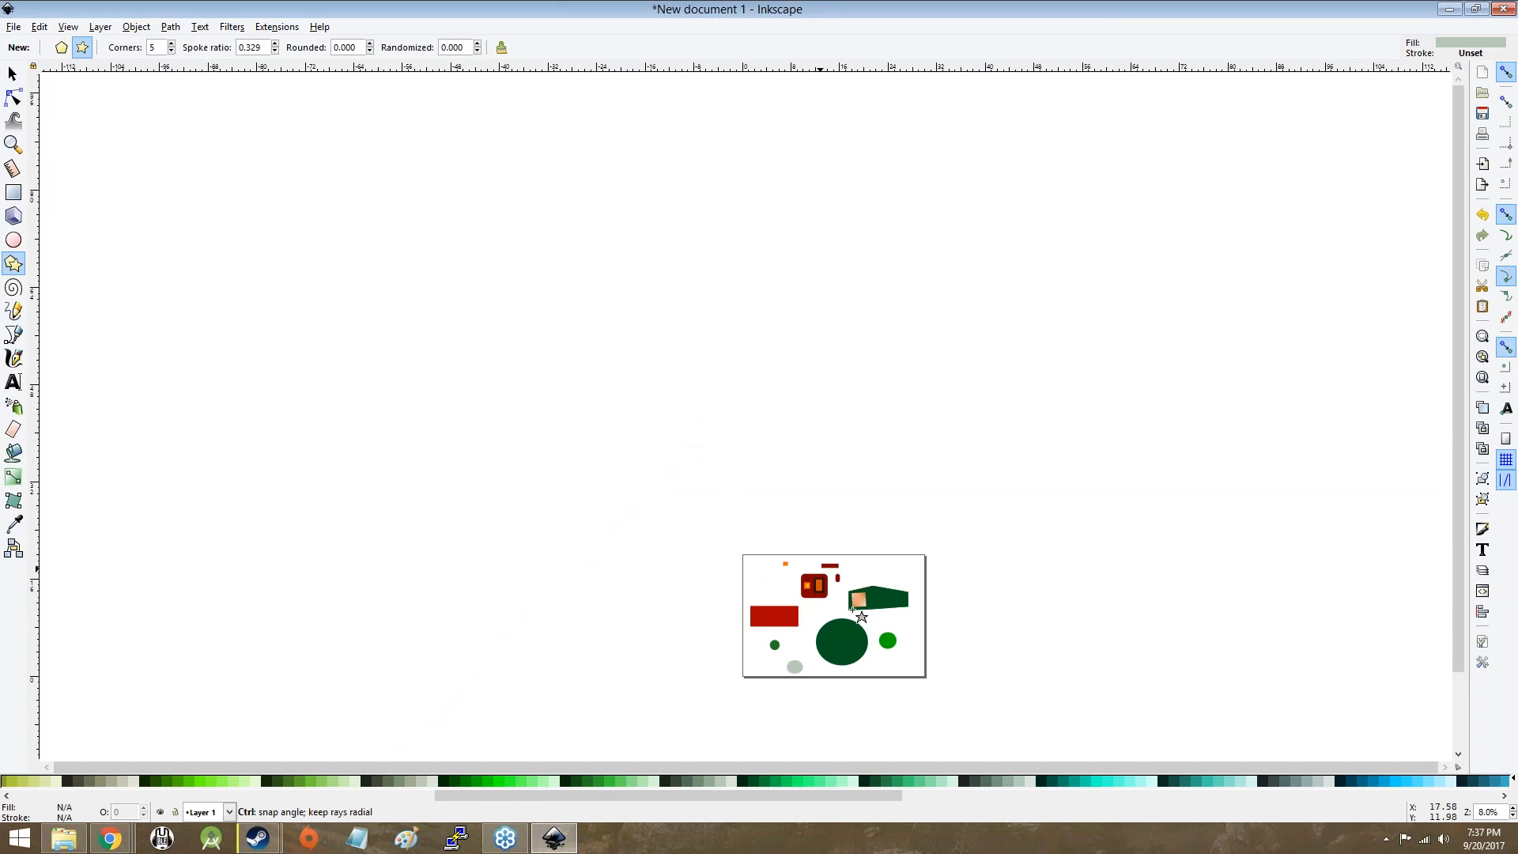
Step: Compare the group of tiny stars with the larger shapes on the page at several magnifications
{"action": "scroll", "coordinate": [850, 630], "scroll_direction": "up", "scroll_amount": 15}
{"action": "scroll", "coordinate": [867, 474], "scroll_direction": "down", "scroll_amount": 12}
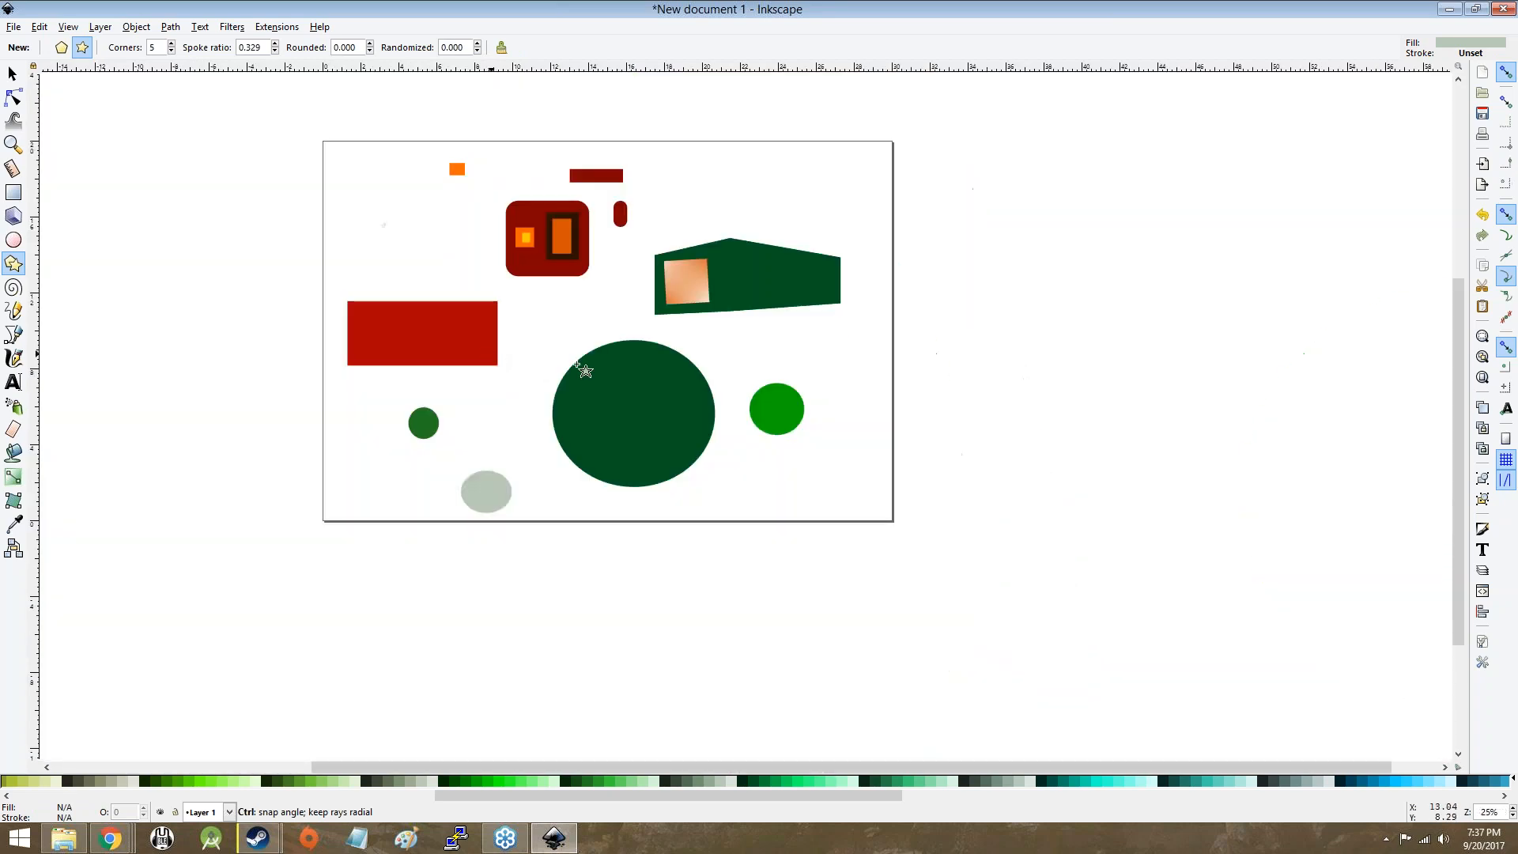
{"action": "left_click_drag", "start_coordinate": [455, 296], "coordinate": [674, 457]}
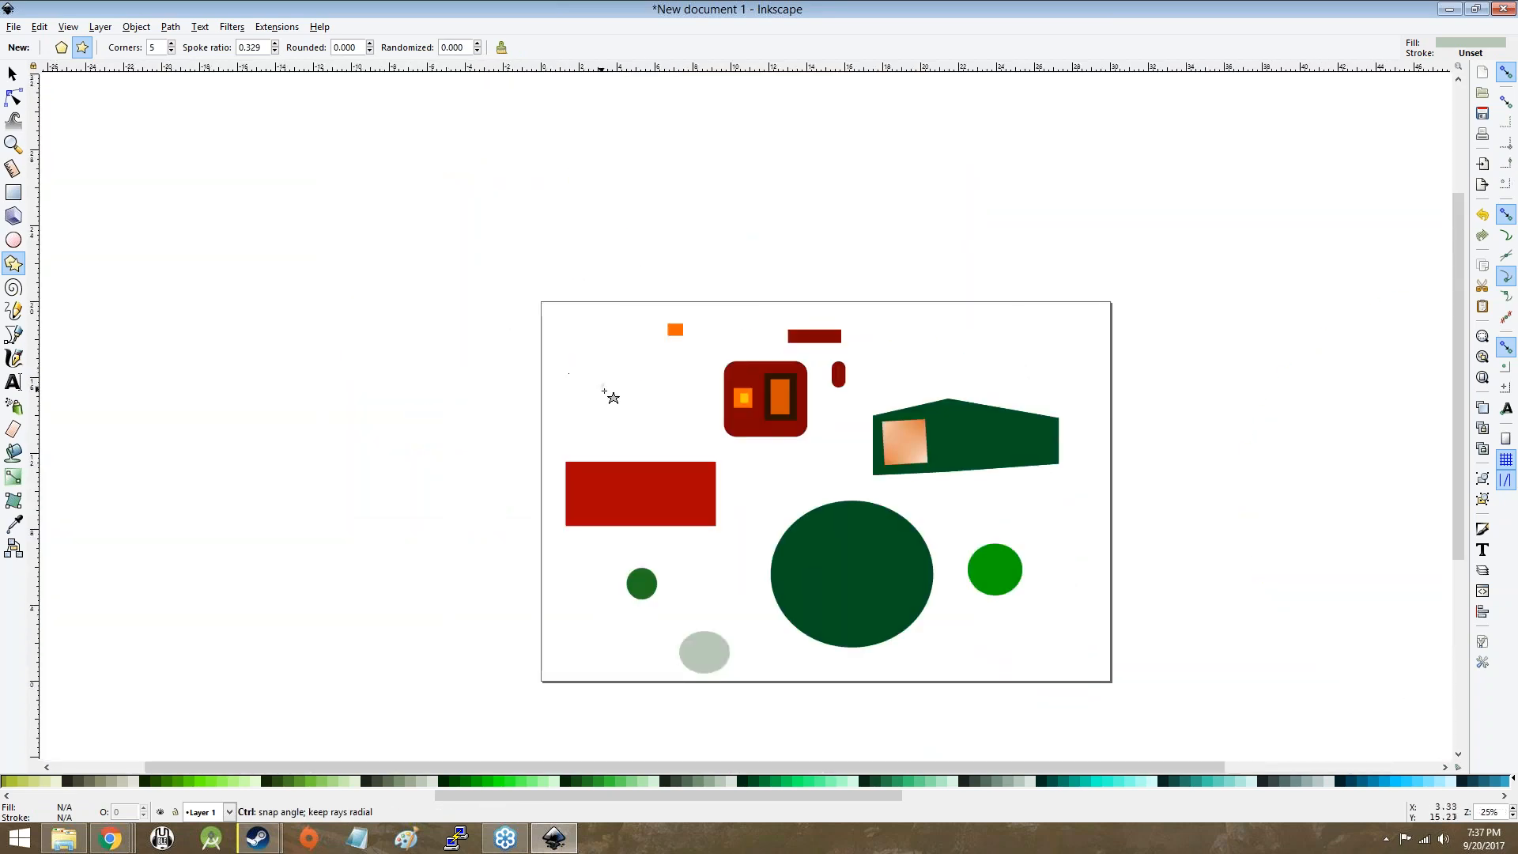
{"action": "scroll", "coordinate": [613, 397], "scroll_direction": "up", "scroll_amount": 13}
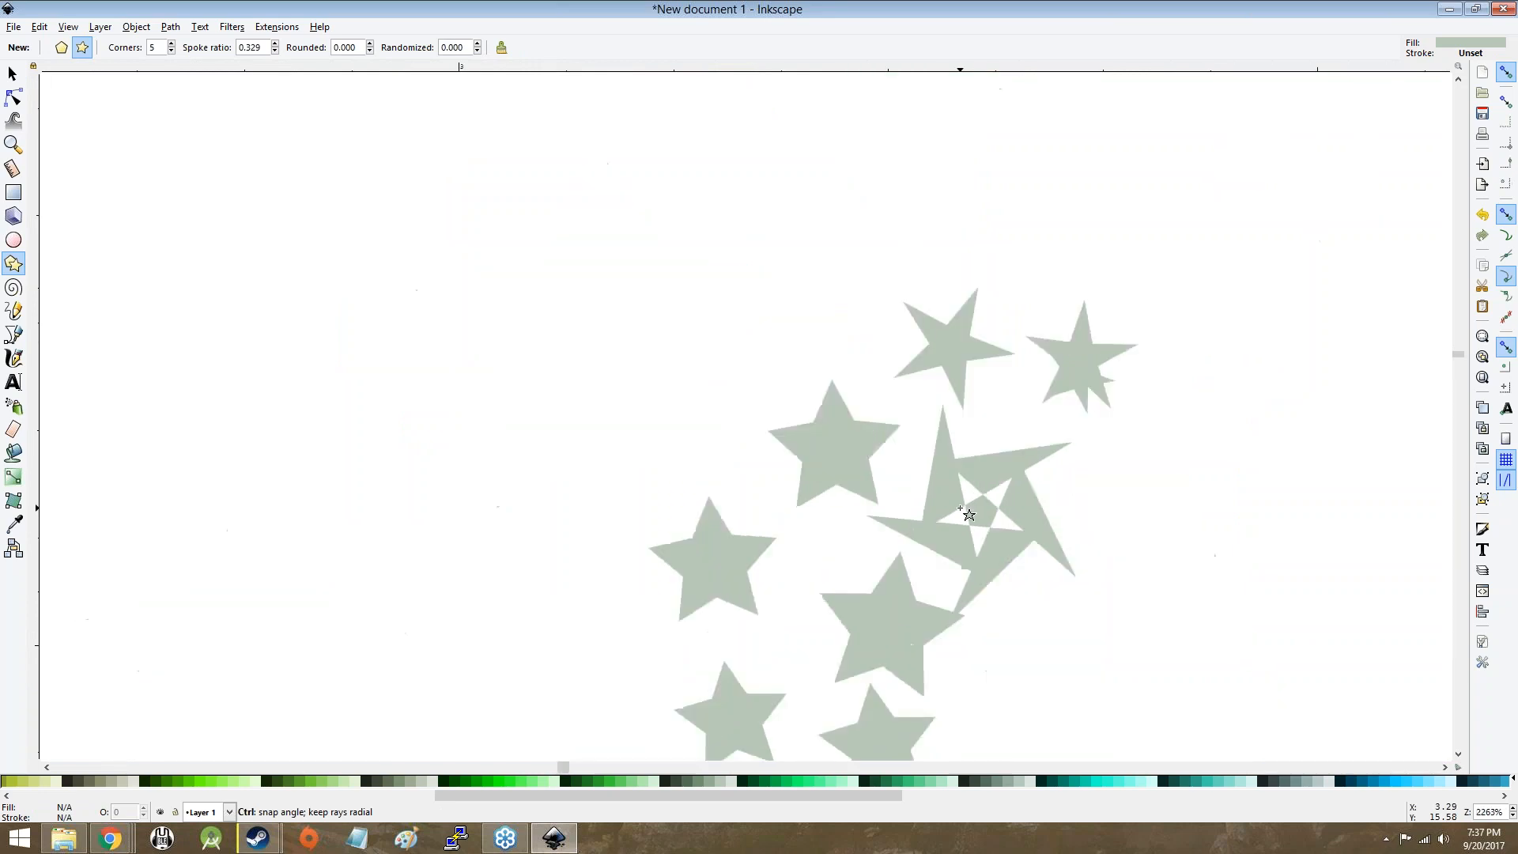
{"action": "scroll", "coordinate": [968, 515], "scroll_direction": "down", "scroll_amount": 9}
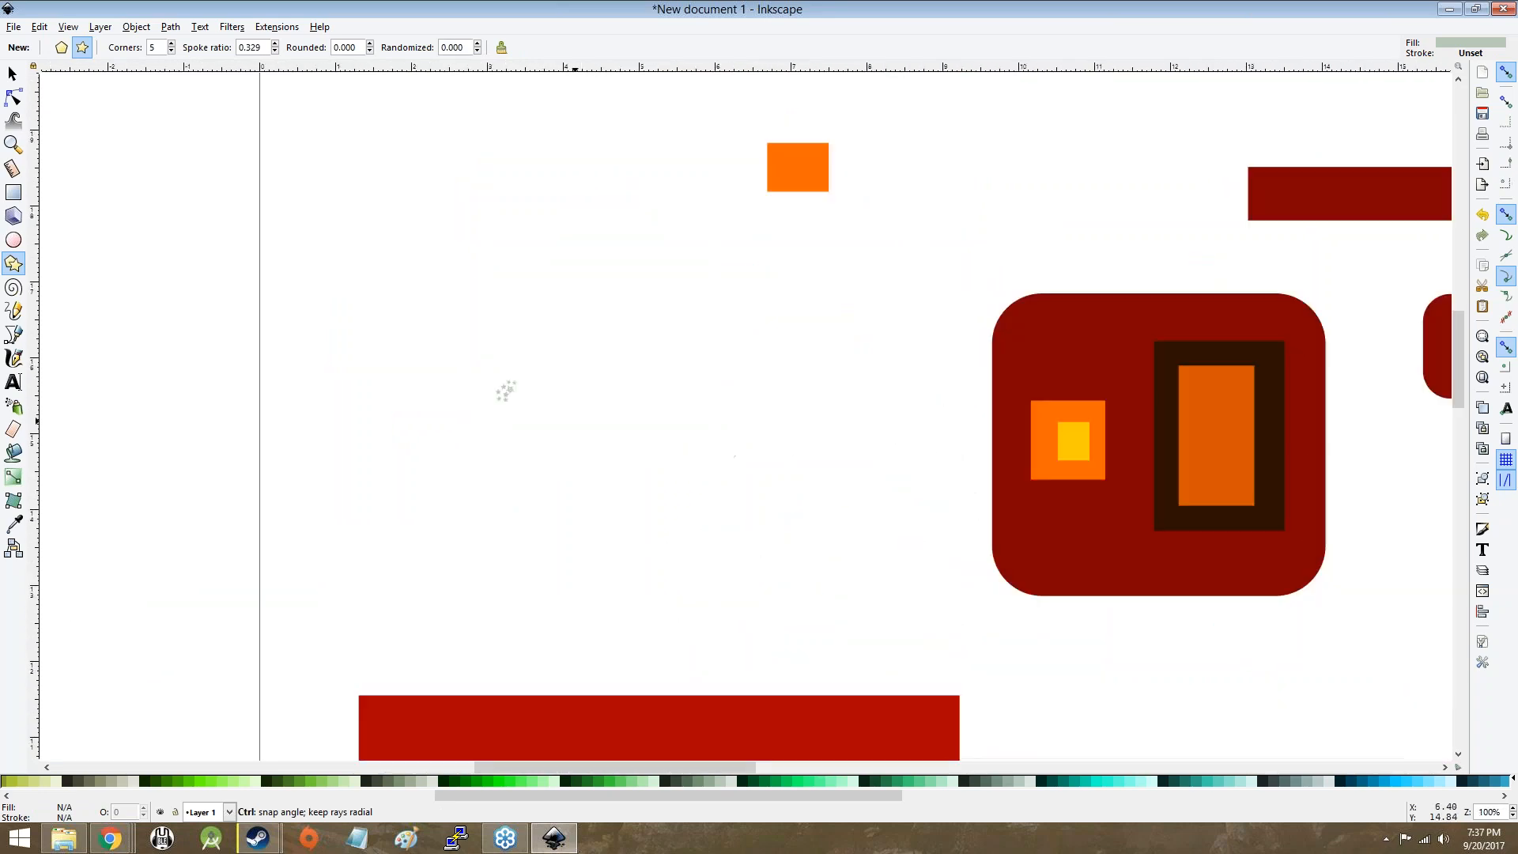
{"action": "scroll", "coordinate": [1028, 537], "scroll_direction": "down", "scroll_amount": 2}
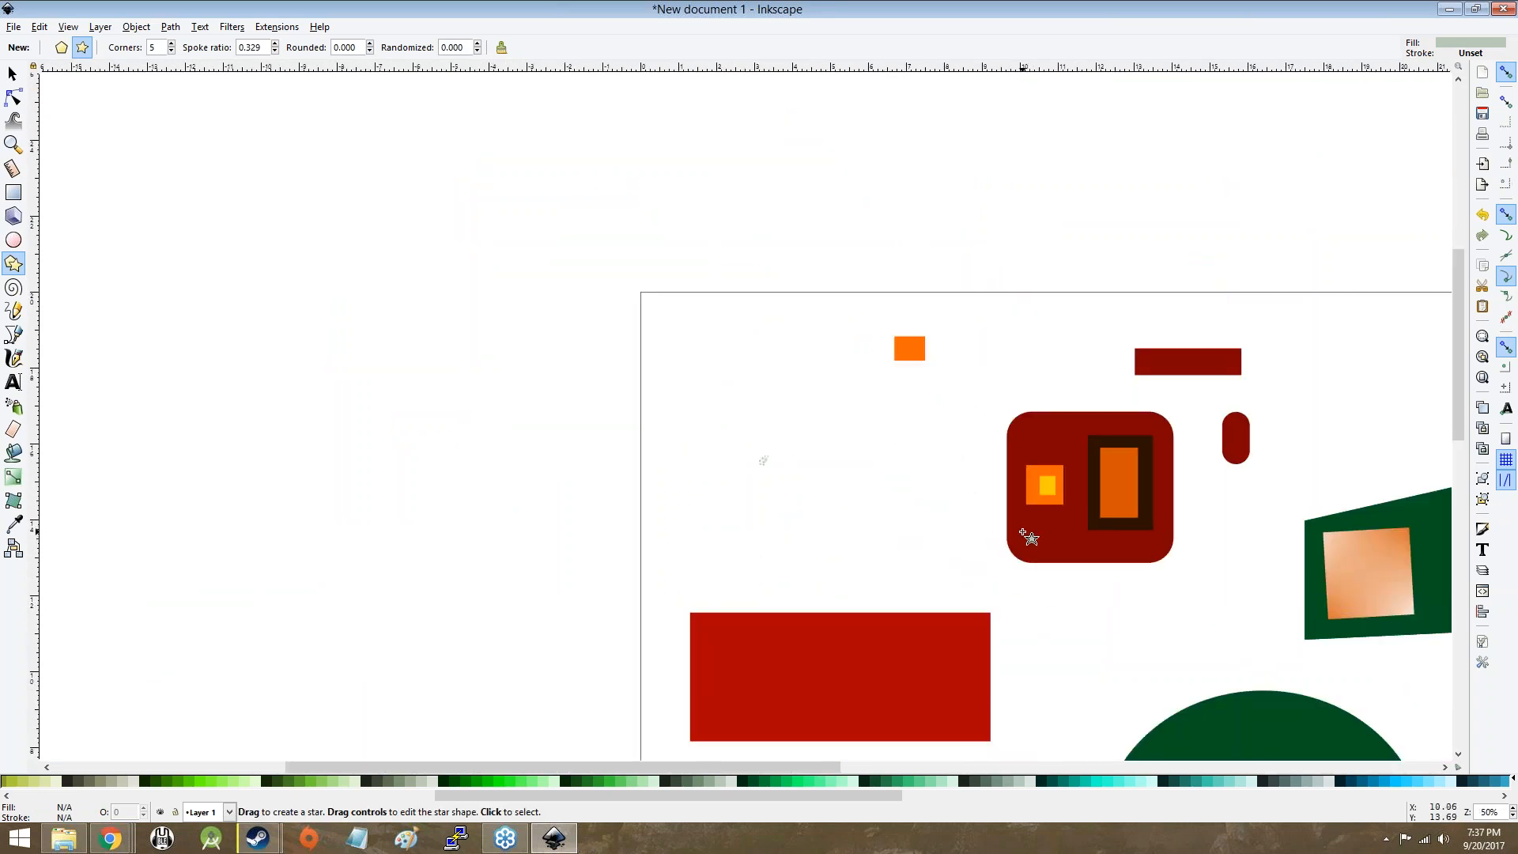
Step: Draw a spiral with 3 turns beside the small orange rectangle and unroll its outer end to 5.55 turns
{"action": "left_click", "coordinate": [12, 289]}
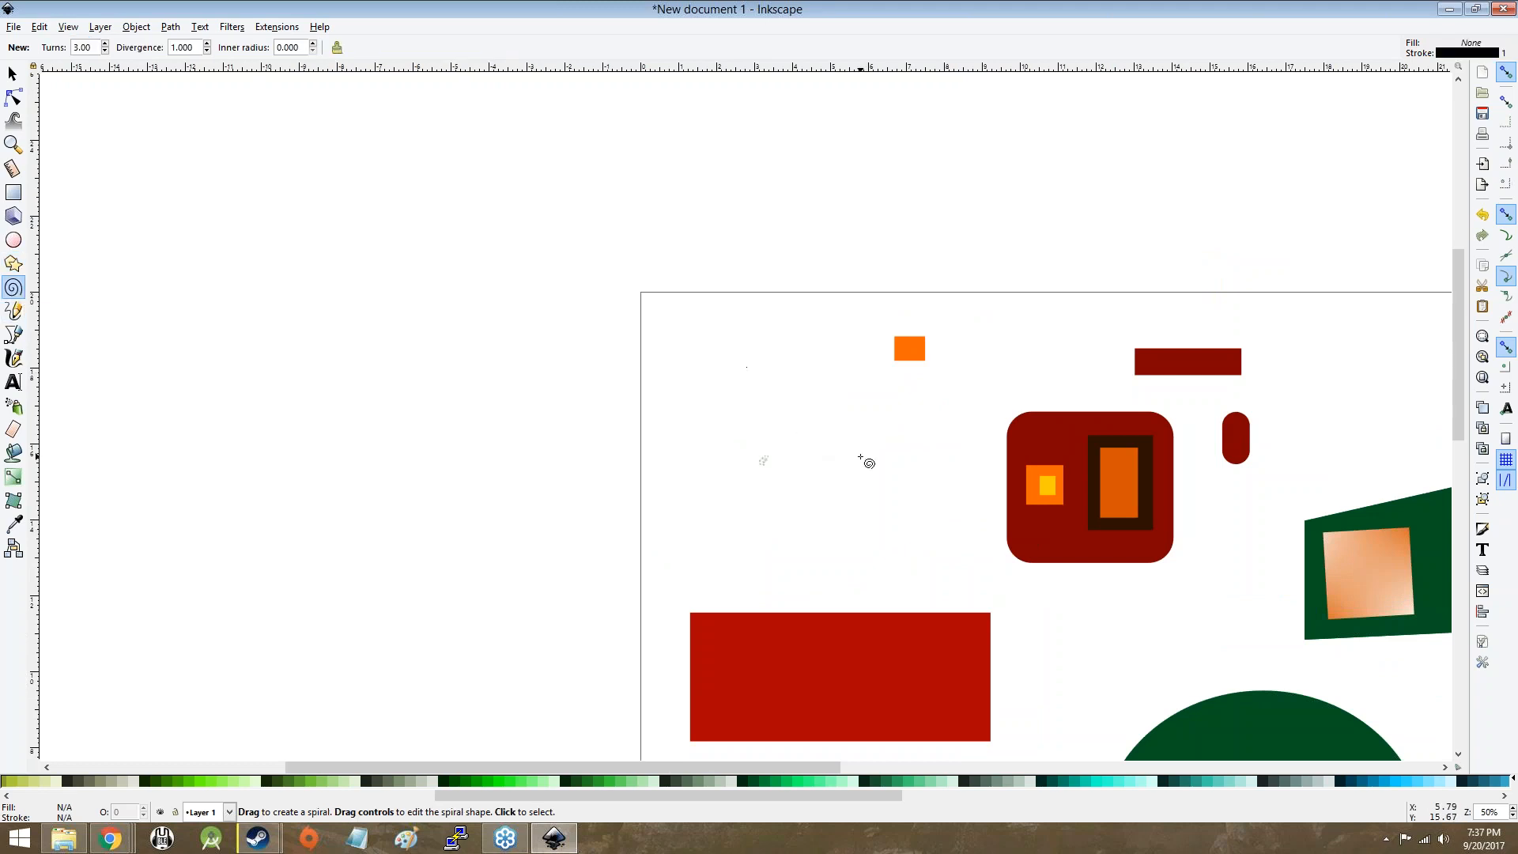
{"action": "left_click_drag", "start_coordinate": [840, 427], "coordinate": [878, 478]}
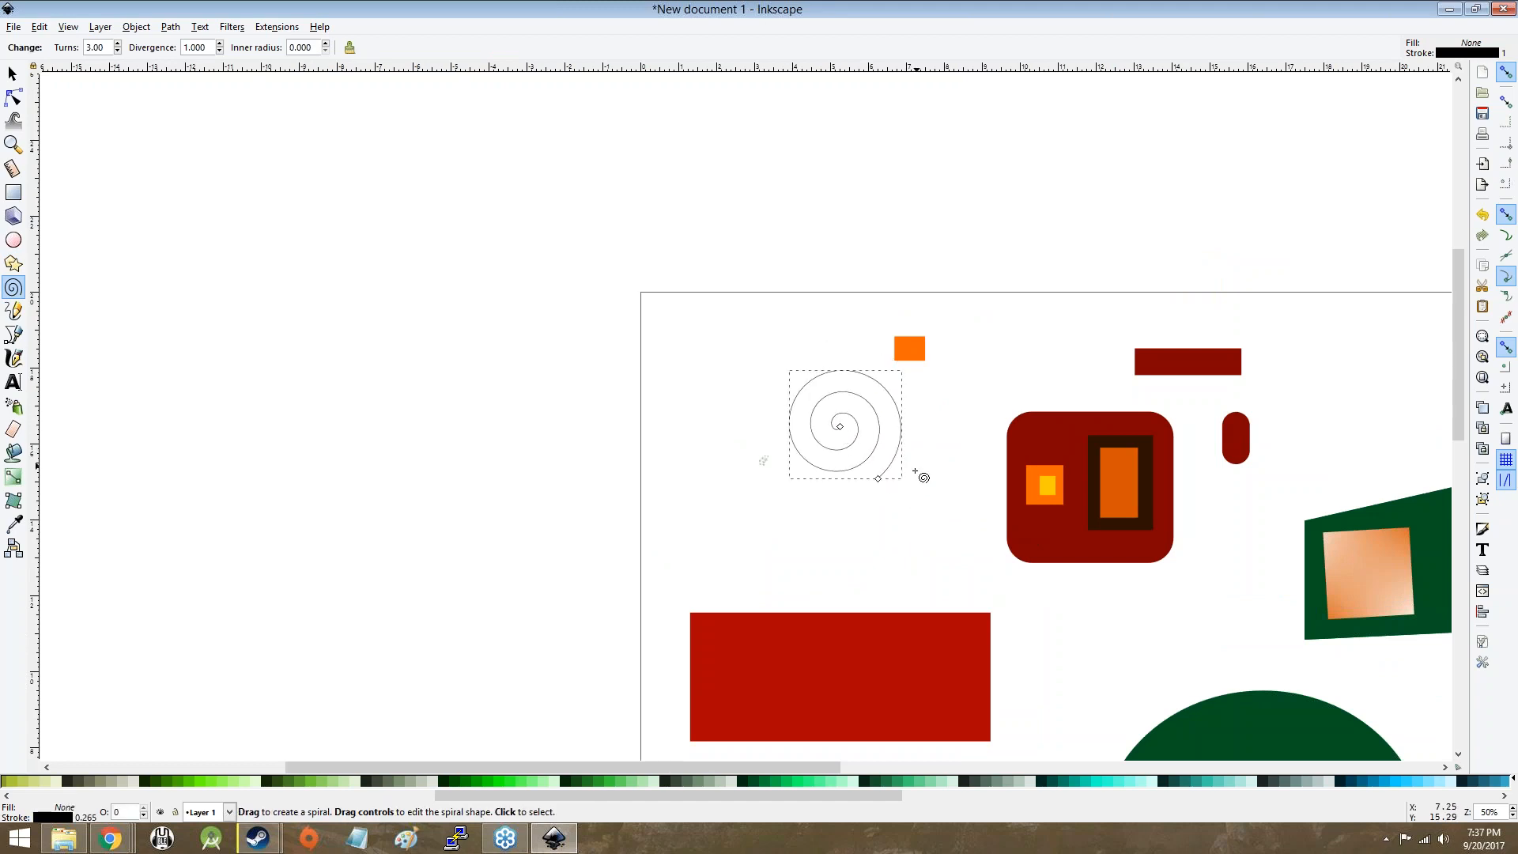
{"action": "left_click_drag", "start_coordinate": [768, 429], "coordinate": [924, 517]}
{"action": "left_click_drag", "start_coordinate": [790, 420], "coordinate": [633, 614]}
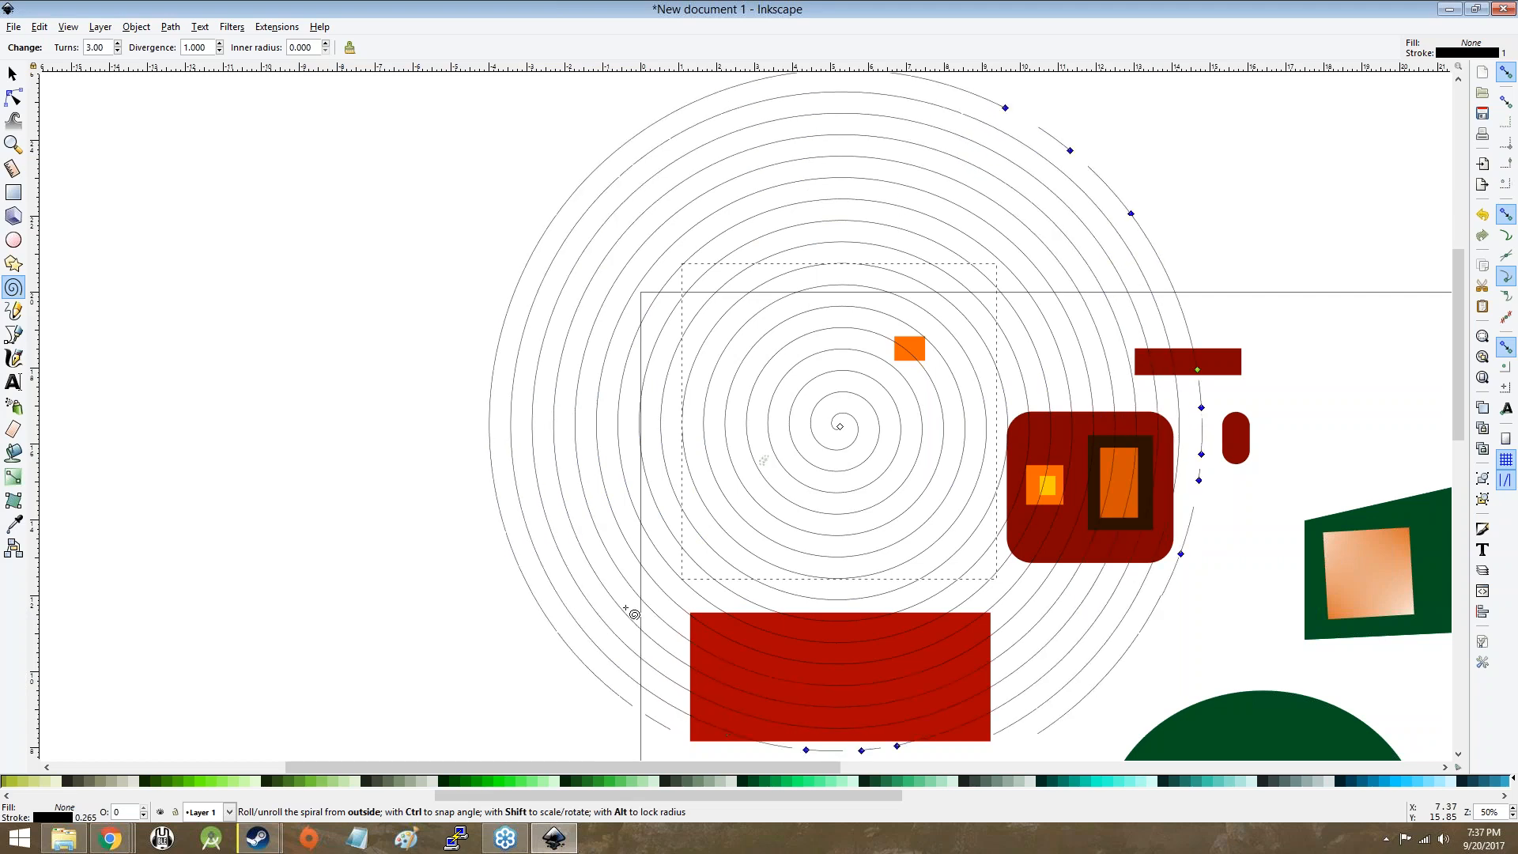
{"action": "left_click_drag", "start_coordinate": [522, 500], "coordinate": [653, 74]}
{"action": "left_click_drag", "start_coordinate": [400, 572], "coordinate": [1105, 601]}
{"action": "left_click_drag", "start_coordinate": [801, 178], "coordinate": [1095, 397]}
{"action": "left_click_drag", "start_coordinate": [621, 422], "coordinate": [801, 313]}
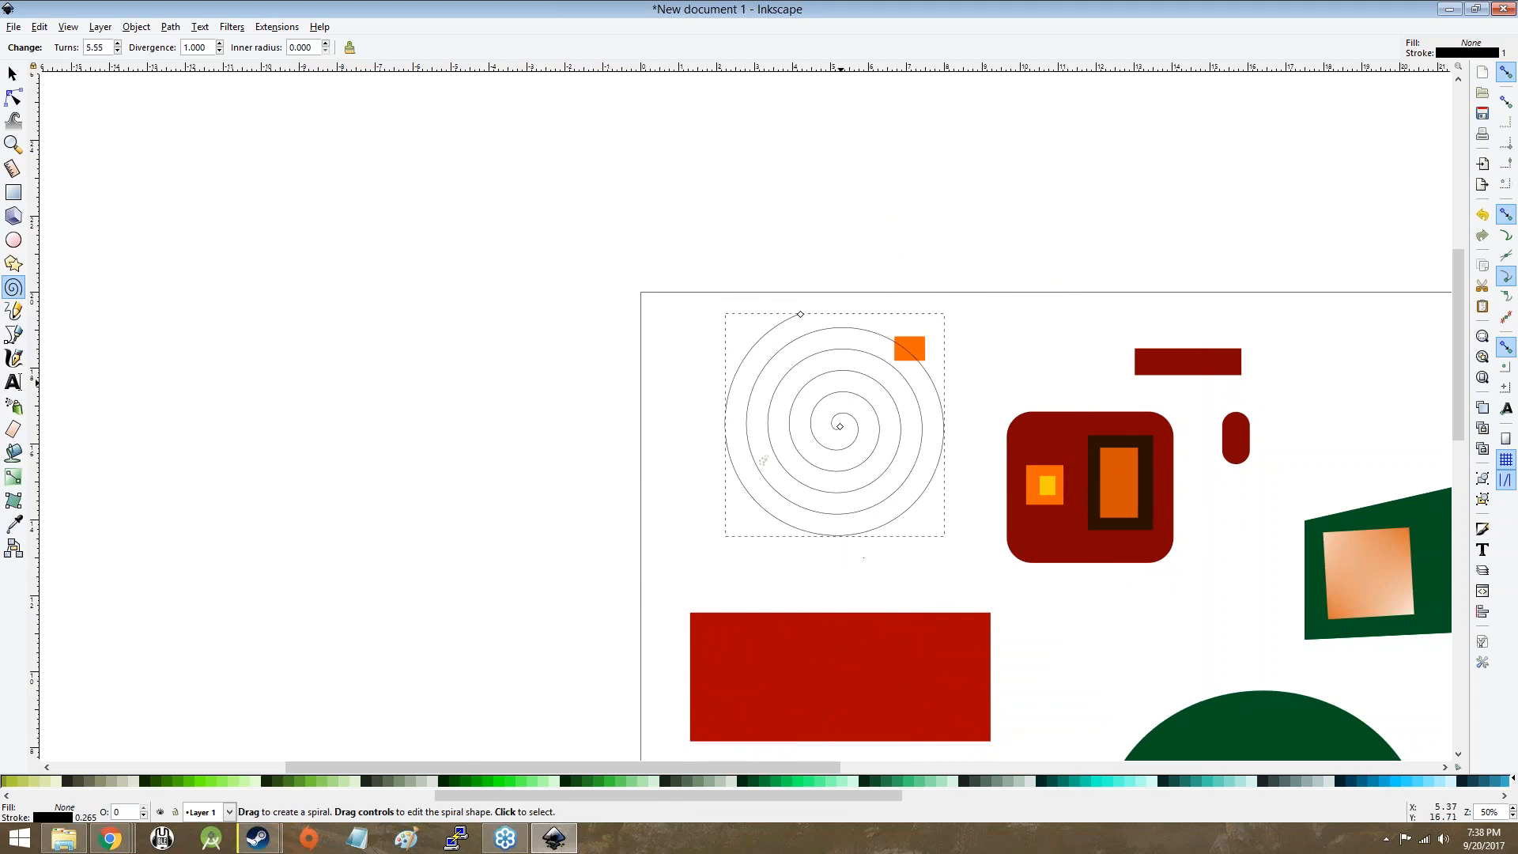
Step: Try several inner radii on the spiral, including 0.239, by rolling its inner end, and return the inner radius to 0
{"action": "left_click_drag", "start_coordinate": [832, 420], "coordinate": [940, 359]}
{"action": "left_click_drag", "start_coordinate": [767, 387], "coordinate": [840, 431]}
{"action": "scroll", "coordinate": [844, 431], "scroll_direction": "up", "scroll_amount": 12}
{"action": "scroll", "coordinate": [846, 437], "scroll_direction": "down", "scroll_amount": 11}
{"action": "scroll", "coordinate": [849, 429], "scroll_direction": "up", "scroll_amount": 6}
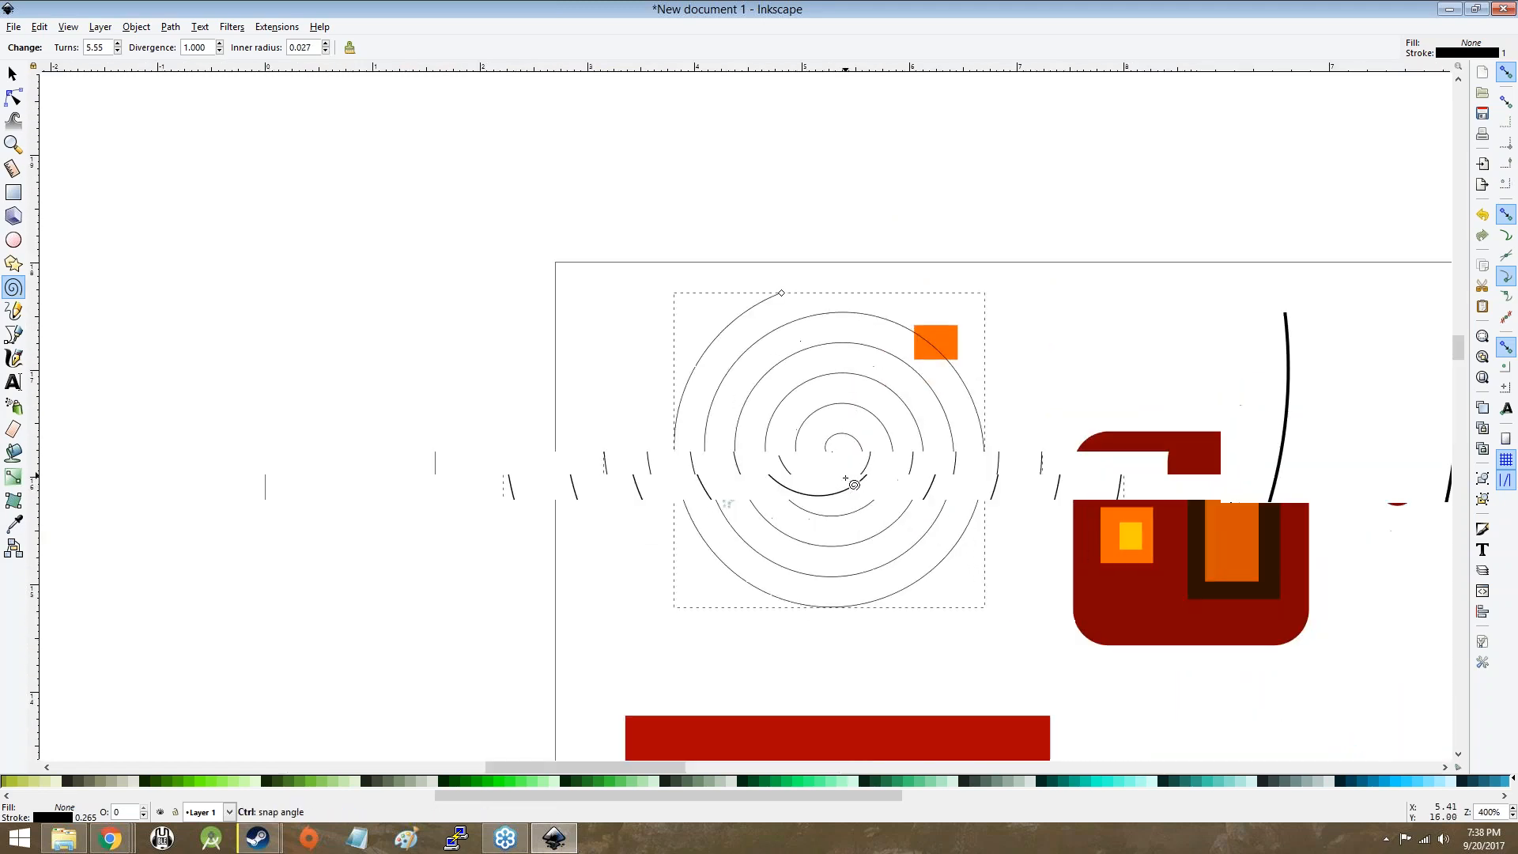
{"action": "mouse_move", "coordinate": [791, 366]}
{"action": "left_mouse_down"}
{"action": "mouse_move", "coordinate": [778, 299]}
{"action": "mouse_move", "coordinate": [729, 338]}
{"action": "mouse_move", "coordinate": [815, 349]}
{"action": "mouse_move", "coordinate": [732, 261]}
{"action": "mouse_move", "coordinate": [793, 390]}
{"action": "mouse_move", "coordinate": [813, 311]}
{"action": "mouse_move", "coordinate": [805, 345]}
{"action": "left_mouse_up"}
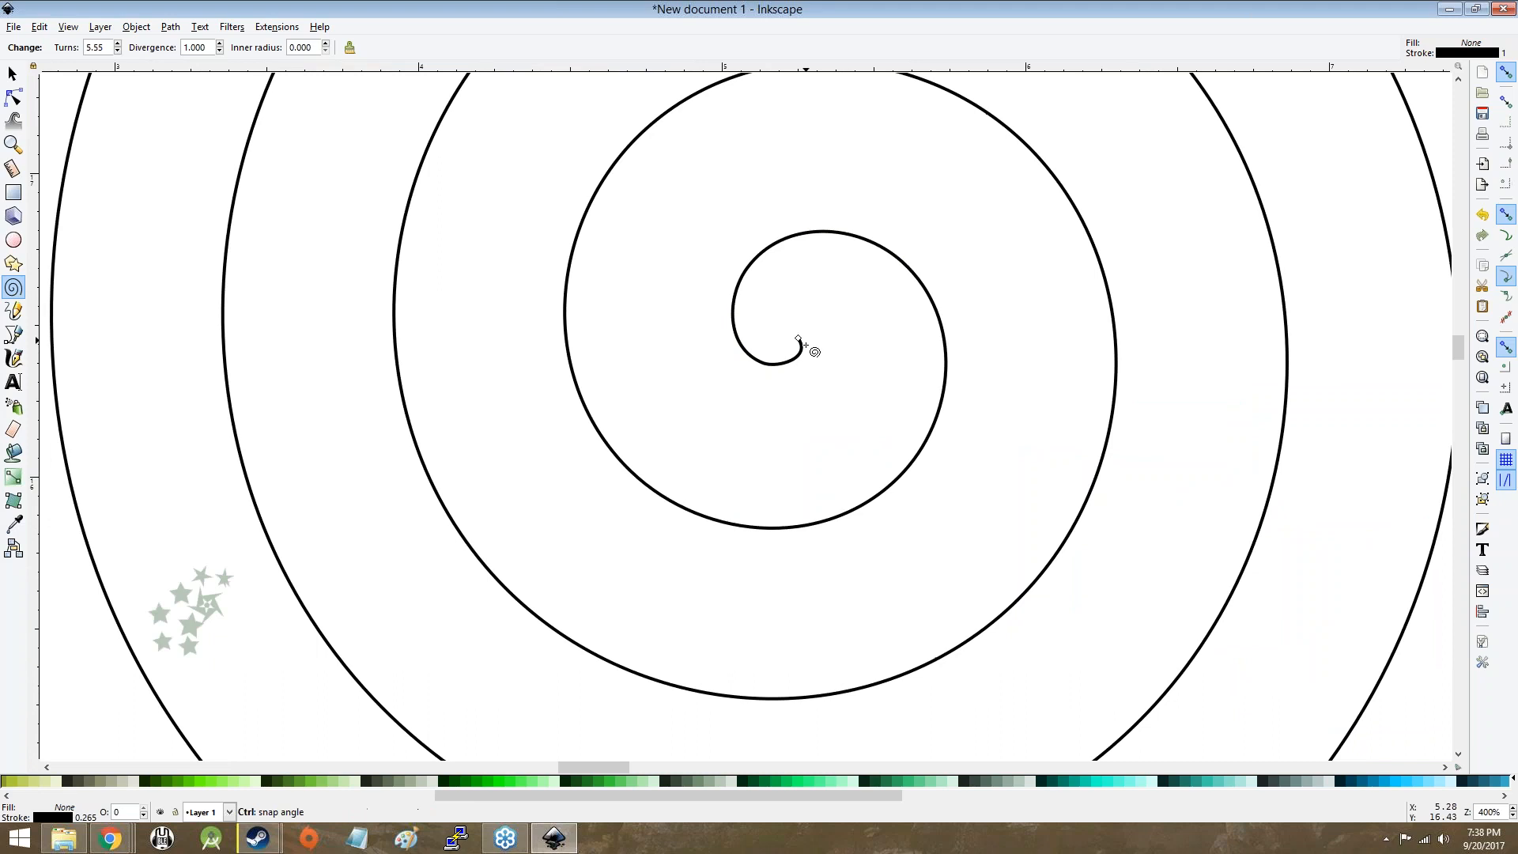
{"action": "scroll", "coordinate": [805, 348], "scroll_direction": "up", "scroll_amount": 6}
{"action": "left_click_drag", "start_coordinate": [745, 267], "coordinate": [719, 295]}
{"action": "left_click_drag", "start_coordinate": [434, 296], "coordinate": [506, 308]}
{"action": "scroll", "coordinate": [663, 327], "scroll_direction": "down", "scroll_amount": 8}
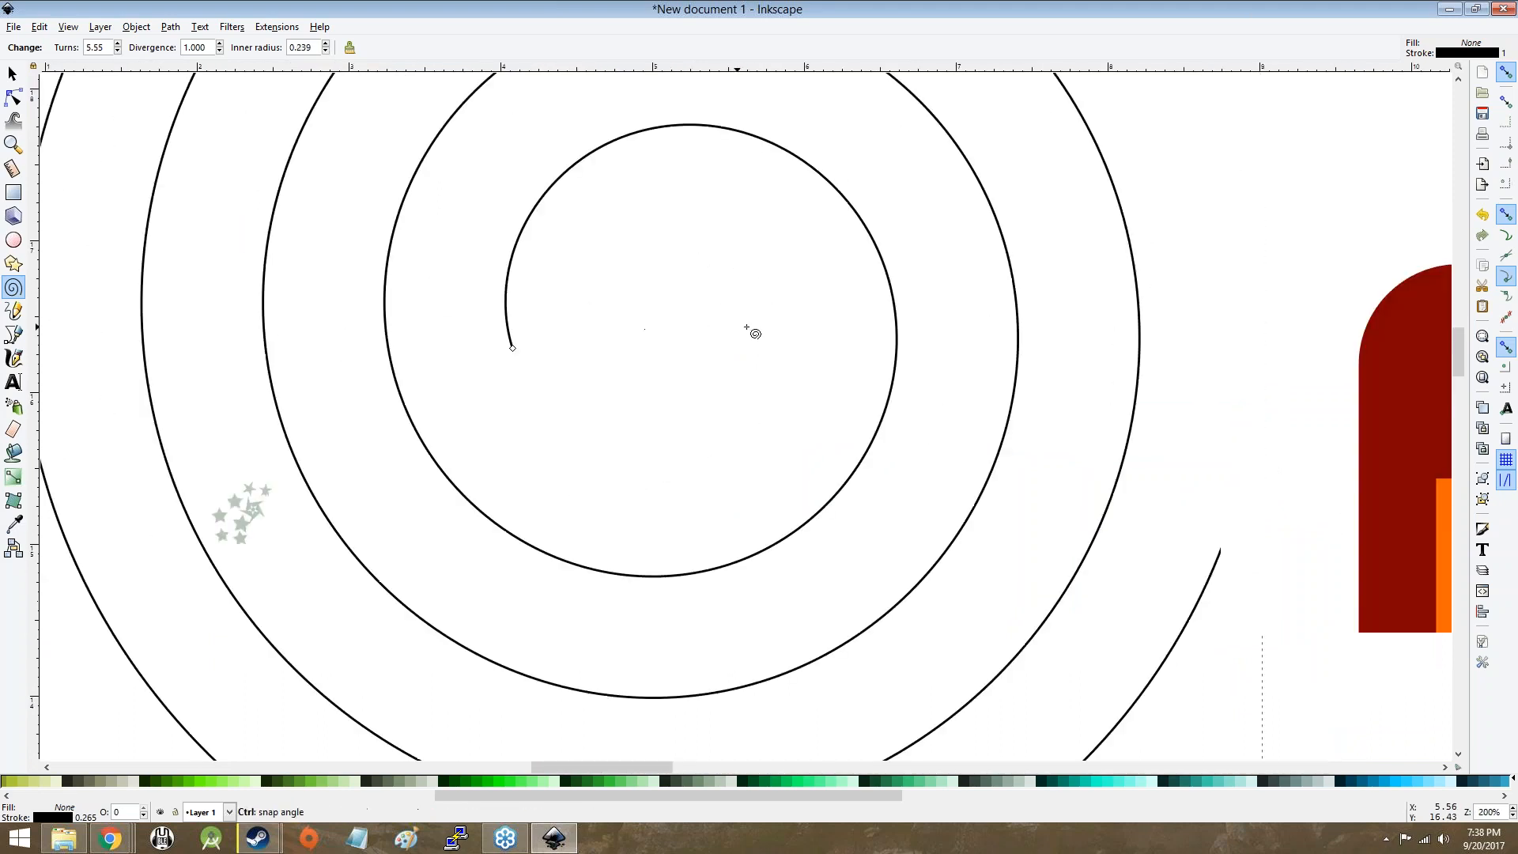
{"action": "left_click_drag", "start_coordinate": [746, 273], "coordinate": [683, 316]}
{"action": "scroll", "coordinate": [684, 317], "scroll_direction": "up", "scroll_amount": 11, "text": "ctrl"}
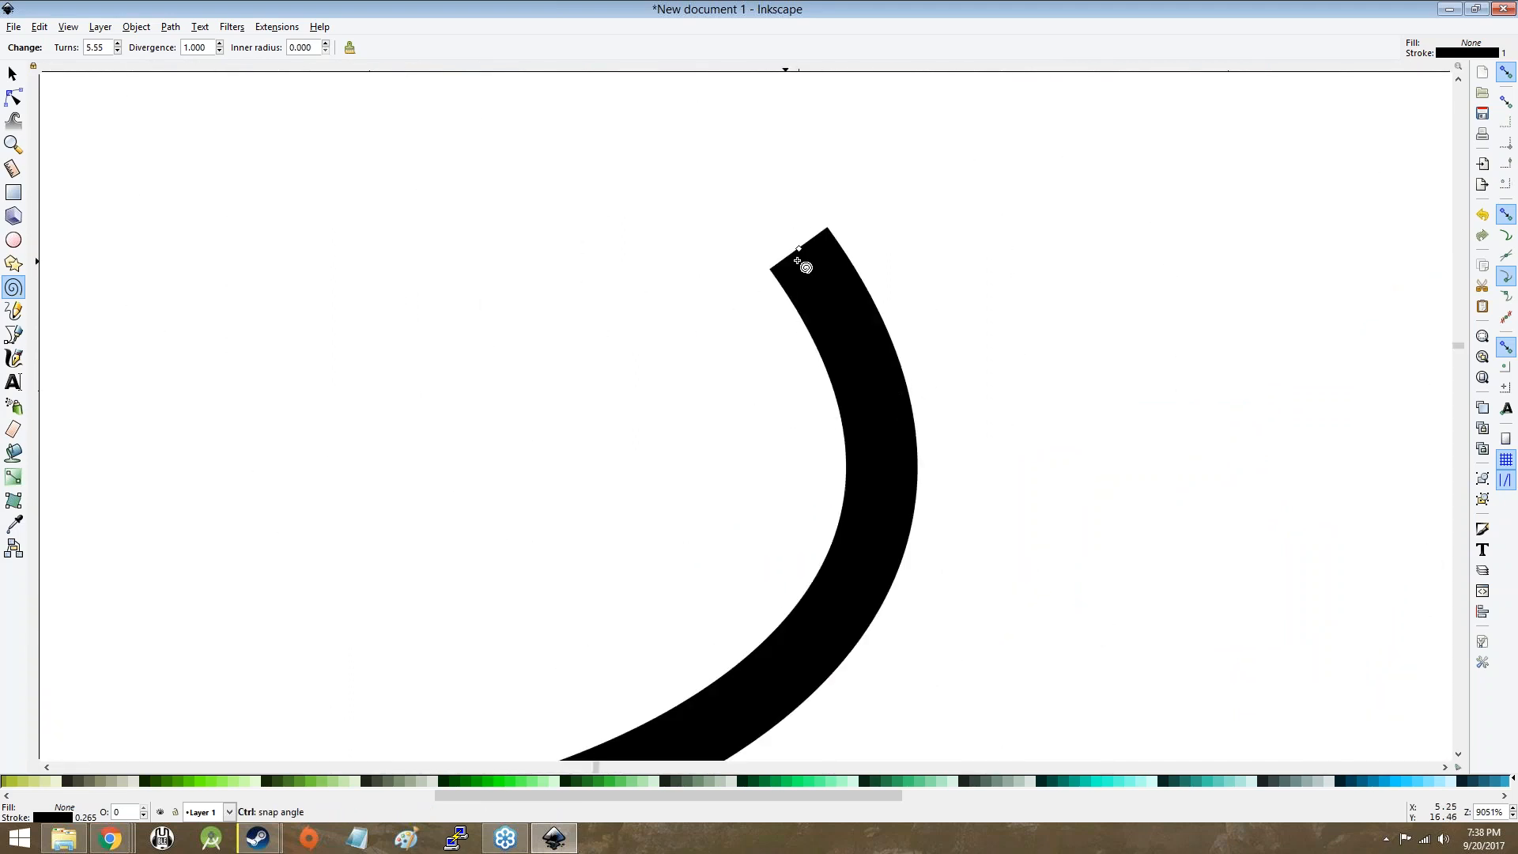
{"action": "scroll", "coordinate": [810, 284], "scroll_direction": "up", "scroll_amount": 3, "text": "ctrl"}
{"action": "scroll", "coordinate": [757, 232], "scroll_direction": "down", "scroll_amount": 17, "text": "ctrl"}
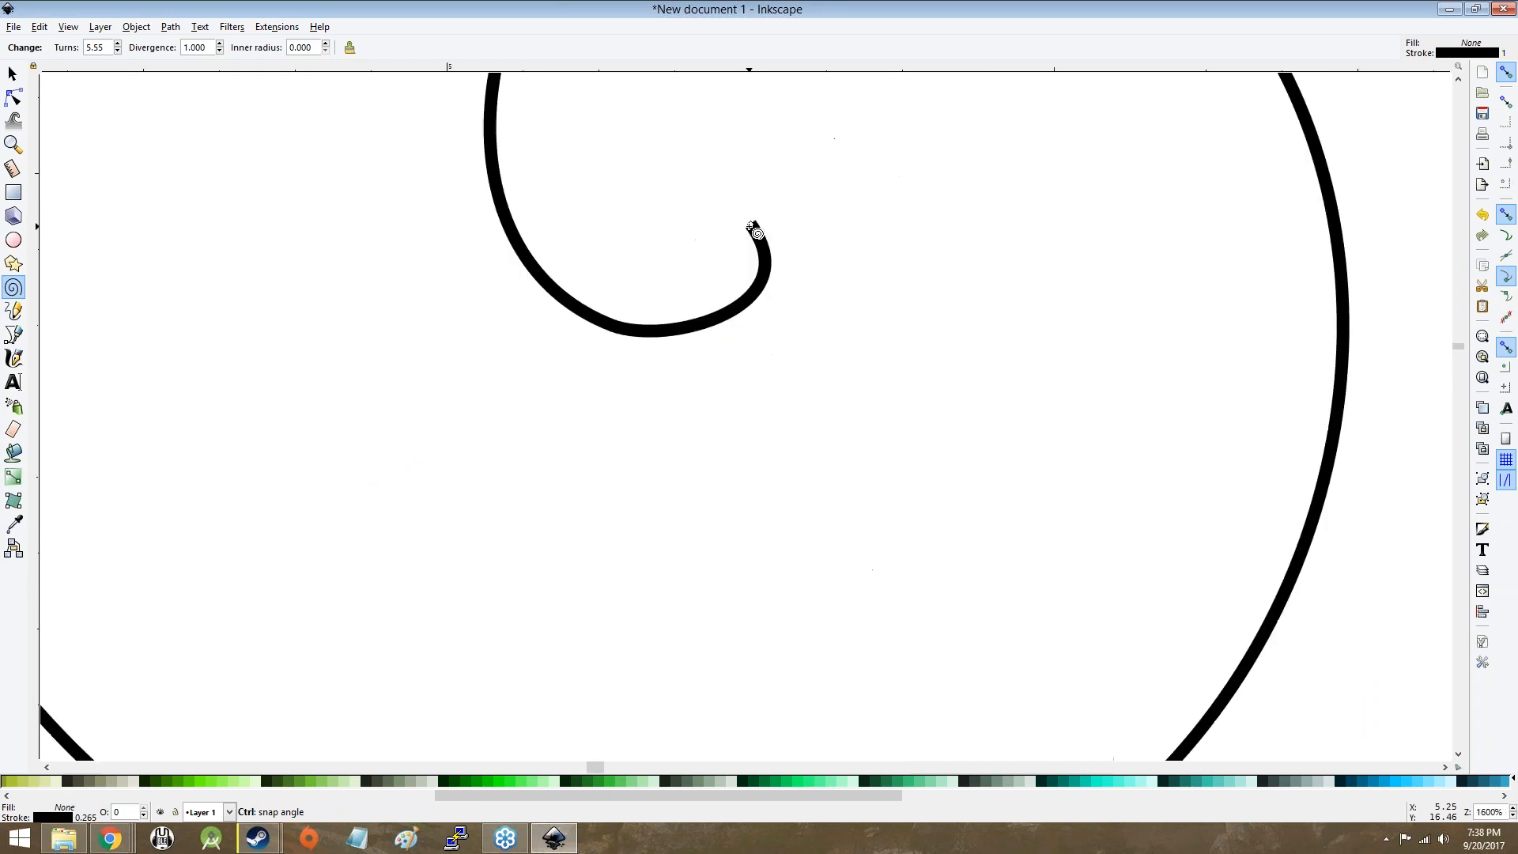
{"action": "scroll", "coordinate": [688, 281], "scroll_direction": "up", "scroll_amount": 5}
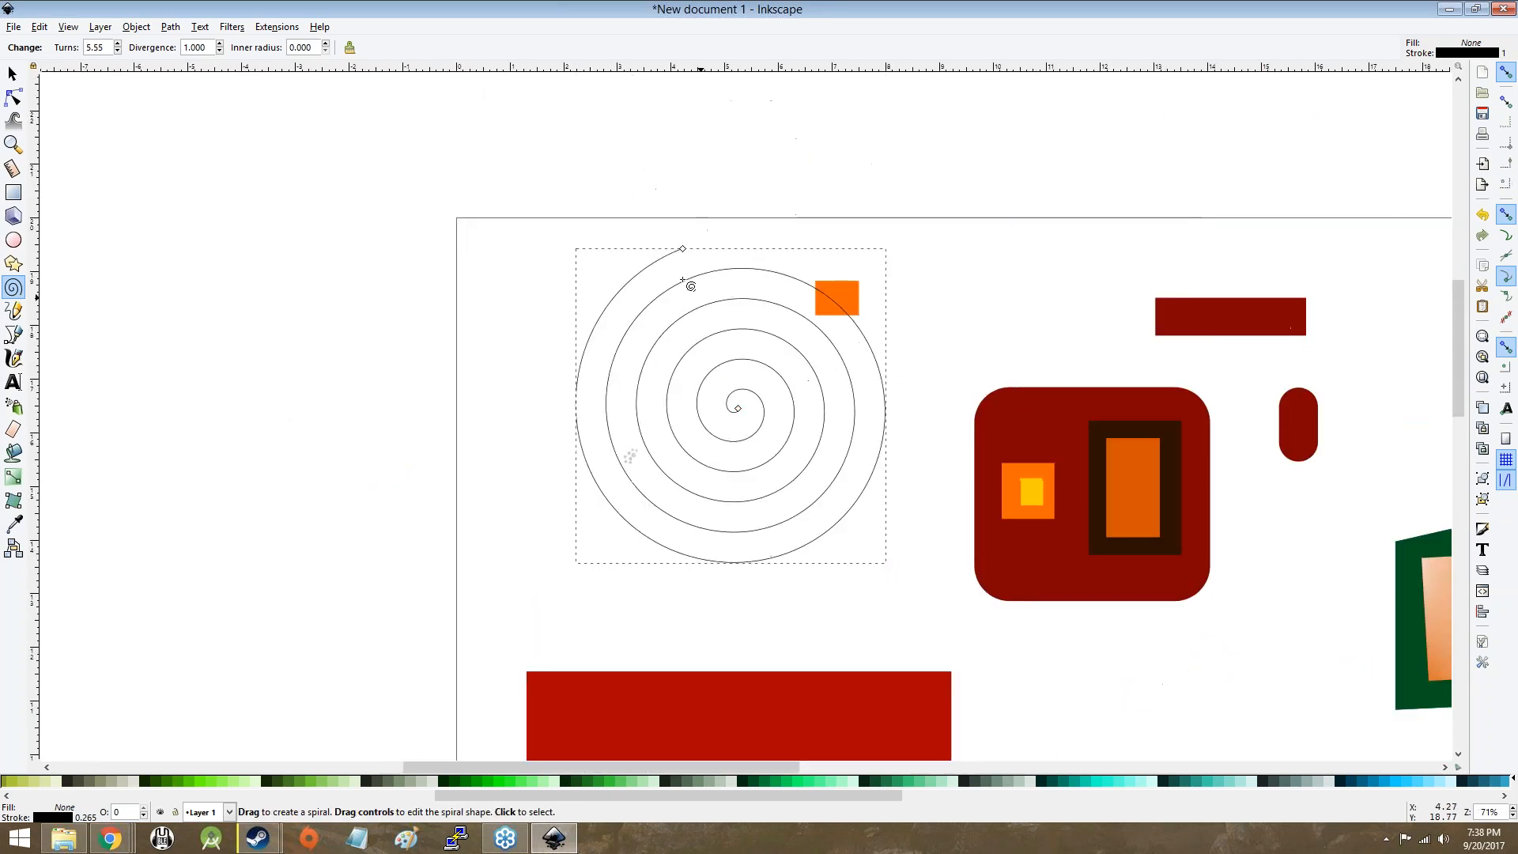
Step: Draw a second, larger spiral with 5.55 turns centred on the first spiral's outer end, and deselect it
{"action": "left_click_drag", "start_coordinate": [681, 249], "coordinate": [394, 213]}
{"action": "left_click", "coordinate": [997, 186]}
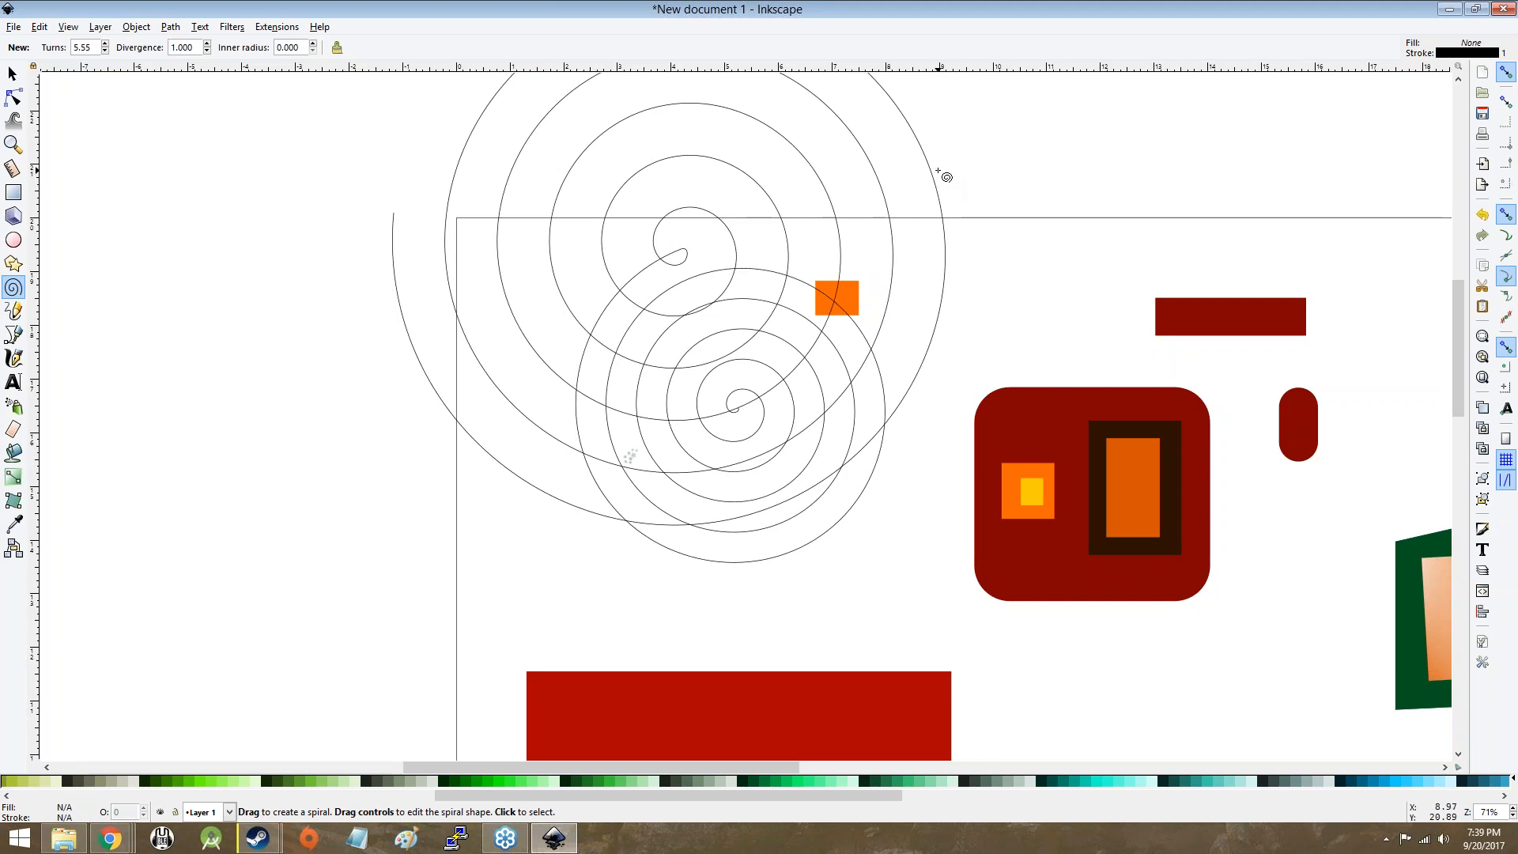
Step: Switch to the Google Slides presentation and review the Creating Shapes slides up to the 0.001 inch stroke width slide
{"action": "key", "text": "alt+Tab"}
{"action": "left_click", "coordinate": [97, 593]}
{"action": "key", "text": "Down"}
{"action": "key", "text": "Down"}
{"action": "key", "text": "Down"}
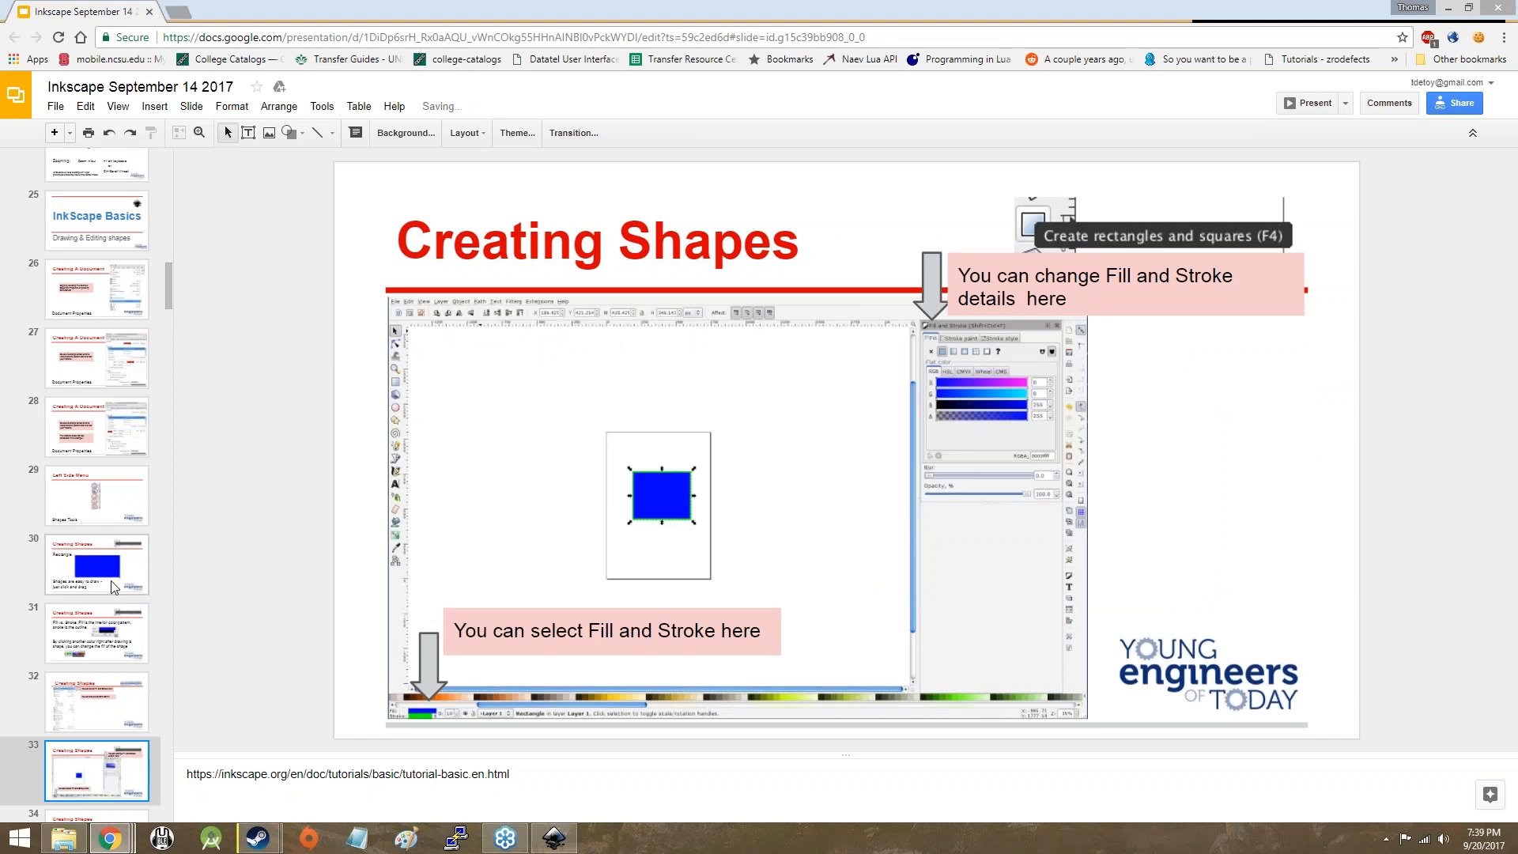
{"action": "key", "text": "Down"}
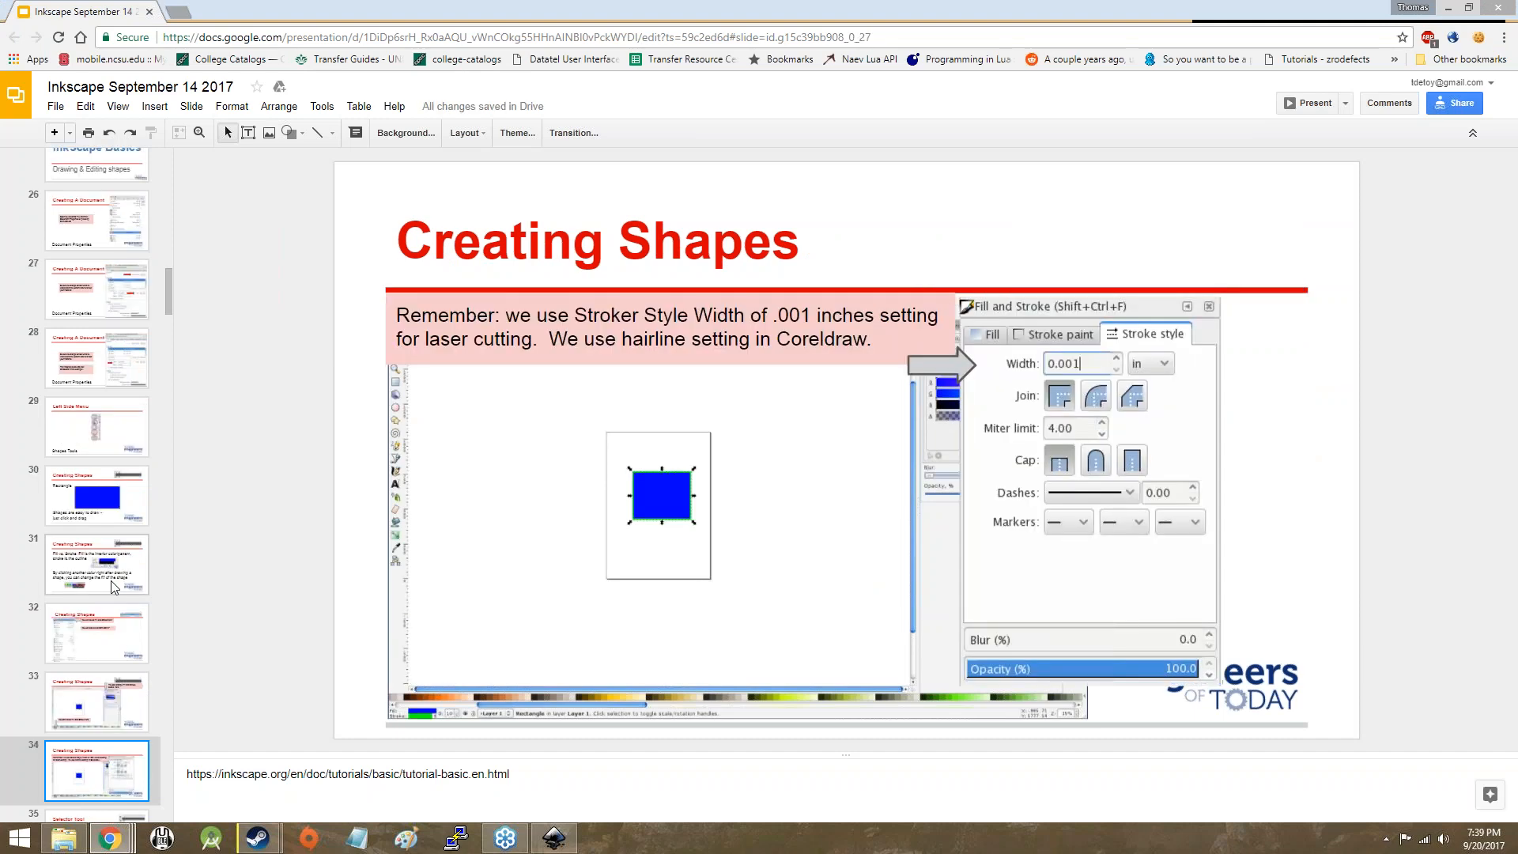
Step: Switch to Inkscape, open Fill and Stroke for the rounded dark red rectangle and set its flat fill's red value to 191
{"action": "key", "text": "alt+Tab"}
{"action": "left_click_drag", "start_coordinate": [918, 436], "coordinate": [386, 377]}
{"action": "left_click", "coordinate": [13, 75]}
{"action": "left_click", "coordinate": [494, 340]}
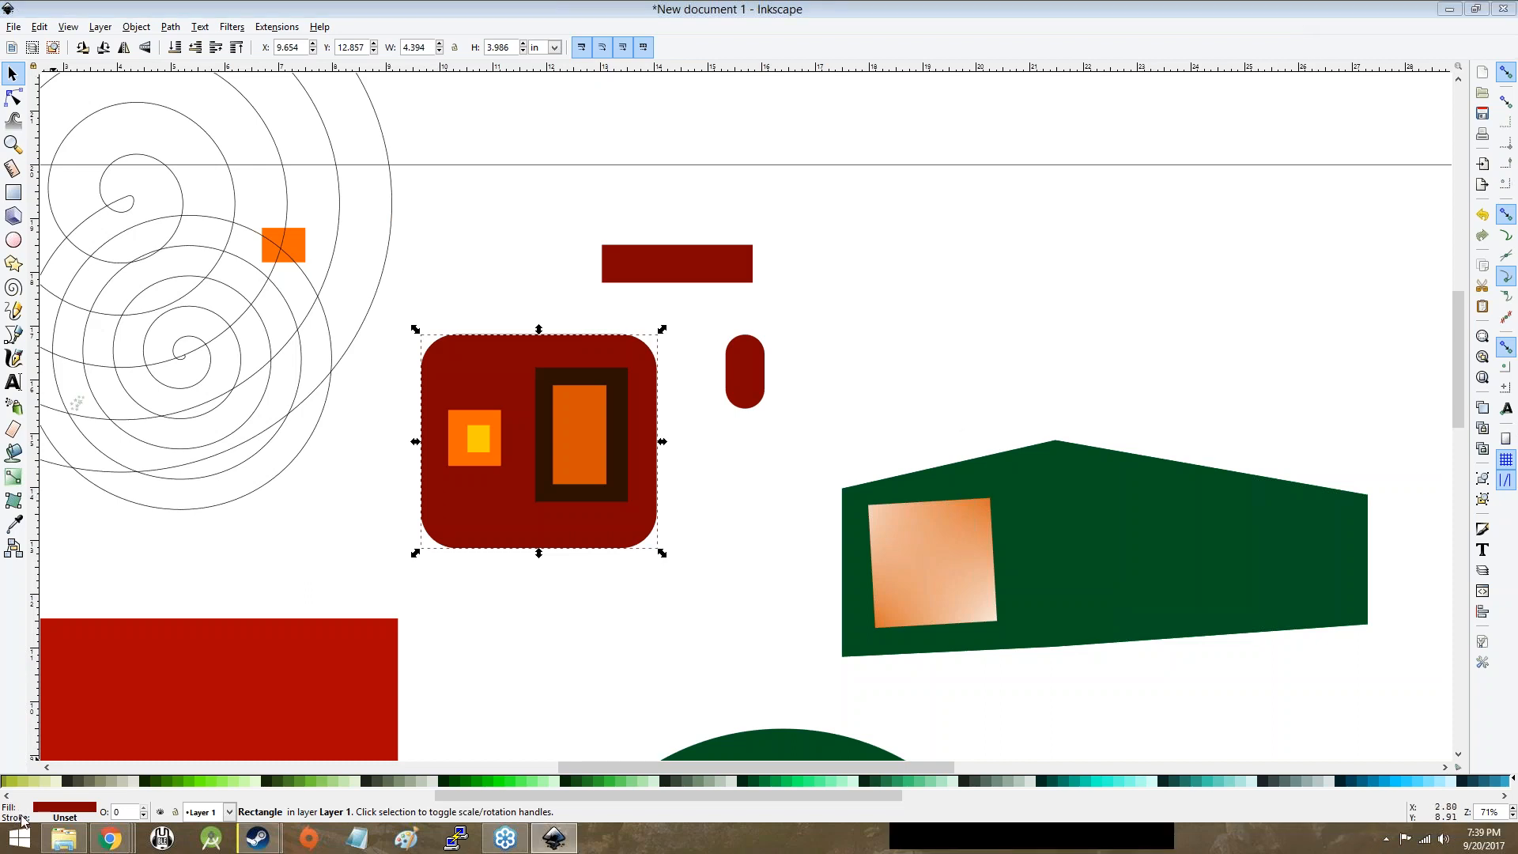
{"action": "right_click", "coordinate": [458, 519]}
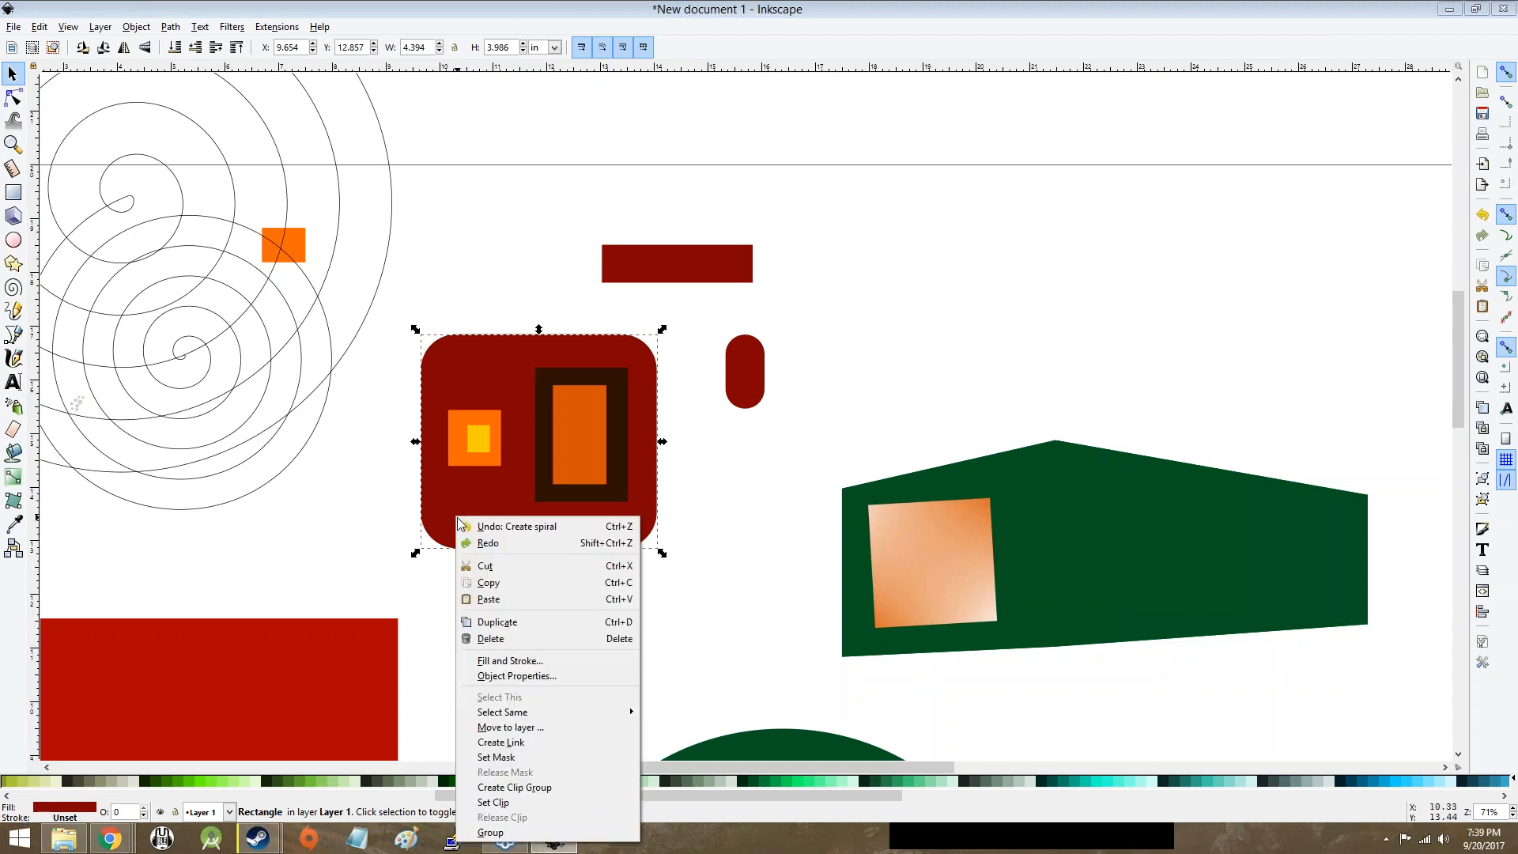
{"action": "left_click", "coordinate": [556, 661]}
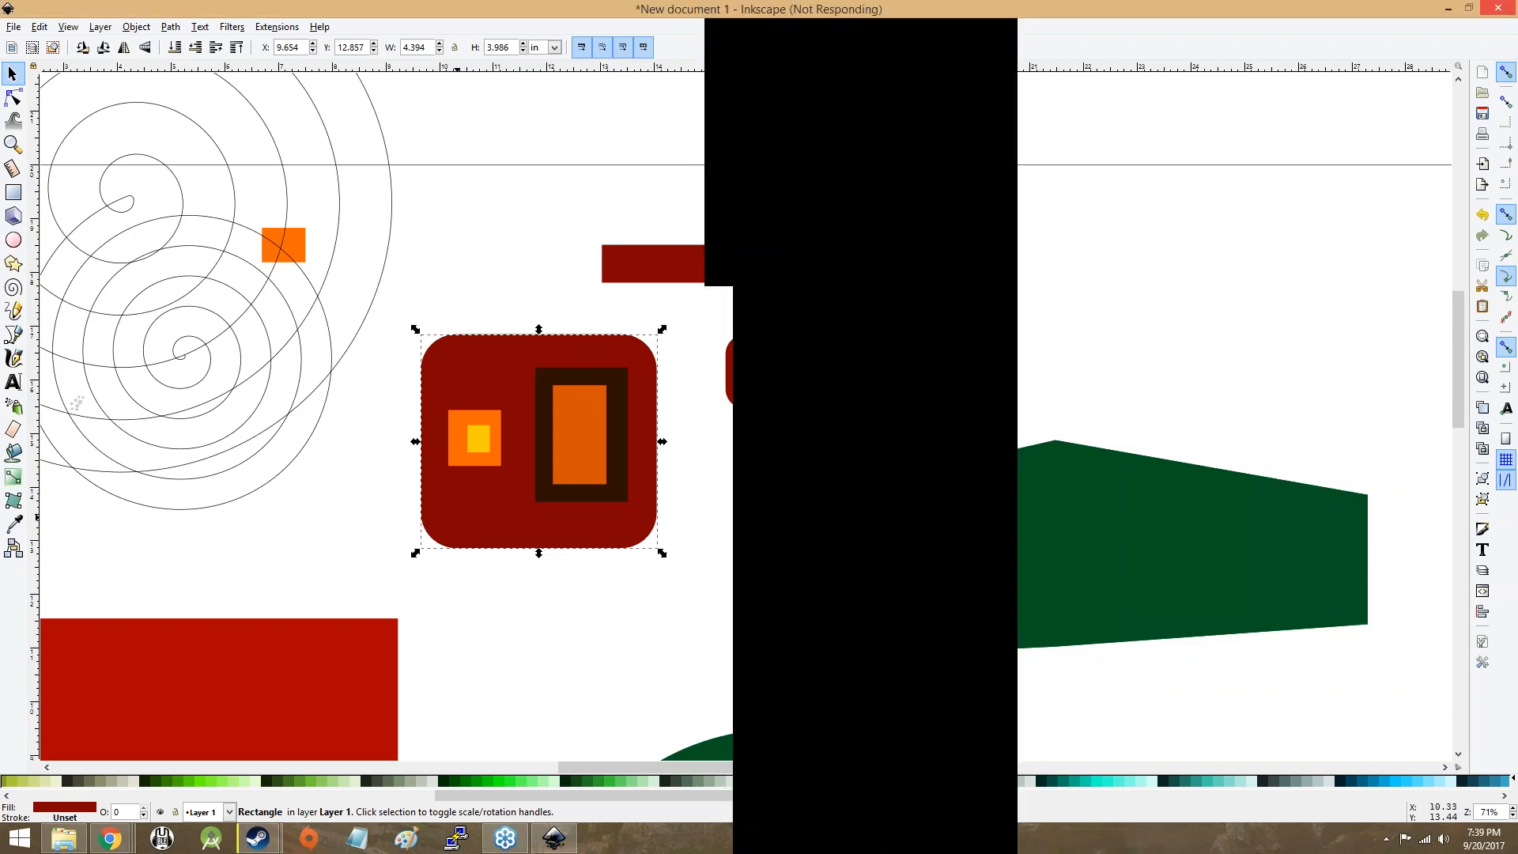
{"action": "right_click", "coordinate": [1162, 472]}
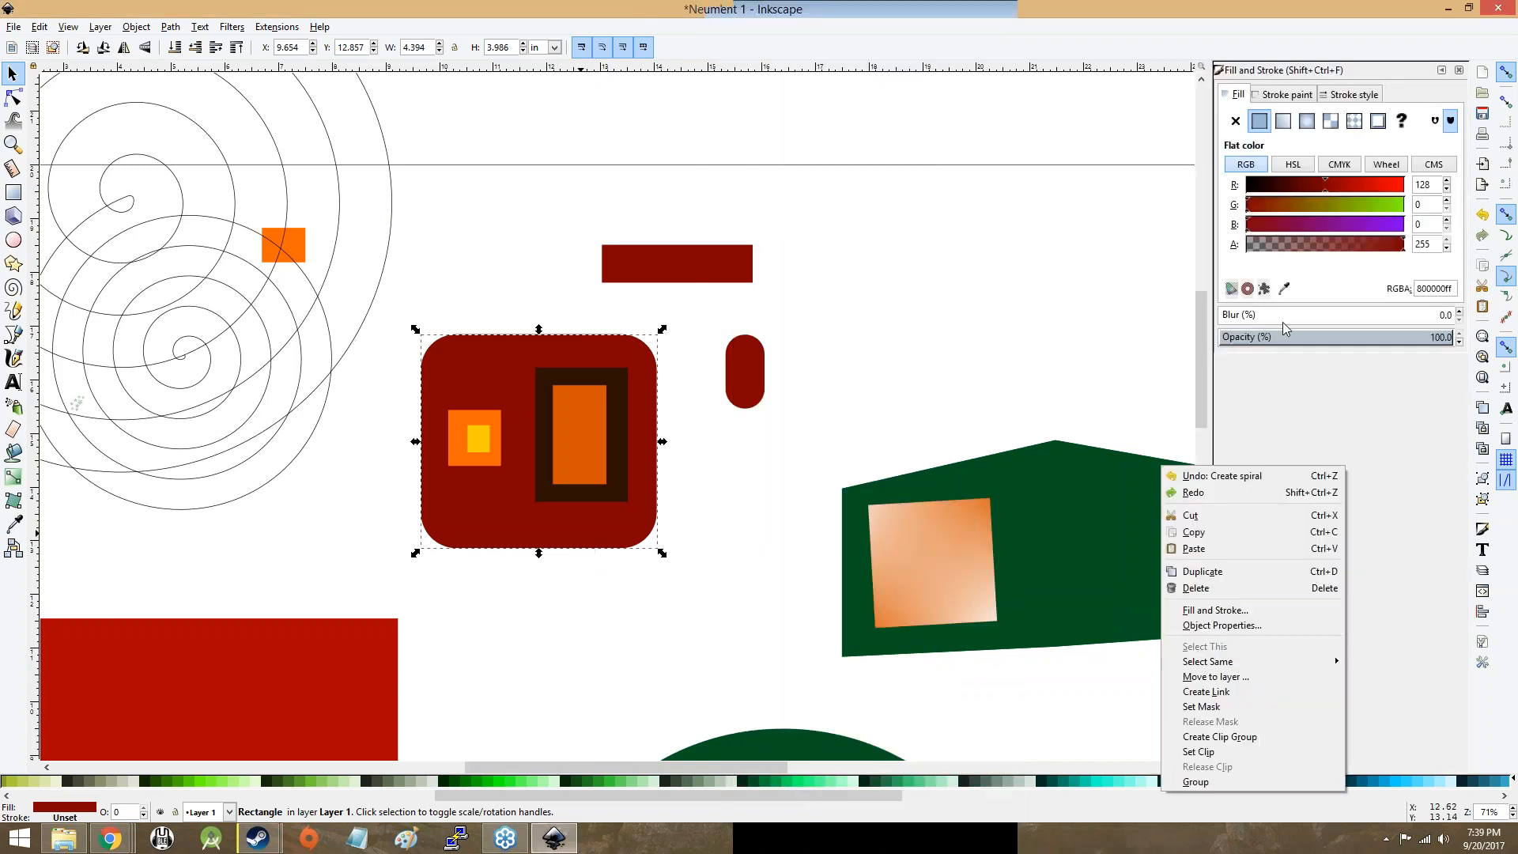
{"action": "left_click", "coordinate": [1256, 408]}
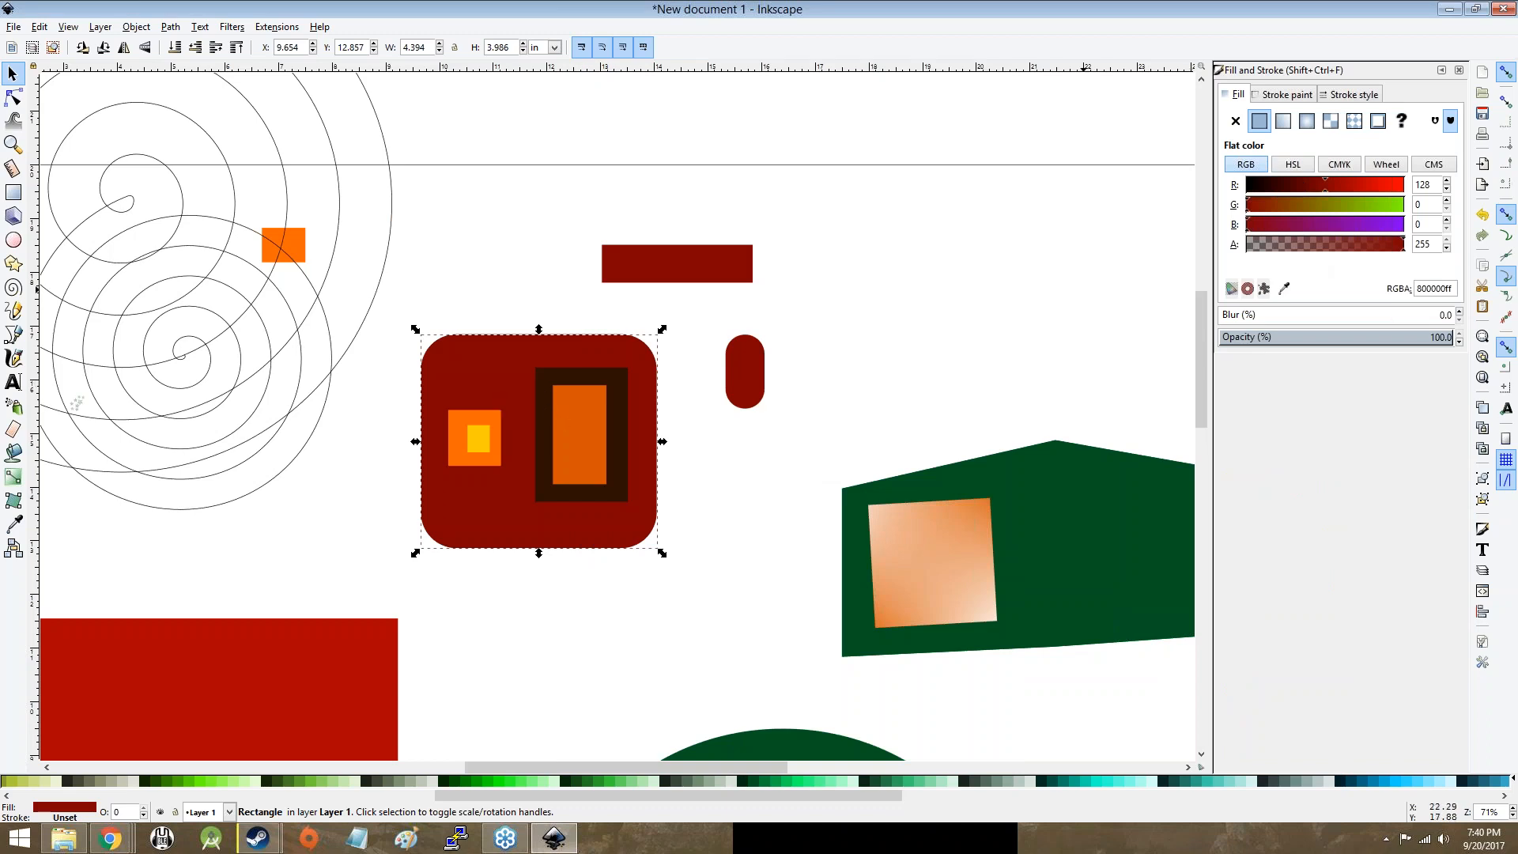
{"action": "mouse_move", "coordinate": [1330, 192]}
{"action": "left_mouse_down"}
{"action": "mouse_move", "coordinate": [1396, 195]}
{"action": "mouse_move", "coordinate": [1269, 186]}
{"action": "mouse_move", "coordinate": [1353, 187]}
{"action": "left_mouse_up"}
Step: Try linear gradient, radial gradient, mesh and swatch fills on the rounded rectangle, and return it to a flat color
{"action": "left_click", "coordinate": [1284, 122]}
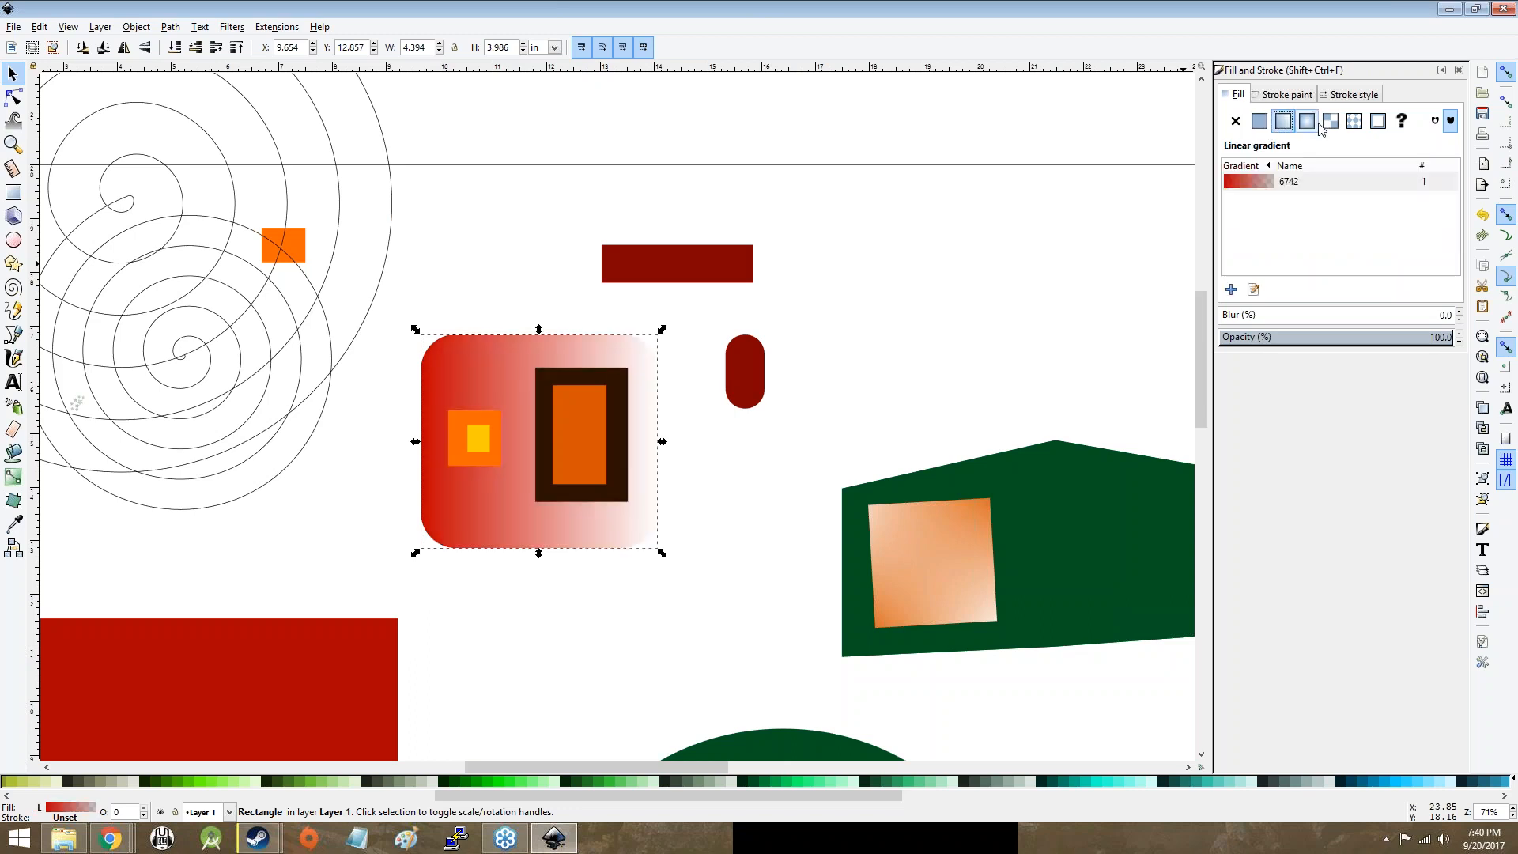
{"action": "left_click", "coordinate": [1308, 124]}
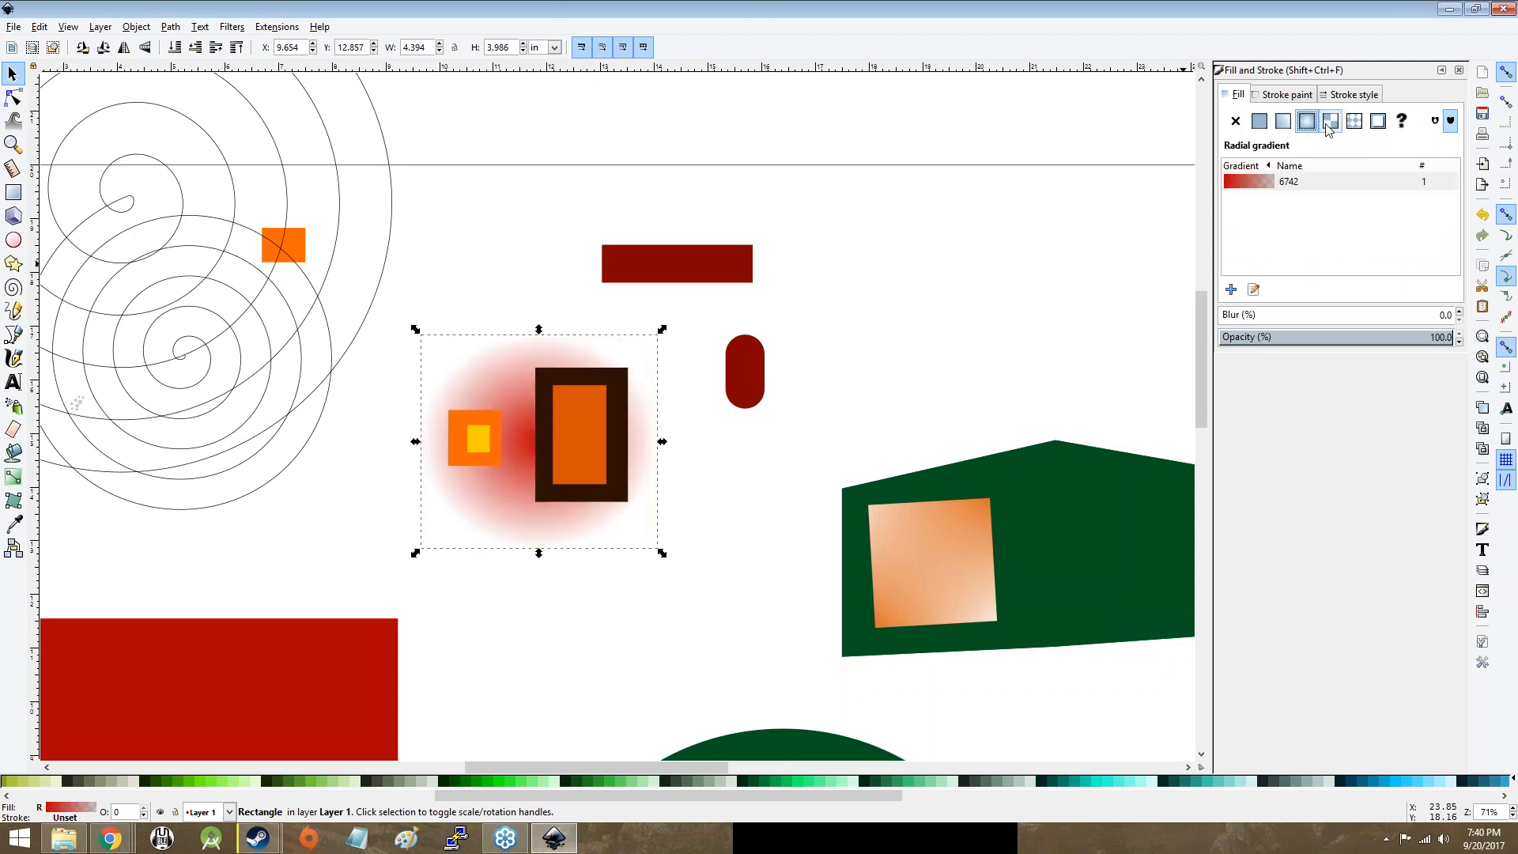
{"action": "left_click", "coordinate": [1330, 123]}
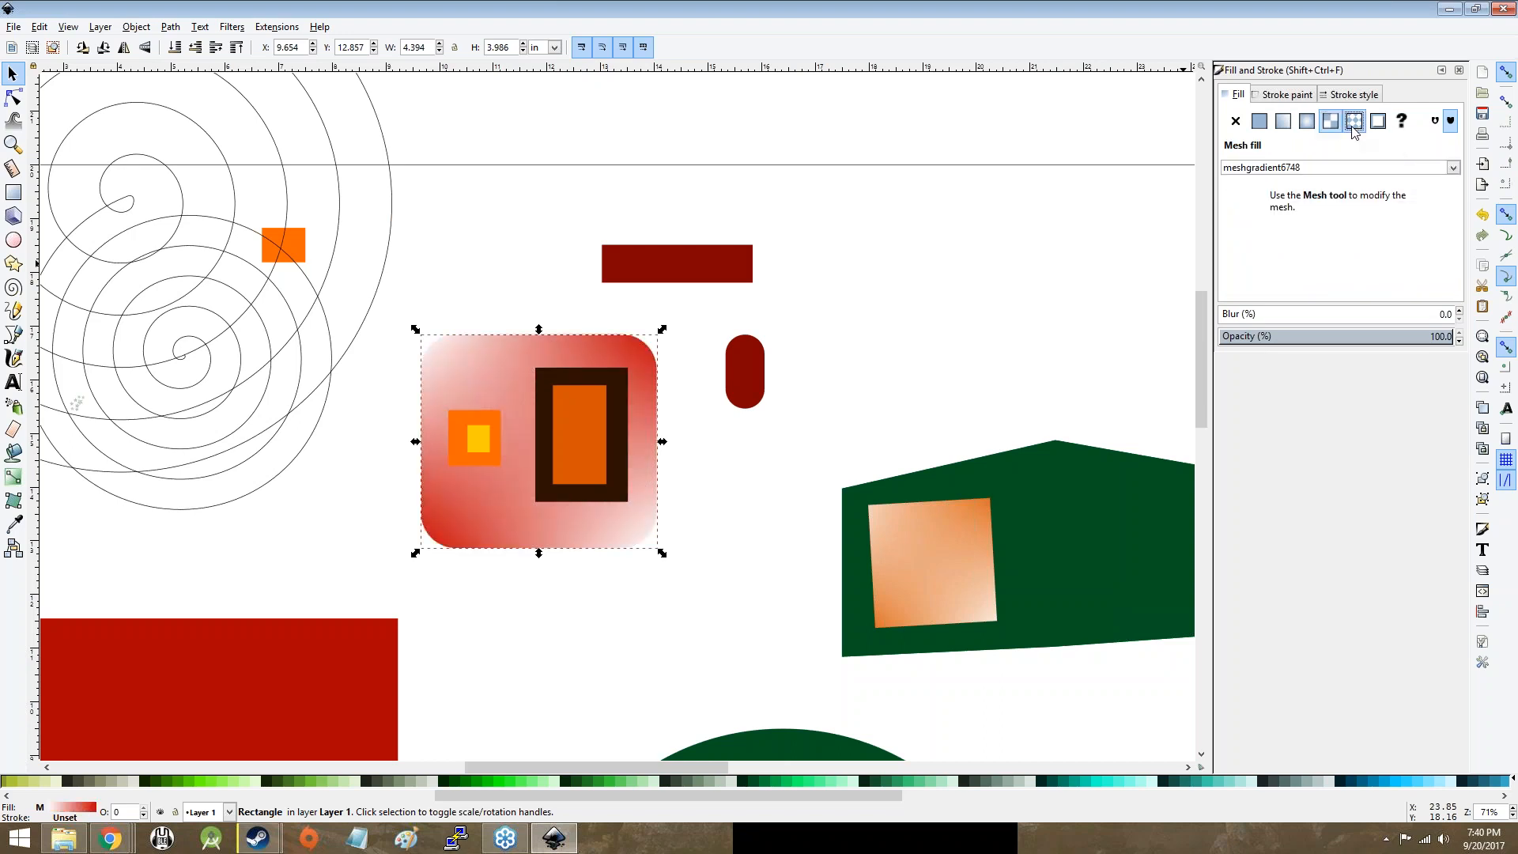
{"action": "left_click", "coordinate": [1378, 122]}
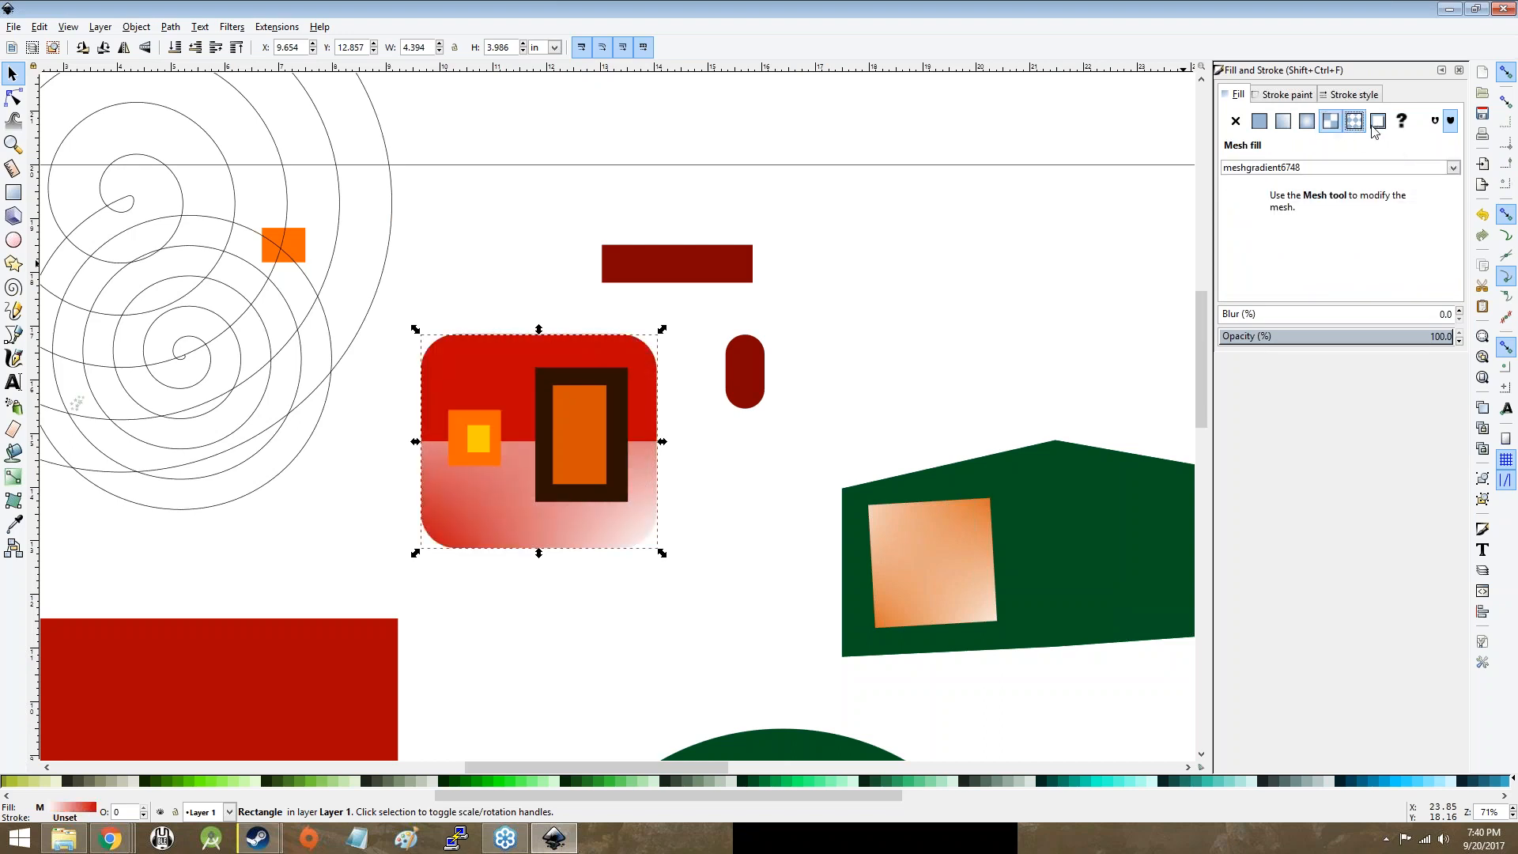
{"action": "left_click", "coordinate": [1261, 121]}
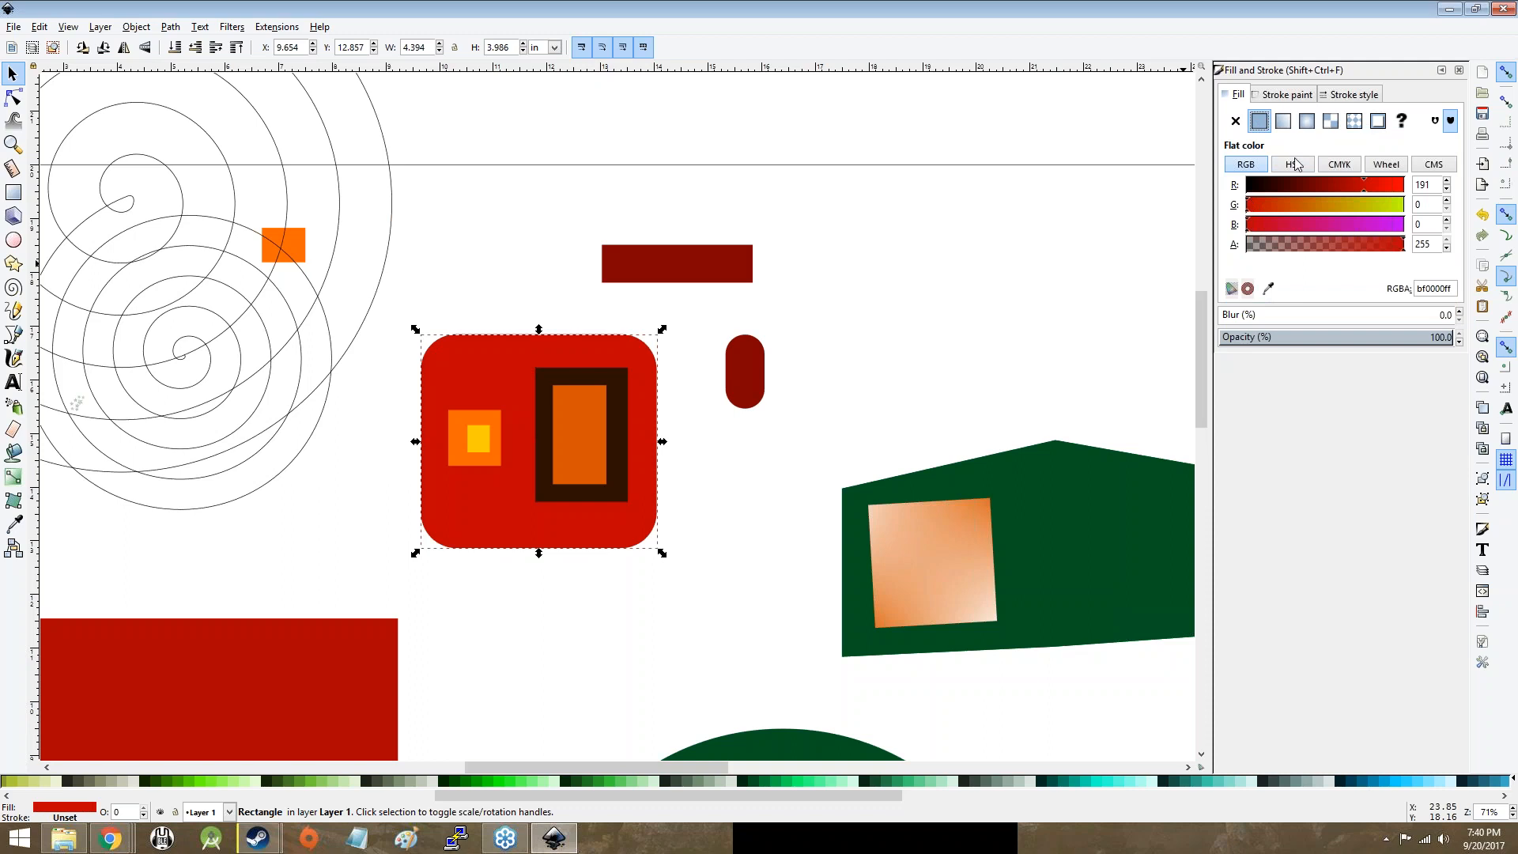
Step: Give the rounded red rectangle a flat black stroke, inspect its outline at the corner, and open its stroke style settings
{"action": "left_click", "coordinate": [1285, 95]}
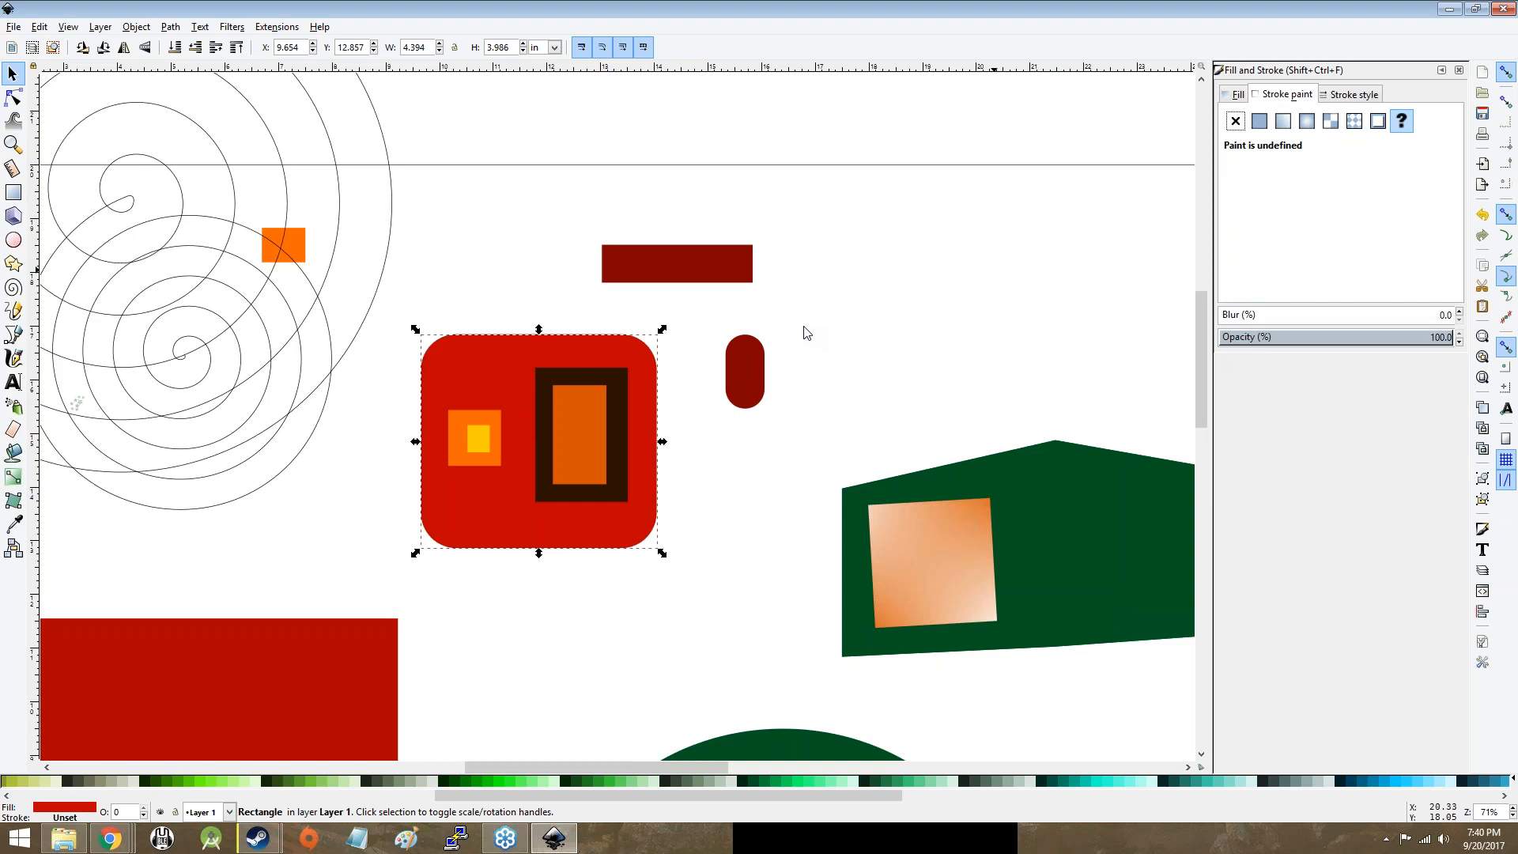
{"action": "scroll", "coordinate": [439, 357], "scroll_direction": "up", "scroll_amount": 6}
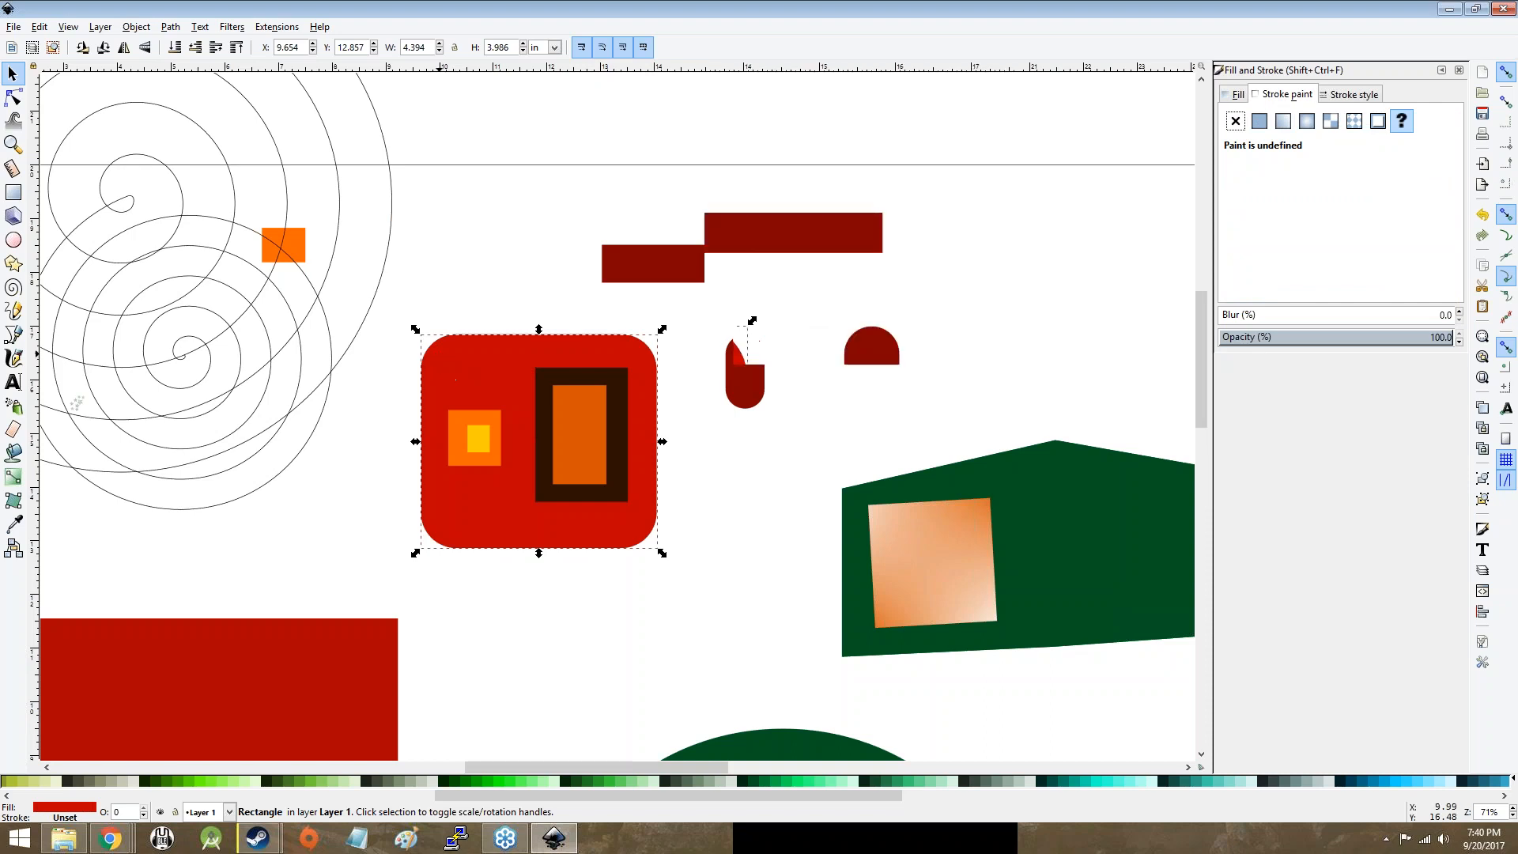
{"action": "left_click", "coordinate": [1260, 121]}
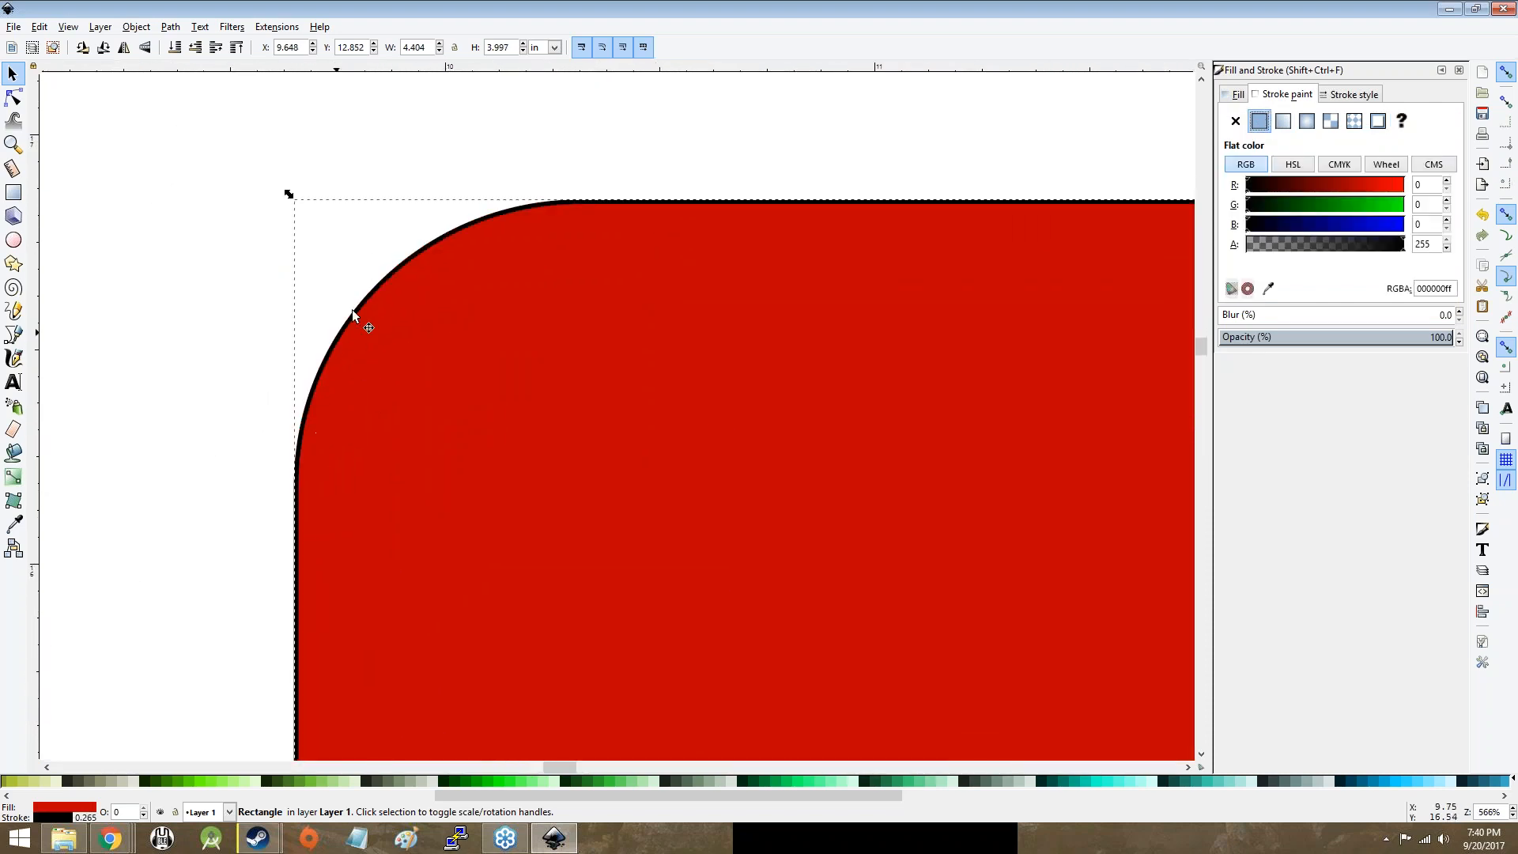
{"action": "scroll", "coordinate": [720, 223], "scroll_direction": "down", "scroll_amount": 4}
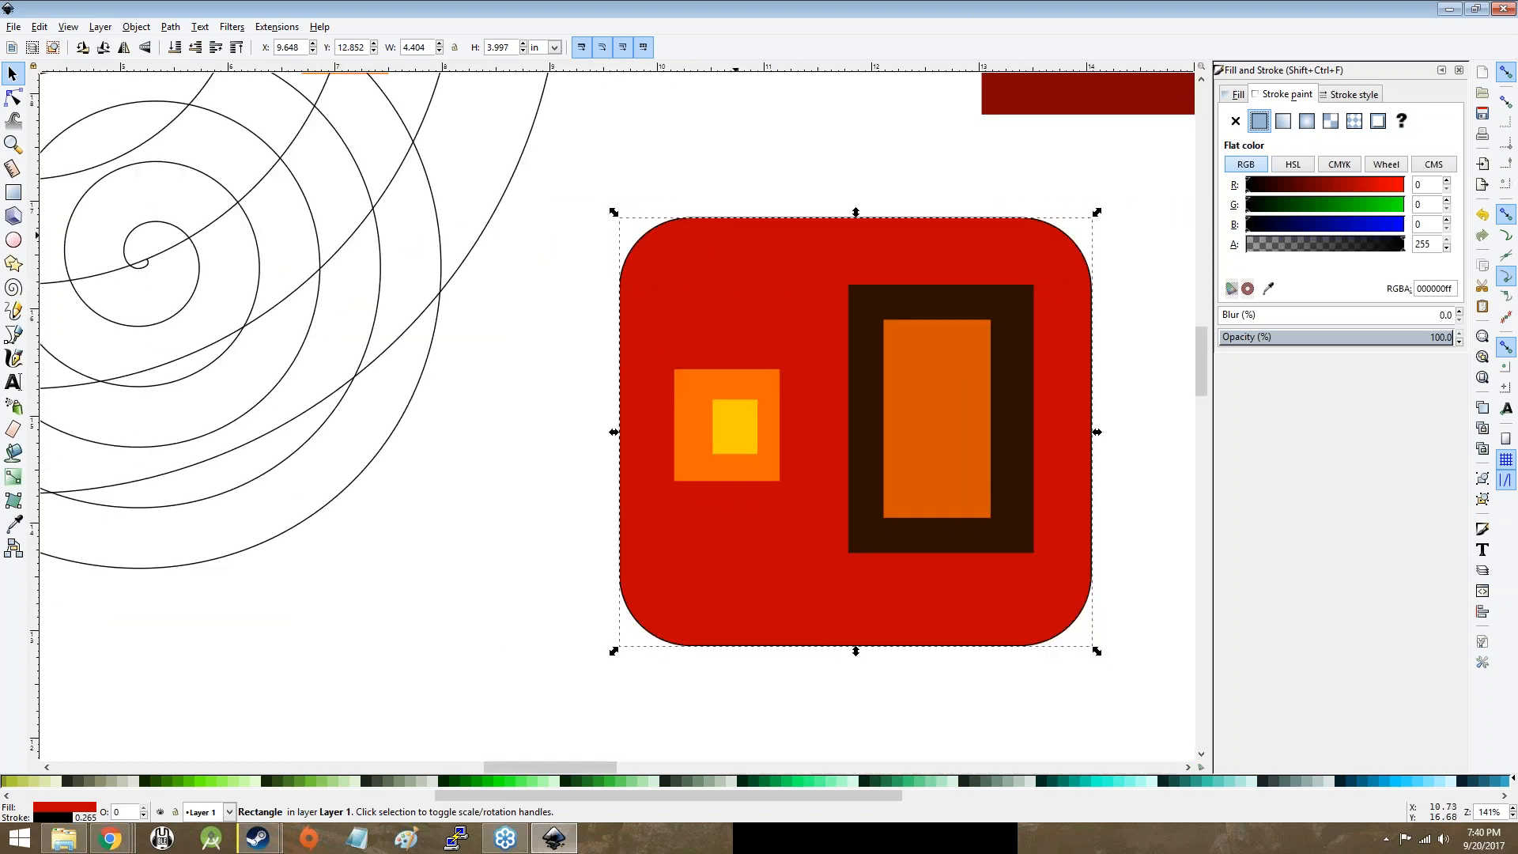
{"action": "scroll", "coordinate": [638, 237], "scroll_direction": "up", "scroll_amount": 7}
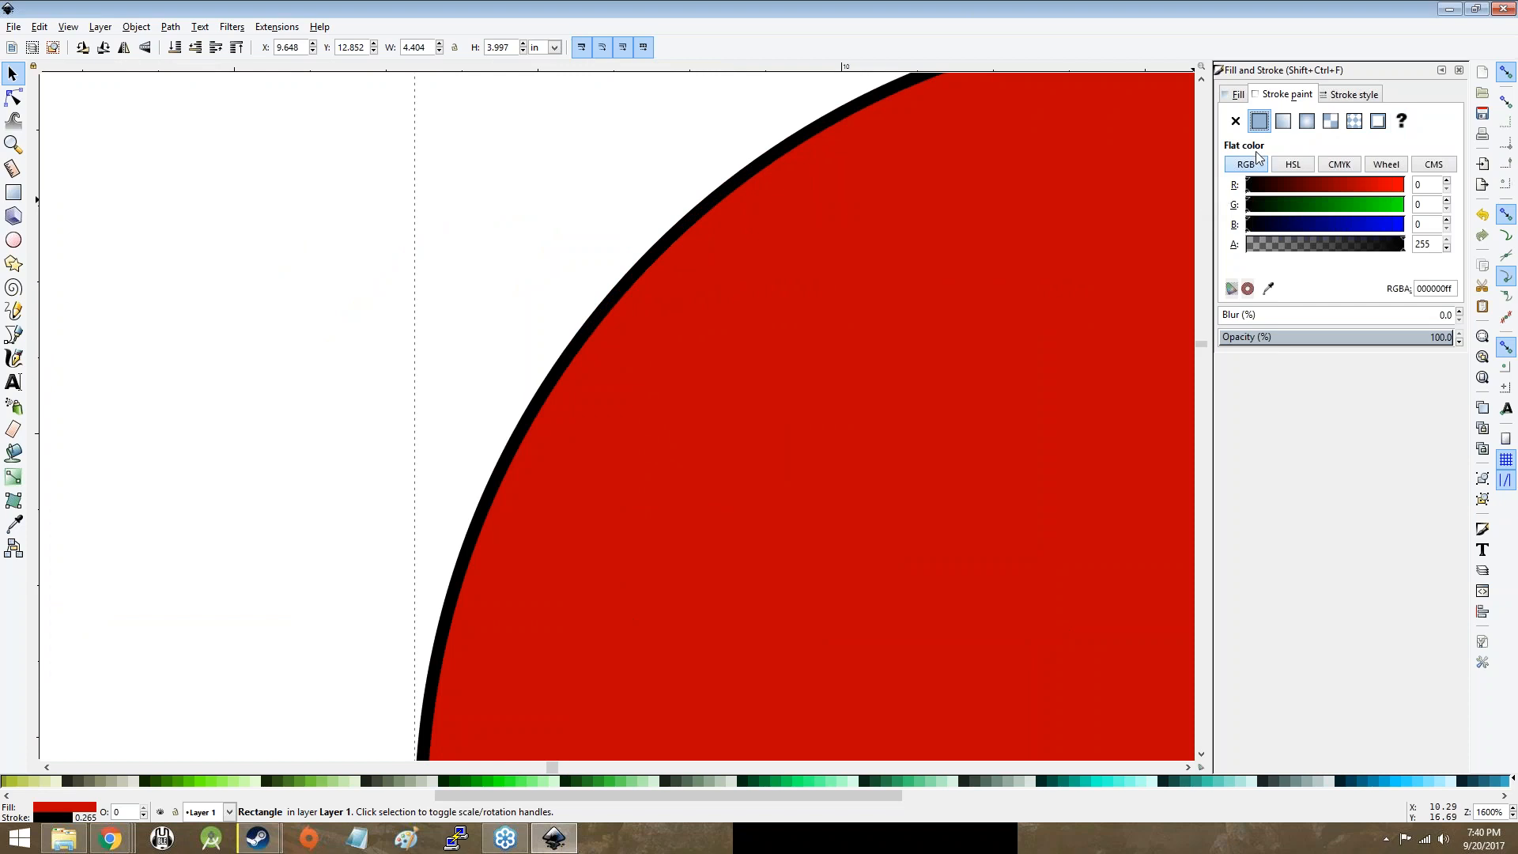
{"action": "left_click", "coordinate": [1336, 102]}
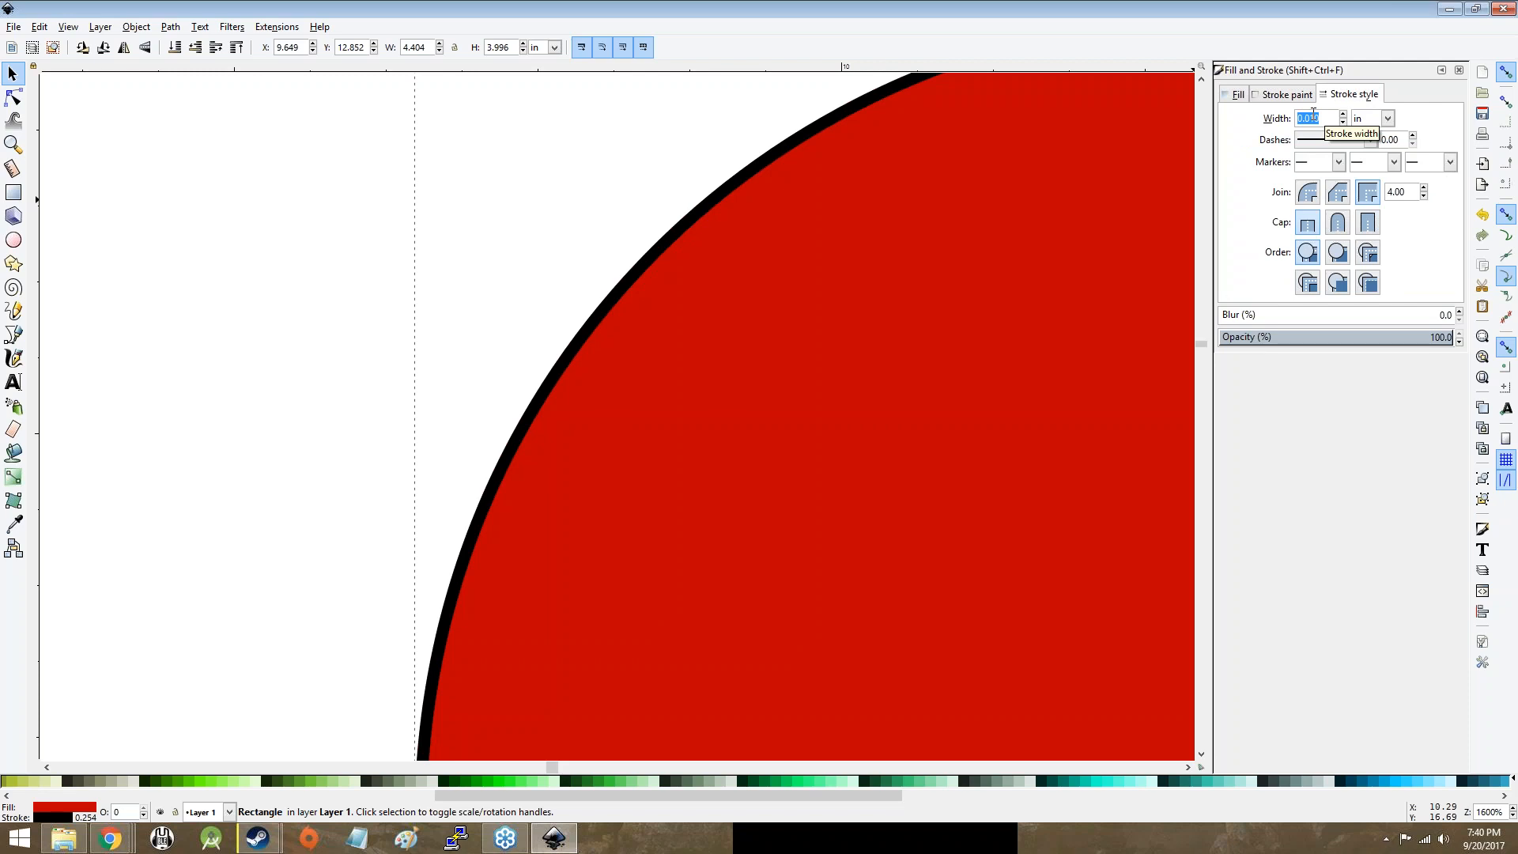
Step: Try a stroke color with red 195 and another with green 255 on the rounded rectangle, and return the stroke to black
{"action": "left_click", "coordinate": [1284, 95]}
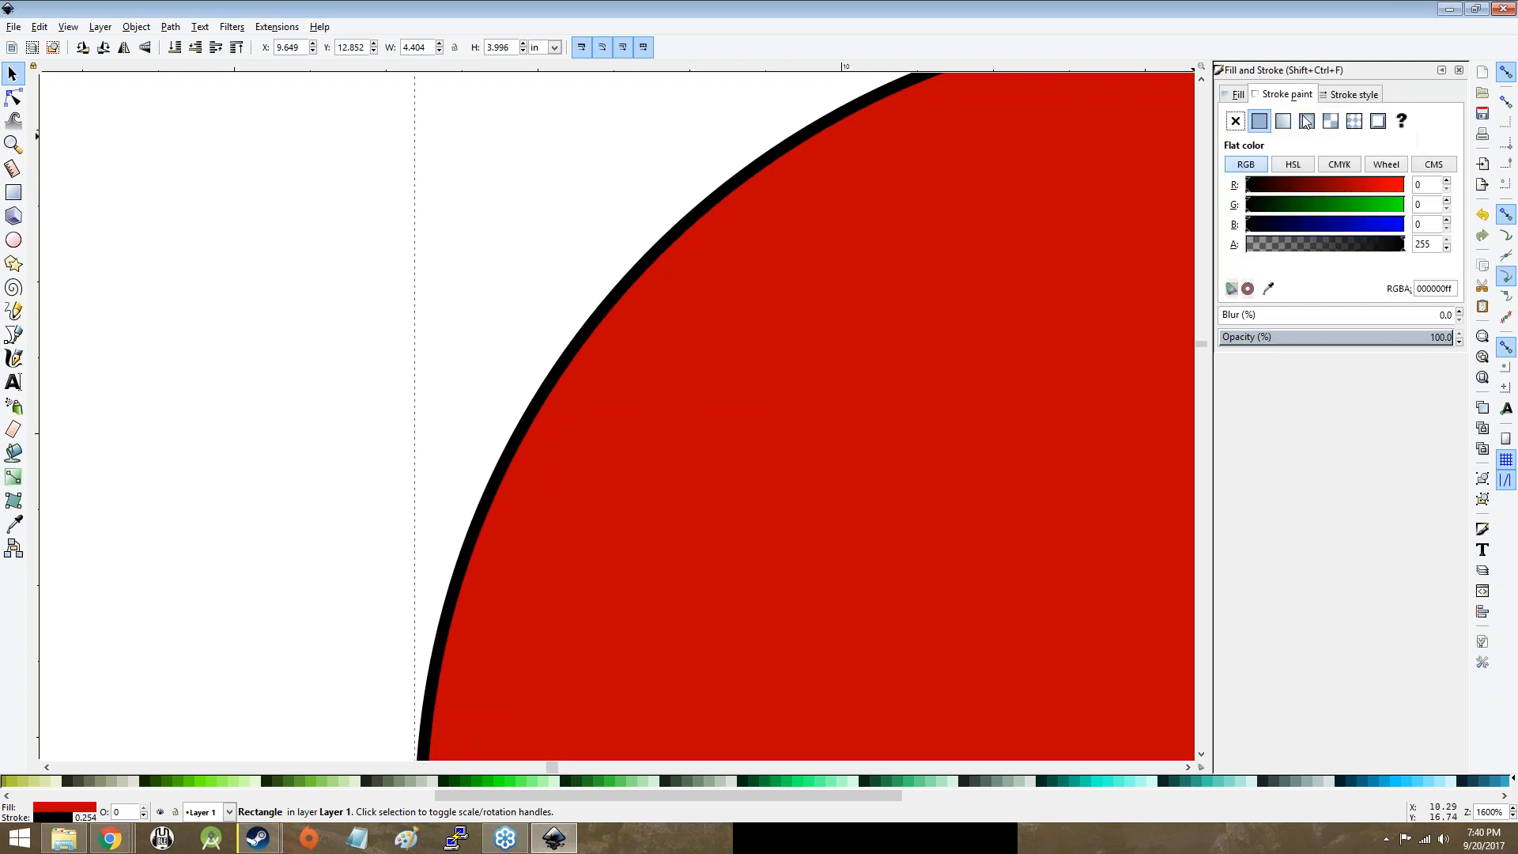
{"action": "mouse_move", "coordinate": [1263, 188]}
{"action": "left_mouse_down"}
{"action": "mouse_move", "coordinate": [1385, 187]}
{"action": "mouse_move", "coordinate": [1407, 203]}
{"action": "mouse_move", "coordinate": [1245, 204]}
{"action": "mouse_move", "coordinate": [1367, 207]}
{"action": "left_mouse_up"}
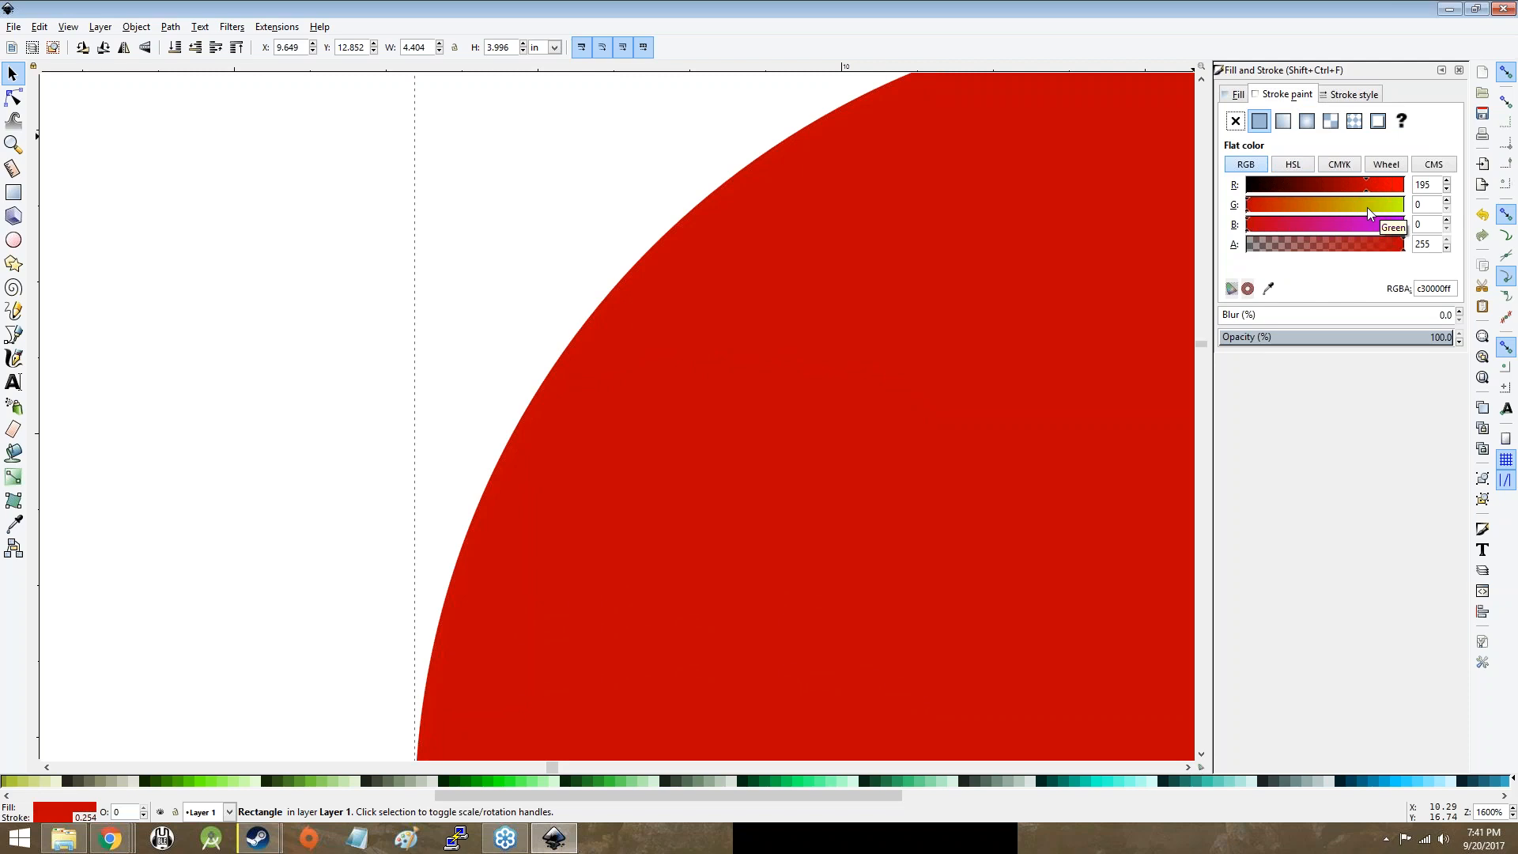
{"action": "mouse_move", "coordinate": [1368, 207]}
{"action": "left_mouse_down"}
{"action": "mouse_move", "coordinate": [1224, 203]}
{"action": "mouse_move", "coordinate": [1411, 207]}
{"action": "left_mouse_up"}
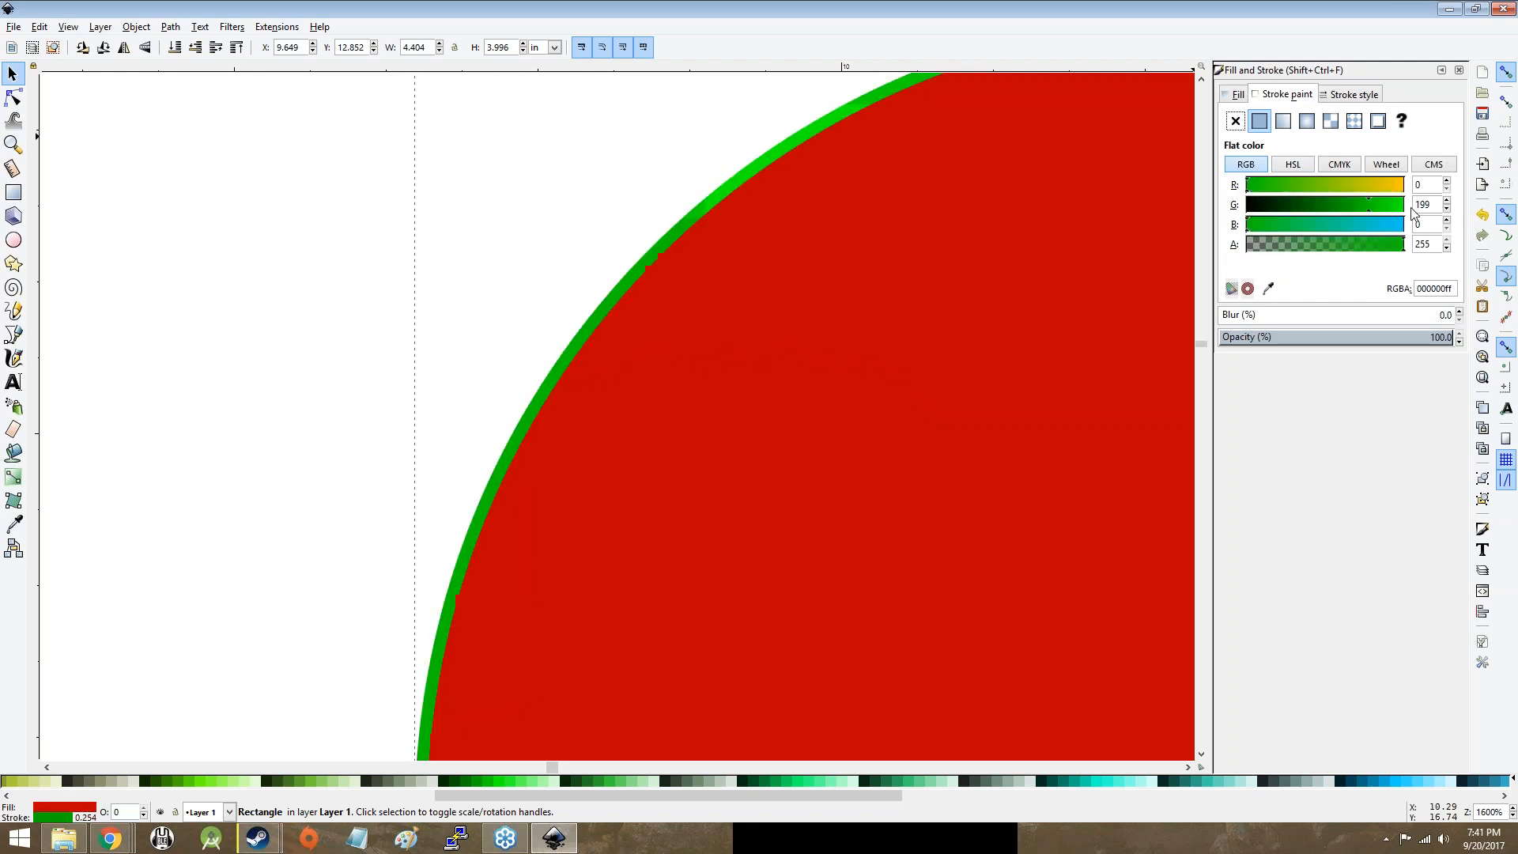
{"action": "scroll", "coordinate": [1050, 292], "scroll_direction": "down", "scroll_amount": 5}
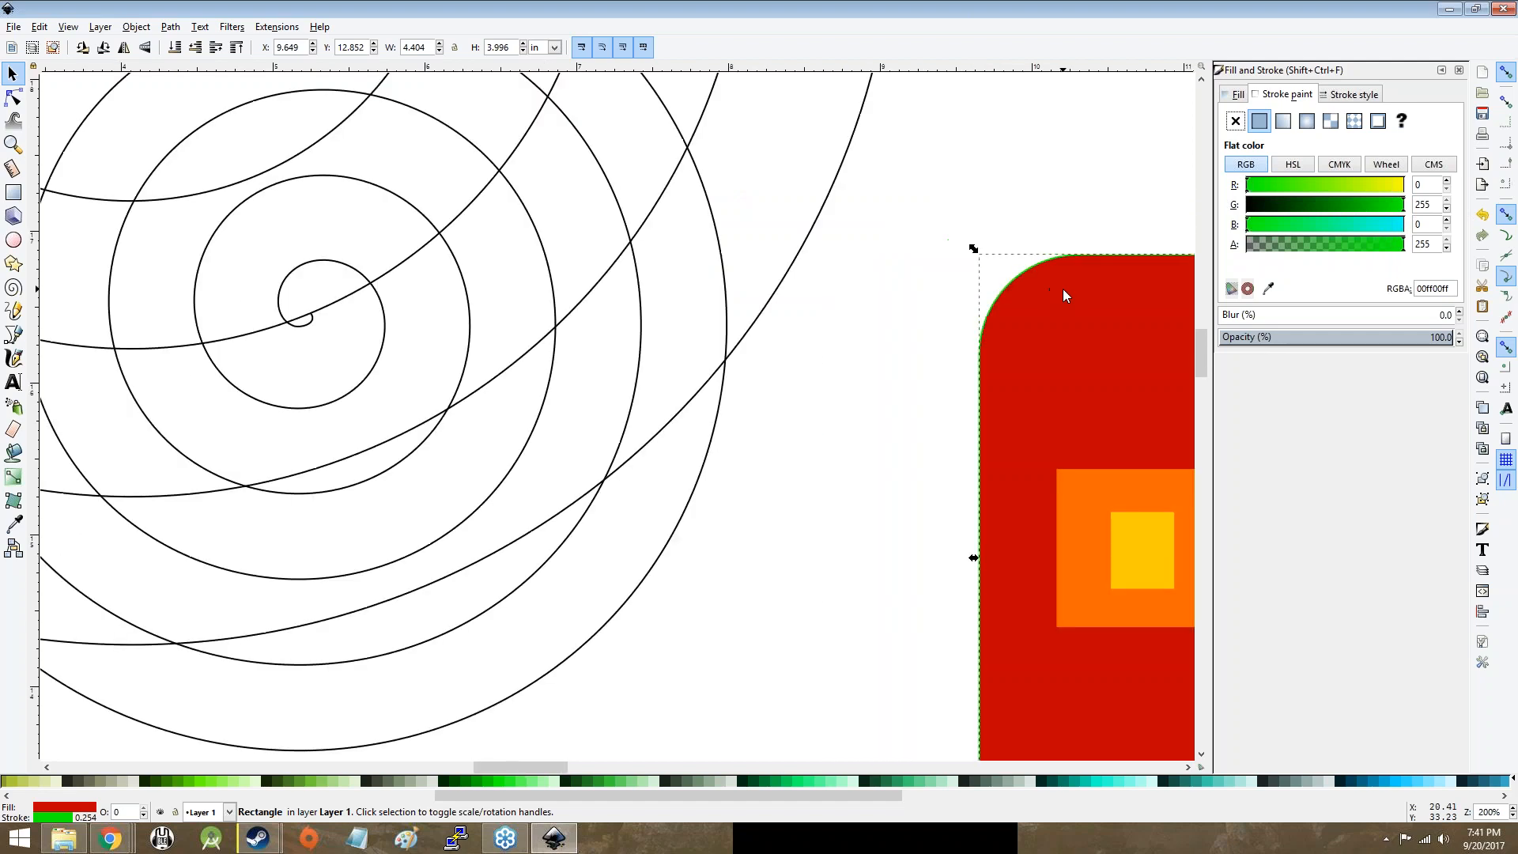
{"action": "scroll", "coordinate": [1070, 290], "scroll_direction": "down", "scroll_amount": 4}
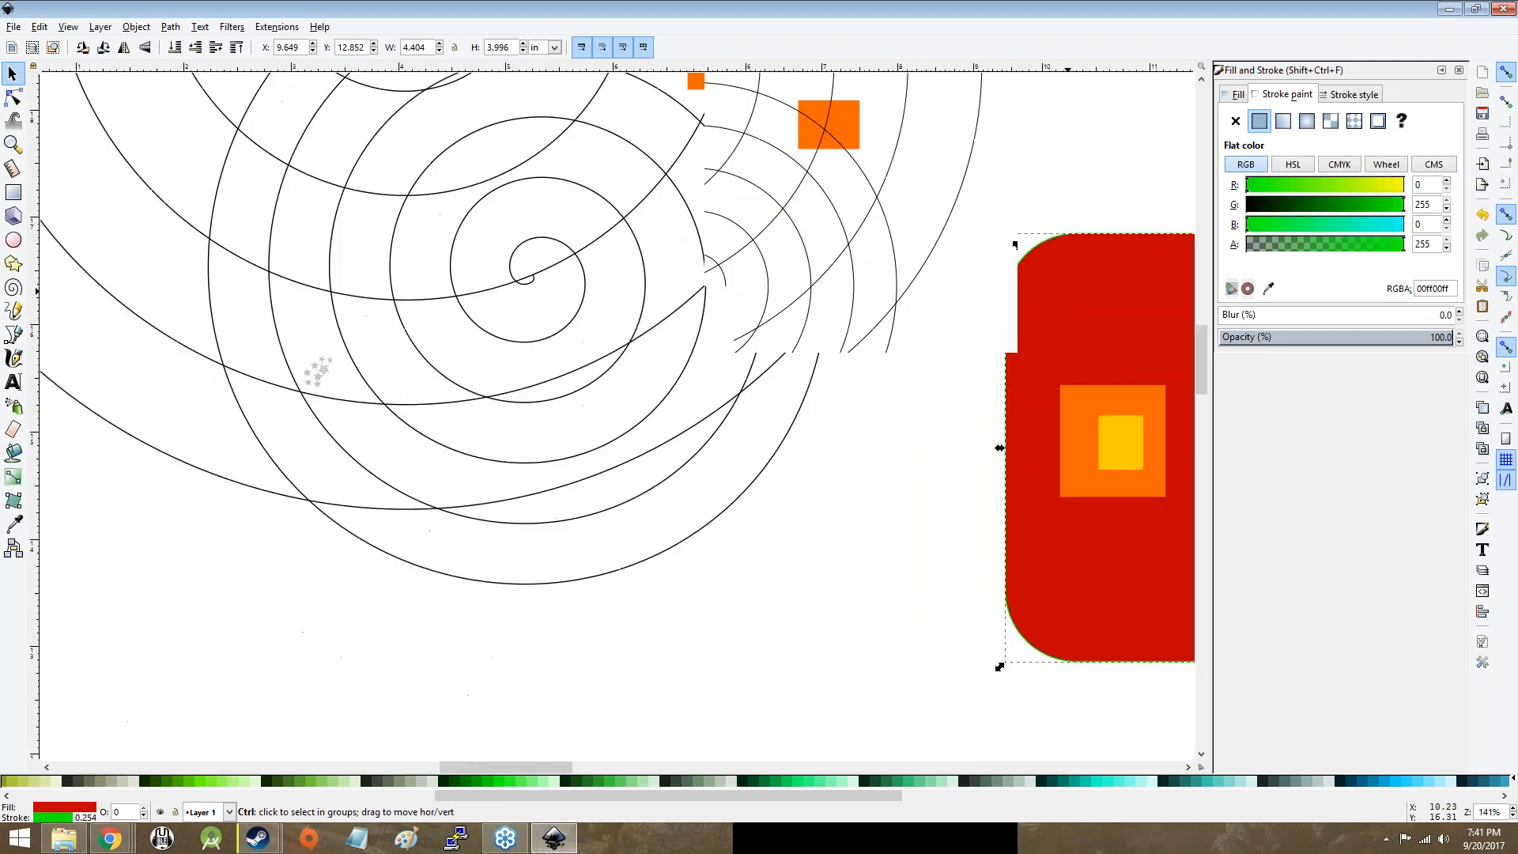
{"action": "scroll", "coordinate": [1068, 290], "scroll_direction": "up", "scroll_amount": 2}
{"action": "left_click_drag", "start_coordinate": [1281, 207], "coordinate": [1201, 211]}
{"action": "scroll", "coordinate": [1084, 237], "scroll_direction": "up", "scroll_amount": 6}
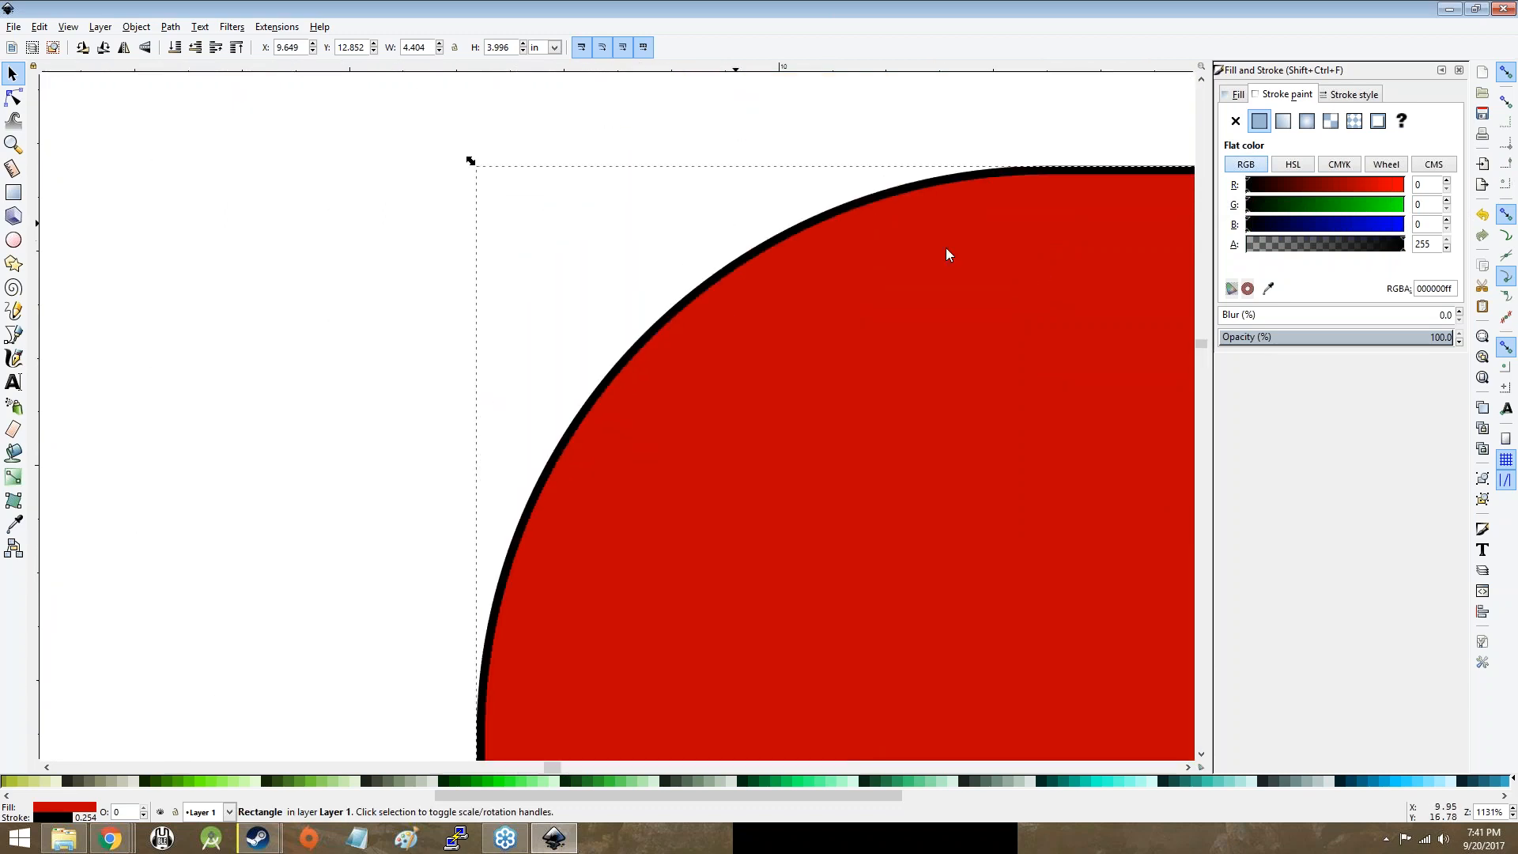
Step: Try dotted, dashed, widely spaced and dash-dot patterns on the rounded rectangle's stroke, and return it to a solid line
{"action": "left_click", "coordinate": [1353, 95]}
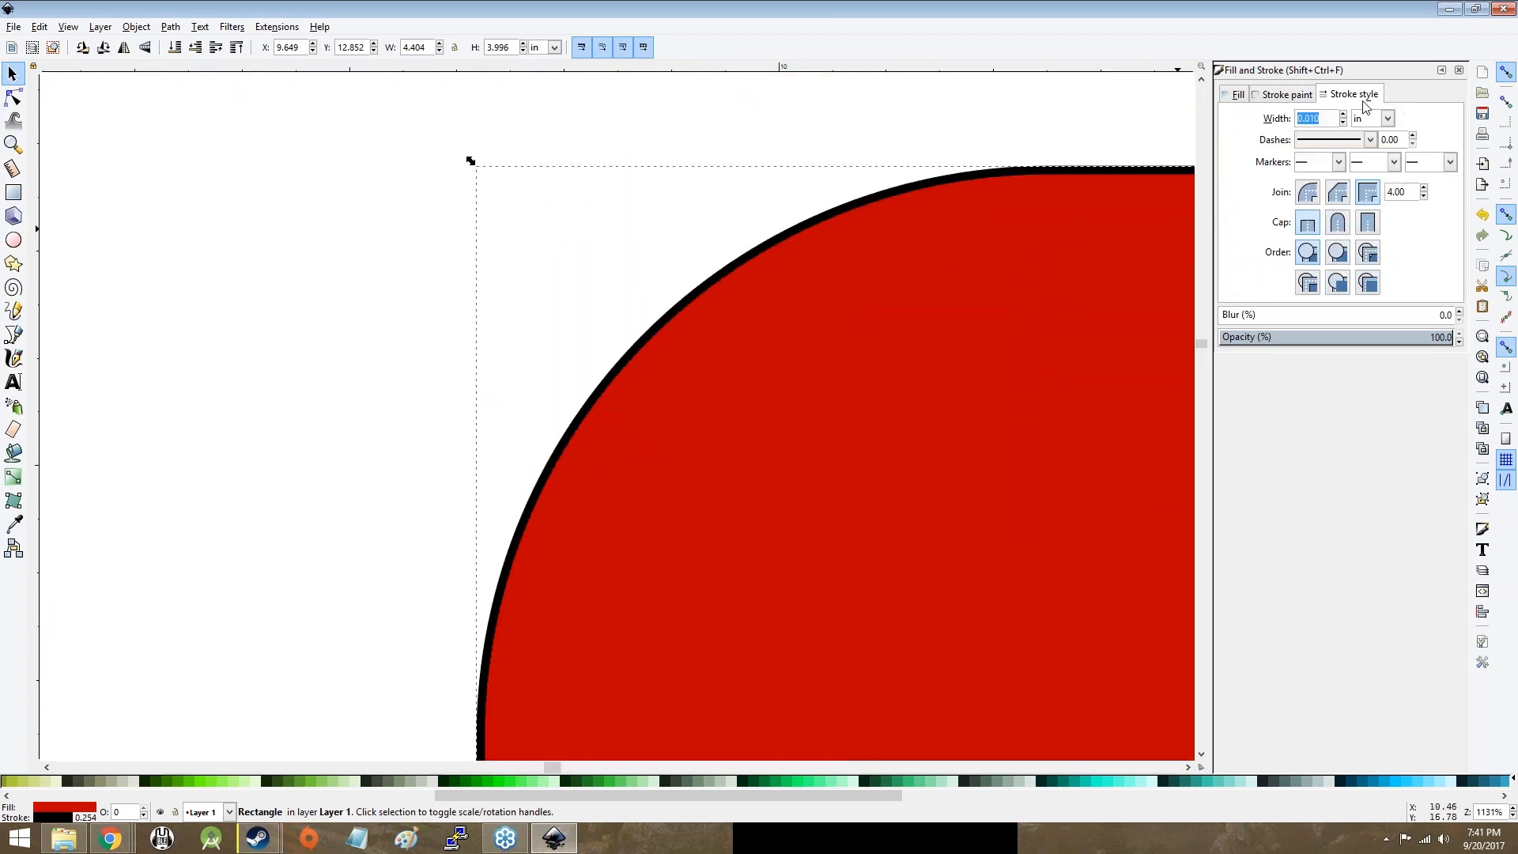
{"action": "left_click", "coordinate": [1357, 145]}
{"action": "left_click", "coordinate": [1339, 188]}
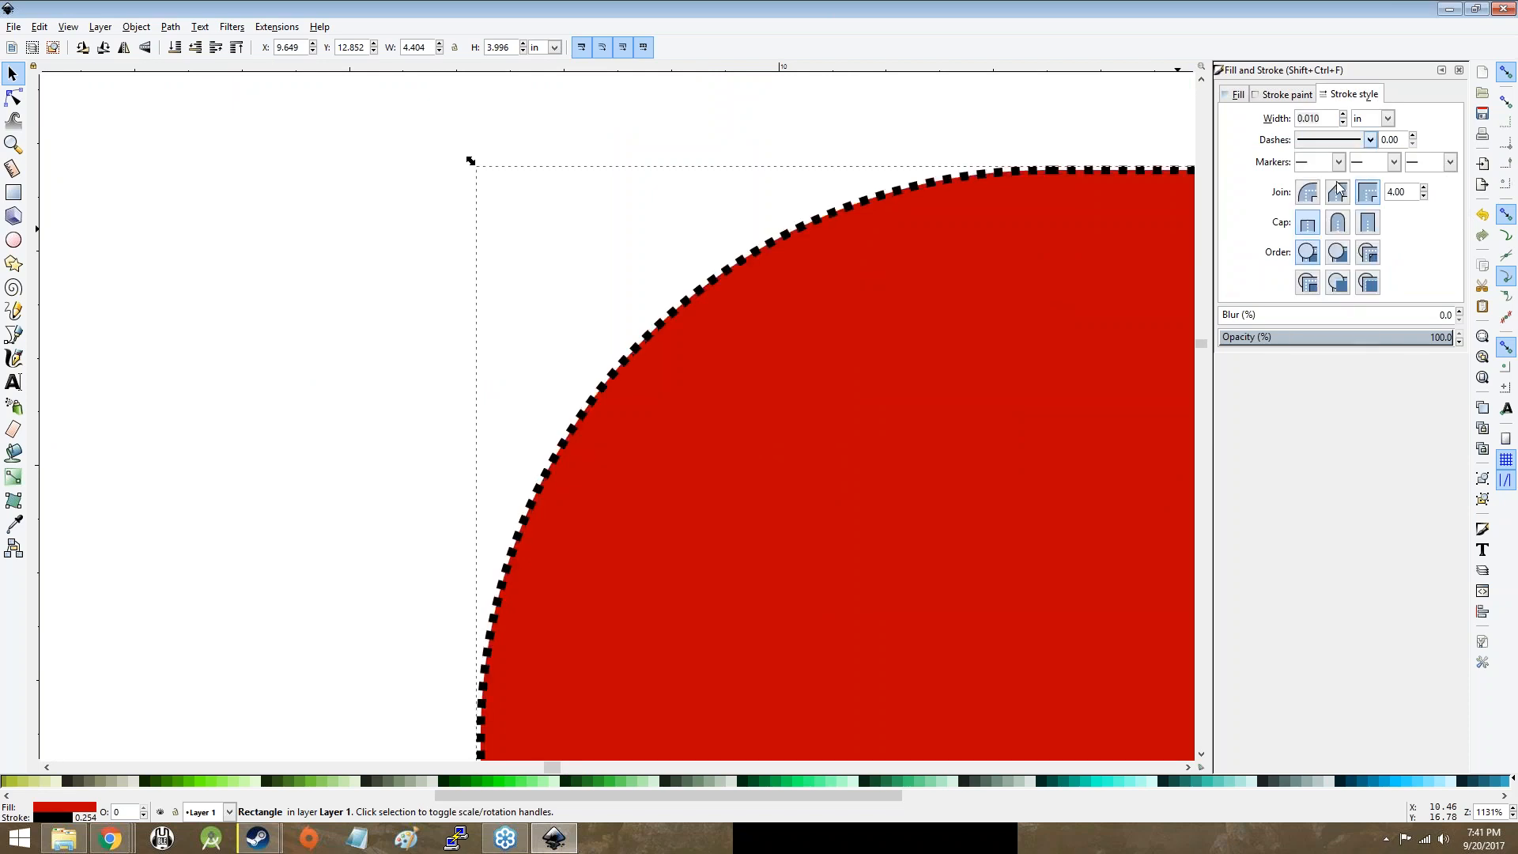
{"action": "left_click", "coordinate": [1344, 138]}
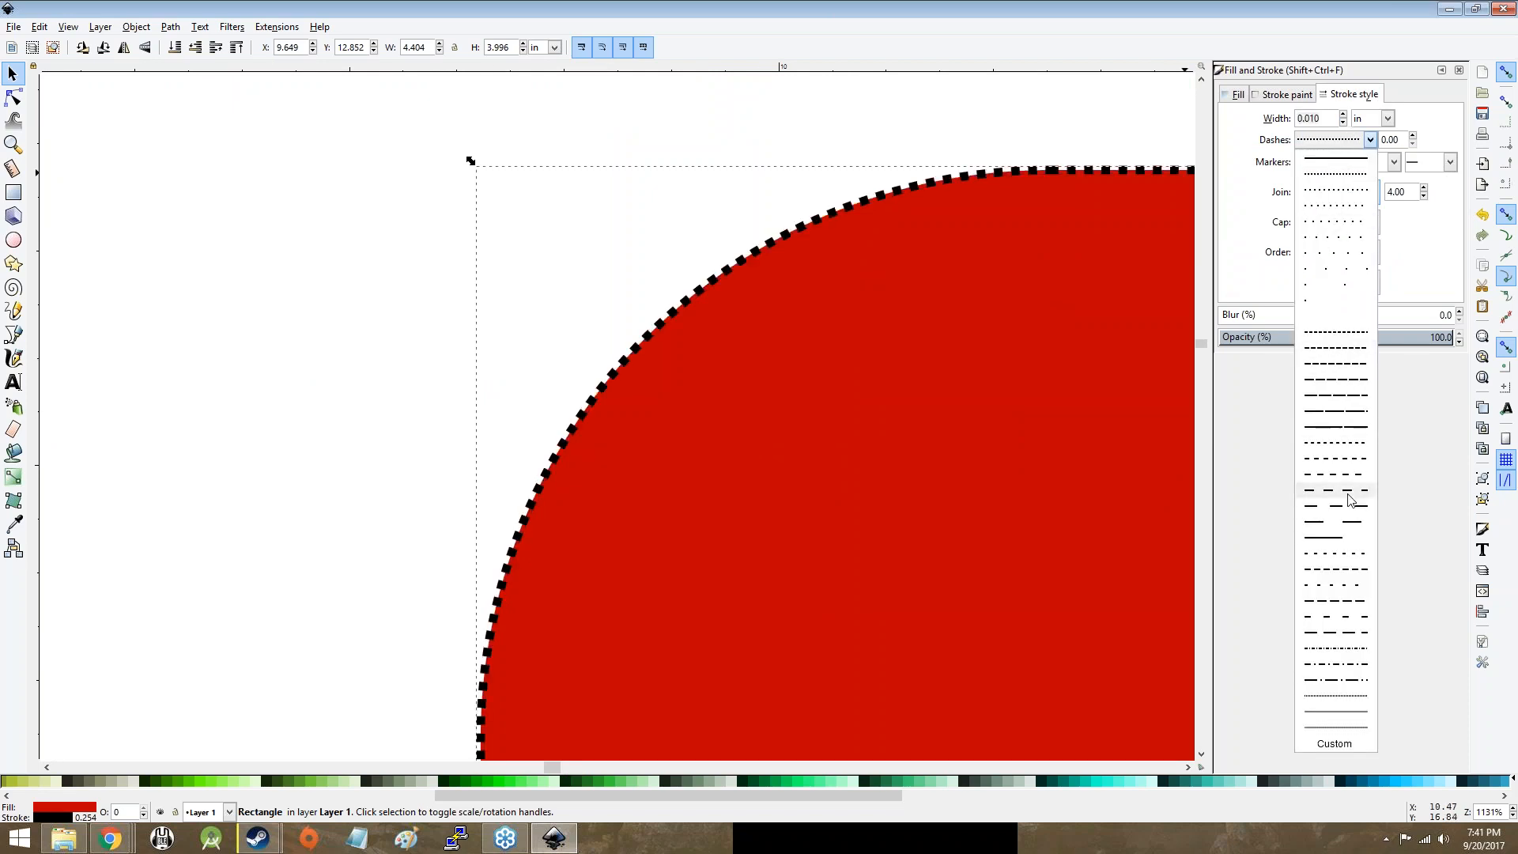
{"action": "left_click", "coordinate": [1356, 427]}
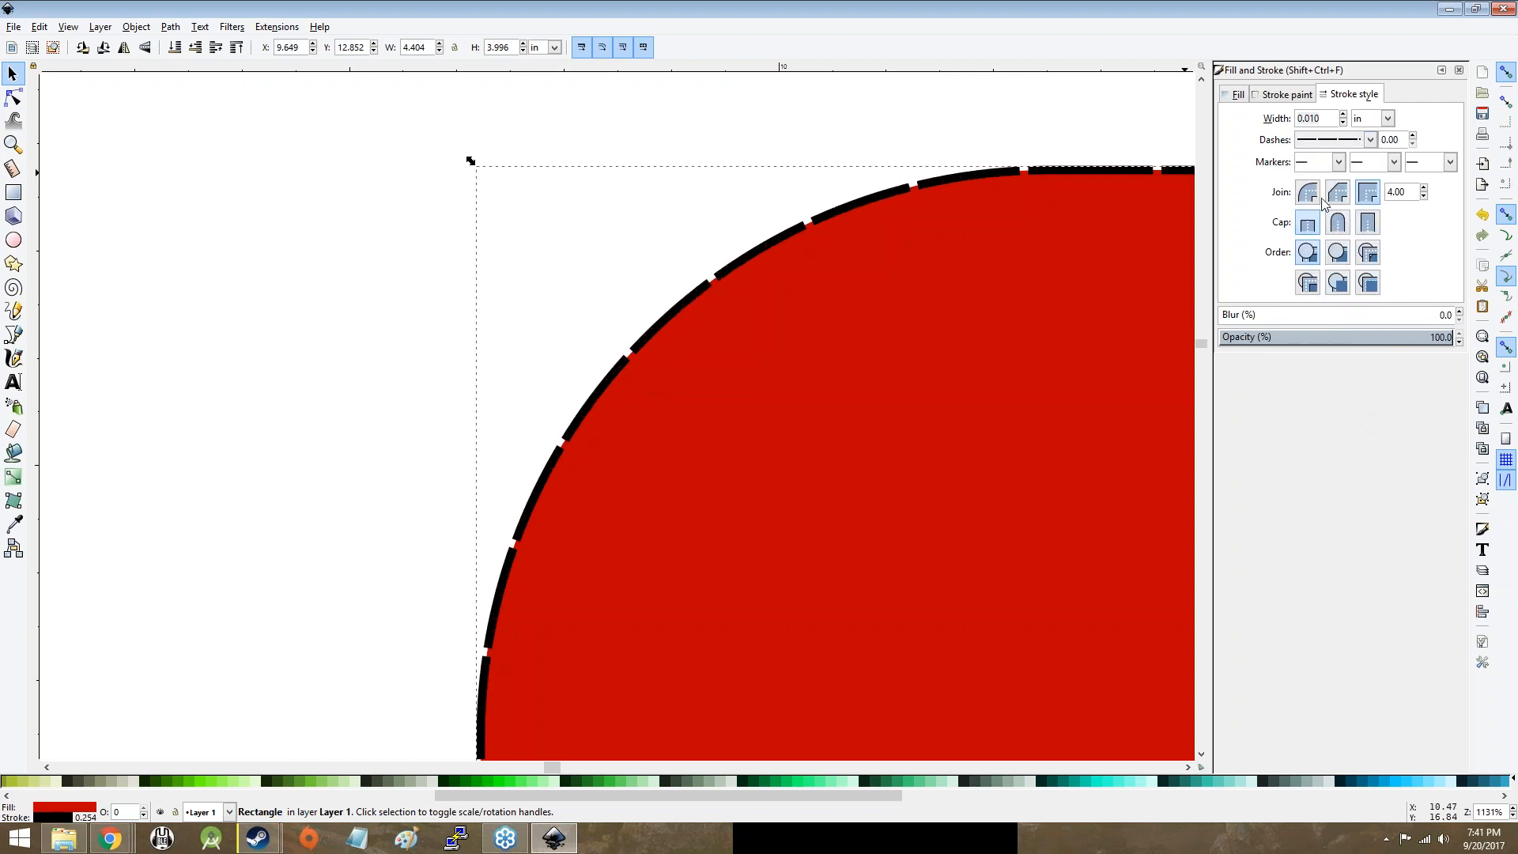
{"action": "left_click", "coordinate": [1347, 143]}
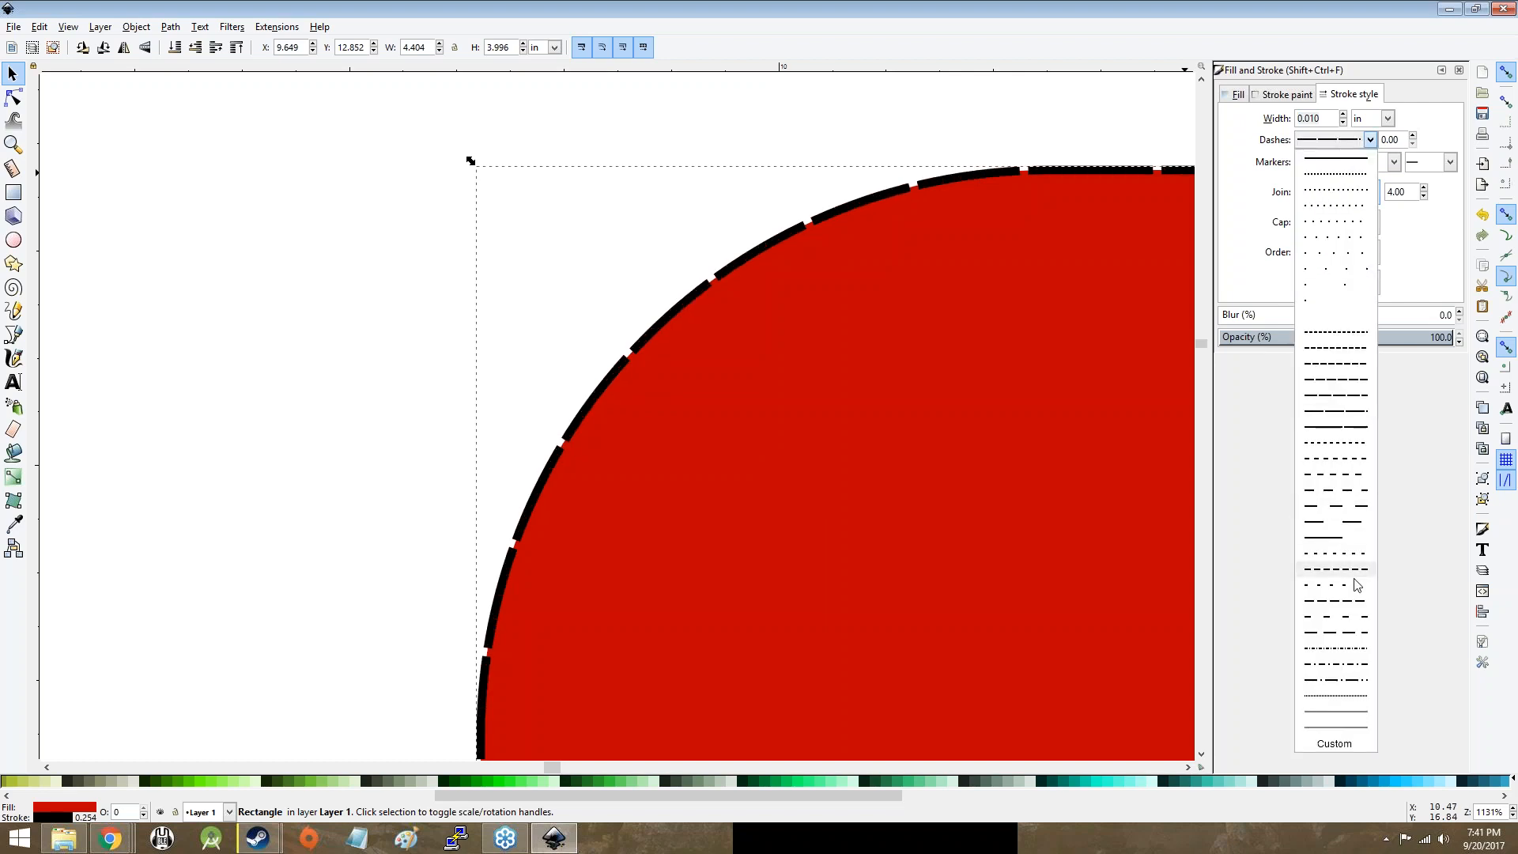
{"action": "left_click", "coordinate": [1344, 656]}
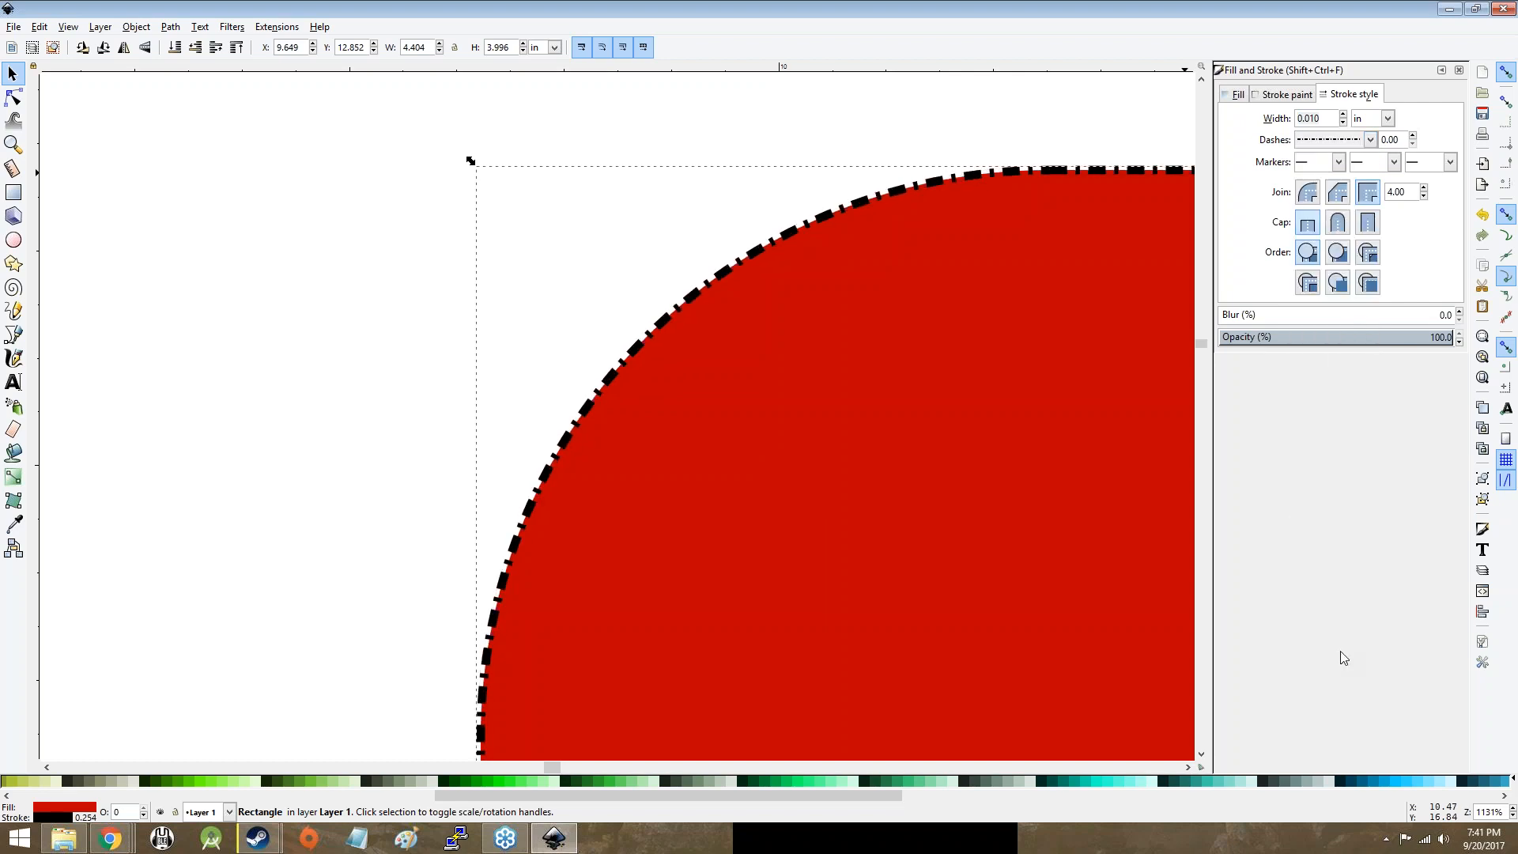
{"action": "left_click", "coordinate": [1348, 143]}
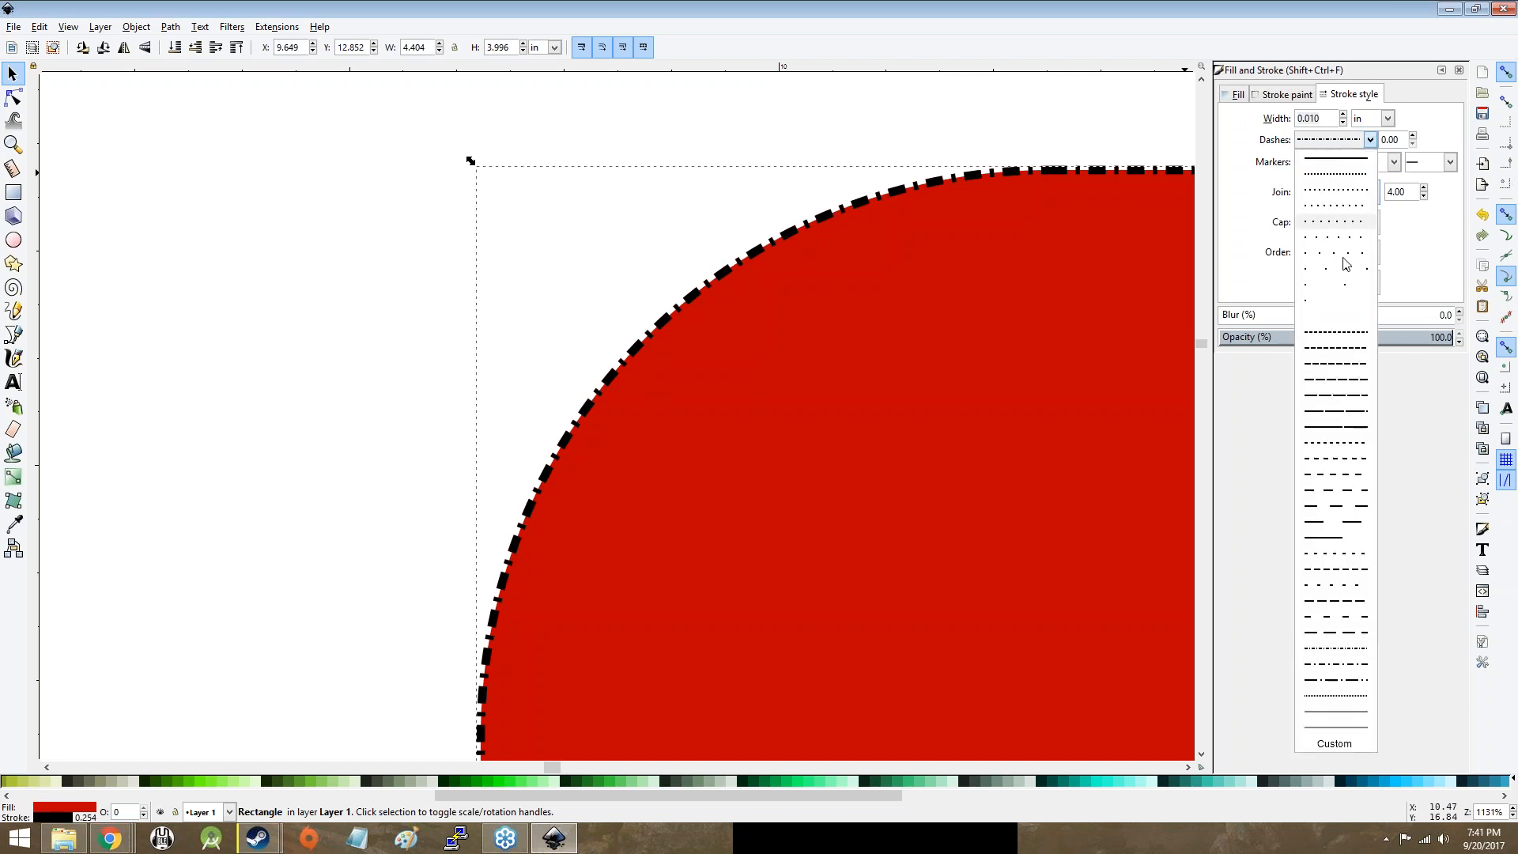
{"action": "left_click", "coordinate": [1345, 321]}
{"action": "left_click", "coordinate": [1354, 145]}
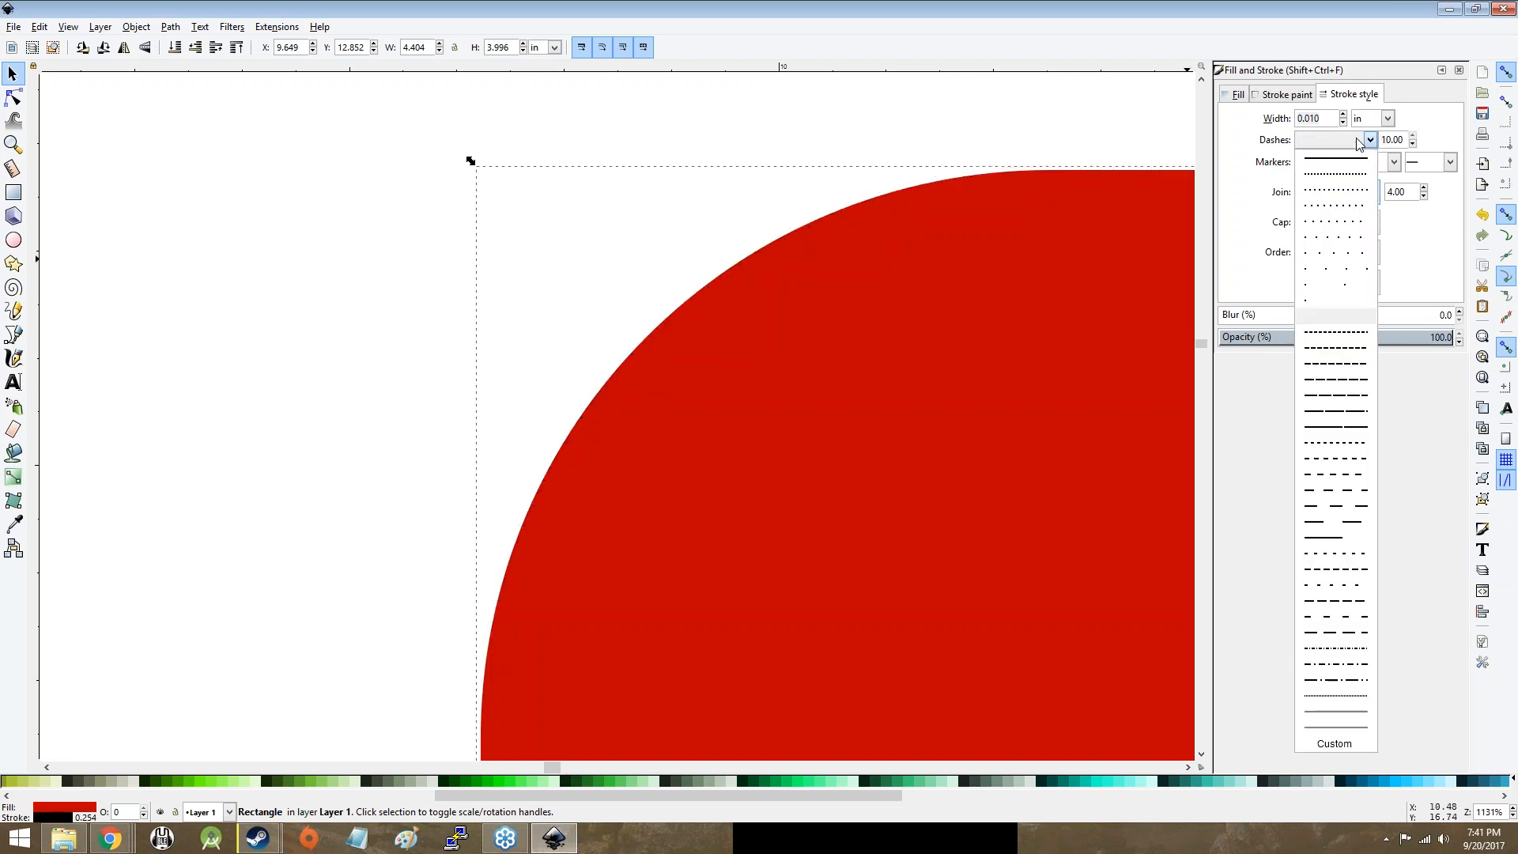
{"action": "left_click", "coordinate": [1344, 531]}
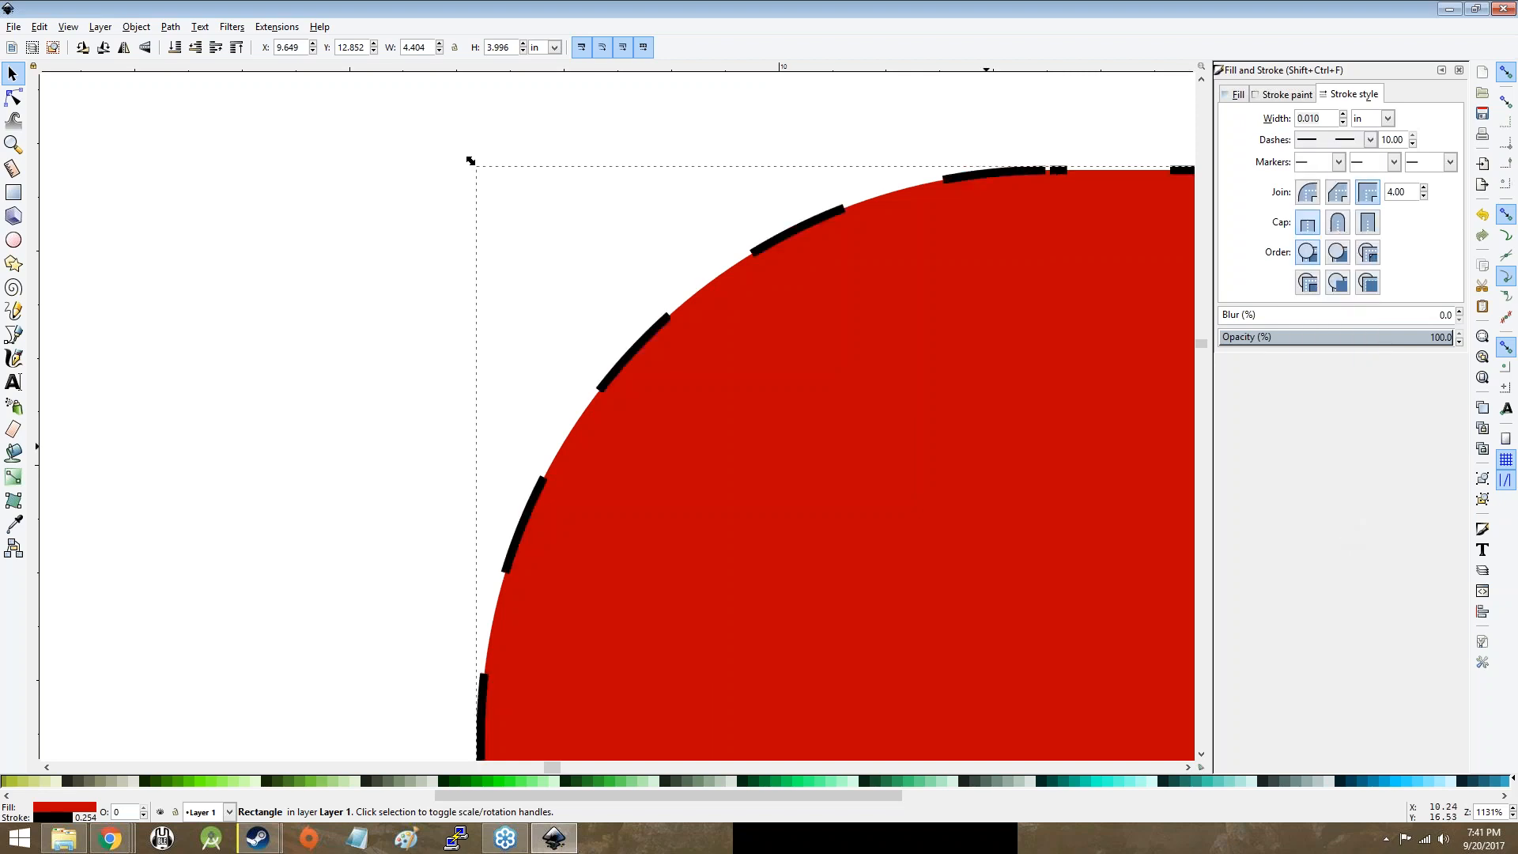
{"action": "left_click", "coordinate": [1357, 141]}
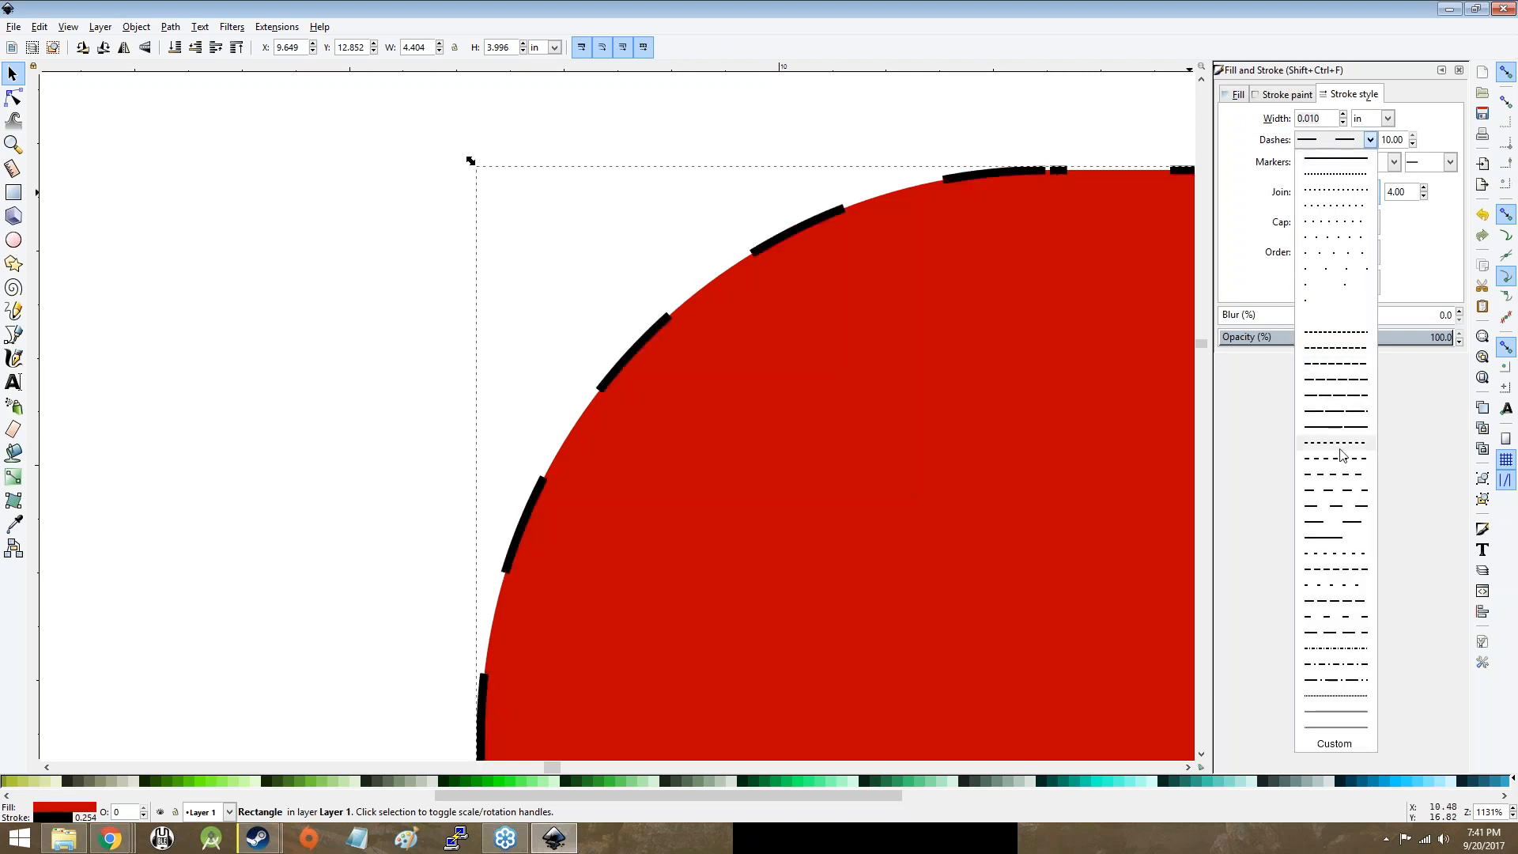
{"action": "left_click", "coordinate": [1336, 668]}
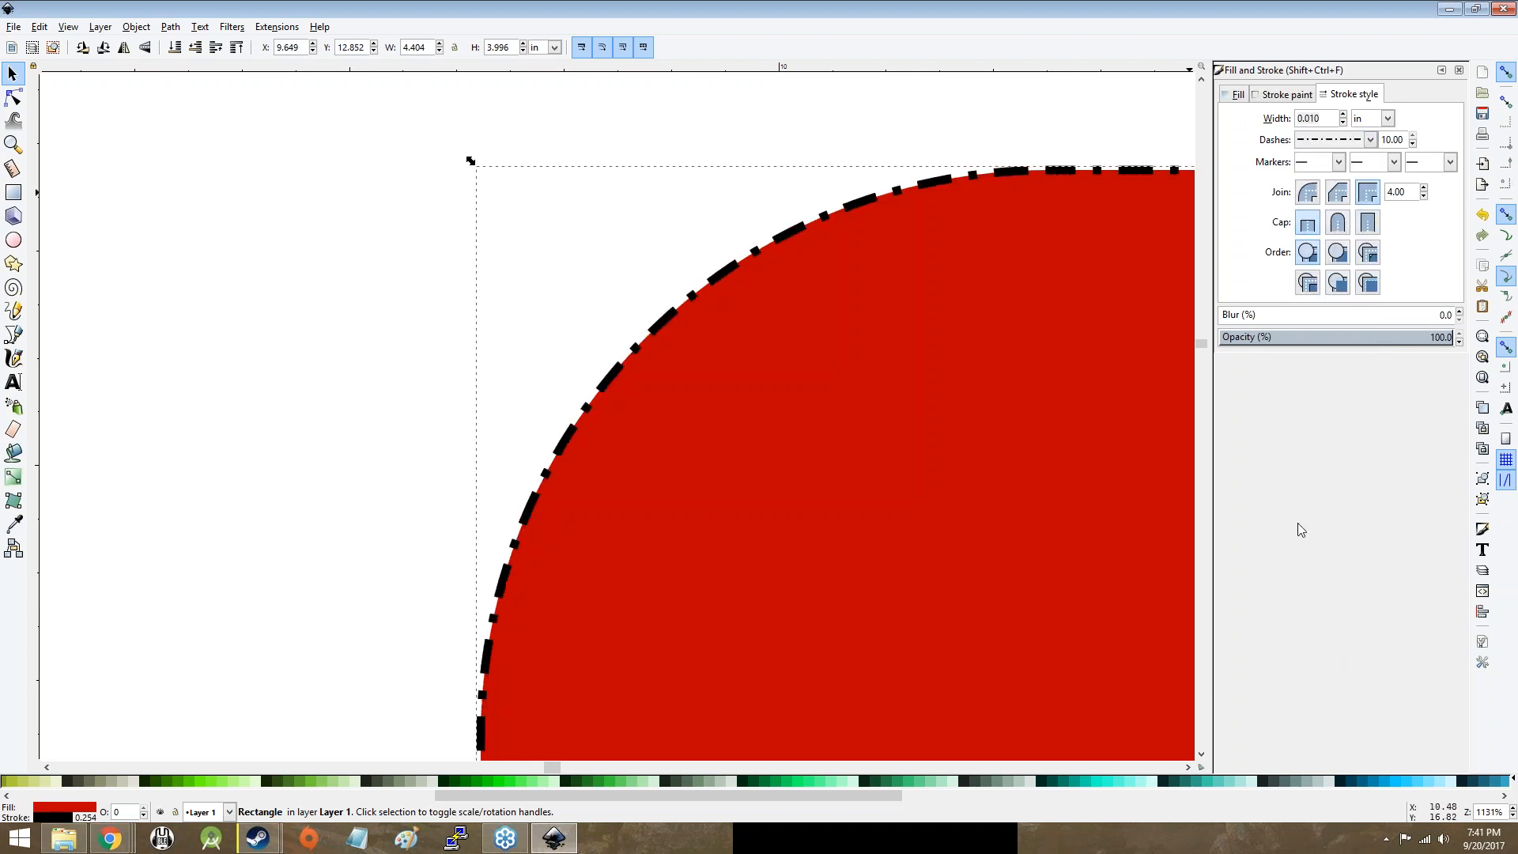
{"action": "left_click", "coordinate": [1370, 140]}
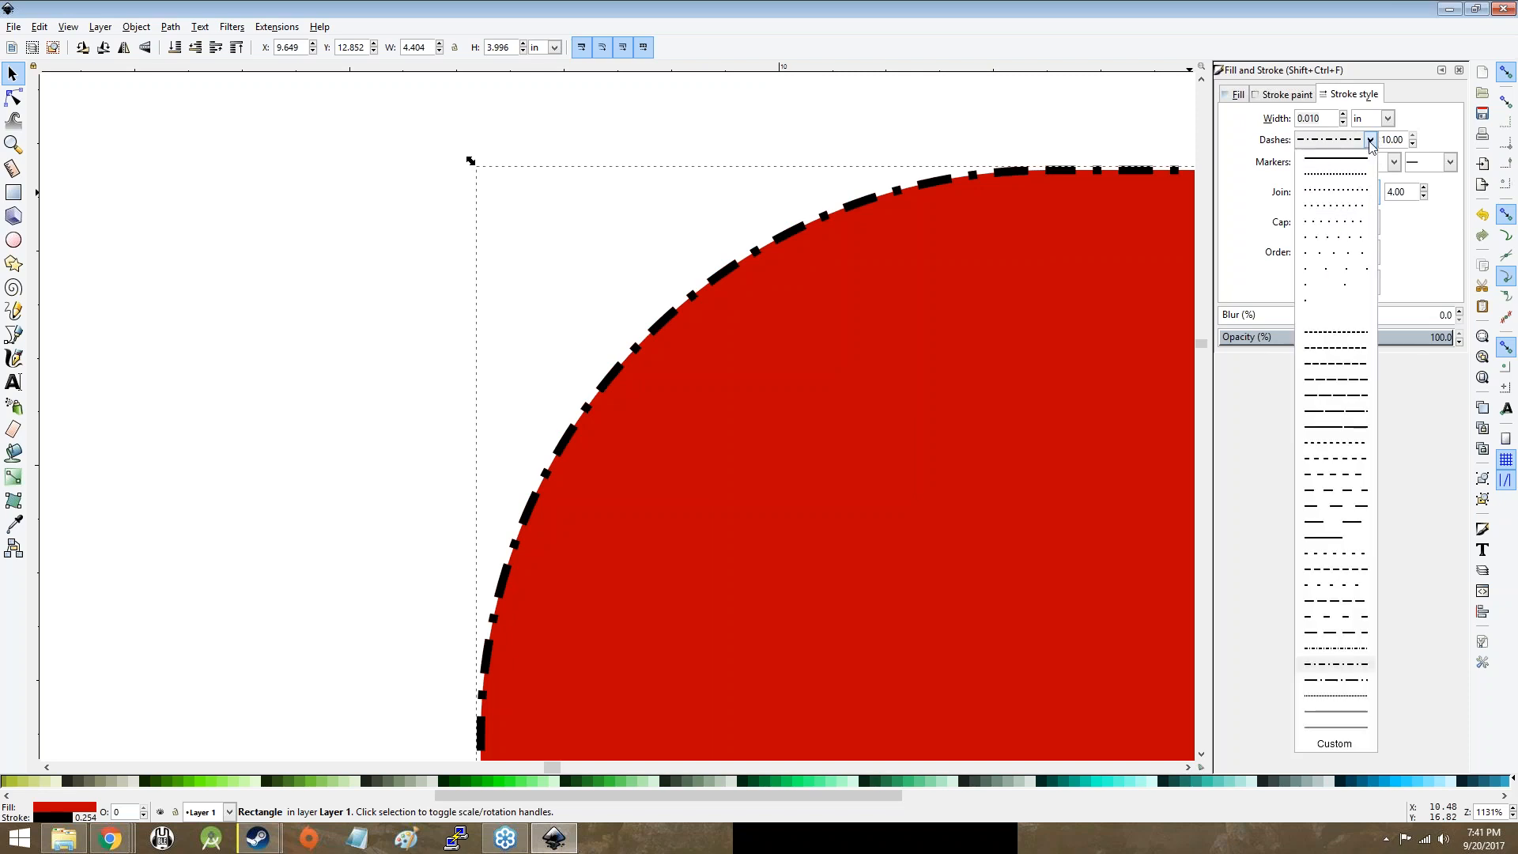
{"action": "left_click", "coordinate": [1346, 159]}
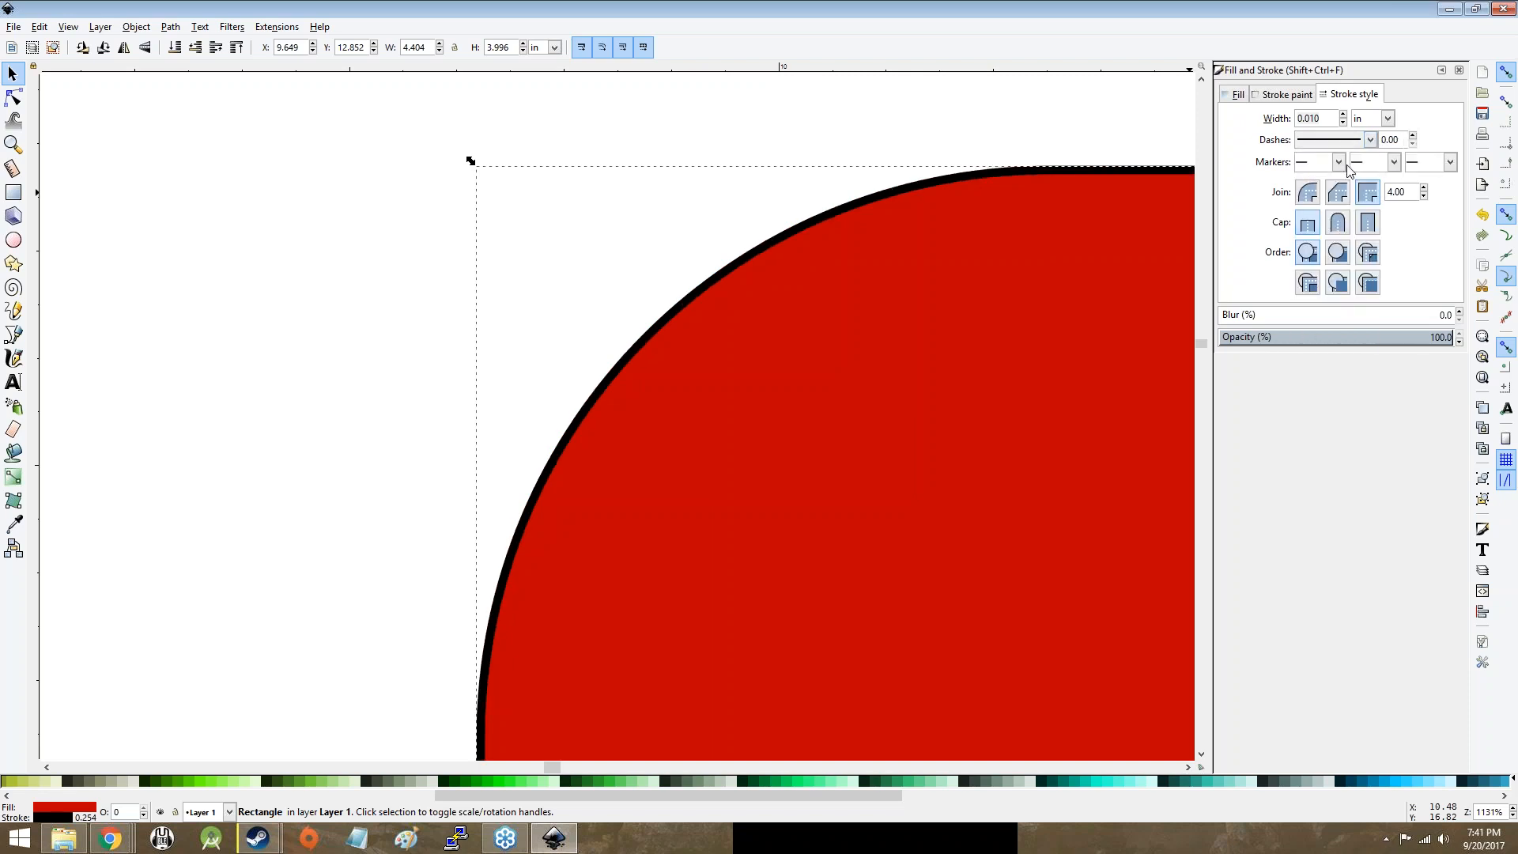
Step: Check the laser-cutting stroke width slide in Google Slides, and set the rounded rectangle's stroke width to 0.001 in in Inkscape
{"action": "key", "text": "alt+Tab"}
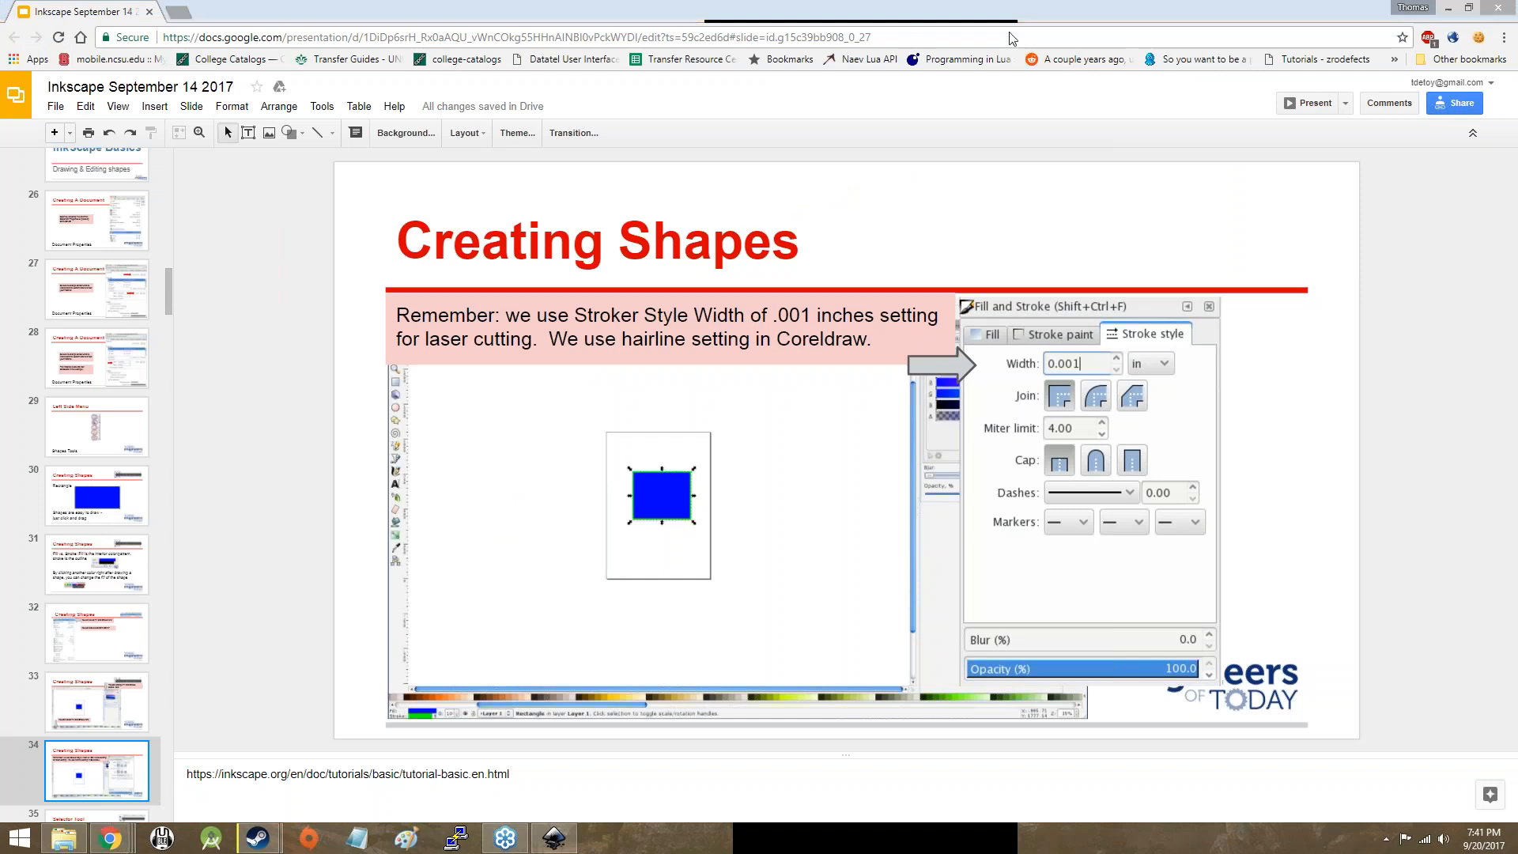
{"action": "key", "text": "alt+Tab"}
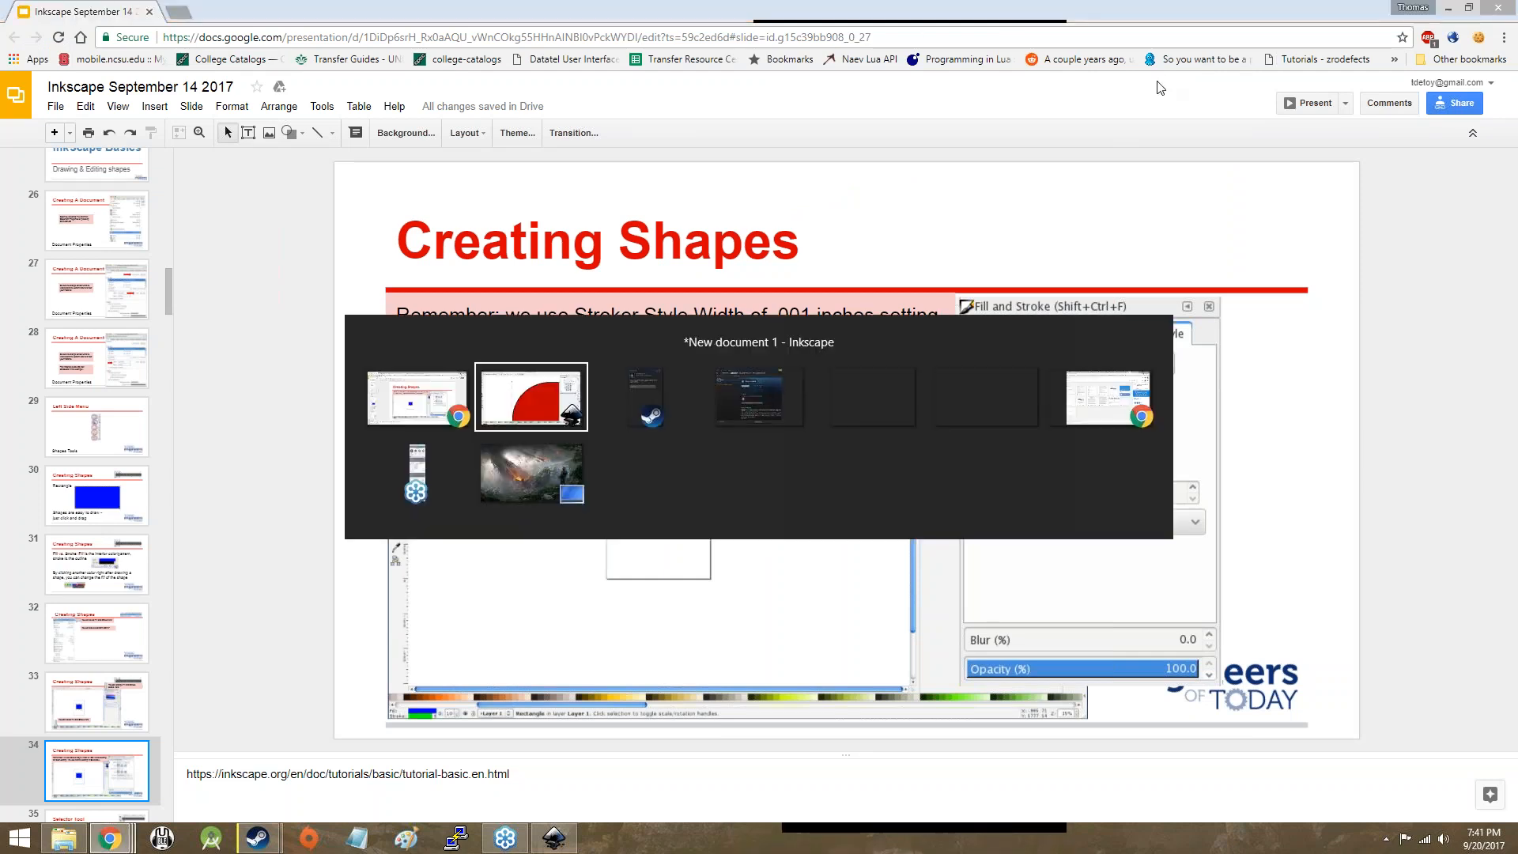
{"action": "triple_click", "coordinate": [1310, 117]}
{"action": "double_click", "coordinate": [1310, 117]}
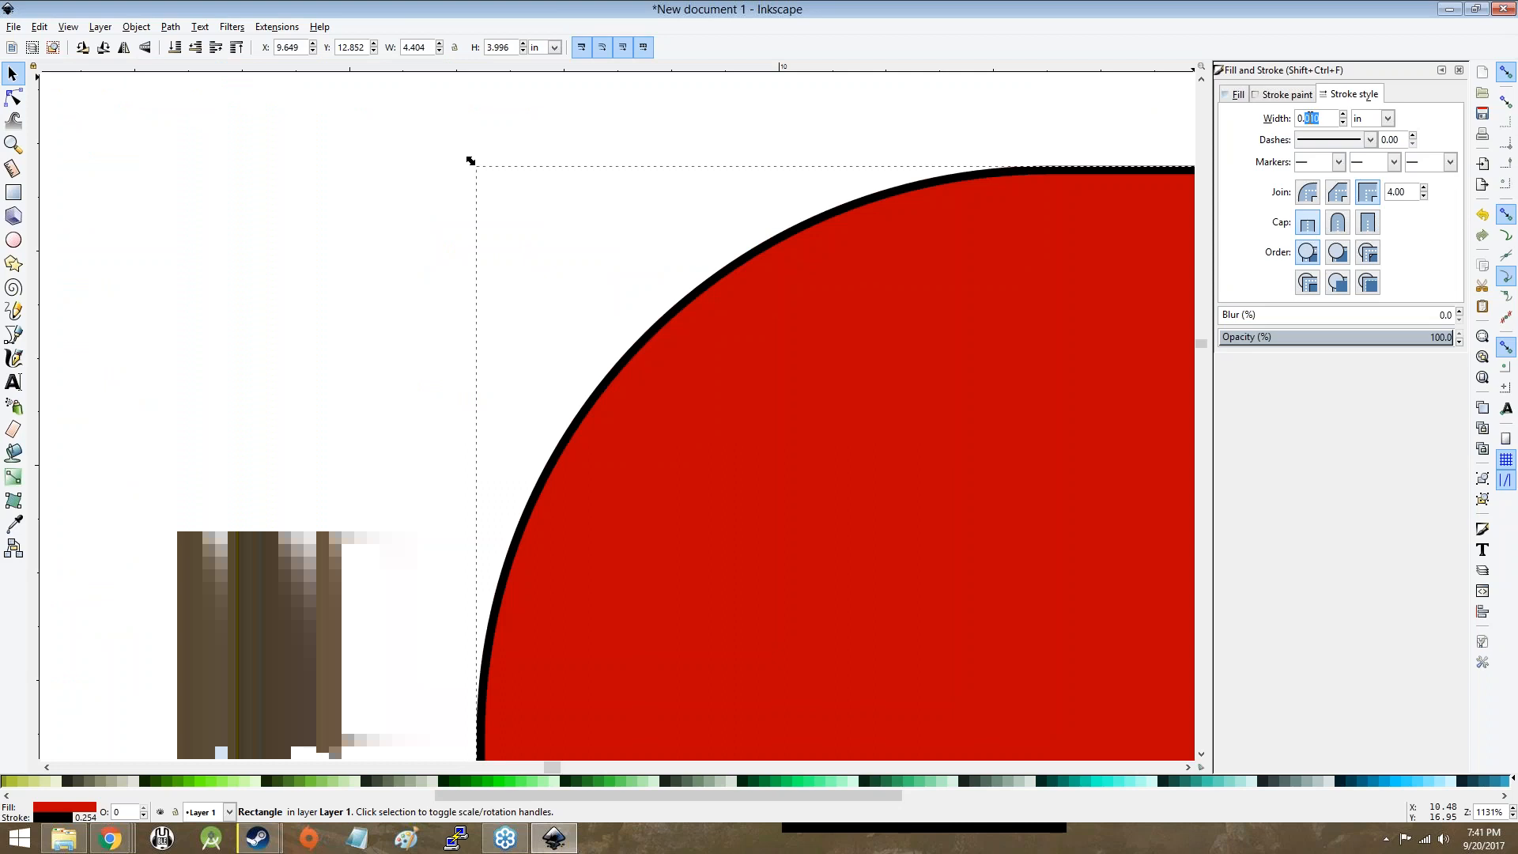
{"action": "type", "text": "001"}
{"action": "key", "text": "Return"}
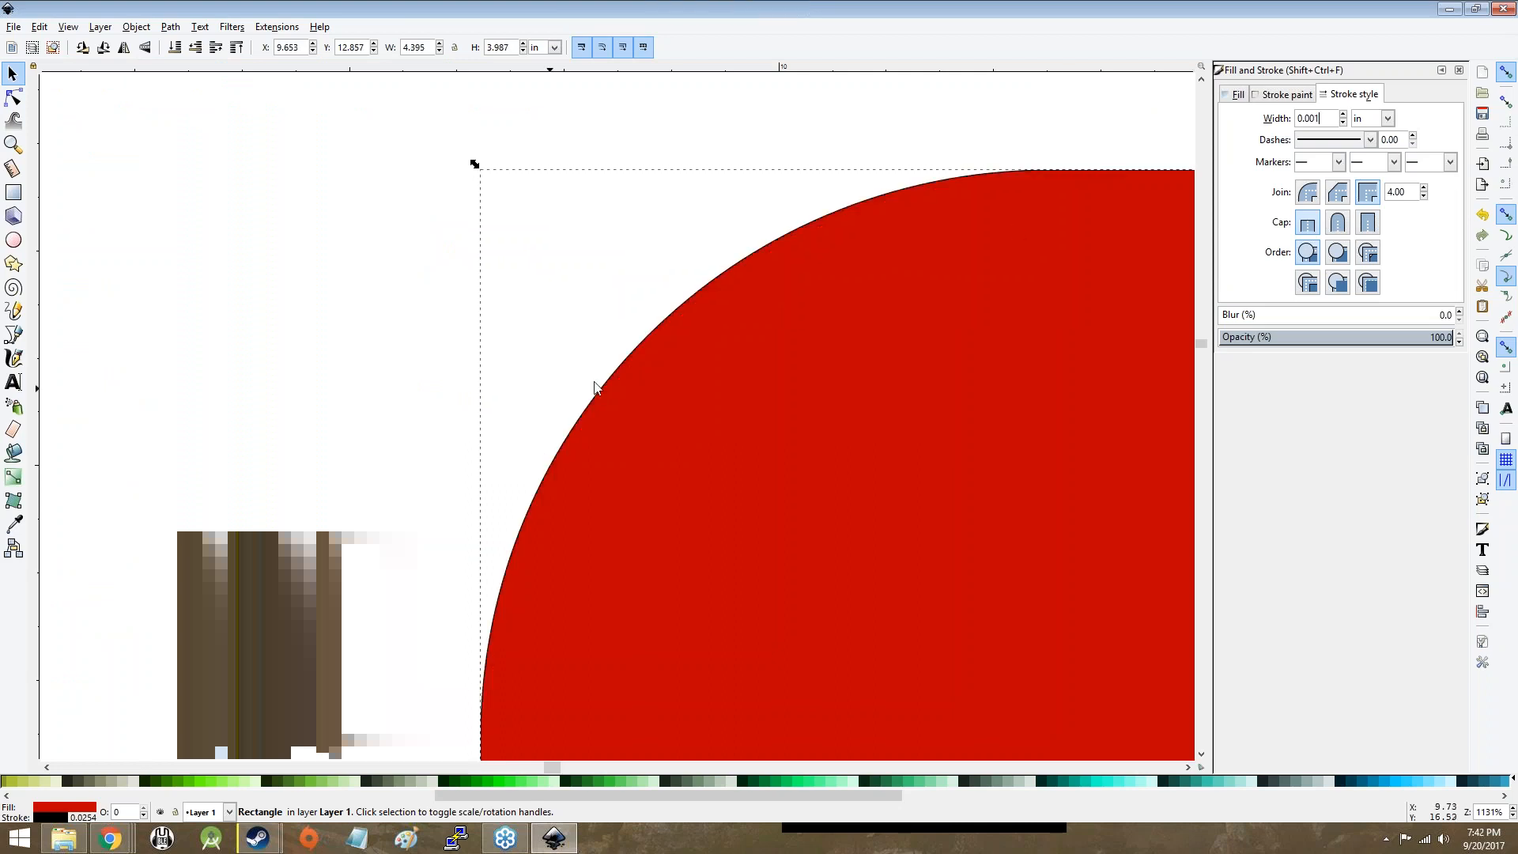
Step: Examine how the rounded rectangle's thin black outline looks at high magnification and with the whole shape in view
{"action": "scroll", "coordinate": [598, 388], "scroll_direction": "up", "scroll_amount": 9}
{"action": "scroll", "coordinate": [506, 380], "scroll_direction": "down", "scroll_amount": 19}
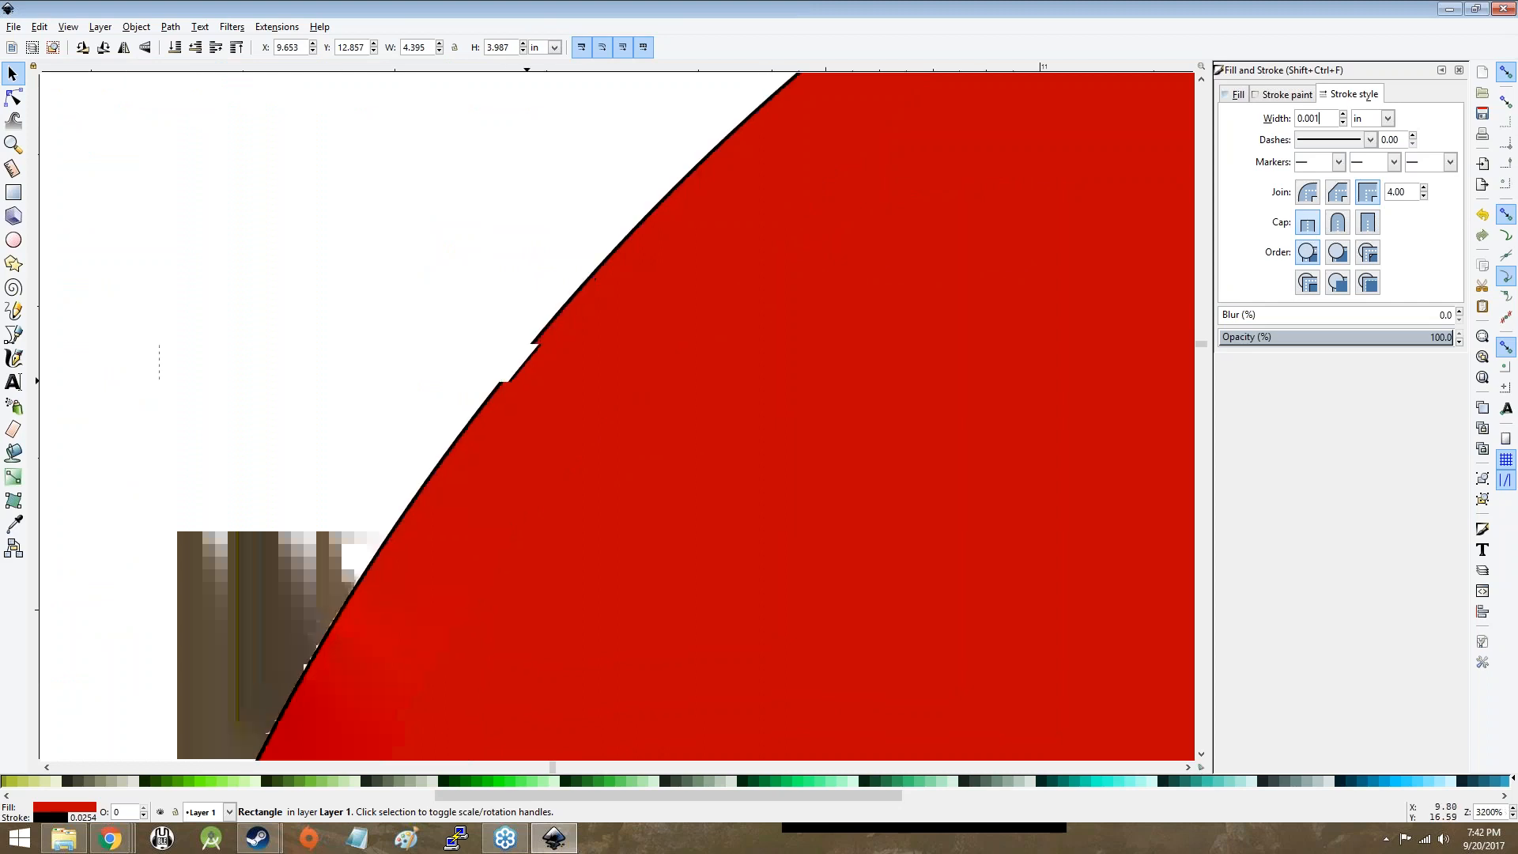
{"action": "scroll", "coordinate": [602, 400], "scroll_direction": "up", "scroll_amount": 6}
{"action": "scroll", "coordinate": [602, 400], "scroll_direction": "down", "scroll_amount": 3}
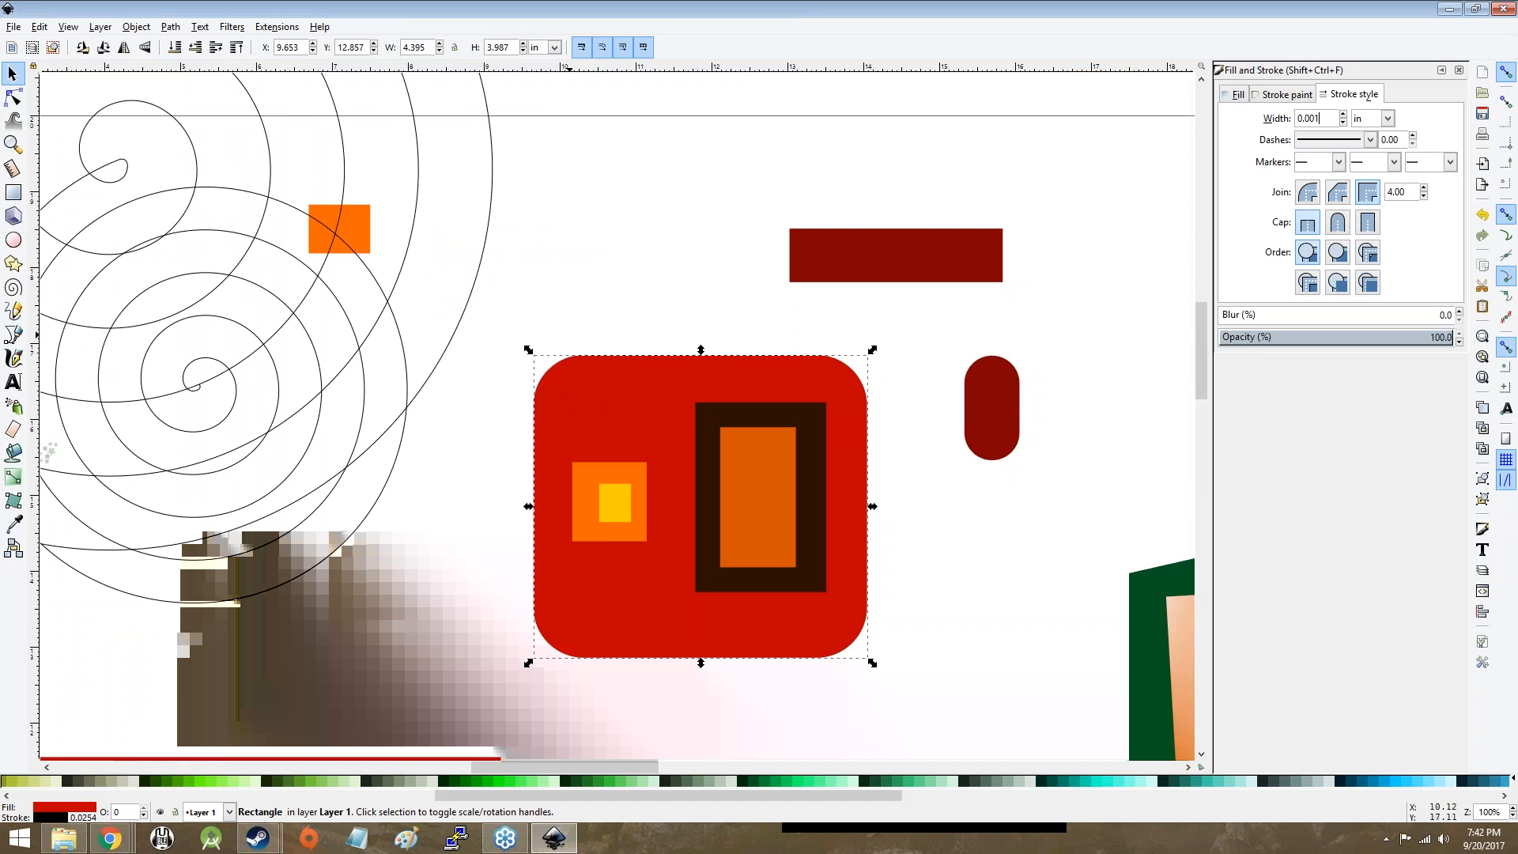
{"action": "scroll", "coordinate": [570, 348], "scroll_direction": "up", "scroll_amount": 16}
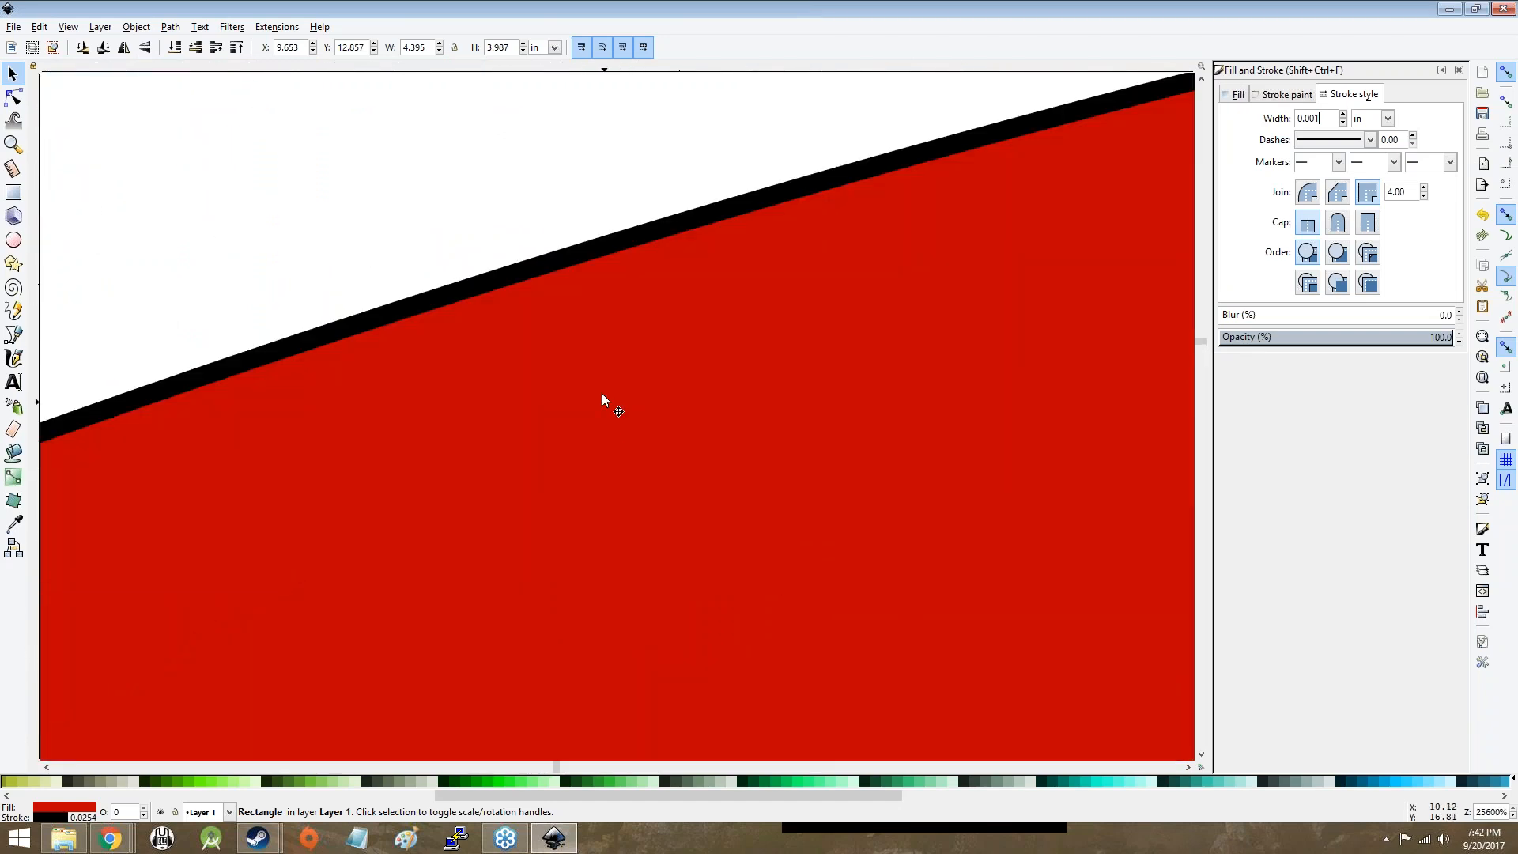
{"action": "scroll", "coordinate": [566, 339], "scroll_direction": "down", "scroll_amount": 8}
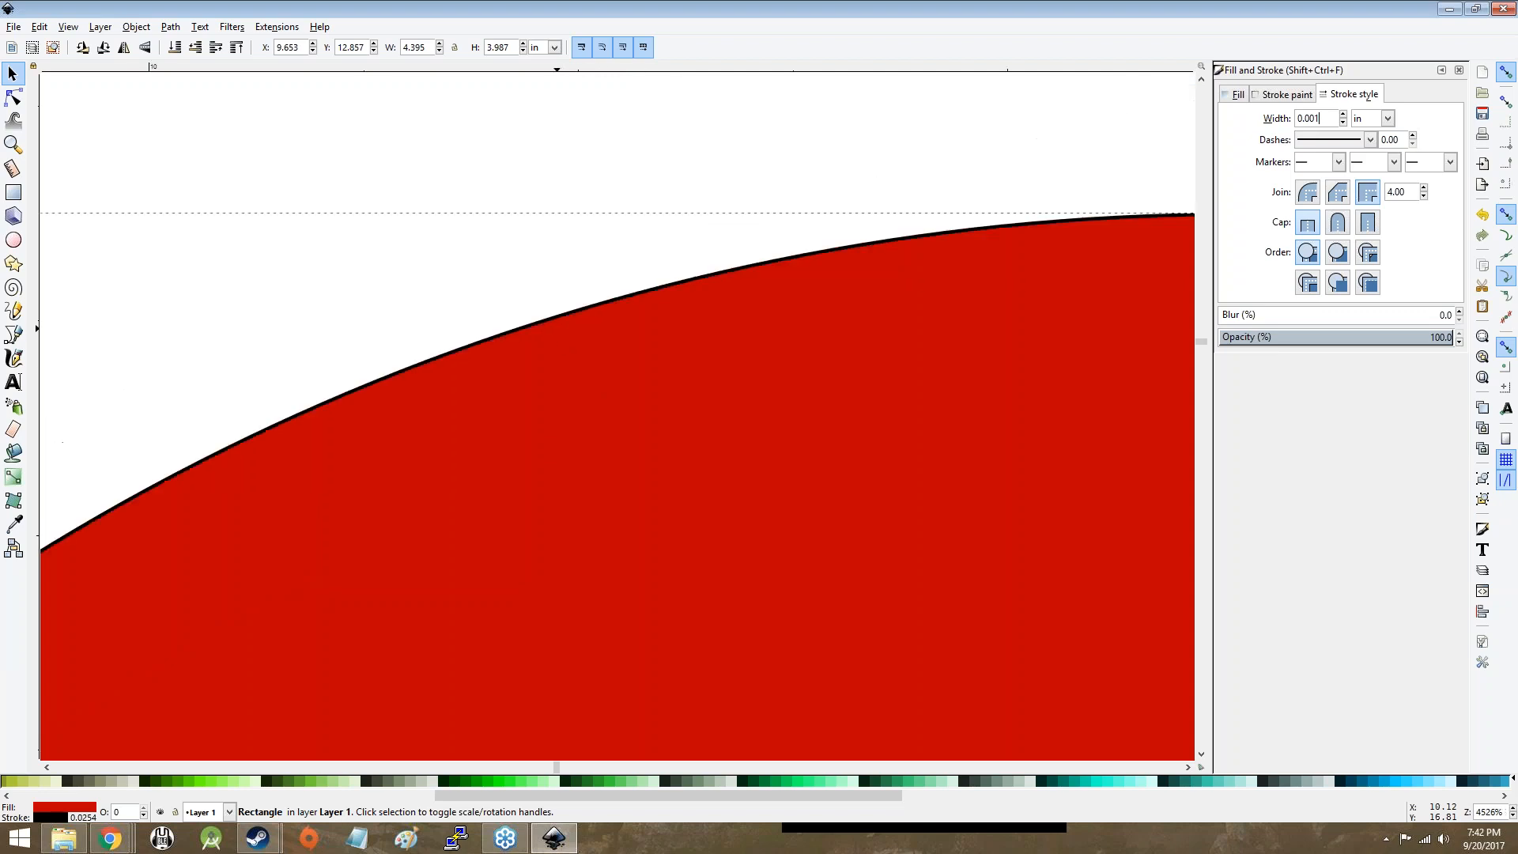
{"action": "scroll", "coordinate": [569, 332], "scroll_direction": "down", "scroll_amount": 7}
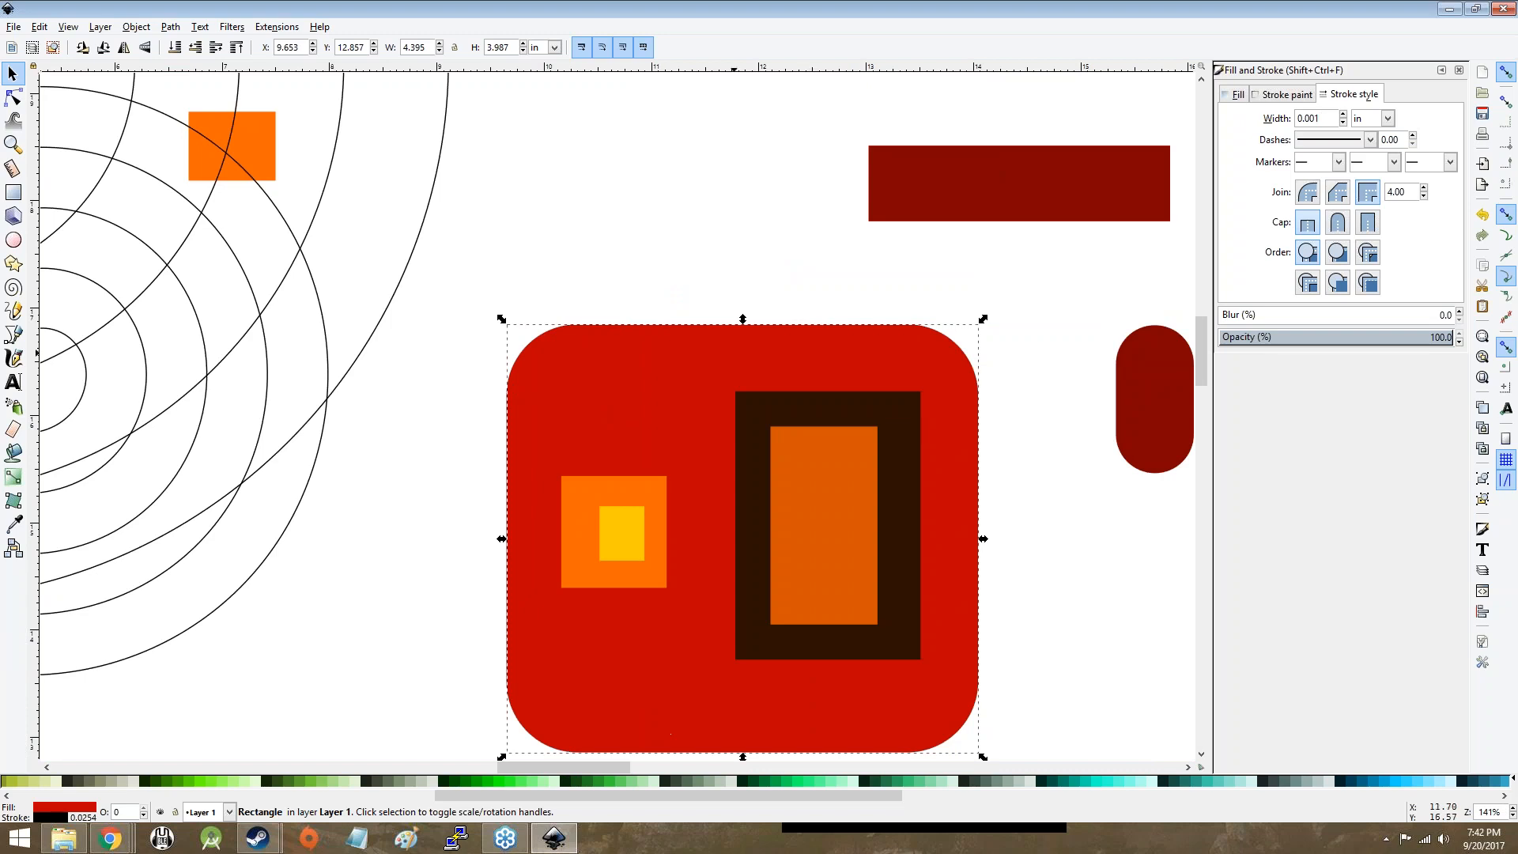
{"action": "scroll", "coordinate": [551, 352], "scroll_direction": "up", "scroll_amount": 15}
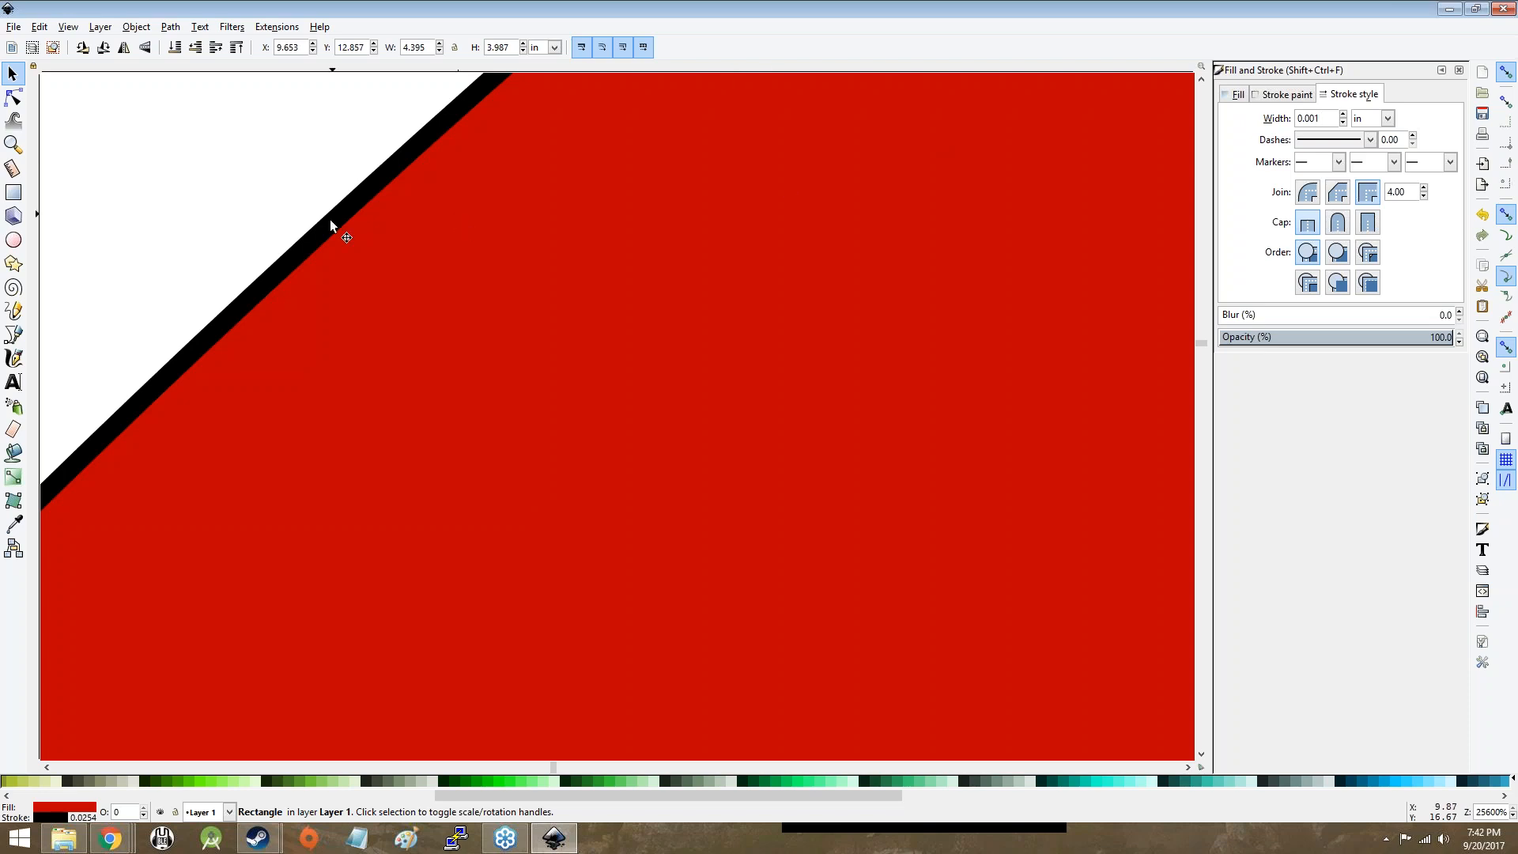
Step: Switch to the Google Slides presentation and review the slides from Selector Tool through Color and Ellipse to Selector Tool: Transformations
{"action": "scroll", "coordinate": [330, 220], "scroll_direction": "down", "scroll_amount": 15, "text": "ctrl"}
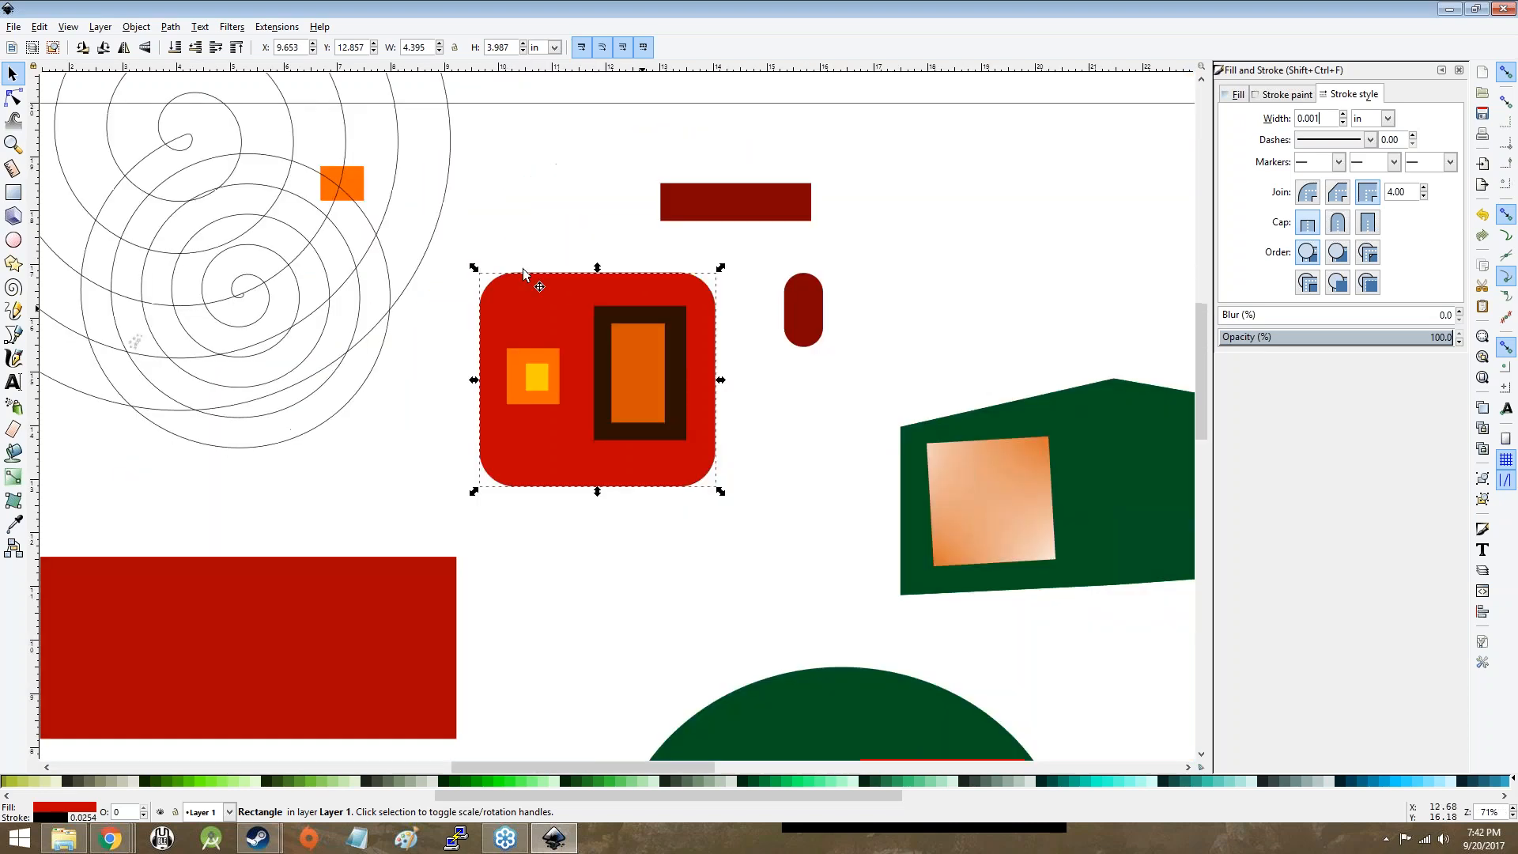
{"action": "key", "text": "alt+Tab"}
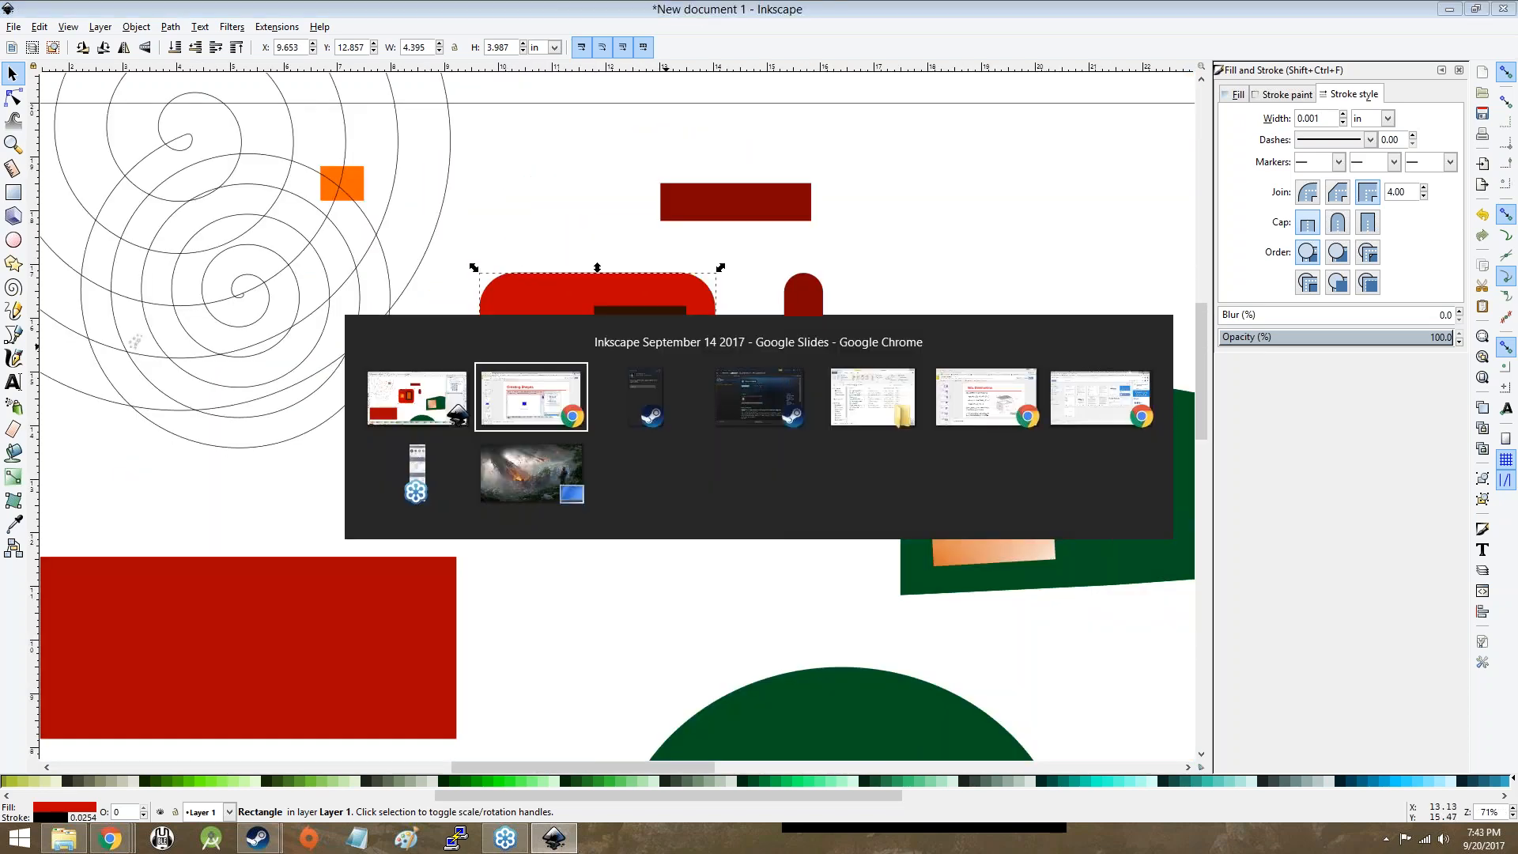
{"action": "left_click_drag", "start_coordinate": [137, 575], "coordinate": [126, 585]}
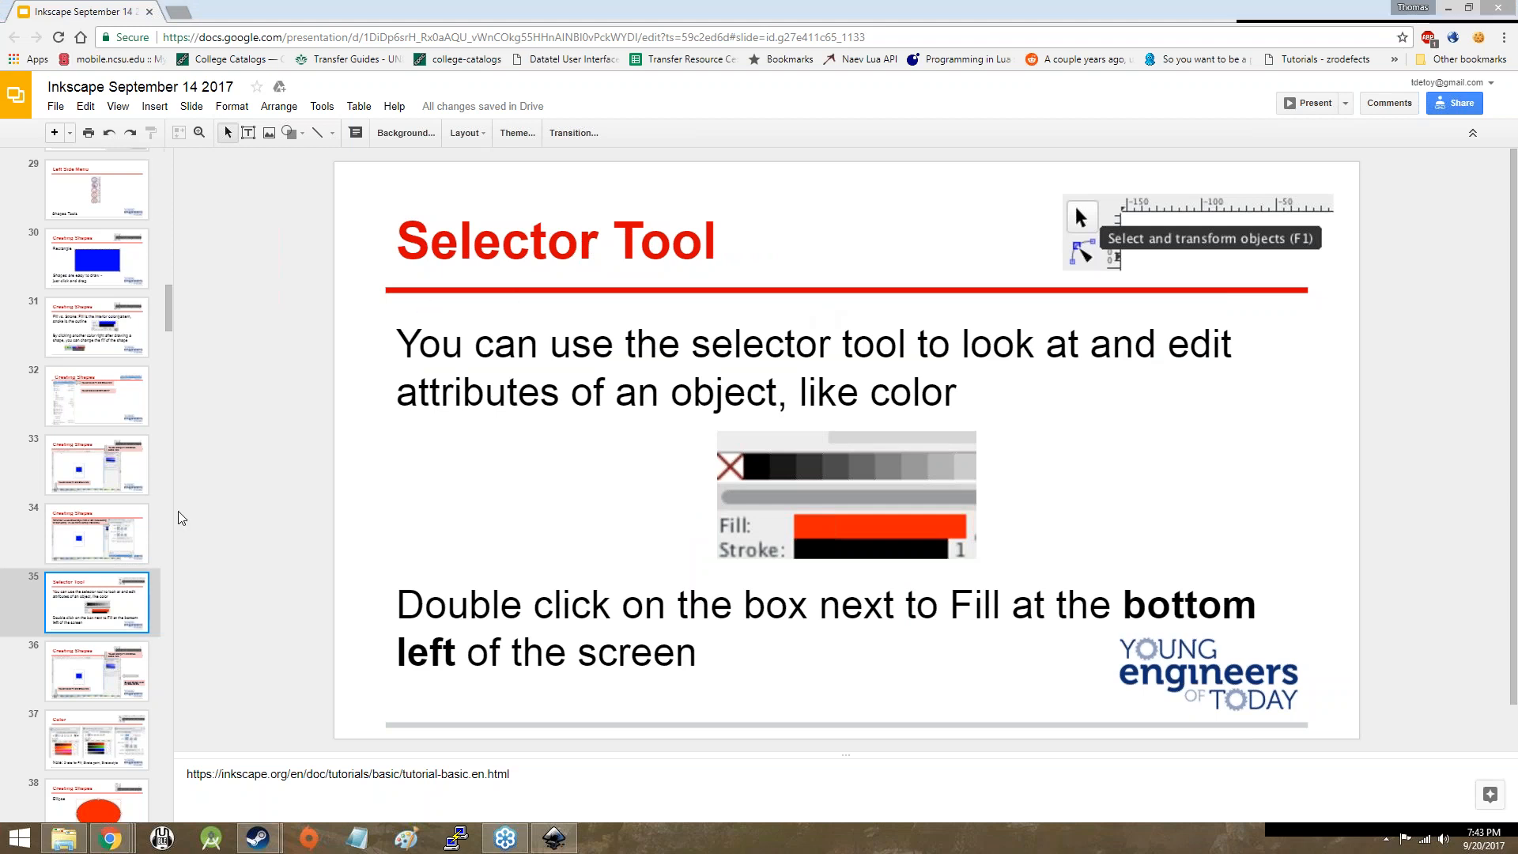
{"action": "left_click", "coordinate": [86, 670]}
{"action": "left_click", "coordinate": [83, 715]}
{"action": "scroll", "coordinate": [91, 601], "scroll_direction": "down", "scroll_amount": 4}
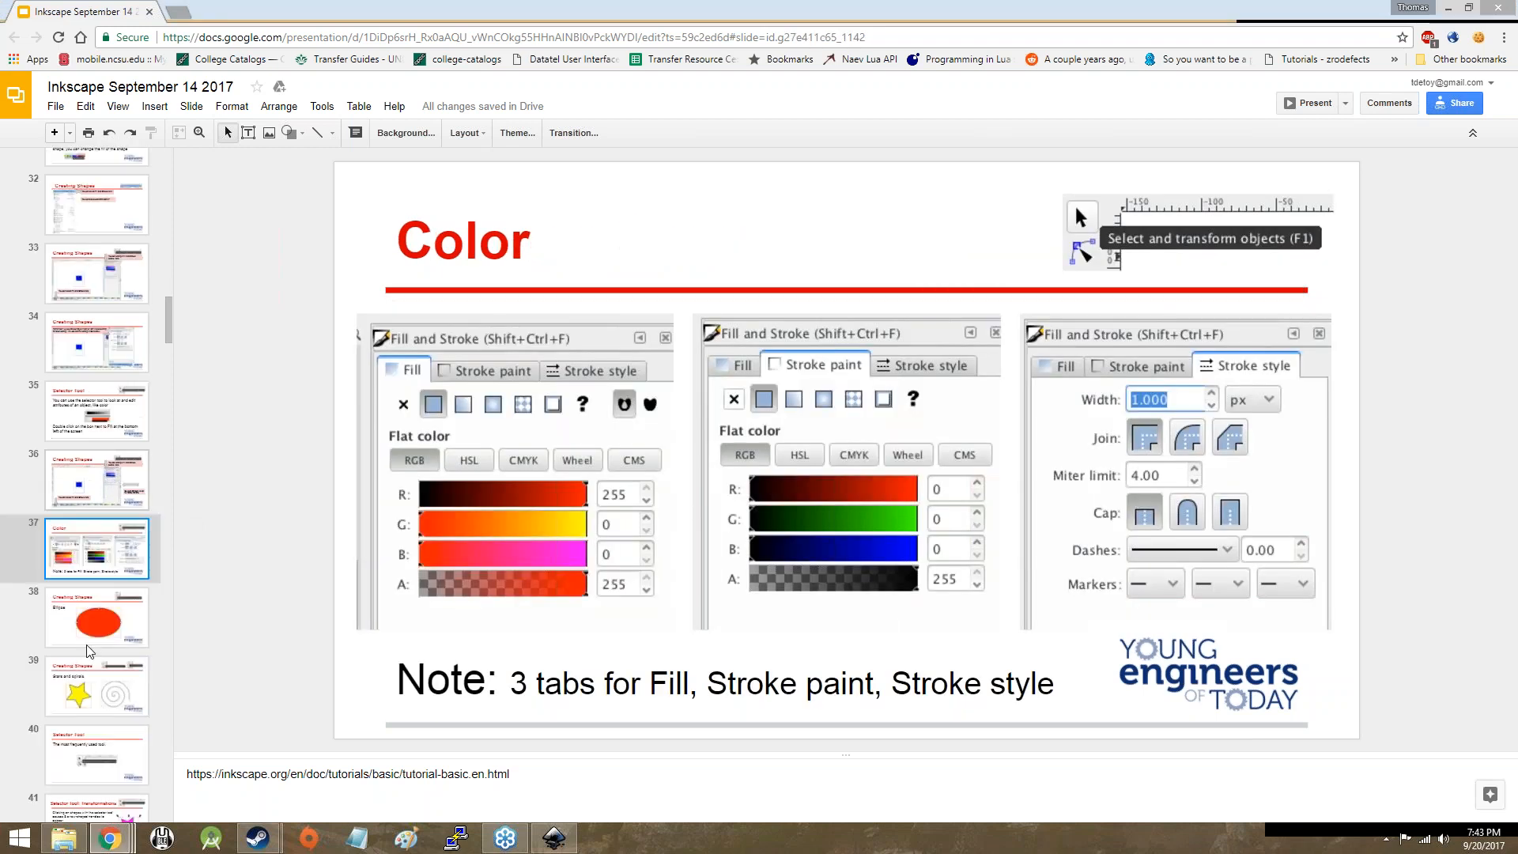
{"action": "left_click", "coordinate": [93, 512]}
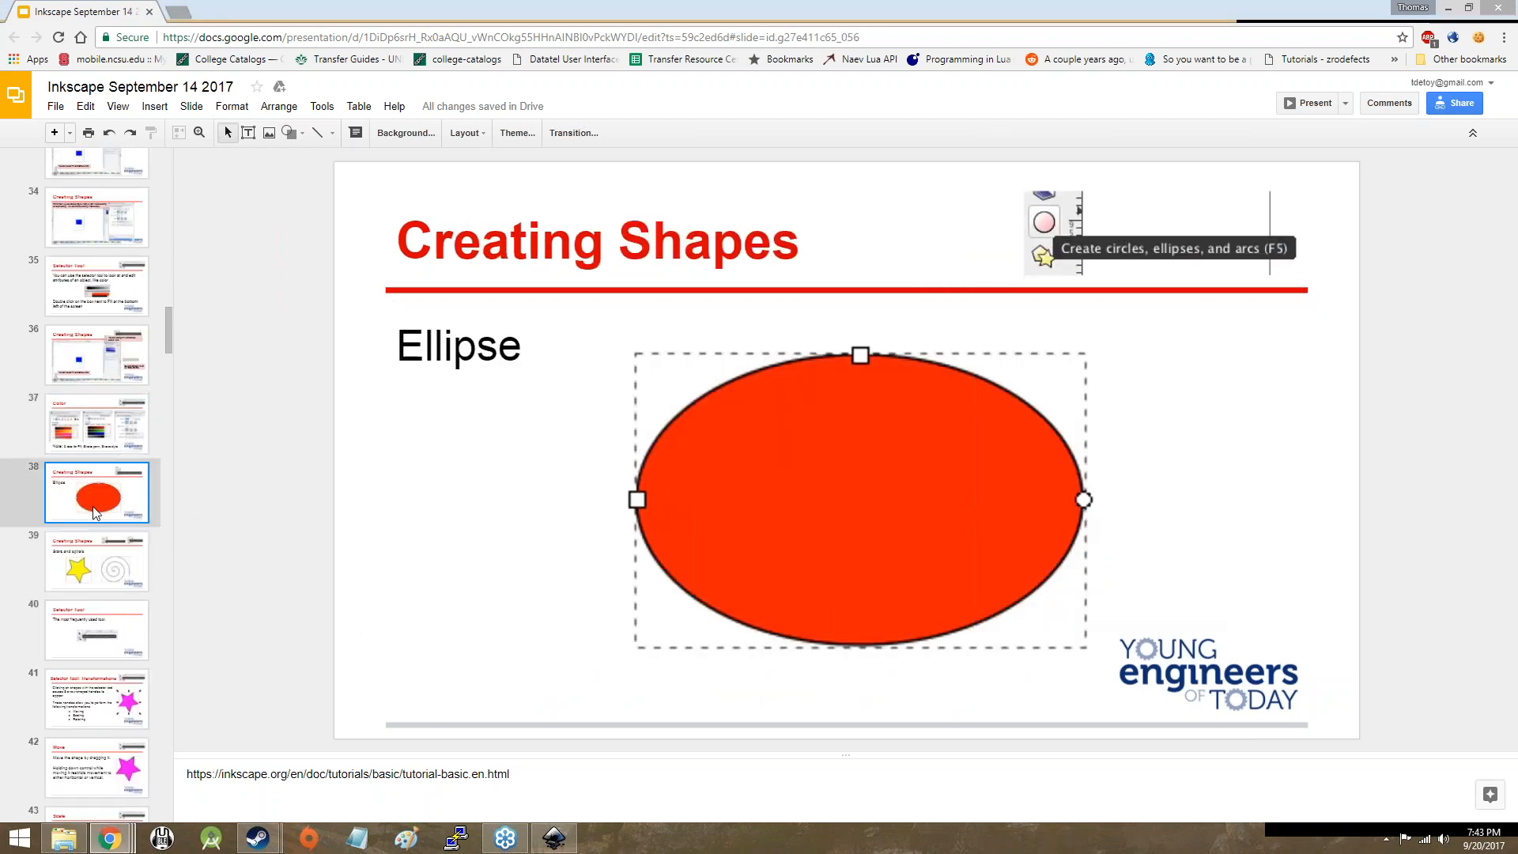
{"action": "key", "text": "Down"}
{"action": "key", "text": "Down"}
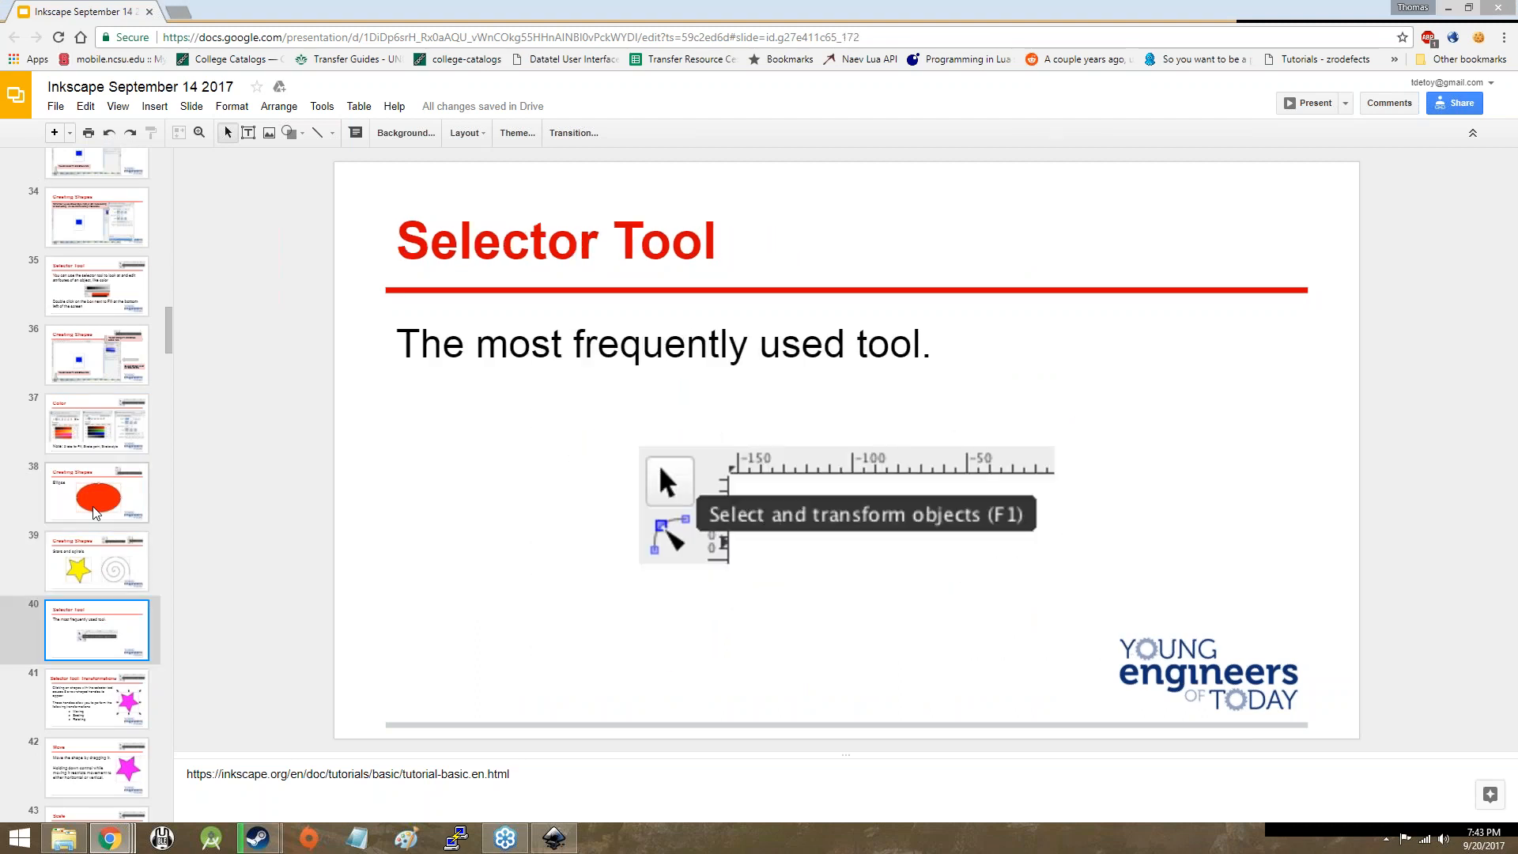
{"action": "key", "text": "Down"}
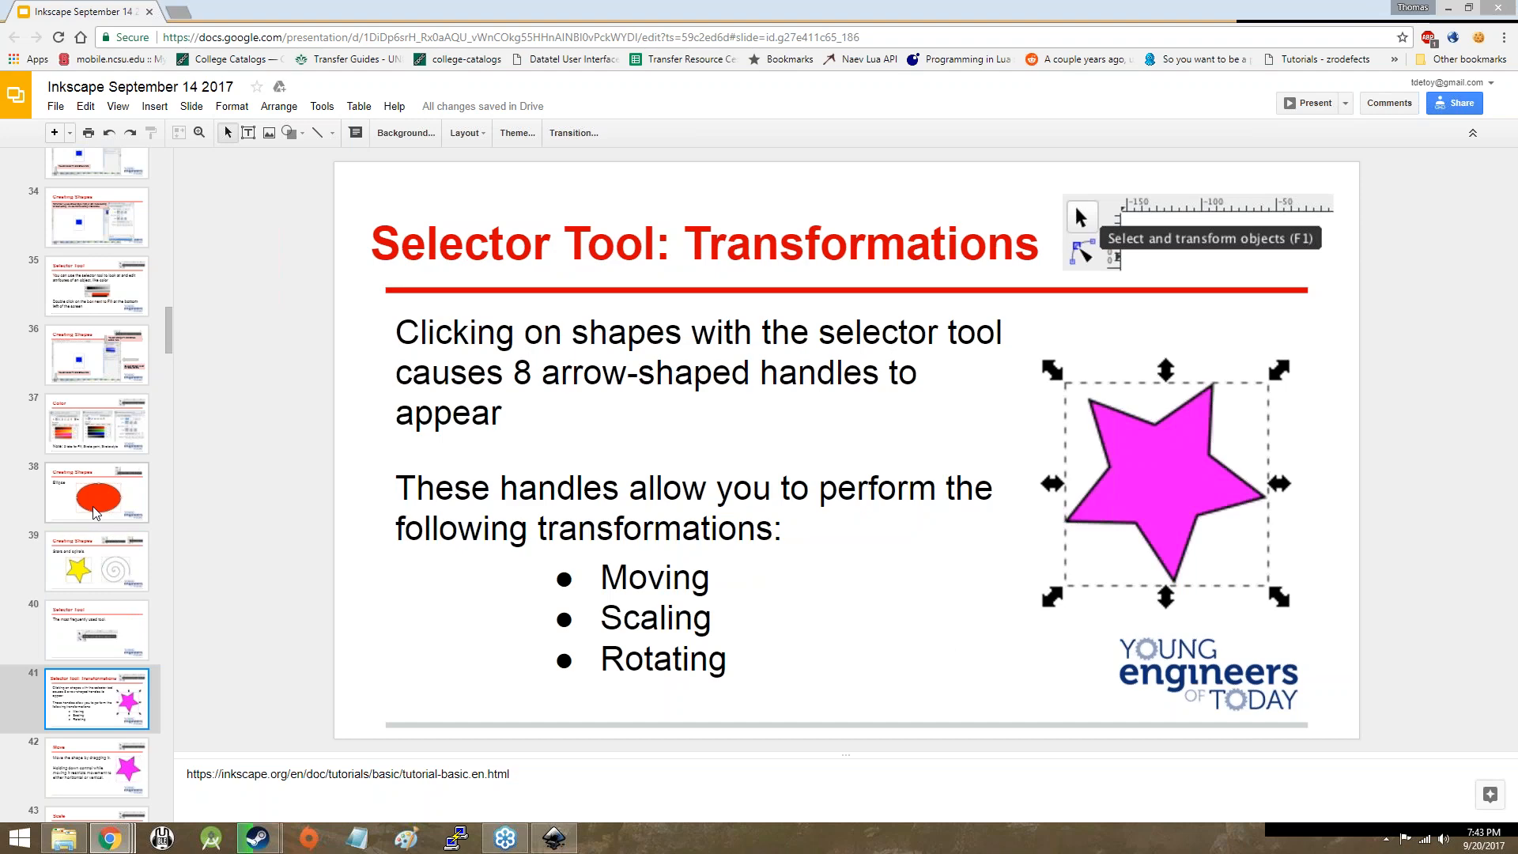
Step: Return to Inkscape and scale the small dark red rounded rectangle beside the large red one down to under 0.001 in
{"action": "key", "text": "alt+Tab"}
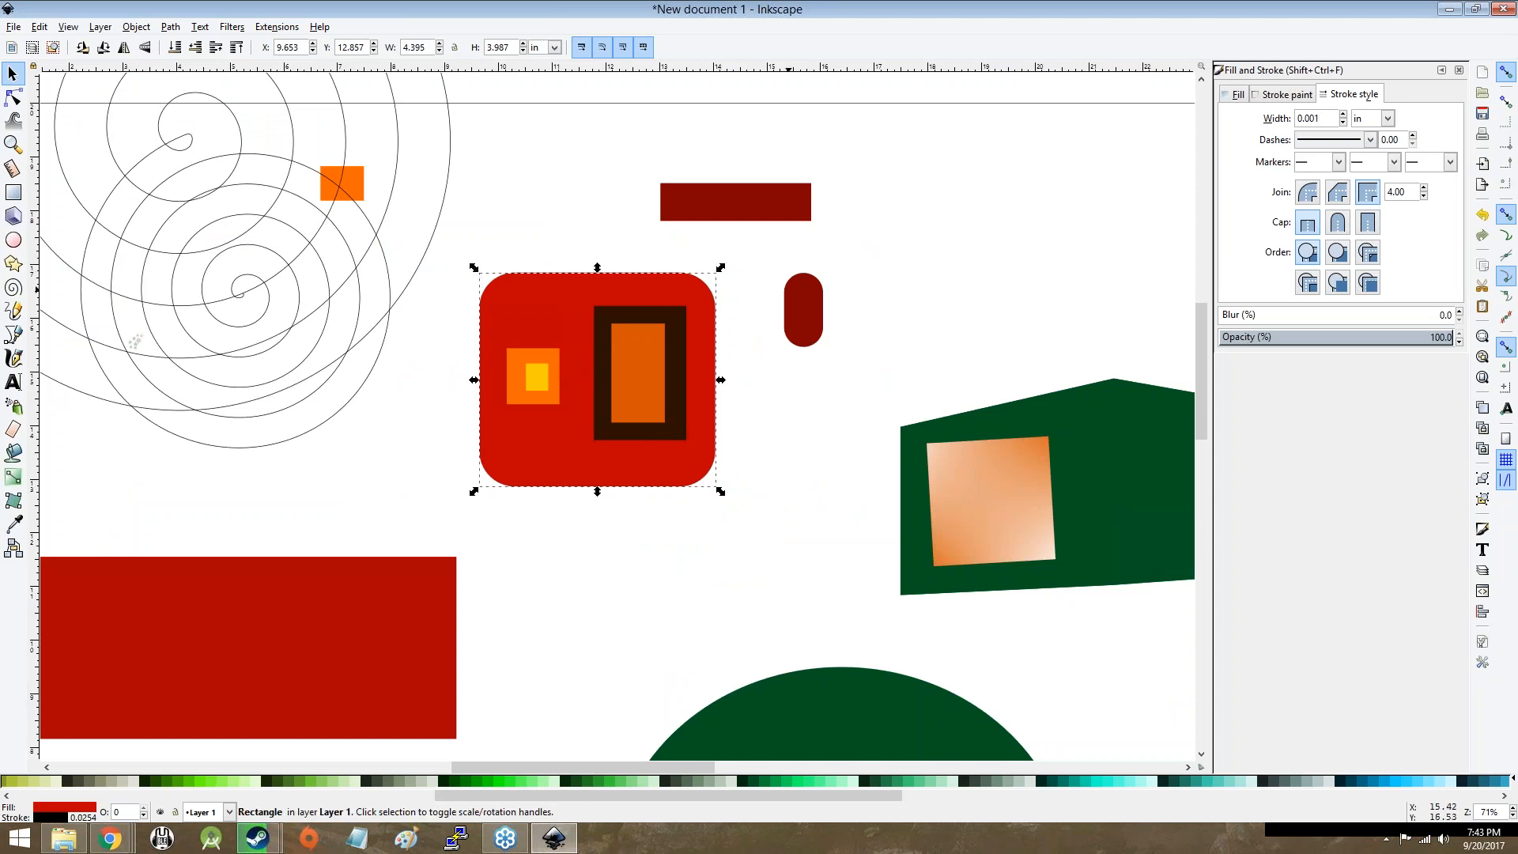
{"action": "left_click", "coordinate": [803, 309]}
{"action": "left_click_drag", "start_coordinate": [826, 349], "coordinate": [872, 329]}
{"action": "left_click_drag", "start_coordinate": [871, 390], "coordinate": [1084, 287]}
{"action": "scroll", "coordinate": [735, 281], "scroll_direction": "up", "scroll_amount": 9}
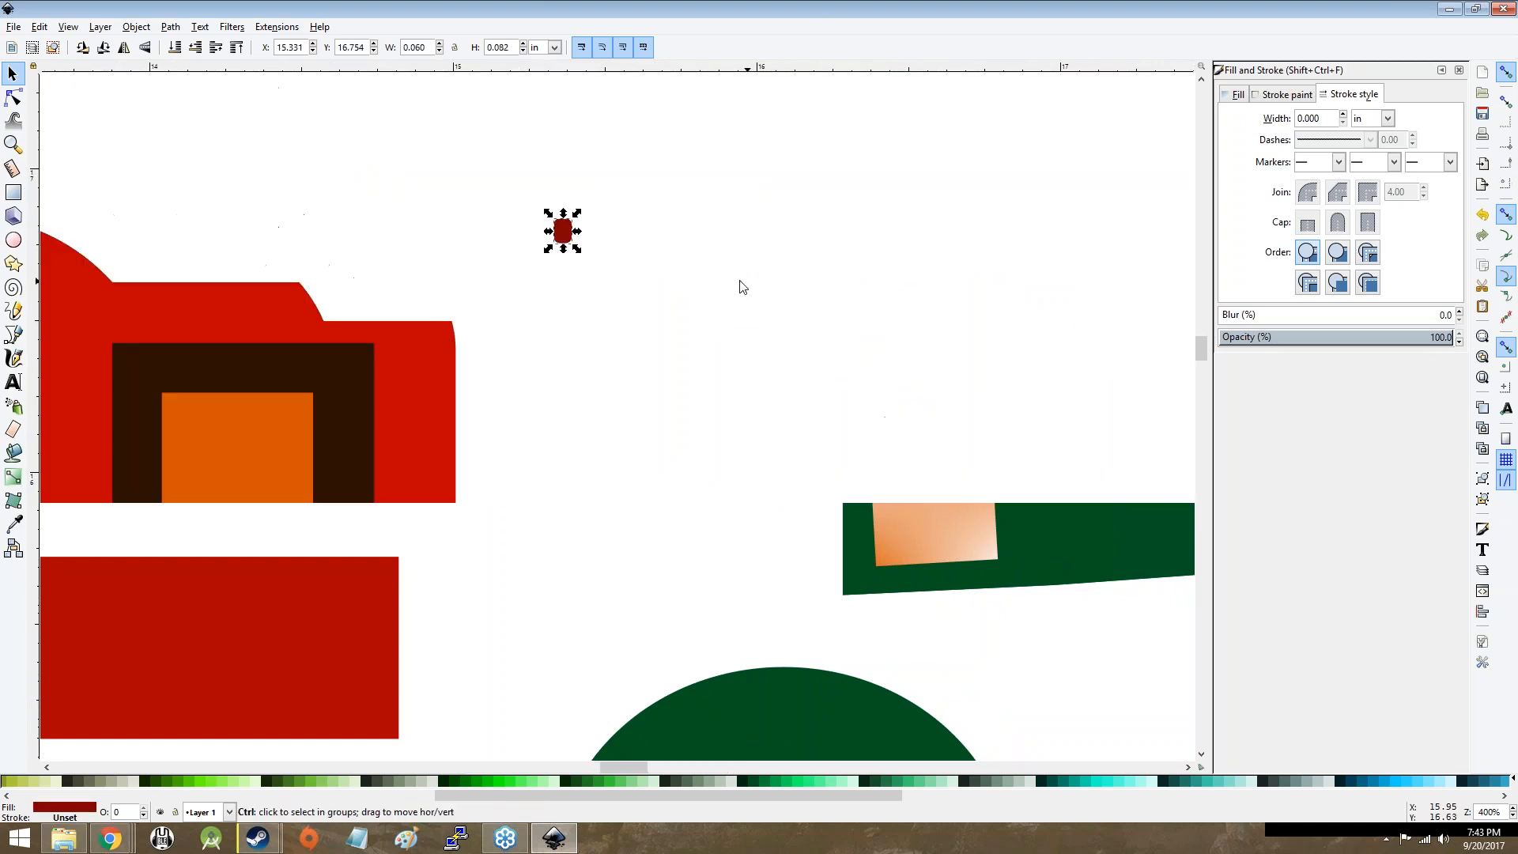
{"action": "left_click_drag", "start_coordinate": [617, 282], "coordinate": [546, 182]}
{"action": "scroll", "coordinate": [508, 185], "scroll_direction": "up", "scroll_amount": 6}
{"action": "scroll", "coordinate": [952, 139], "scroll_direction": "up", "scroll_amount": 1}
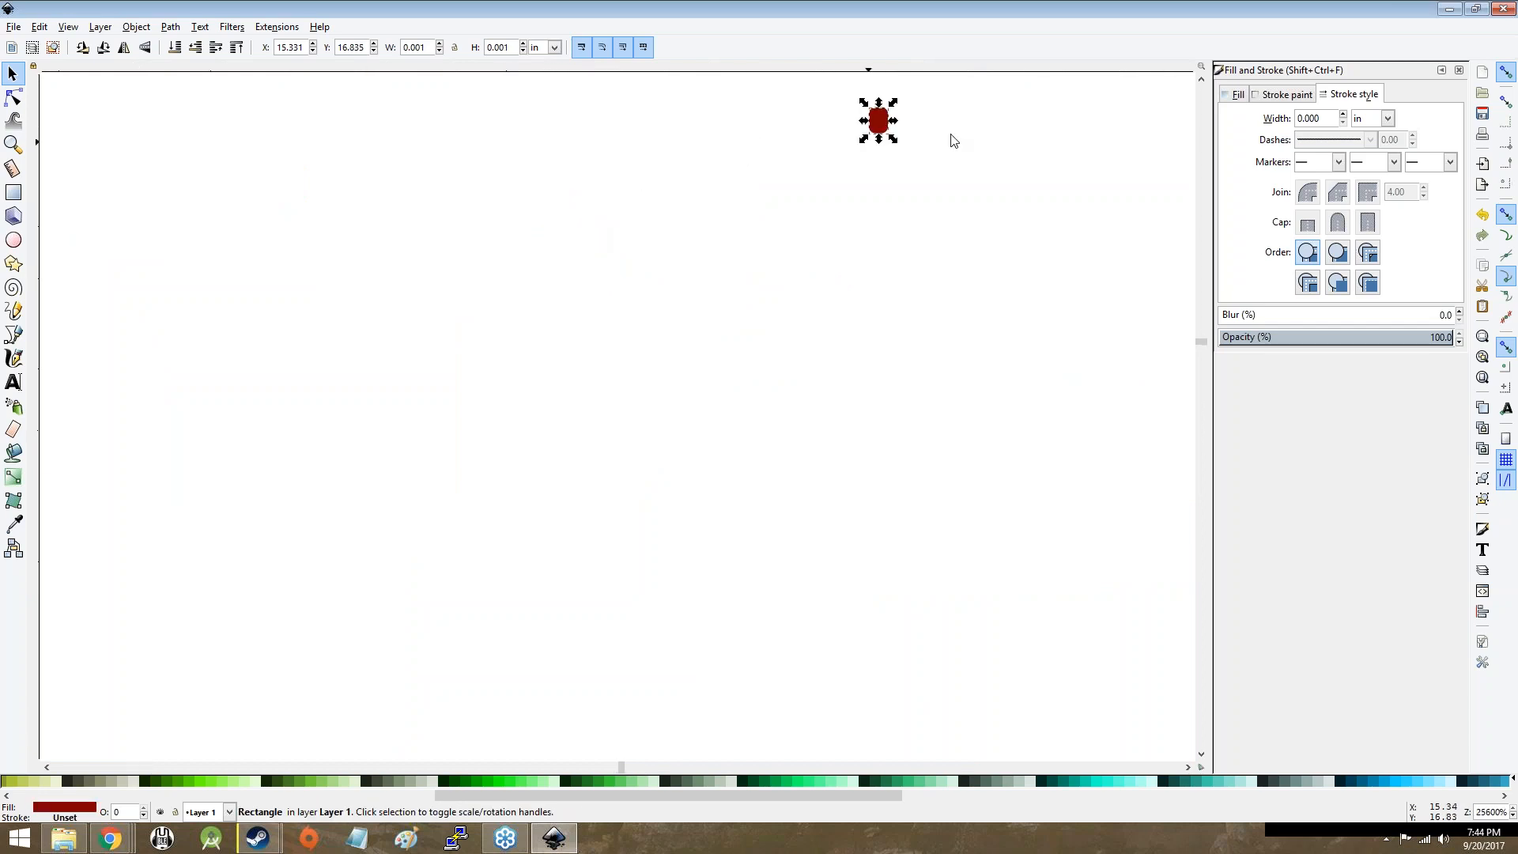
{"action": "left_click_drag", "start_coordinate": [895, 142], "coordinate": [877, 120]}
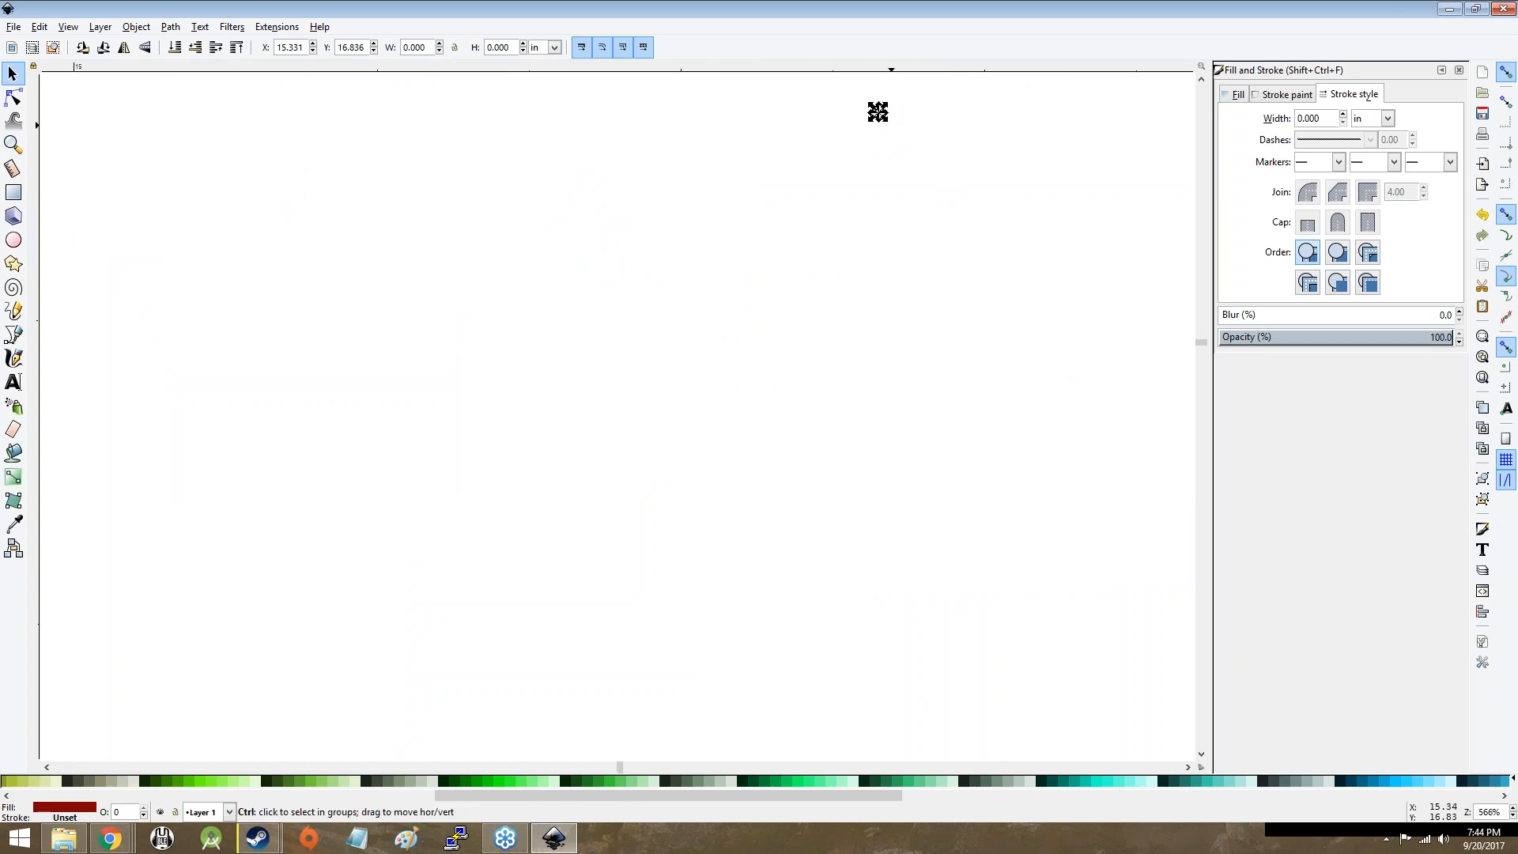
Step: Enlarge the tiny dark red rounded rectangle to about 1.87 x 2.54 in
{"action": "scroll", "coordinate": [880, 116], "scroll_direction": "down", "scroll_amount": 20}
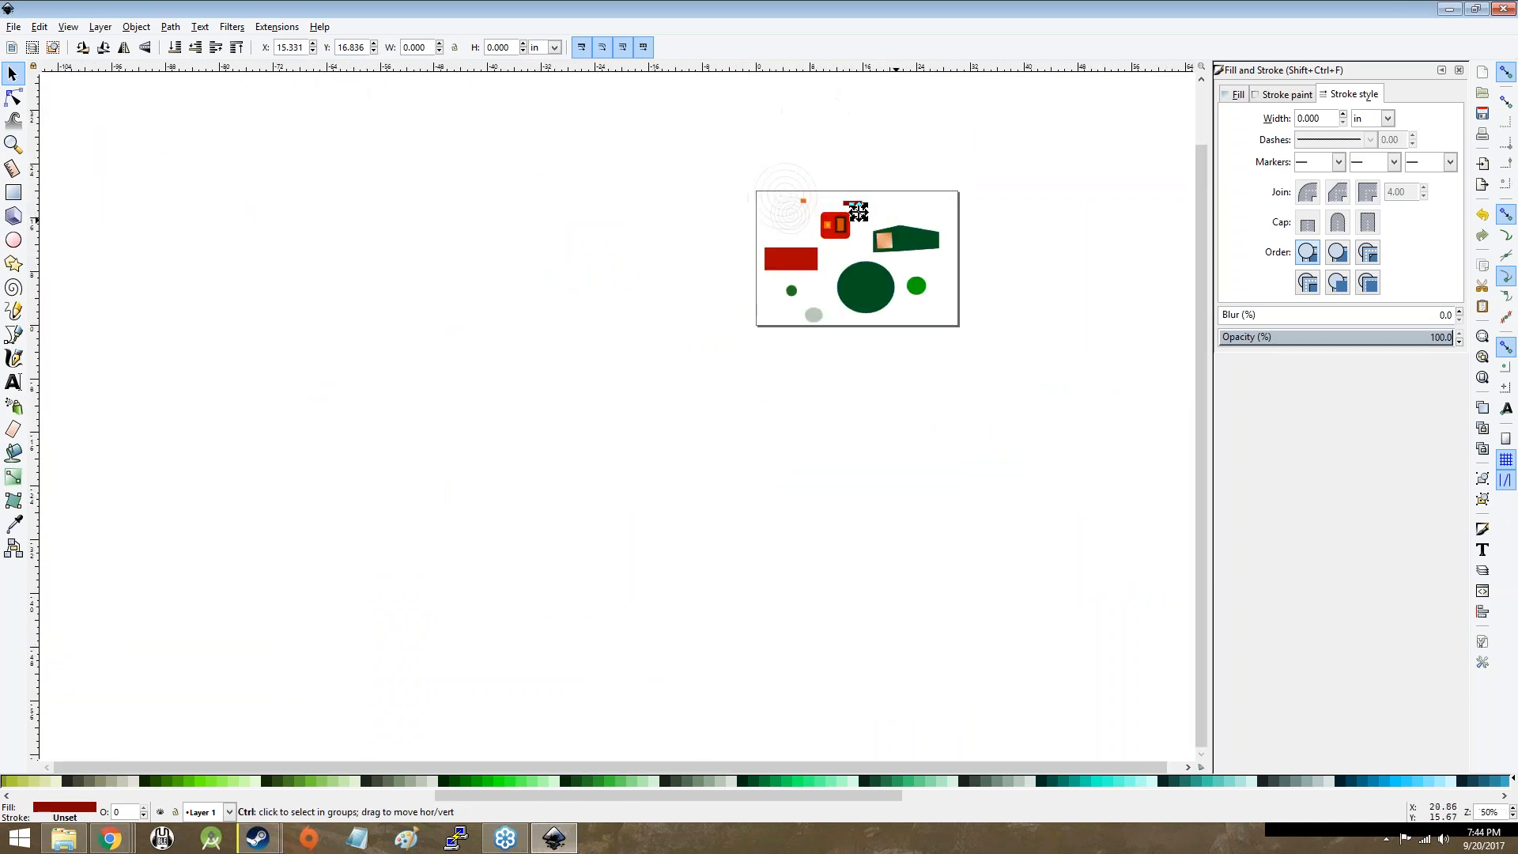
{"action": "scroll", "coordinate": [892, 141], "scroll_direction": "up", "scroll_amount": 7}
{"action": "left_click_drag", "start_coordinate": [474, 149], "coordinate": [629, 339]}
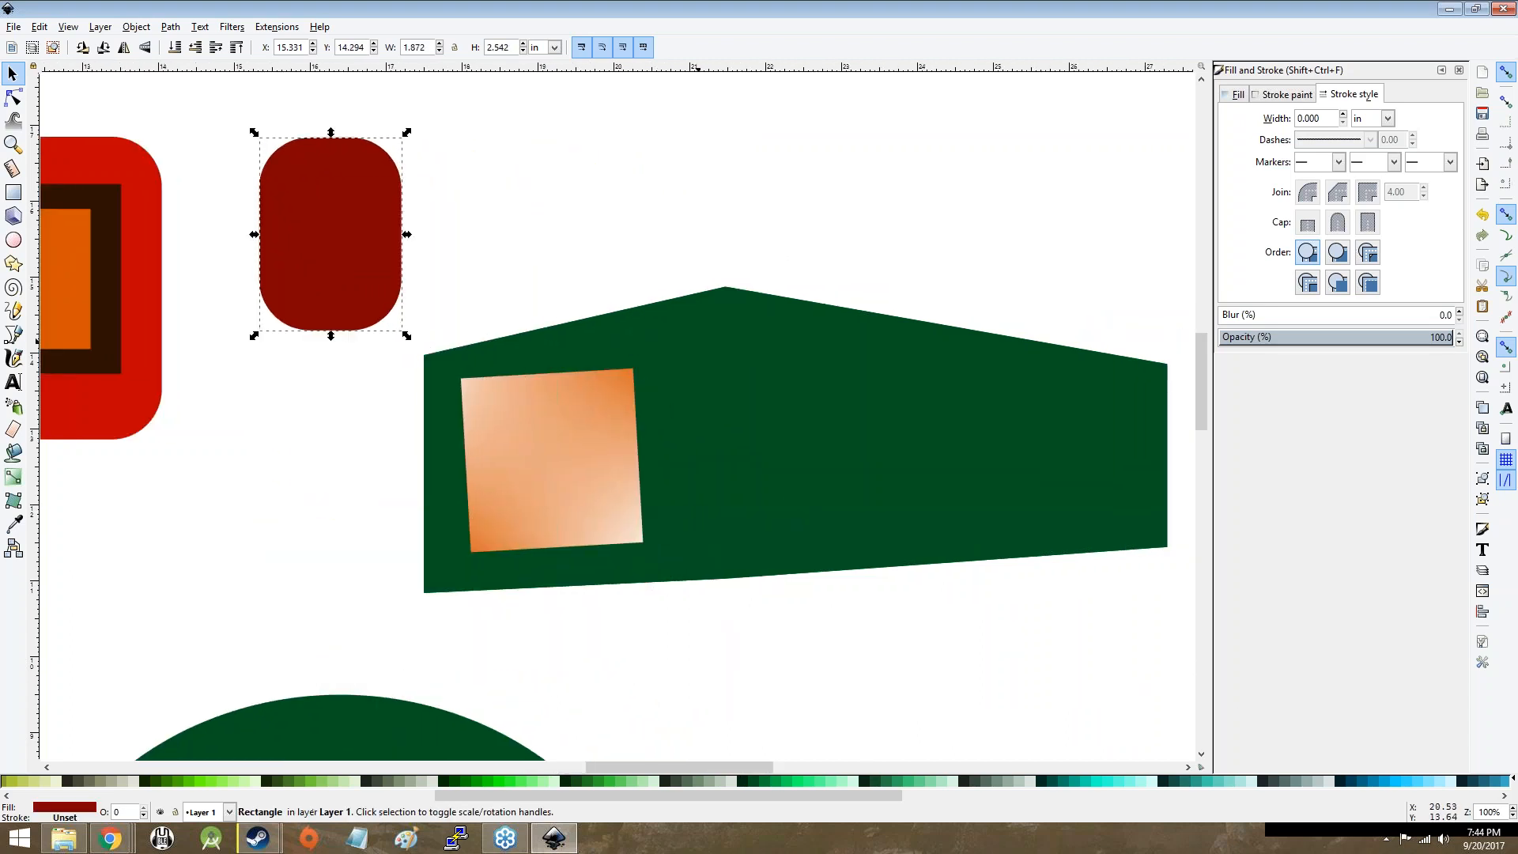
Step: Check the transformations slide, and try rotating the dark red rounded rectangle slightly from a corner rotation handle in Inkscape
{"action": "key", "text": "alt+Tab"}
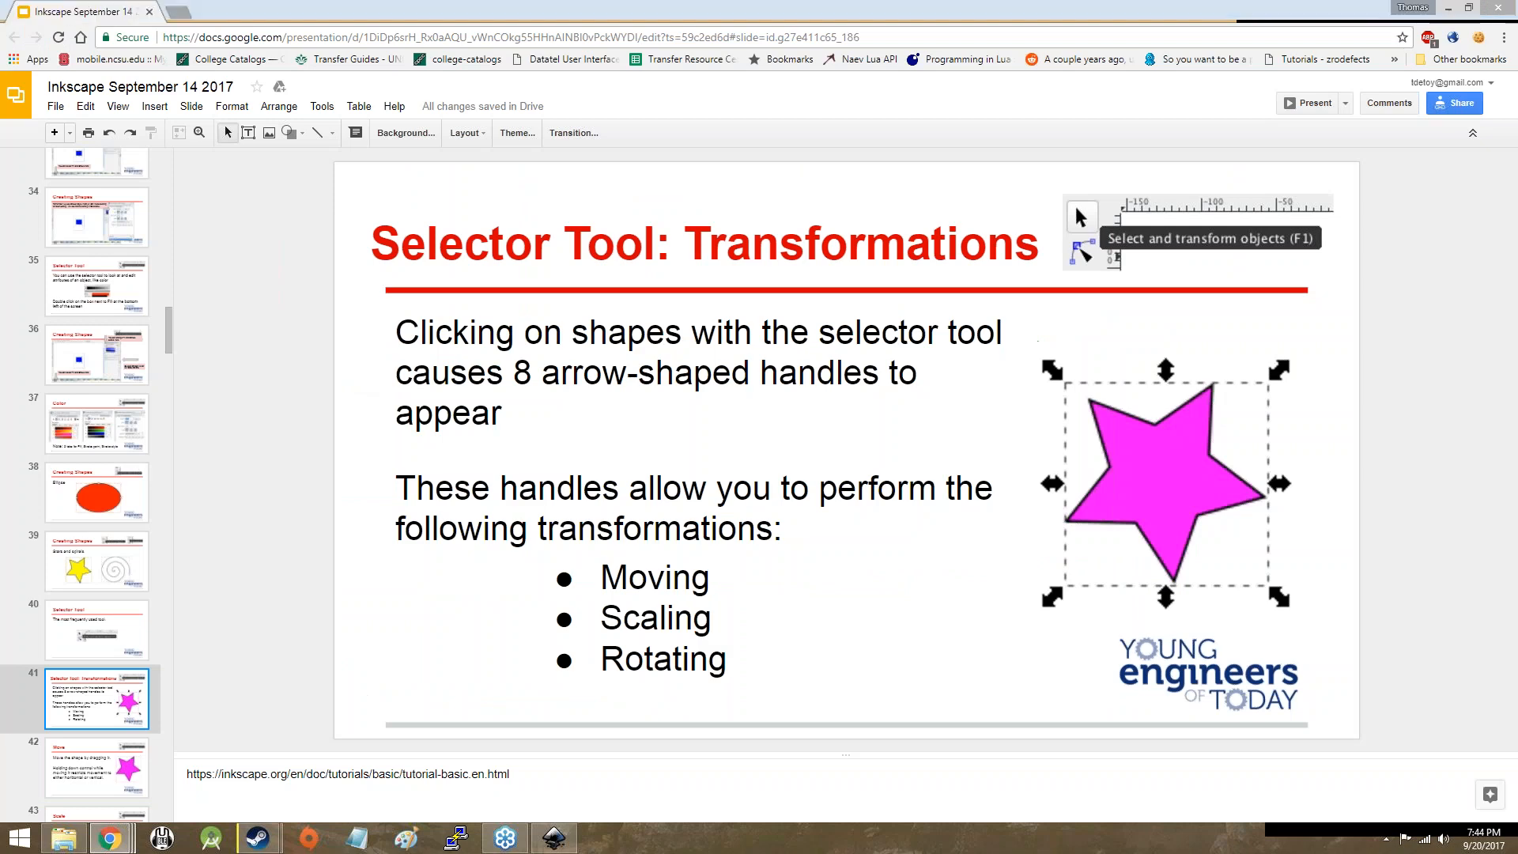
{"action": "key", "text": "alt+Tab"}
{"action": "left_click_drag", "start_coordinate": [435, 284], "coordinate": [663, 370]}
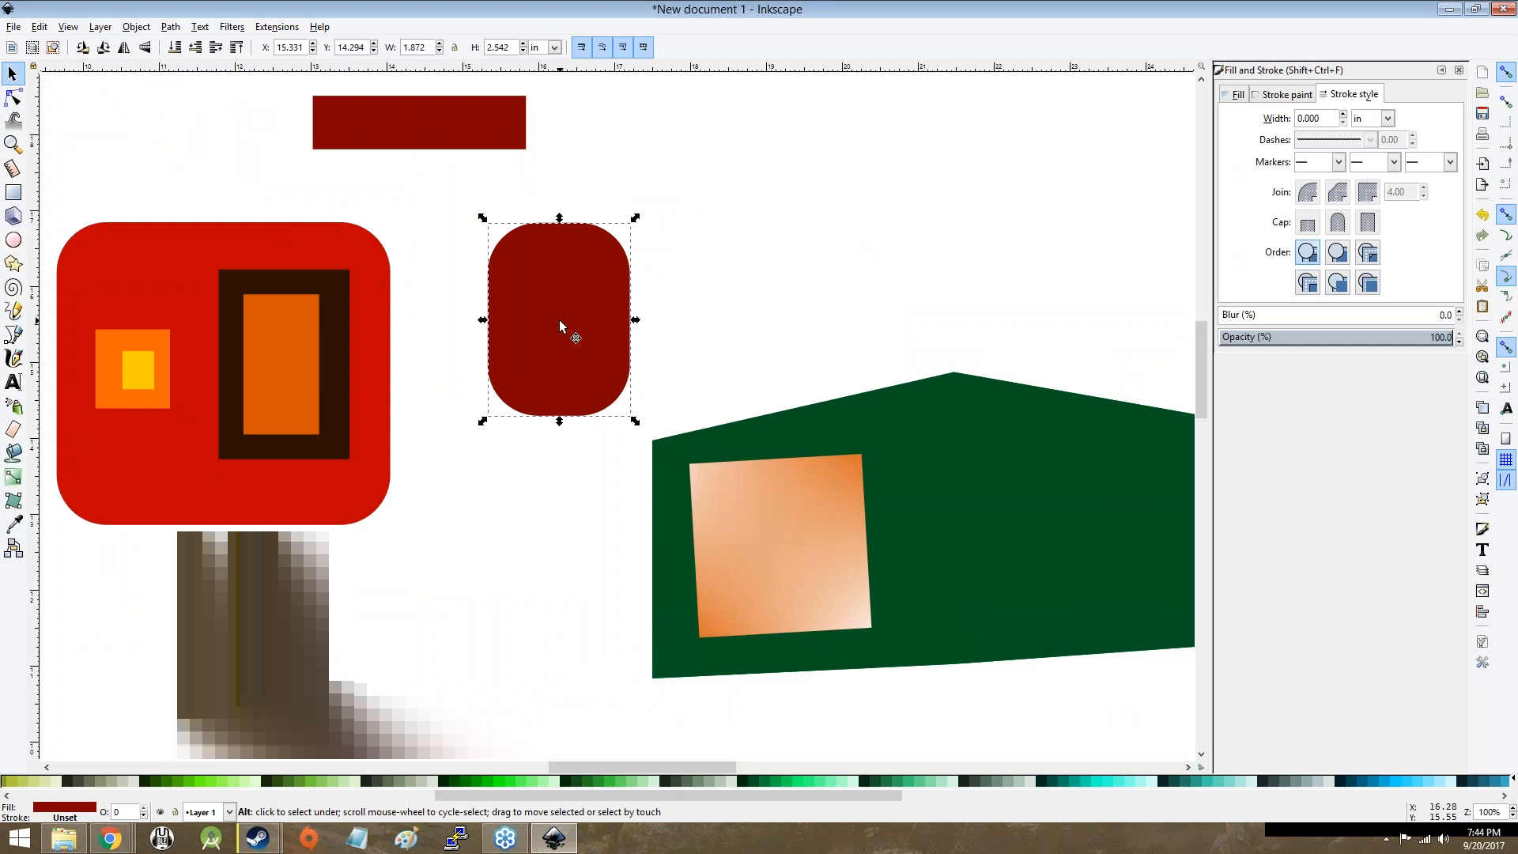
{"action": "left_click", "coordinate": [559, 321]}
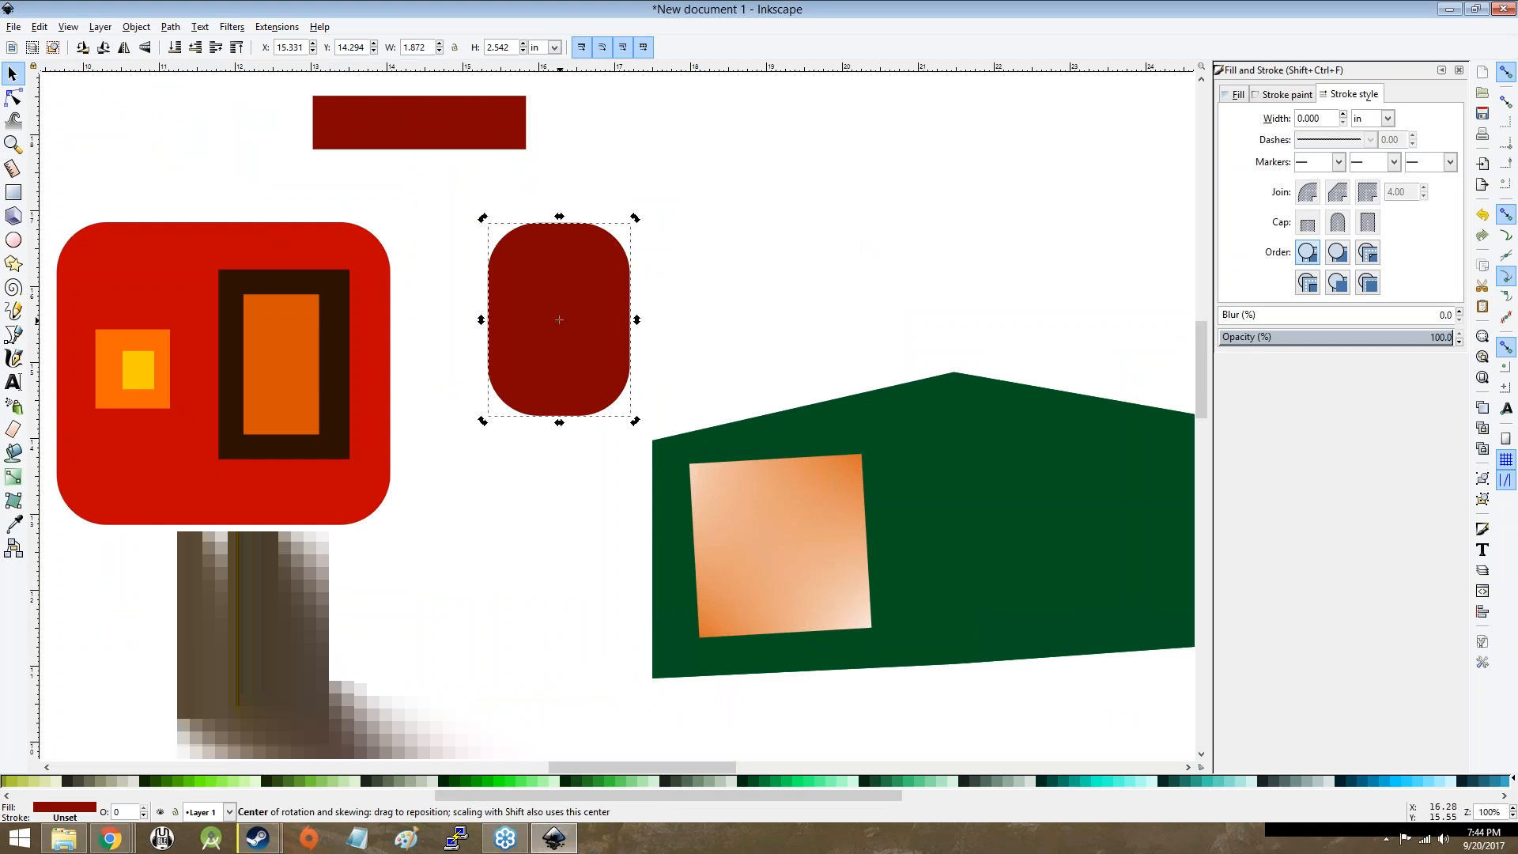
{"action": "mouse_move", "coordinate": [635, 218]}
{"action": "left_mouse_down"}
{"action": "mouse_move", "coordinate": [664, 261]}
{"action": "mouse_move", "coordinate": [673, 346]}
{"action": "mouse_move", "coordinate": [464, 379]}
{"action": "mouse_move", "coordinate": [614, 464]}
{"action": "mouse_move", "coordinate": [586, 501]}
{"action": "mouse_move", "coordinate": [509, 427]}
{"action": "mouse_move", "coordinate": [715, 464]}
{"action": "mouse_move", "coordinate": [820, 95]}
{"action": "mouse_move", "coordinate": [601, 229]}
{"action": "mouse_move", "coordinate": [472, 268]}
{"action": "mouse_move", "coordinate": [695, 237]}
{"action": "mouse_move", "coordinate": [604, 468]}
{"action": "mouse_move", "coordinate": [542, 471]}
{"action": "mouse_move", "coordinate": [398, 353]}
{"action": "mouse_move", "coordinate": [479, 364]}
{"action": "mouse_move", "coordinate": [612, 334]}
{"action": "mouse_move", "coordinate": [601, 385]}
{"action": "mouse_move", "coordinate": [559, 430]}
{"action": "mouse_move", "coordinate": [488, 423]}
{"action": "mouse_move", "coordinate": [433, 351]}
{"action": "mouse_move", "coordinate": [523, 376]}
{"action": "mouse_move", "coordinate": [582, 369]}
{"action": "mouse_move", "coordinate": [627, 336]}
{"action": "mouse_move", "coordinate": [614, 282]}
{"action": "mouse_move", "coordinate": [571, 269]}
{"action": "mouse_move", "coordinate": [444, 342]}
{"action": "mouse_move", "coordinate": [489, 524]}
{"action": "mouse_move", "coordinate": [590, 449]}
{"action": "mouse_move", "coordinate": [613, 259]}
{"action": "mouse_move", "coordinate": [423, 439]}
{"action": "mouse_move", "coordinate": [525, 302]}
{"action": "mouse_move", "coordinate": [583, 382]}
{"action": "mouse_move", "coordinate": [624, 403]}
{"action": "mouse_move", "coordinate": [586, 292]}
{"action": "mouse_move", "coordinate": [580, 399]}
{"action": "mouse_move", "coordinate": [598, 325]}
{"action": "mouse_move", "coordinate": [677, 282]}
{"action": "mouse_move", "coordinate": [648, 240]}
{"action": "mouse_move", "coordinate": [615, 231]}
{"action": "mouse_move", "coordinate": [632, 231]}
{"action": "left_mouse_up"}
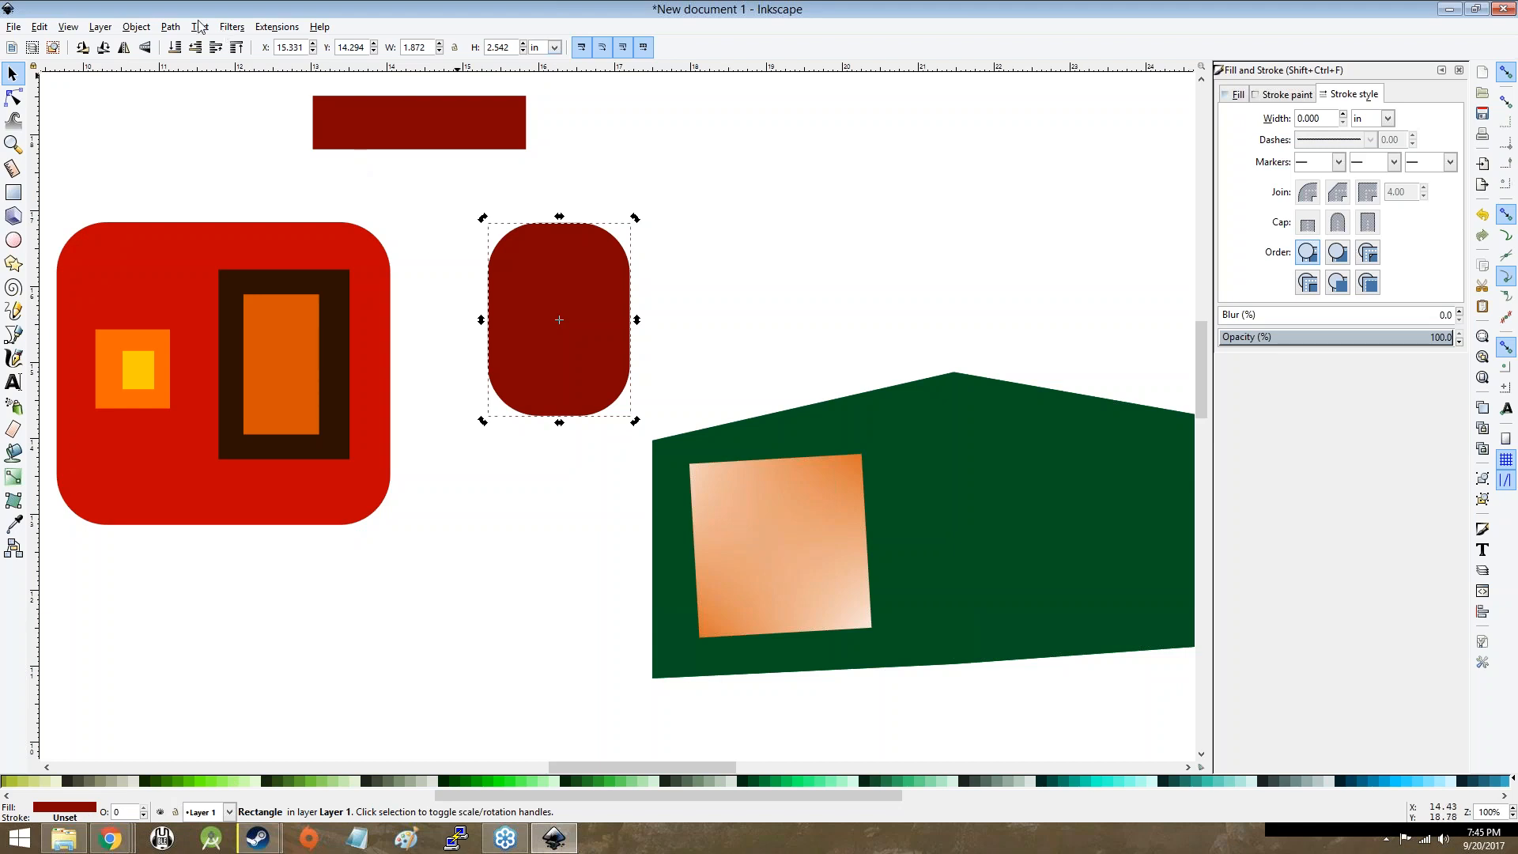
{"action": "left_click", "coordinate": [170, 27]}
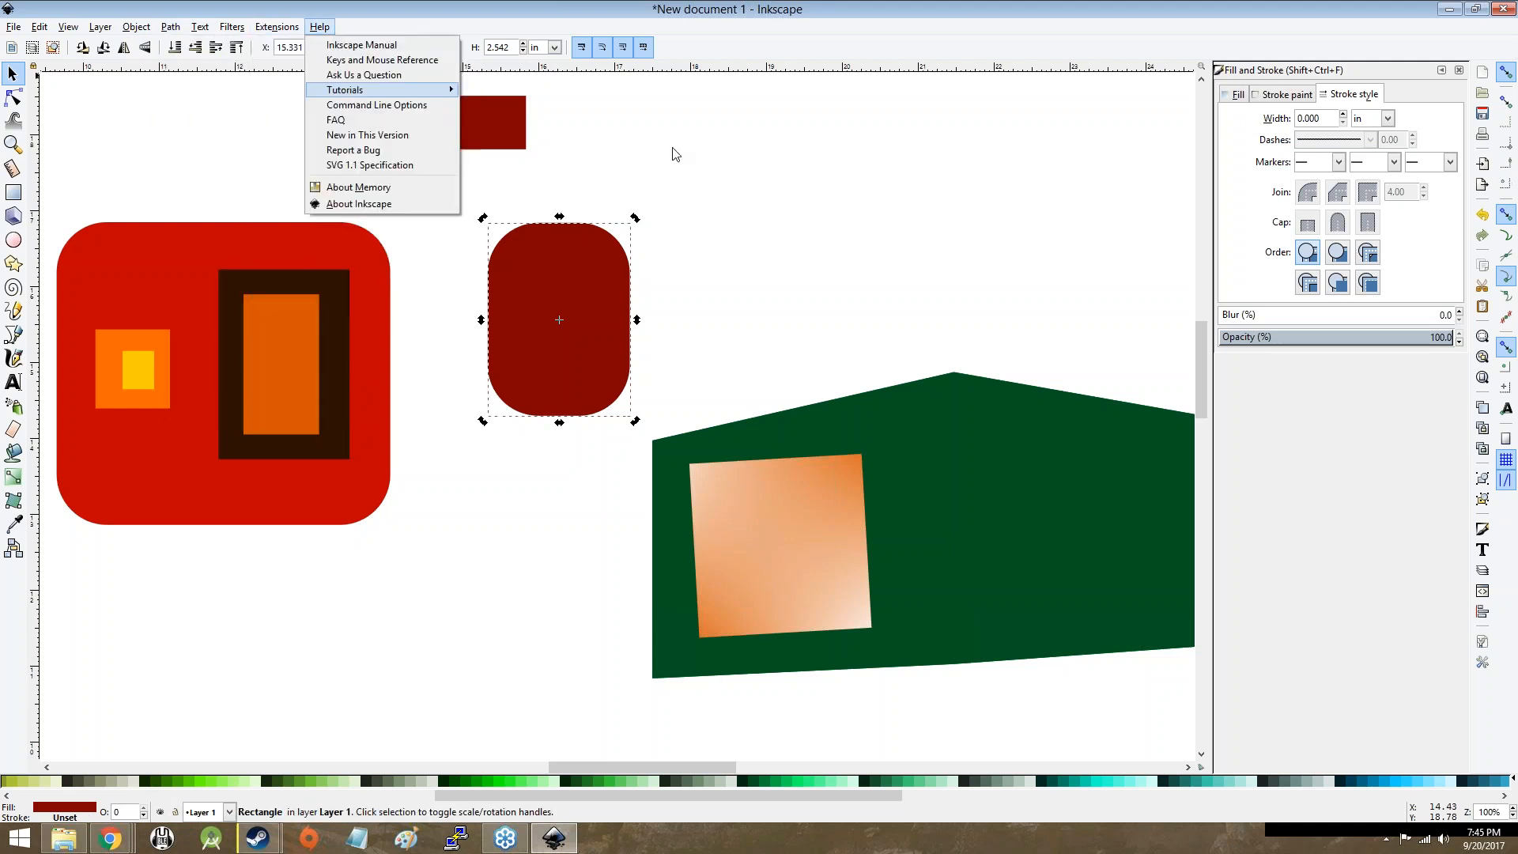
{"action": "left_click", "coordinate": [734, 222]}
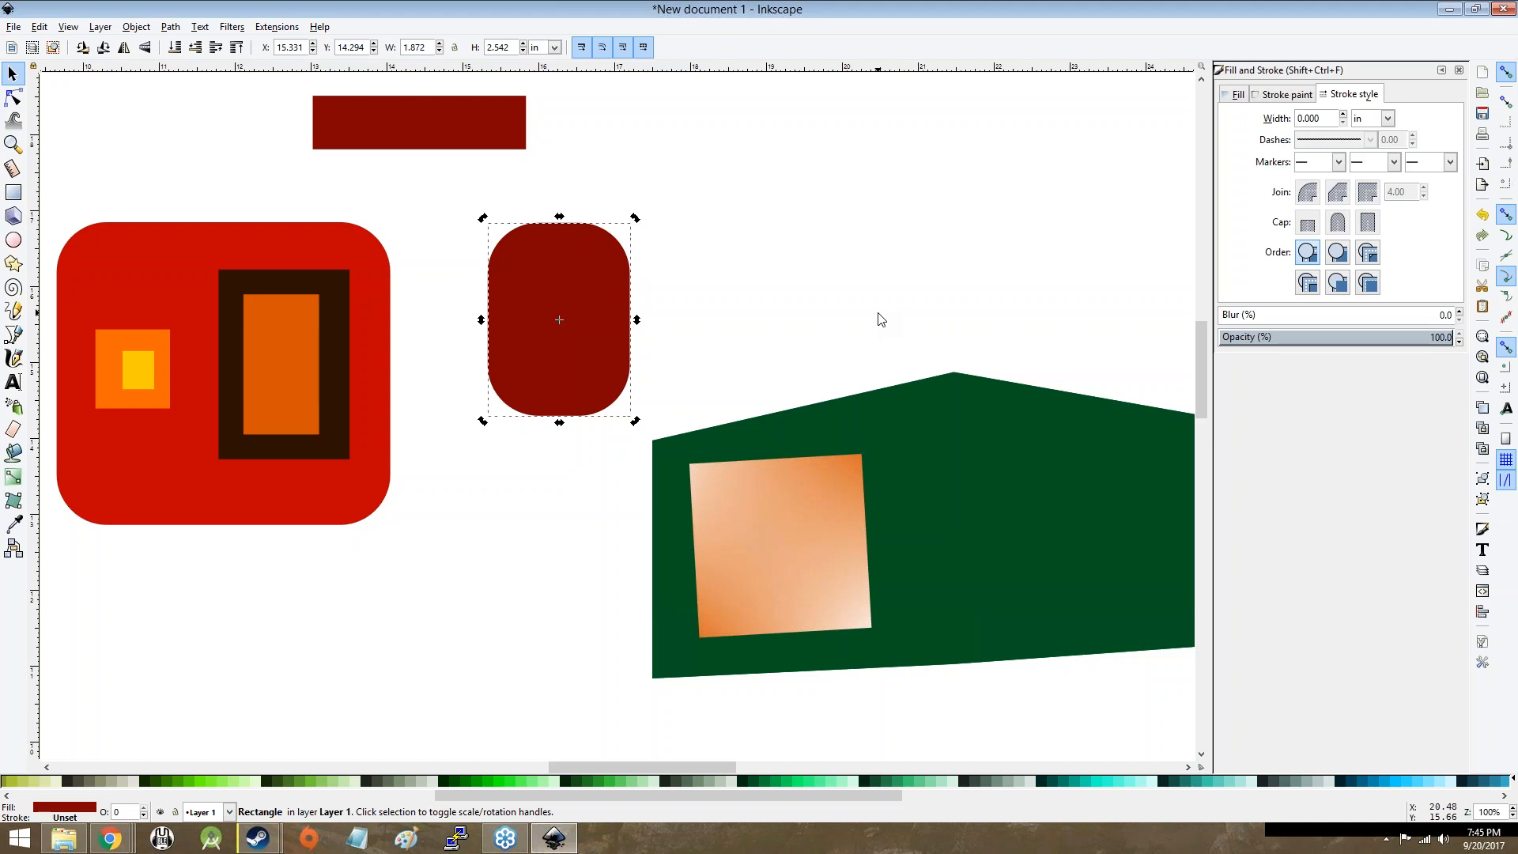
Step: Switch to the Google Slides presentation and read the Move slide
{"action": "key", "text": "alt+Tab"}
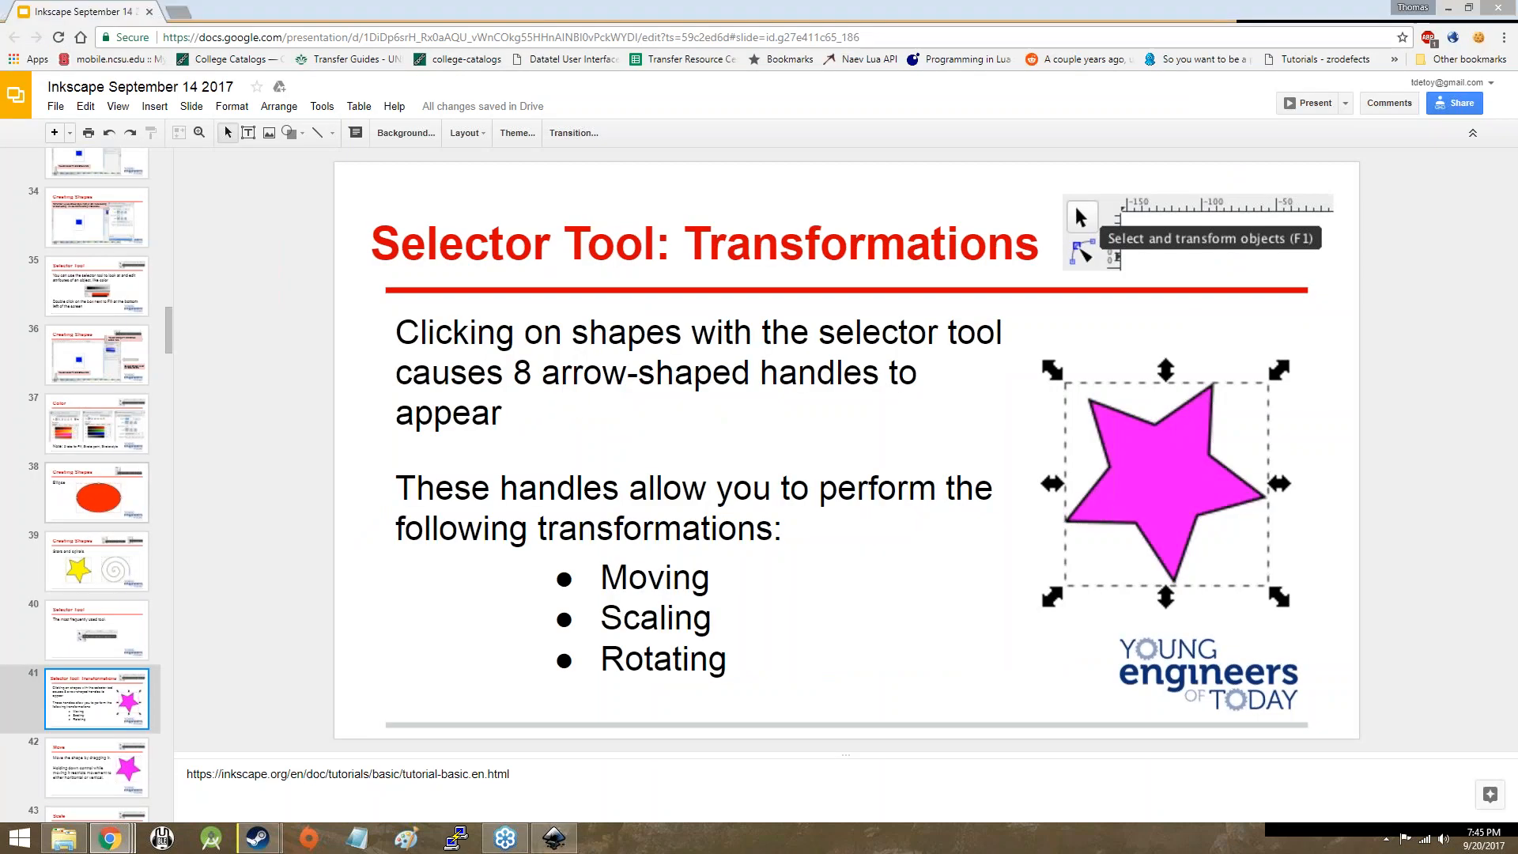
{"action": "scroll", "coordinate": [86, 625], "scroll_direction": "down", "scroll_amount": 2}
{"action": "left_click", "coordinate": [86, 609]}
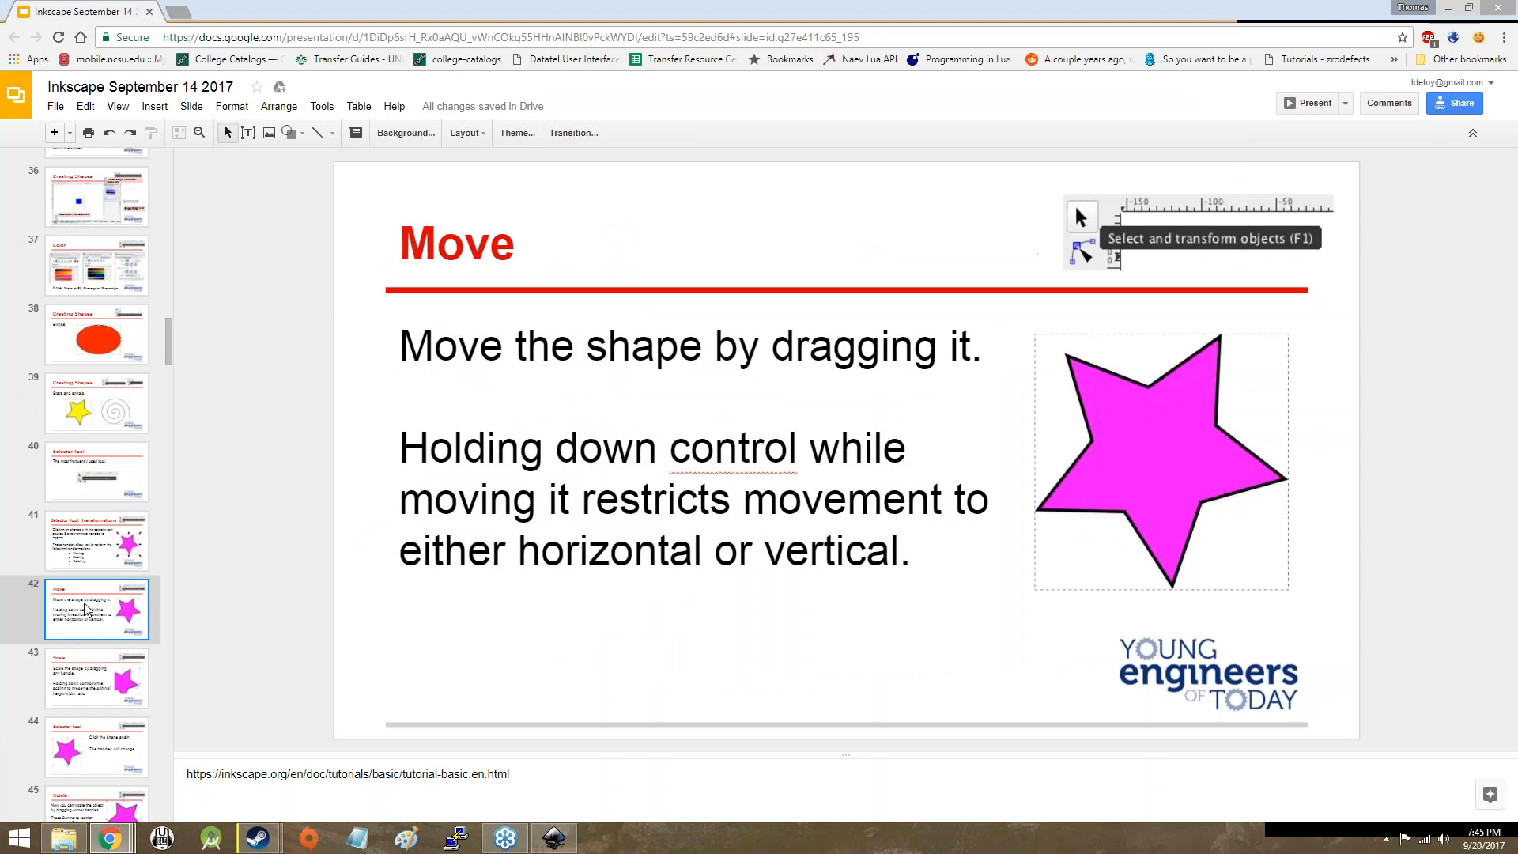
Step: Move the dark red rounded rectangle around the page in Inkscape, and undo, redo and again undo the last move
{"action": "key", "text": "alt+Tab"}
{"action": "left_click_drag", "start_coordinate": [606, 300], "coordinate": [639, 767]}
{"action": "key", "text": "alt+Tab"}
{"action": "key", "text": "alt+Tab"}
{"action": "left_click_drag", "start_coordinate": [1081, 762], "coordinate": [799, 344]}
{"action": "key", "text": "ctrl+z"}
{"action": "key", "text": "ctrl+shift+z"}
{"action": "key", "text": "ctrl+z"}
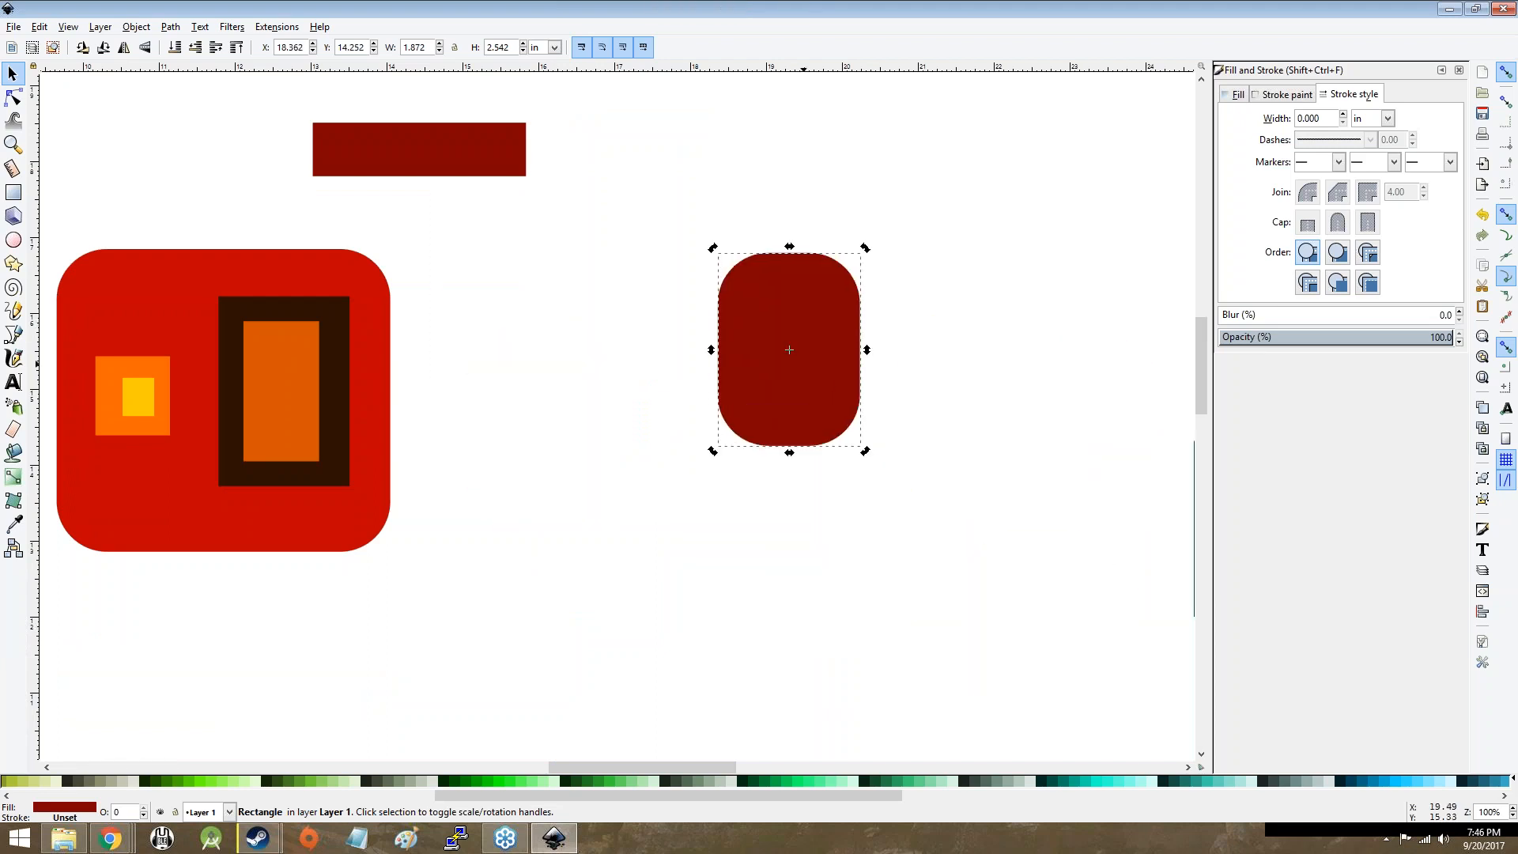
{"action": "scroll", "coordinate": [835, 452], "scroll_direction": "down", "scroll_amount": 4}
{"action": "scroll", "coordinate": [836, 453], "scroll_direction": "right", "scroll_amount": 4}
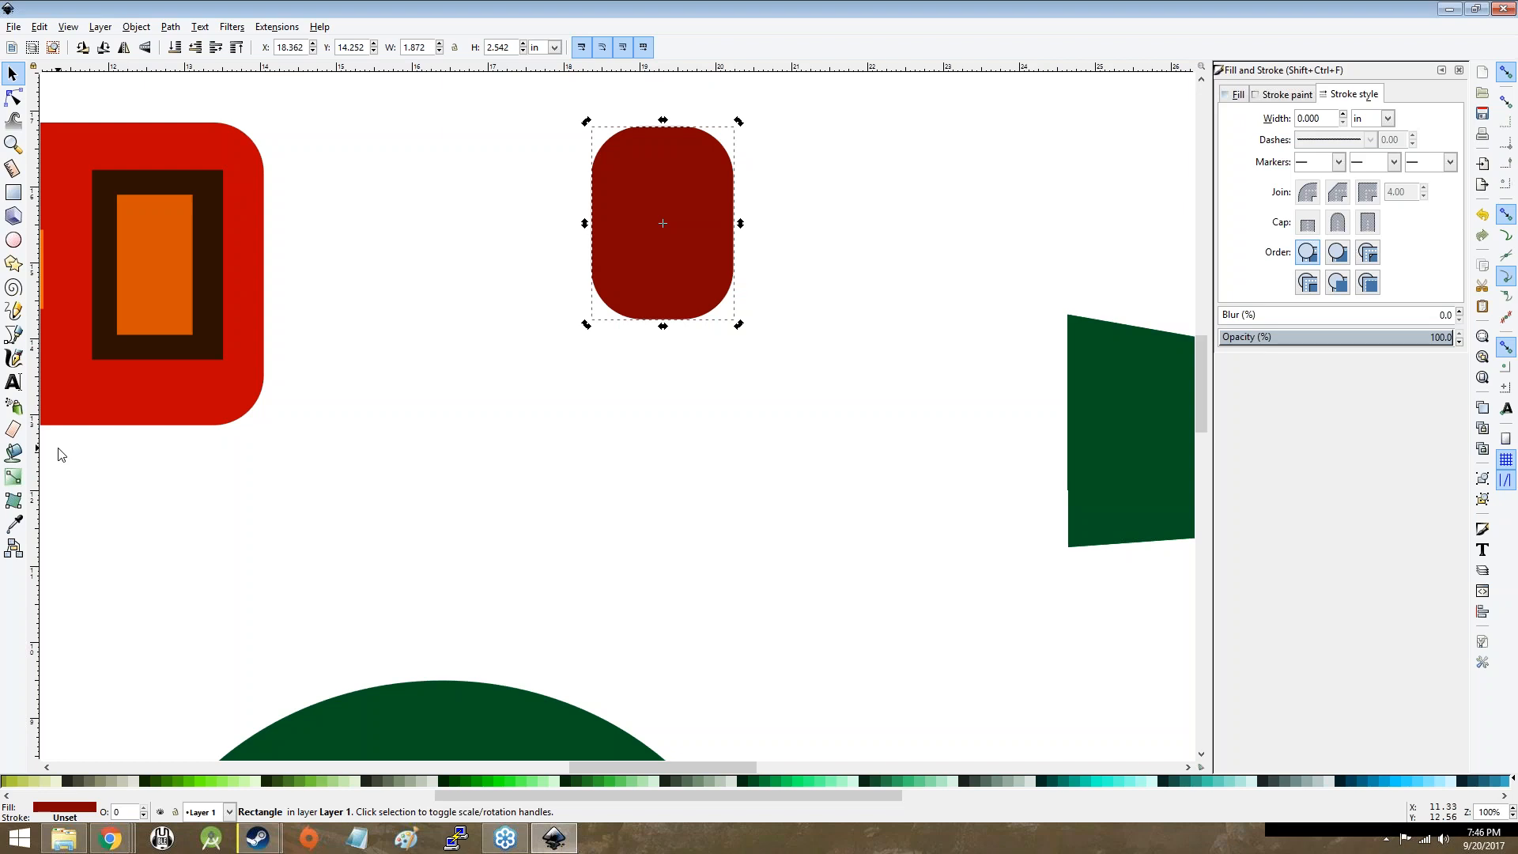
Step: Review the Scale, Selector Tool and Rotate slides up to XY Coordinates, Width/Height in Google Slides
{"action": "key", "text": "alt+Tab"}
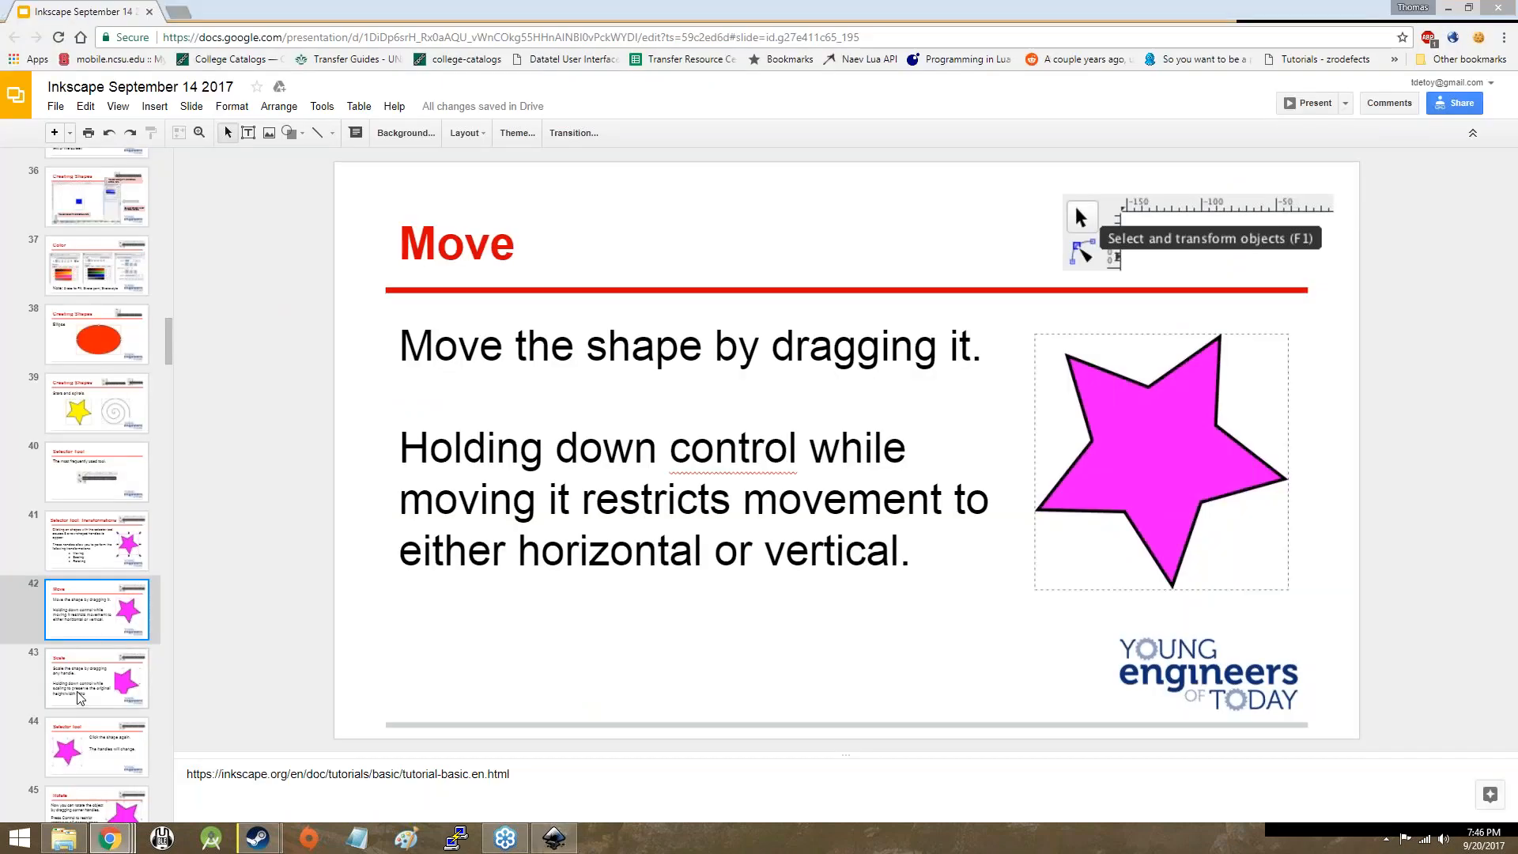
{"action": "left_click", "coordinate": [80, 697]}
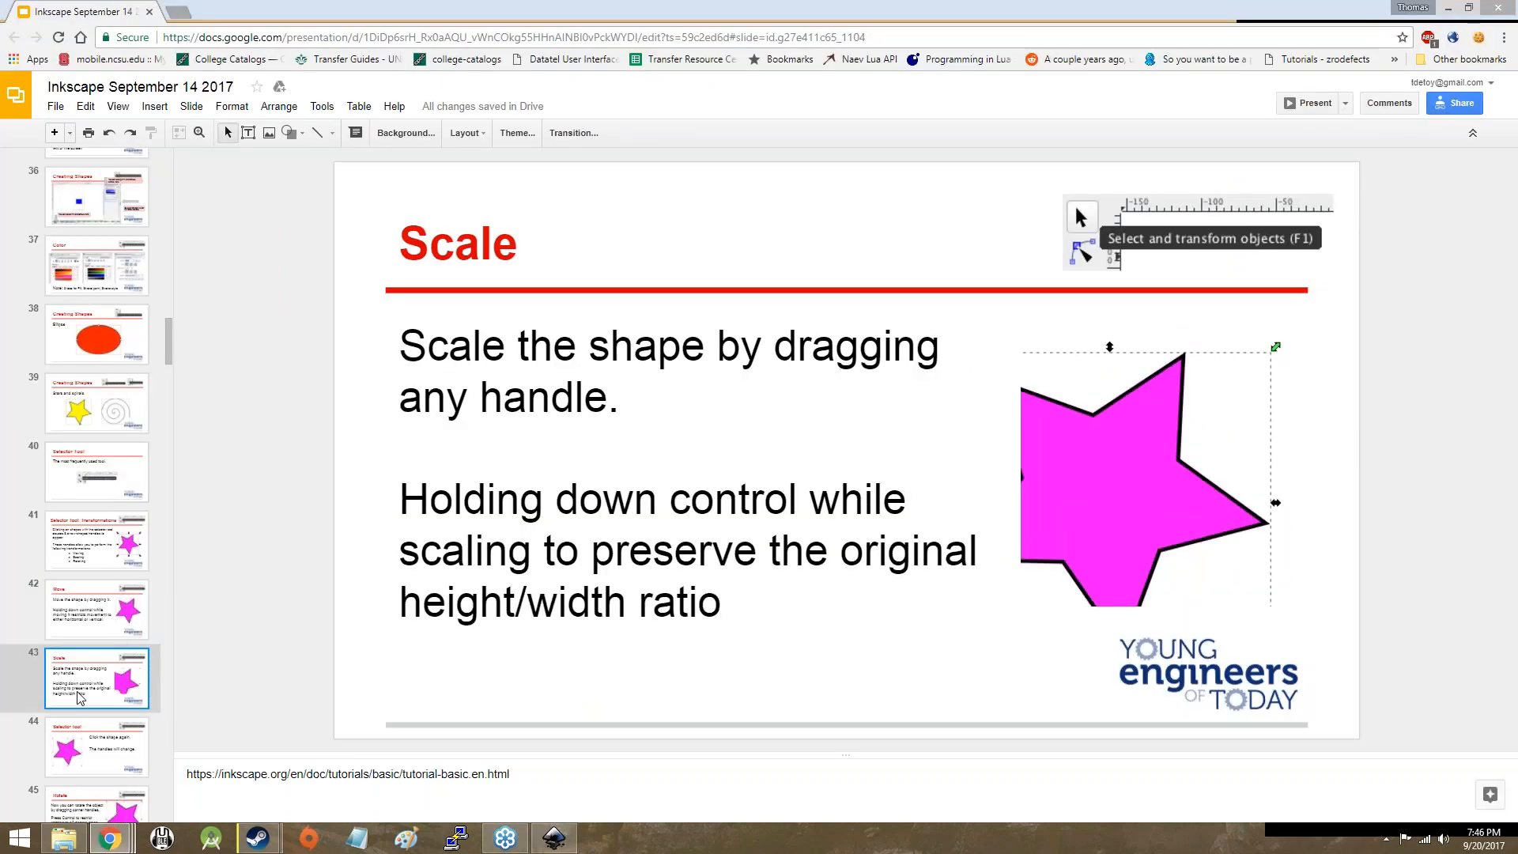
{"action": "scroll", "coordinate": [80, 697], "scroll_direction": "down", "scroll_amount": 2}
{"action": "left_click", "coordinate": [89, 619]}
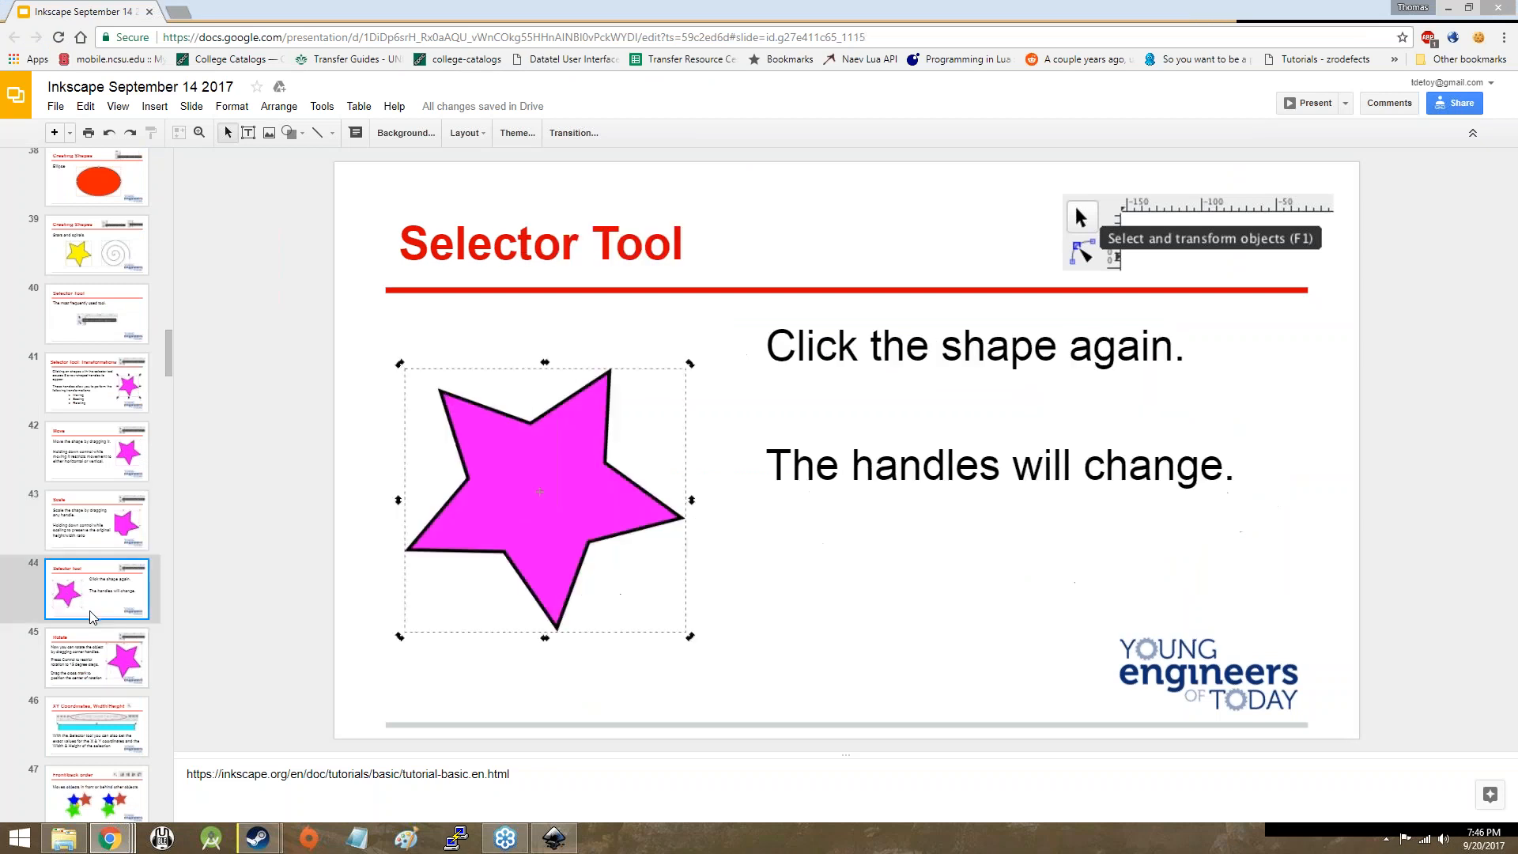
{"action": "left_click", "coordinate": [83, 653]}
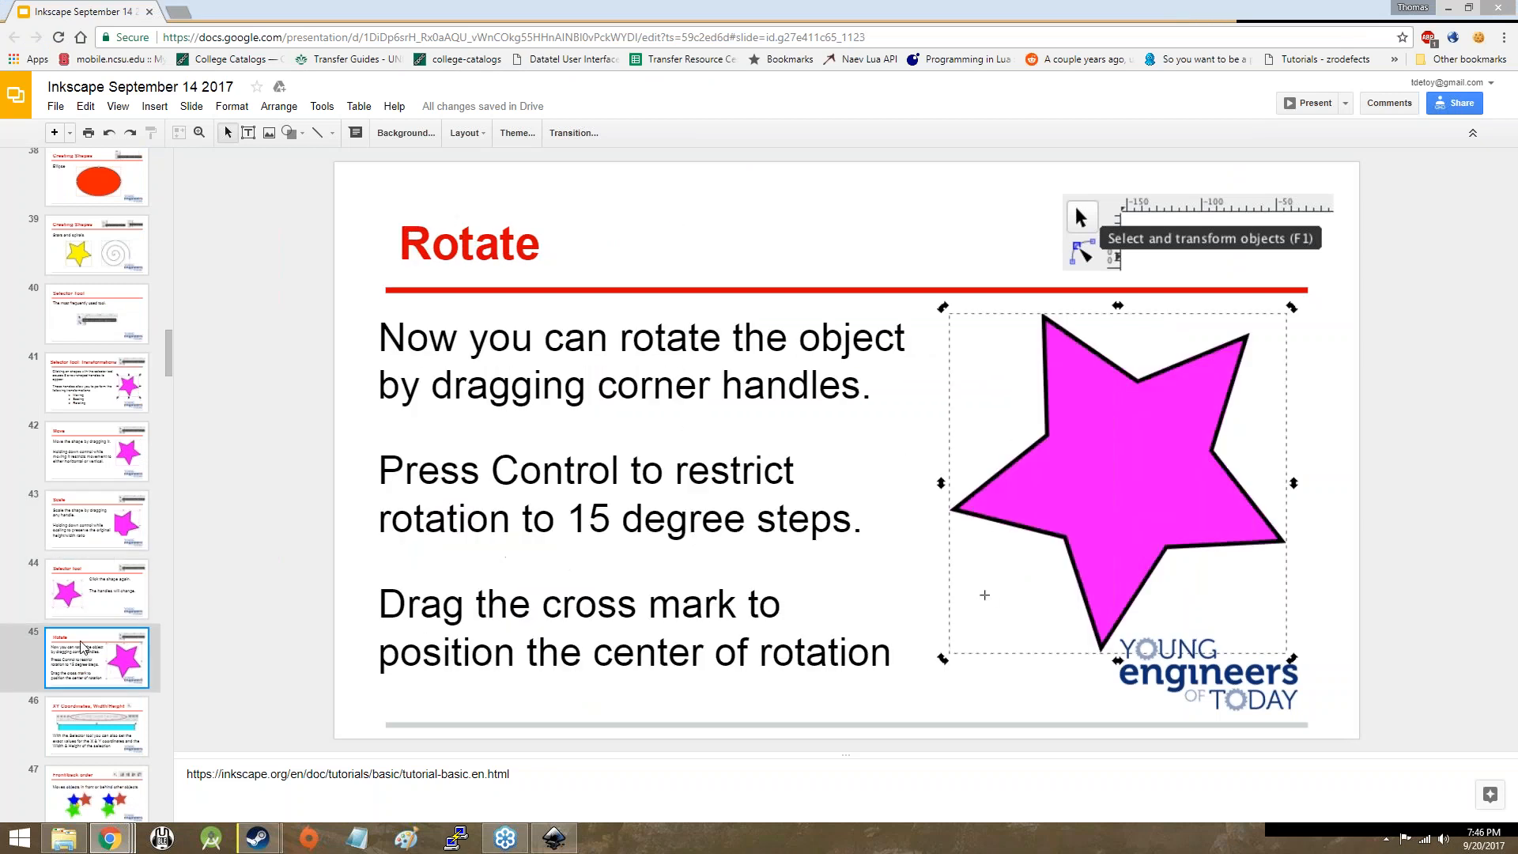
{"action": "scroll", "coordinate": [82, 647], "scroll_direction": "down", "scroll_amount": 4}
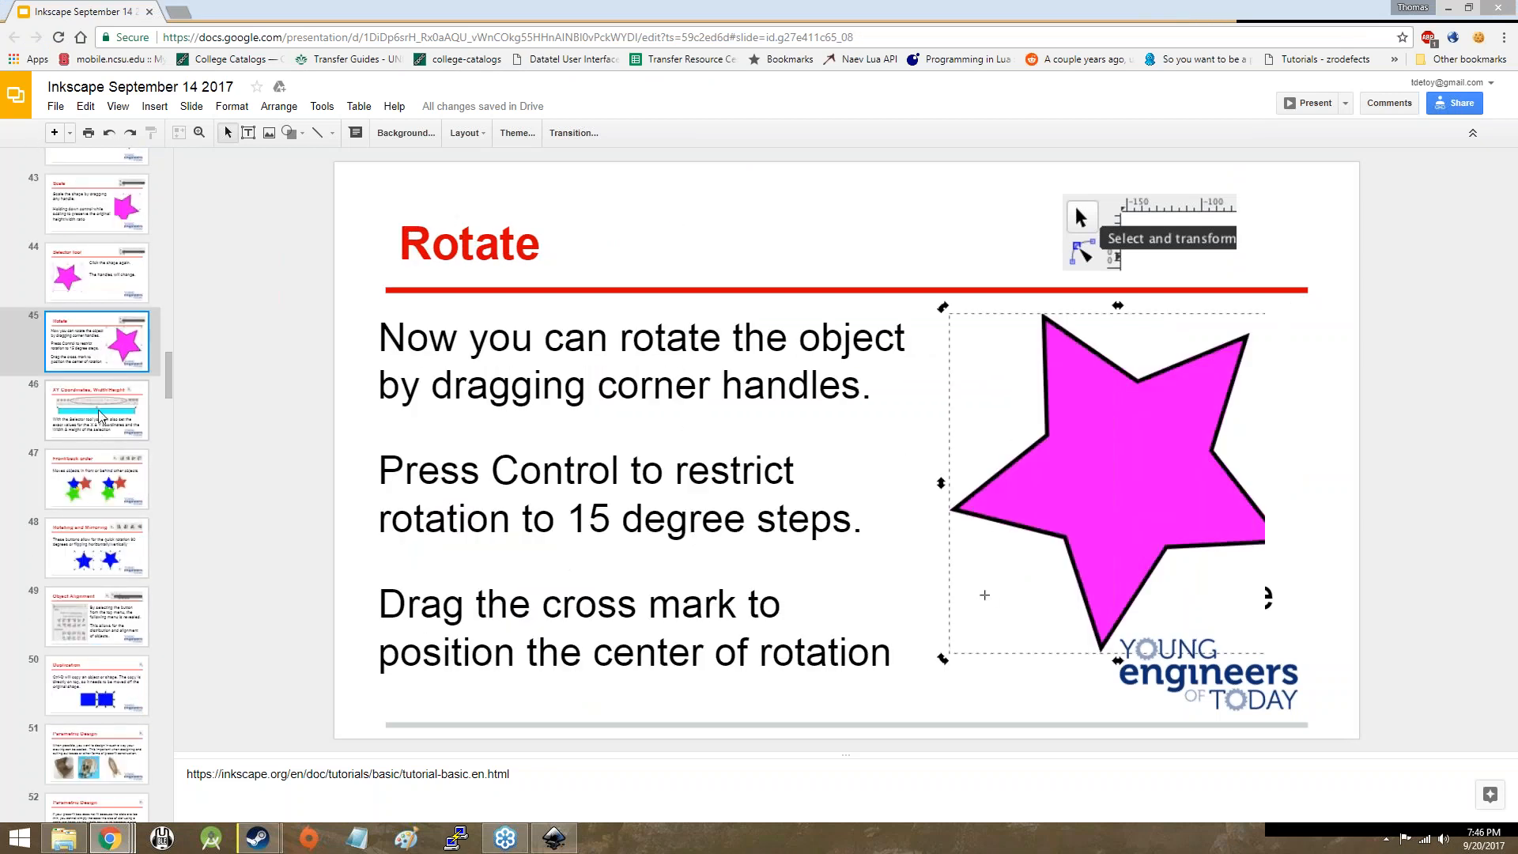
{"action": "left_click", "coordinate": [101, 415]}
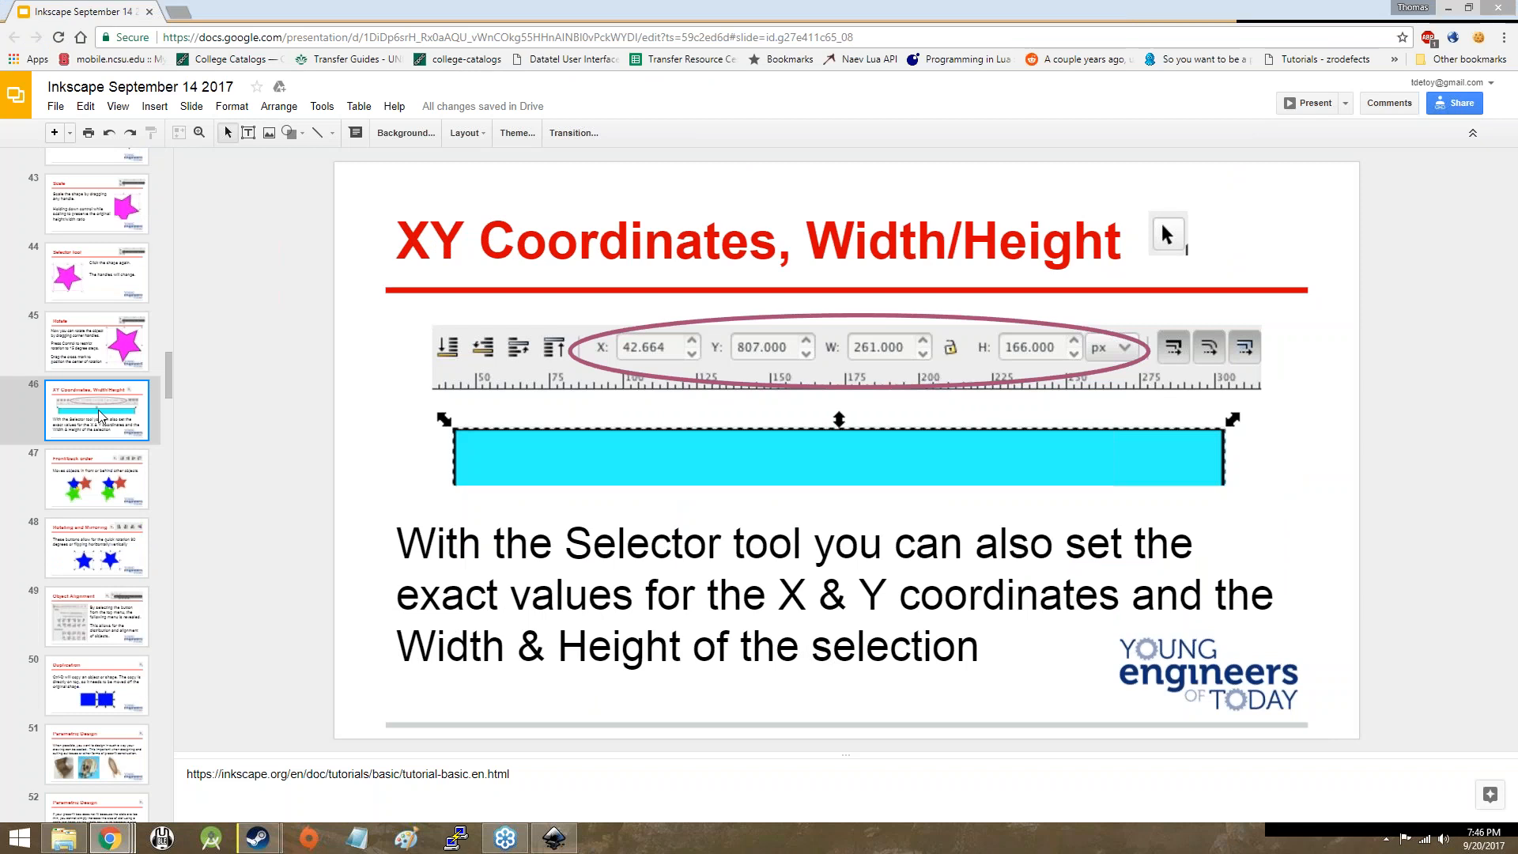
Step: Move the dark red rounded rectangle freely on the Inkscape page, and set its X coordinate to 20 in
{"action": "key", "text": "alt+Tab"}
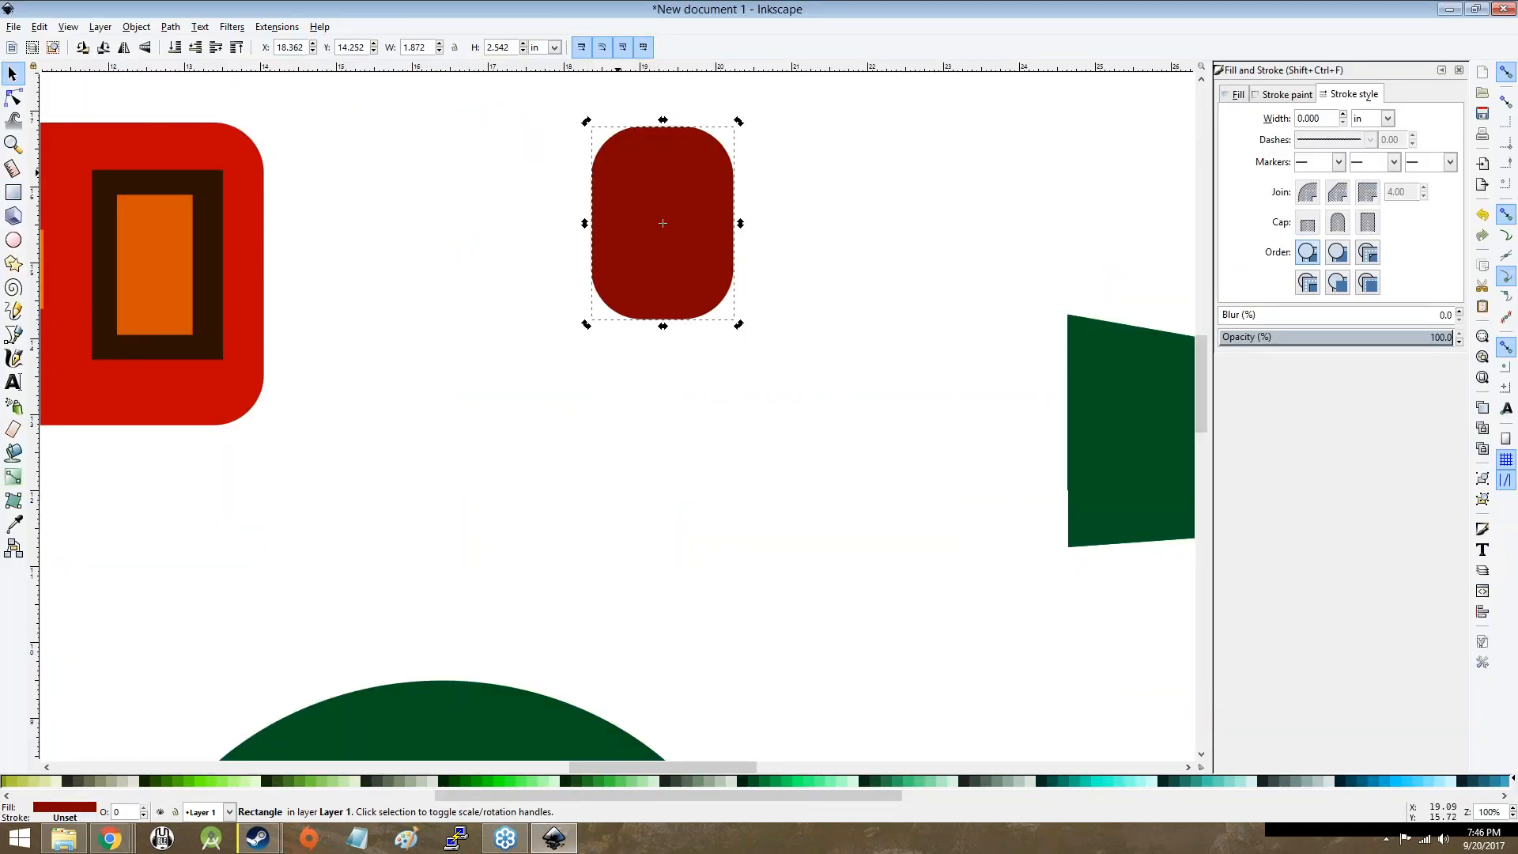
{"action": "left_click_drag", "start_coordinate": [663, 226], "coordinate": [739, 381]}
{"action": "left_click_drag", "start_coordinate": [624, 459], "coordinate": [418, 360]}
{"action": "double_click", "coordinate": [301, 47]}
{"action": "left_click", "coordinate": [302, 49]}
{"action": "type", "text": "20"}
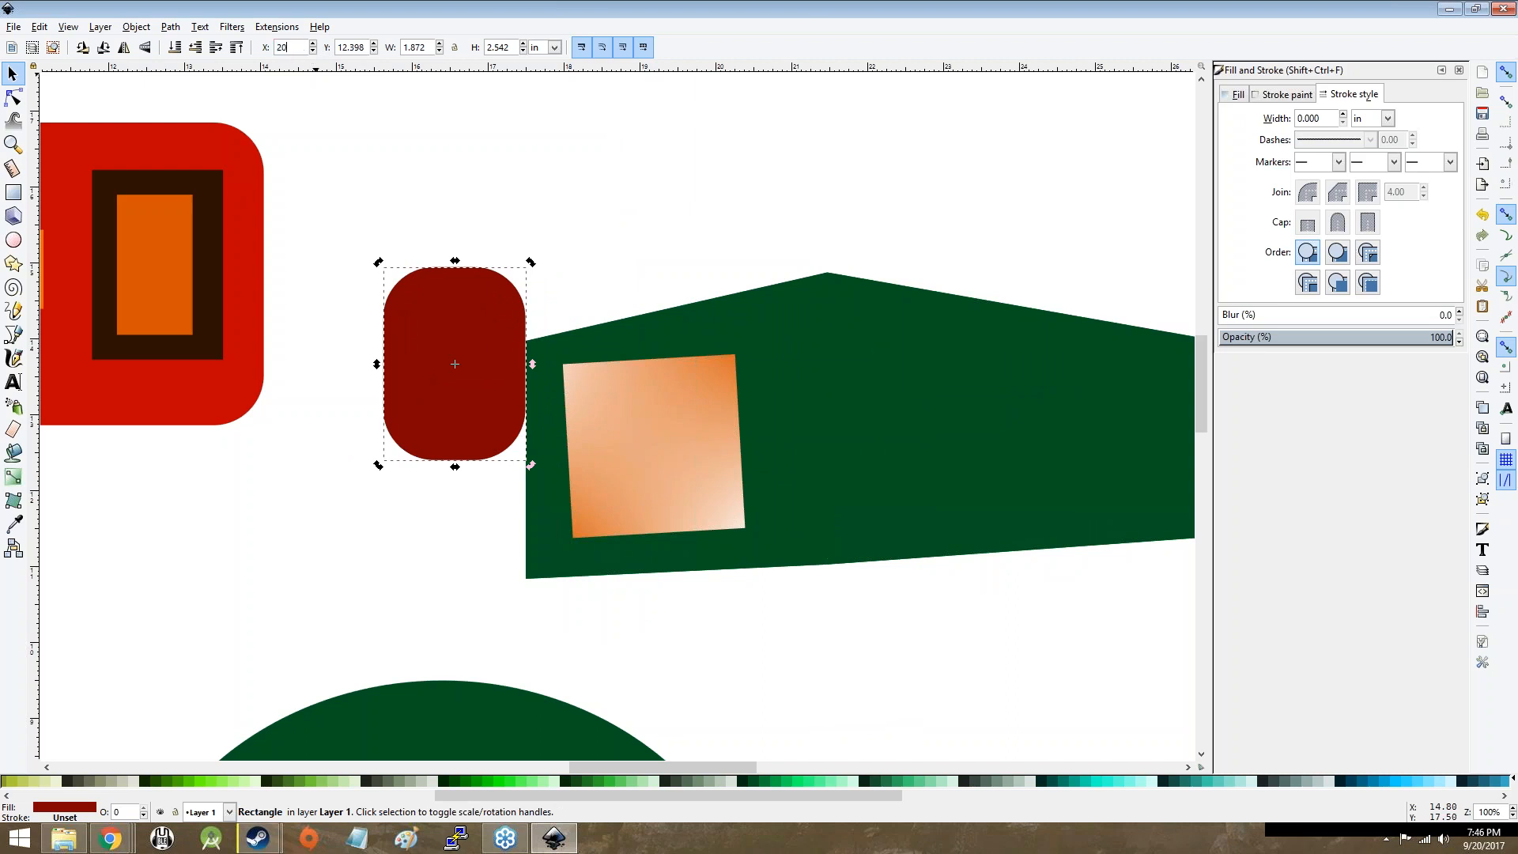
{"action": "key", "text": "Return"}
Step: Set the dark red rounded rectangle's Y coordinate to 8.398 in
{"action": "double_click", "coordinate": [343, 48]}
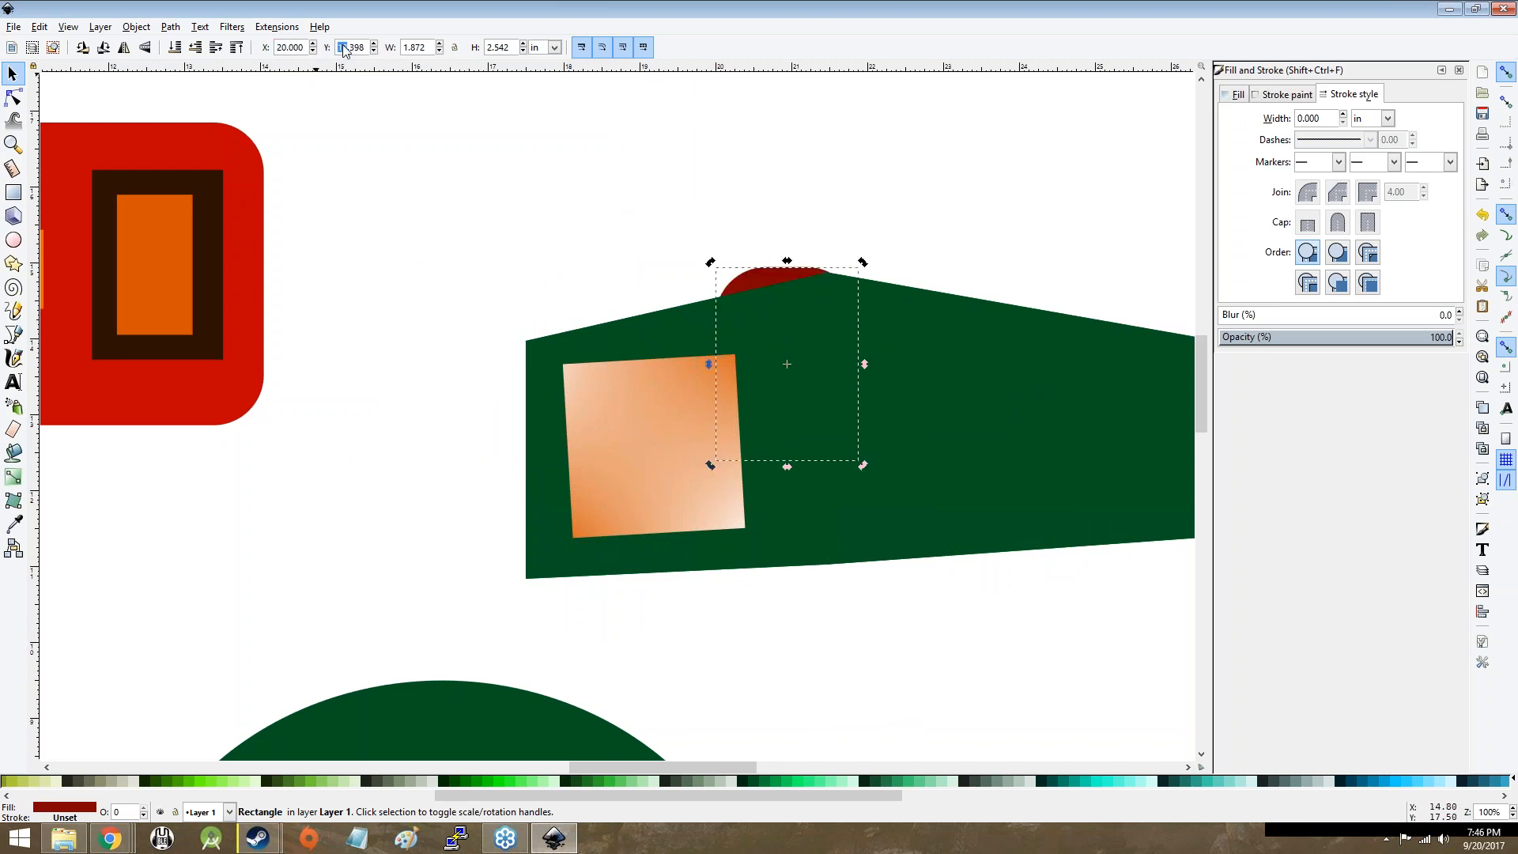
{"action": "type", "text": "8"}
{"action": "key", "text": "Return"}
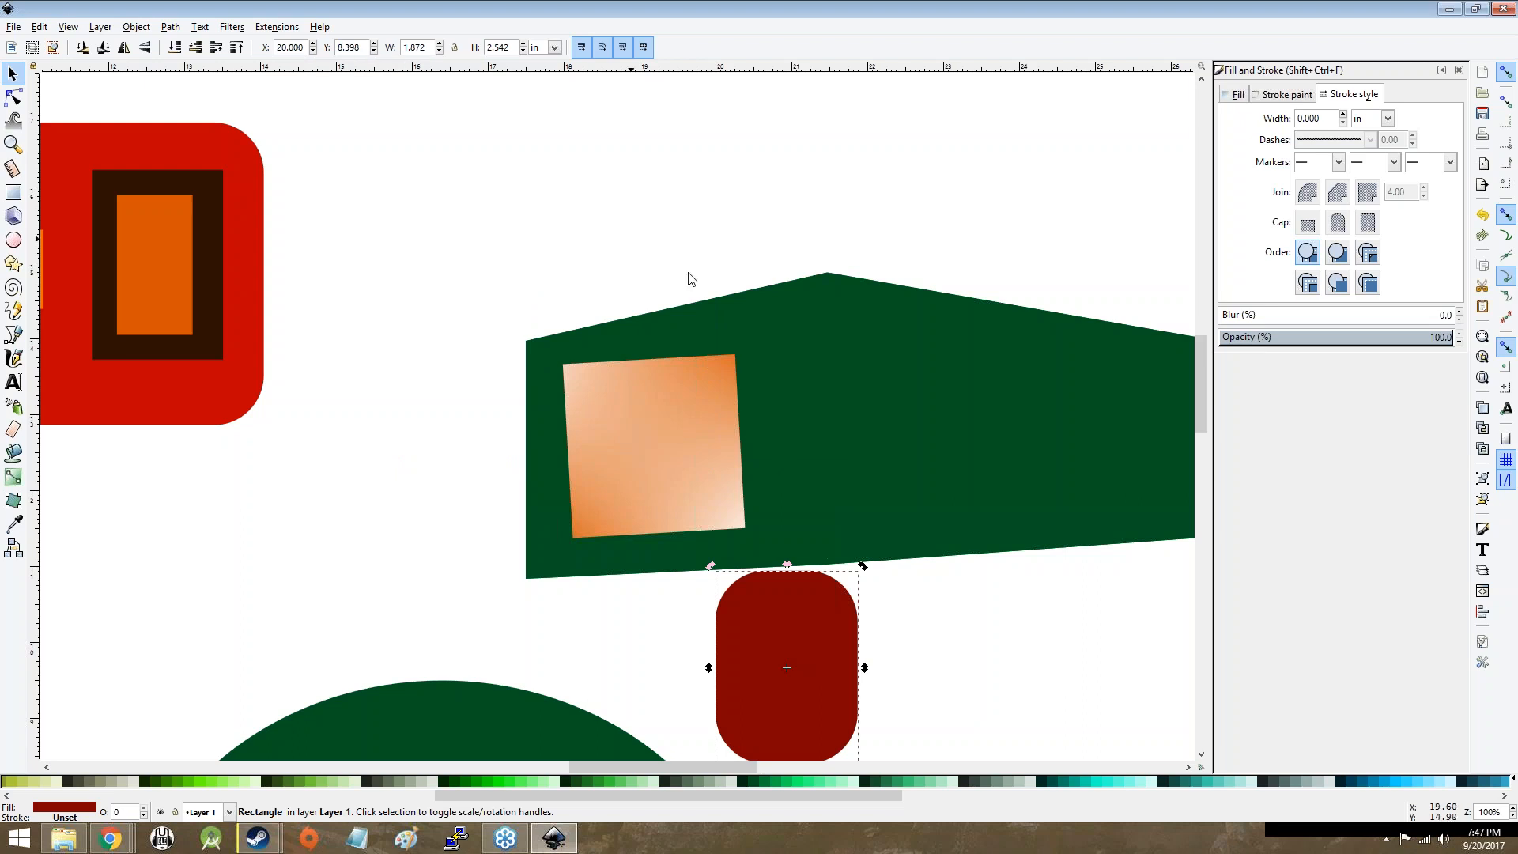
{"action": "scroll", "coordinate": [688, 278], "scroll_direction": "down", "scroll_amount": 5}
{"action": "scroll", "coordinate": [715, 290], "scroll_direction": "down", "scroll_amount": 2}
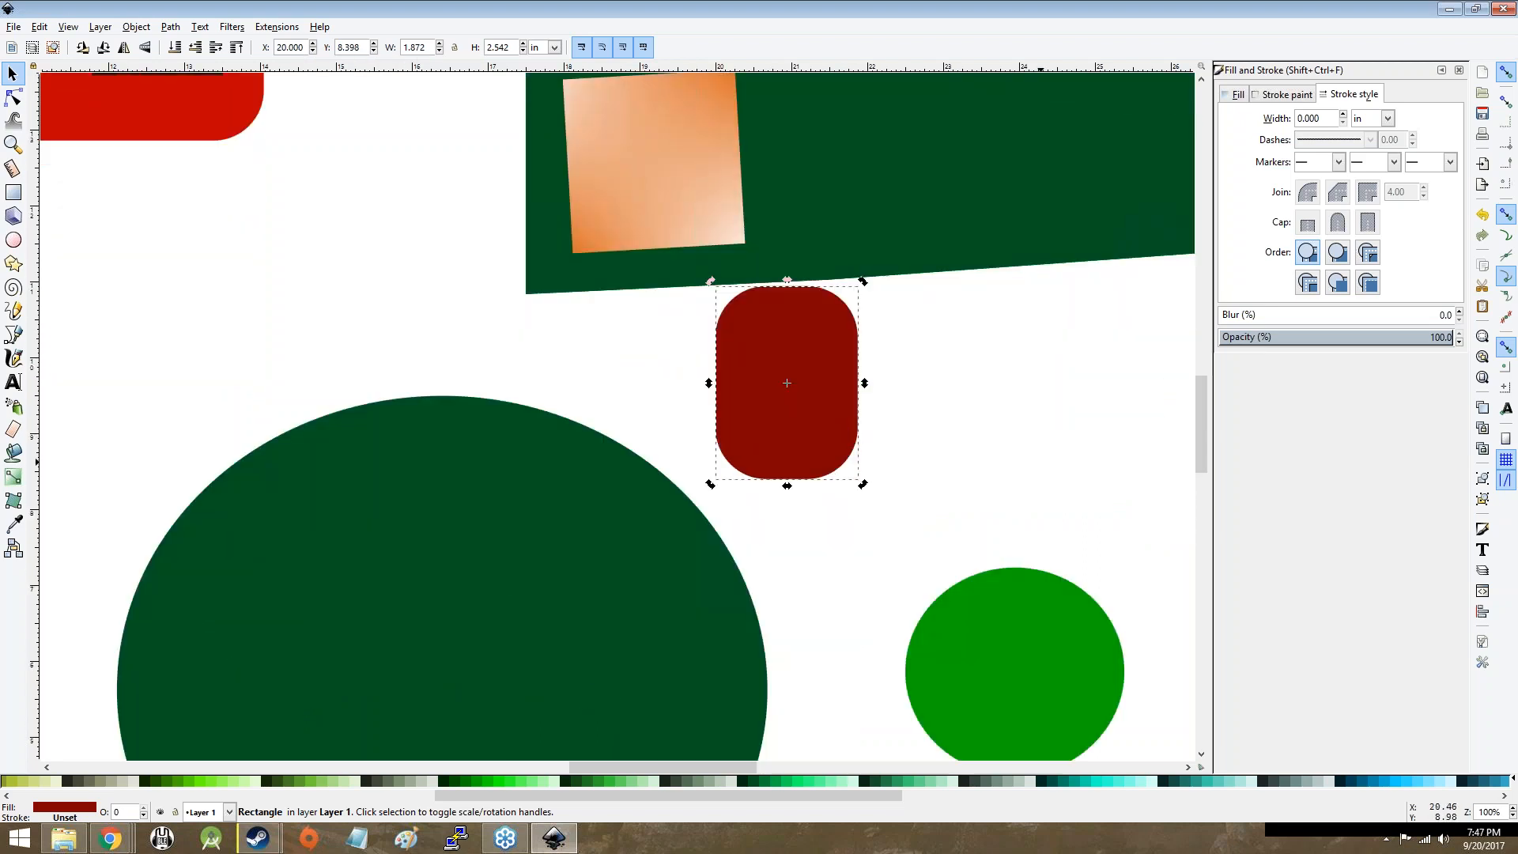
Step: Set the dark red rounded rectangle's width to 10 in
{"action": "scroll", "coordinate": [786, 382], "scroll_direction": "up", "scroll_amount": 3}
{"action": "double_click", "coordinate": [414, 48]}
{"action": "triple_click", "coordinate": [415, 48]}
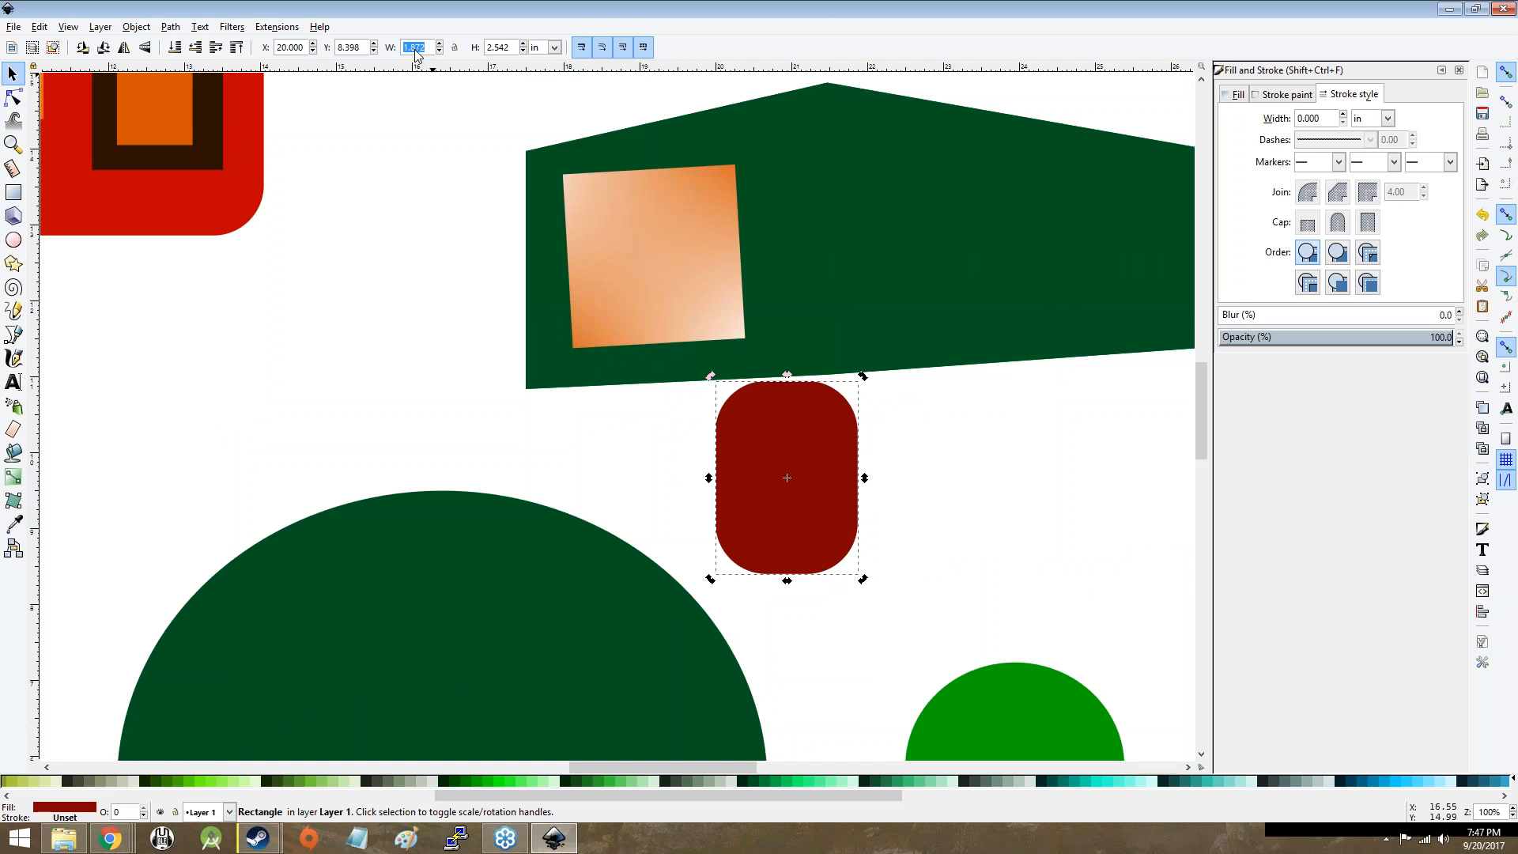
{"action": "type", "text": "10"}
{"action": "key", "text": "Return"}
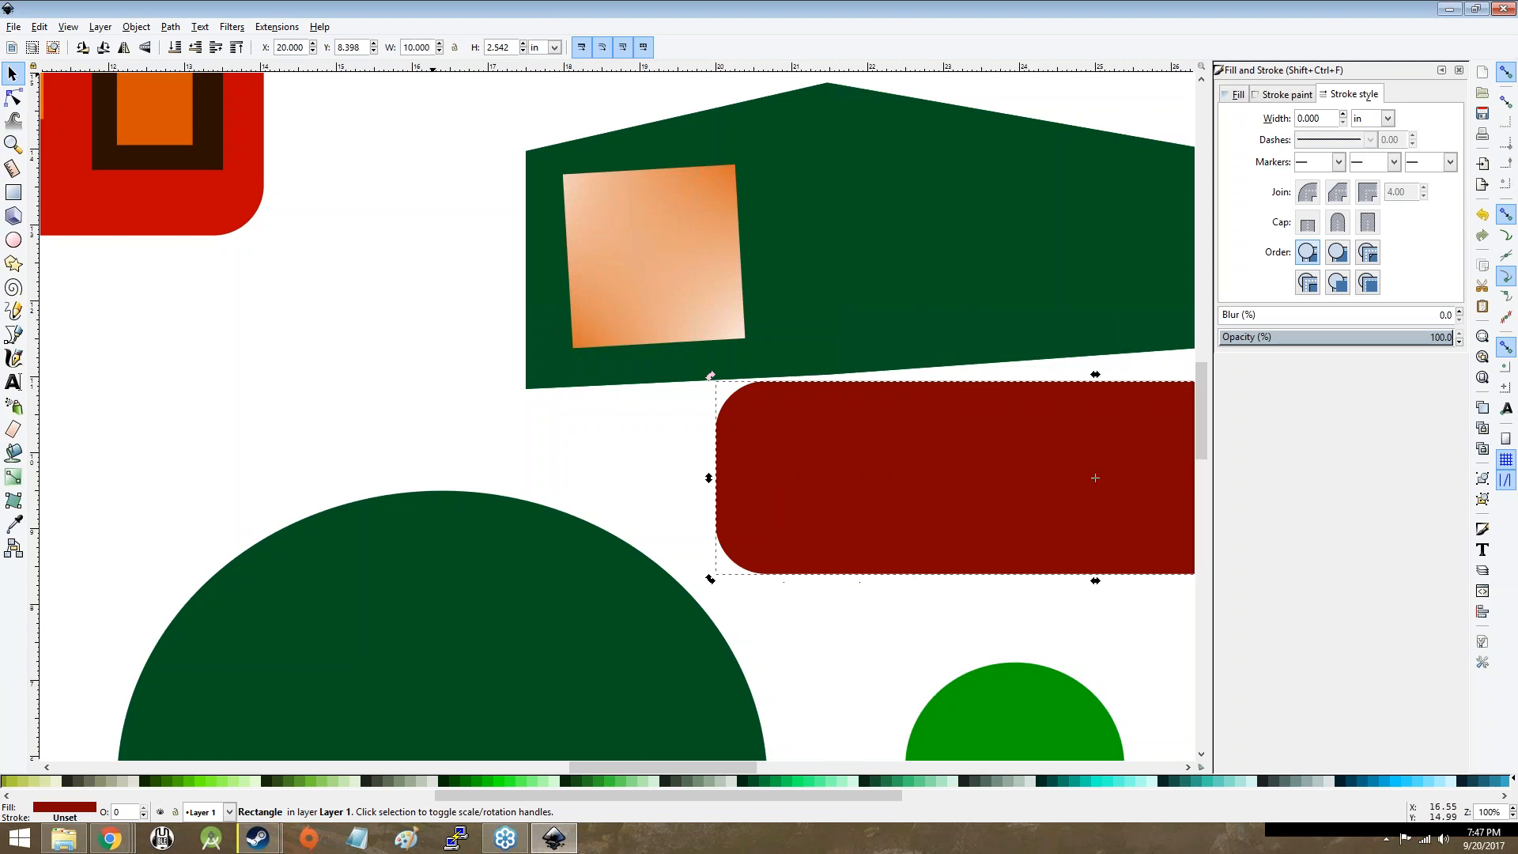
{"action": "scroll", "coordinate": [933, 296], "scroll_direction": "right", "scroll_amount": 4}
{"action": "scroll", "coordinate": [933, 297], "scroll_direction": "right", "scroll_amount": 6}
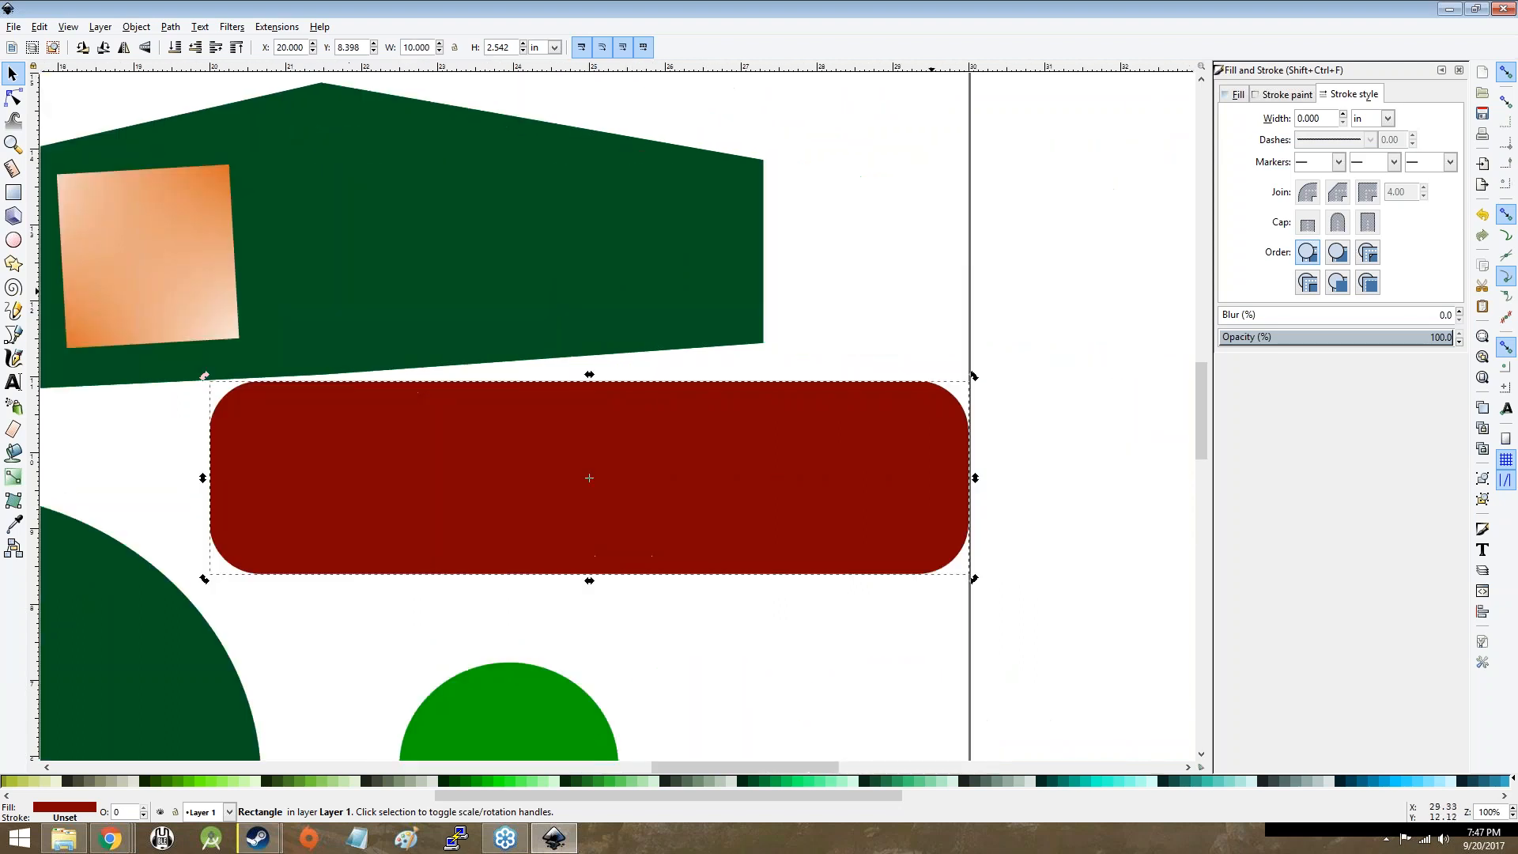
Step: Set the dark red rounded rectangle's height to 20 in and increase it to 2000 in
{"action": "double_click", "coordinate": [498, 48]}
{"action": "type", "text": "20"}
{"action": "key", "text": "Return"}
{"action": "scroll", "coordinate": [699, 206], "scroll_direction": "down", "scroll_amount": 7}
{"action": "scroll", "coordinate": [699, 183], "scroll_direction": "up", "scroll_amount": 4}
{"action": "left_click_drag", "start_coordinate": [697, 152], "coordinate": [654, 477]}
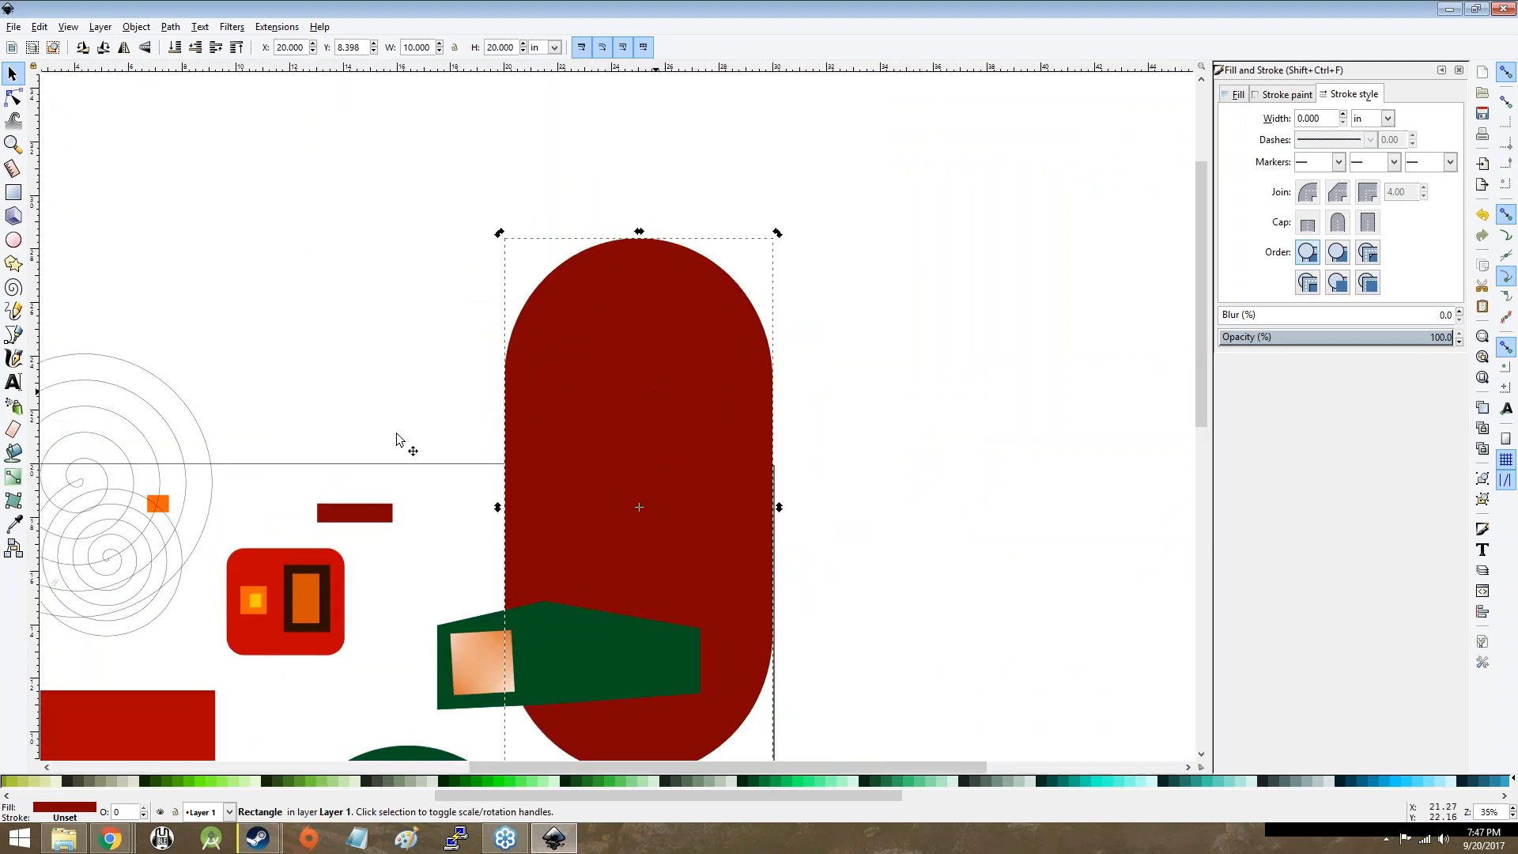
{"action": "double_click", "coordinate": [495, 47]}
{"action": "type", "text": "2000"}
{"action": "key", "text": "Return"}
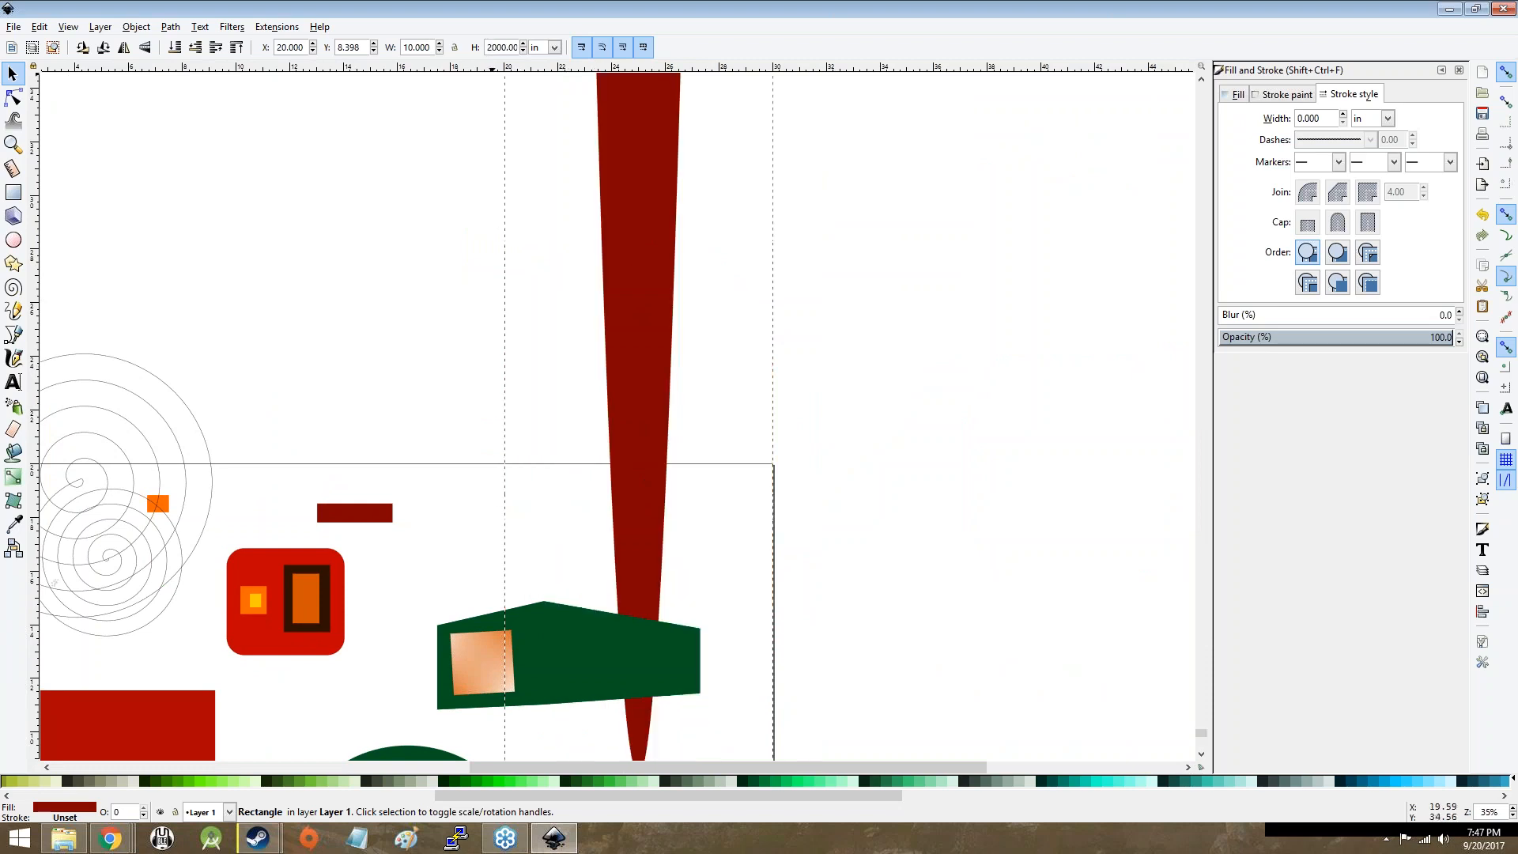
Step: Set the dark red rounded rectangle's height to 2 in
{"action": "triple_click", "coordinate": [501, 46]}
{"action": "type", "text": "2"}
{"action": "key", "text": "Return"}
{"action": "scroll", "coordinate": [525, 185], "scroll_direction": "down", "scroll_amount": 4}
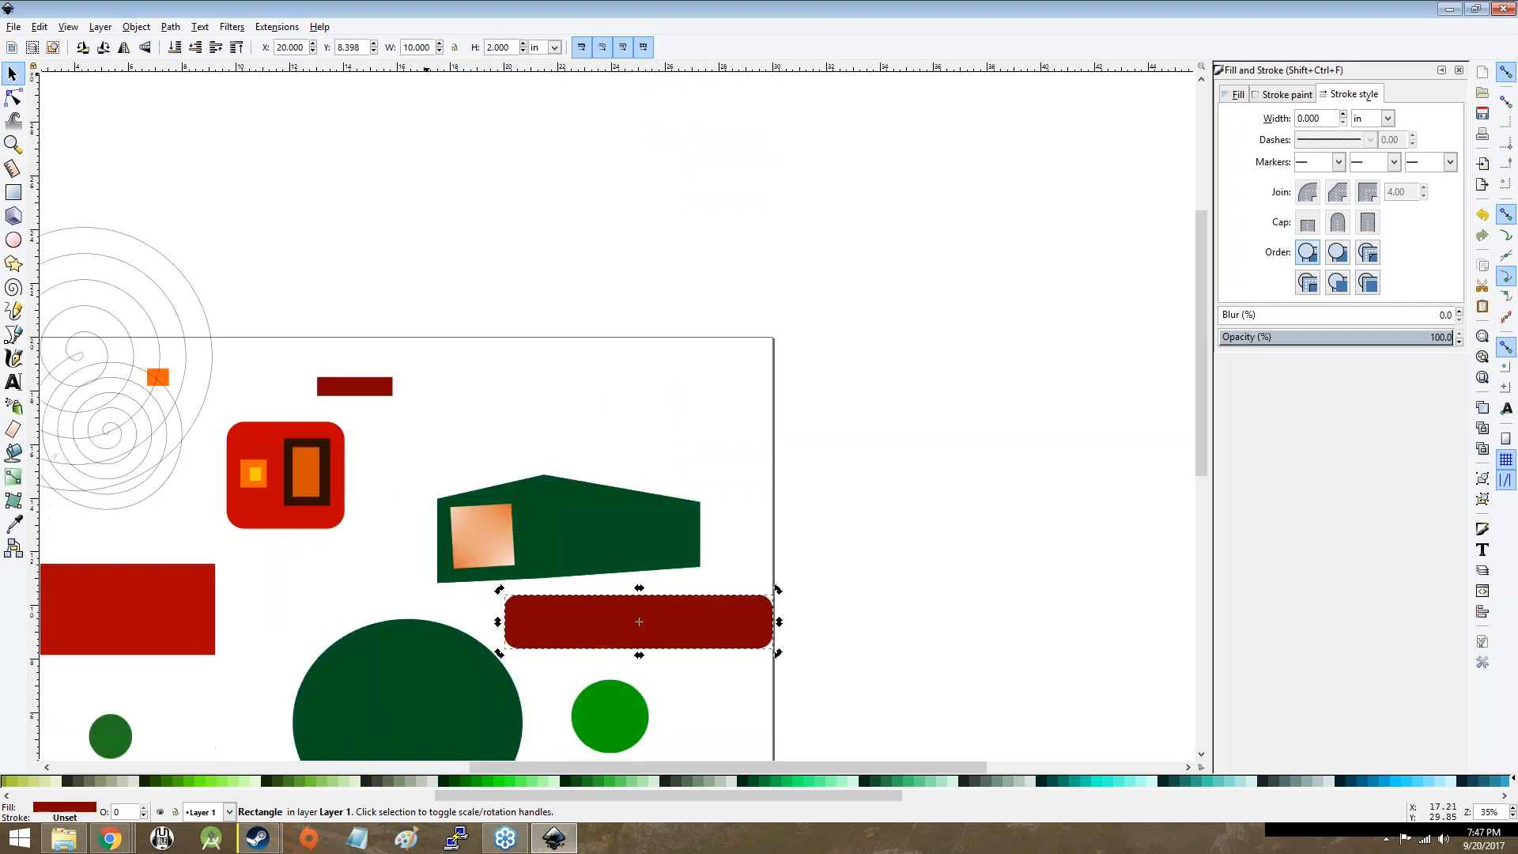
Step: Set the dark red rounded rectangle's width to 1 in, change it to 1.5 in, and deselect the rectangle
{"action": "double_click", "coordinate": [408, 47]}
{"action": "type", "text": "1"}
{"action": "key", "text": "Return"}
{"action": "double_click", "coordinate": [406, 47]}
{"action": "type", "text": "1.5"}
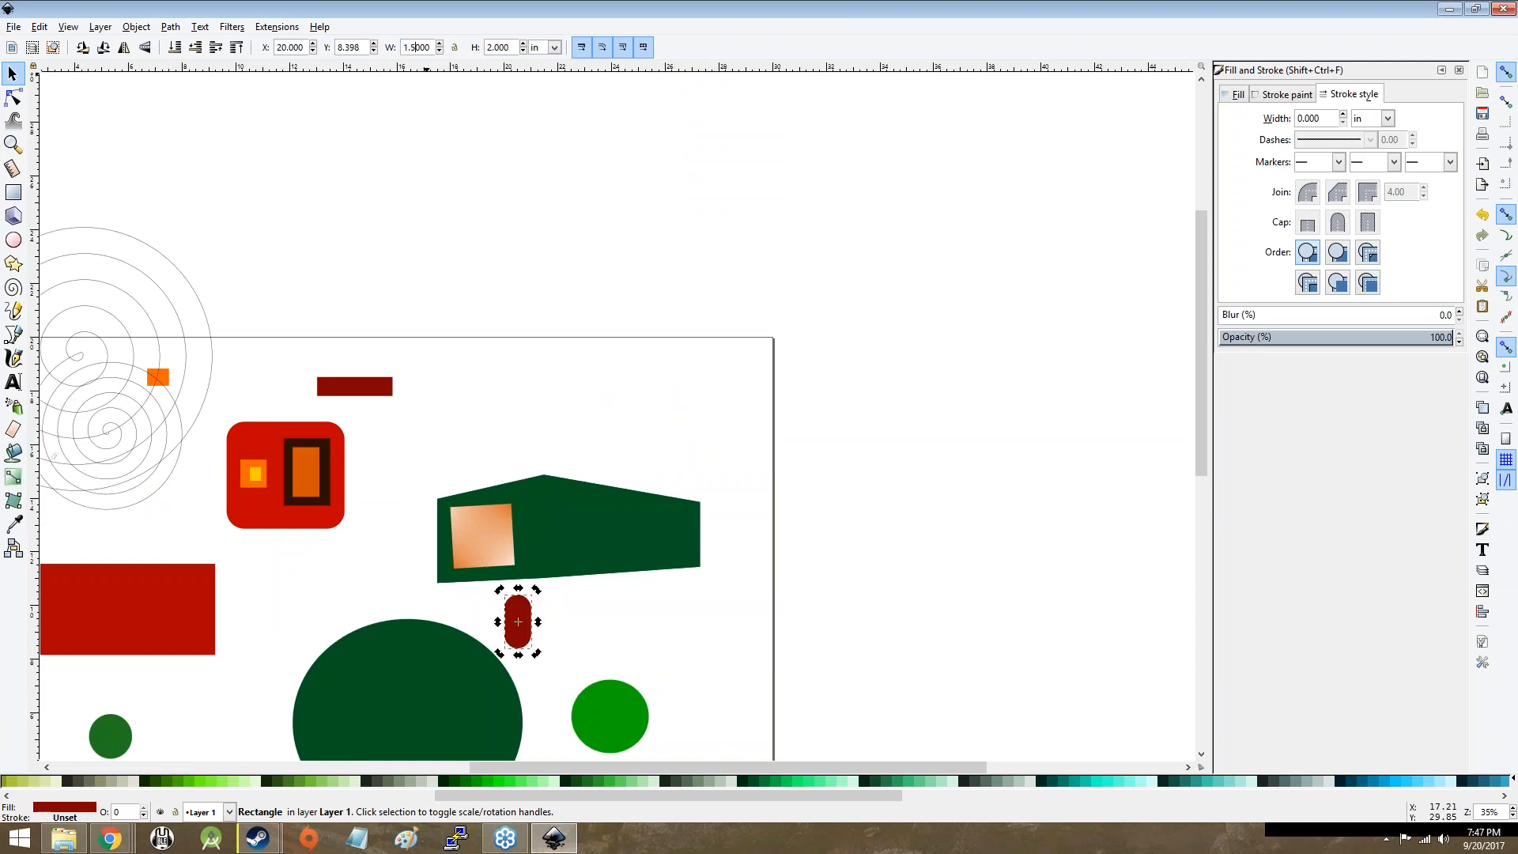
{"action": "key", "text": "Return"}
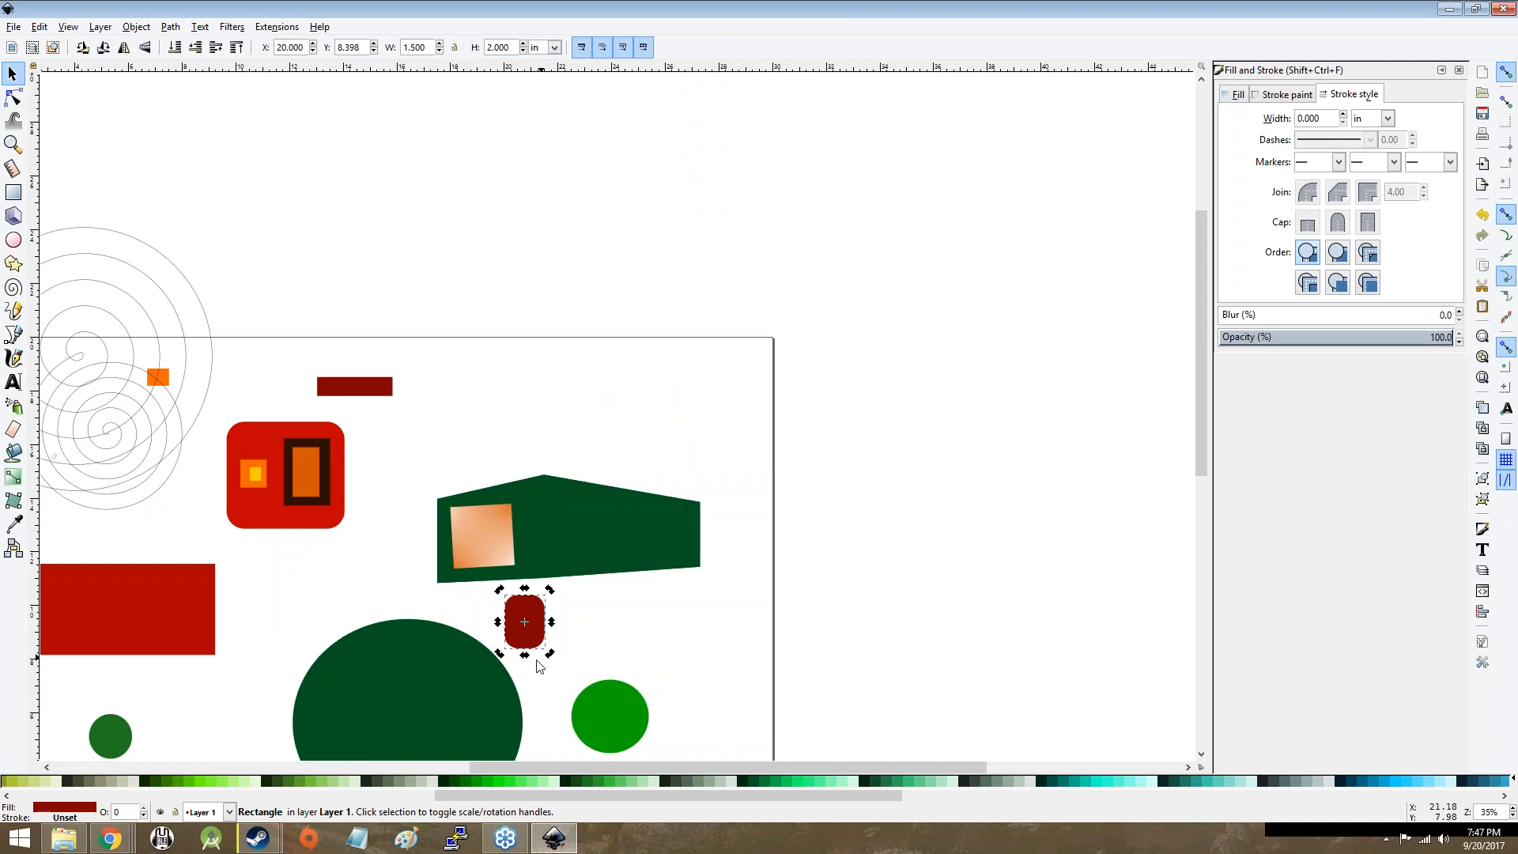
{"action": "scroll", "coordinate": [540, 658], "scroll_direction": "left", "scroll_amount": 3}
{"action": "scroll", "coordinate": [610, 623], "scroll_direction": "up", "scroll_amount": 5}
{"action": "scroll", "coordinate": [619, 607], "scroll_direction": "down", "scroll_amount": 3}
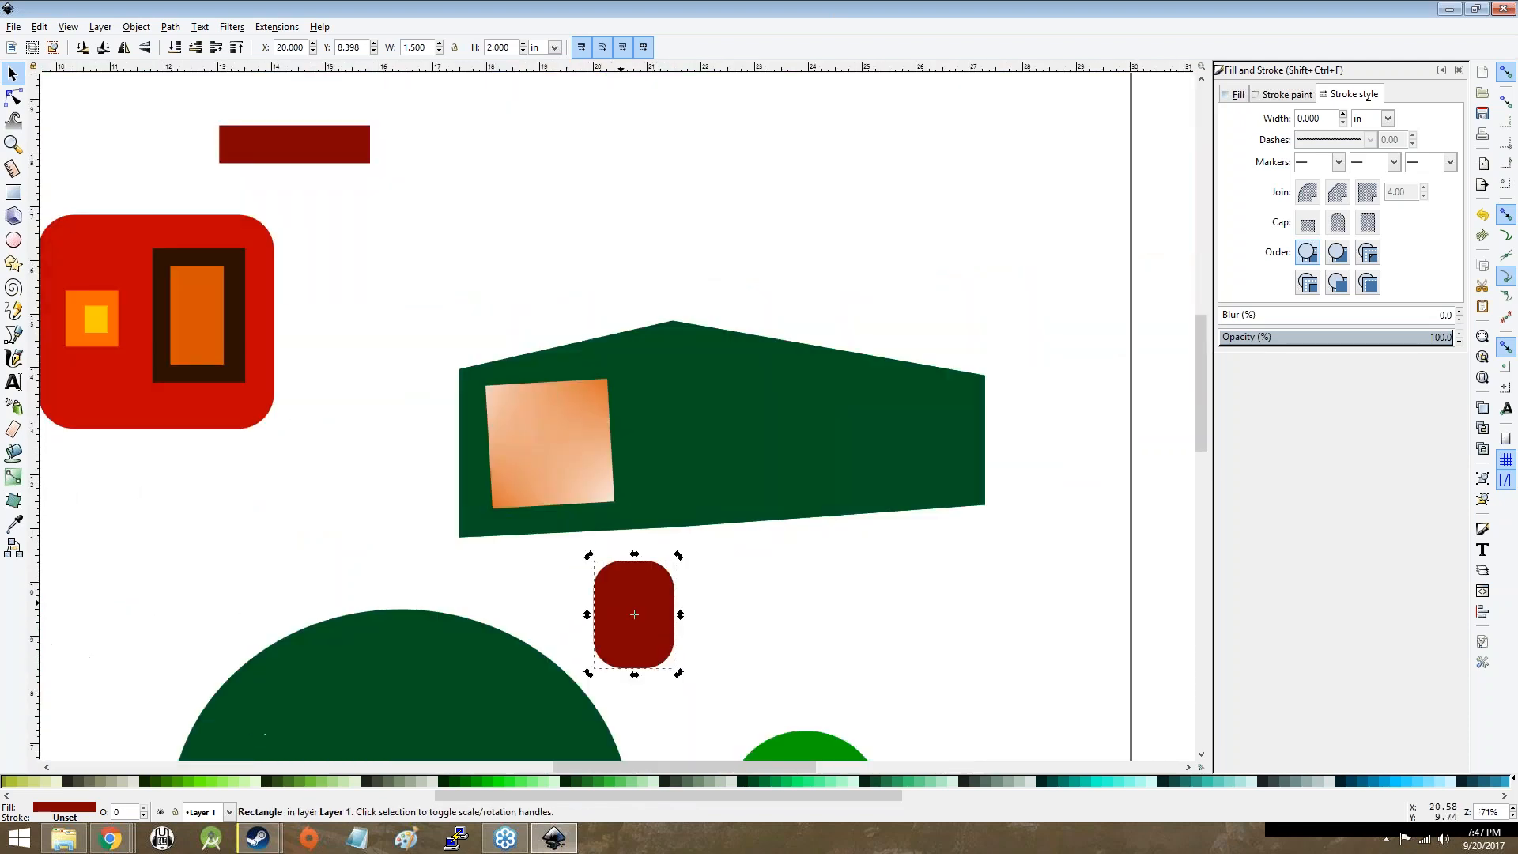
{"action": "scroll", "coordinate": [643, 579], "scroll_direction": "up", "scroll_amount": 4}
{"action": "scroll", "coordinate": [644, 579], "scroll_direction": "down", "scroll_amount": 8}
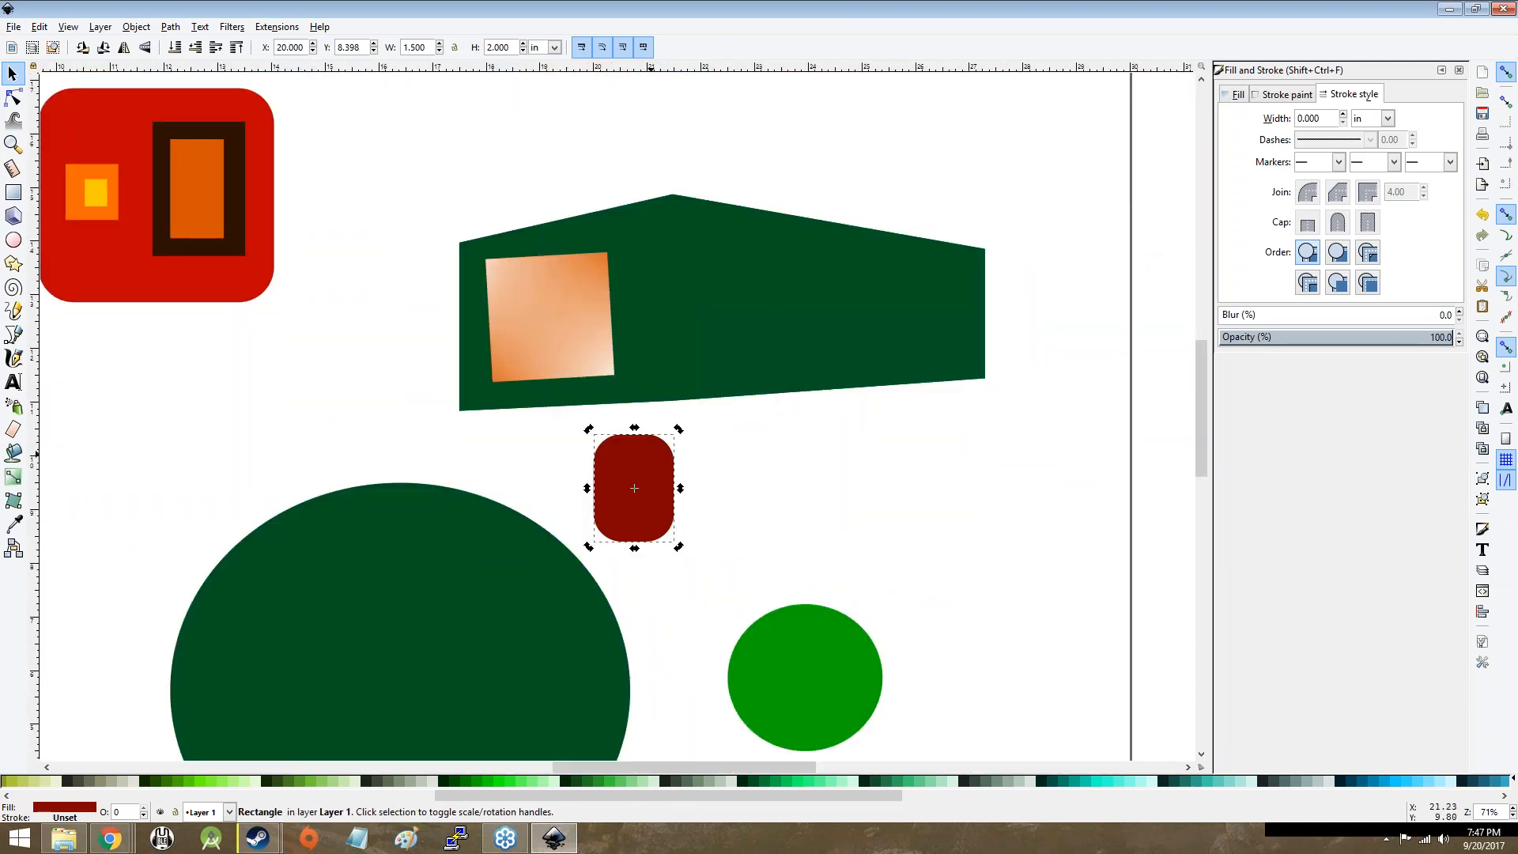
{"action": "left_click", "coordinate": [702, 496]}
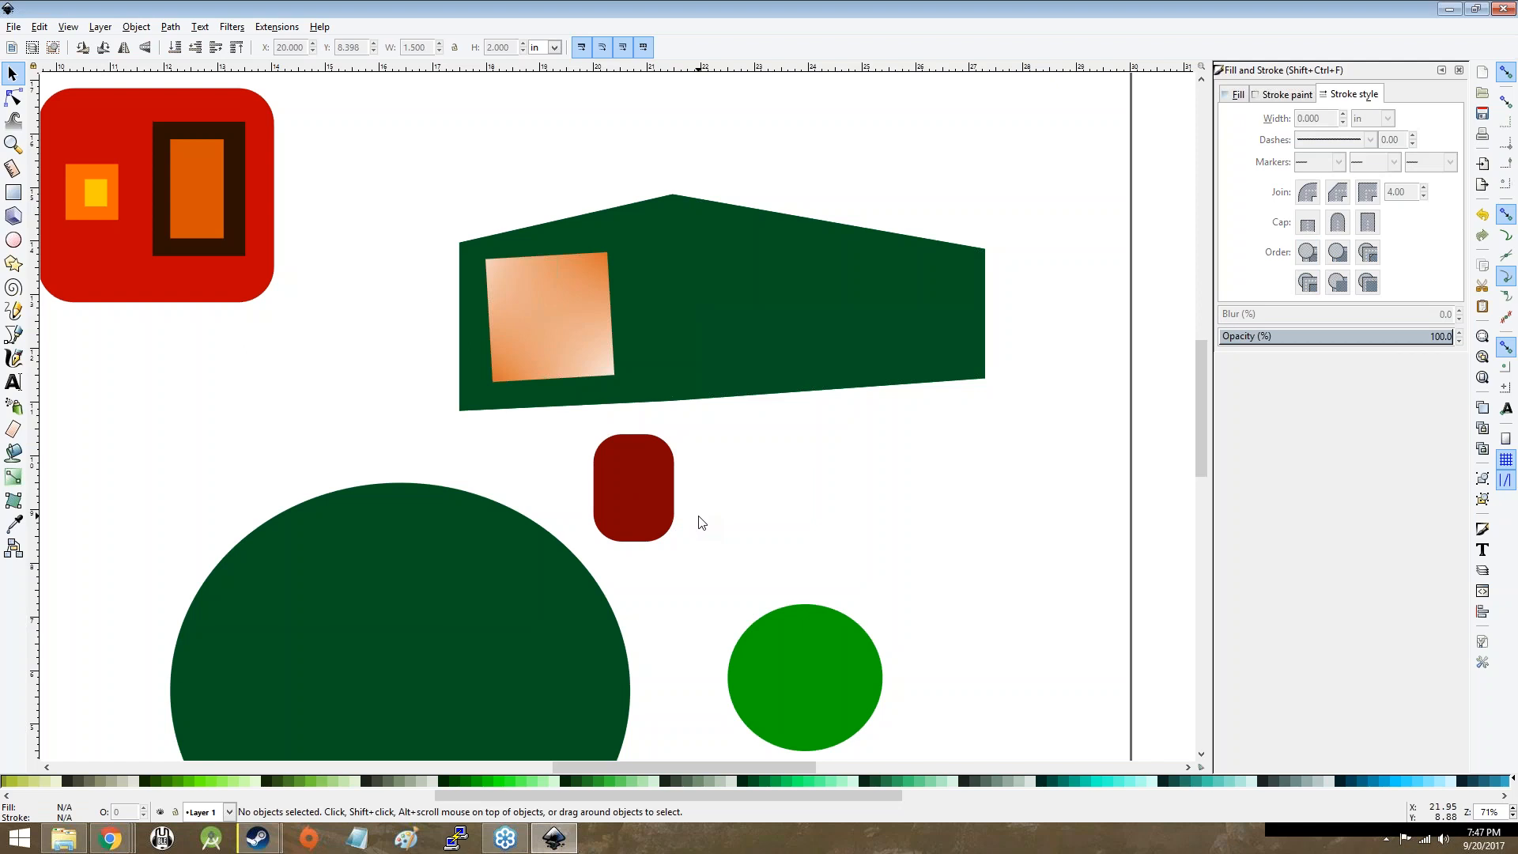
Step: Review the Front/back order slide in Google Slides and return to Inkscape
{"action": "key", "text": "alt+Tab"}
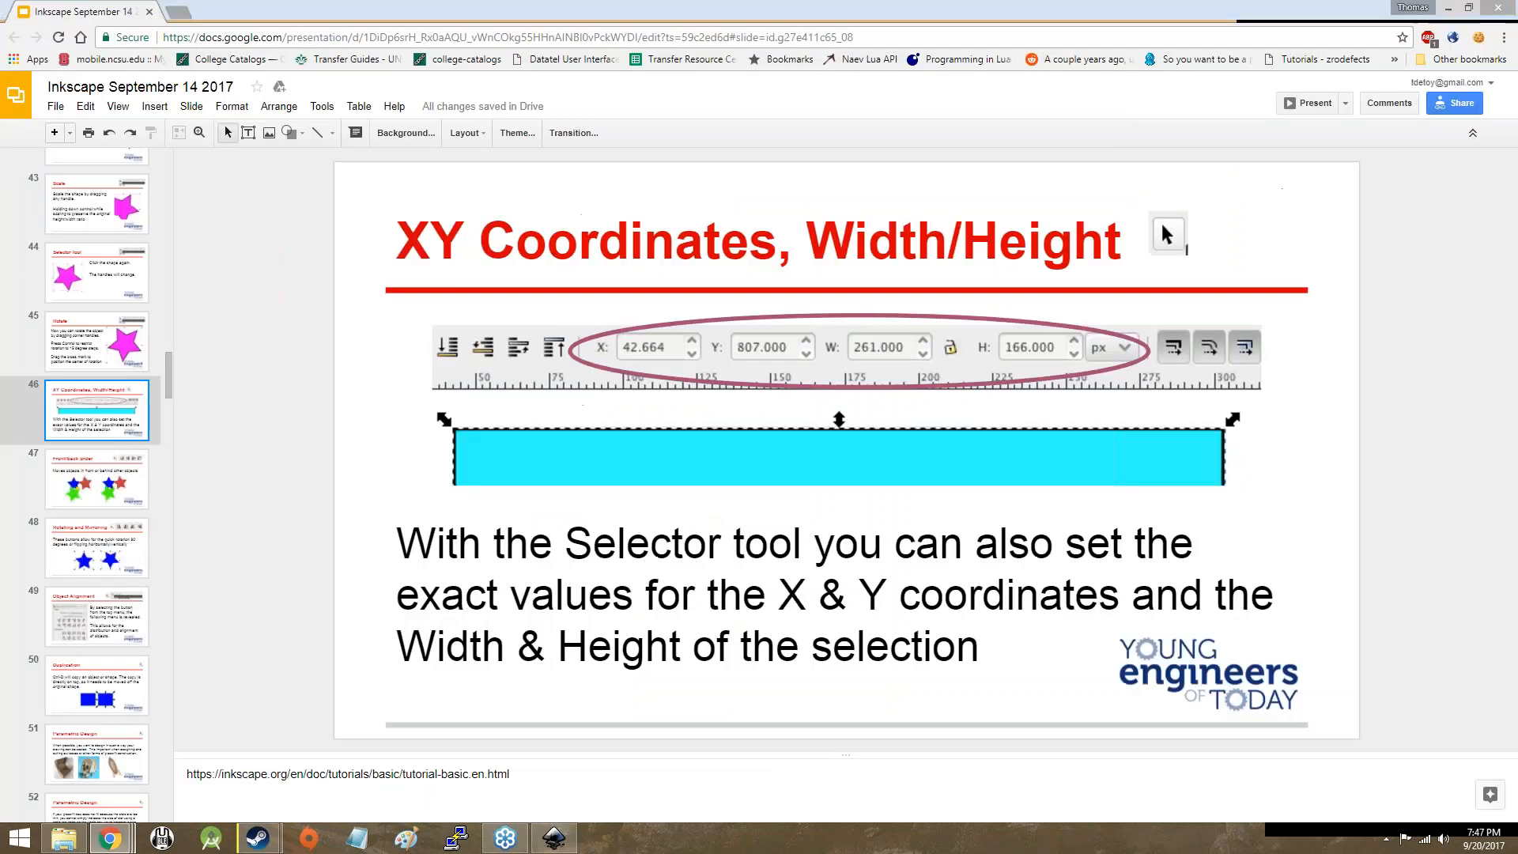
{"action": "left_click", "coordinate": [121, 502]}
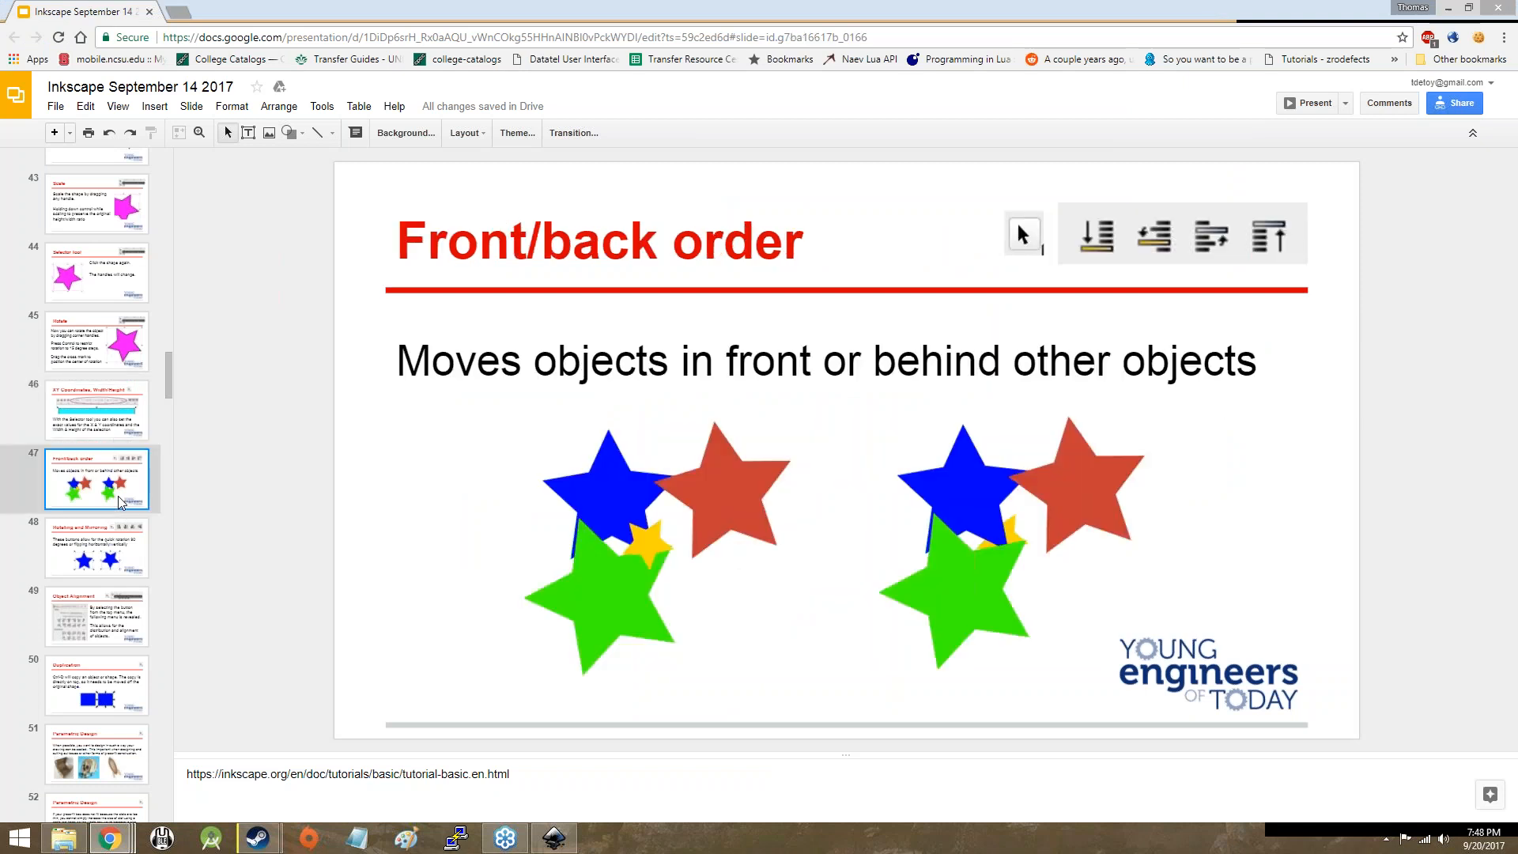
{"action": "key", "text": "alt+Tab"}
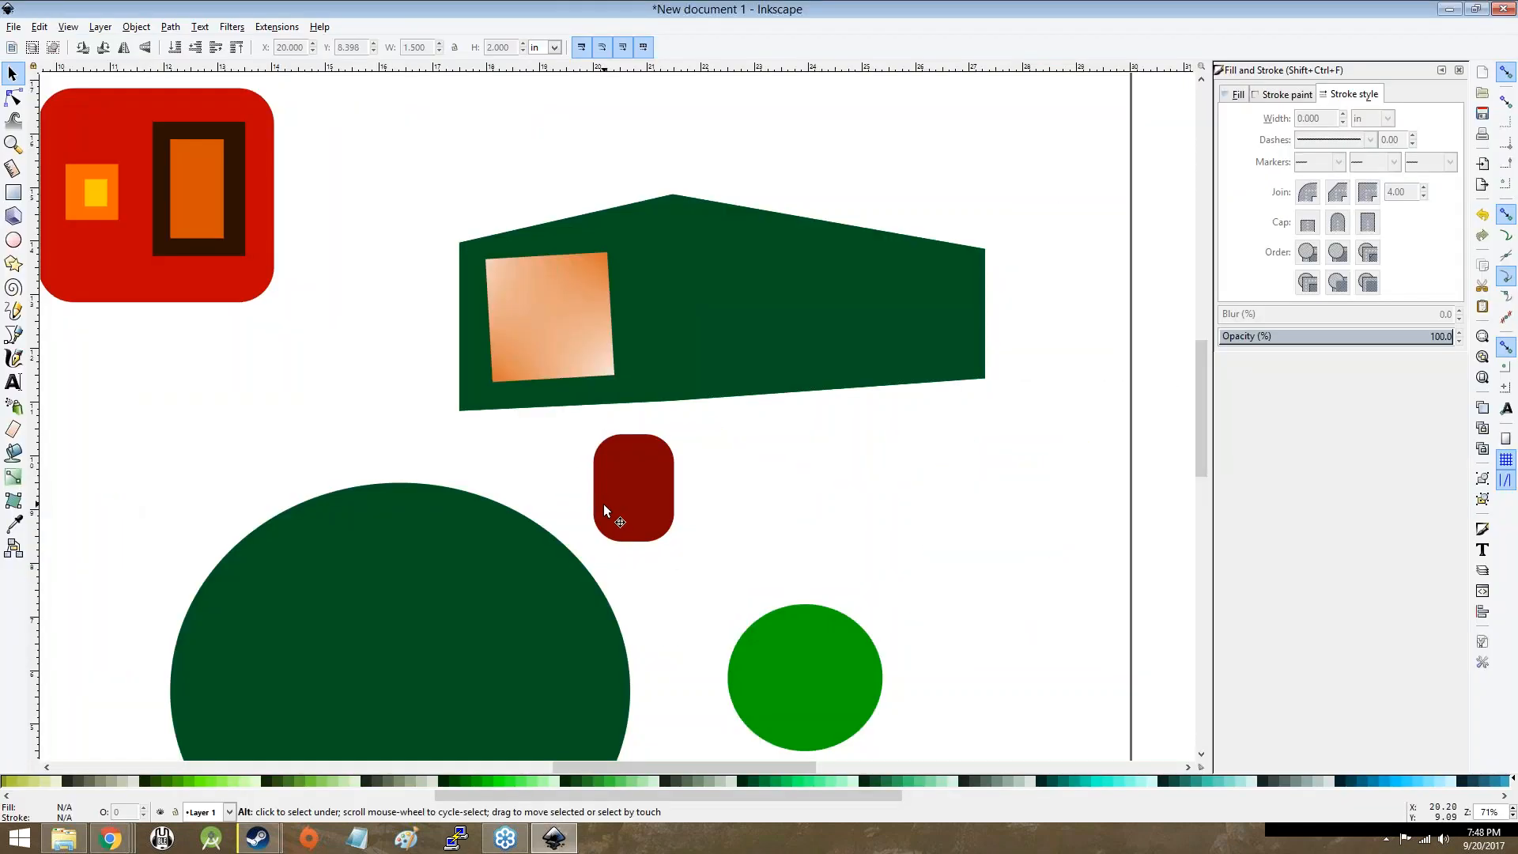
Step: Move the dark red rounded rectangle up so it overlaps the green 3D box's lower edge, at about X 20.8 in, Y 10.3 in
{"action": "left_click_drag", "start_coordinate": [604, 505], "coordinate": [661, 400]}
{"action": "scroll", "coordinate": [658, 410], "scroll_direction": "up", "scroll_amount": 3, "text": "ctrl"}
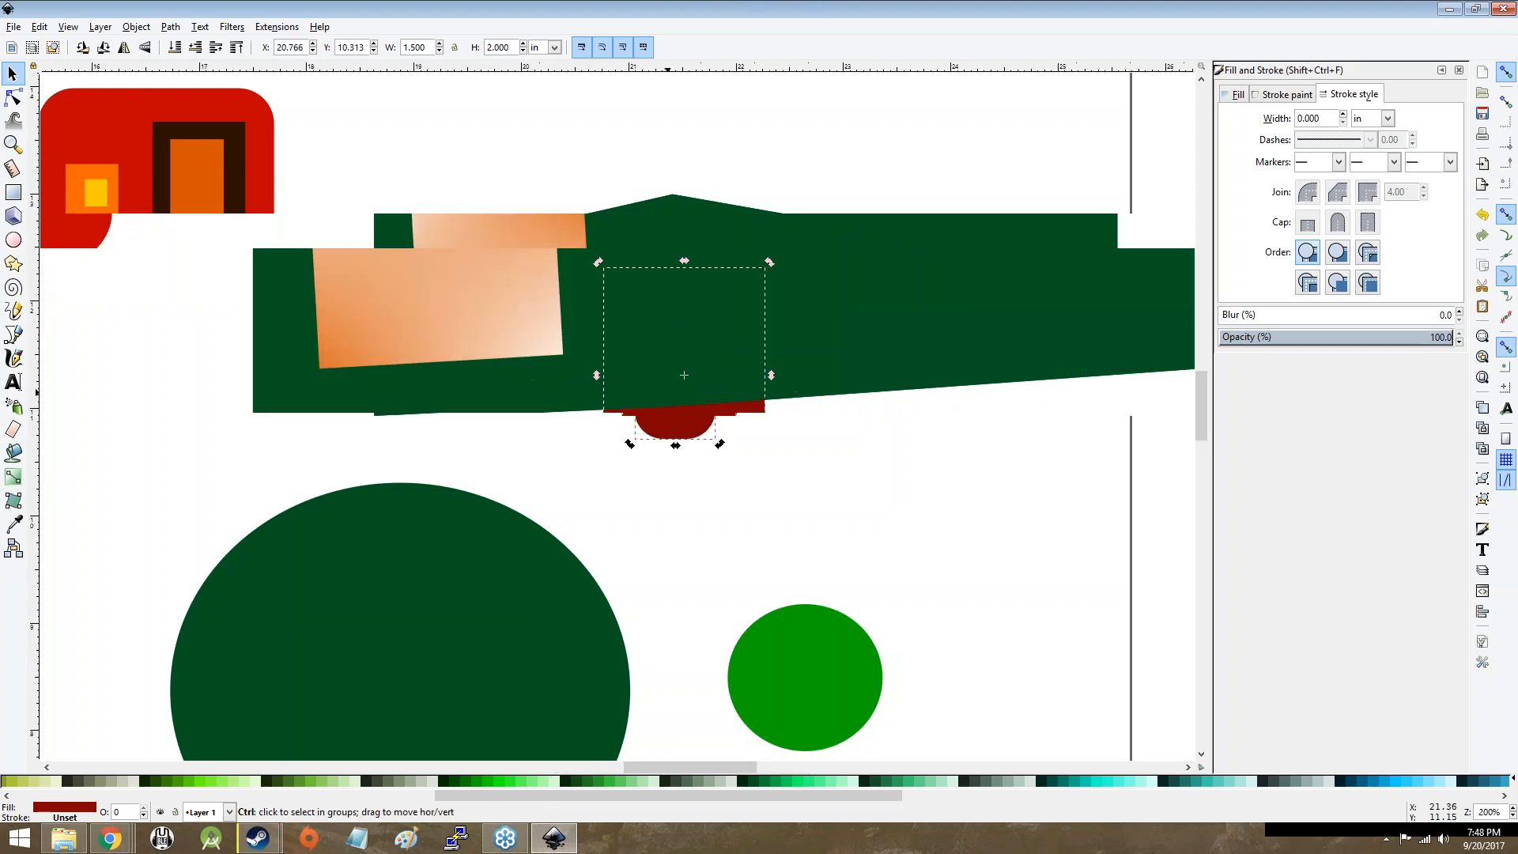
{"action": "scroll", "coordinate": [677, 415], "scroll_direction": "down", "scroll_amount": 1, "text": "ctrl"}
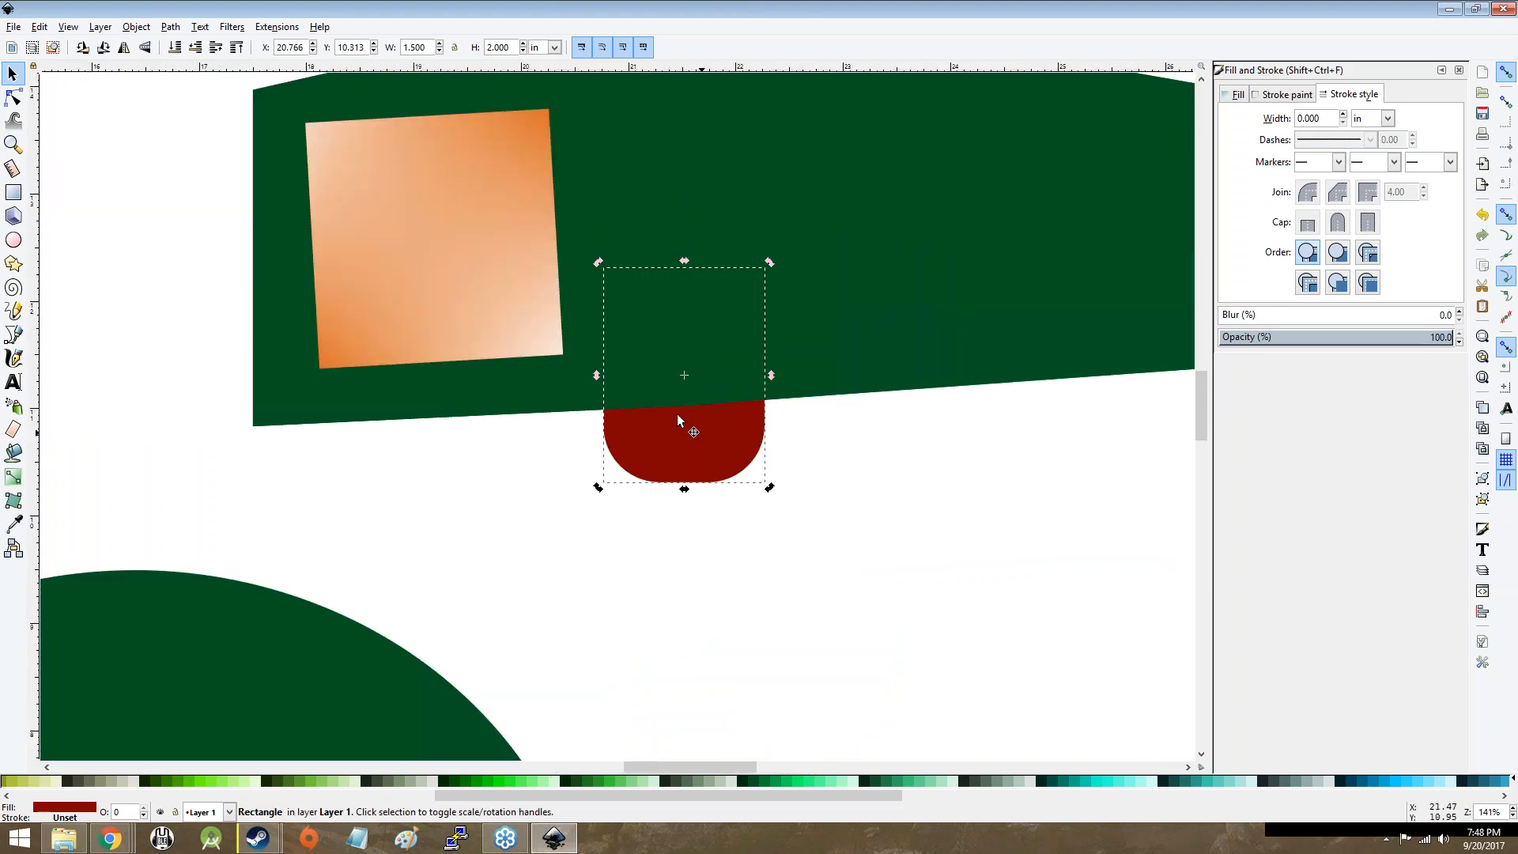
{"action": "right_click", "coordinate": [692, 447]}
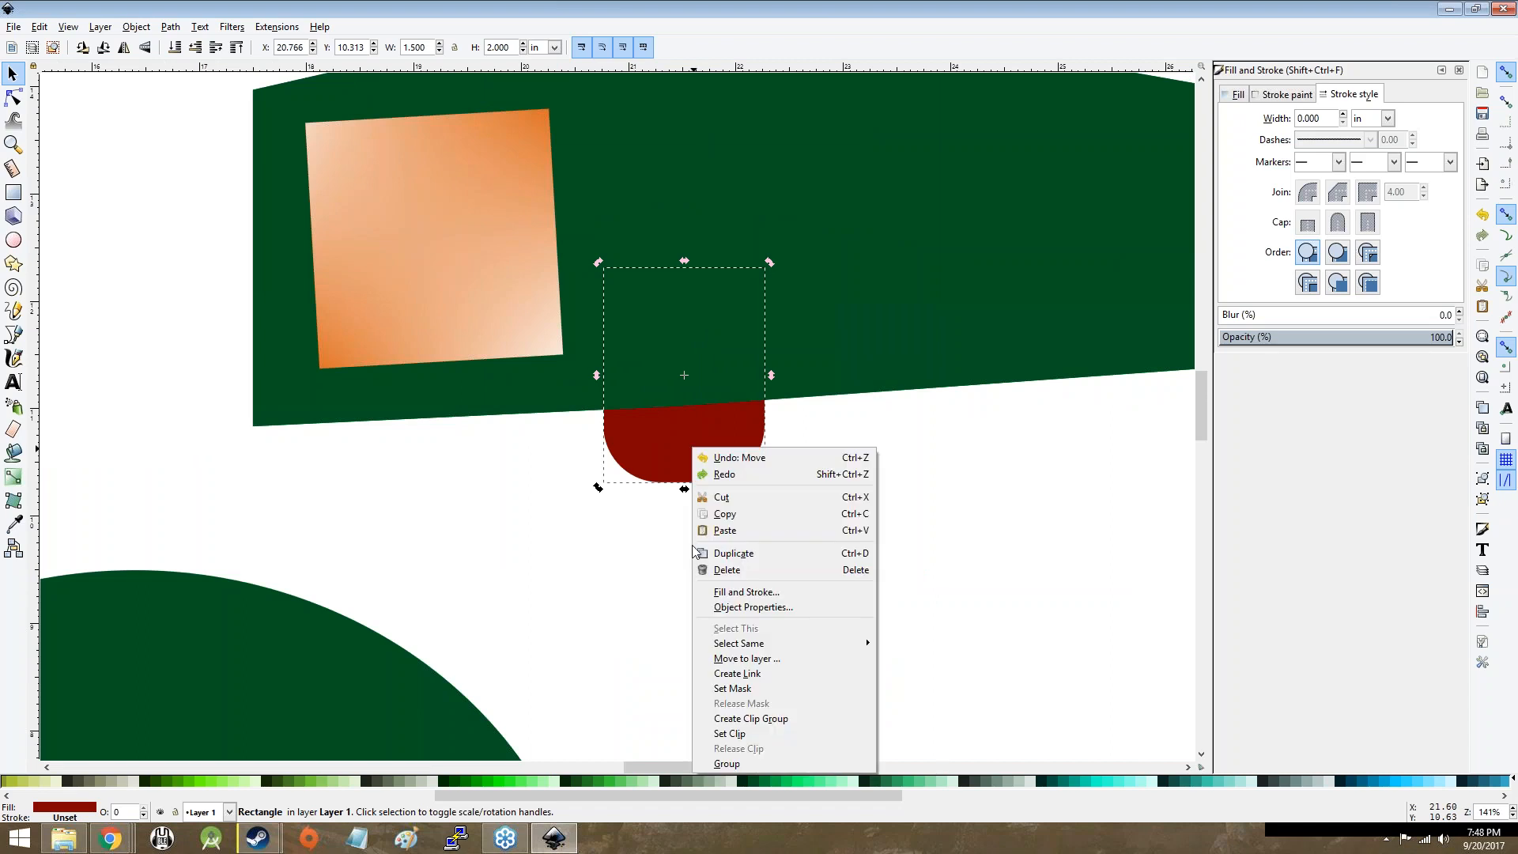
{"action": "left_click", "coordinate": [768, 659]}
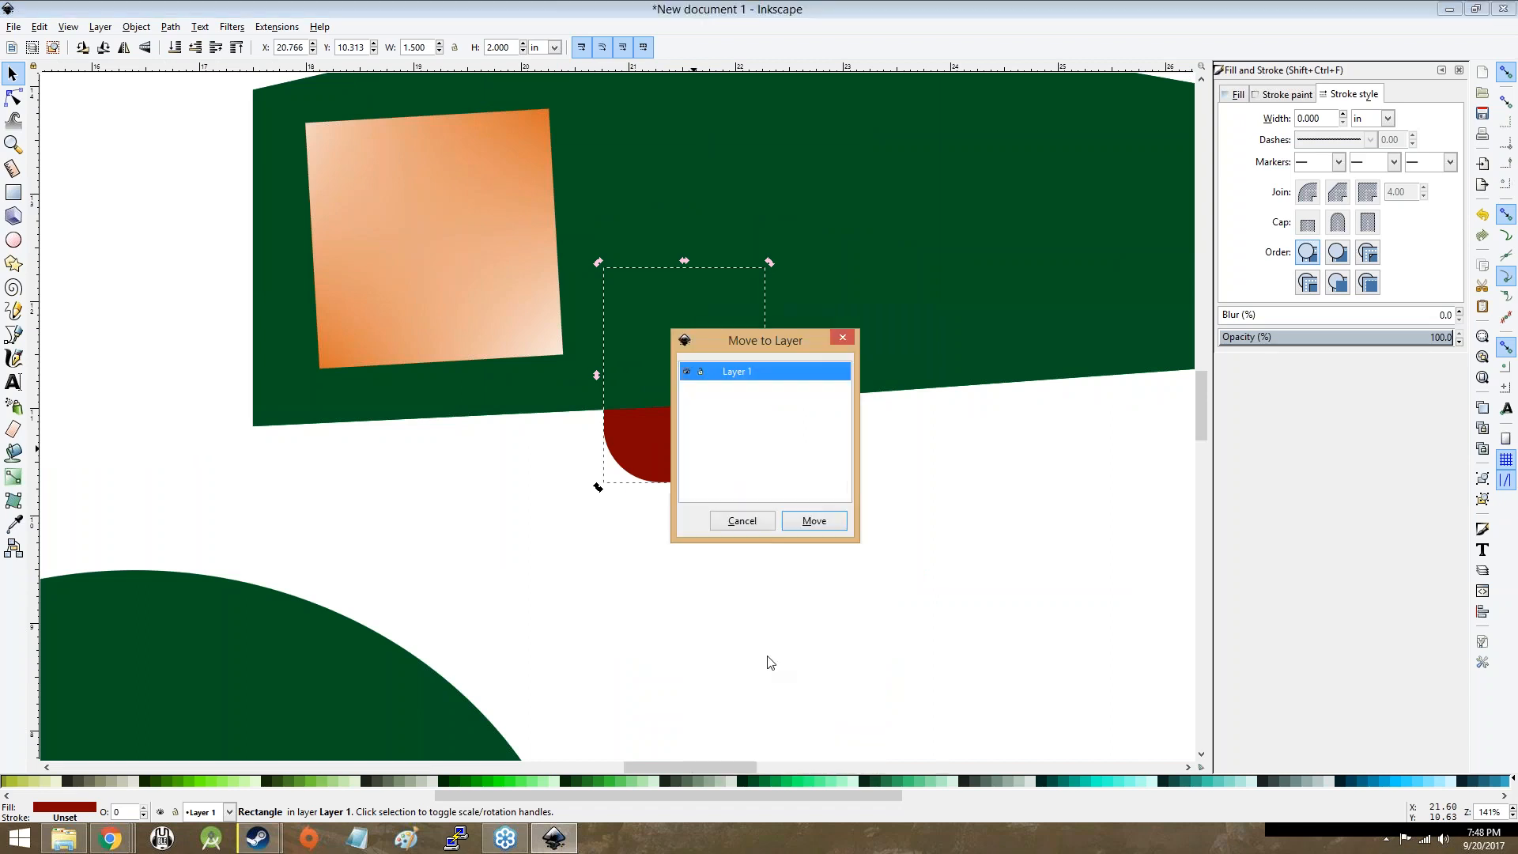
{"action": "left_click", "coordinate": [740, 521]}
{"action": "right_click", "coordinate": [689, 465]}
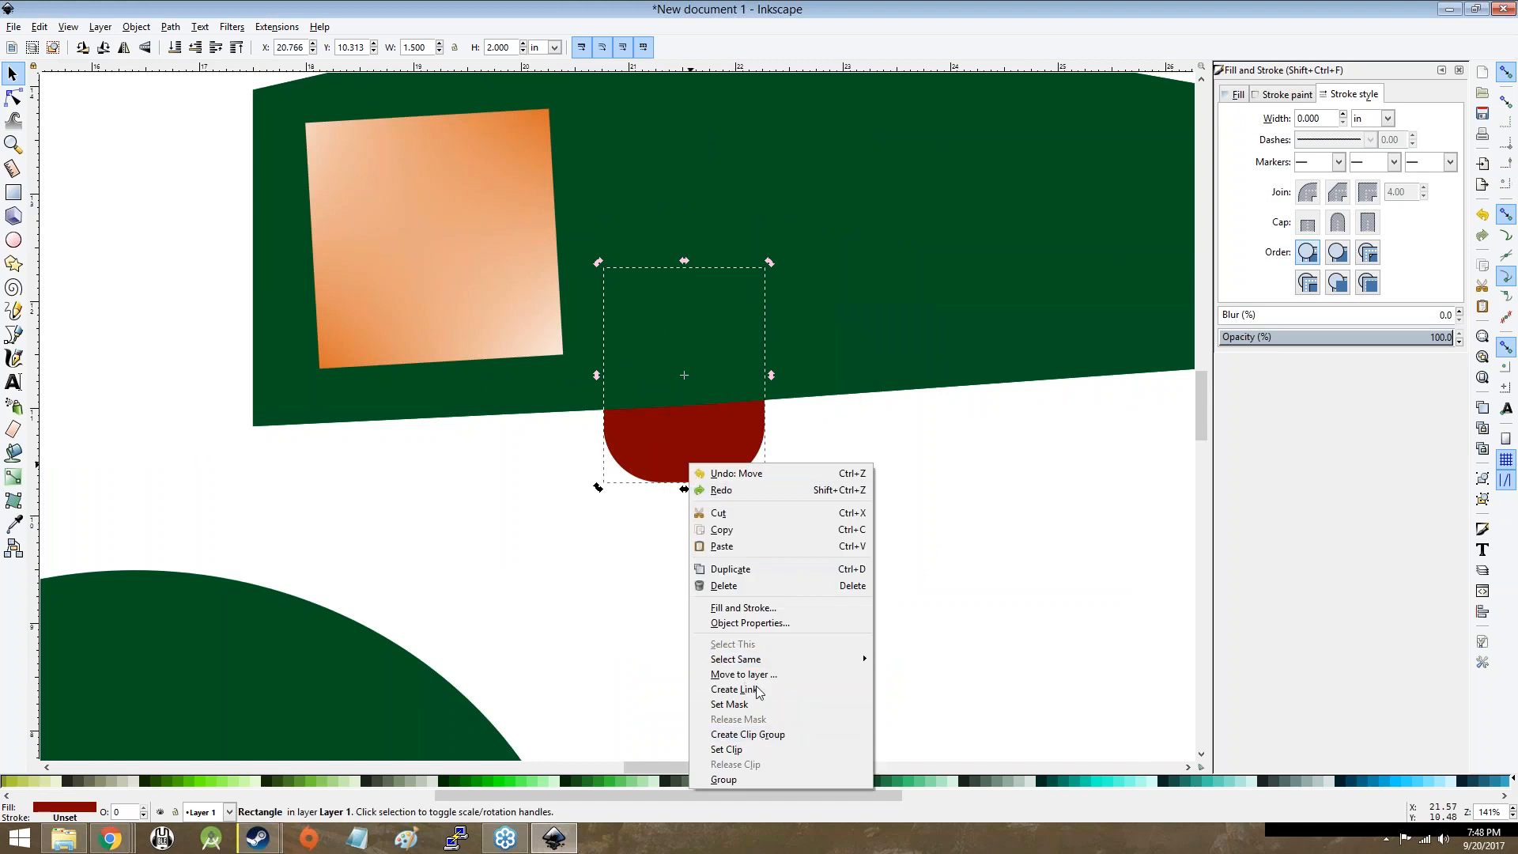
{"action": "mouse_move", "coordinate": [787, 664]}
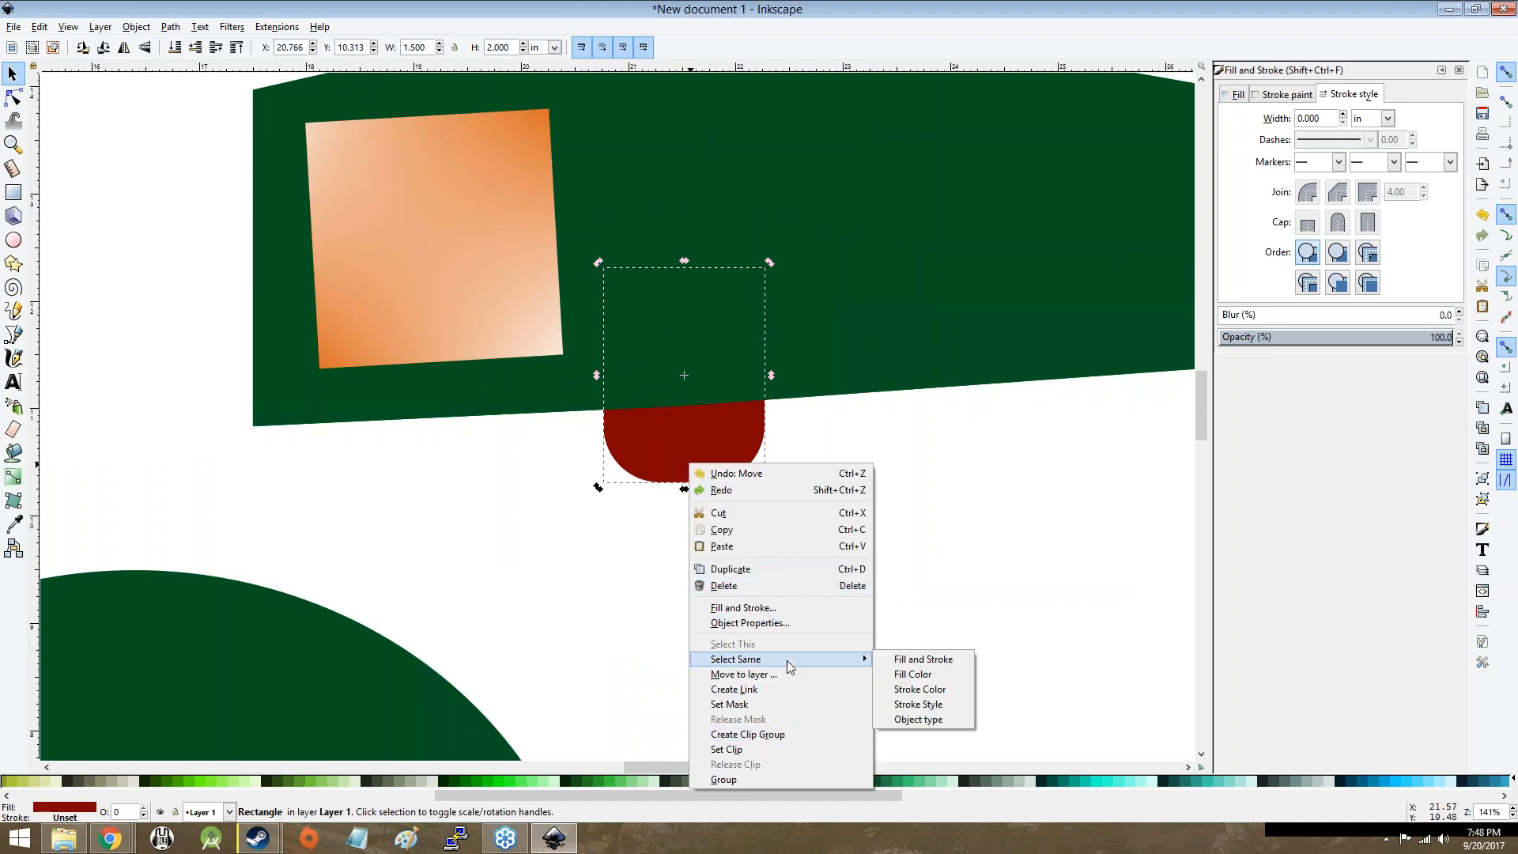
{"action": "left_click", "coordinate": [752, 444]}
{"action": "right_click", "coordinate": [824, 296]}
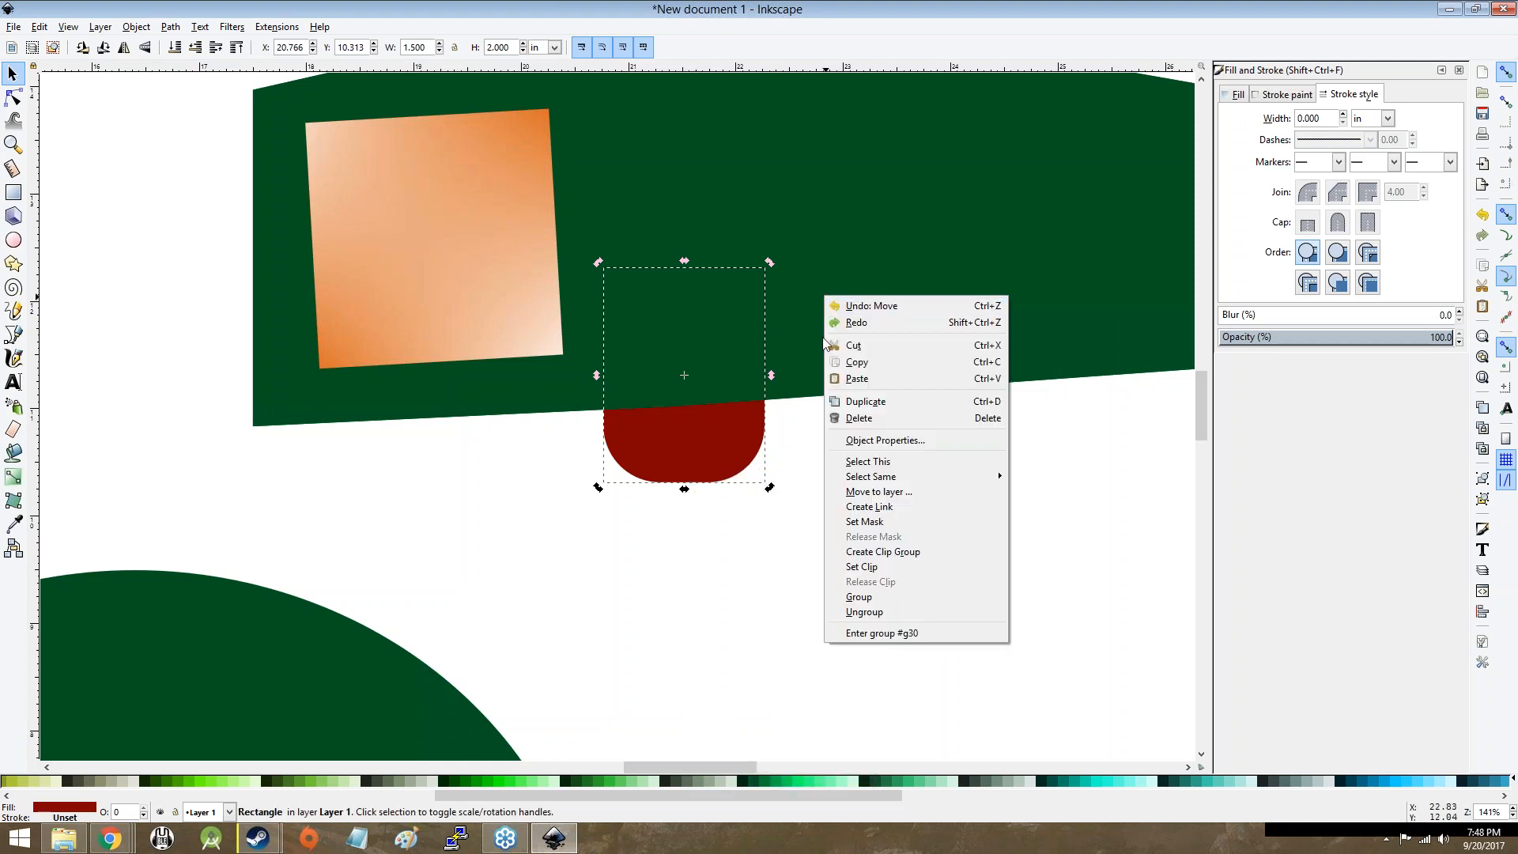
{"action": "left_click", "coordinate": [811, 402]}
{"action": "right_click", "coordinate": [834, 262]}
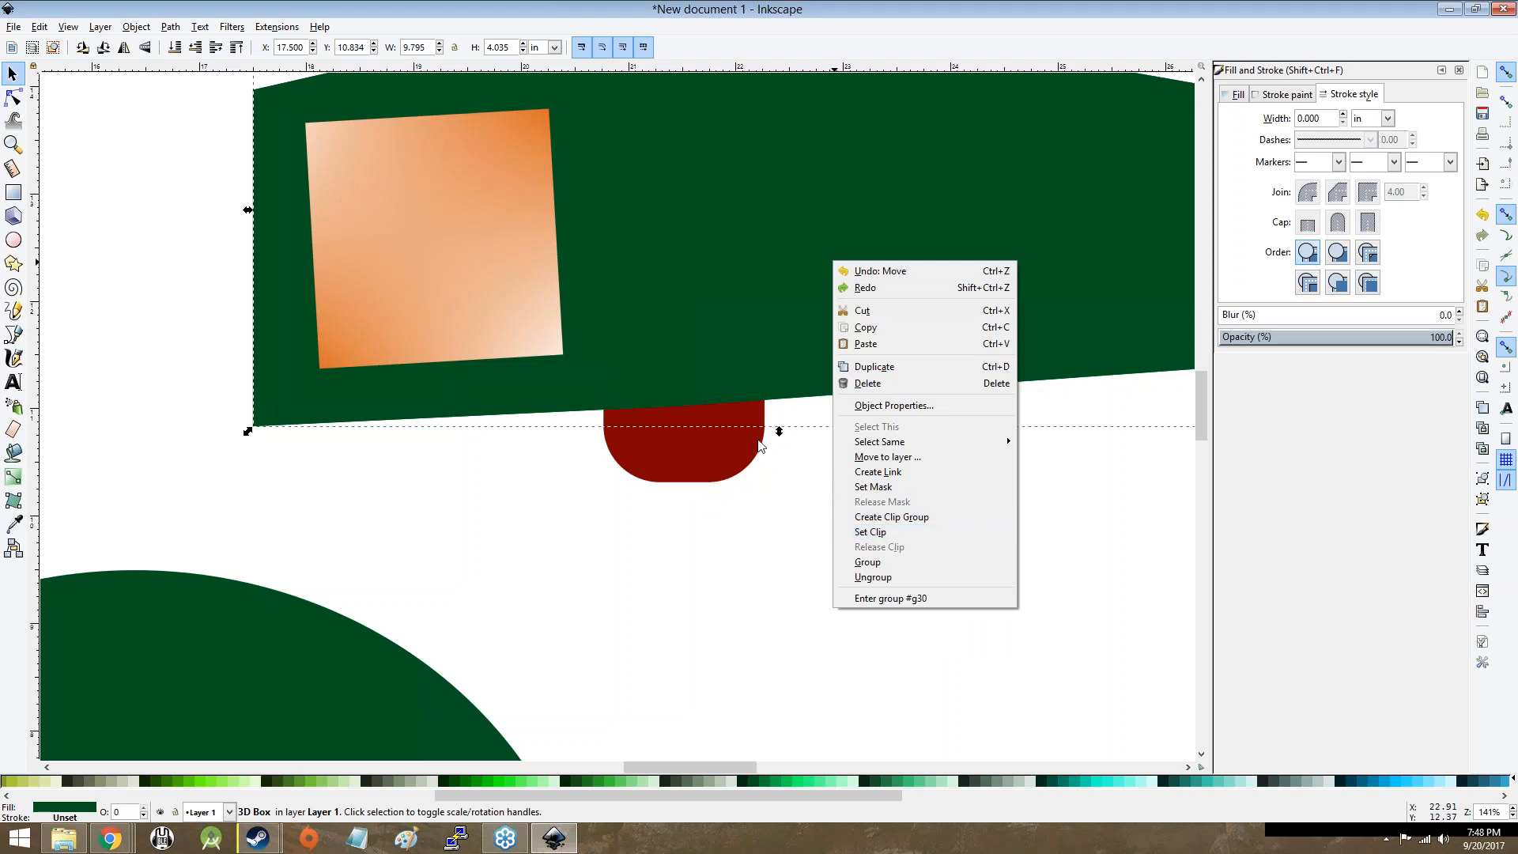
{"action": "left_click", "coordinate": [726, 237]}
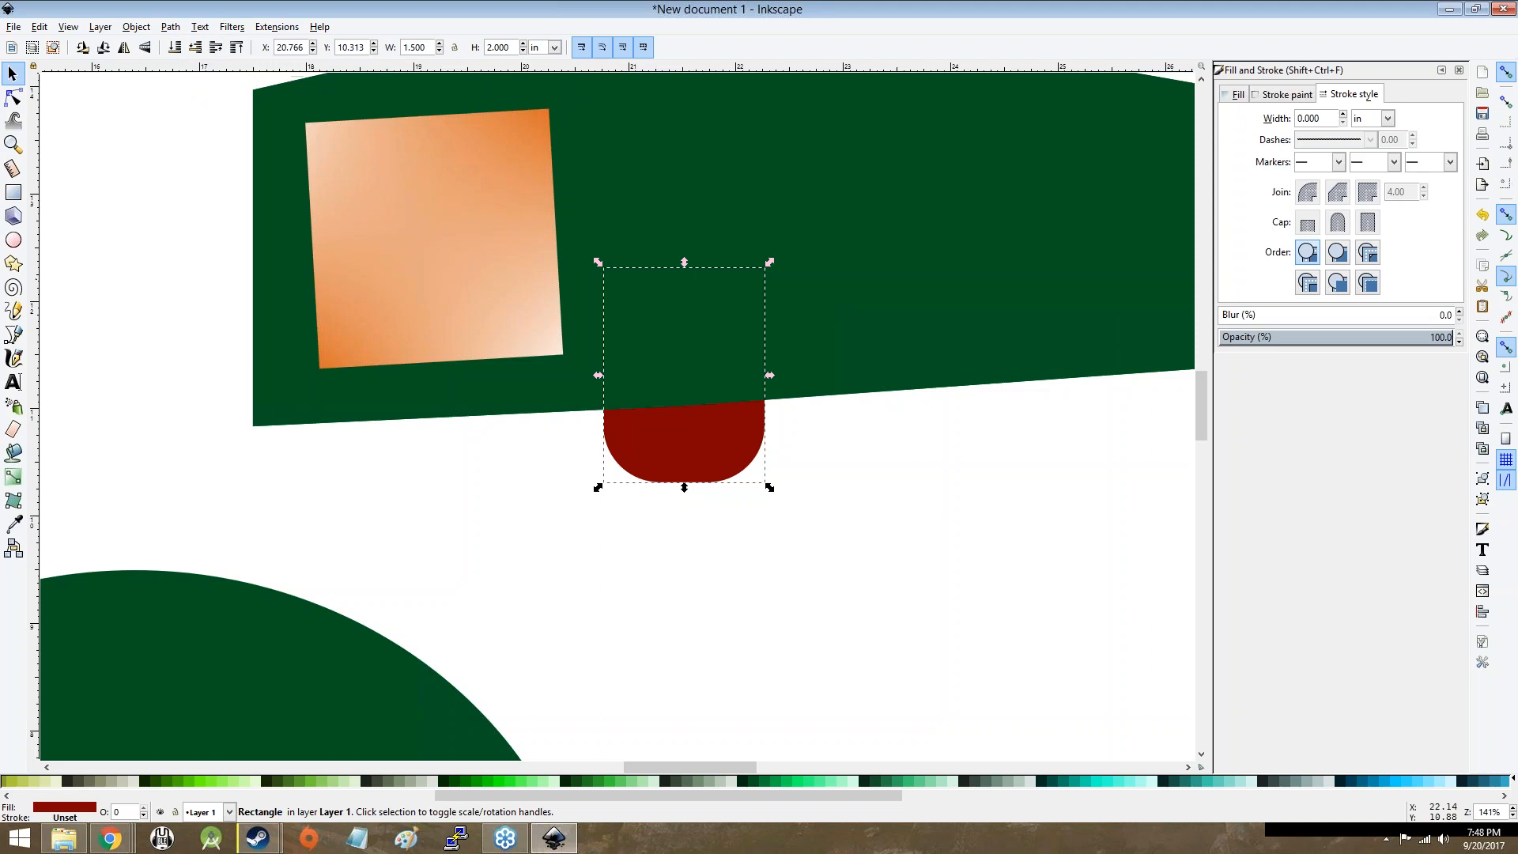
Step: Raise the dark red rounded rectangle one step in front of the green 3D box, lower it one step, and raise it again
{"action": "left_click", "coordinate": [216, 49]}
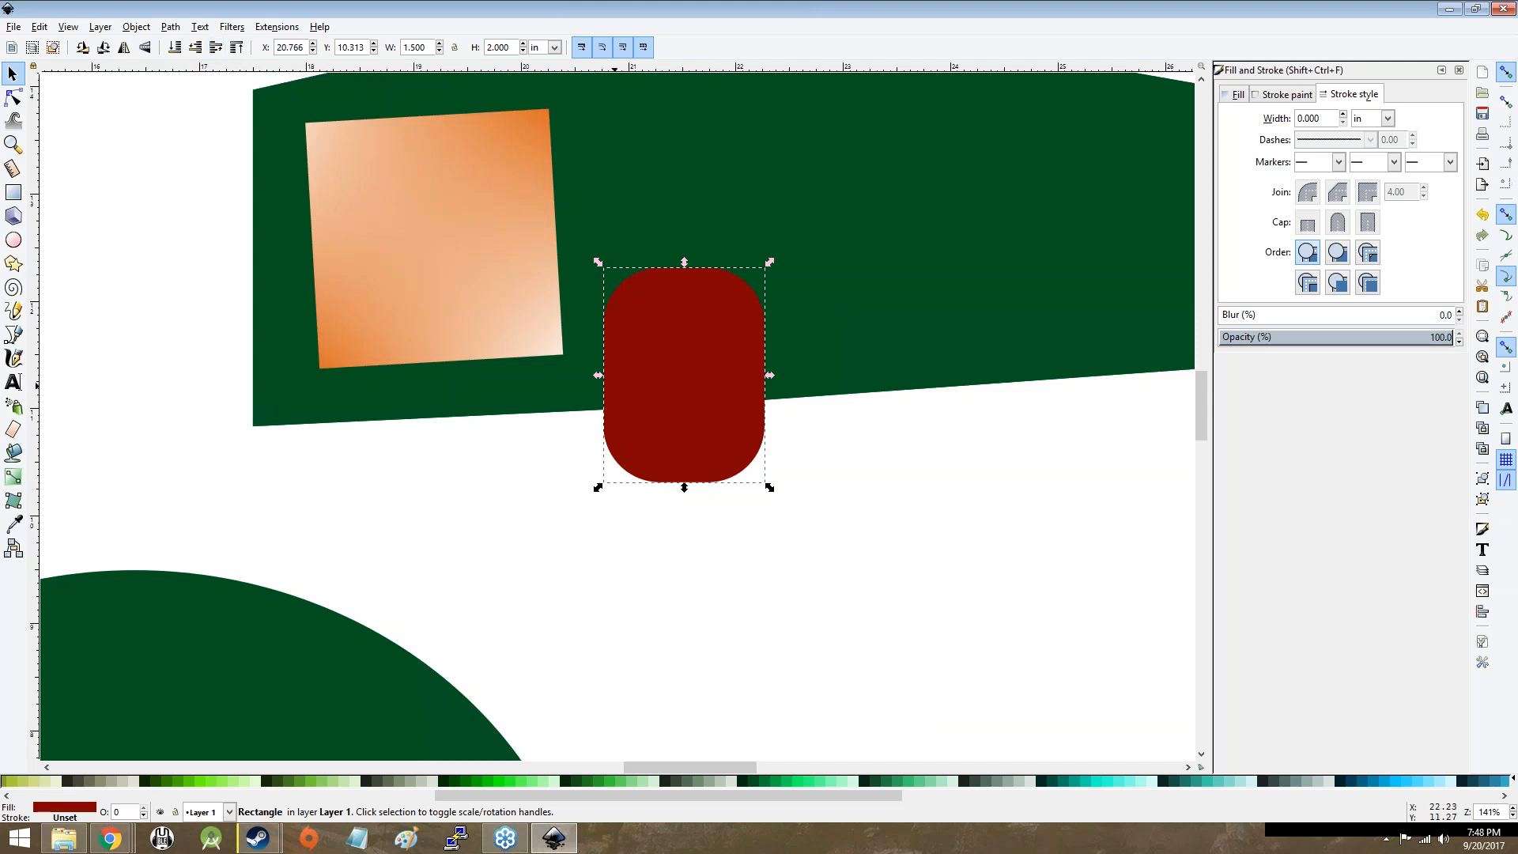
{"action": "left_click", "coordinate": [194, 49]}
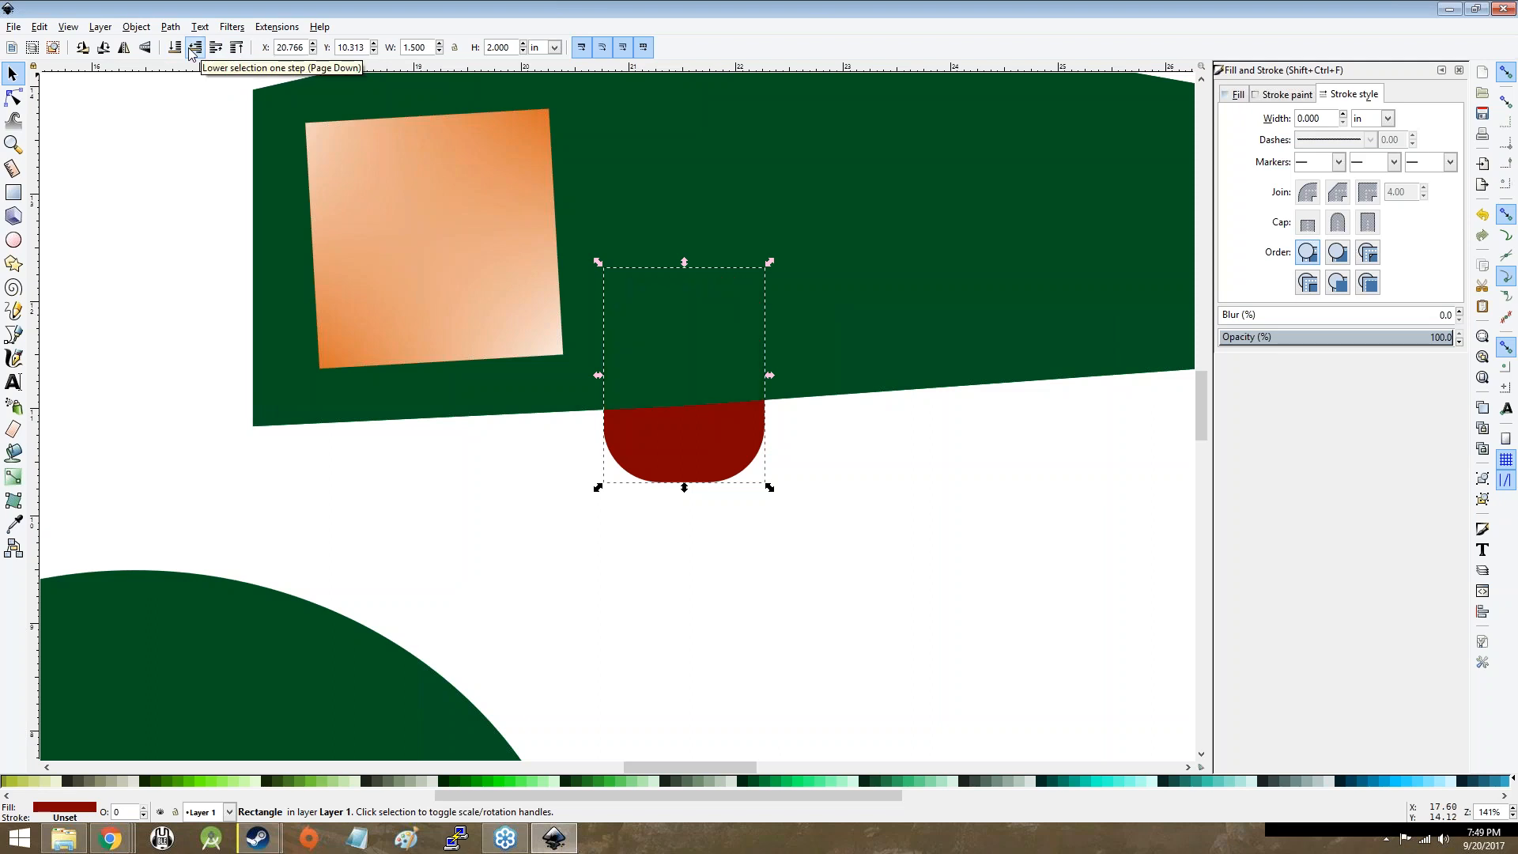
{"action": "left_click", "coordinate": [215, 48]}
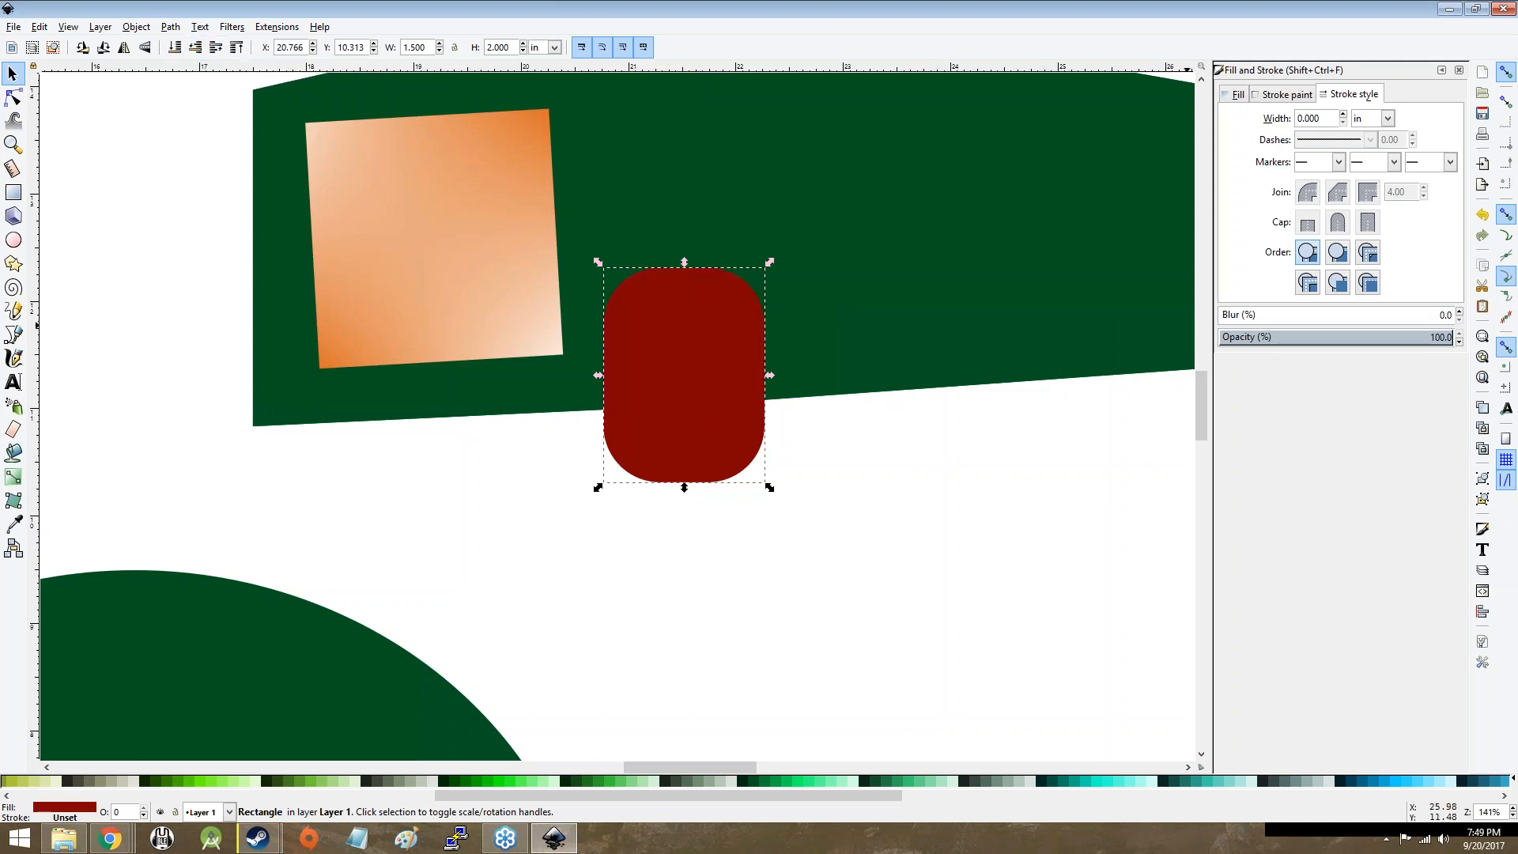
{"action": "left_click", "coordinate": [974, 575]}
Step: Move the dark red rounded rectangle onto the orange gradient square, raise it one step, and lower it two steps behind the green box
{"action": "left_click_drag", "start_coordinate": [724, 380], "coordinate": [517, 295]}
{"action": "left_click", "coordinate": [215, 48]}
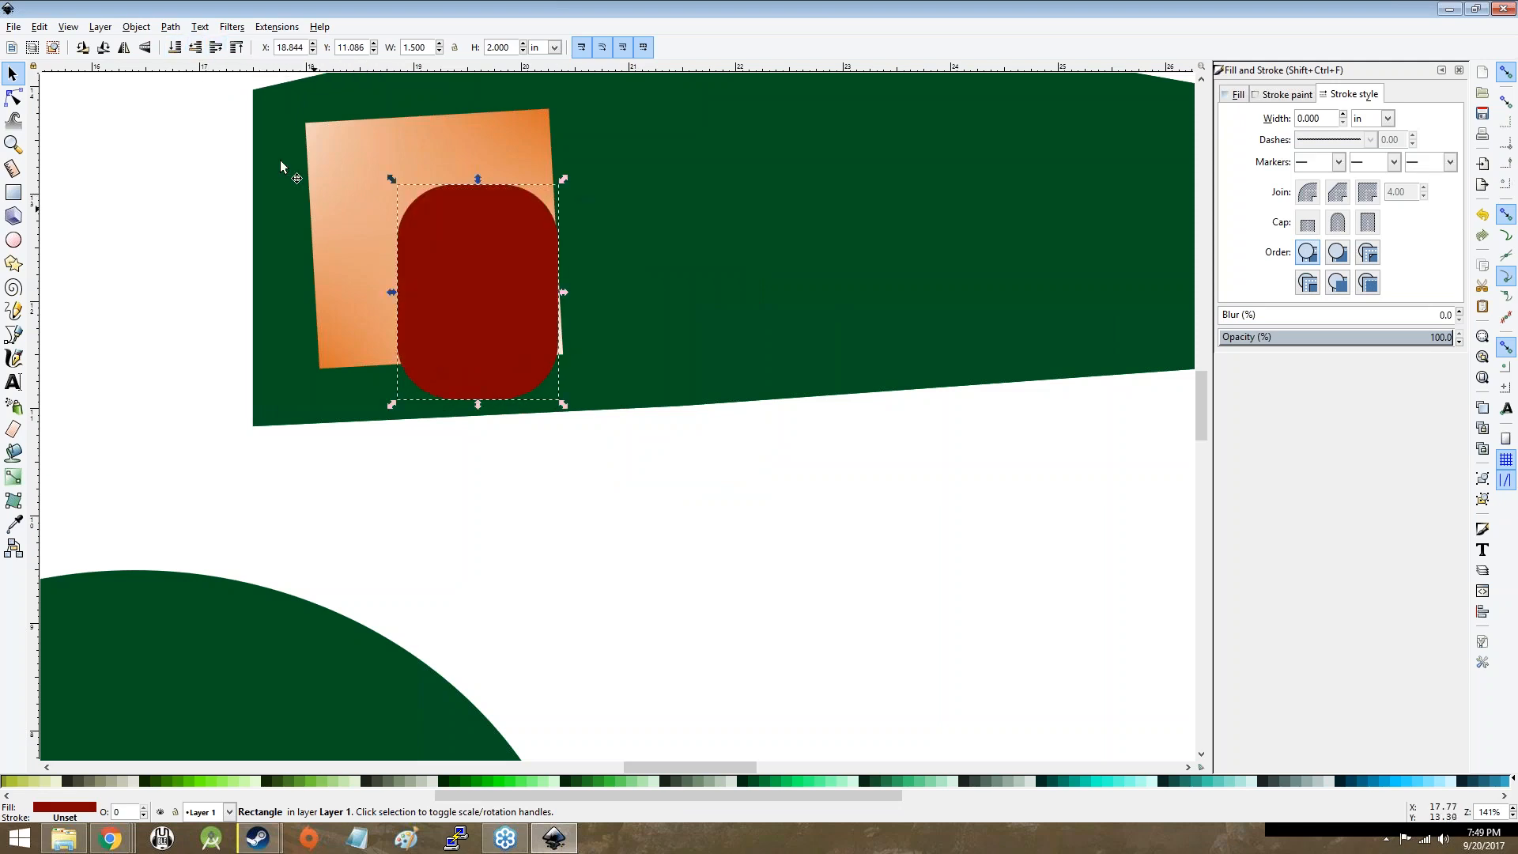
{"action": "left_click", "coordinate": [195, 51]}
{"action": "left_click", "coordinate": [196, 50]}
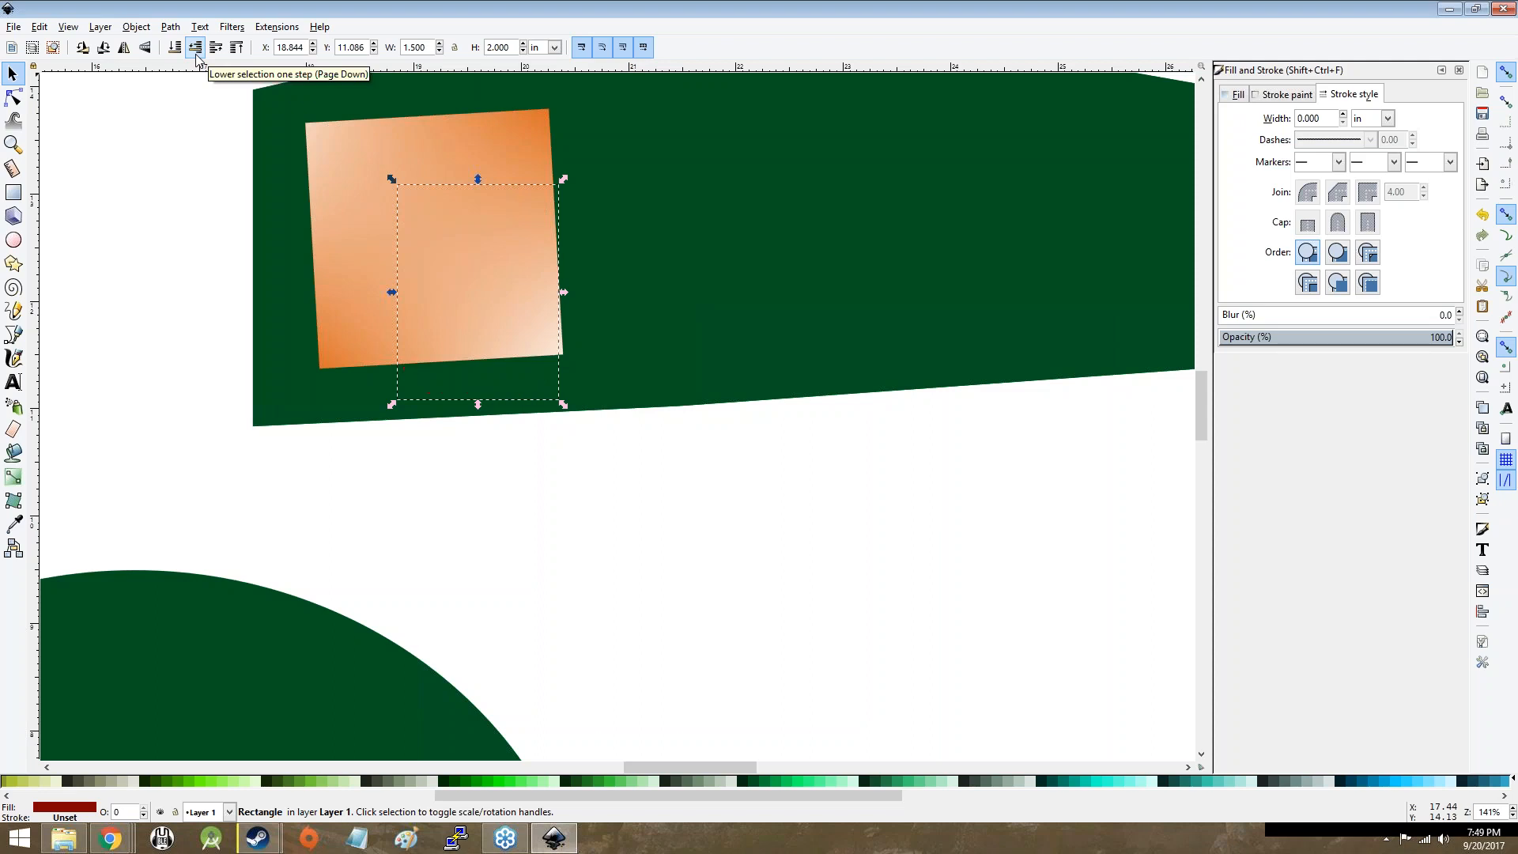
Step: Raise the dark red rectangle one step between the green box and orange square, and shift it to about X 19.7 in, Y 11.6 in
{"action": "left_click", "coordinate": [216, 49]}
{"action": "left_click_drag", "start_coordinate": [496, 370], "coordinate": [599, 315]}
{"action": "scroll", "coordinate": [874, 508], "scroll_direction": "down", "scroll_amount": 1}
{"action": "scroll", "coordinate": [850, 672], "scroll_direction": "up", "scroll_amount": 3}
{"action": "left_click", "coordinate": [850, 672]}
{"action": "scroll", "coordinate": [830, 631], "scroll_direction": "up", "scroll_amount": 5}
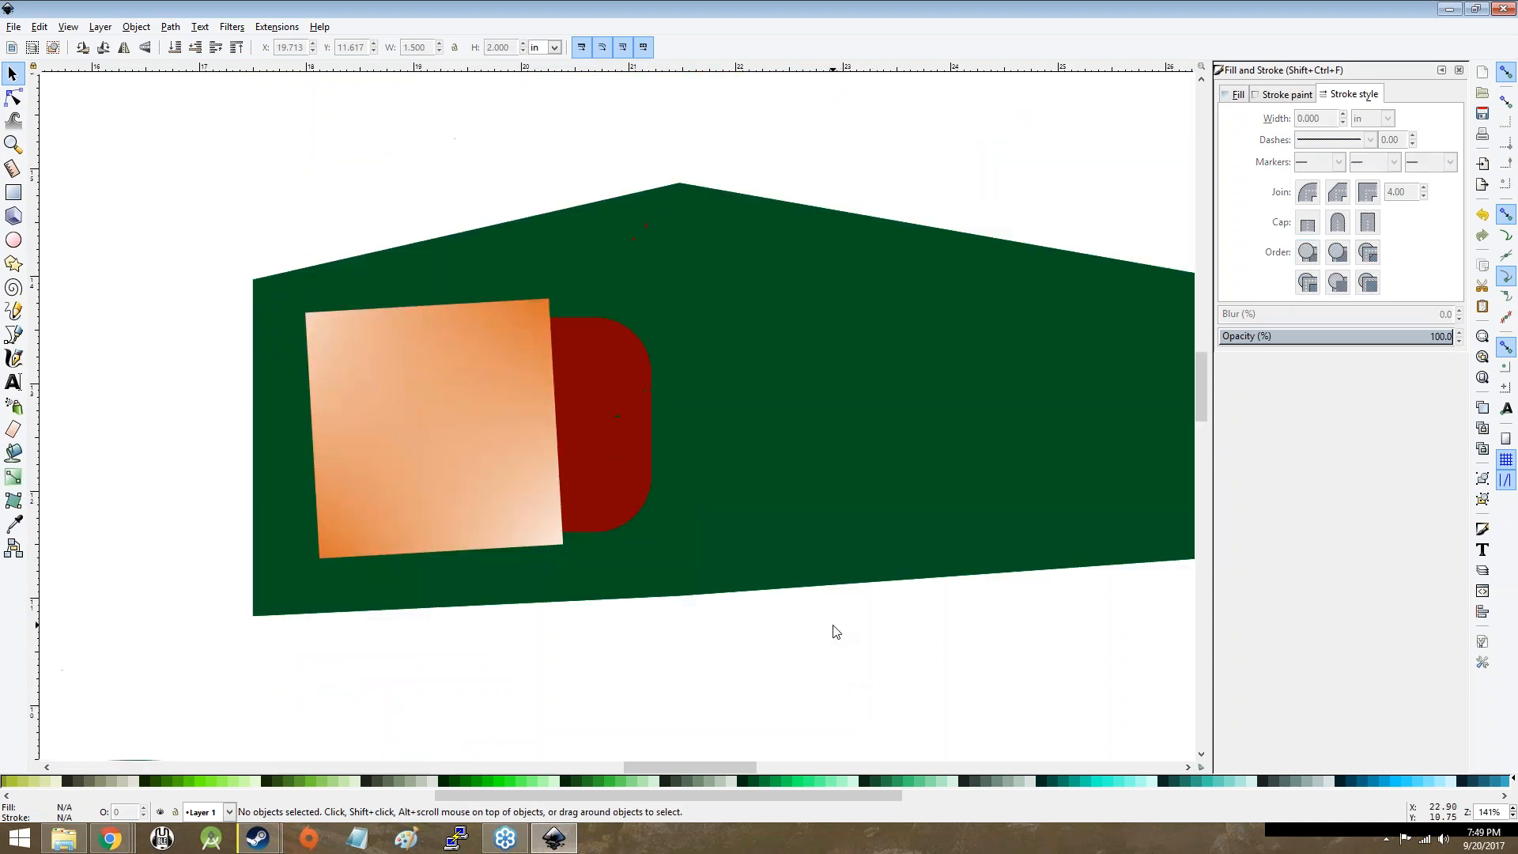
{"action": "scroll", "coordinate": [822, 597], "scroll_direction": "down", "scroll_amount": 1}
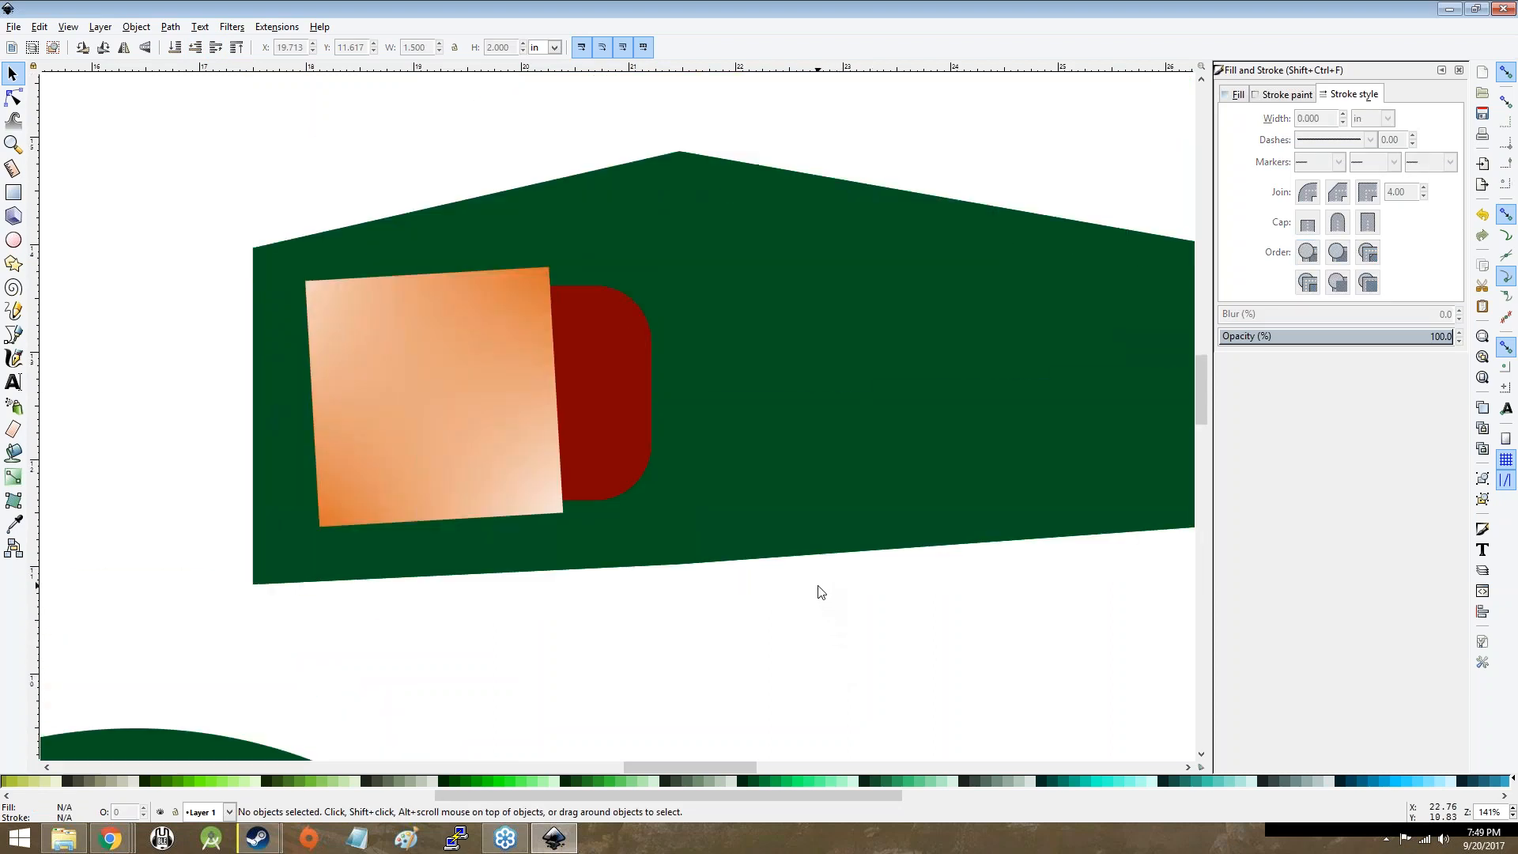
{"action": "scroll", "coordinate": [819, 591], "scroll_direction": "down", "scroll_amount": 4}
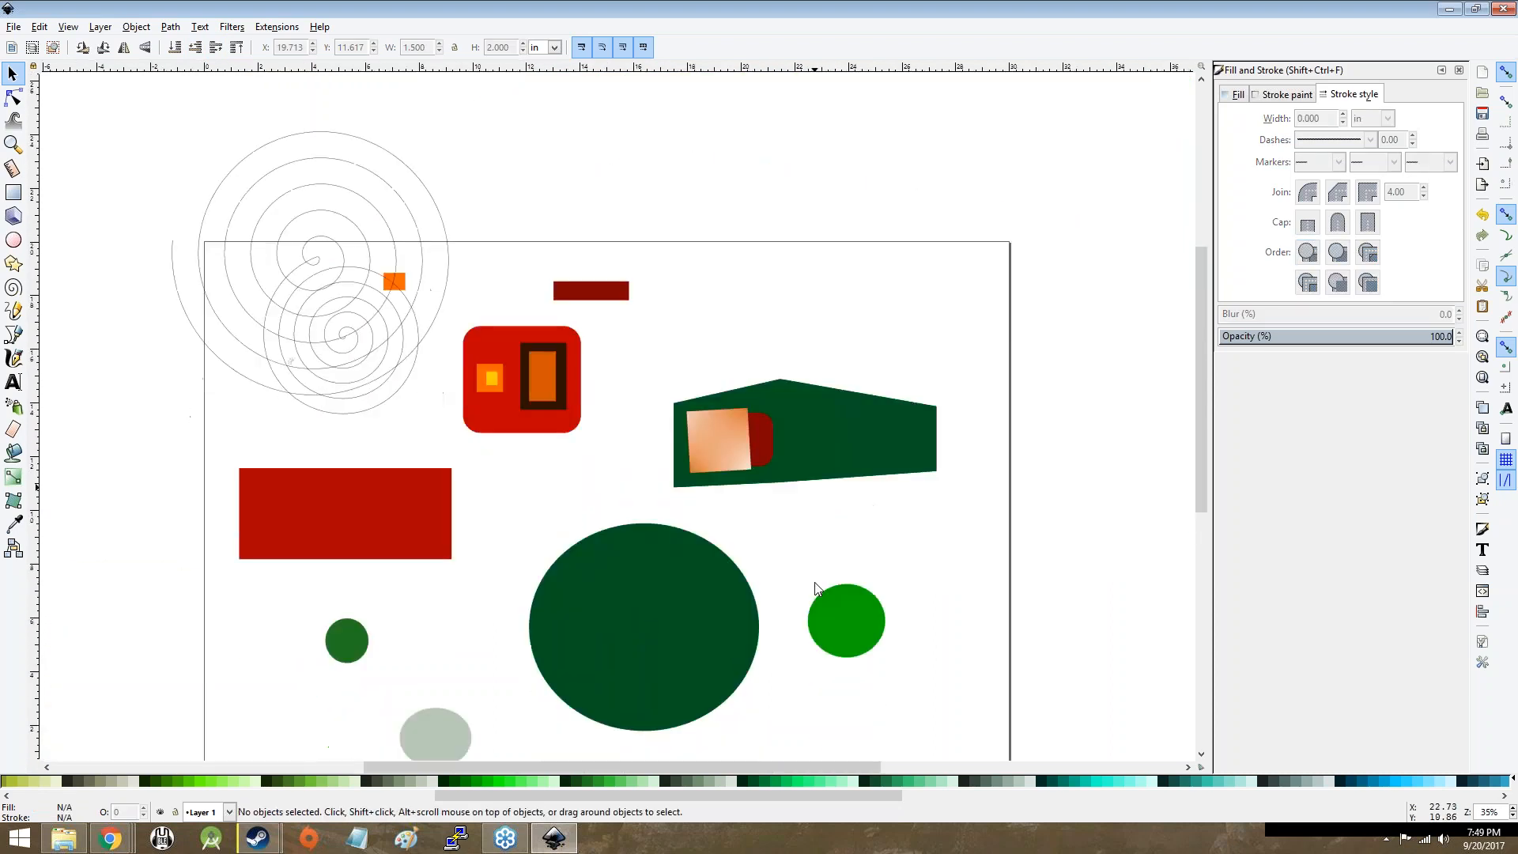
Step: Review the slides after Front/back order up to Object Alignment in Google Slides, and return to the Inkscape drawing
{"action": "key", "text": "alt+Tab"}
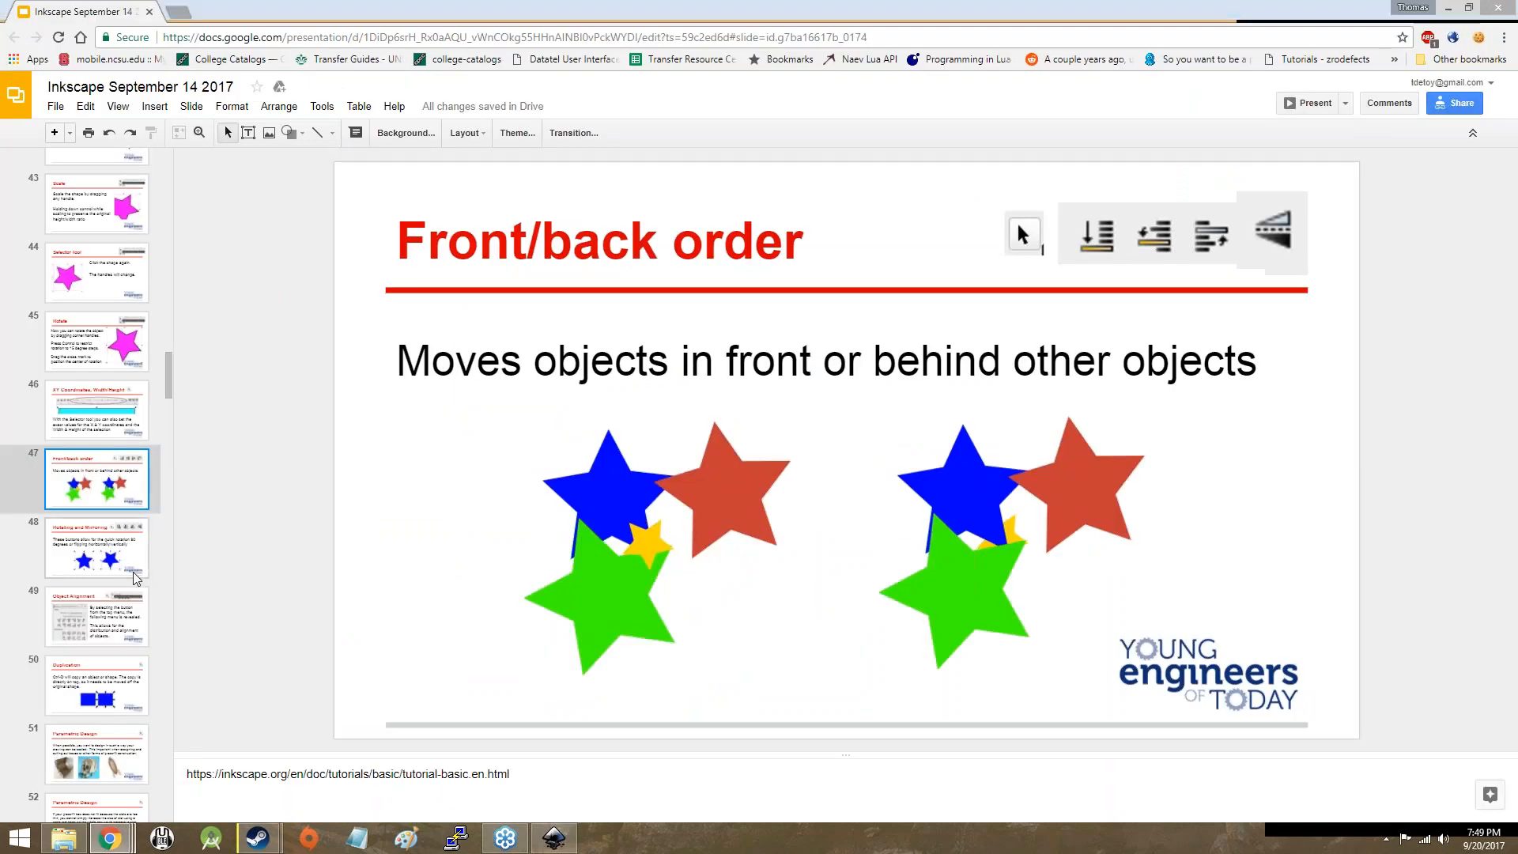
{"action": "left_click", "coordinate": [134, 571]}
{"action": "key", "text": "Down"}
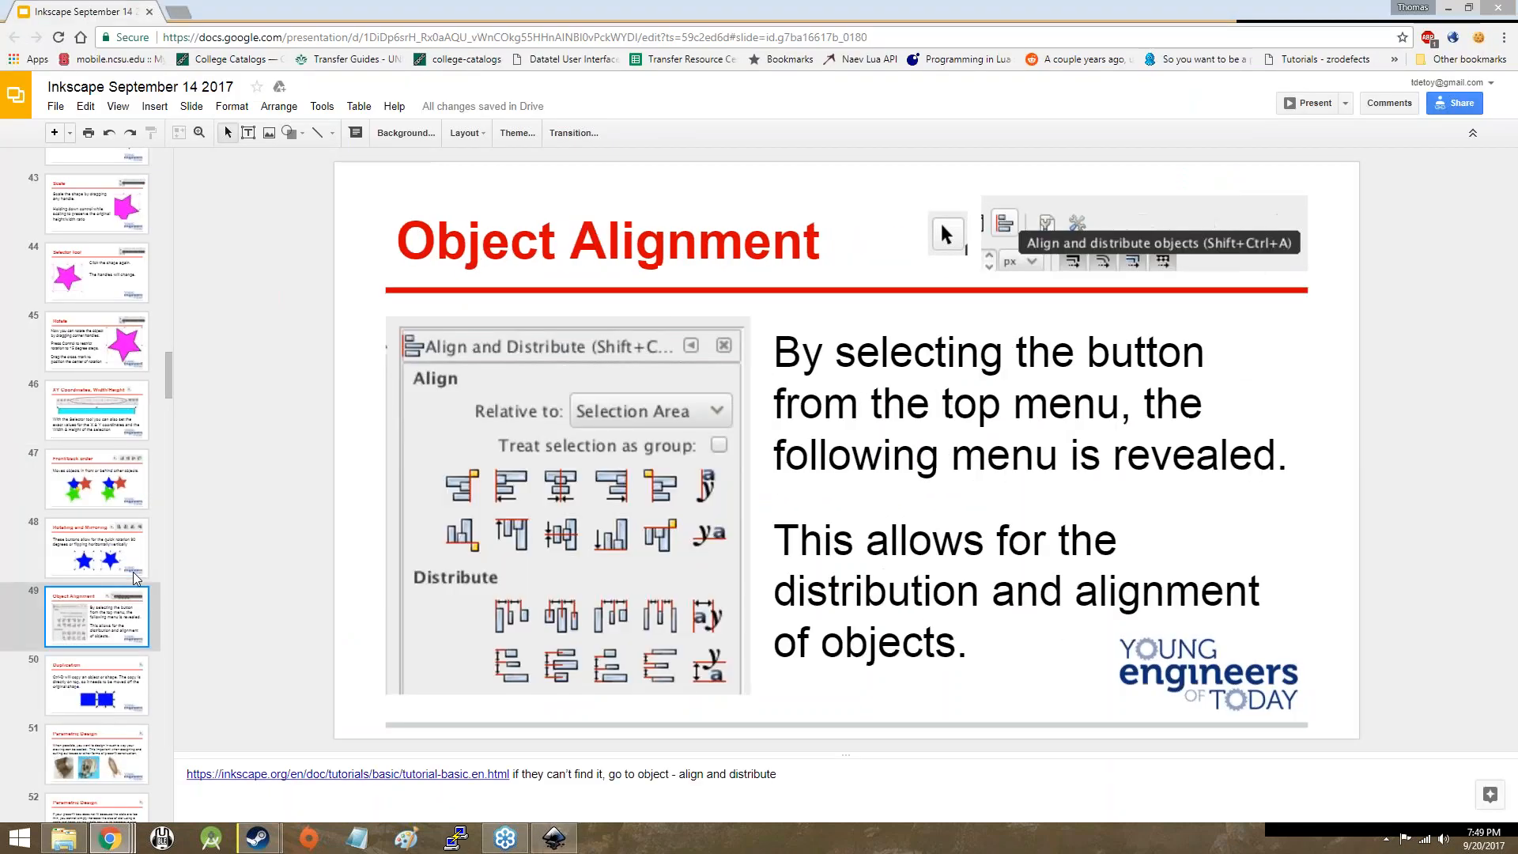
{"action": "key", "text": "alt+Tab"}
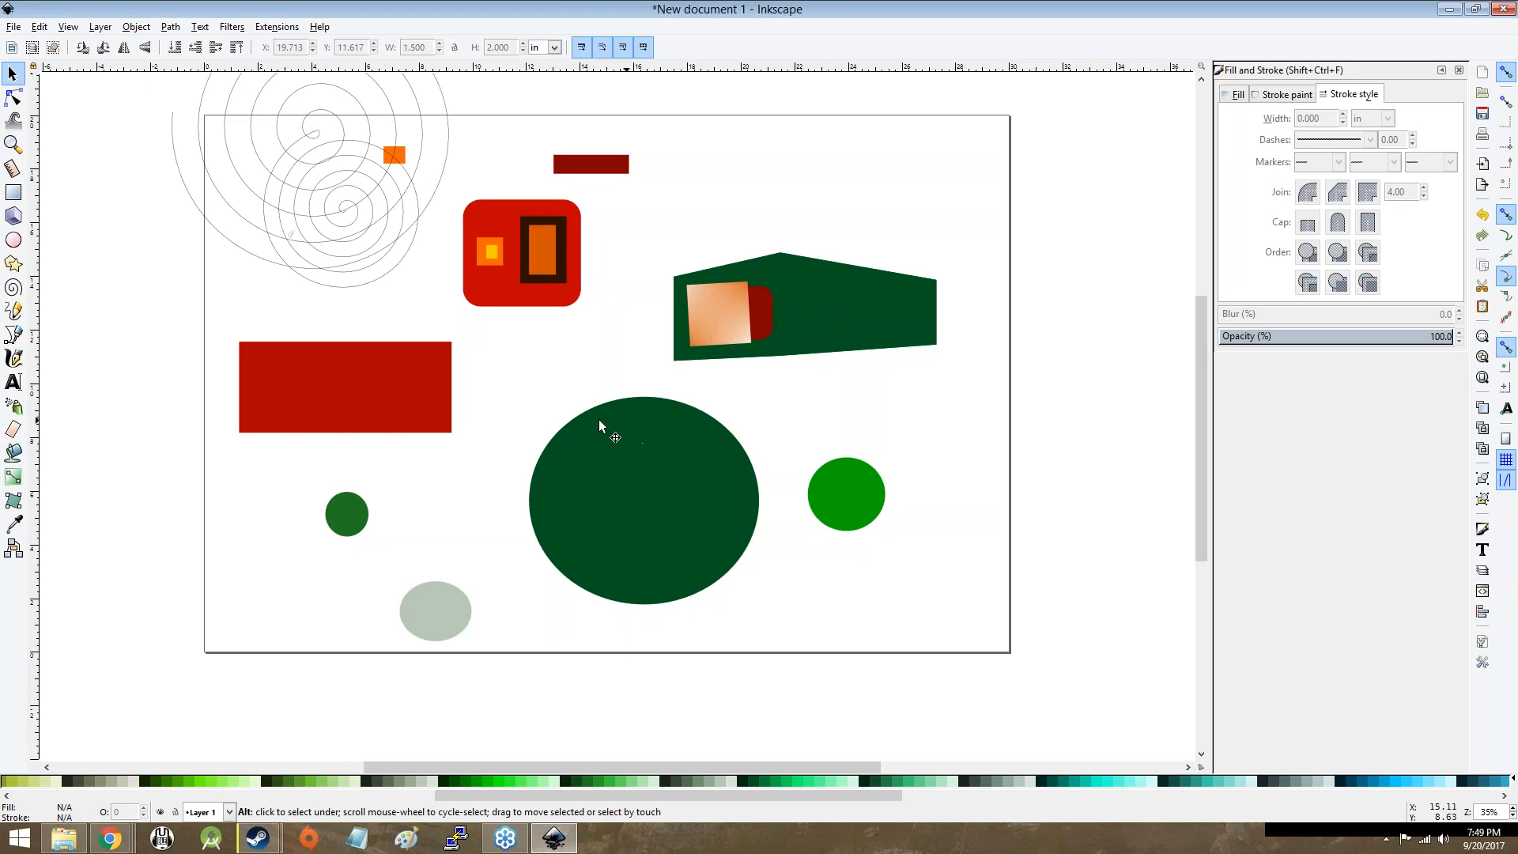
{"action": "scroll", "coordinate": [495, 339], "scroll_direction": "up", "scroll_amount": 4}
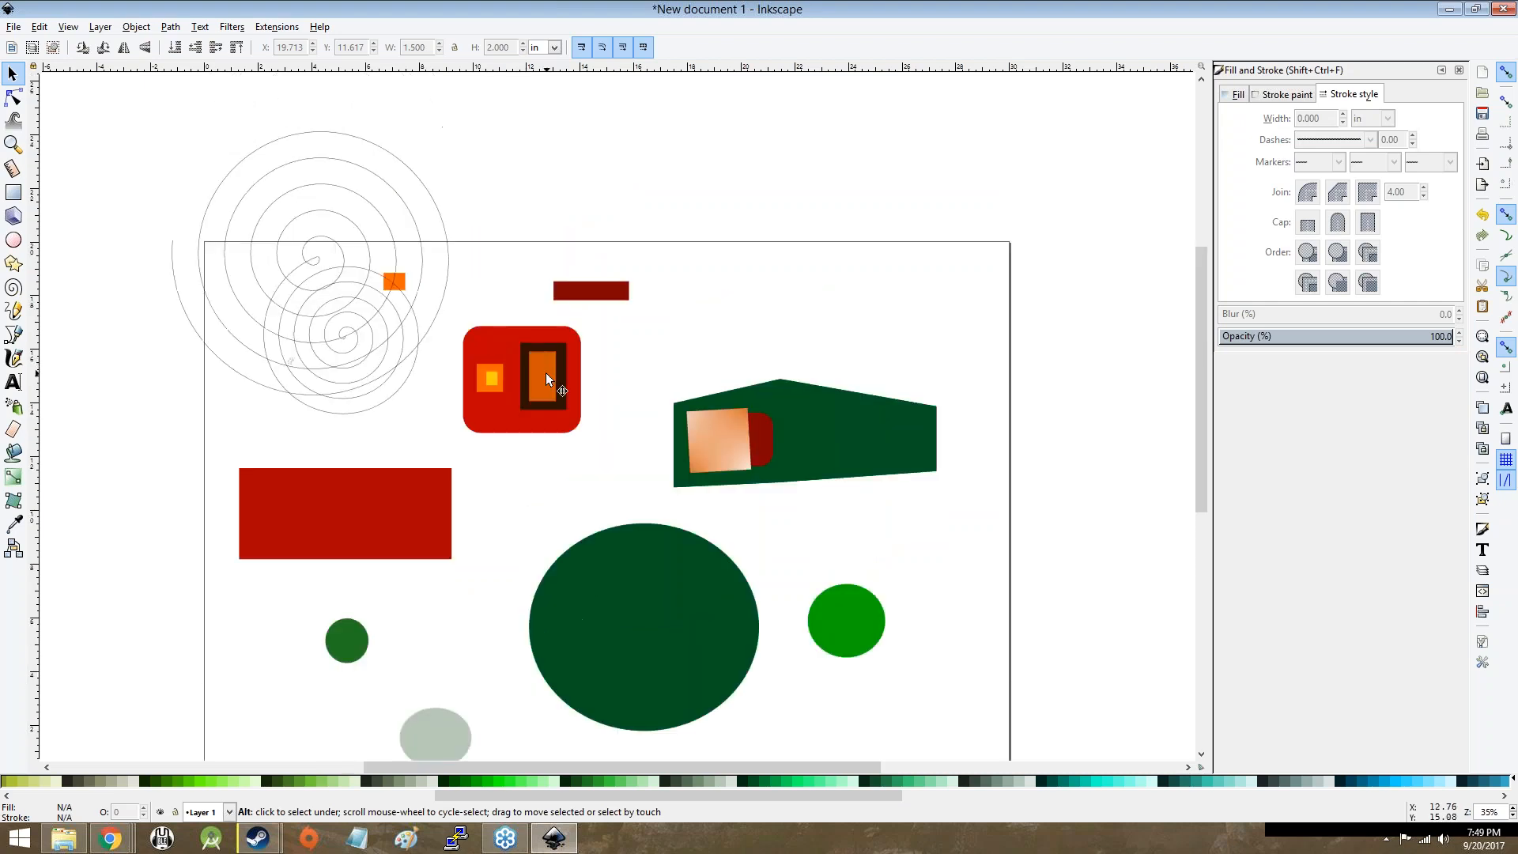
Step: Centre the dark brown and dark orange rectangles on each other along the vertical and horizontal axes using Align and Distribute
{"action": "left_click", "coordinate": [559, 375]}
{"action": "left_click", "coordinate": [543, 374], "text": "shift"}
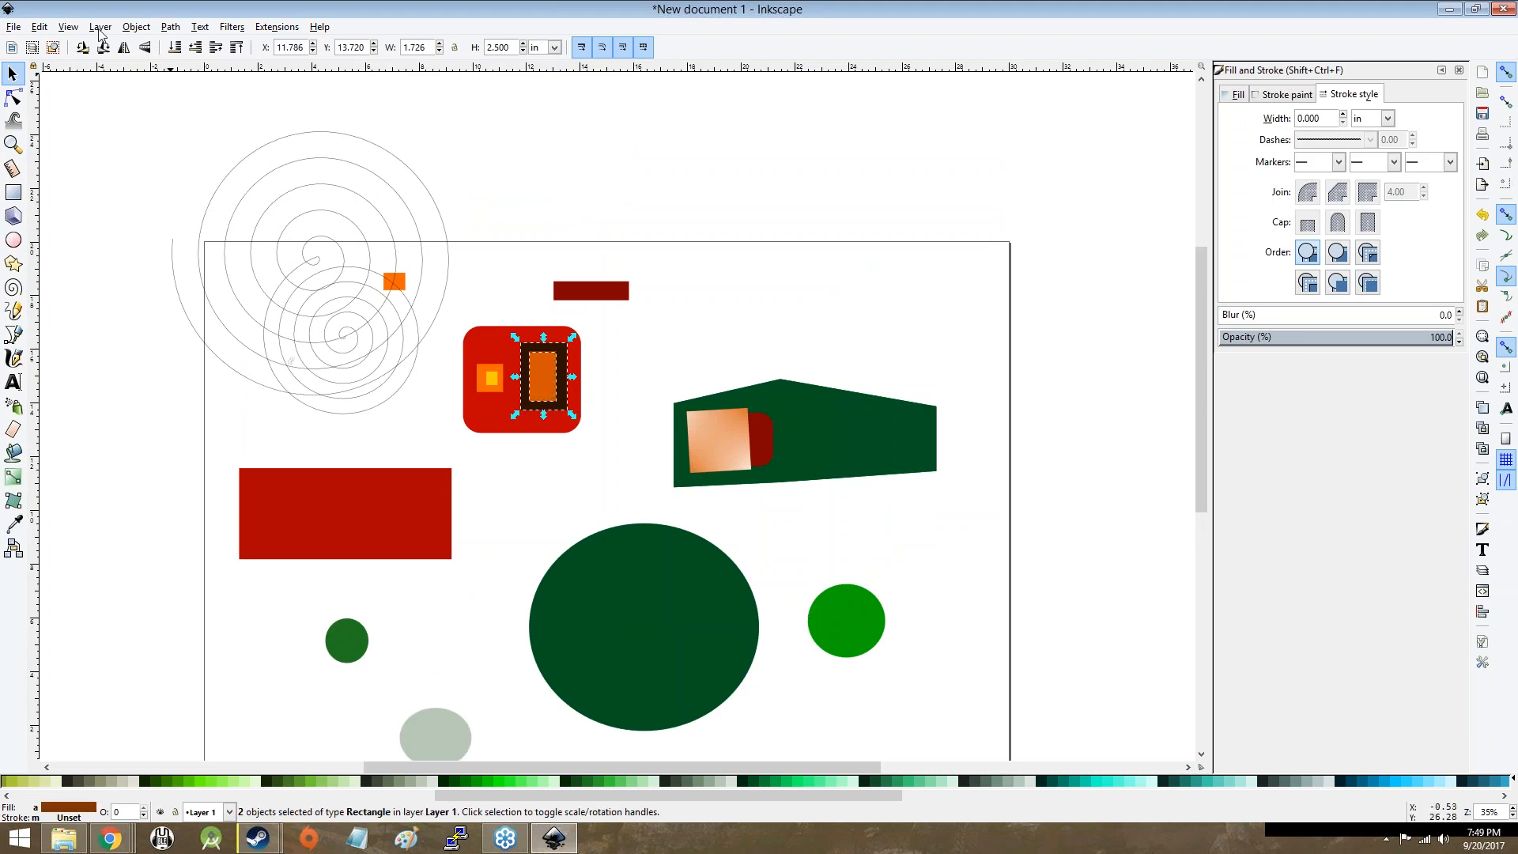
{"action": "left_click", "coordinate": [139, 30]}
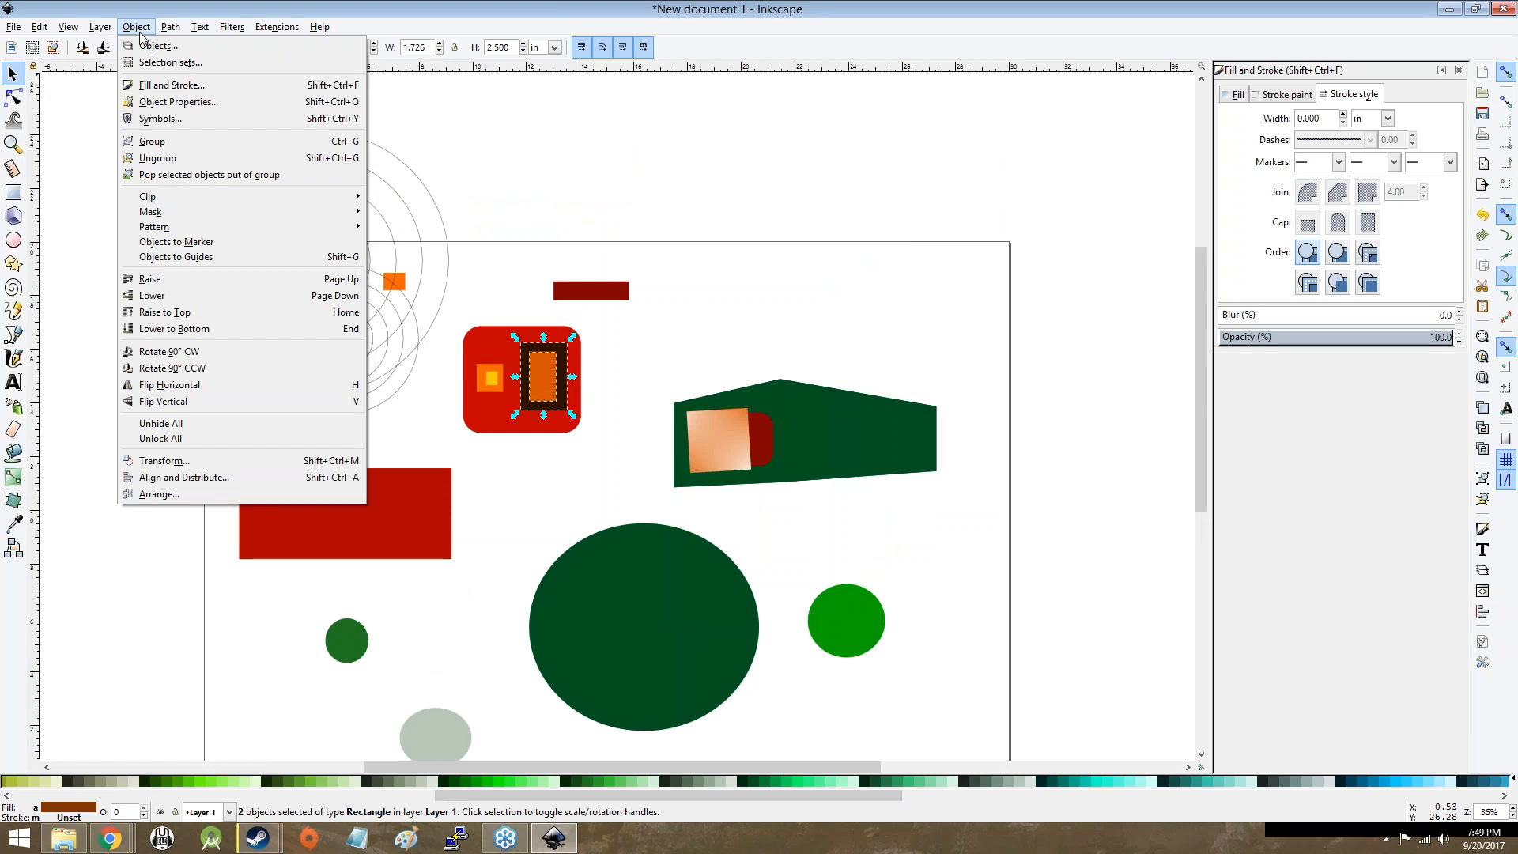
{"action": "left_click", "coordinate": [253, 479]}
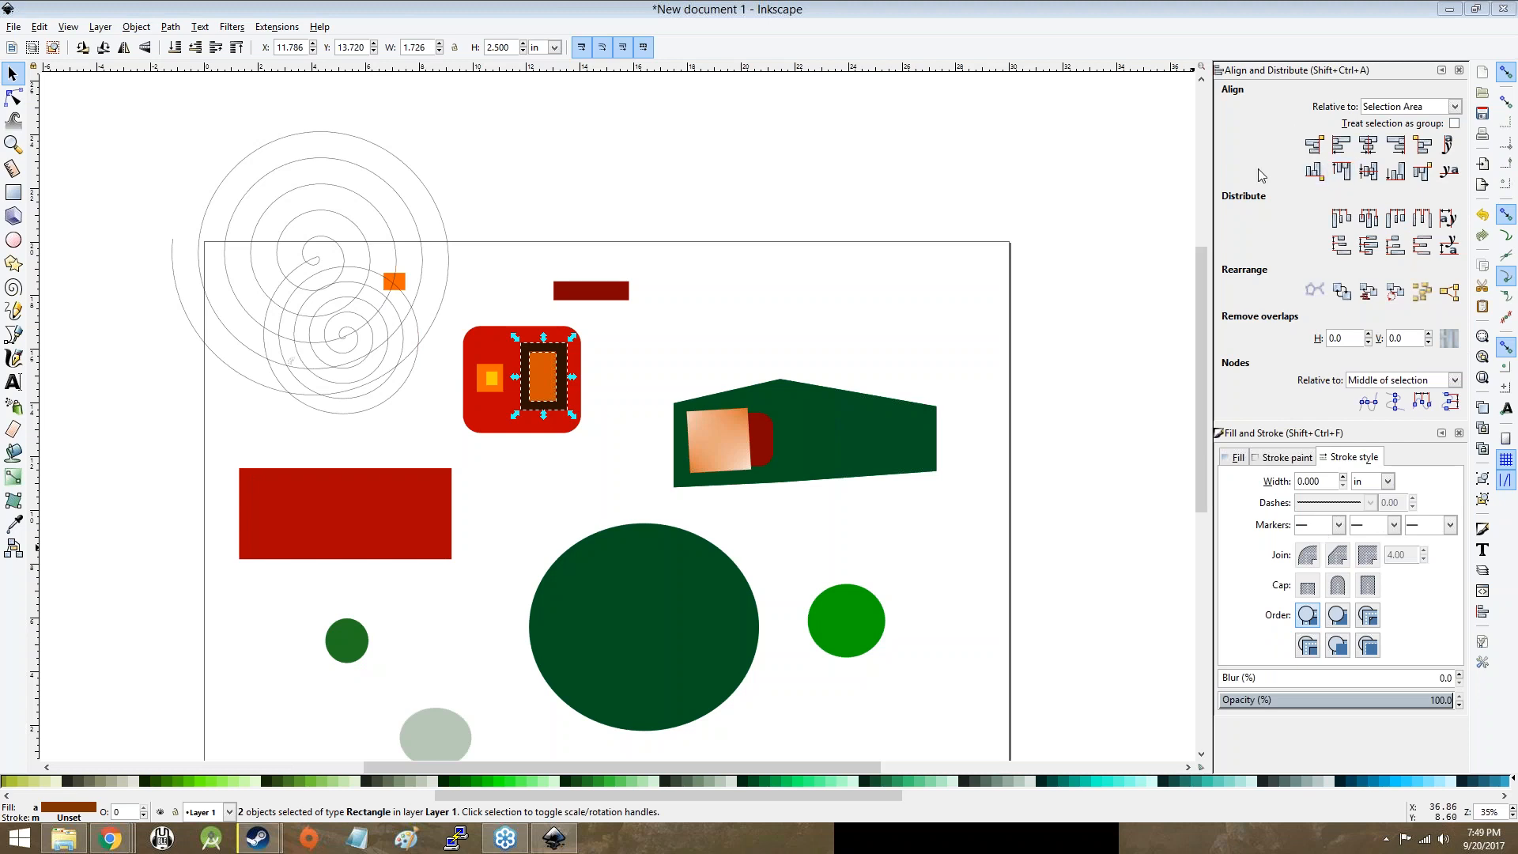
{"action": "left_click", "coordinate": [1365, 153]}
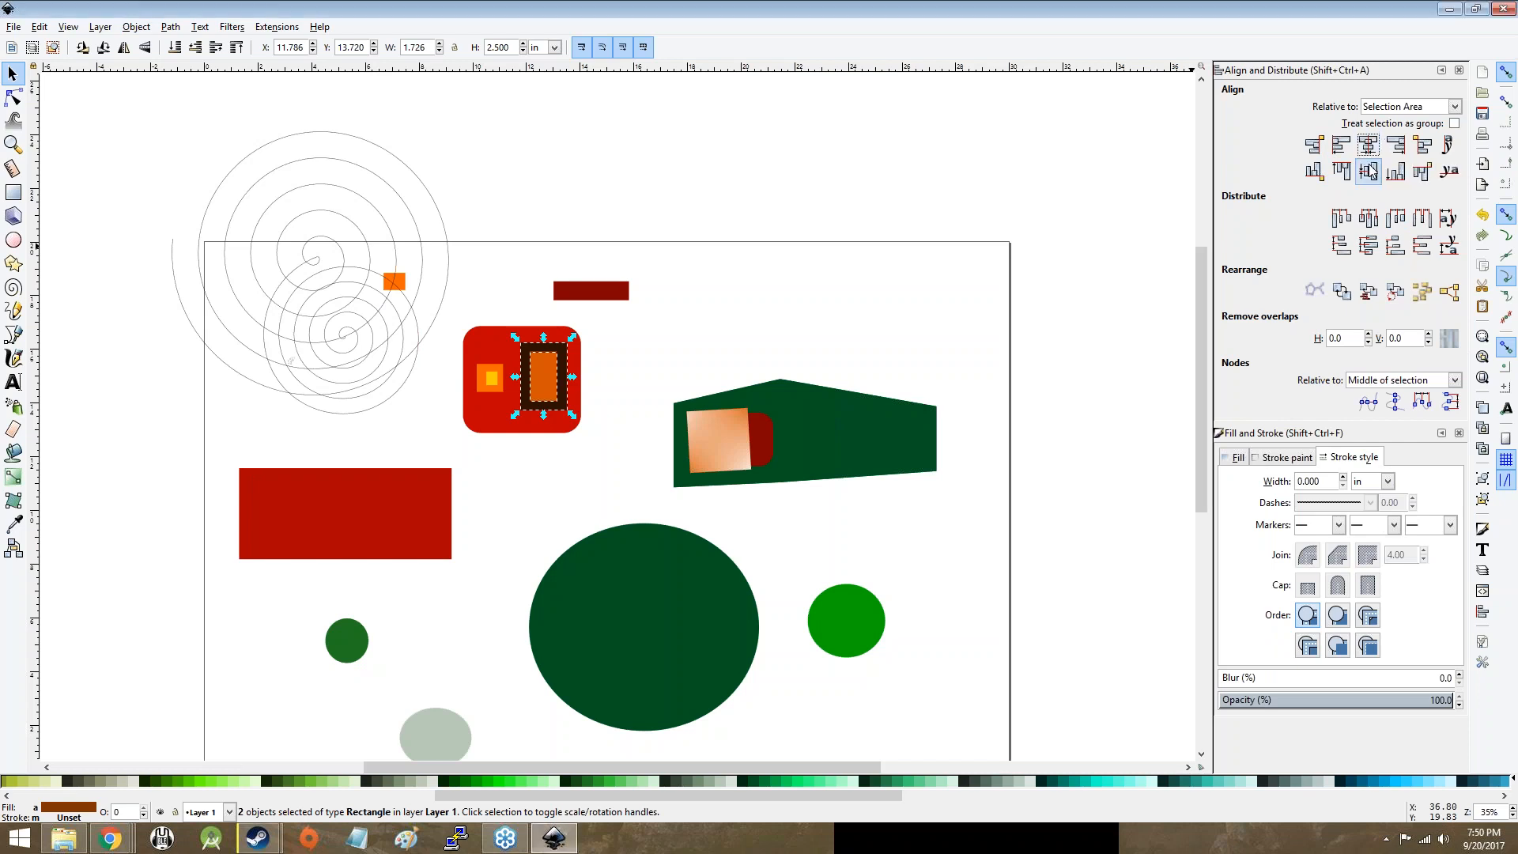
{"action": "left_click", "coordinate": [1370, 170]}
{"action": "left_click", "coordinate": [606, 365]}
Step: Offset the dark orange rectangle to about X 11.6 in, Y 14.1 in, and re-centre it with the dark brown rectangle on the vertical axis
{"action": "scroll", "coordinate": [539, 385], "scroll_direction": "up", "scroll_amount": 6}
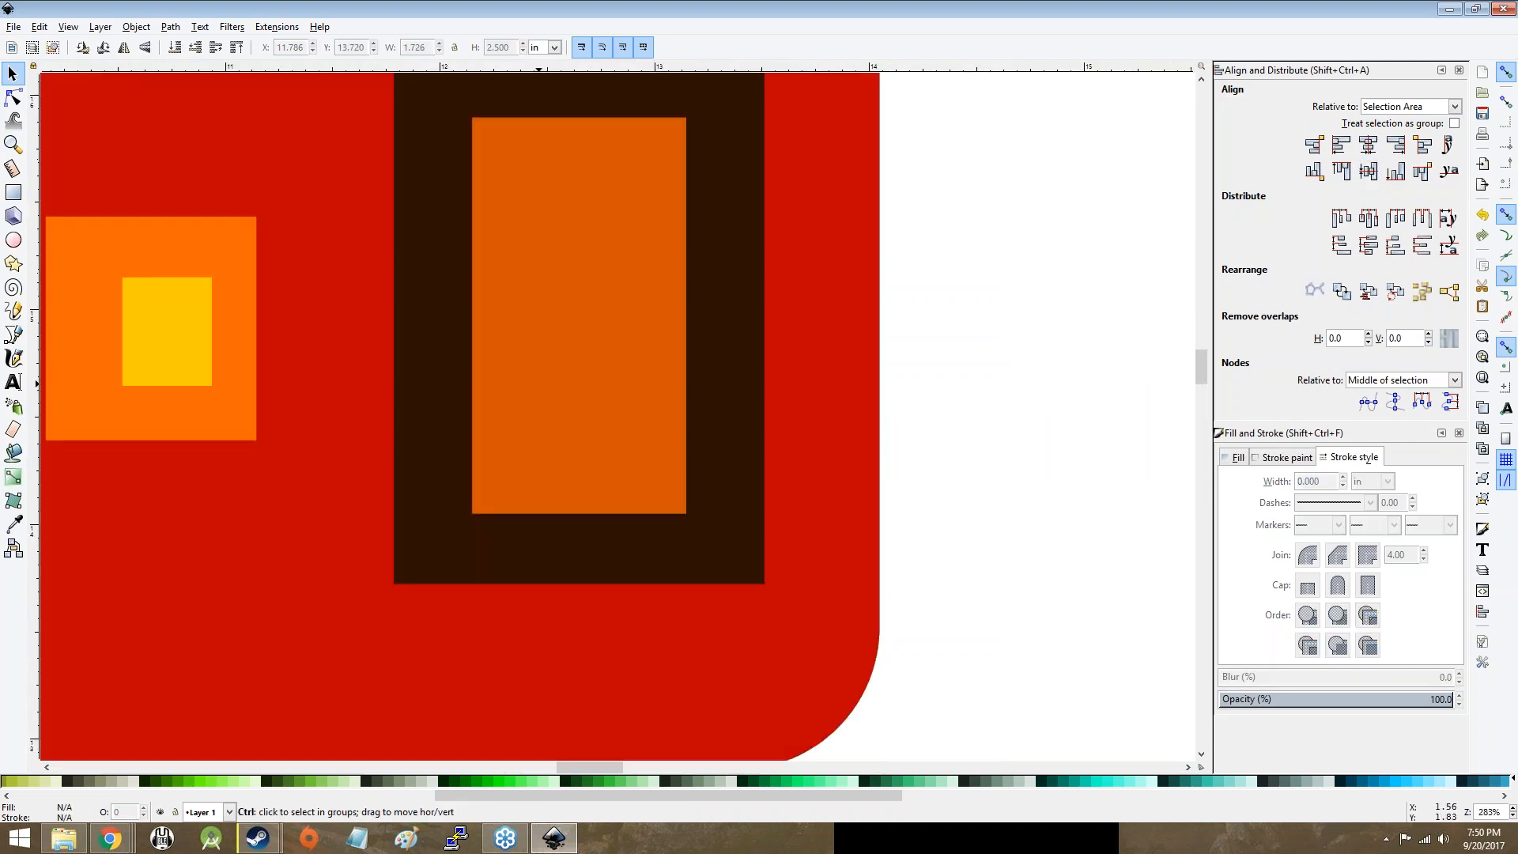
{"action": "scroll", "coordinate": [549, 367], "scroll_direction": "down", "scroll_amount": 1}
{"action": "left_click_drag", "start_coordinate": [551, 321], "coordinate": [469, 320]}
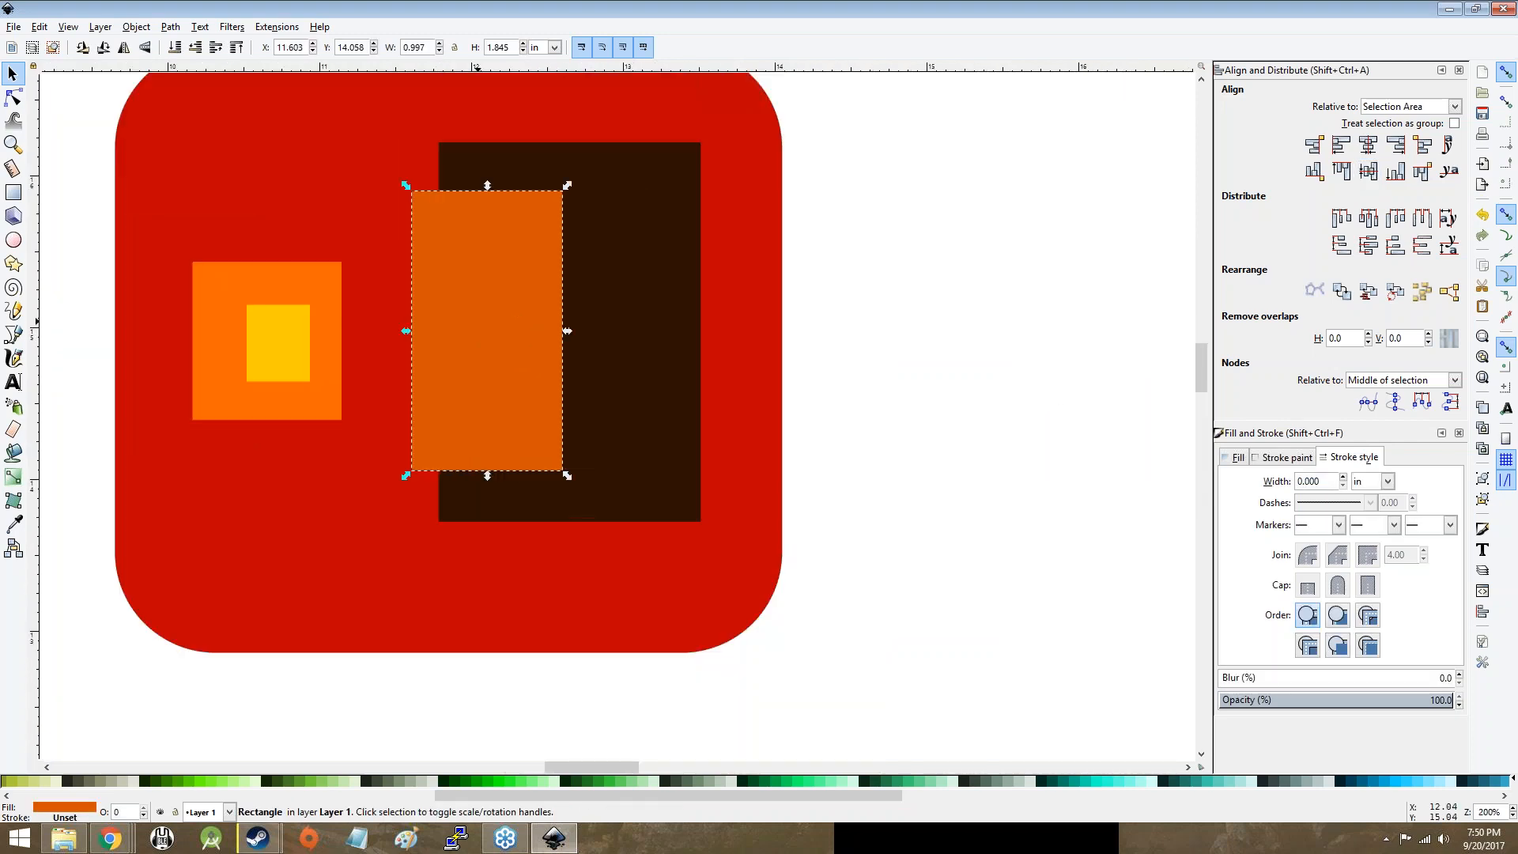
{"action": "left_click", "coordinate": [643, 257], "text": "shift"}
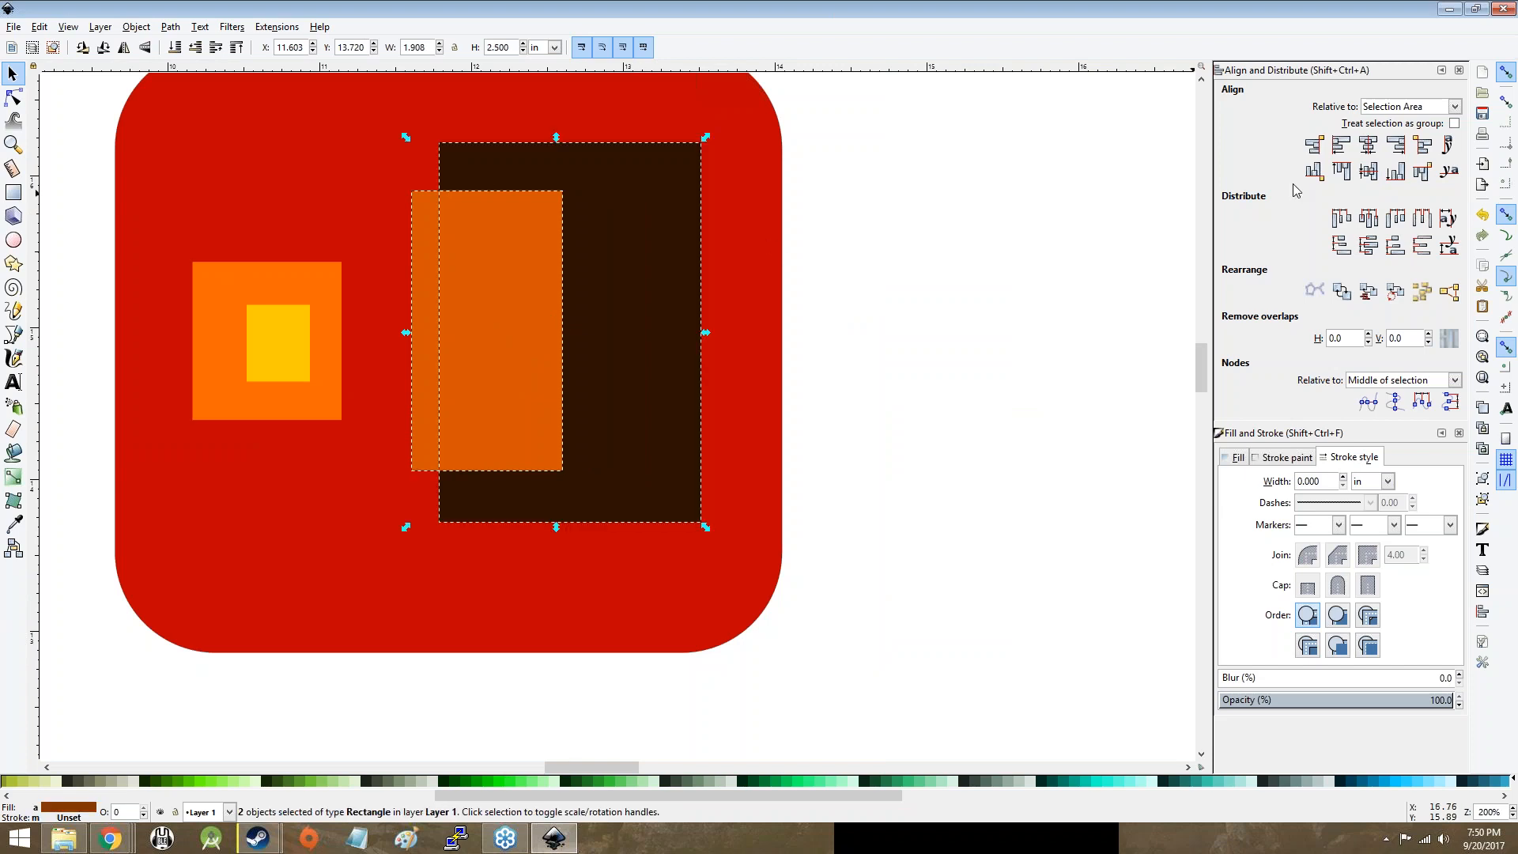
{"action": "left_click", "coordinate": [1365, 145]}
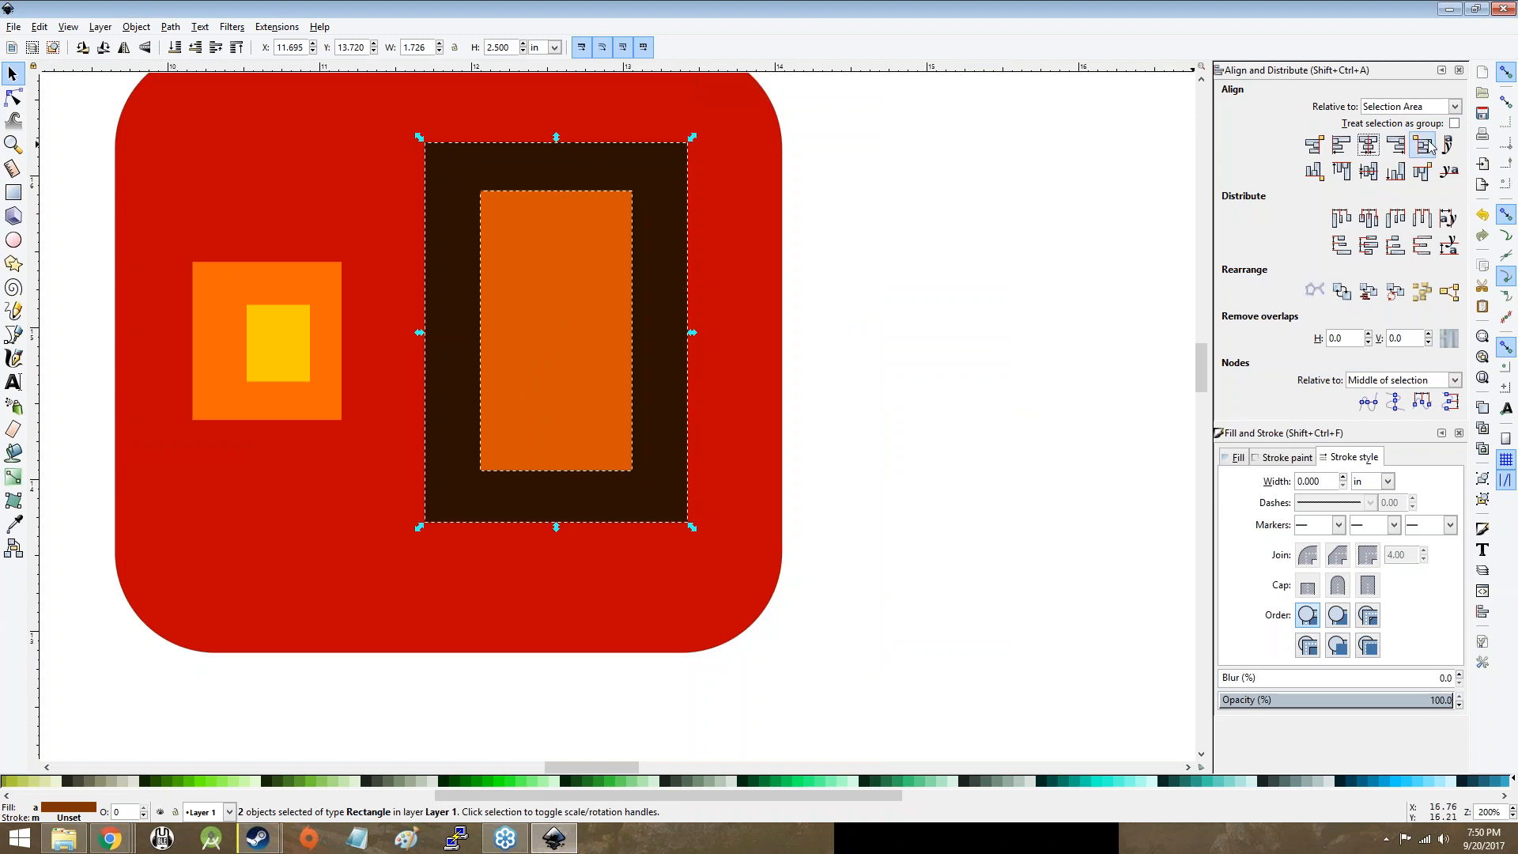
Step: Try right-side alignment and right-edge-to-left-edge alignment on the selected dark brown and dark orange rectangles
{"action": "left_click", "coordinate": [1393, 149]}
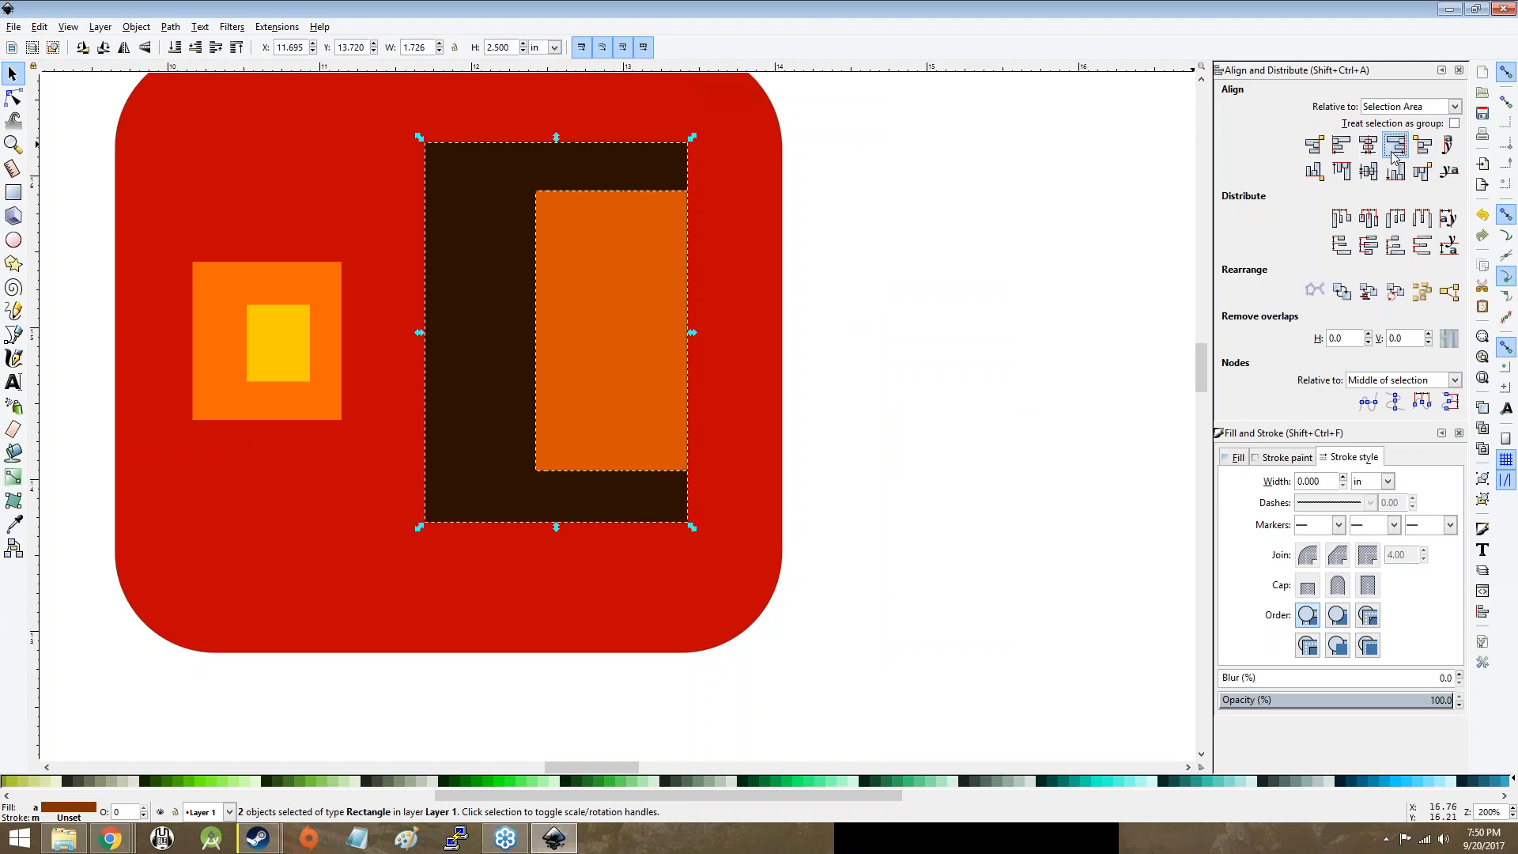
{"action": "left_click", "coordinate": [1314, 146]}
{"action": "left_click", "coordinate": [1395, 147]}
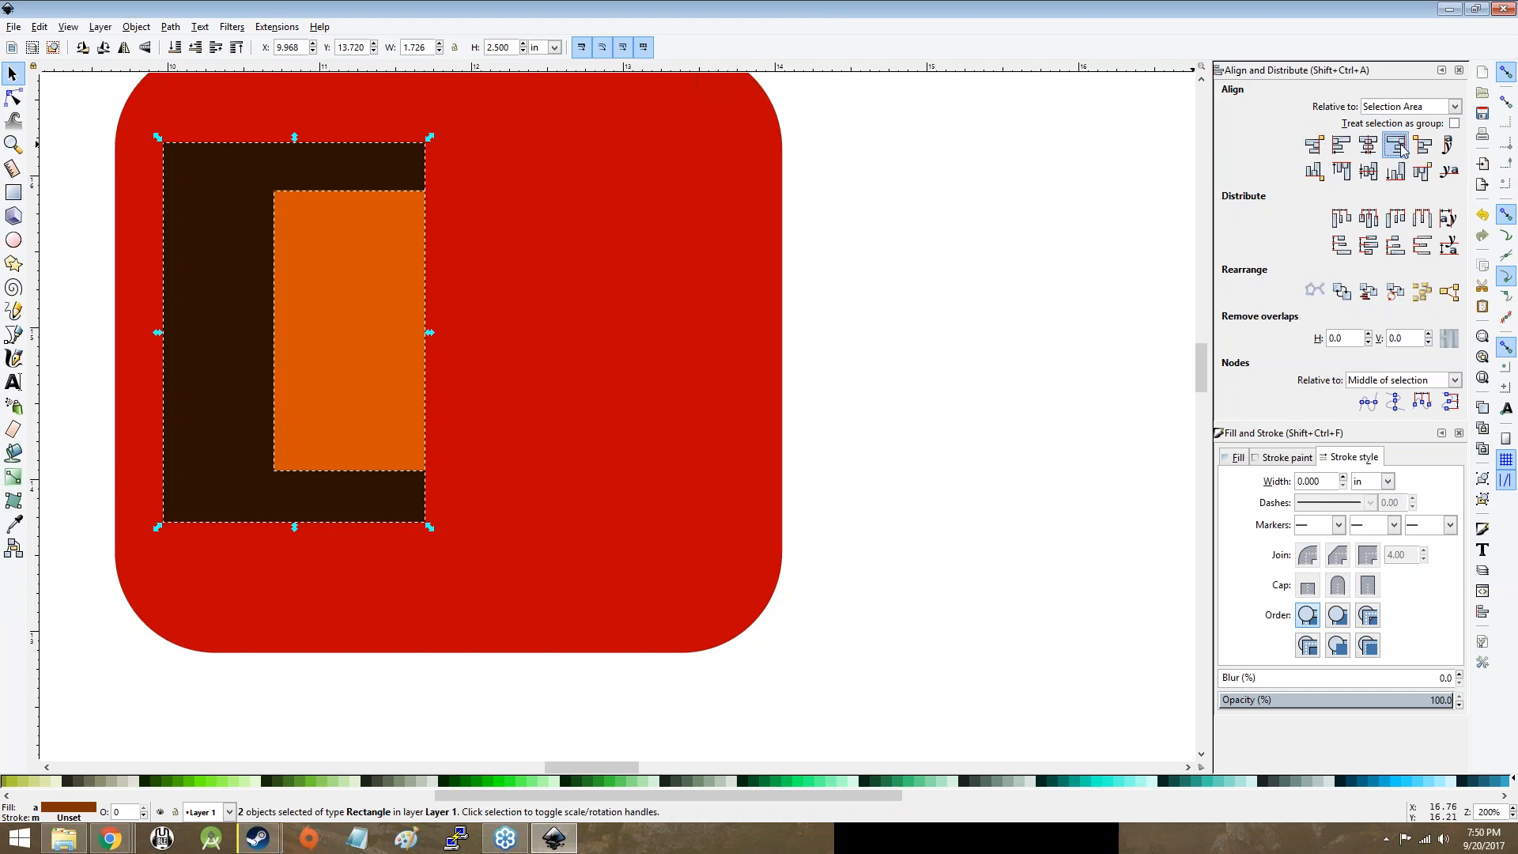
Step: Move the rectangle pair to about X 11.9 in, Y 13.7 in, and centre both rectangles on the vertical axis
{"action": "left_click_drag", "start_coordinate": [310, 314], "coordinate": [579, 301]}
{"action": "left_click", "coordinate": [1369, 145]}
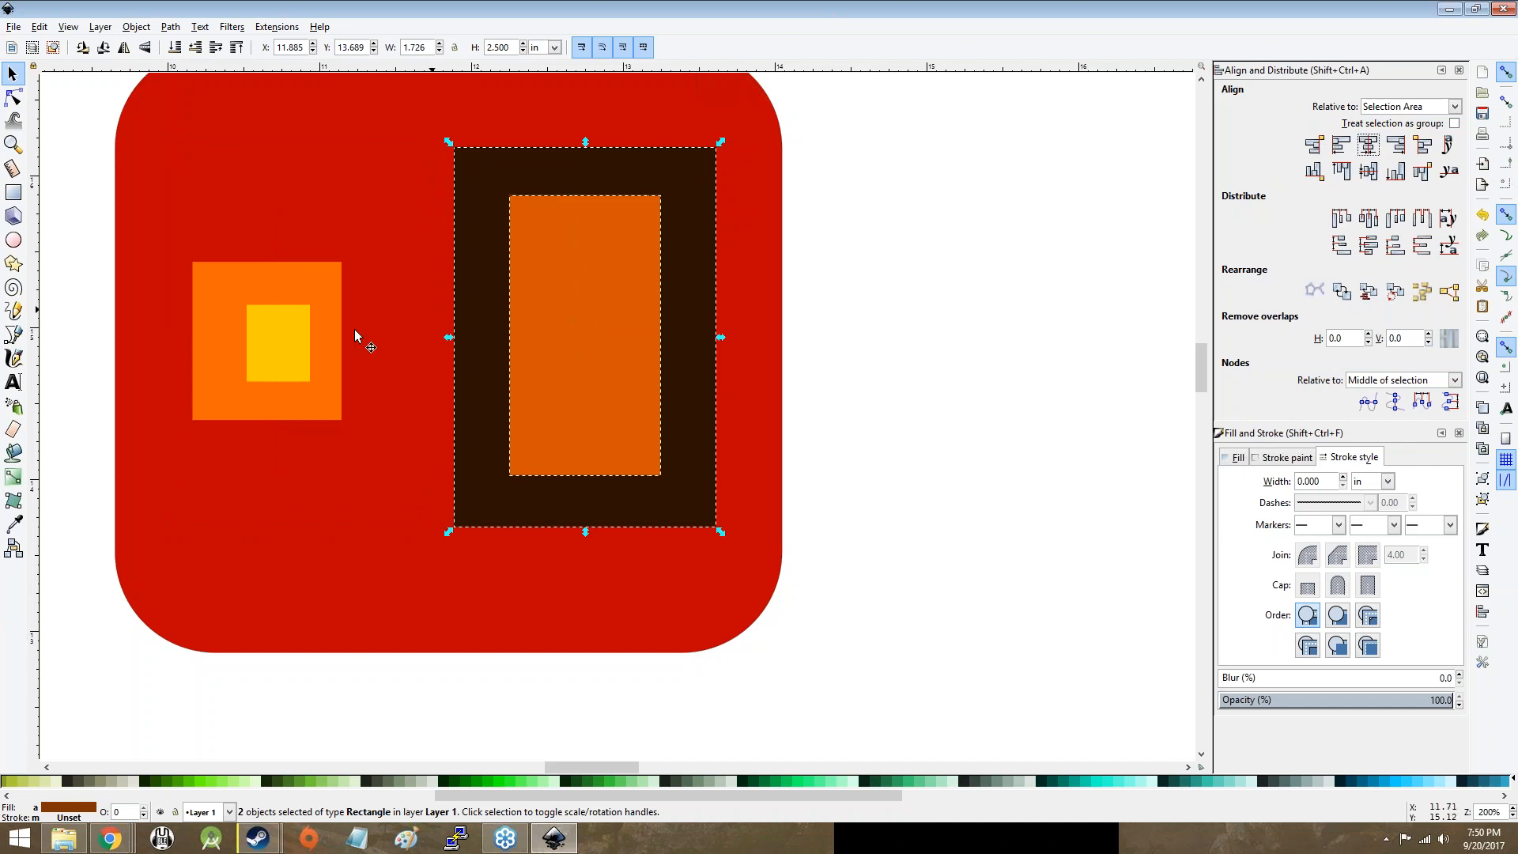
Step: Centre the small yellow rectangle in the bright orange square on both the vertical and horizontal axes
{"action": "left_click", "coordinate": [328, 347]}
{"action": "left_click", "coordinate": [253, 366], "text": "shift"}
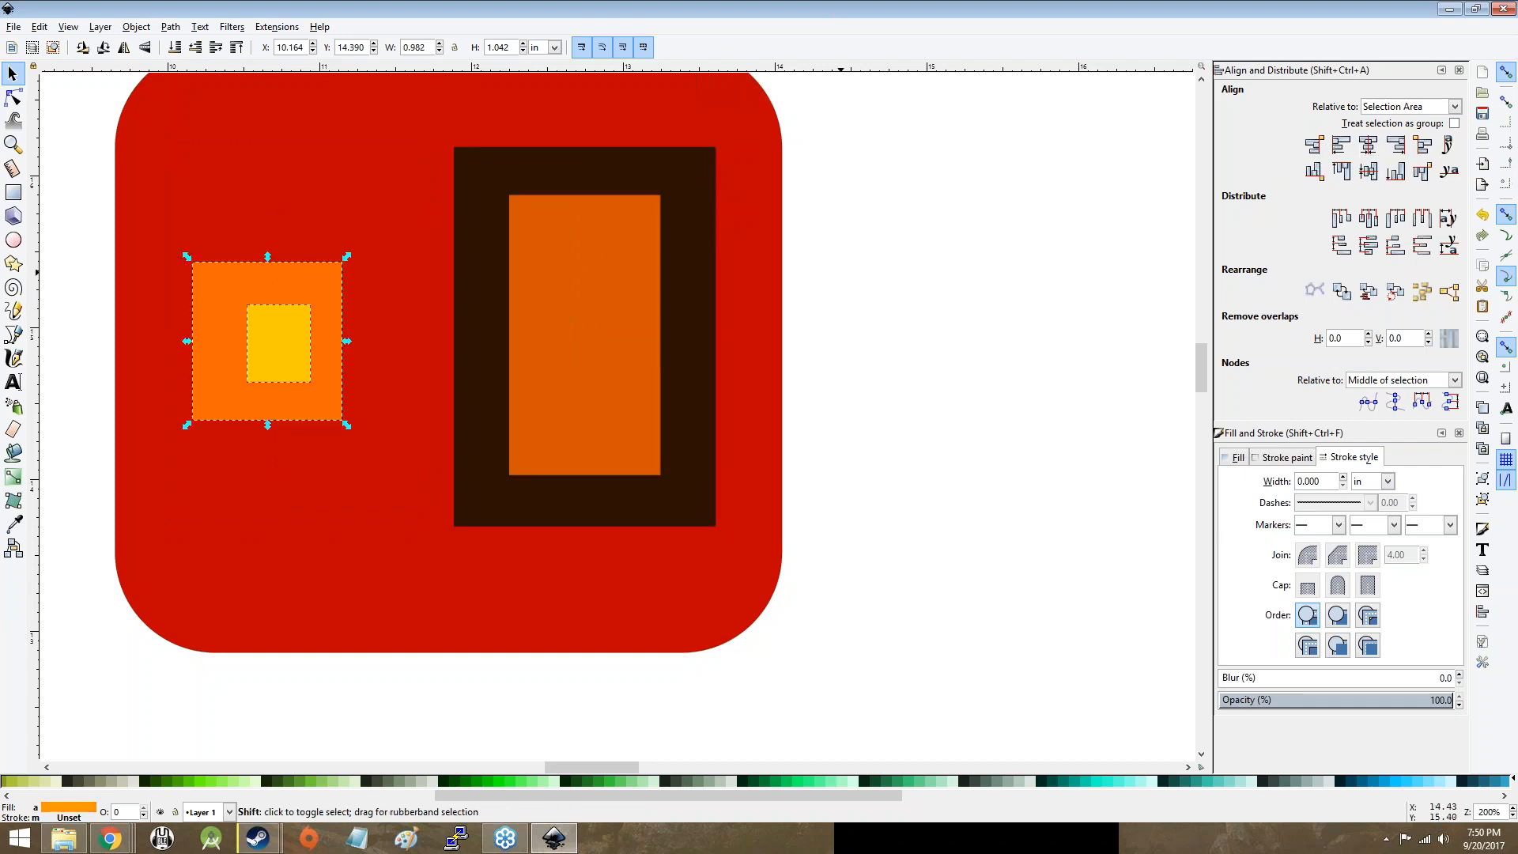
{"action": "left_click", "coordinate": [1369, 146]}
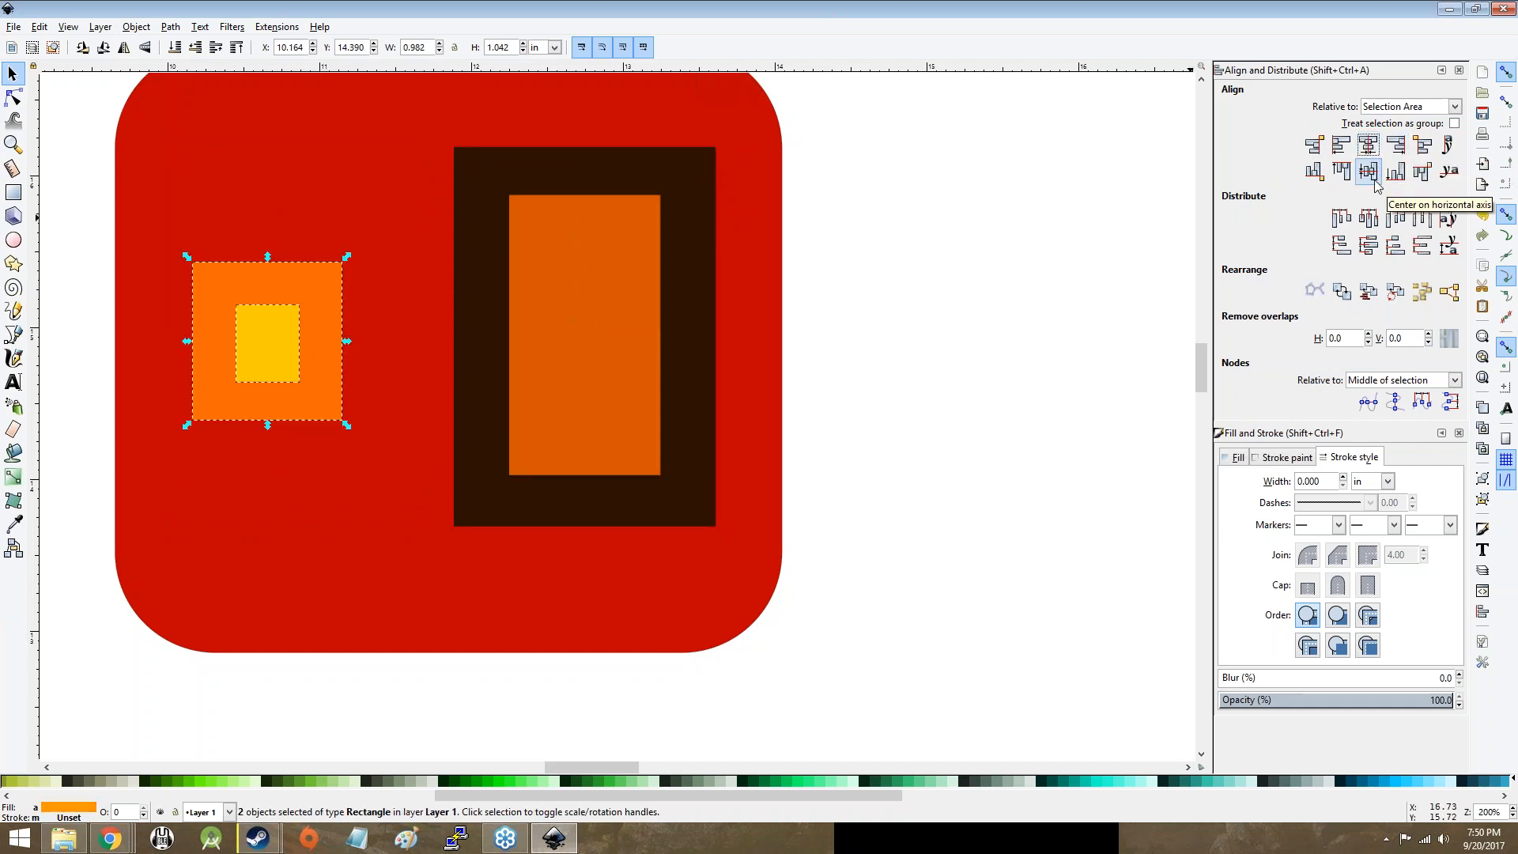
{"action": "left_click", "coordinate": [1368, 170]}
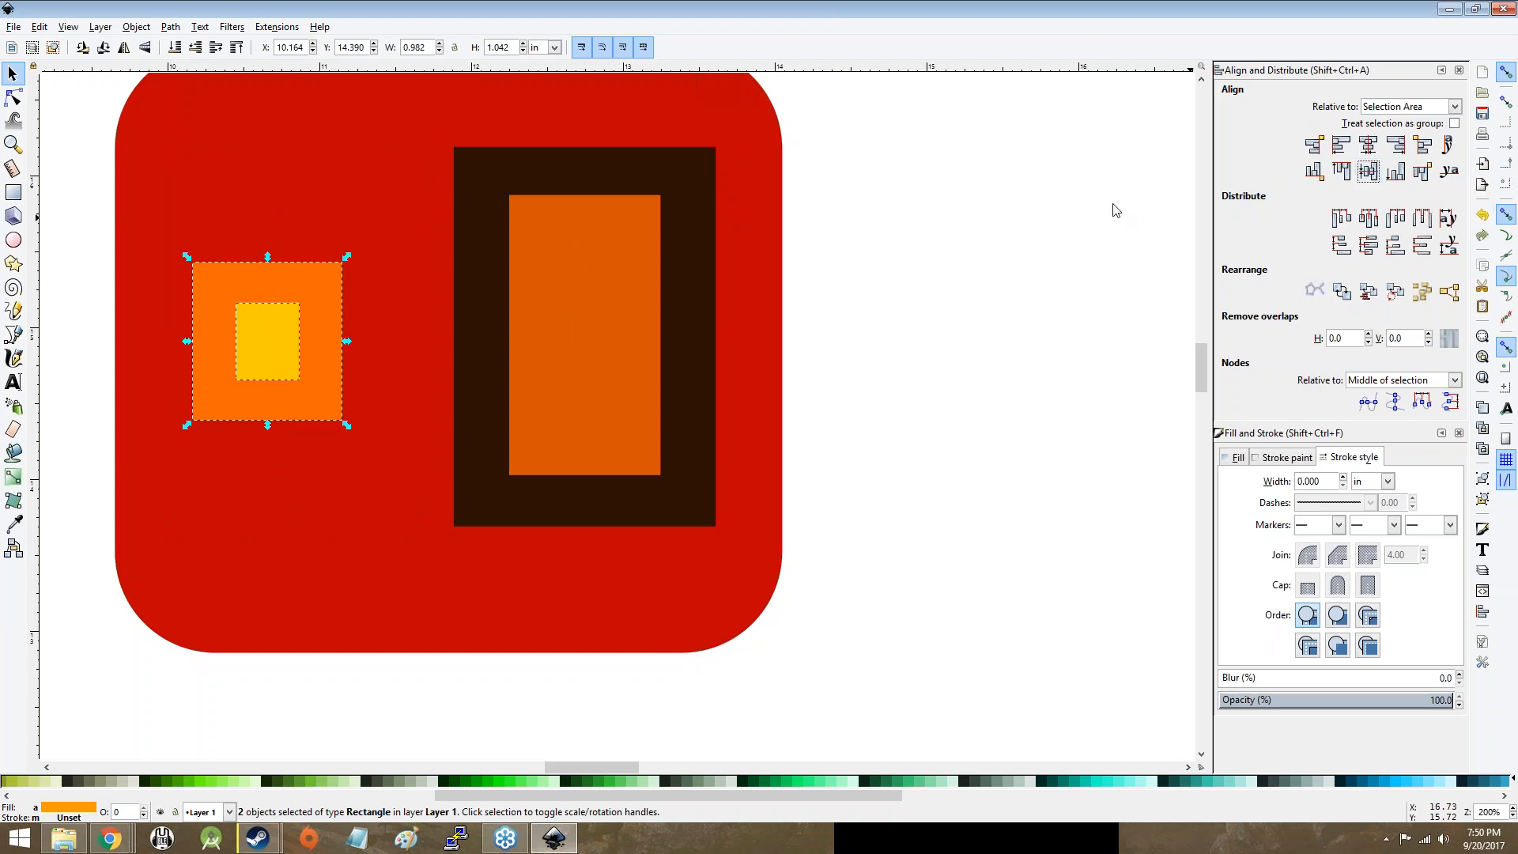
{"action": "left_click", "coordinate": [830, 234]}
Step: Select the four rectangles inside the red rounded square and centre them on the horizontal axis
{"action": "scroll", "coordinate": [343, 250], "scroll_direction": "down", "scroll_amount": 1}
{"action": "scroll", "coordinate": [343, 250], "scroll_direction": "up", "scroll_amount": 2}
{"action": "left_click_drag", "start_coordinate": [76, 116], "coordinate": [798, 719]}
{"action": "left_click", "coordinate": [1369, 171]}
{"action": "left_click", "coordinate": [845, 342]}
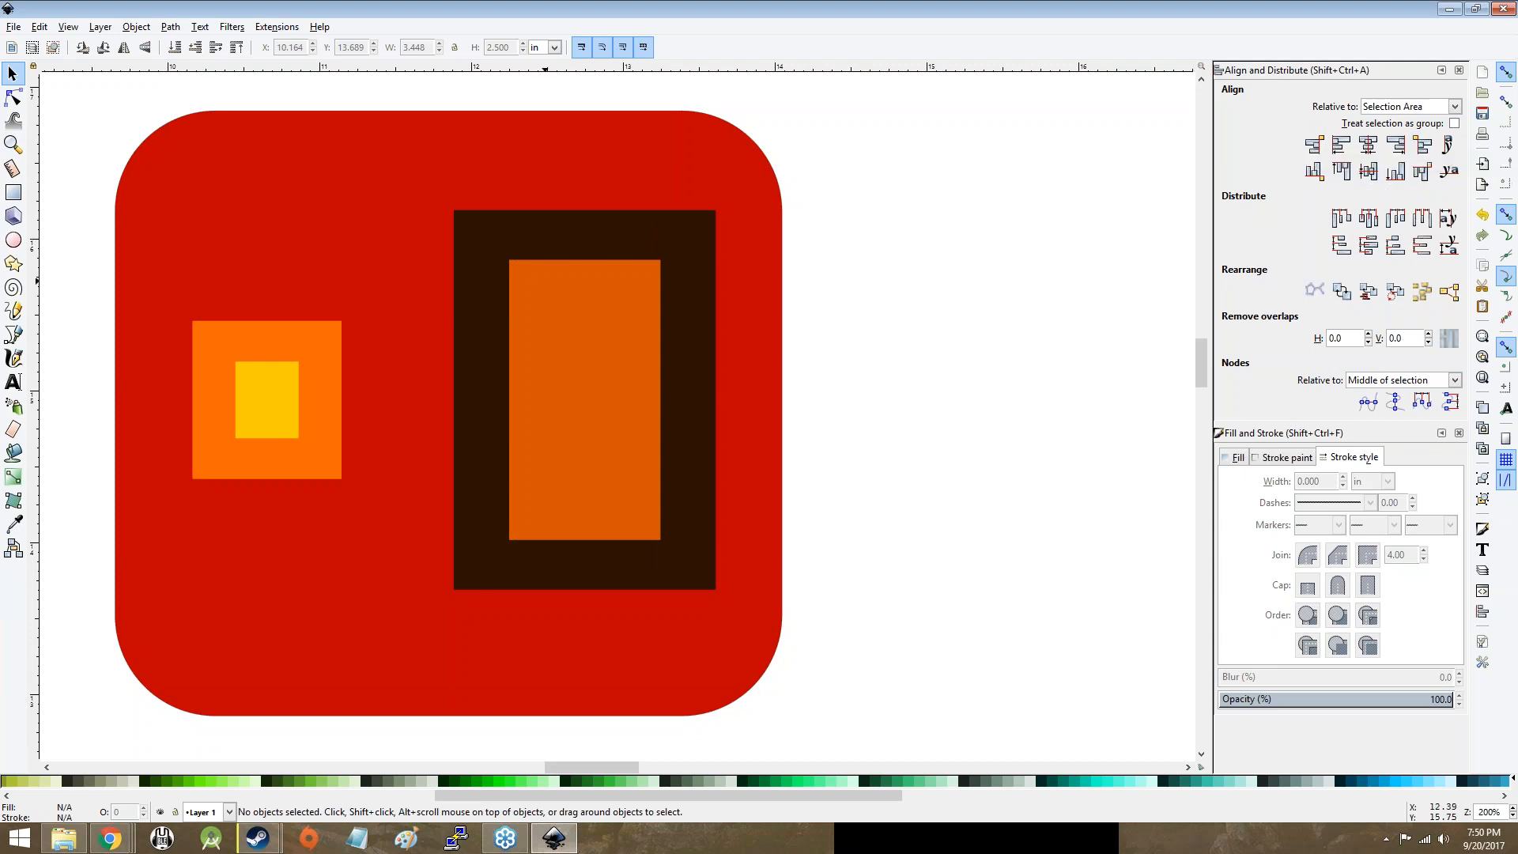
Step: Apply each horizontal and vertical Distribute option for edges, centres and equal gaps to the four inner rectangles
{"action": "left_click_drag", "start_coordinate": [124, 134], "coordinate": [785, 747]}
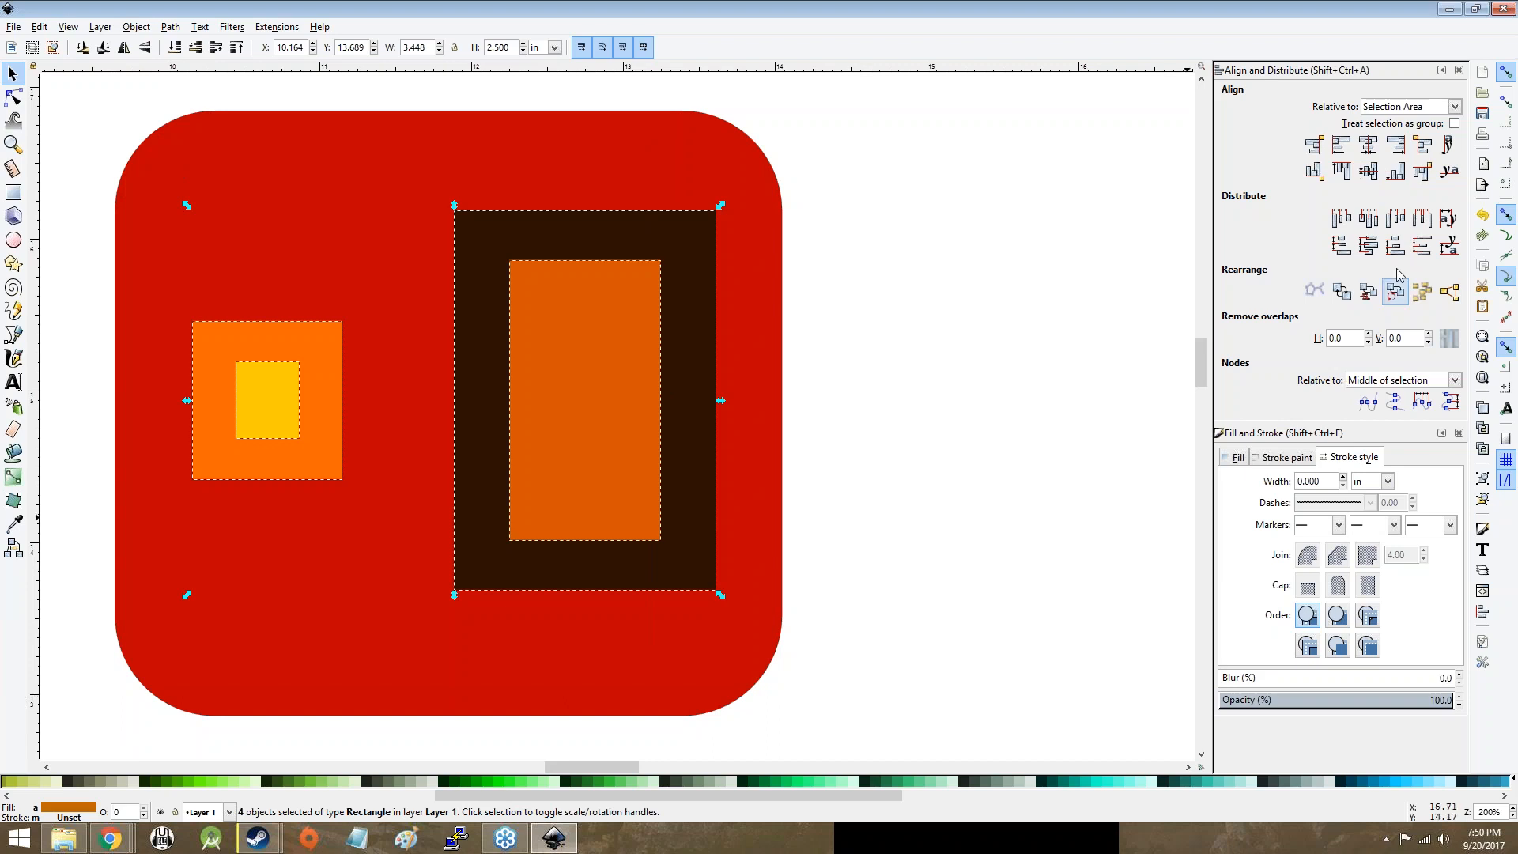
{"action": "left_click", "coordinate": [1341, 218]}
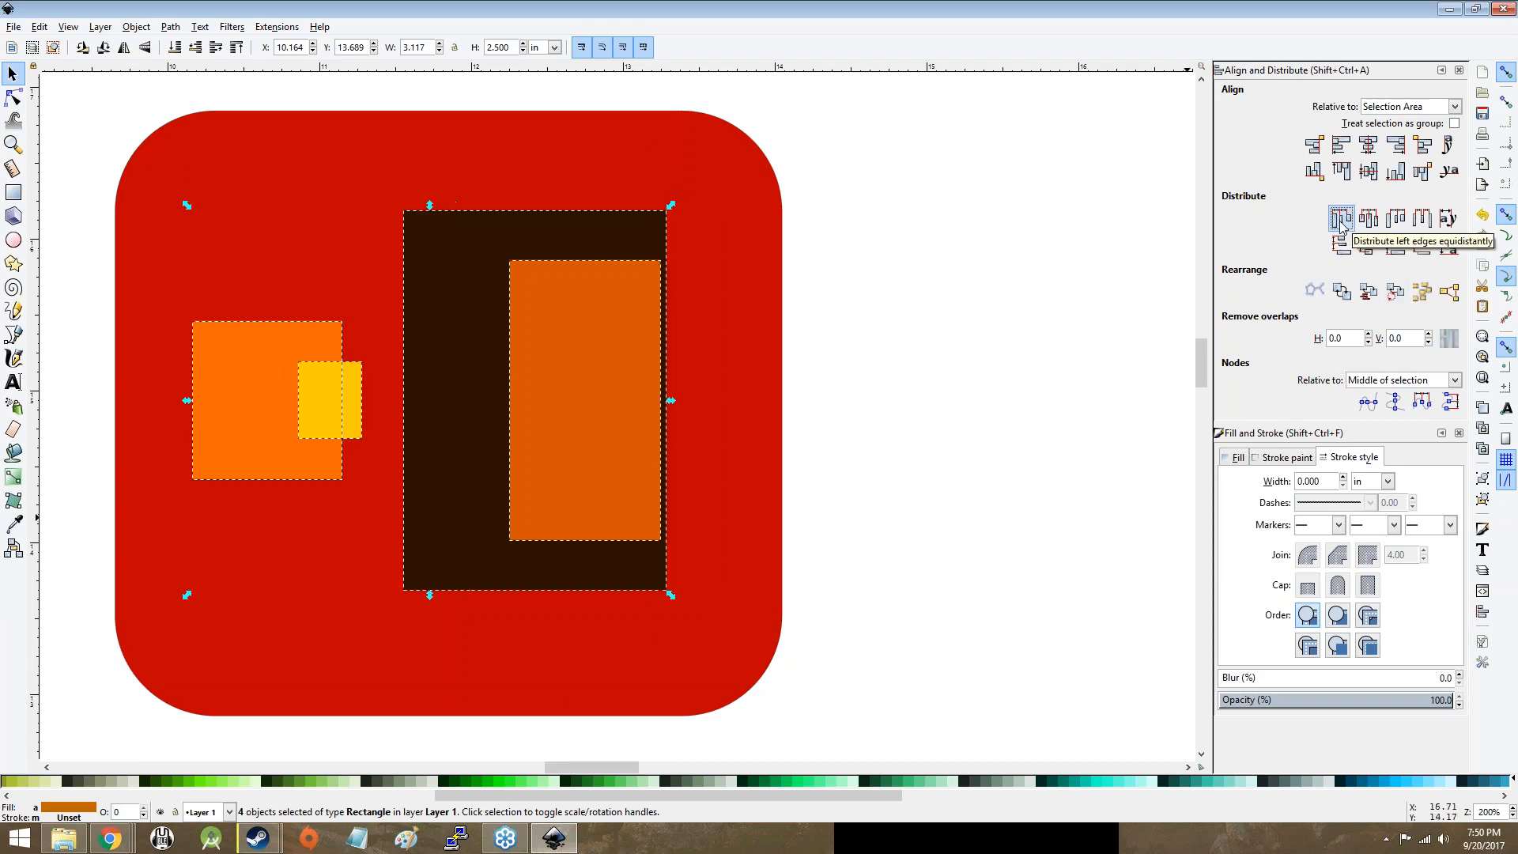
{"action": "left_click", "coordinate": [1369, 218]}
{"action": "left_click", "coordinate": [1395, 218]}
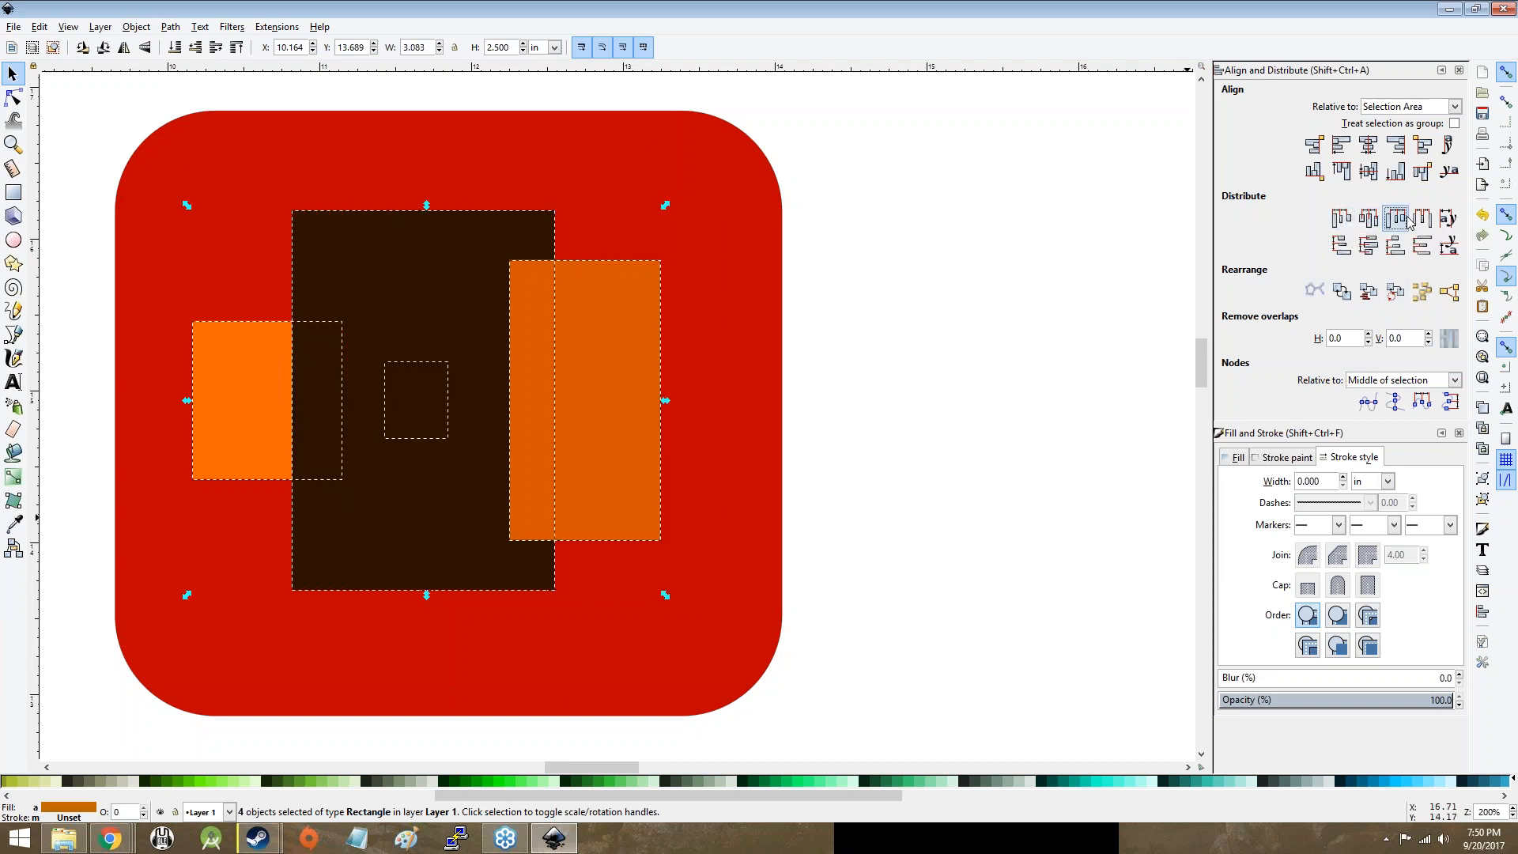
{"action": "left_click", "coordinate": [1423, 219]}
{"action": "left_click", "coordinate": [1342, 245]}
{"action": "left_click", "coordinate": [1369, 245]}
{"action": "left_click", "coordinate": [1395, 245]}
{"action": "left_click", "coordinate": [1422, 246]}
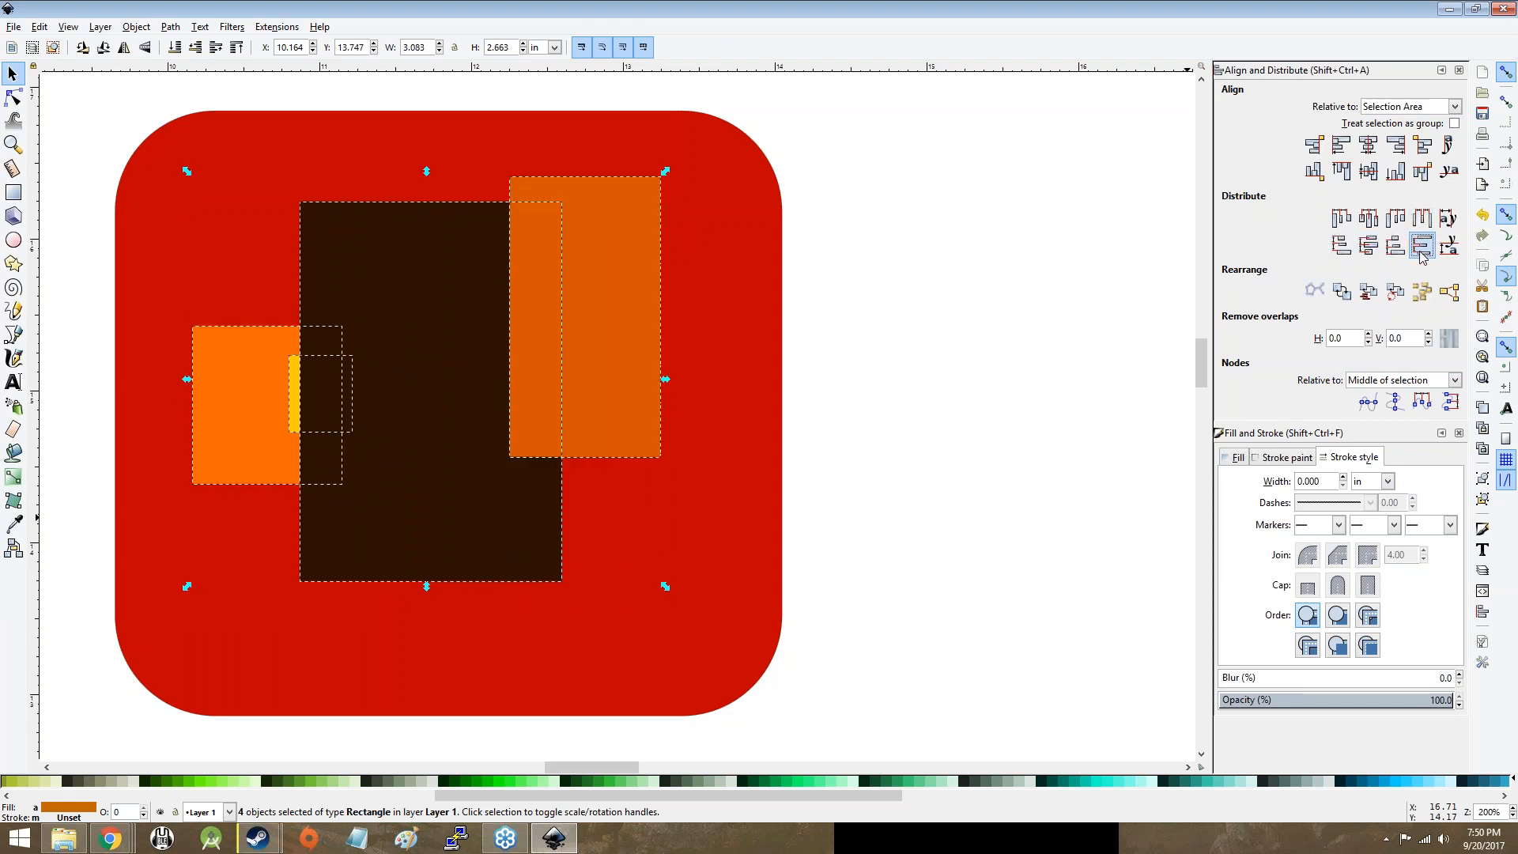
Step: Centre the four inner rectangles on the horizontal axis, align their right sides, and centre them on the vertical axis
{"action": "left_click", "coordinate": [1373, 172]}
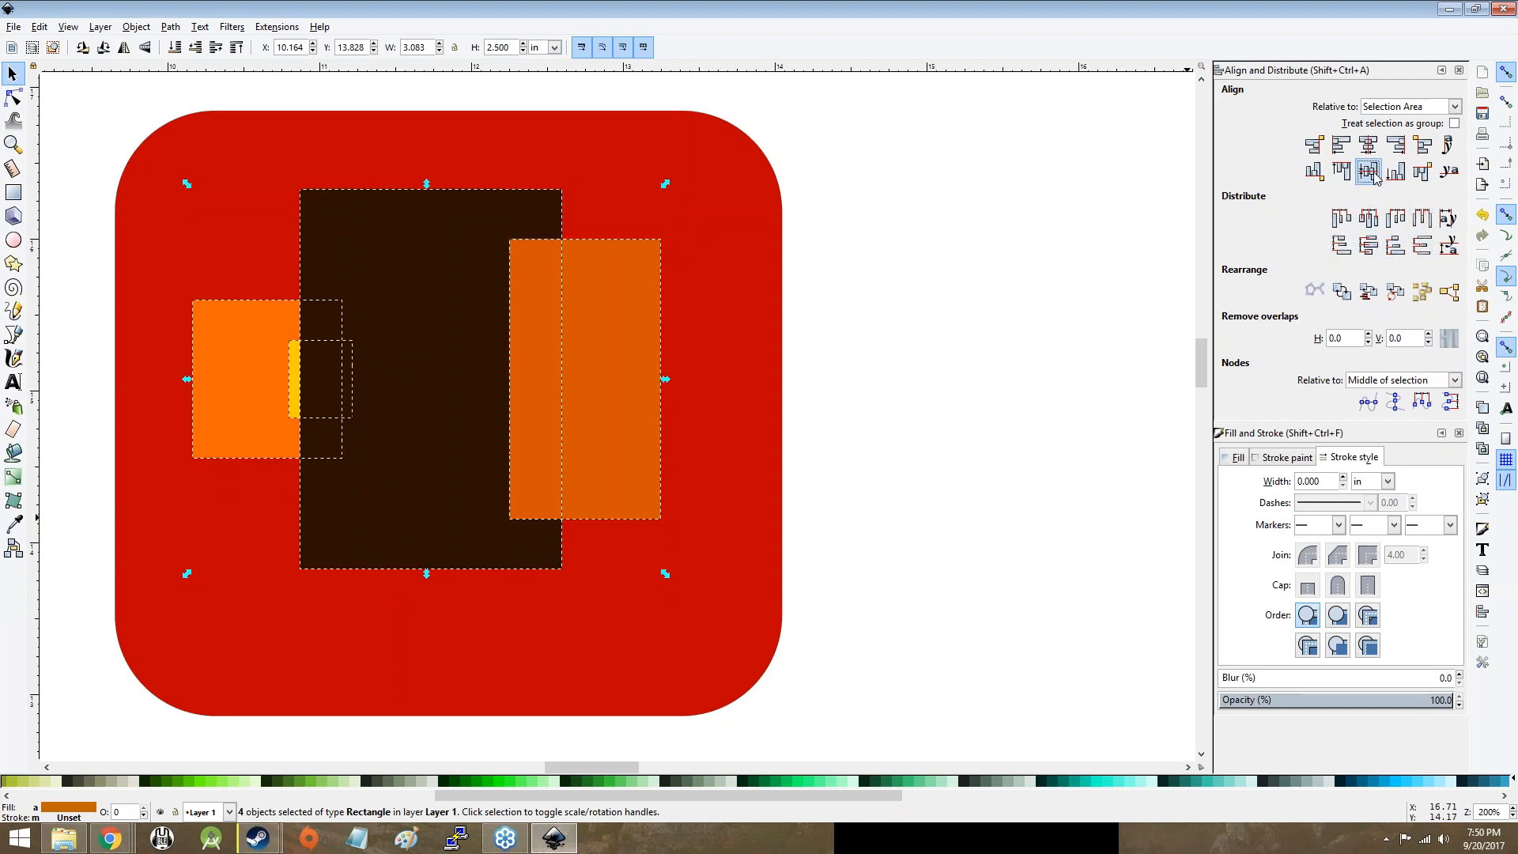
{"action": "left_click", "coordinate": [1392, 154]}
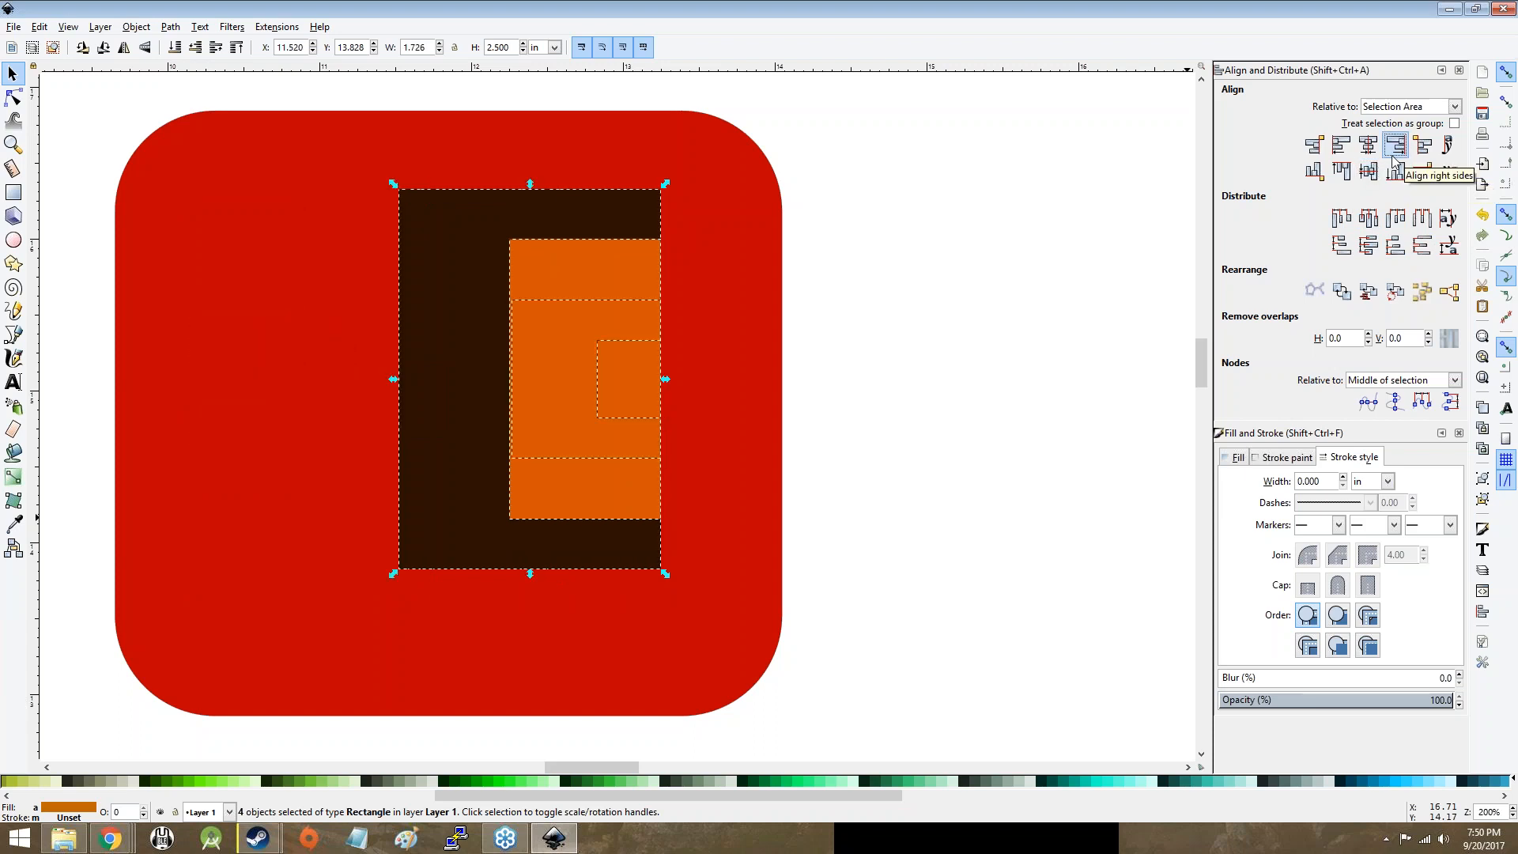
{"action": "left_click", "coordinate": [1368, 145]}
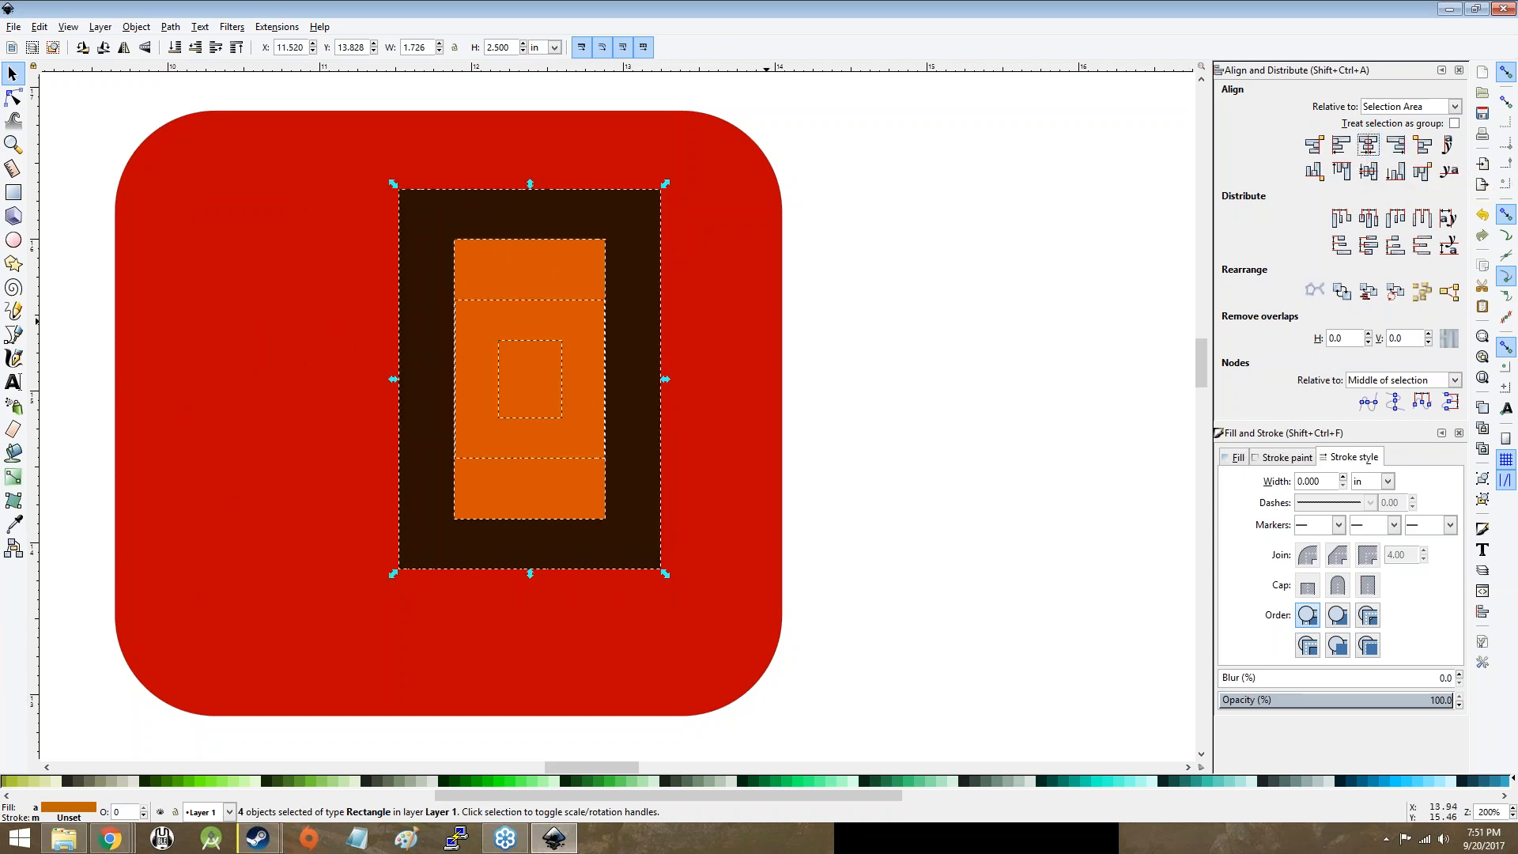
Step: Move the dark orange and dark brown rectangles to the red square's left side and centre both on the vertical axis
{"action": "left_click", "coordinate": [747, 330]}
{"action": "left_click_drag", "start_coordinate": [565, 343], "coordinate": [343, 353]}
{"action": "left_click_drag", "start_coordinate": [472, 222], "coordinate": [198, 243]}
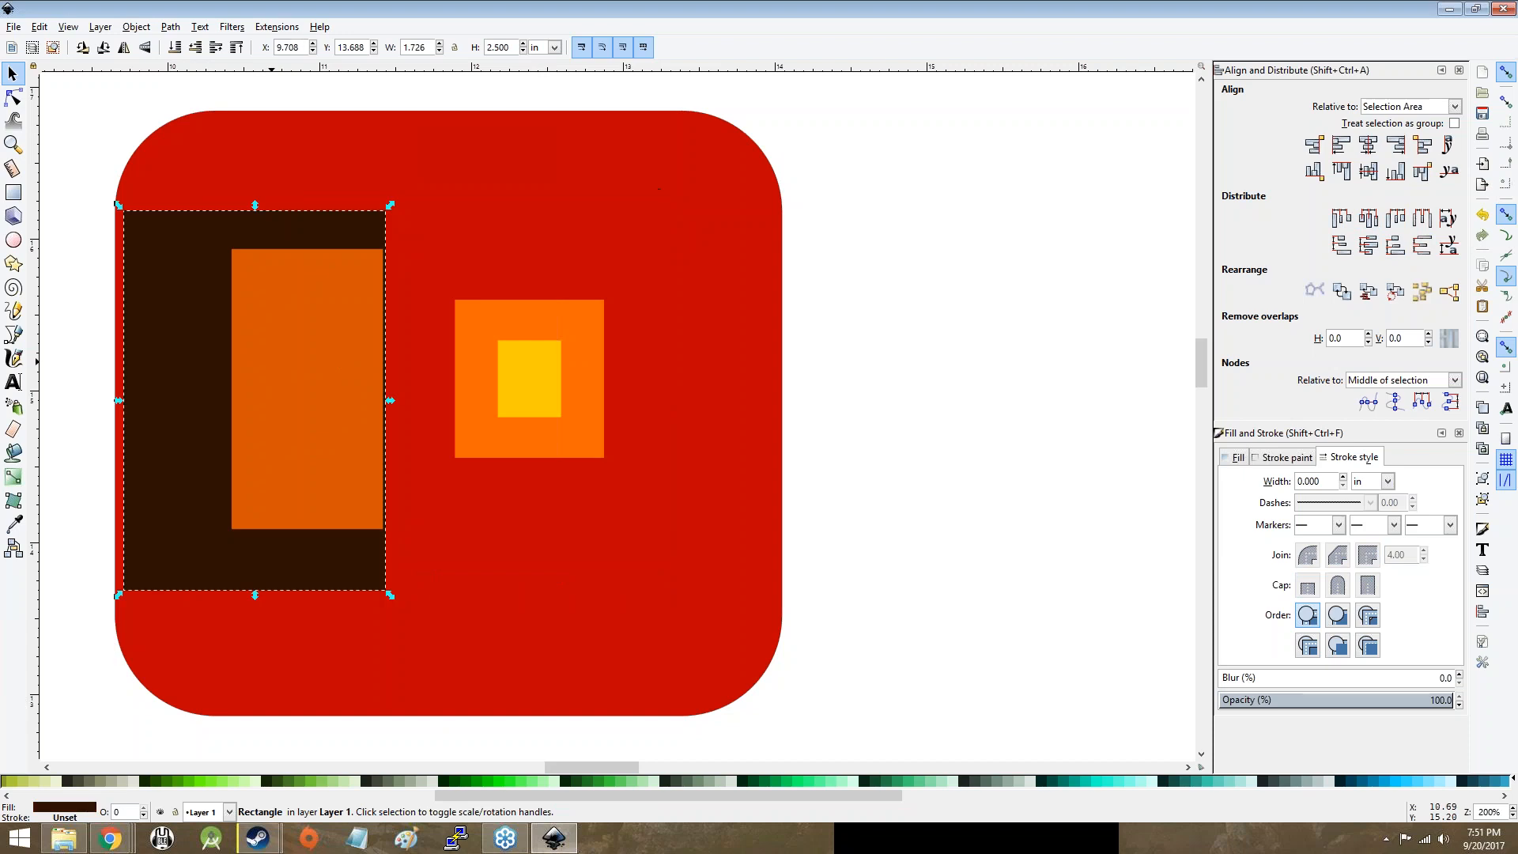
{"action": "left_click_drag", "start_coordinate": [168, 180], "coordinate": [210, 192]}
{"action": "left_click_drag", "start_coordinate": [44, 115], "coordinate": [422, 616]}
{"action": "left_click", "coordinate": [1368, 145]}
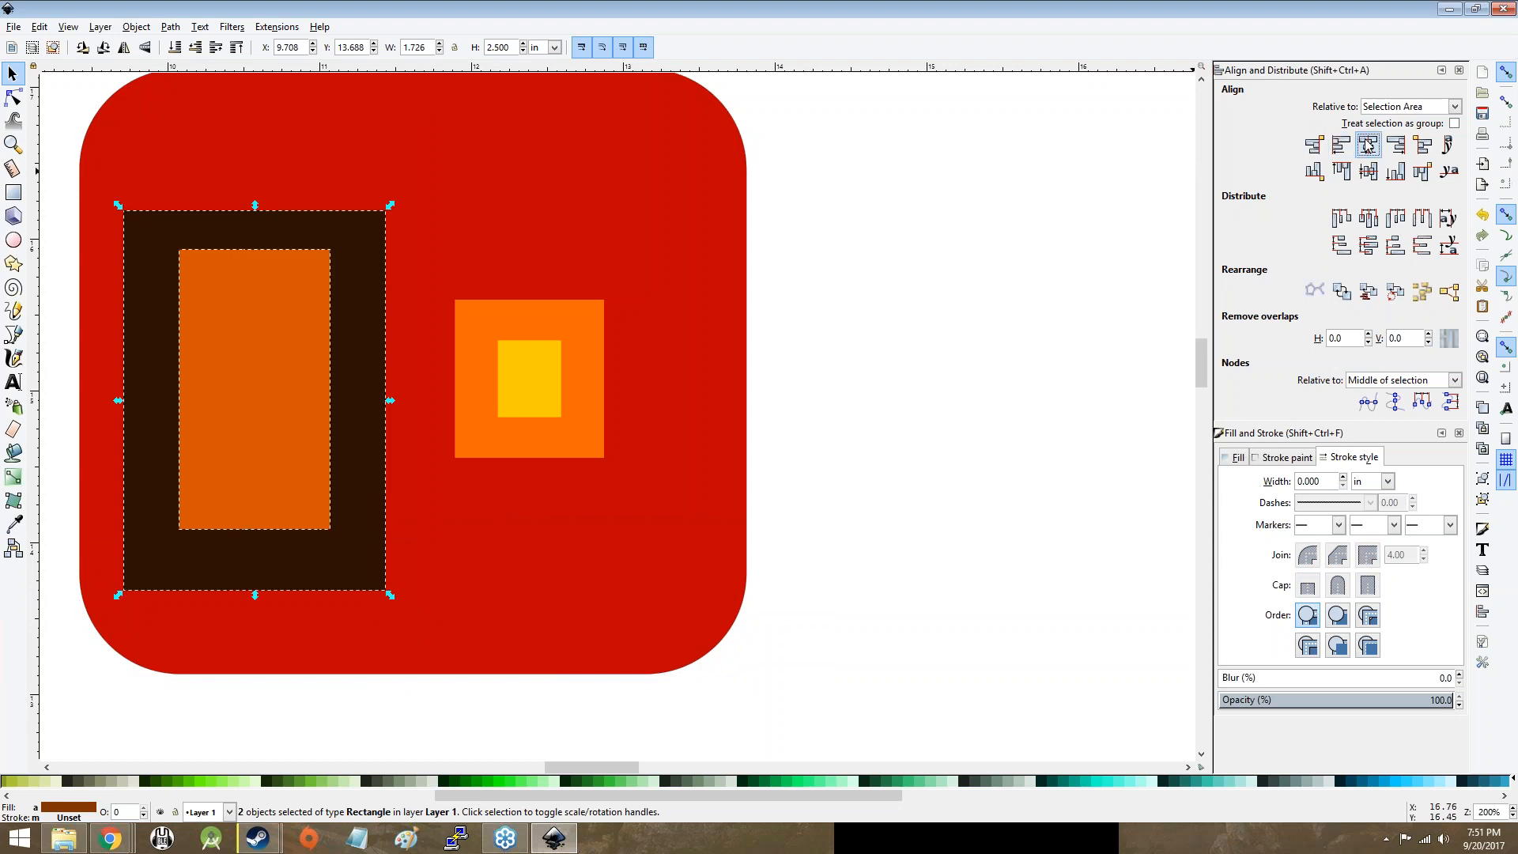
Step: Shift the red rounded square to about X 9.2 in, Y 13.0 in, and centre the yellow and bright orange rectangles on the vertical axis
{"action": "mouse_move", "coordinate": [443, 245]}
{"action": "left_mouse_down"}
{"action": "mouse_move", "coordinate": [499, 337]}
{"action": "mouse_move", "coordinate": [539, 359]}
{"action": "mouse_move", "coordinate": [420, 262]}
{"action": "left_mouse_up"}
{"action": "left_click", "coordinate": [531, 351]}
{"action": "left_click", "coordinate": [564, 319], "text": "shift"}
{"action": "left_click", "coordinate": [1367, 145]}
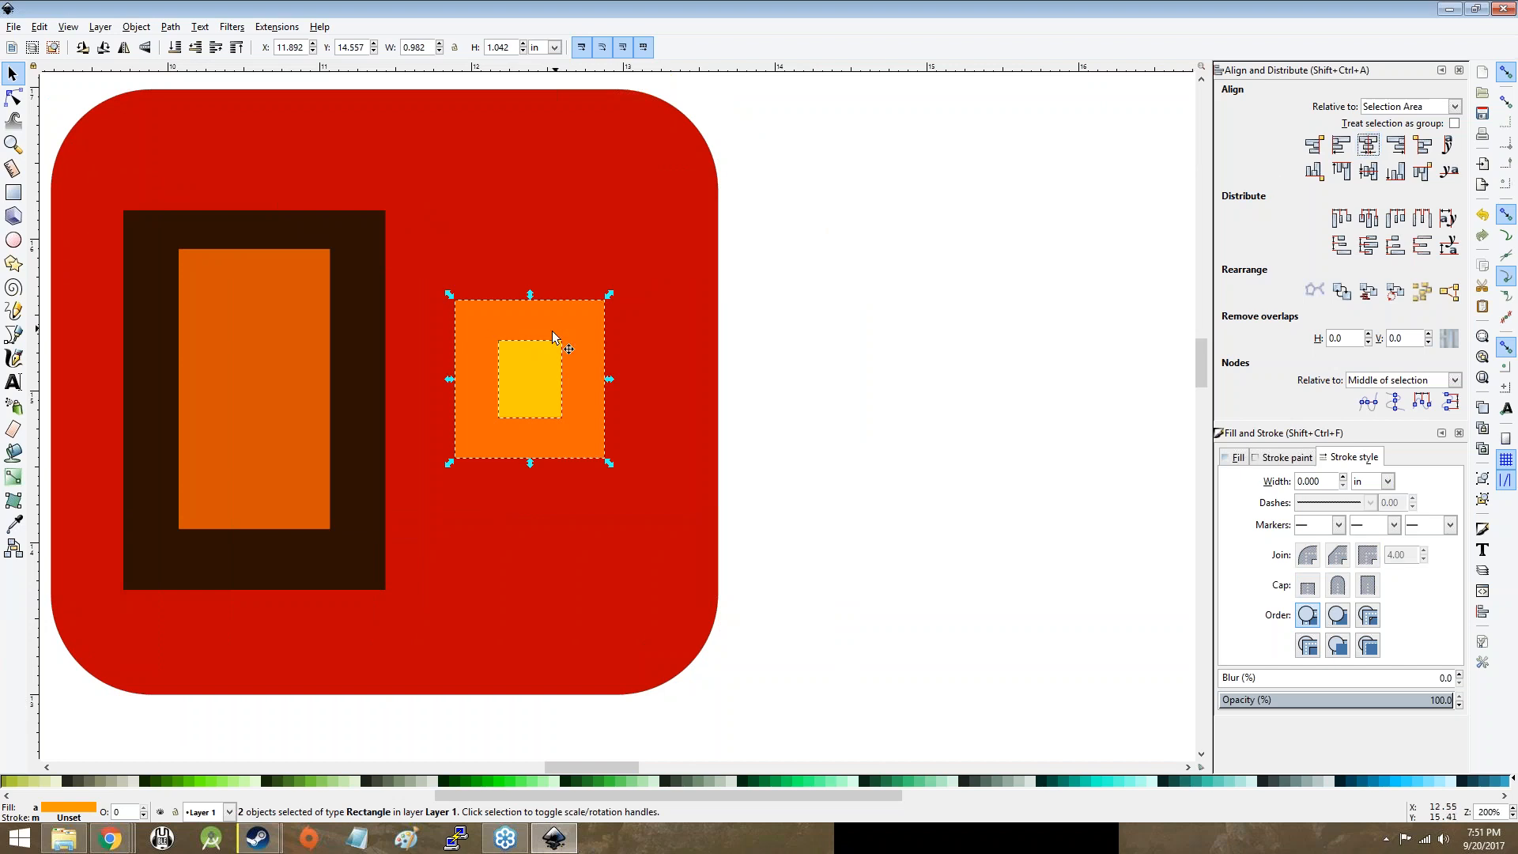
Step: Add the dark orange, dark brown and red rounded rectangles to the selection and centre all five on the horizontal axis
{"action": "left_click", "coordinate": [299, 346], "text": "shift"}
{"action": "left_click", "coordinate": [293, 351], "text": "shift"}
{"action": "left_click", "coordinate": [303, 342], "text": "shift"}
{"action": "left_click", "coordinate": [366, 313], "text": "shift"}
{"action": "left_click", "coordinate": [651, 145], "text": "shift"}
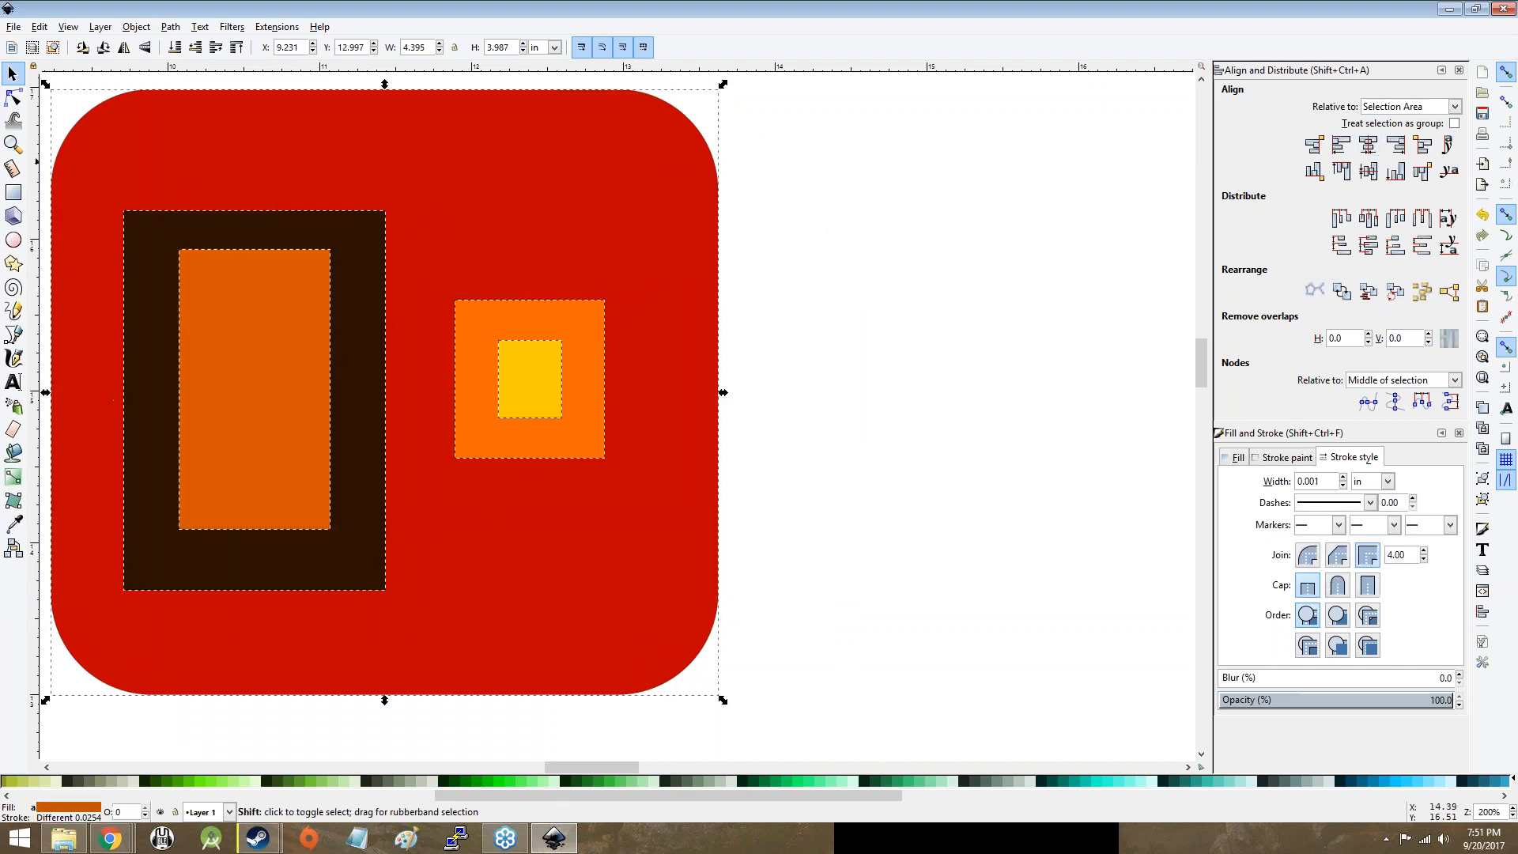
{"action": "left_click", "coordinate": [1368, 171]}
{"action": "left_click", "coordinate": [861, 298]}
Step: Nudge the red rounded square to X 9.169 in, Y 12.982 in, and re-centre all five rectangles on the horizontal axis
{"action": "mouse_move", "coordinate": [453, 272]}
{"action": "left_mouse_down"}
{"action": "mouse_move", "coordinate": [599, 389]}
{"action": "mouse_move", "coordinate": [463, 276]}
{"action": "mouse_move", "coordinate": [451, 298]}
{"action": "left_mouse_up"}
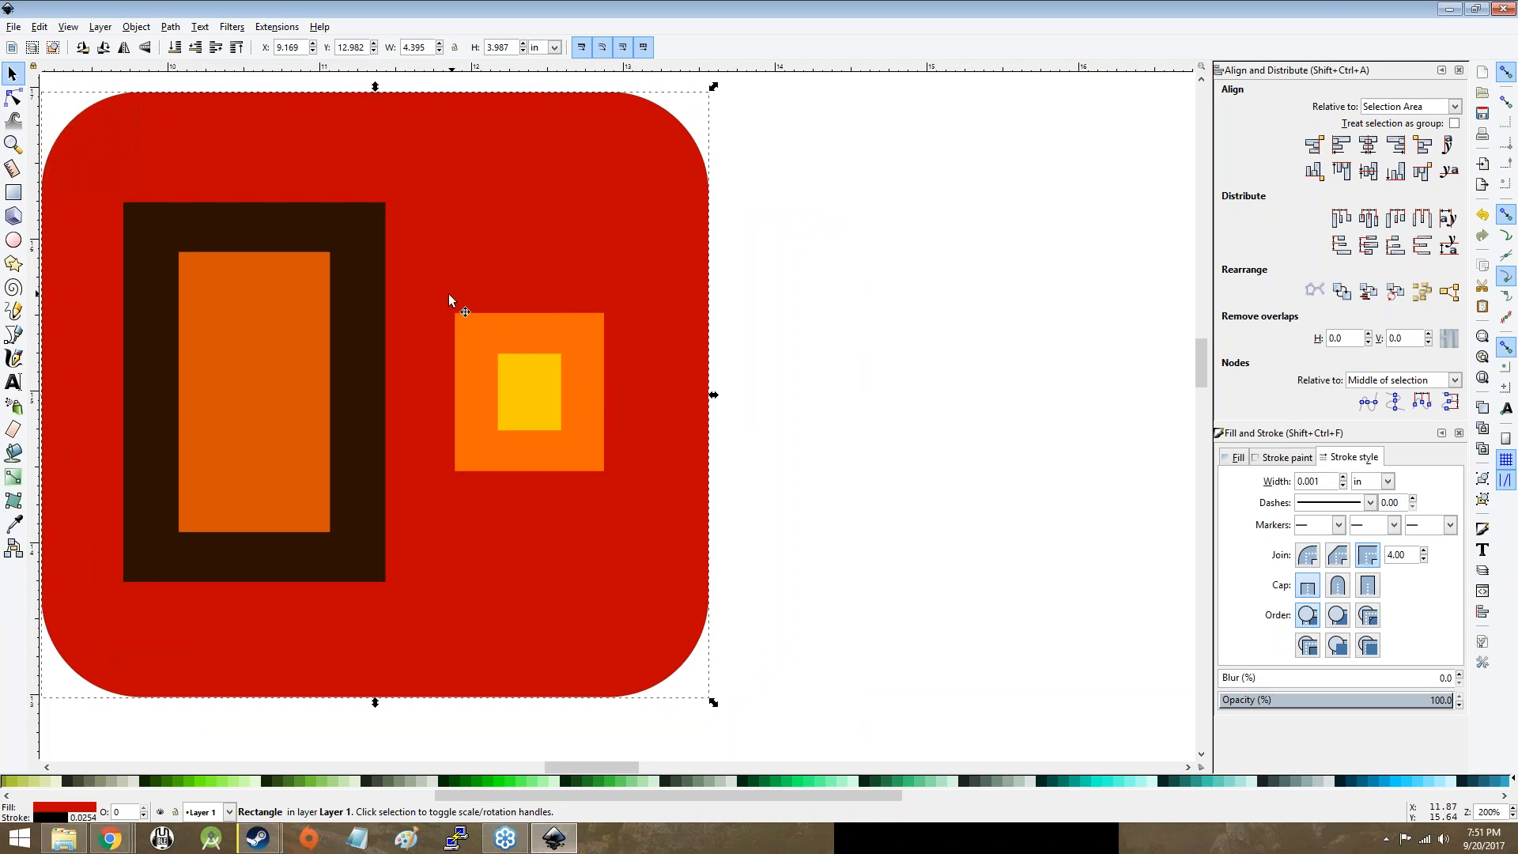
{"action": "left_click_drag", "start_coordinate": [762, 755], "coordinate": [45, 168]}
{"action": "left_click", "coordinate": [1369, 171]}
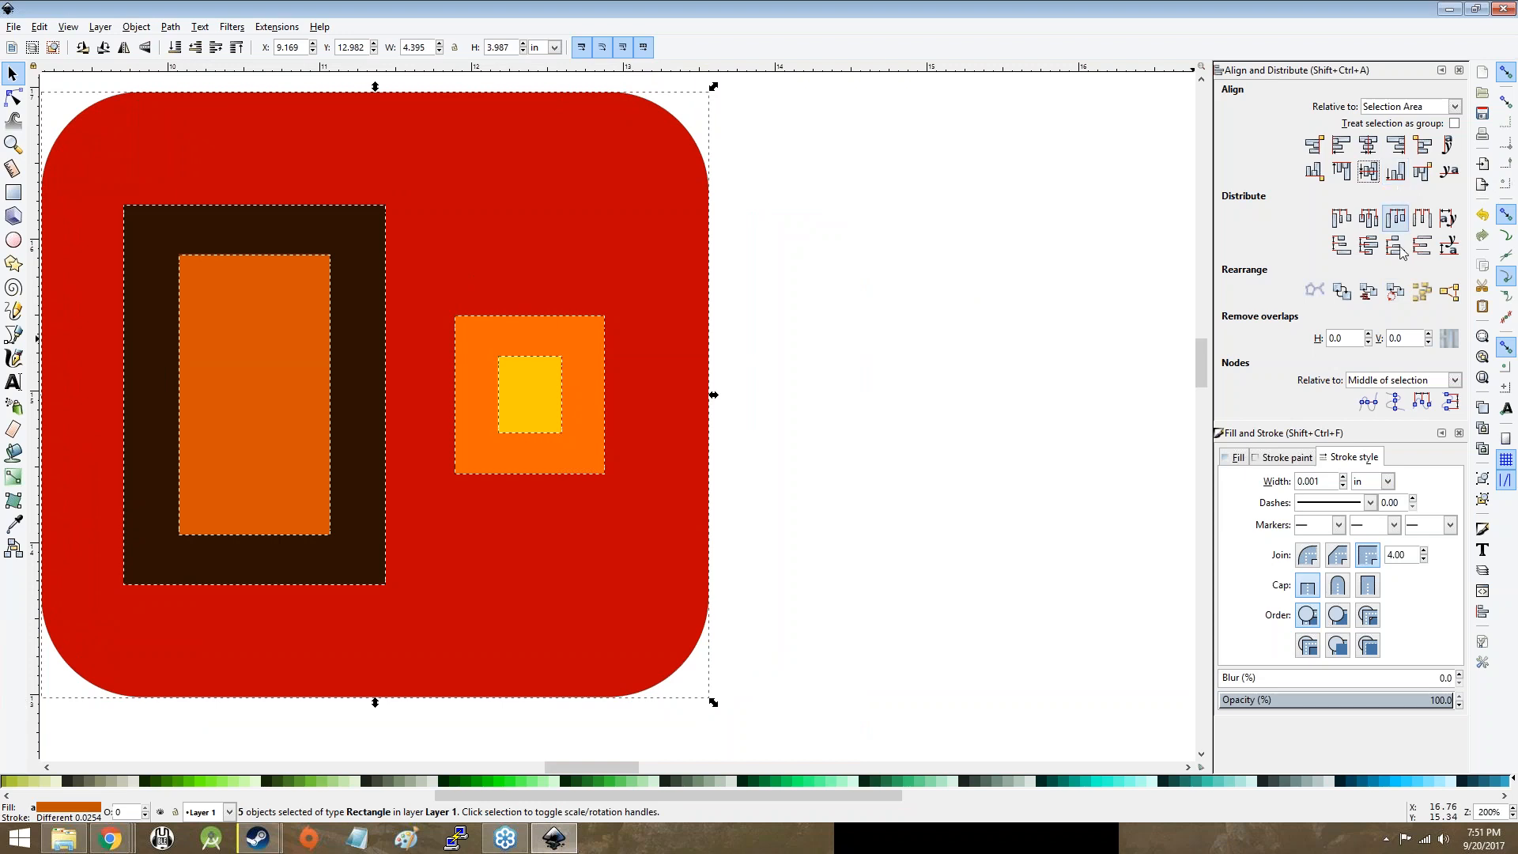
{"action": "left_click", "coordinate": [777, 319]}
Step: Review the Duplication and Parametric Design slides in Google Slides, and return to the Inkscape drawing
{"action": "left_click", "coordinate": [111, 838]}
{"action": "left_click", "coordinate": [111, 680]}
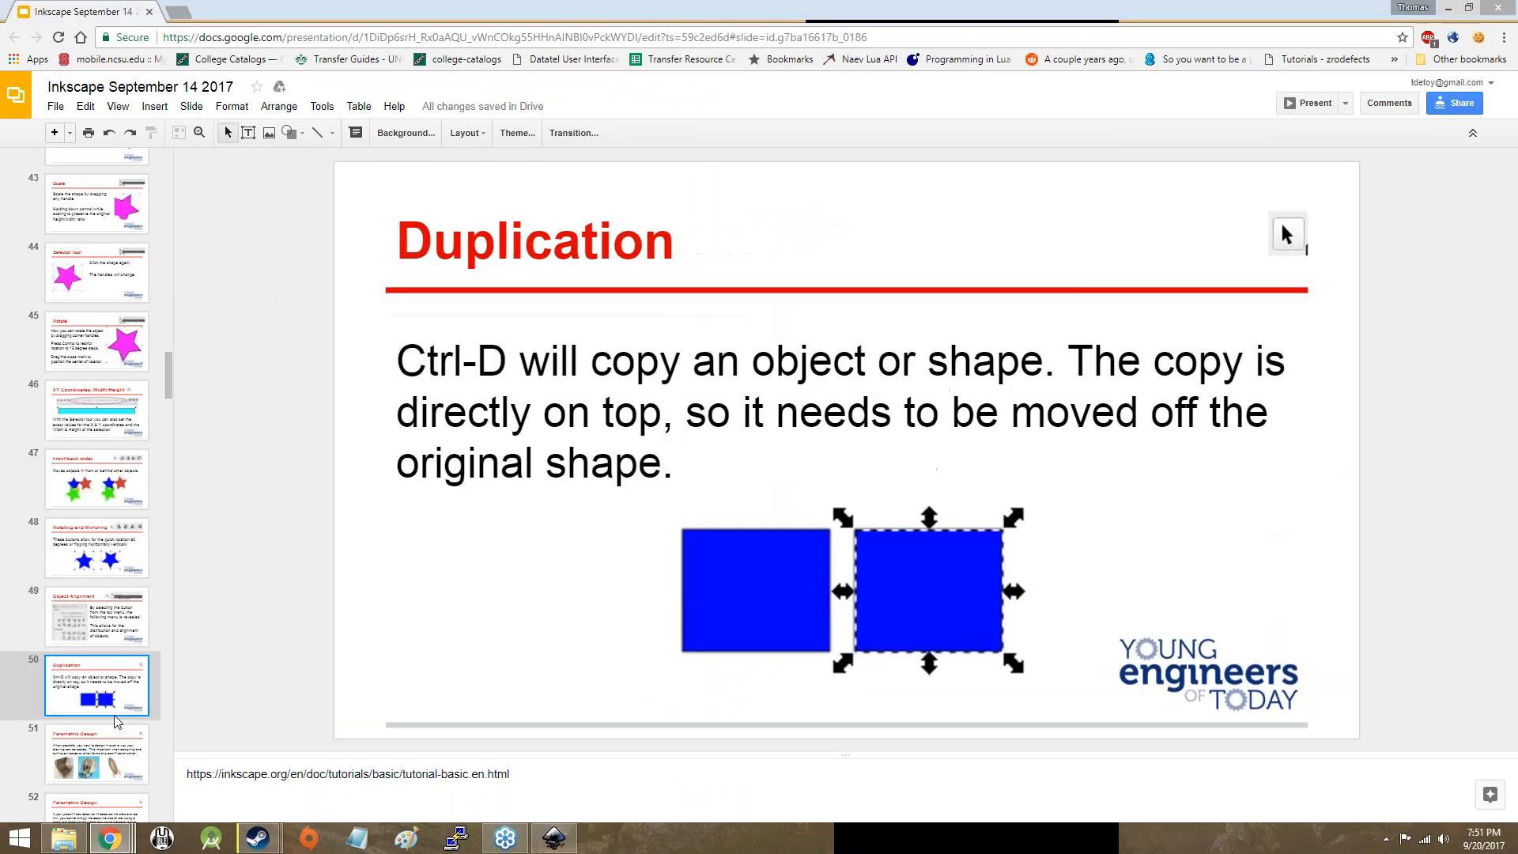
{"action": "scroll", "coordinate": [117, 721], "scroll_direction": "down", "scroll_amount": 2}
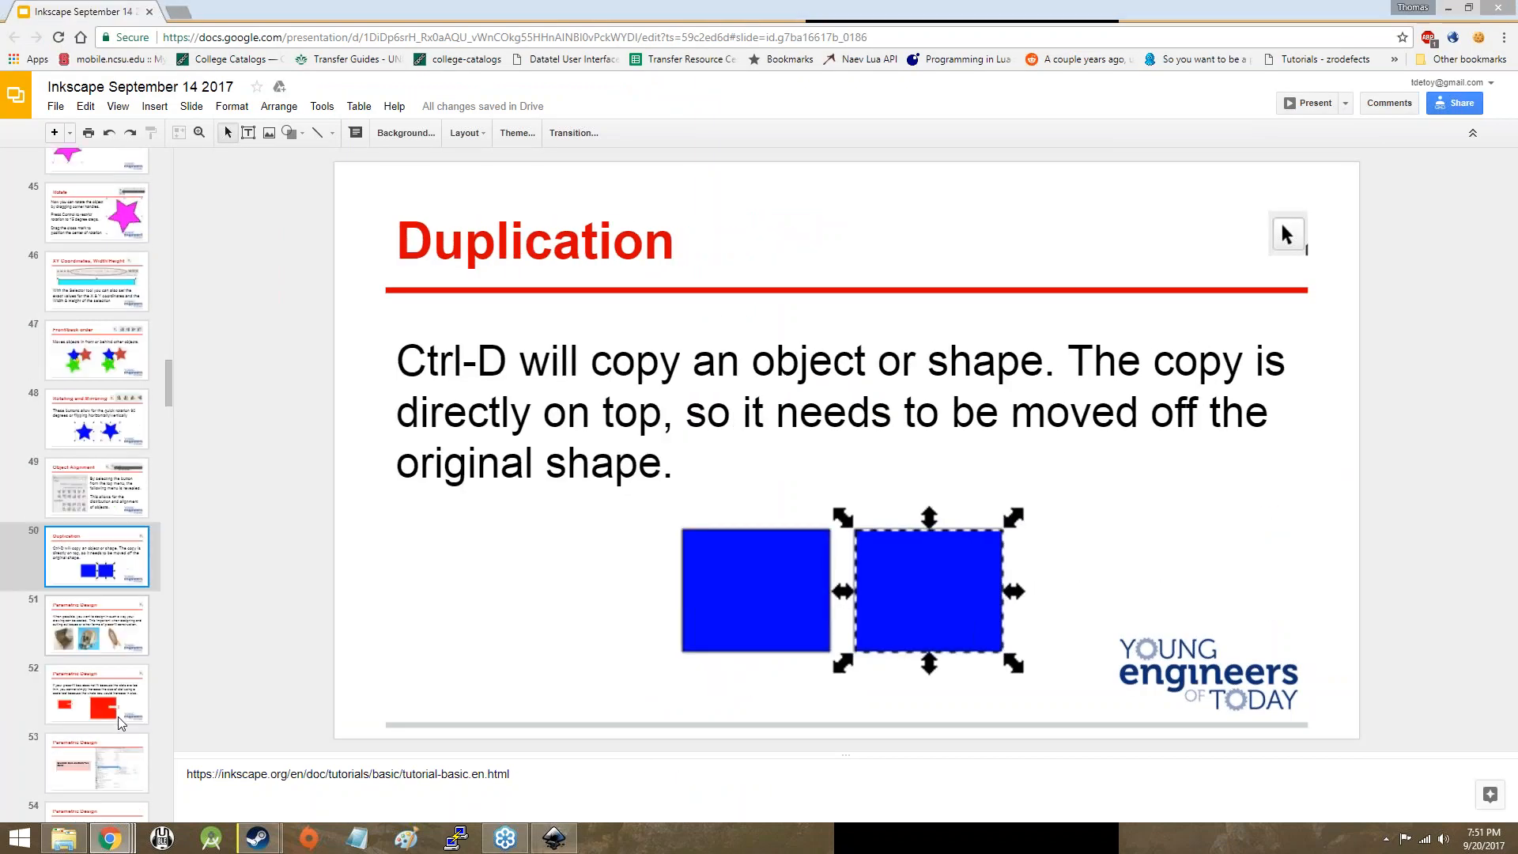
{"action": "left_click", "coordinate": [112, 607]}
{"action": "left_click", "coordinate": [110, 540]}
{"action": "key", "text": "alt+Tab"}
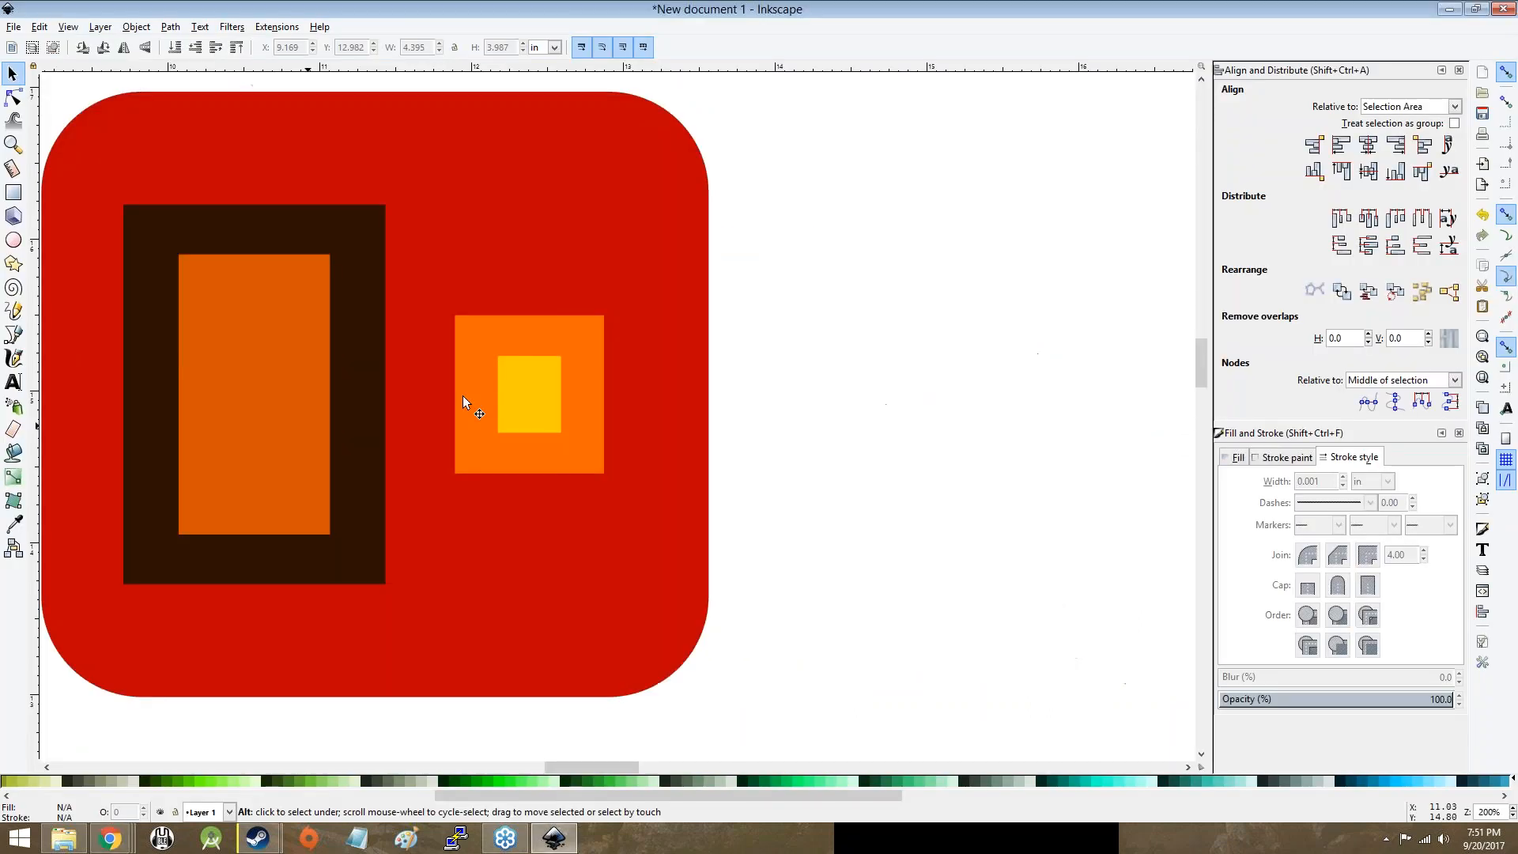
Step: Duplicate the large red rectangle and move the copy up and left to about X -3.8 in, Y 11.3 in
{"action": "scroll", "coordinate": [734, 433], "scroll_direction": "right", "scroll_amount": 2}
{"action": "scroll", "coordinate": [734, 433], "scroll_direction": "left", "scroll_amount": 3}
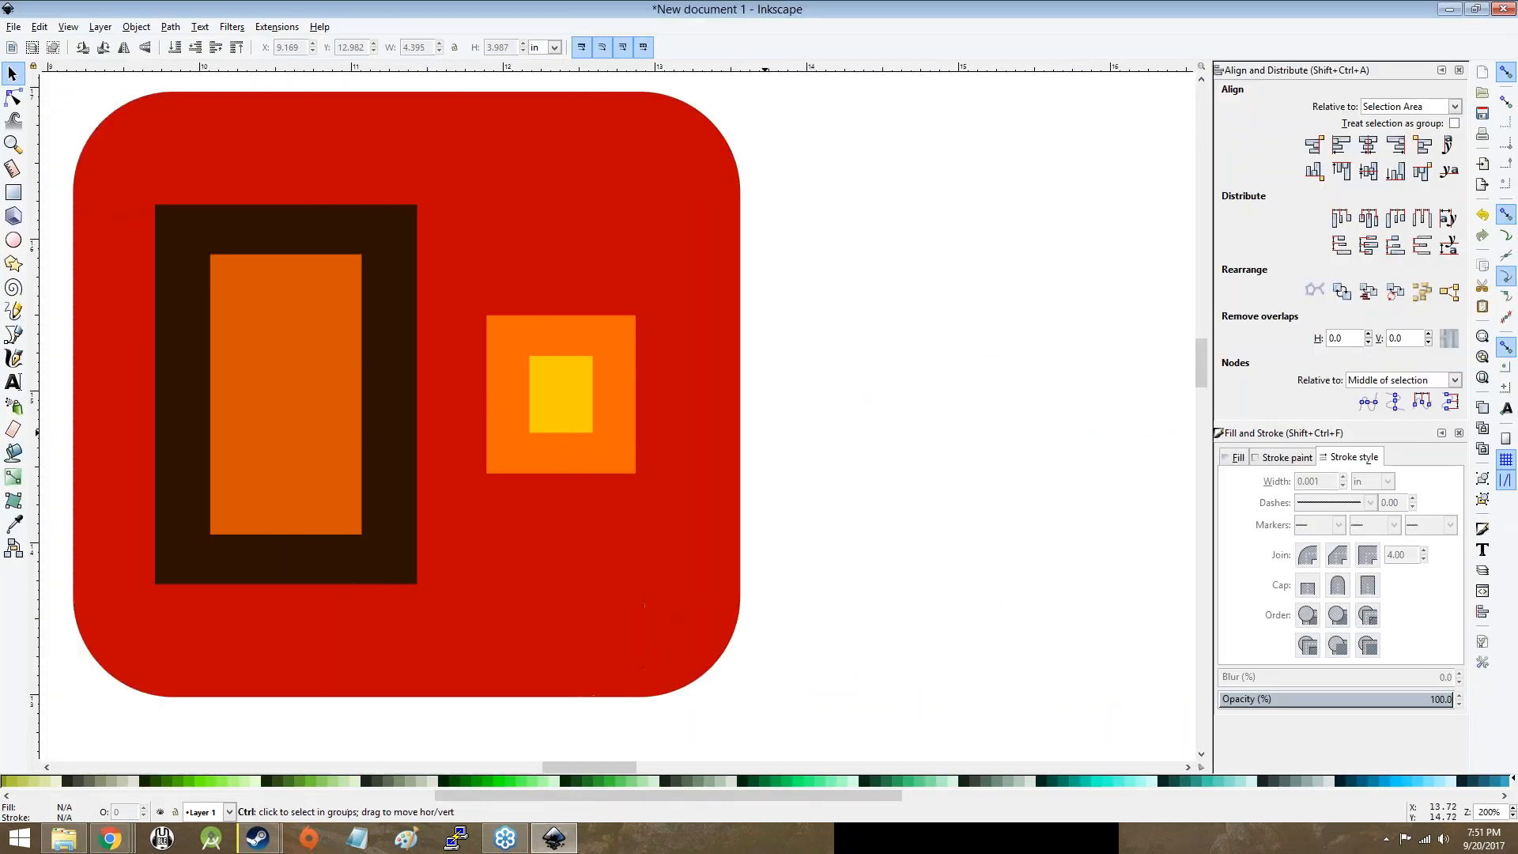
{"action": "scroll", "coordinate": [734, 433], "scroll_direction": "down", "scroll_amount": 4}
{"action": "left_click", "coordinate": [457, 586]}
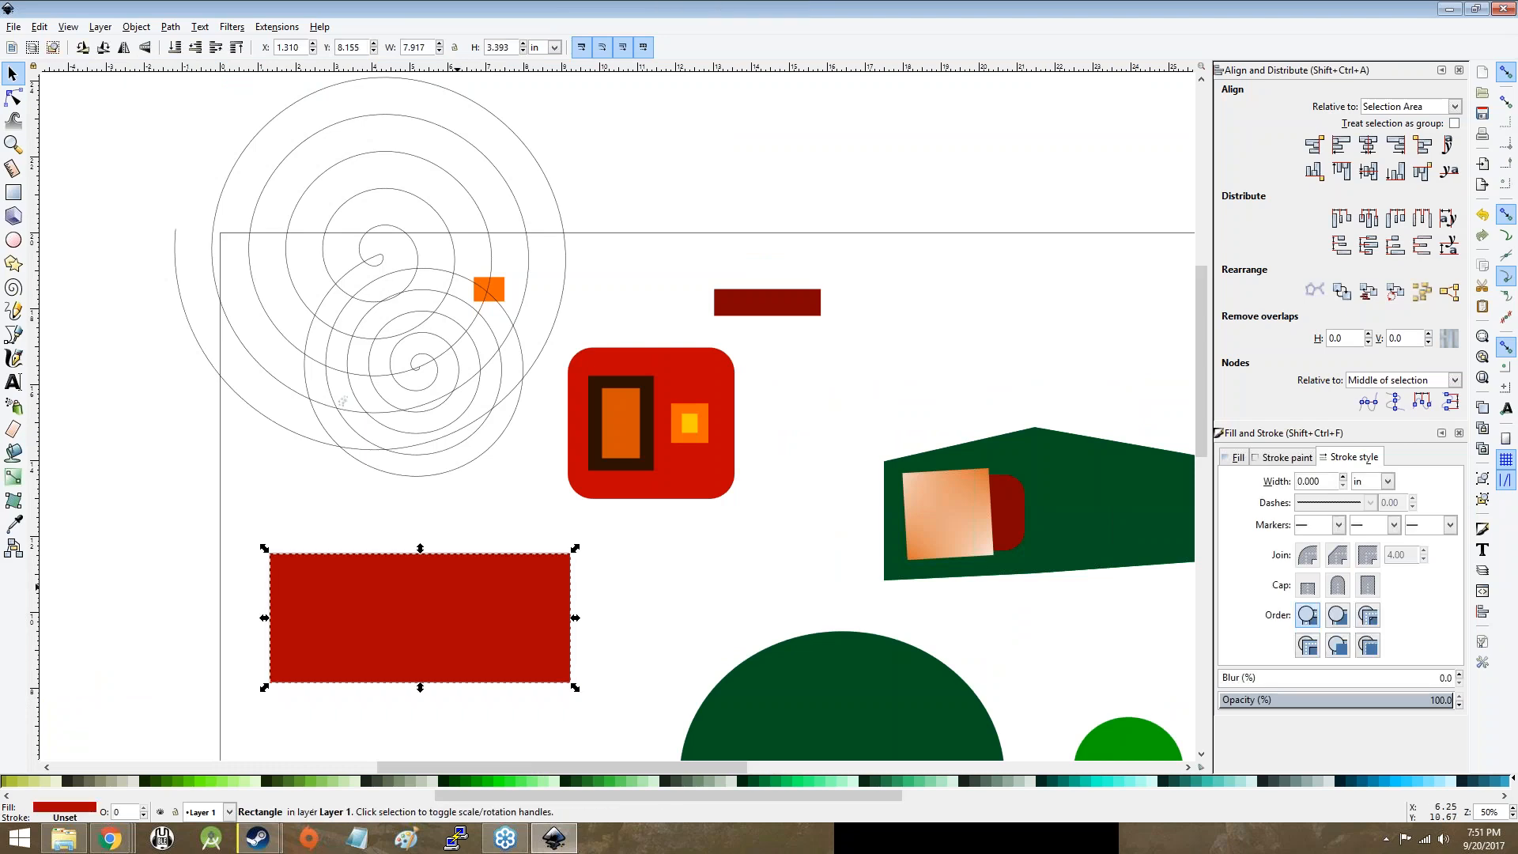
{"action": "left_click_drag", "start_coordinate": [457, 587], "coordinate": [266, 469]}
Step: Move the large dark green ellipse to about X 10.4 in, Y 2.2 in, and place a duplicate at about X 19.8 in, Y 1.5 in
{"action": "scroll", "coordinate": [661, 643], "scroll_direction": "down", "scroll_amount": 6}
{"action": "scroll", "coordinate": [605, 610], "scroll_direction": "right", "scroll_amount": 8}
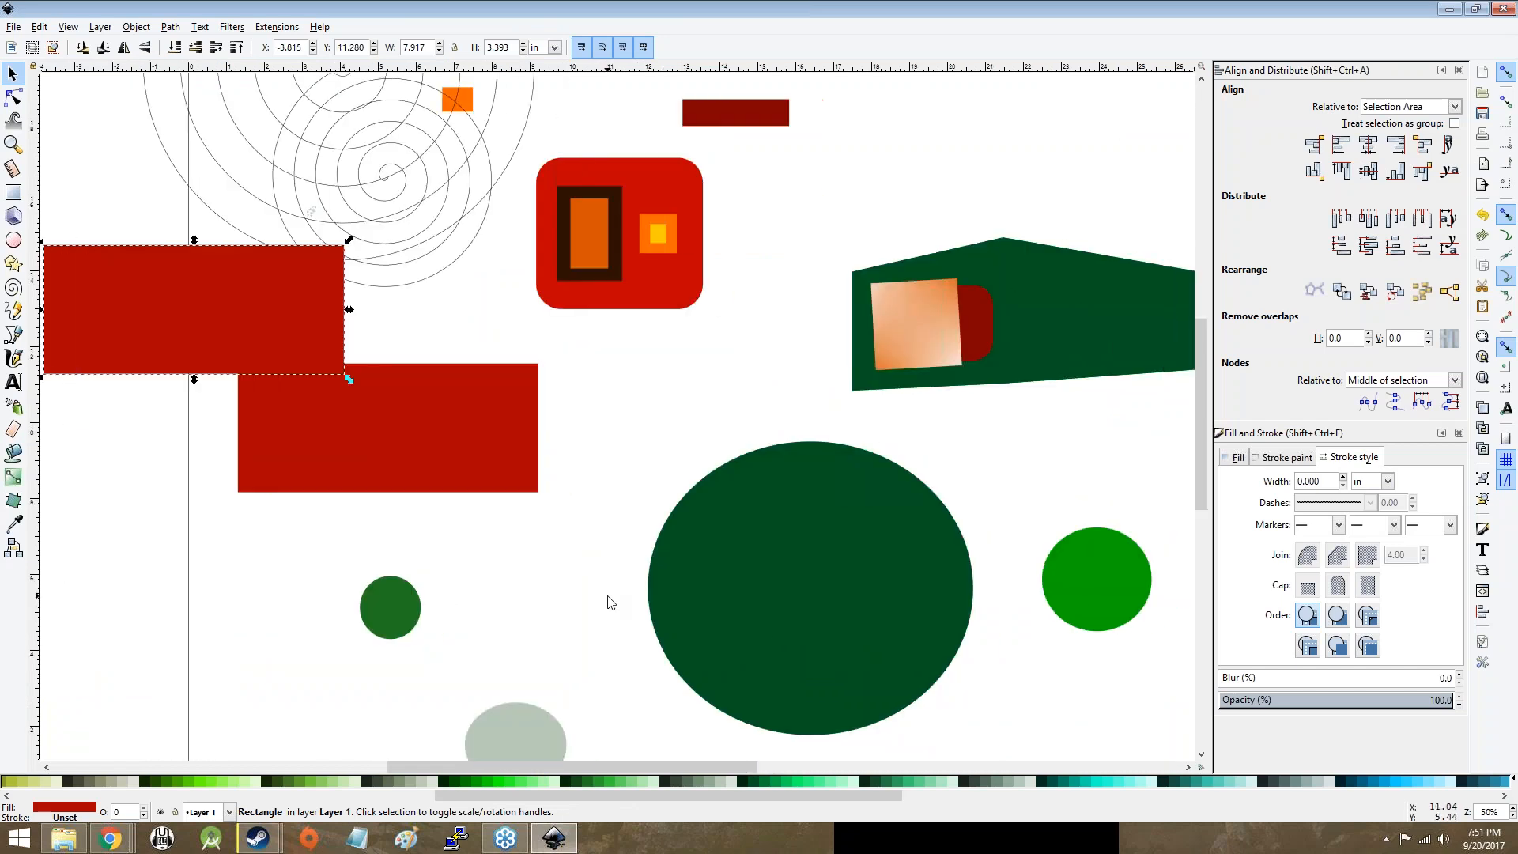
{"action": "scroll", "coordinate": [424, 601], "scroll_direction": "right", "scroll_amount": 4}
{"action": "left_click", "coordinate": [386, 577]}
{"action": "left_click_drag", "start_coordinate": [392, 558], "coordinate": [365, 580]}
{"action": "left_click_drag", "start_coordinate": [384, 627], "coordinate": [348, 589]}
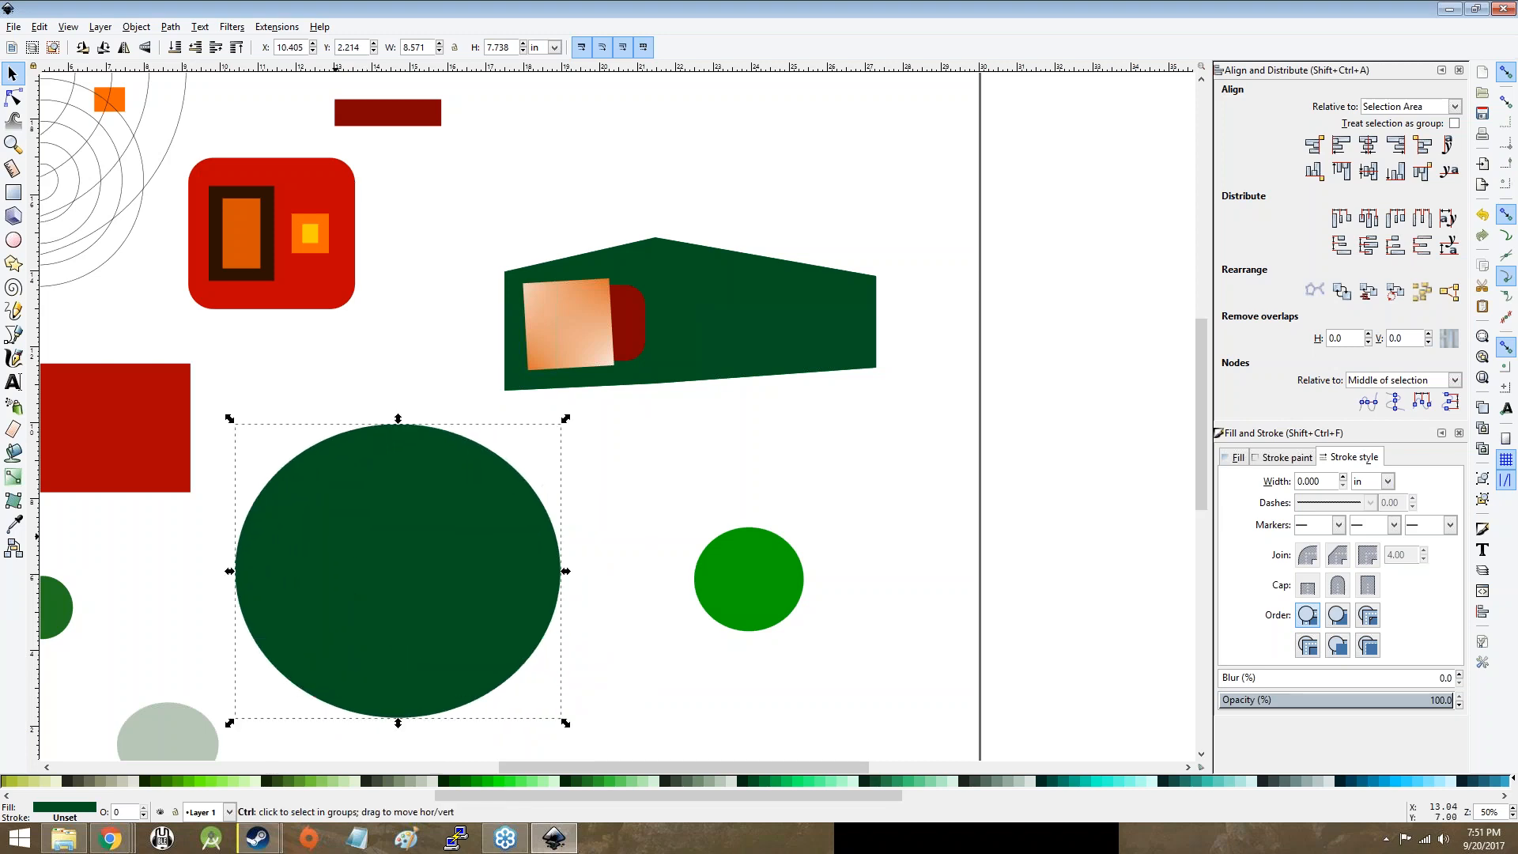
{"action": "left_click_drag", "start_coordinate": [334, 536], "coordinate": [713, 585]}
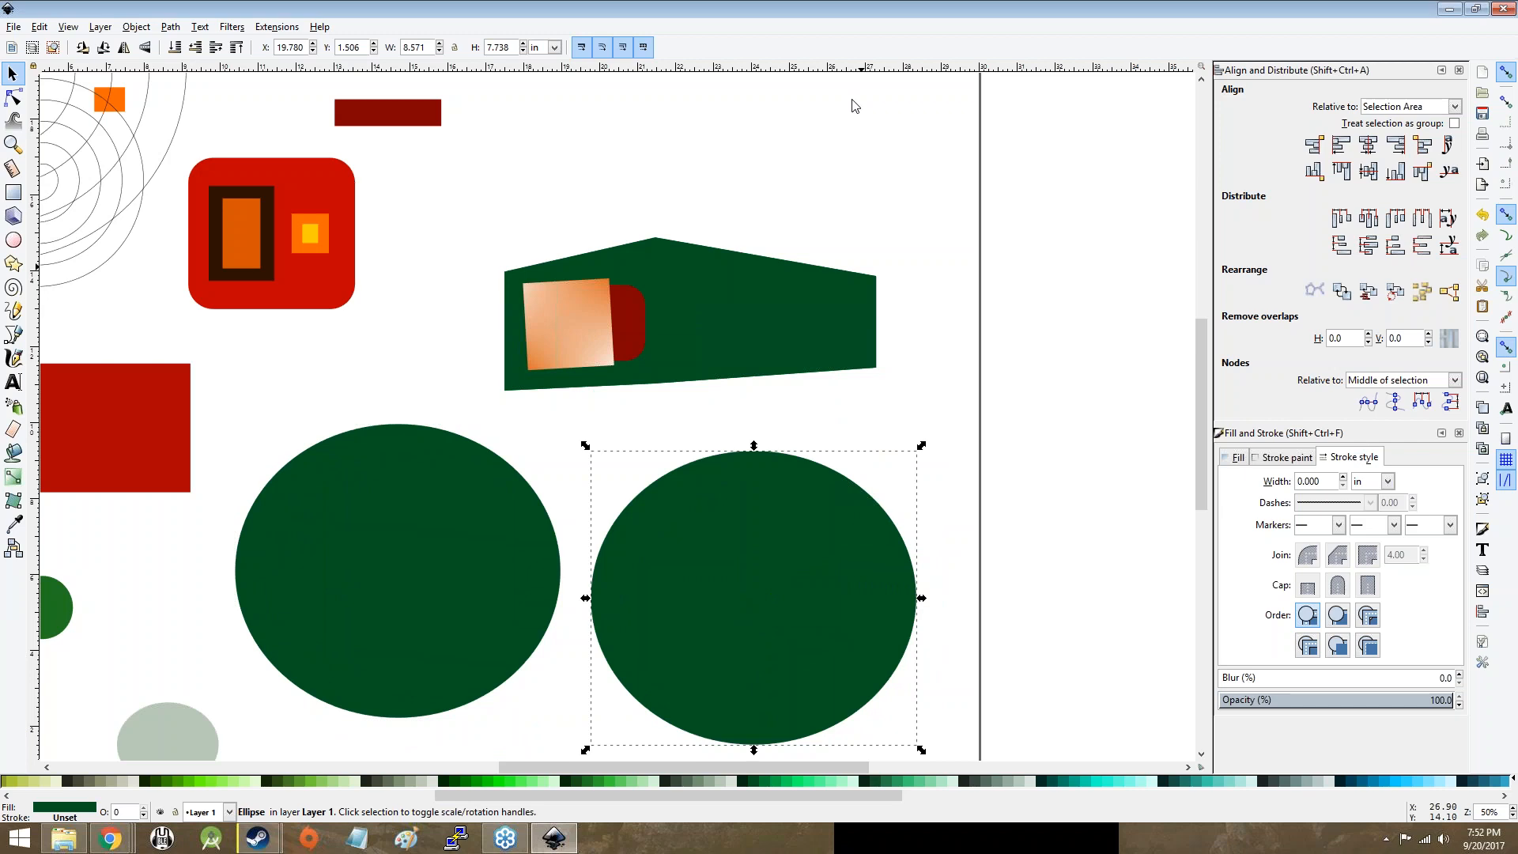
Step: Duplicate the red rounded square with its inner rectangles and place the copy beside it at about X 14.4 in, Y 13.1 in
{"action": "left_click_drag", "start_coordinate": [187, 325], "coordinate": [411, 158]}
{"action": "key", "text": "ctrl+d"}
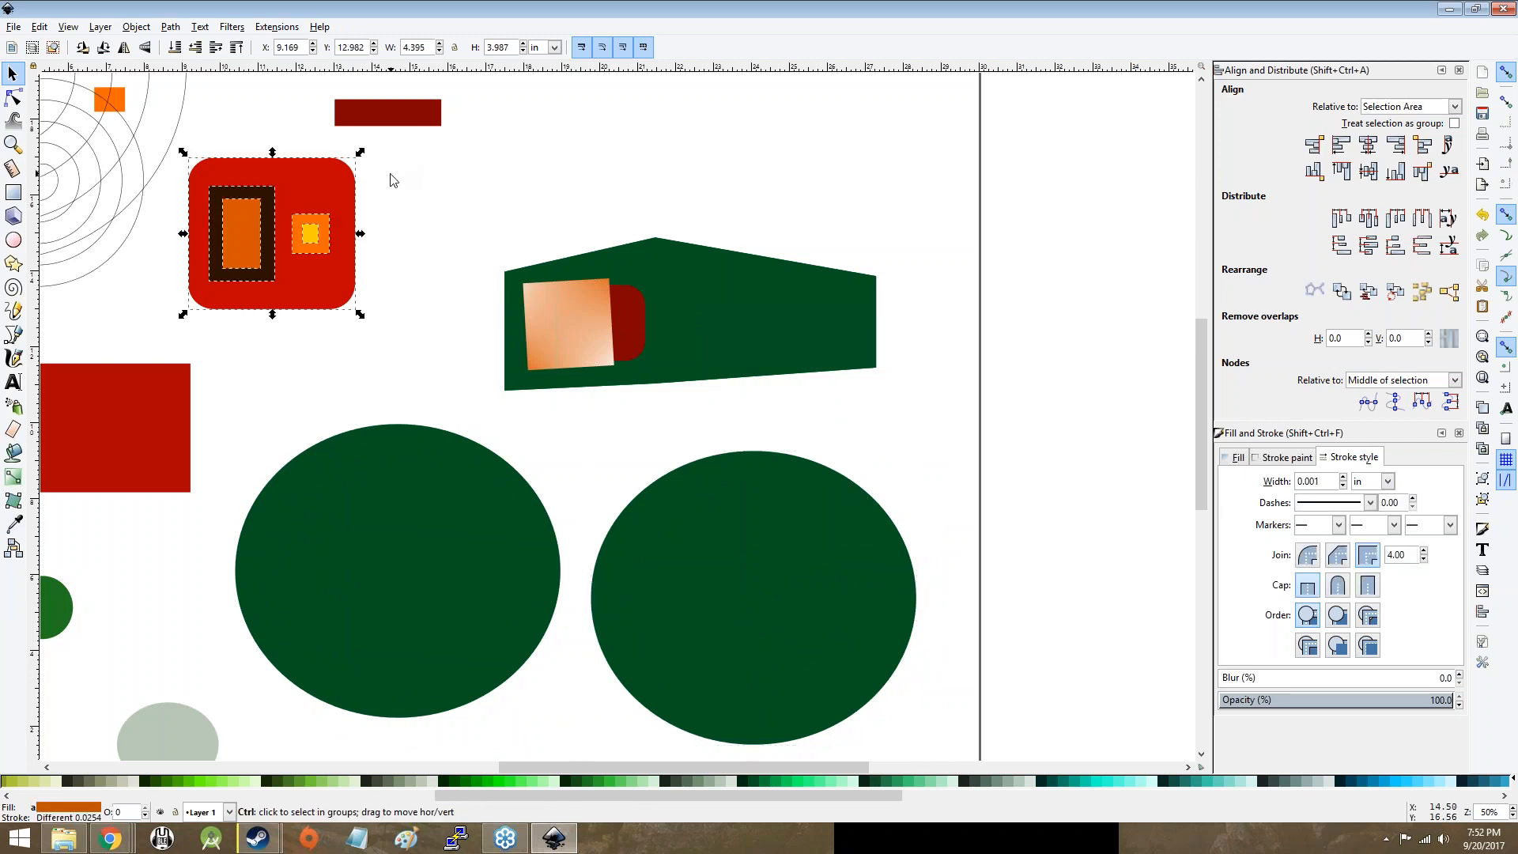
{"action": "left_click_drag", "start_coordinate": [315, 233], "coordinate": [510, 228]}
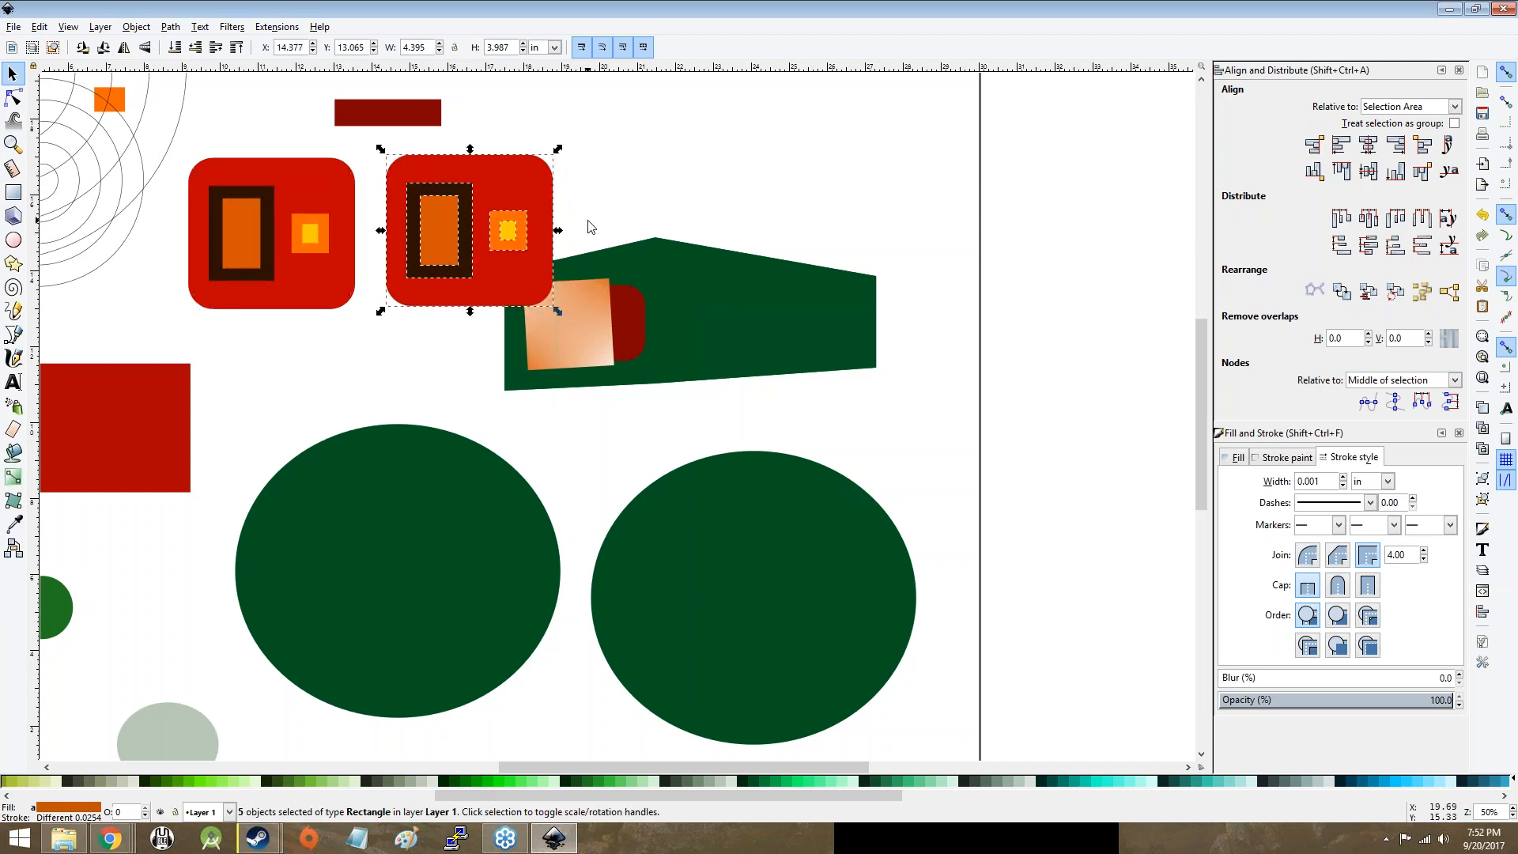
Step: Duplicate the red square design three more times to extend the row to five, placing the last at about X 29.9 in, Y 12.6 in
{"action": "key", "text": "ctrl+d"}
{"action": "left_click_drag", "start_coordinate": [443, 237], "coordinate": [1026, 261]}
{"action": "key", "text": "ctrl+d"}
{"action": "key", "text": "ctrl+d"}
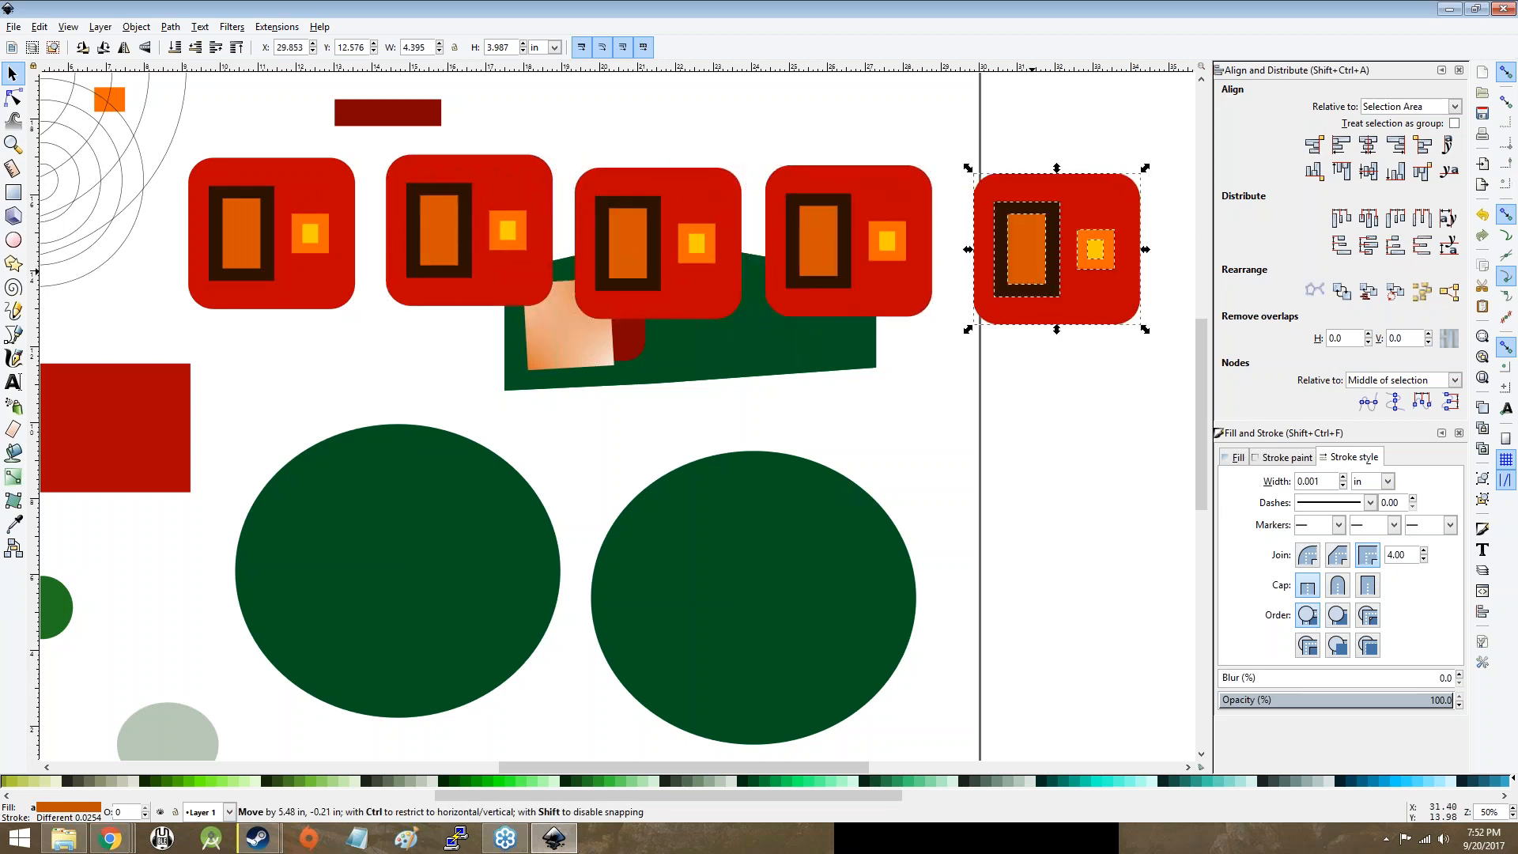
Step: Build a second row of five red square design duplicates below the first, placing the rightmost at about X 30.5 in, Y 8.3 in
{"action": "key", "text": "ctrl+d"}
{"action": "left_click_drag", "start_coordinate": [1109, 285], "coordinate": [906, 467]}
{"action": "key", "text": "ctrl+d"}
{"action": "key", "text": "ctrl+d"}
{"action": "key", "text": "ctrl+d"}
{"action": "key", "text": "ctrl+d"}
{"action": "left_click_drag", "start_coordinate": [812, 448], "coordinate": [1018, 444]}
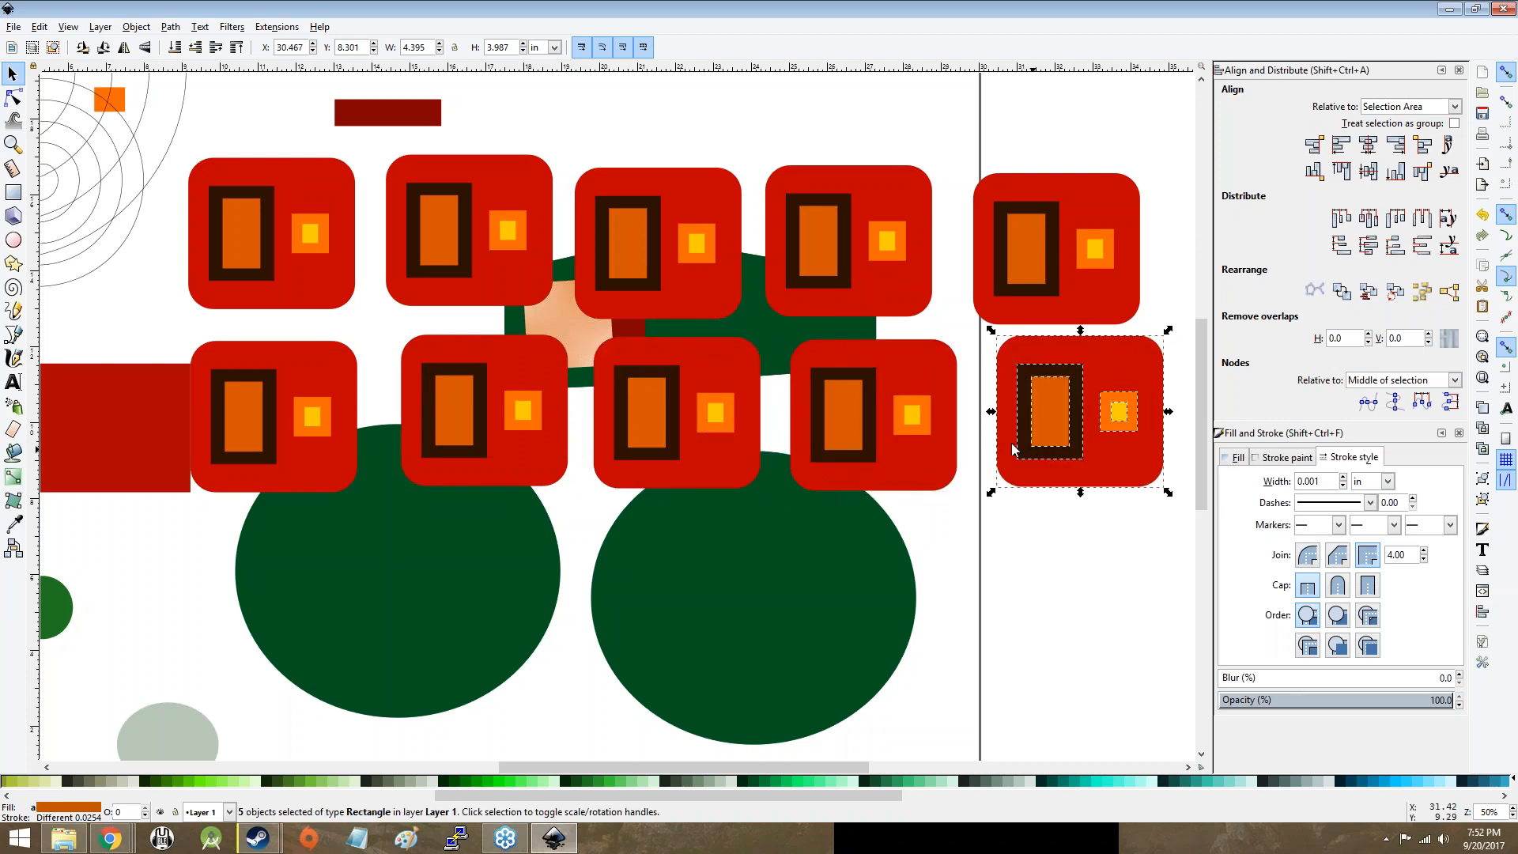